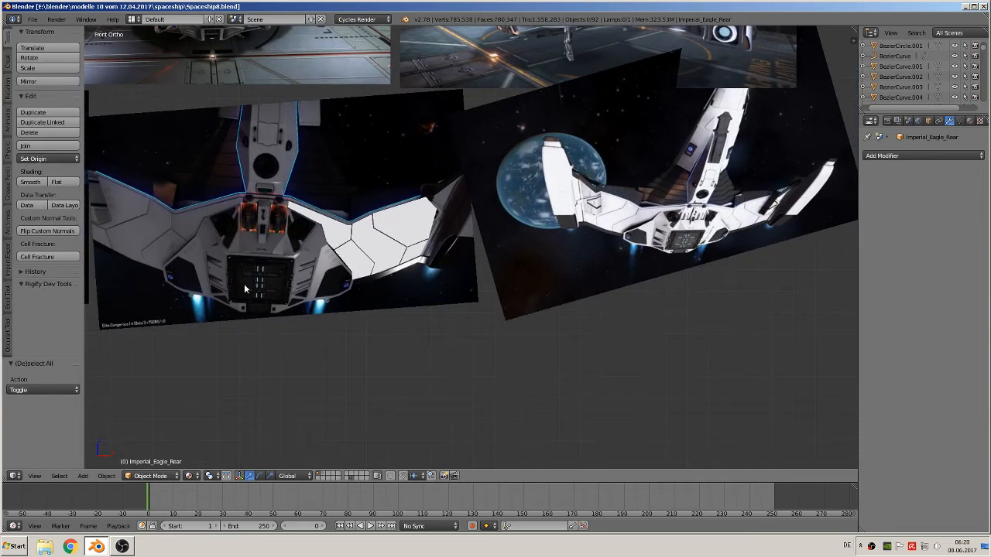
Bring the ship's rear-view hangar reference image into close view and start the Screencast Keys display.
shift+middle_drag(237, 289, 327, 295)
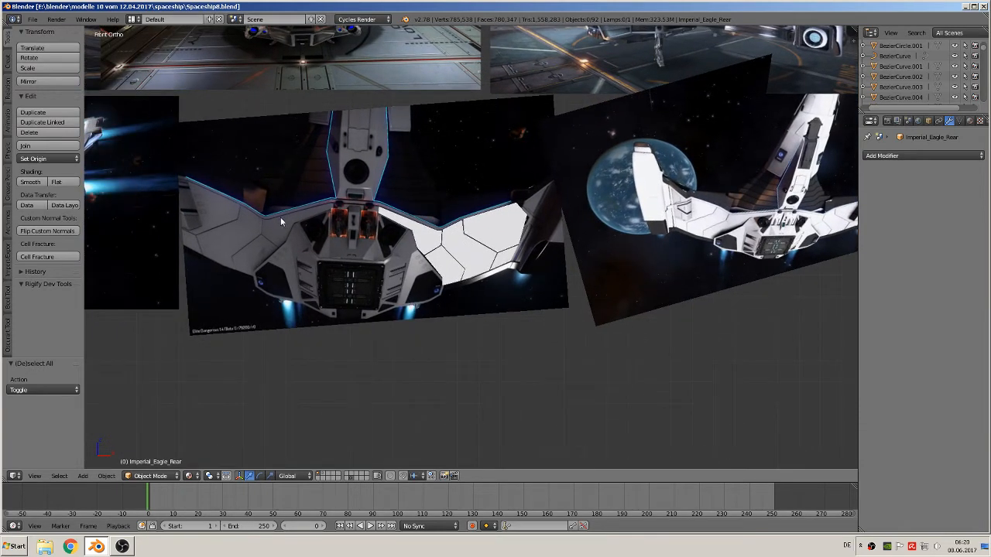
shift+middle_drag(283, 222, 418, 309)
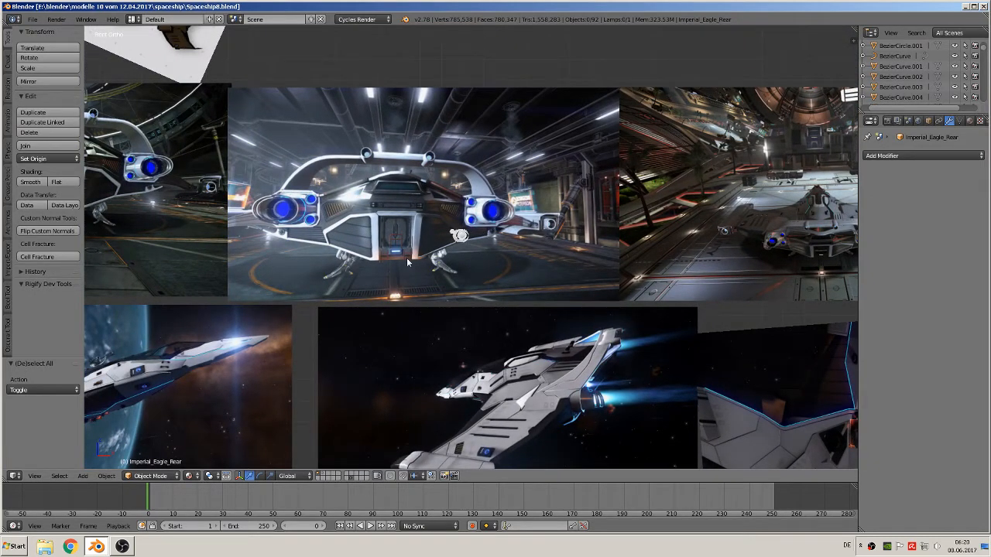
scroll(471, 282, up, 5)
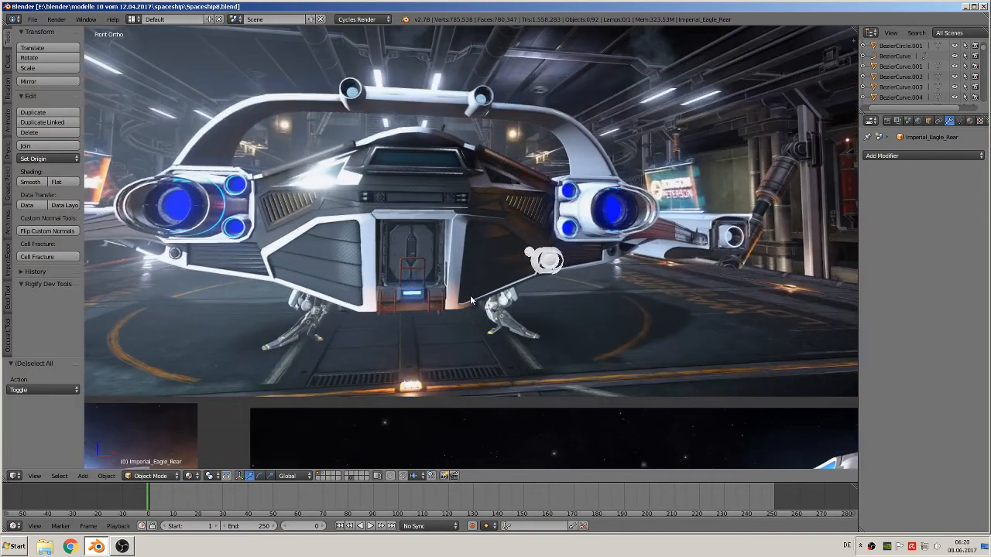
key(n)
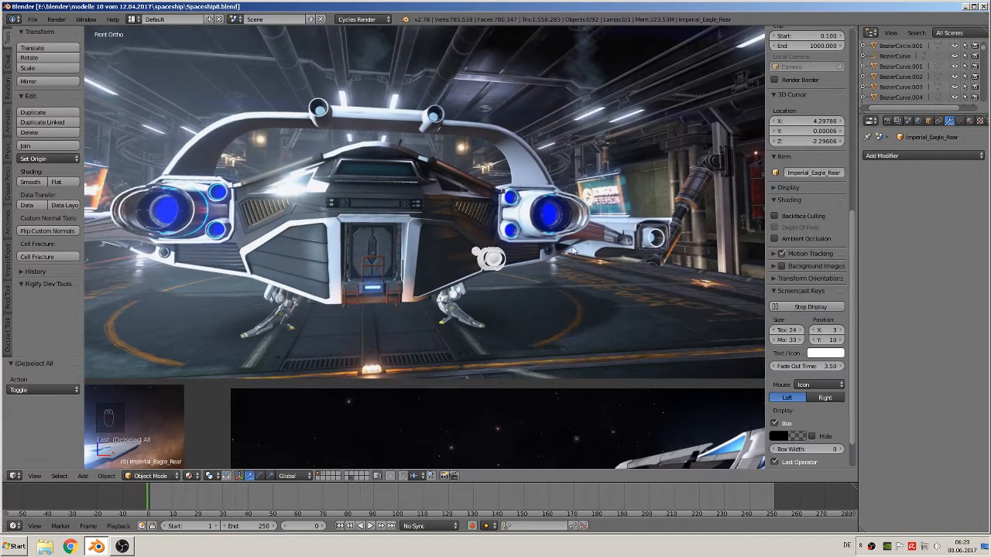
key(n)
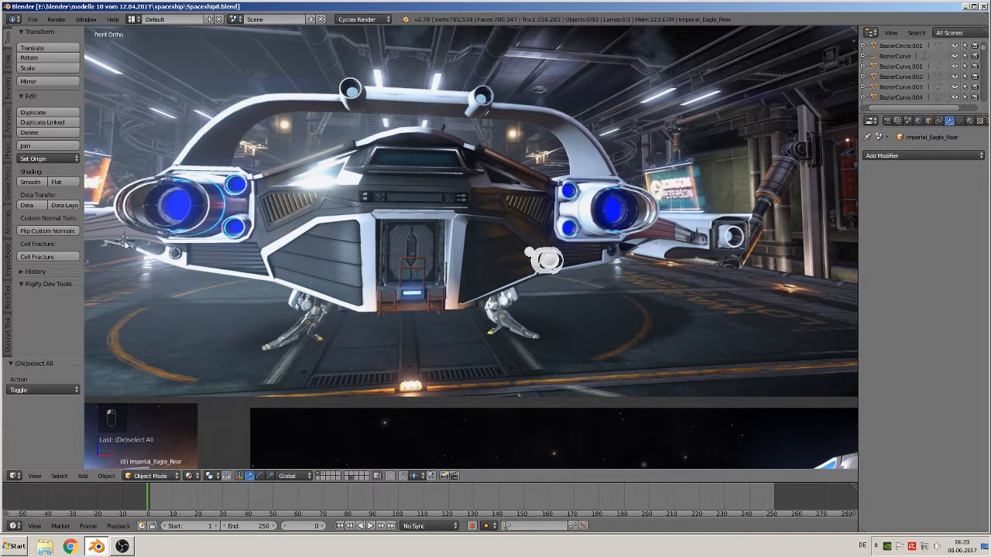
Add a plane at the 3D cursor beside the rear-view reference, rotated 90° about X and scaled down to 0.05.
click(84, 477)
mouse_move(96, 464)
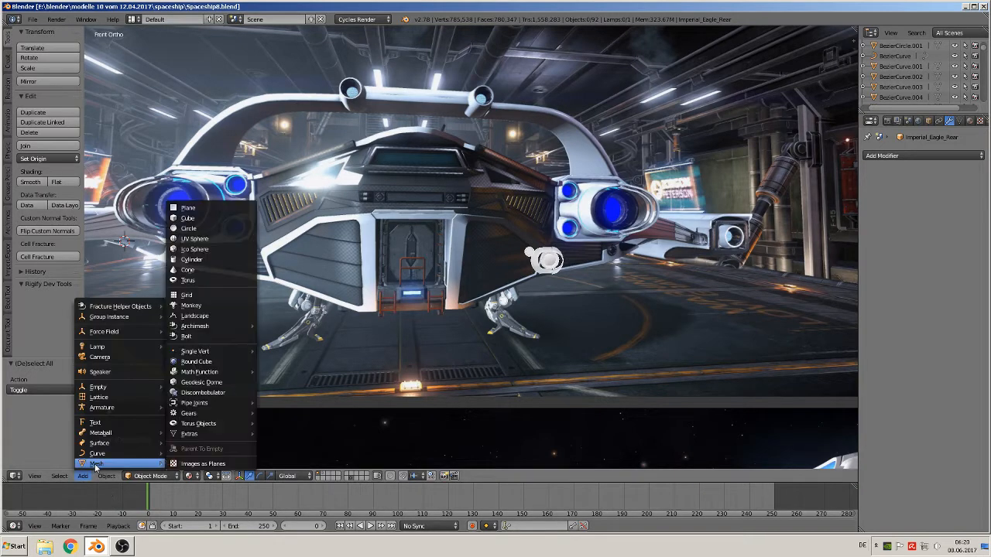
click(188, 208)
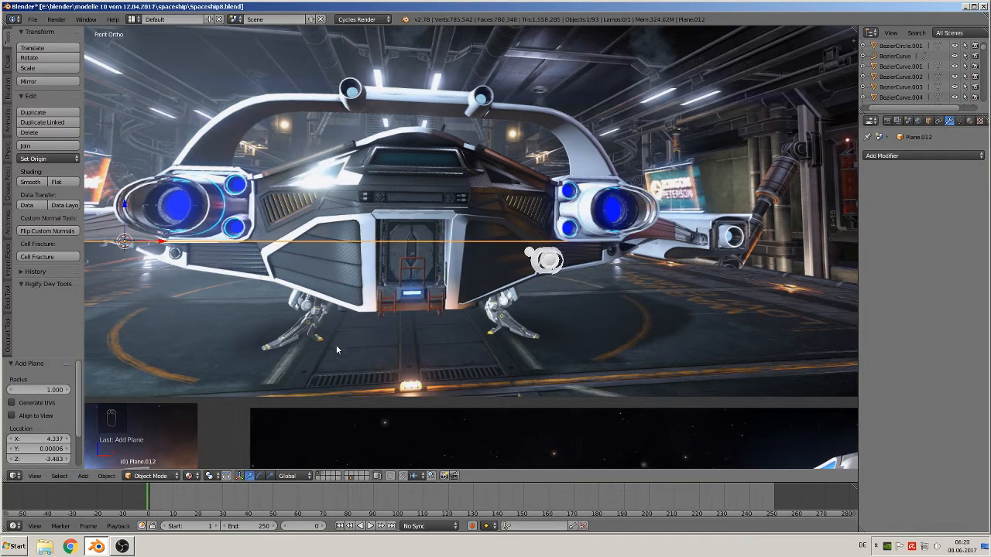
text(rx90)
key(Return)
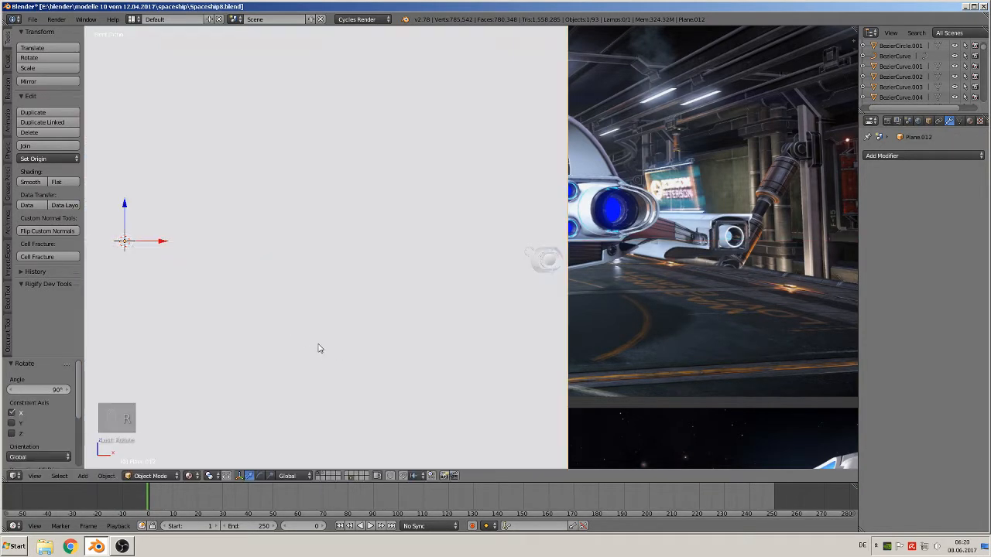
key(s)
click(128, 258)
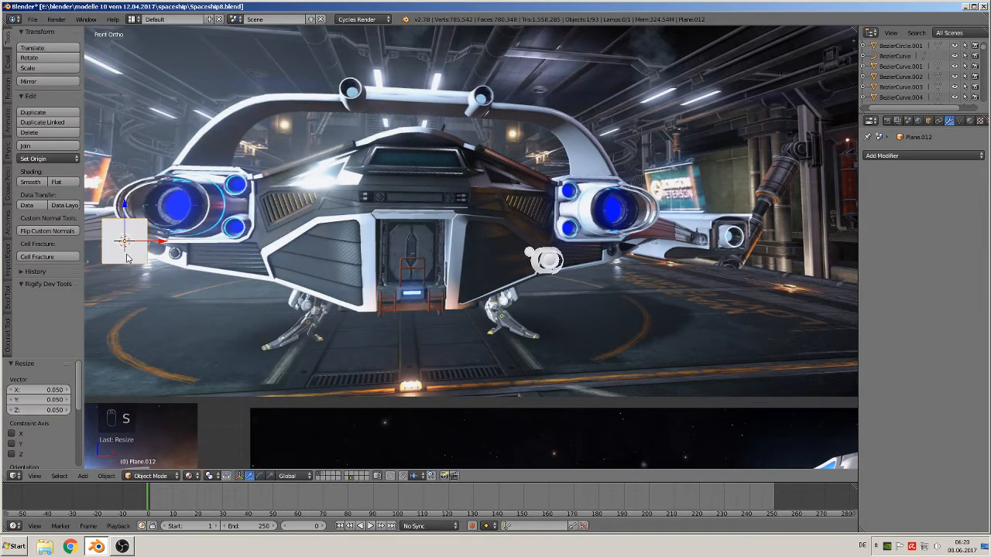
Delete three of the plane's corner vertices in Edit Mode, keeping only the upper-left one.
scroll(151, 273, up, 1)
shift+middle_drag(163, 275, 293, 260)
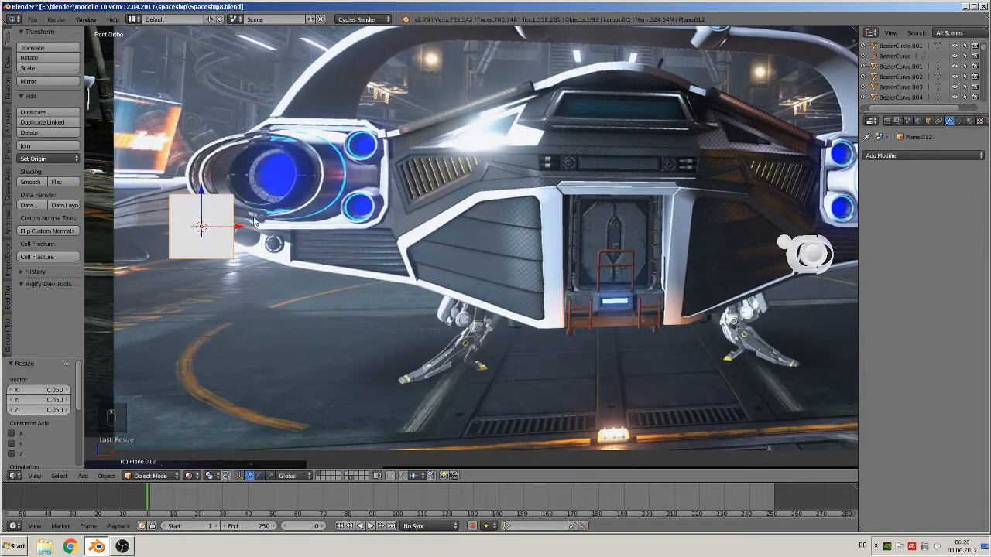
key(Tab)
right_click(236, 193)
shift+right_click(234, 257)
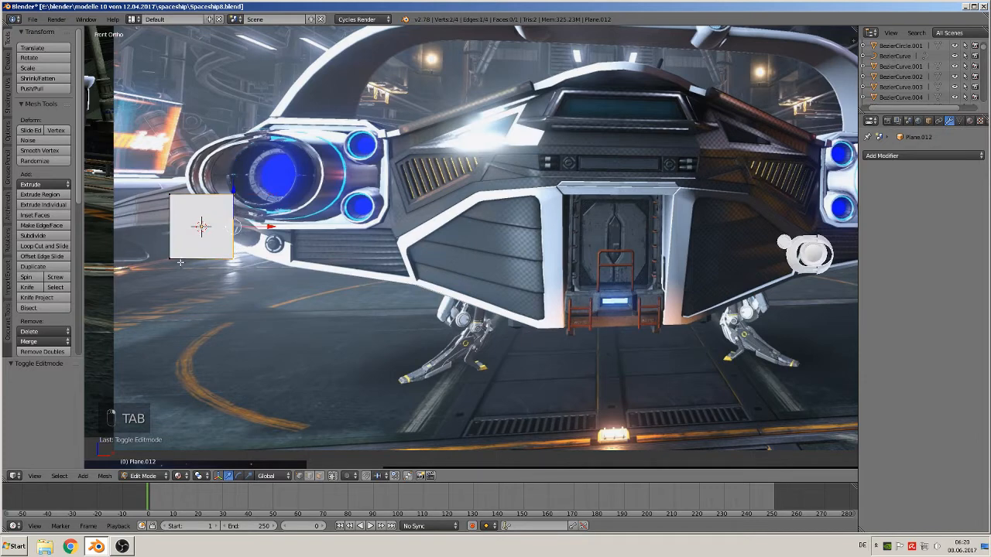
shift+right_click(187, 260)
key(x)
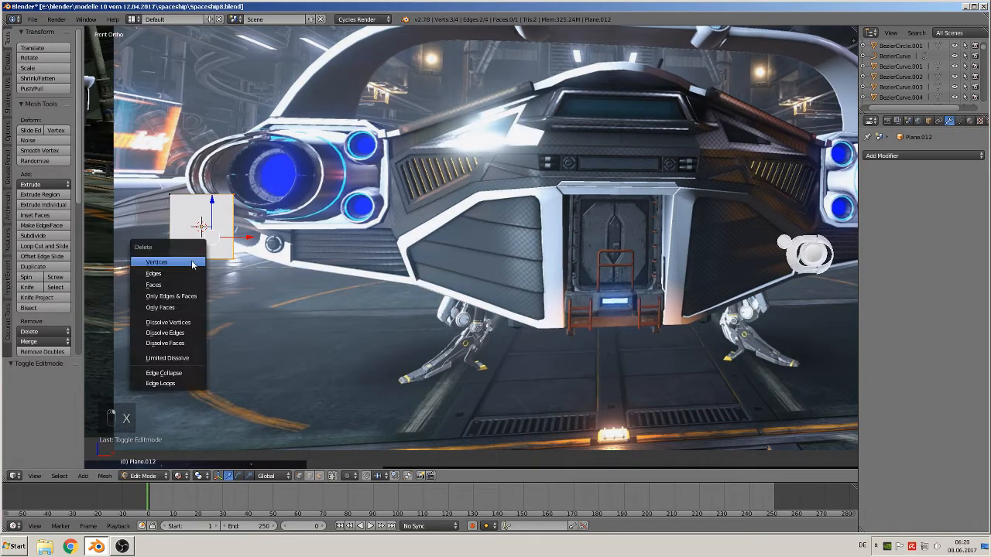
click(191, 261)
Move the remaining vertex about 0.075 in X and -0.061 in Z onto the outer left end of the hull's lower edge.
right_click(171, 192)
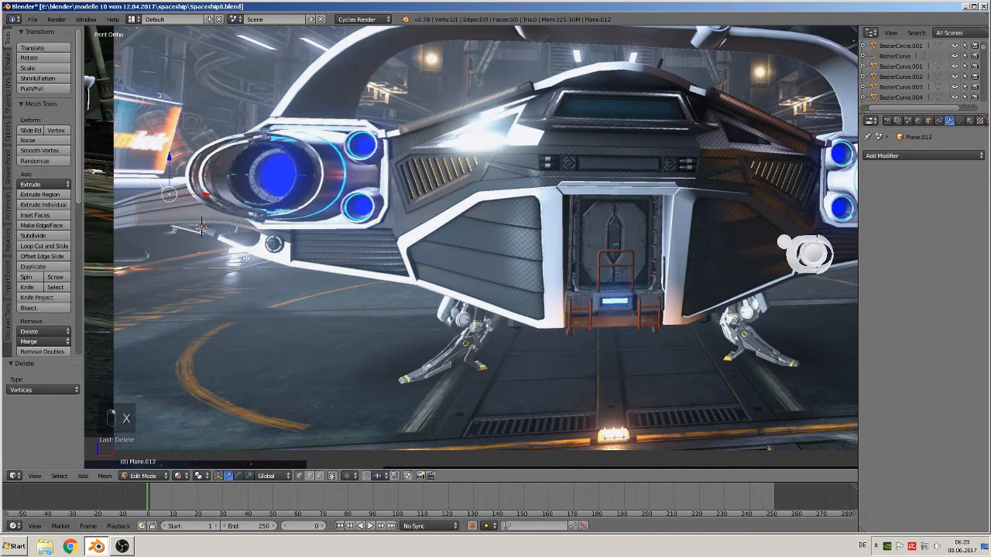
key(g)
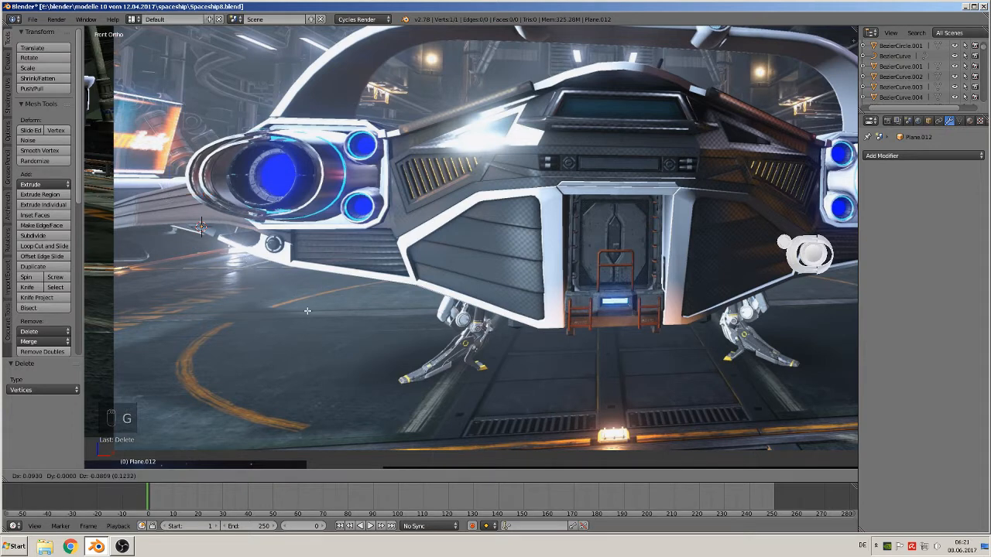
click(295, 298)
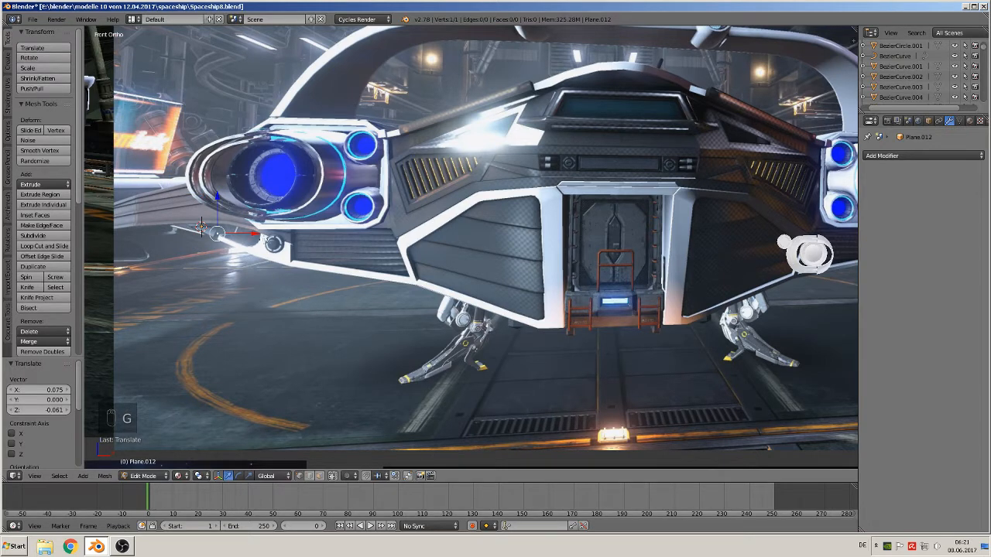
Extrude the vertex four times along the left half of the hull's lower edge, ending below the middle of the door.
key(e)
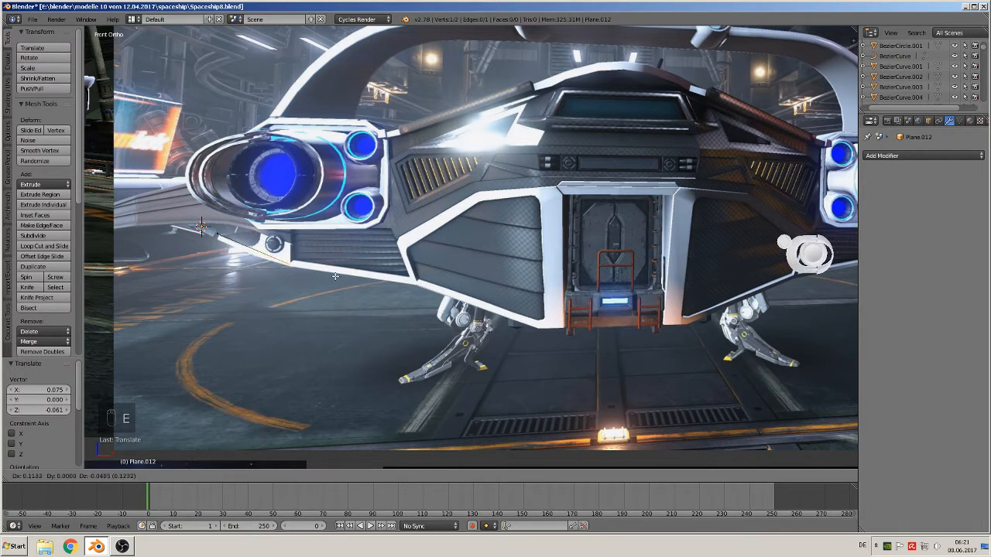
click(336, 276)
key(e)
click(460, 293)
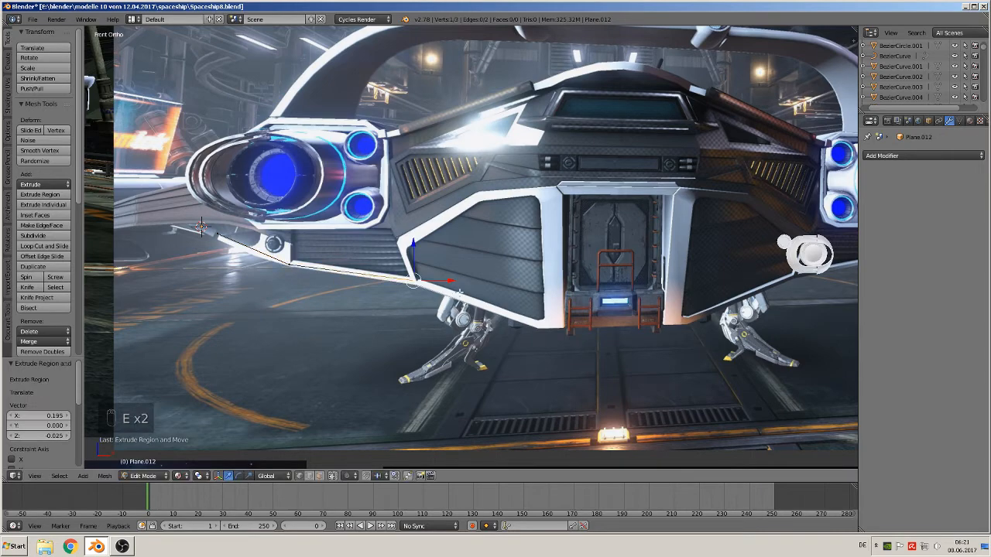
key(e)
click(587, 339)
key(KP_Decimal)
key(e)
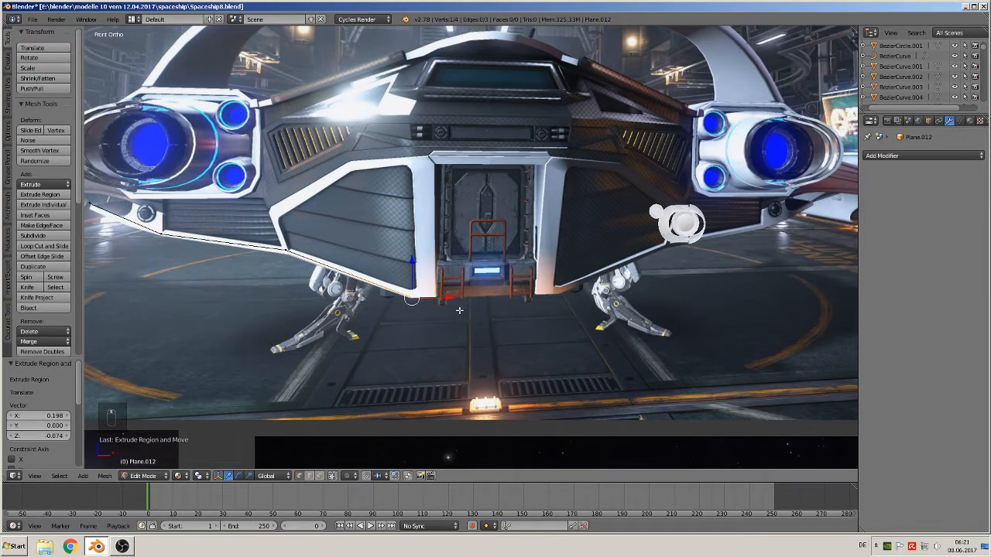
click(524, 309)
Duplicate the entire traced outline and move the copy about 0.663 along X to the other side of the ship.
scroll(512, 311, down, 2)
key(a)
key(a)
key(a)
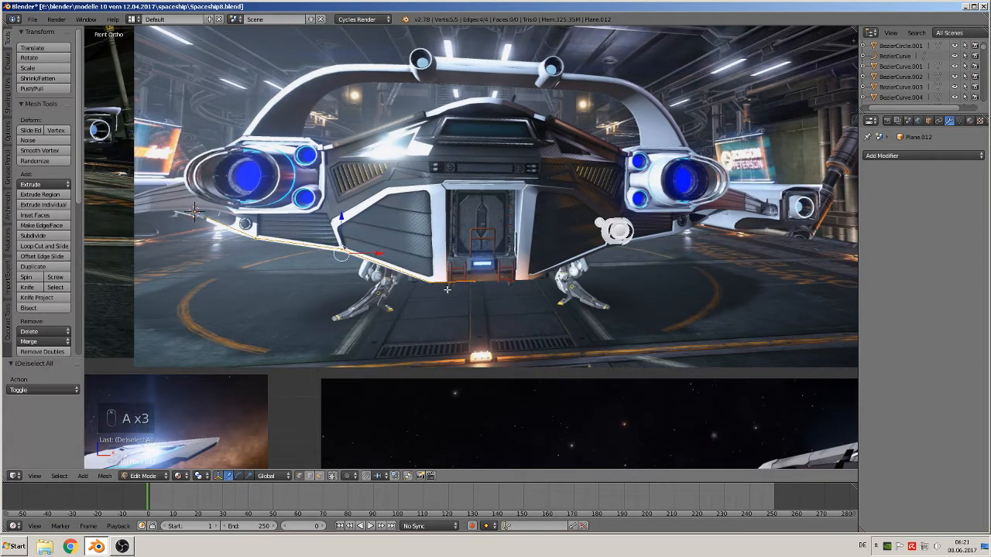
key(shift+d)
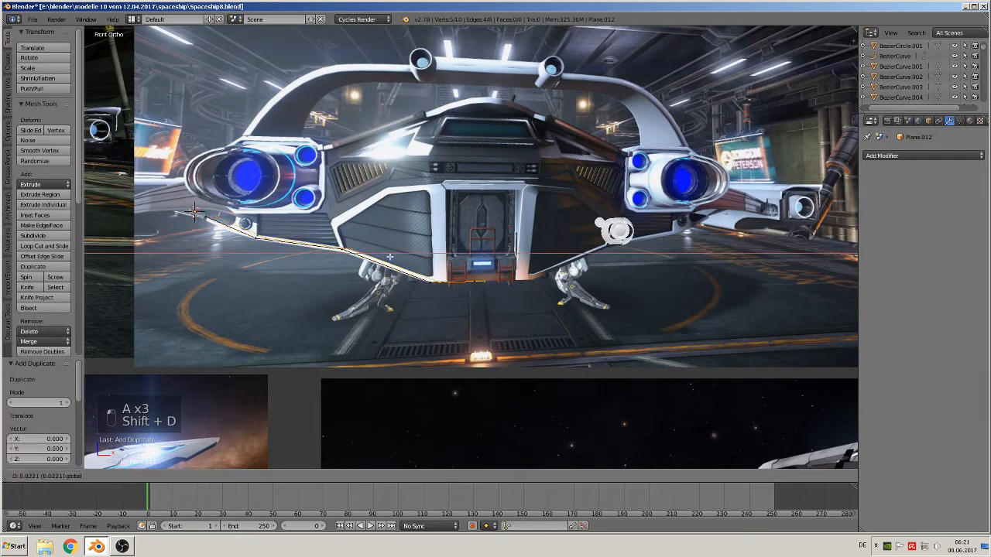
click(658, 310)
Rotate the copied outline 180° about Z and shift it about -0.048 along X so its inner end meets the original.
text(r)
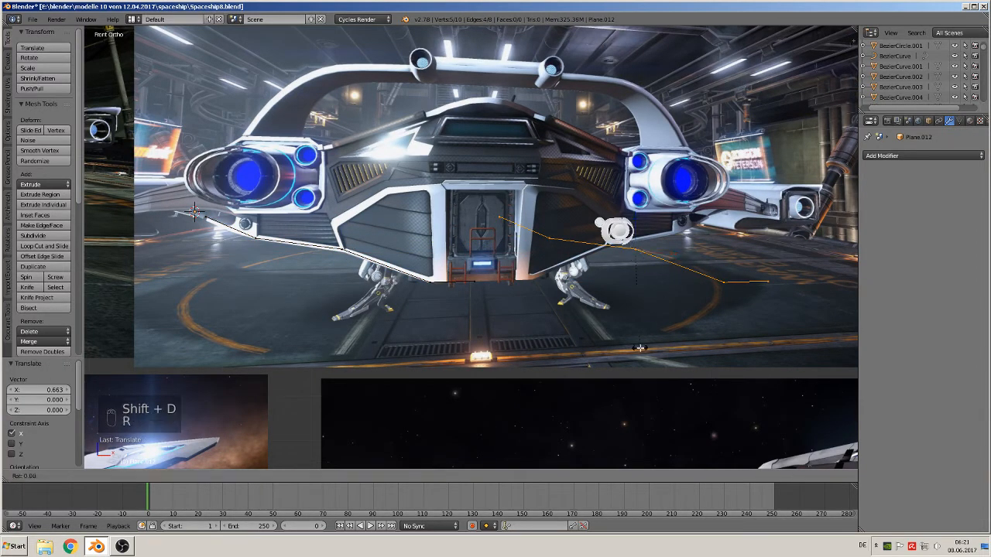
text(z180)
click(639, 348)
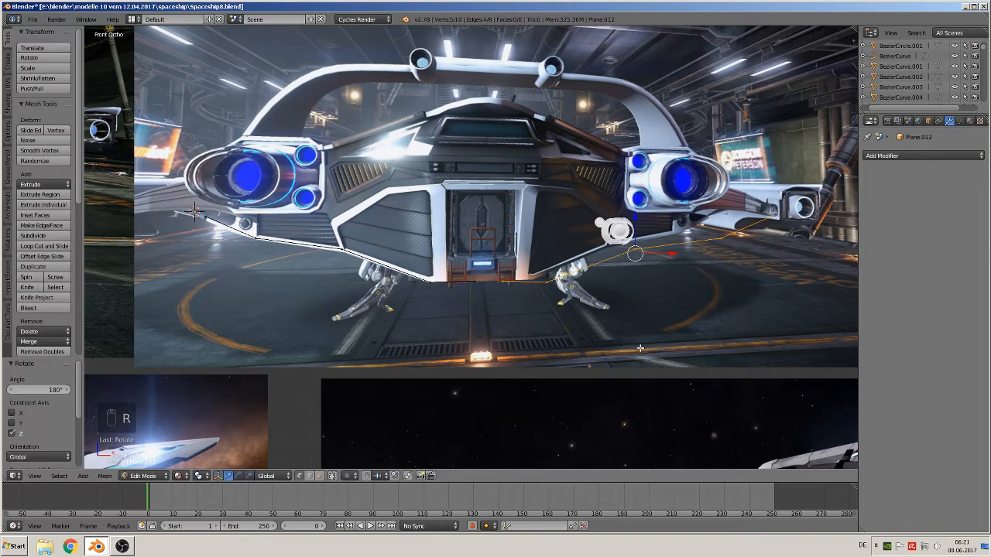
drag(677, 254, 654, 254)
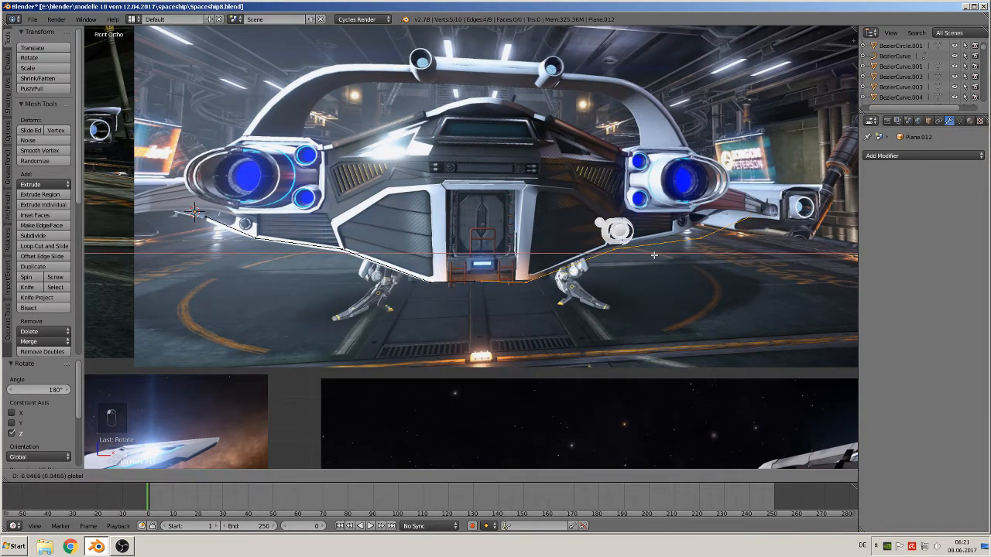
click(654, 255)
Merge the two neighbouring end vertices below the door at their center to join both outline halves.
scroll(533, 313, up, 3)
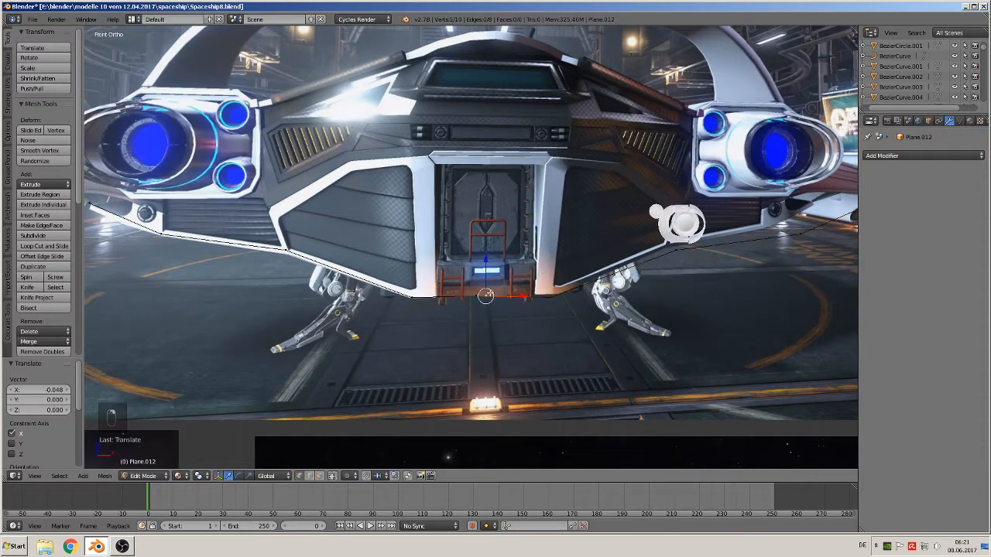
shift+right_drag(462, 295, 467, 303)
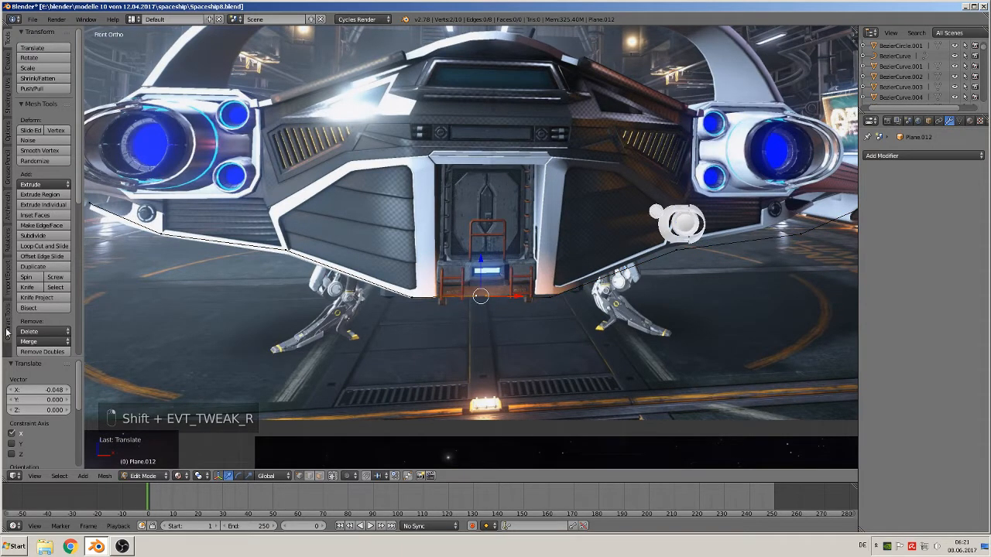
click(44, 341)
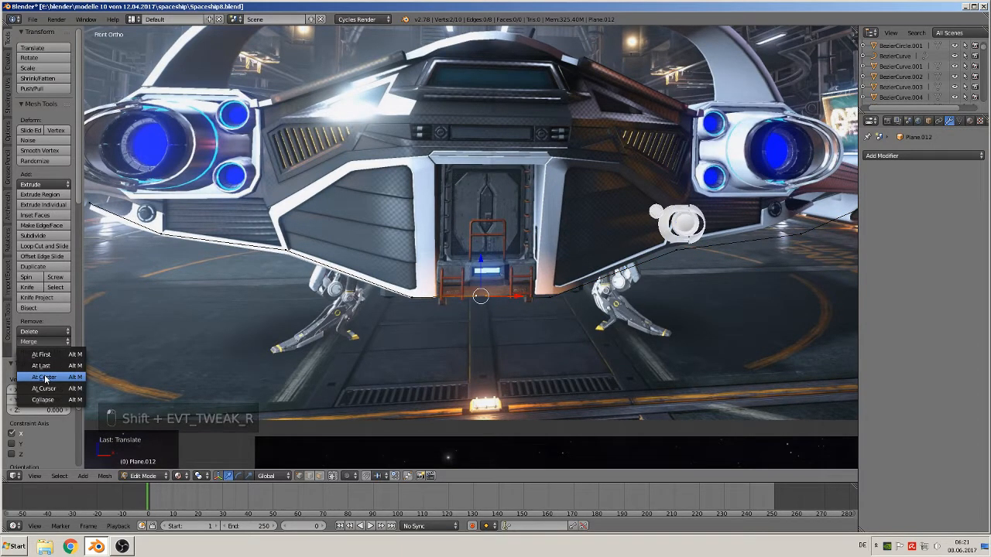
click(44, 377)
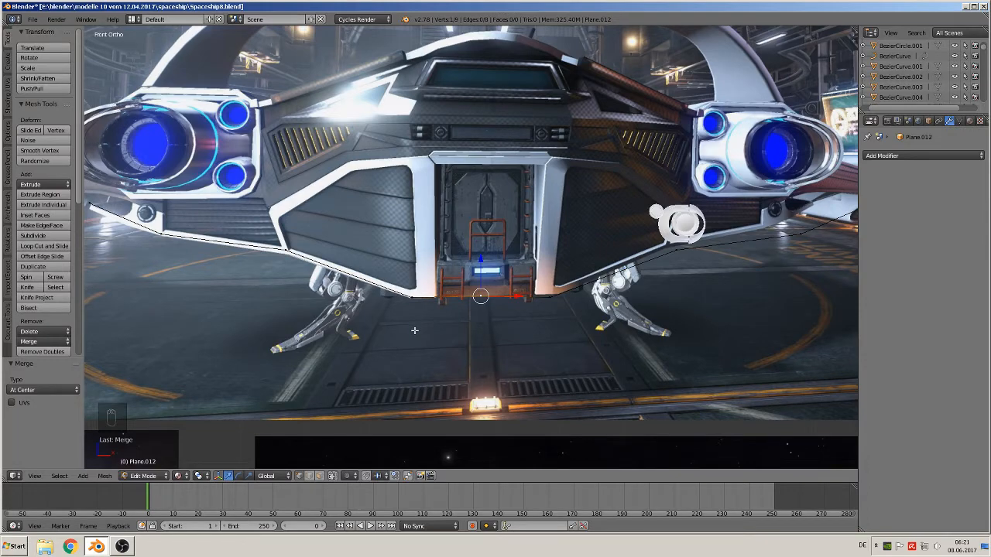
Move the whole outline about 2.264 in X and -1.327 in Z onto the lower reference image showing the ship's rear from above.
scroll(414, 330, down, 3)
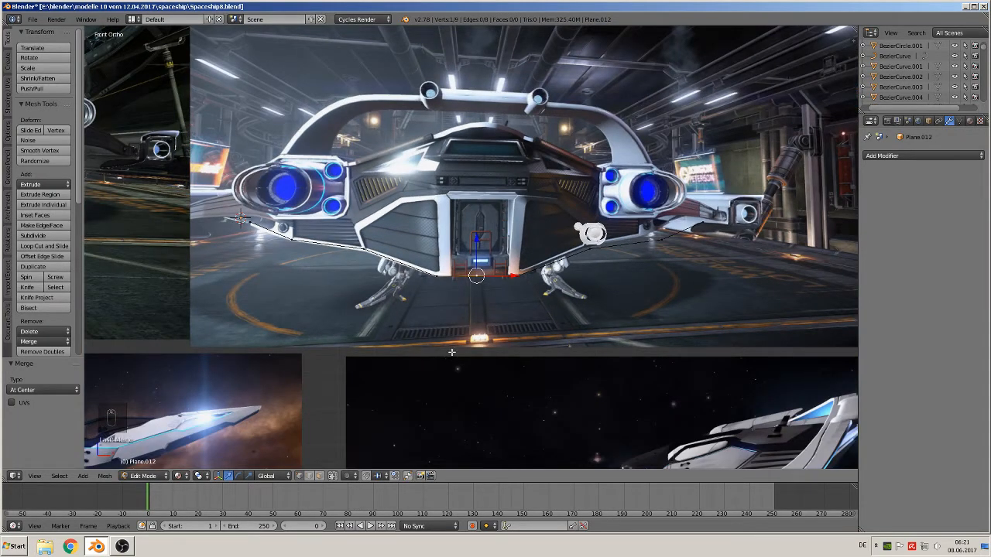
key(a)
key(a)
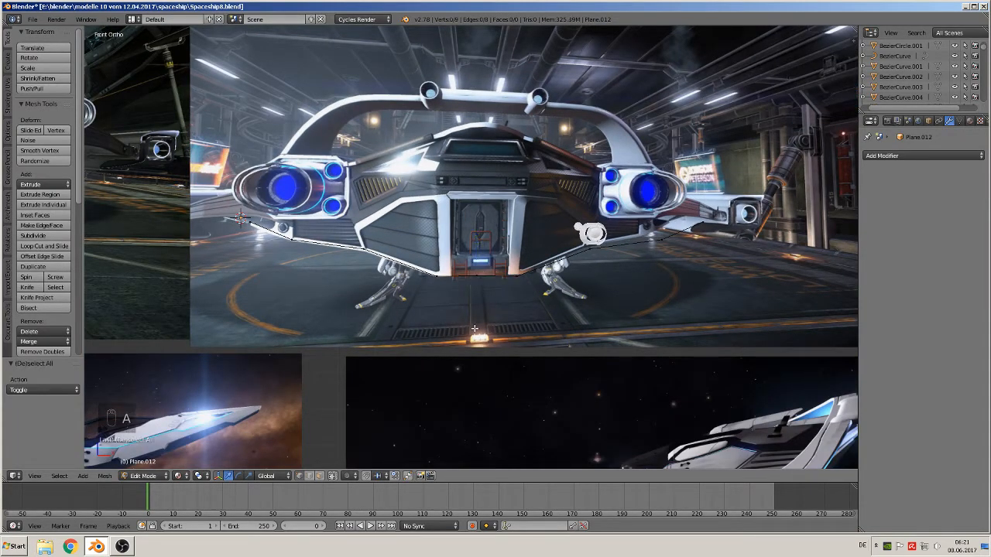
scroll(498, 334, down, 6)
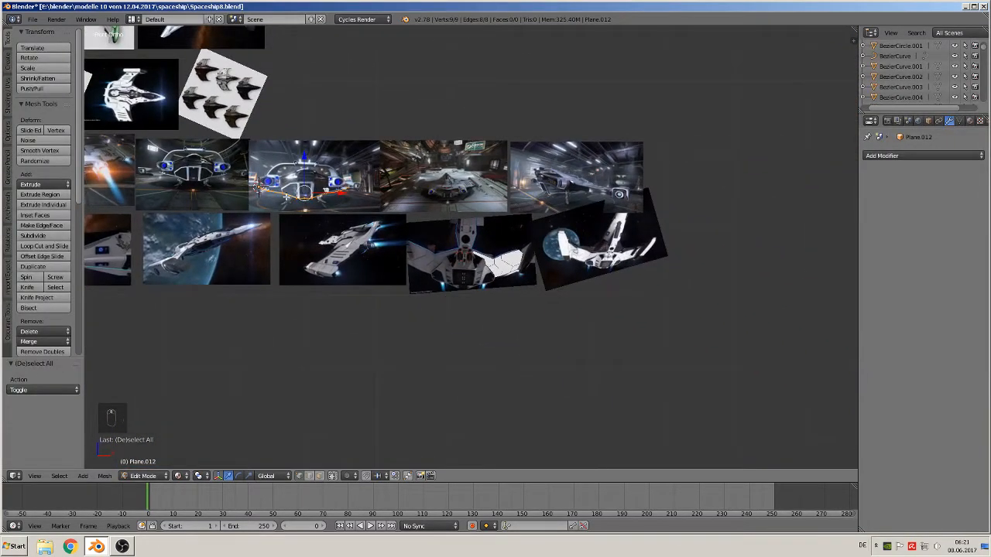
key(g)
click(445, 297)
Scale the outline to about 0.77 and move it about -0.297 along Z, below the reference image.
scroll(445, 296, up, 6)
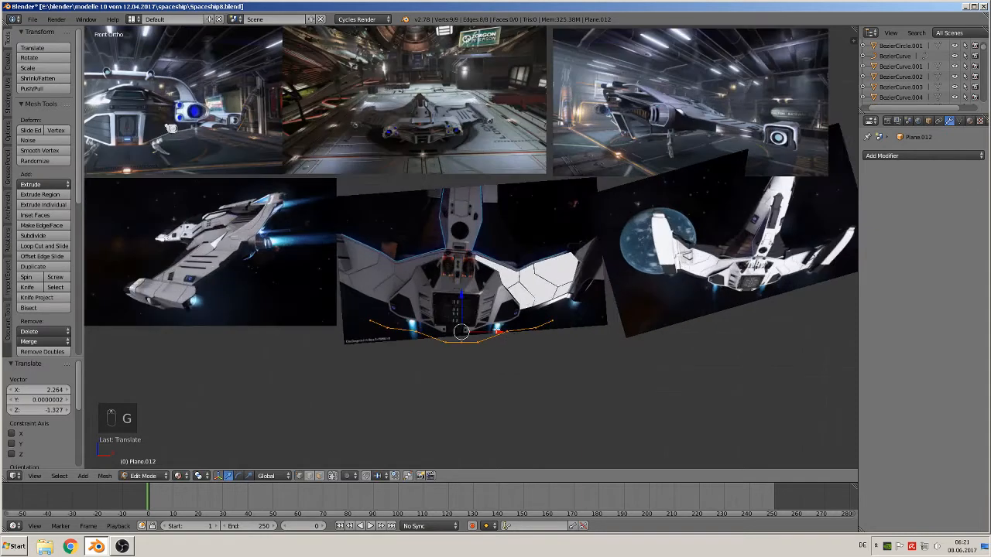
shift+scroll(527, 350, down, 3)
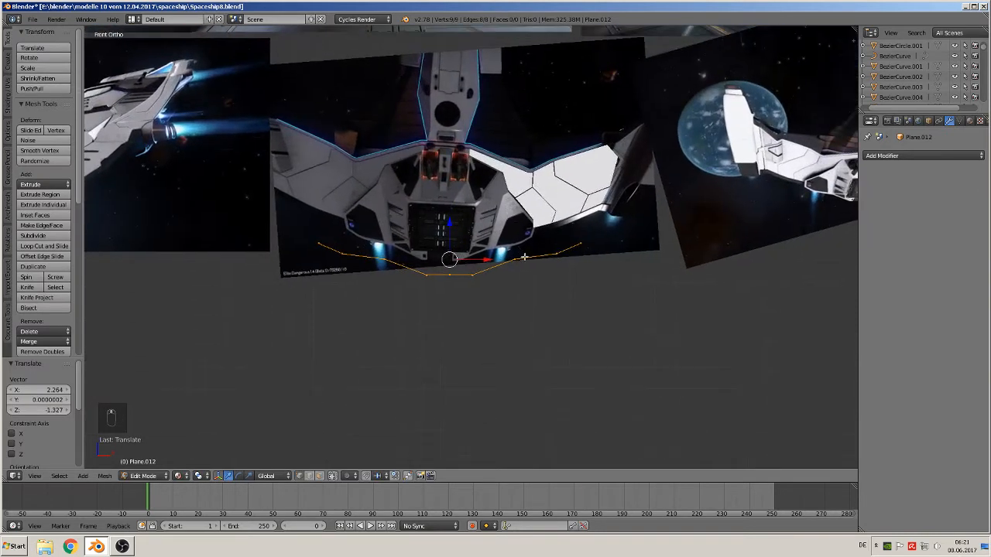
scroll(526, 259, up, 2)
key(s)
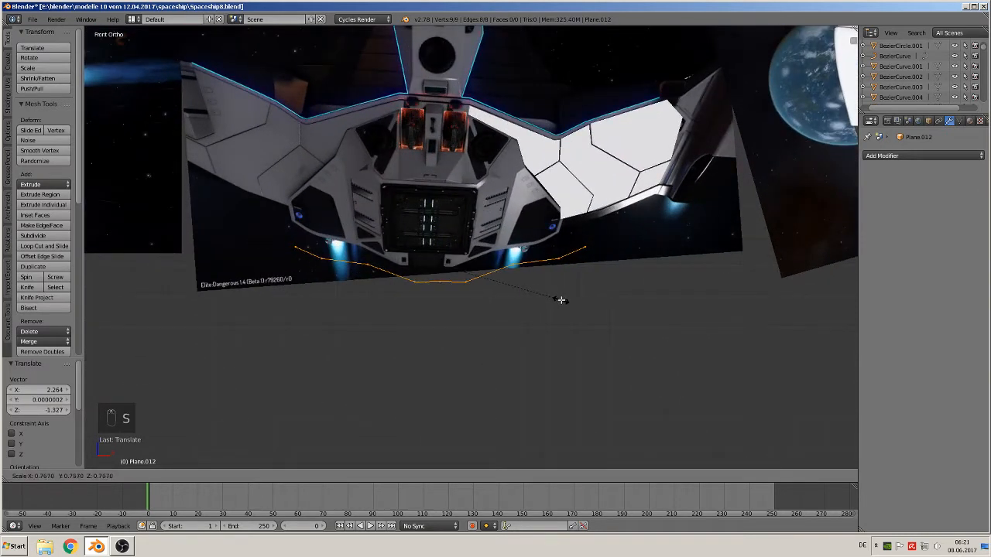
click(561, 301)
drag(442, 232, 443, 322)
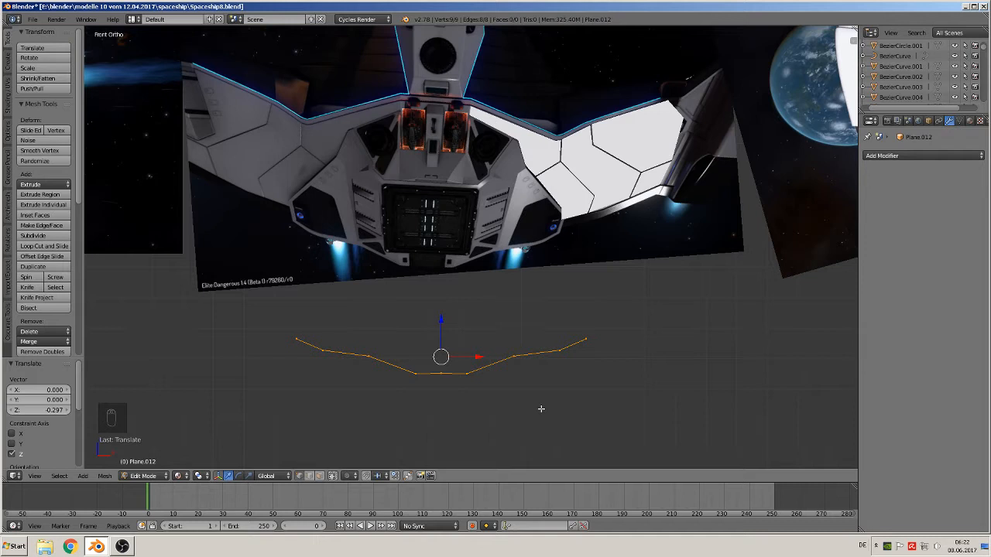
Rotate the outline 90° about X, then another 180° about X, so it lies flat with its direction reversed.
text(rx)
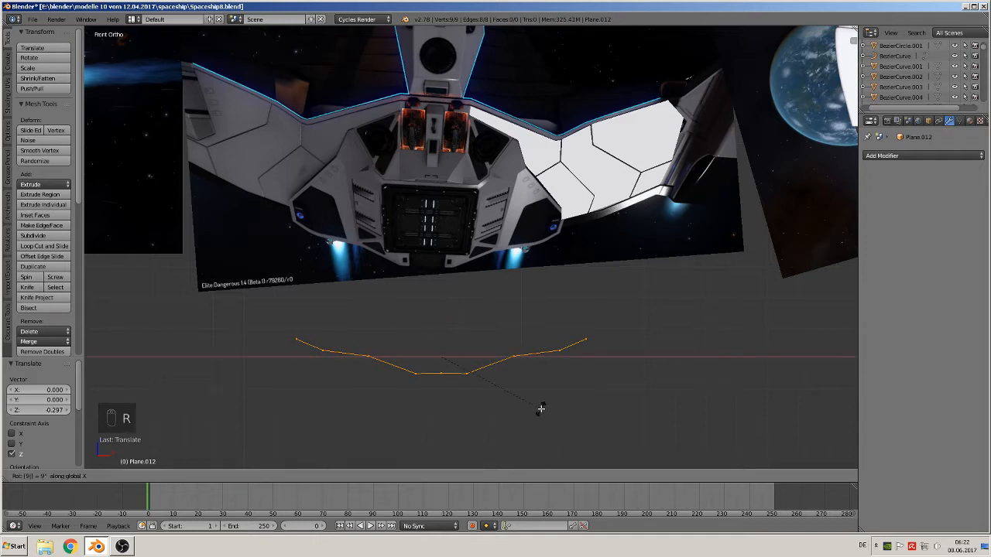
text(90)
key(Return)
middle_drag(490, 376, 495, 411)
text(r)
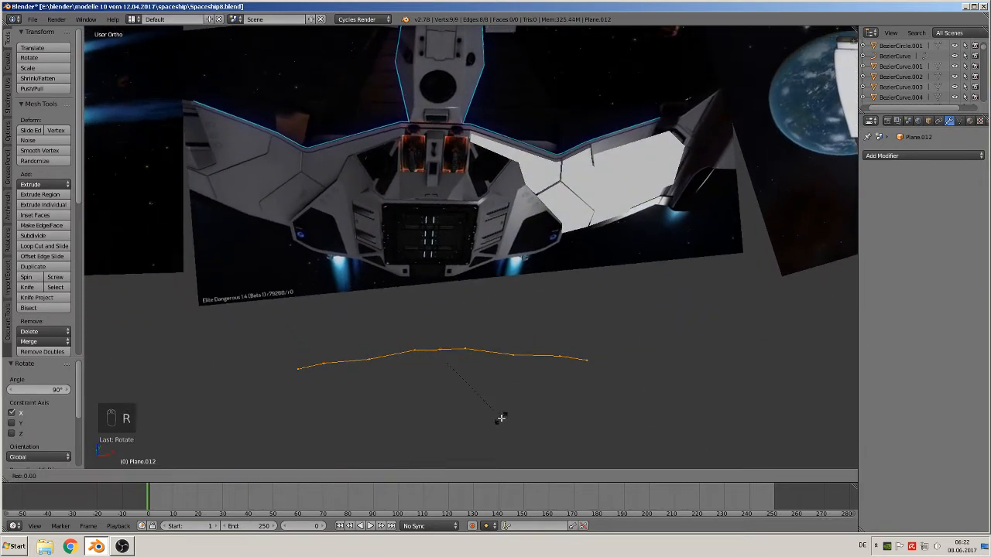
text(x180)
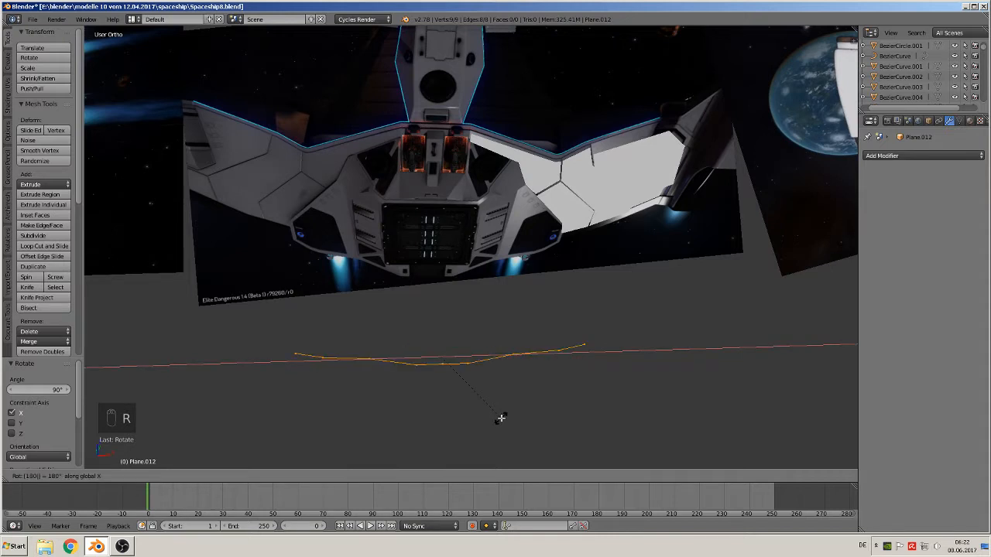
key(Return)
middle_drag(489, 395, 470, 346)
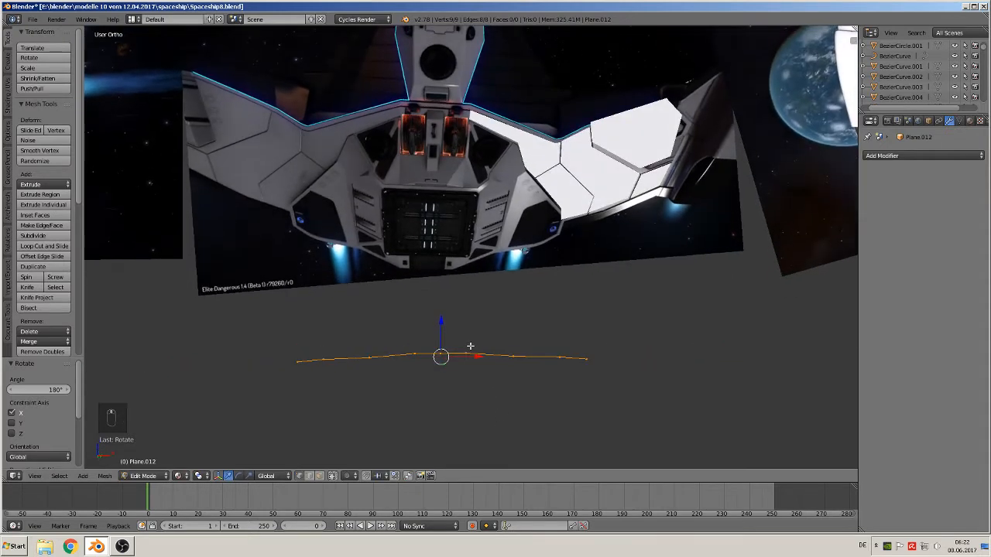
key(KP_1)
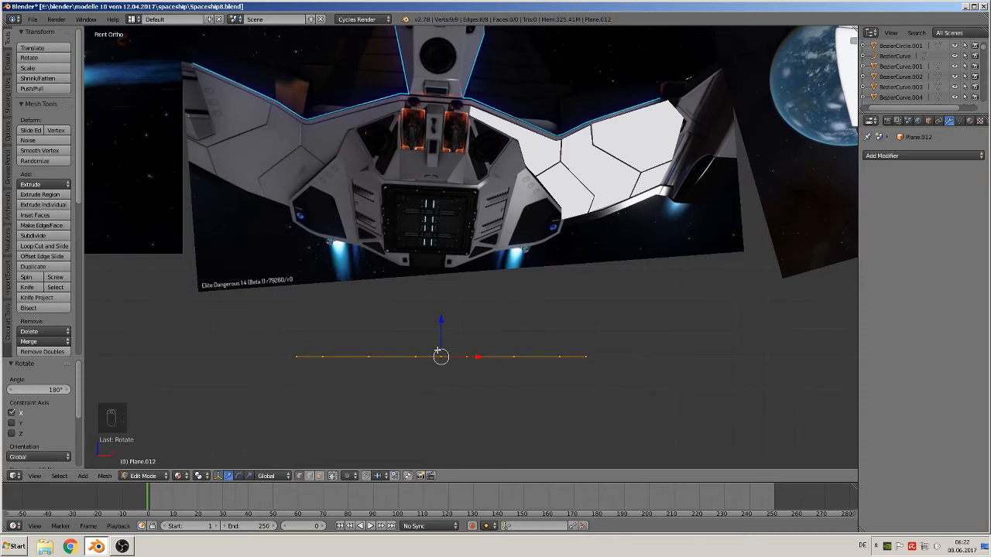
Extrude the outline upward along Z into a wall reaching the underside of the ship in the reference image.
key(e)
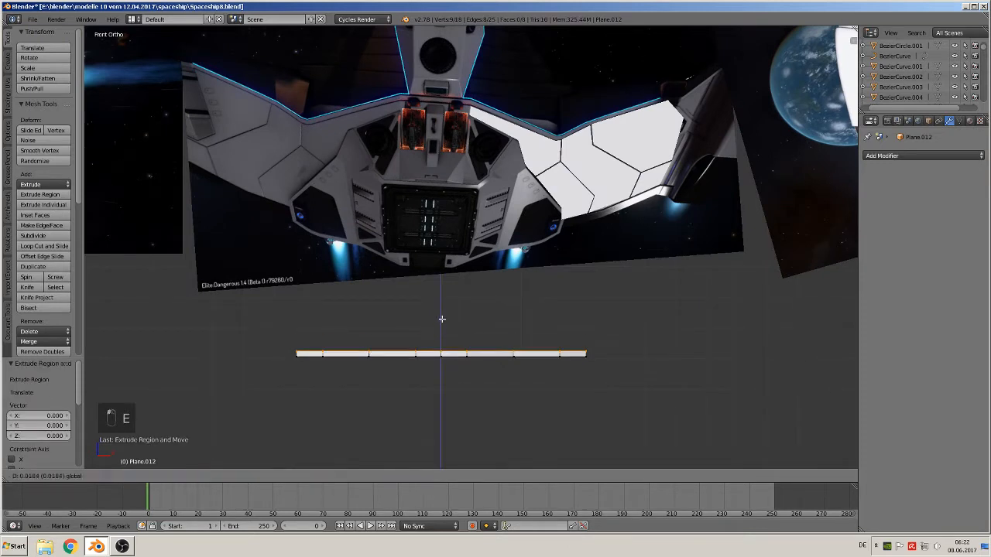
click(460, 225)
key(Tab)
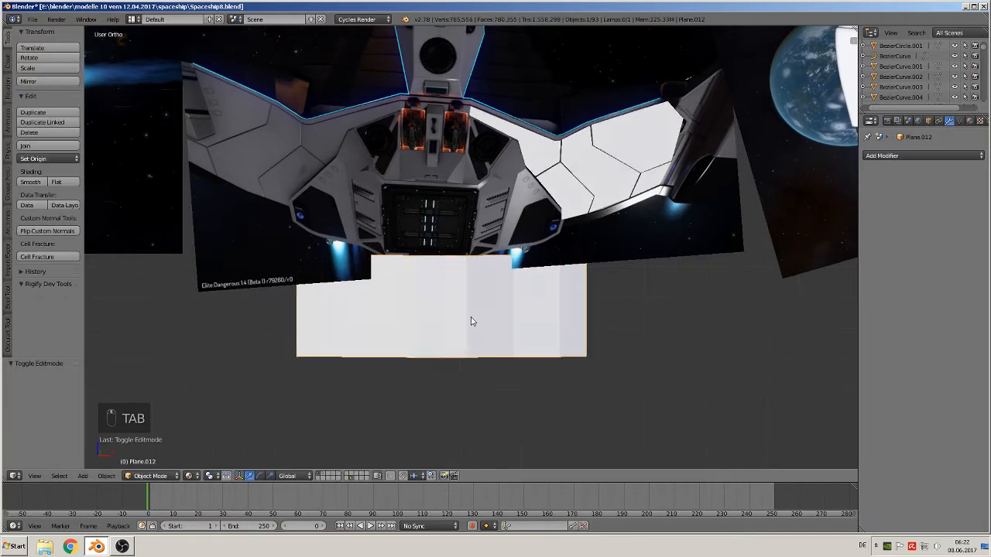
Move the extruded wall about -1.356 along Y, away from the reference image planes.
middle_drag(471, 323, 453, 312)
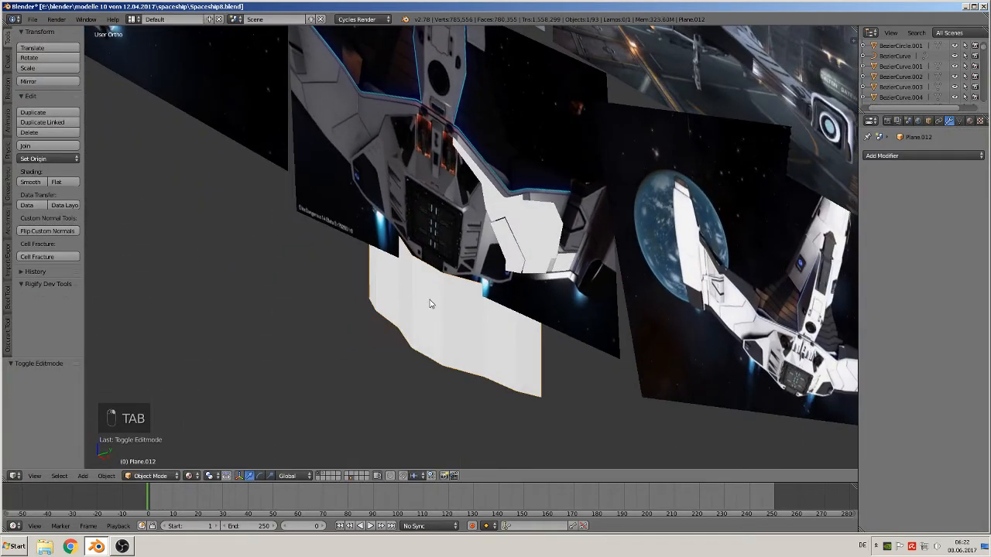
scroll(434, 300, down, 4)
middle_drag(442, 288, 441, 231)
key(g)
key(y)
click(376, 225)
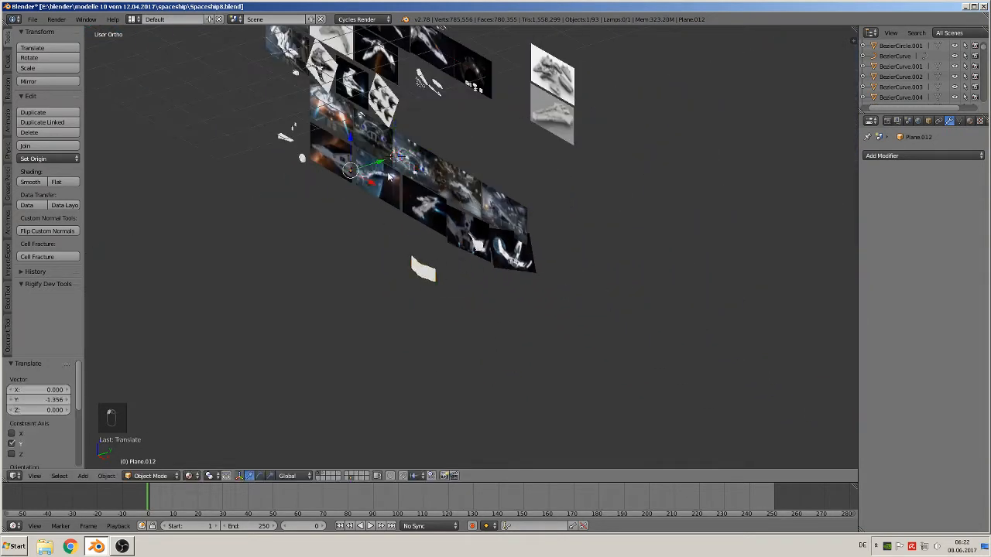
Set the wall object's origin to its geometry.
scroll(373, 219, up, 2)
click(40, 158)
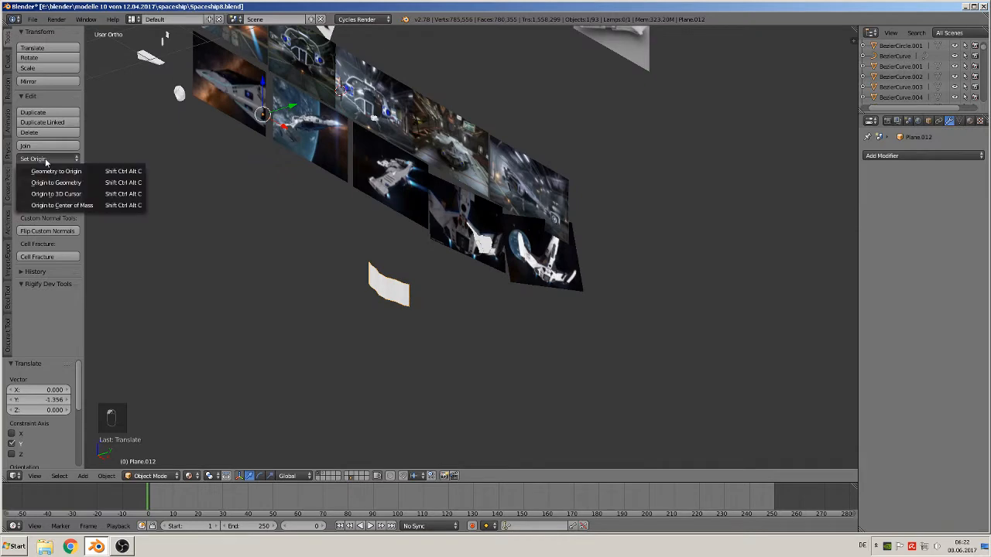
click(55, 182)
middle_drag(92, 206, 328, 275)
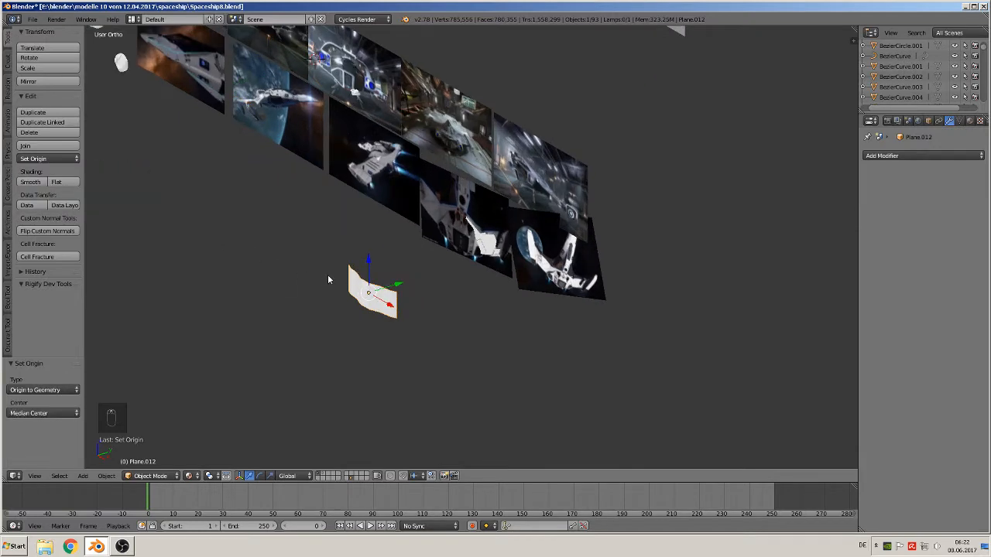
In front view, lower the wall's two outermost upper vertices about 0.184 along Z.
key(KP_1)
scroll(338, 288, up, 3)
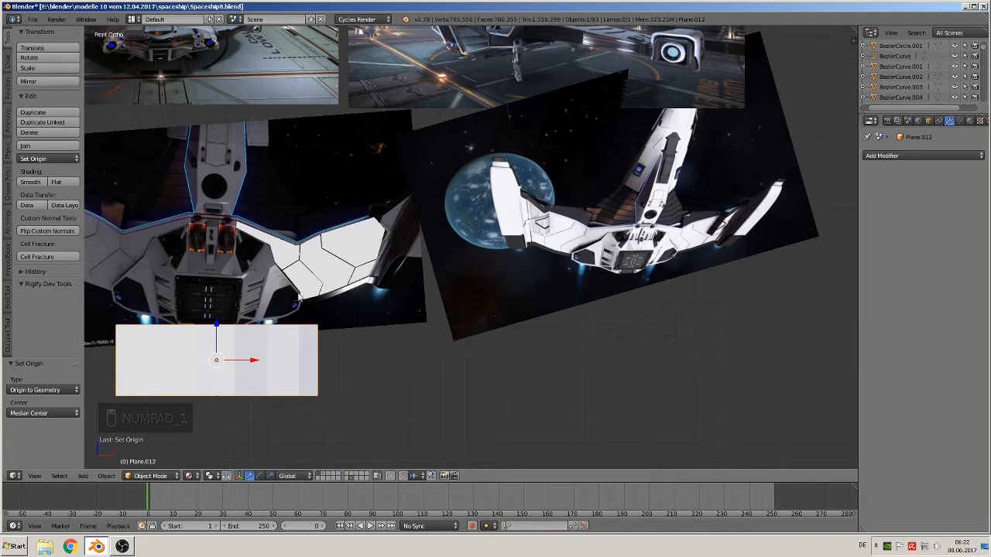
shift+middle_drag(229, 276, 416, 235)
scroll(416, 236, up, 3)
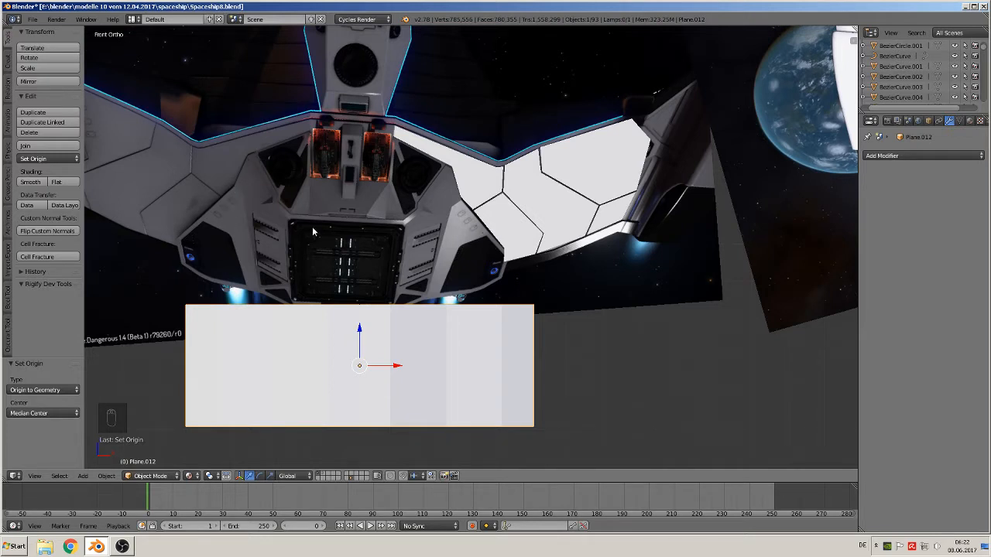
key(Tab)
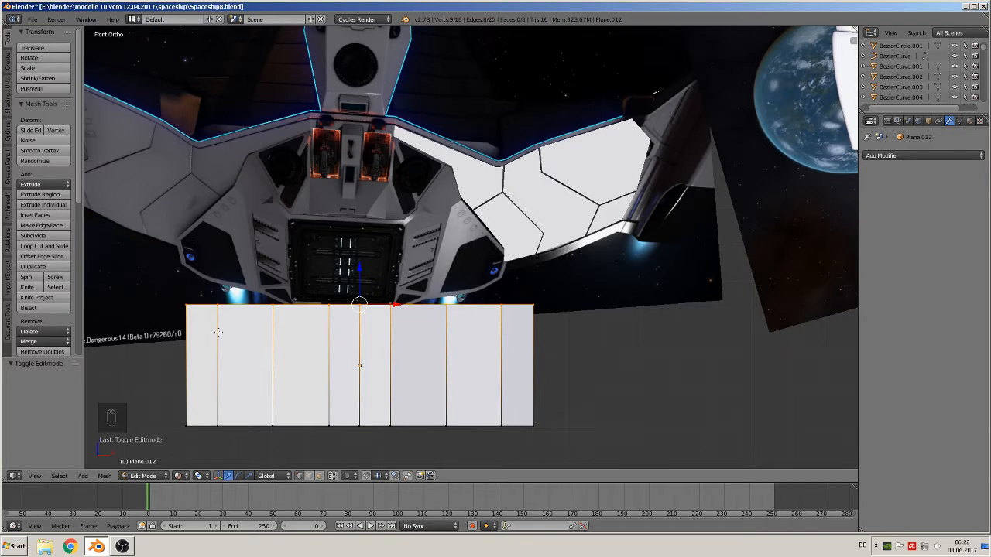
right_click(184, 305)
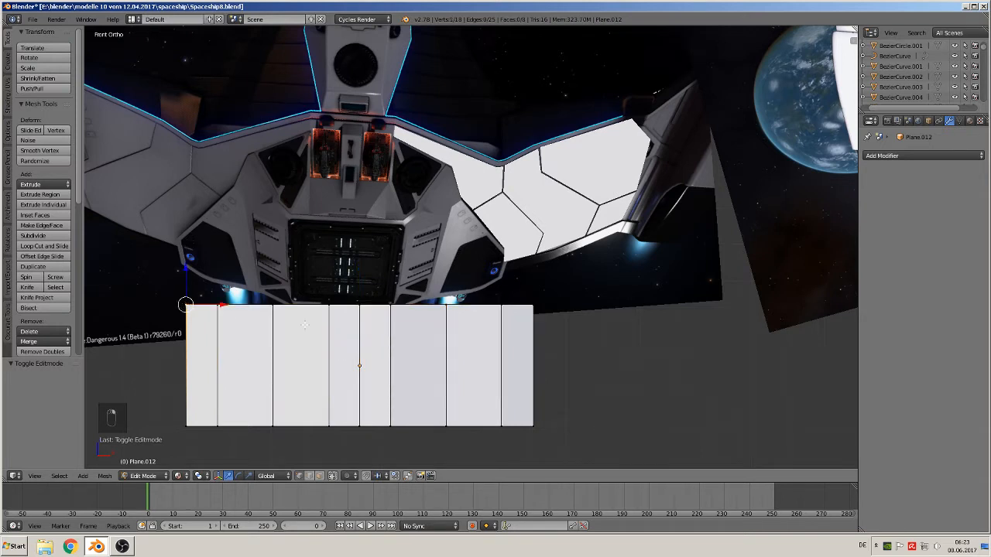
shift+right_click(533, 307)
key(g)
key(z)
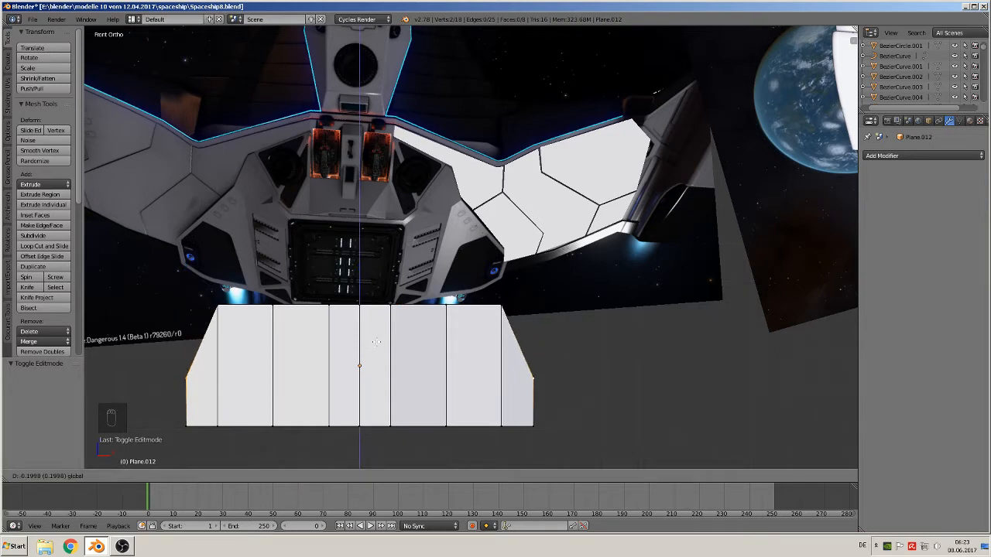
click(377, 335)
Lower the second upper vertex in from each end of the wall about 0.123 along Z.
right_click(216, 304)
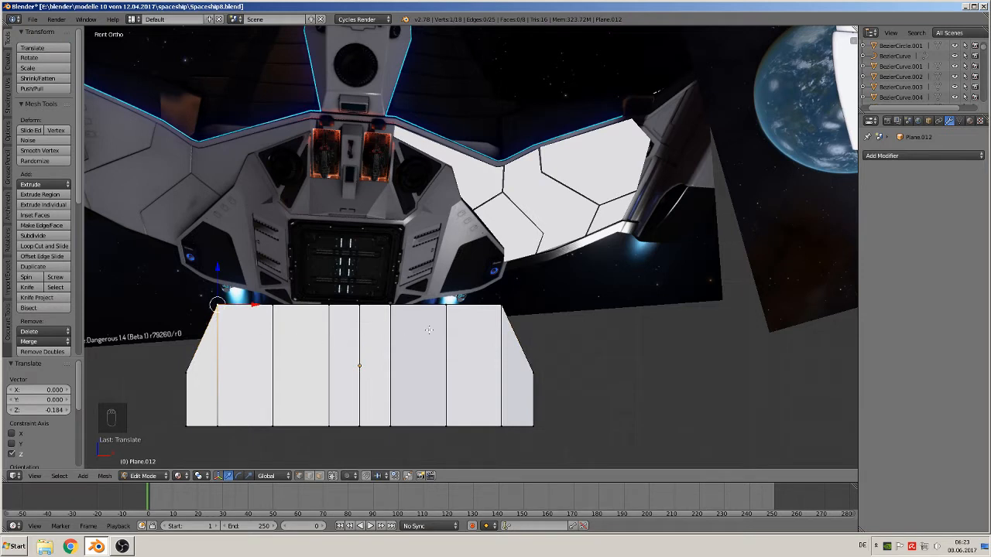
shift+right_click(501, 304)
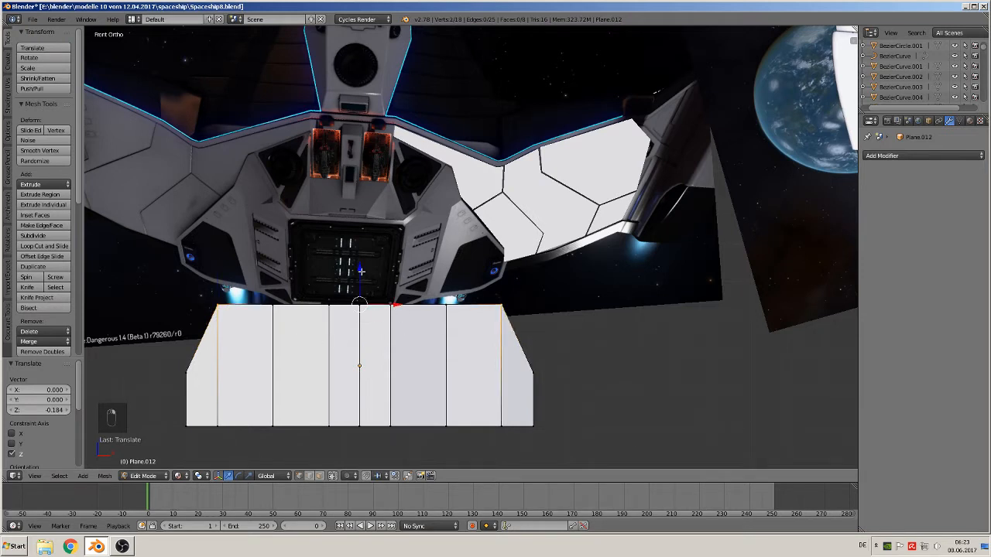
key(g)
key(z)
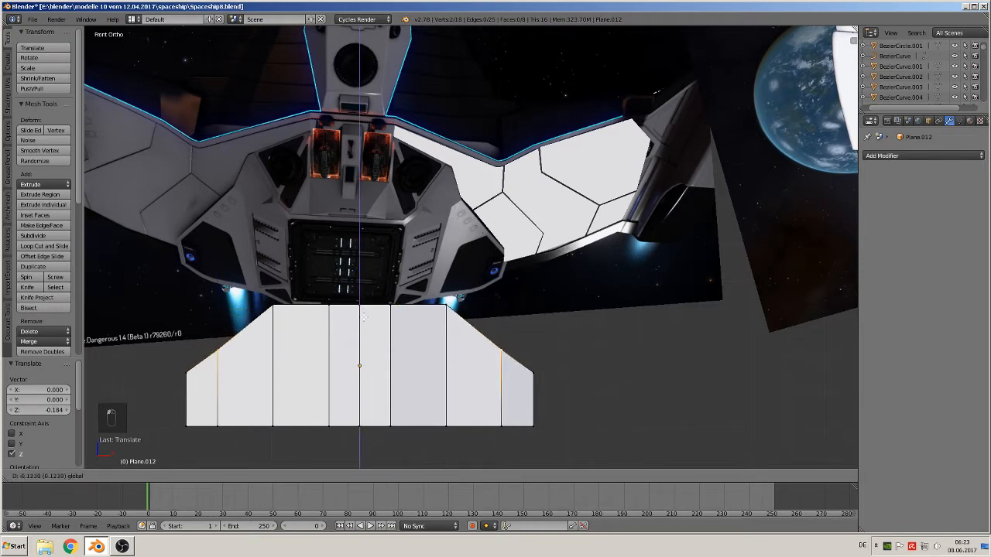
click(363, 318)
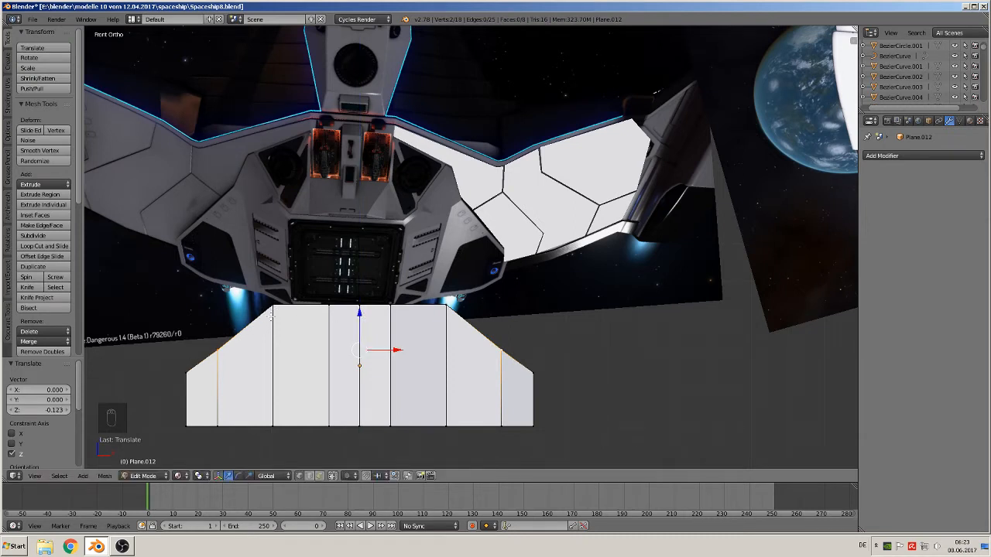
Raise the two upper vertices beside the center about 0.108 along Z and scale them apart to about 1.93 along X.
right_click(329, 302)
shift+right_click(396, 307)
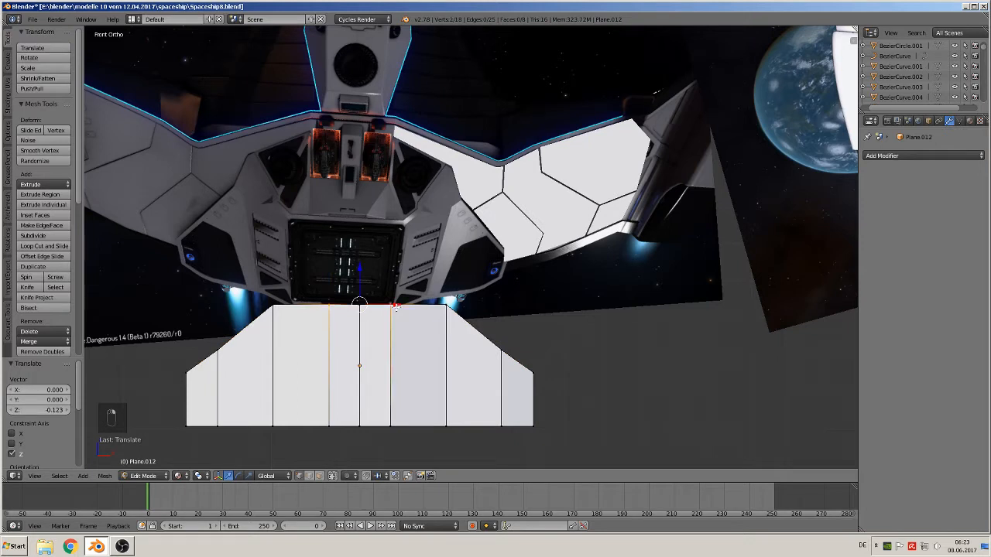
drag(359, 275, 370, 241)
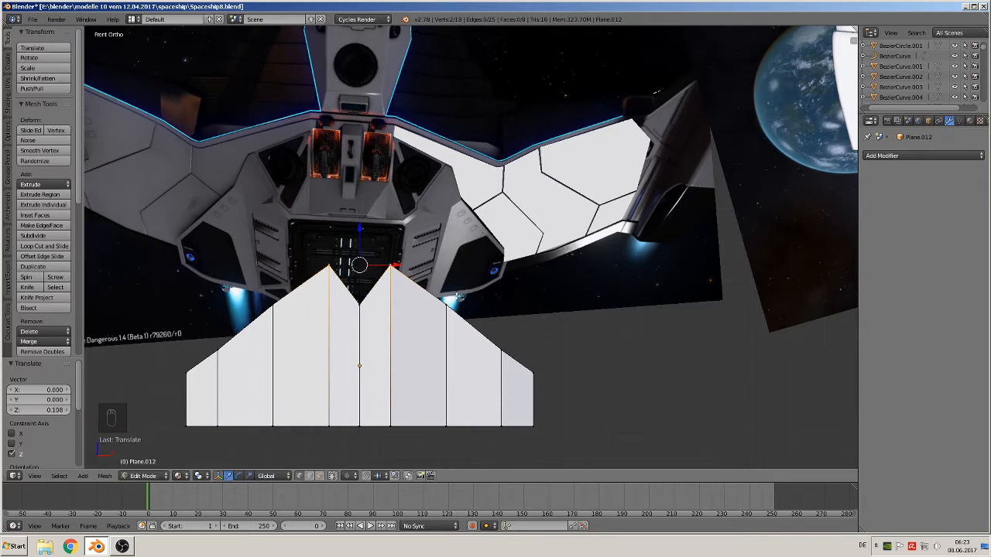
key(s)
key(x)
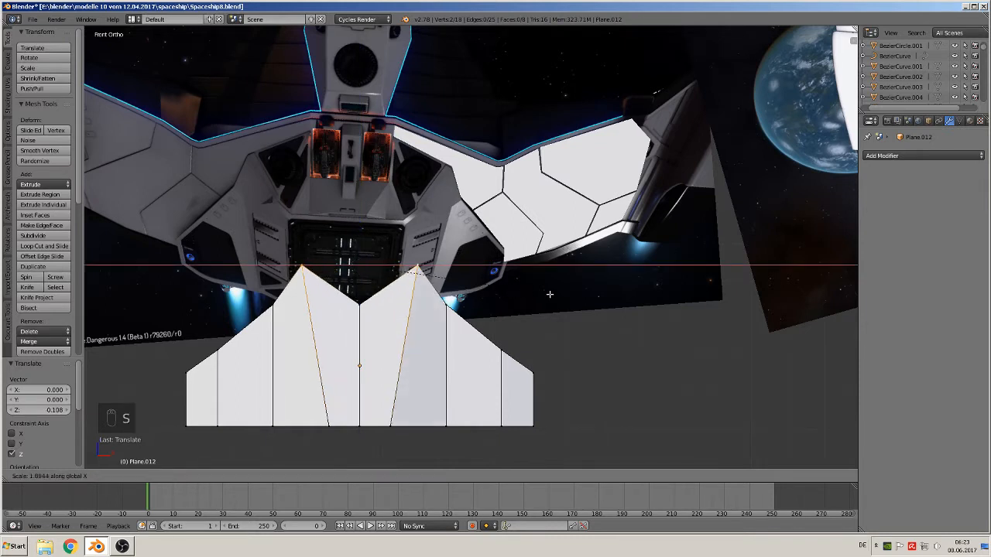
click(553, 294)
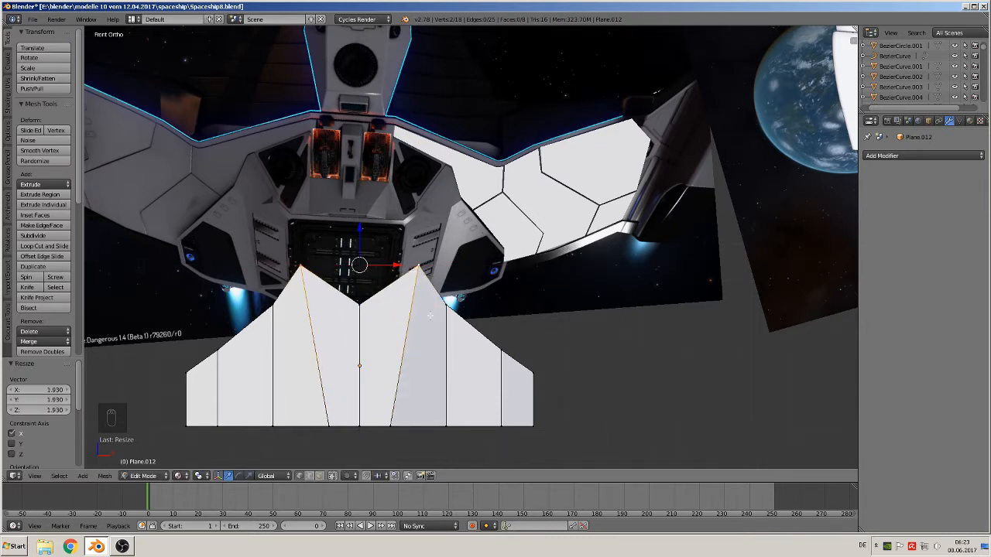
Dissolve the vertical edge at the center of the wall.
right_click(367, 287)
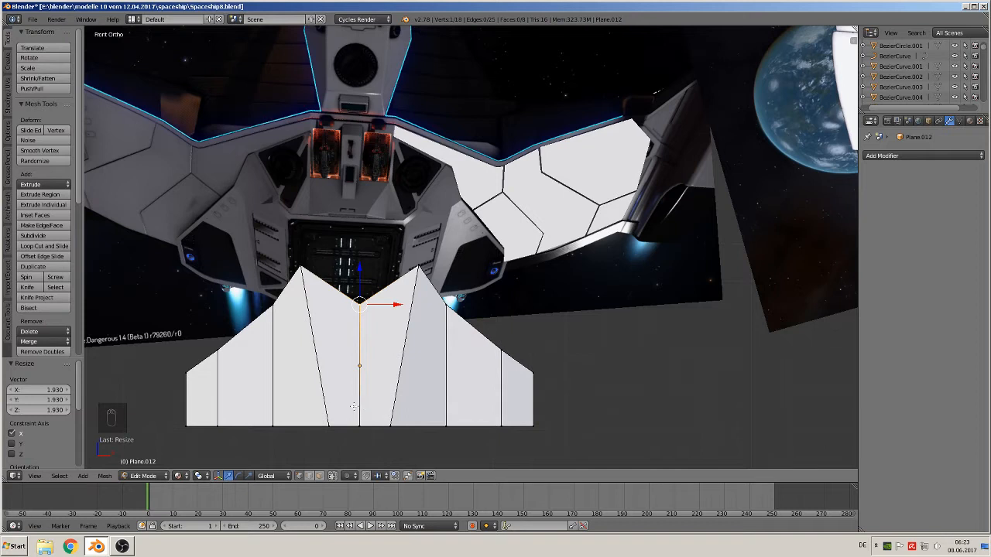
shift+right_click(353, 427)
key(x)
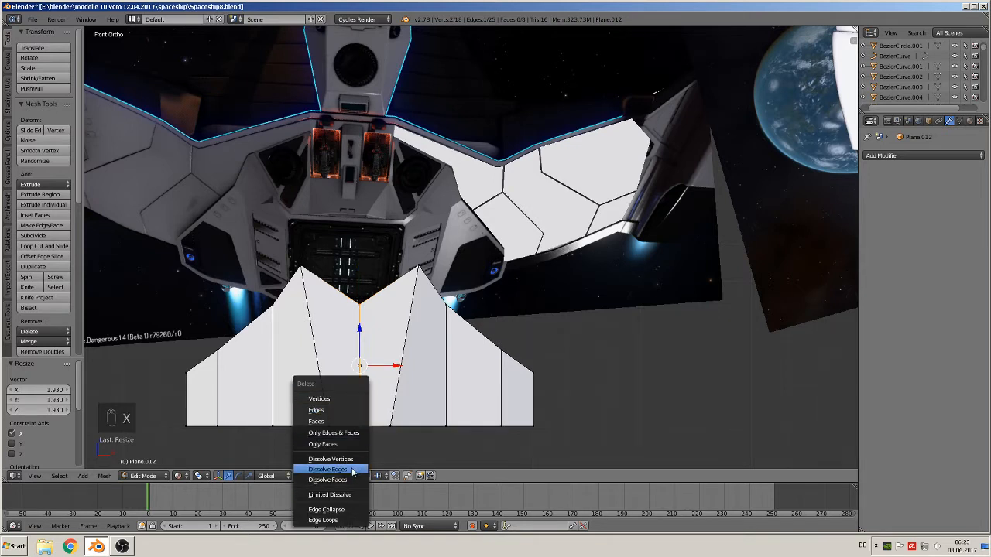
click(352, 471)
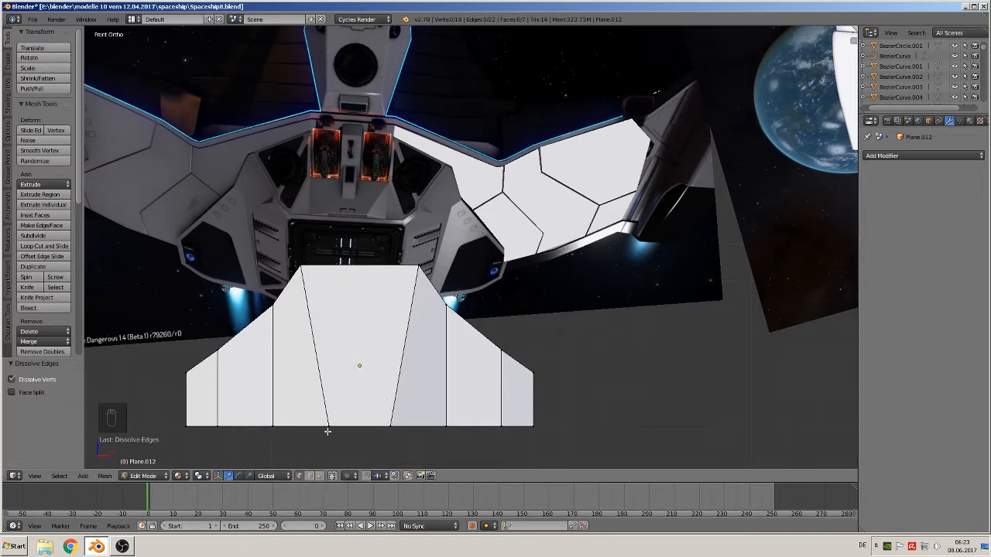
Add two evenly spaced vertical loop cuts to the wall's central face.
right_click(328, 430)
shift+right_click(384, 427)
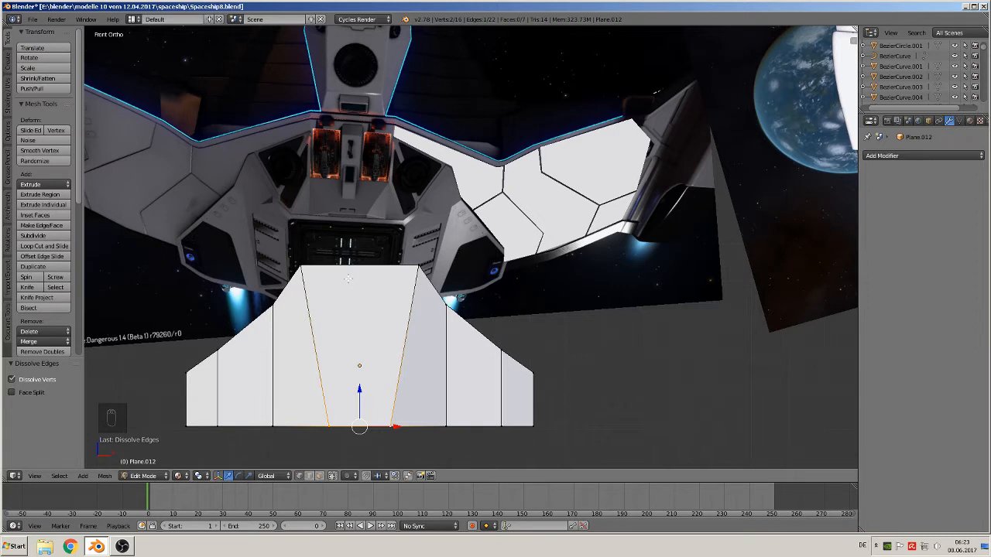
key(ctrl+r)
scroll(359, 427, up, 1)
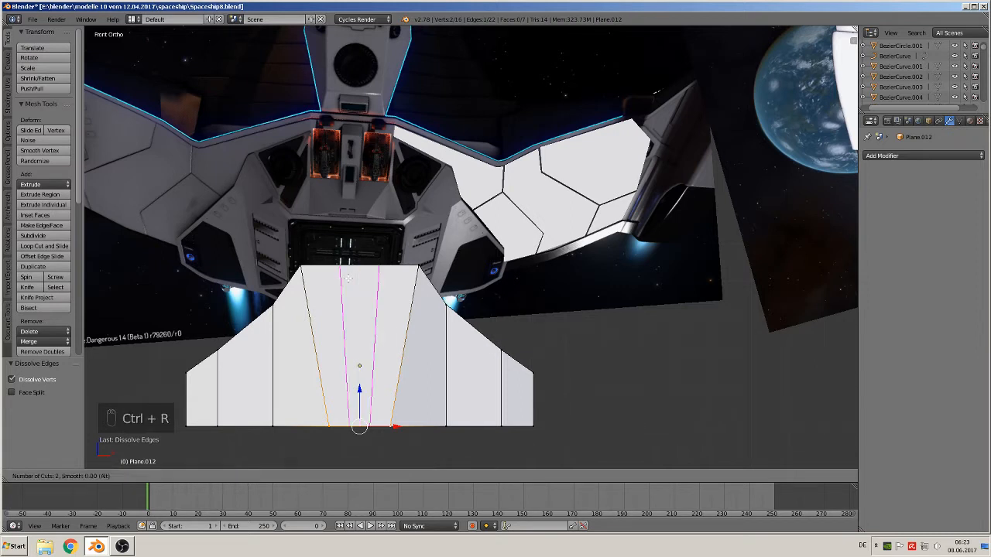
click(349, 279)
Scale the upper vertices of the two new cuts apart to about 2.4 along X and raise them about 0.045 along Z.
right_click(347, 271)
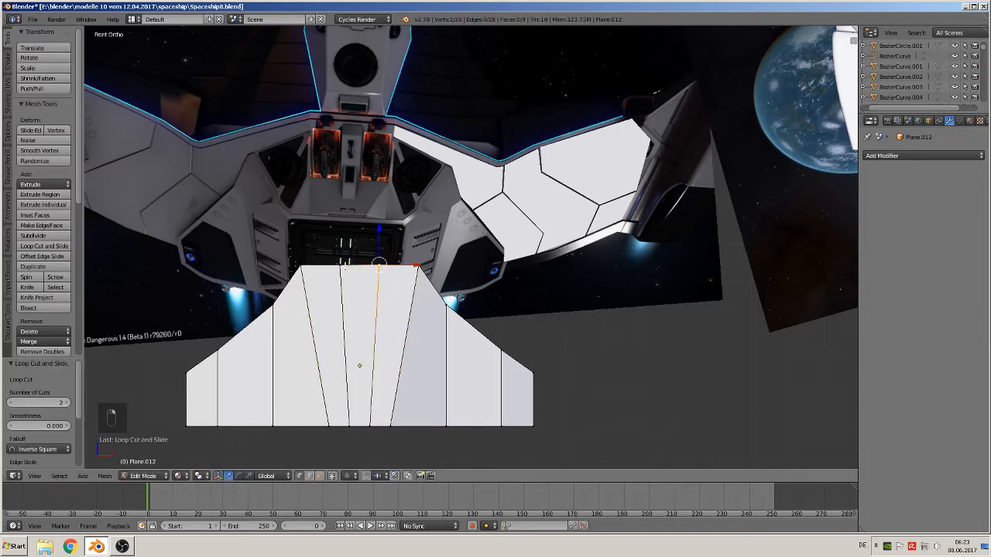
alt+shift+right_click(343, 278)
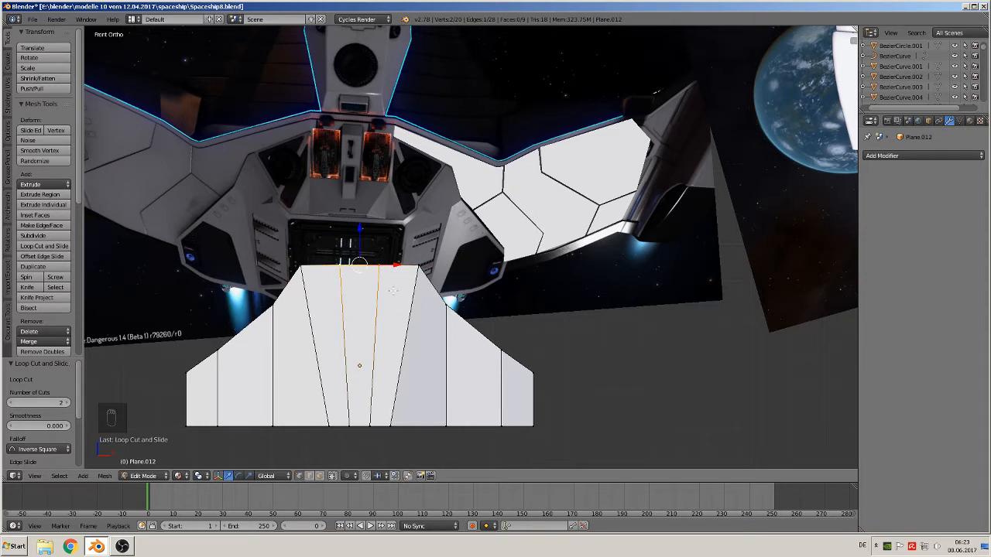
key(s)
key(x)
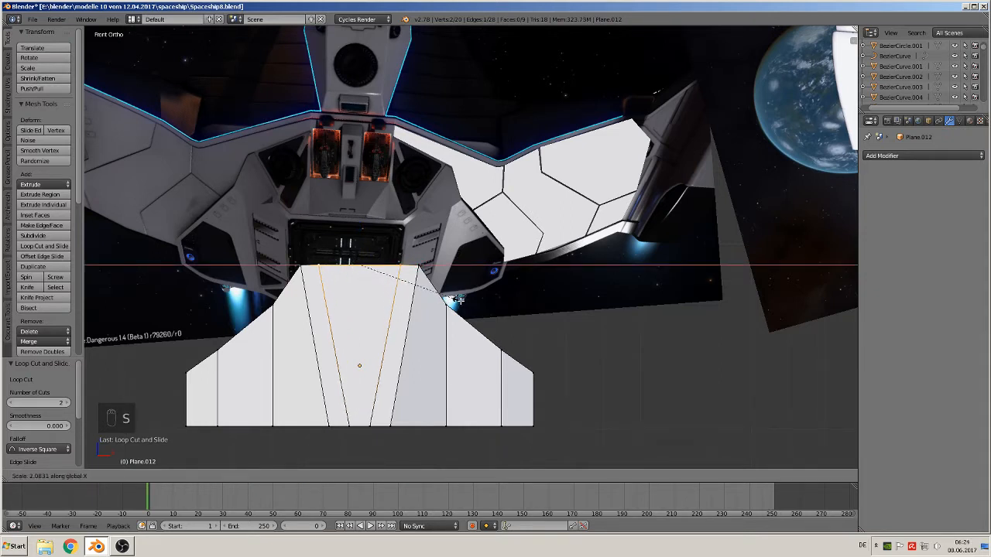
click(477, 304)
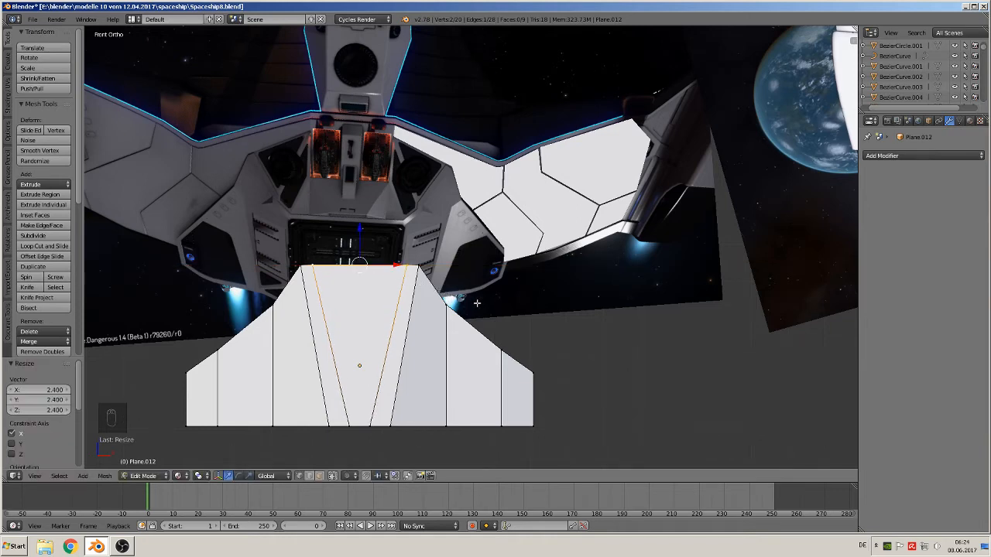
key(g)
key(z)
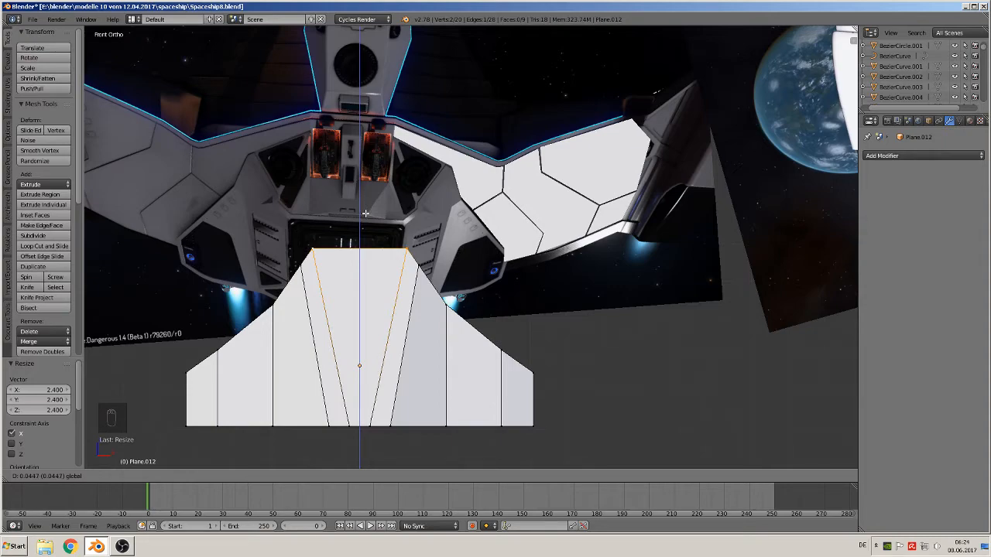
click(365, 213)
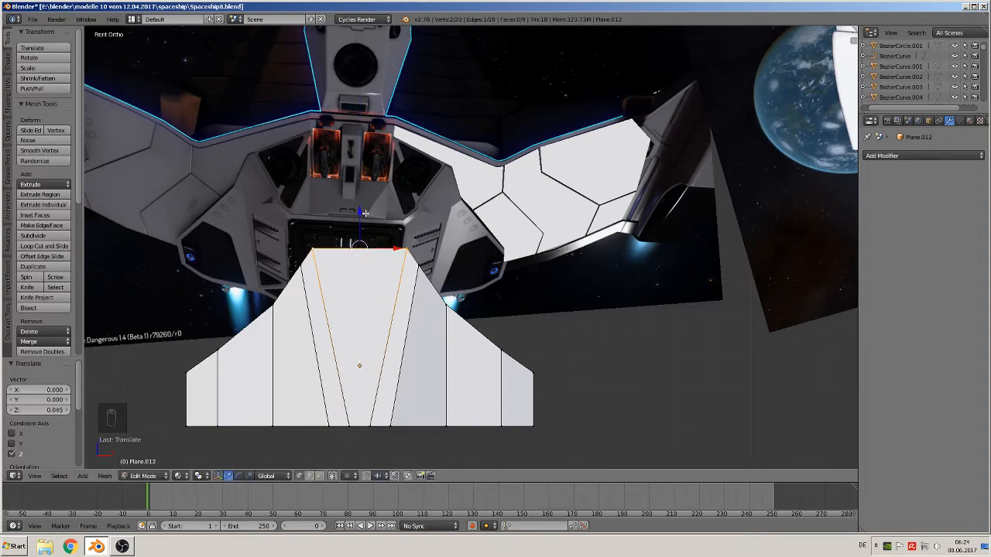
Add a horizontal loop cut across the whole wall and slide it toward the upper edge.
key(Tab)
middle_drag(349, 345, 450, 315)
key(Tab)
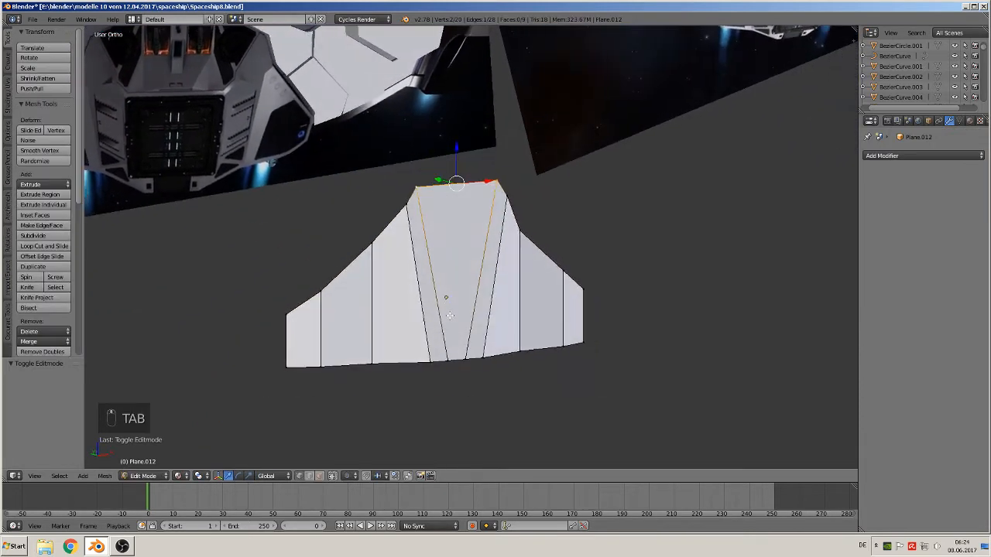
key(ctrl+r)
click(397, 319)
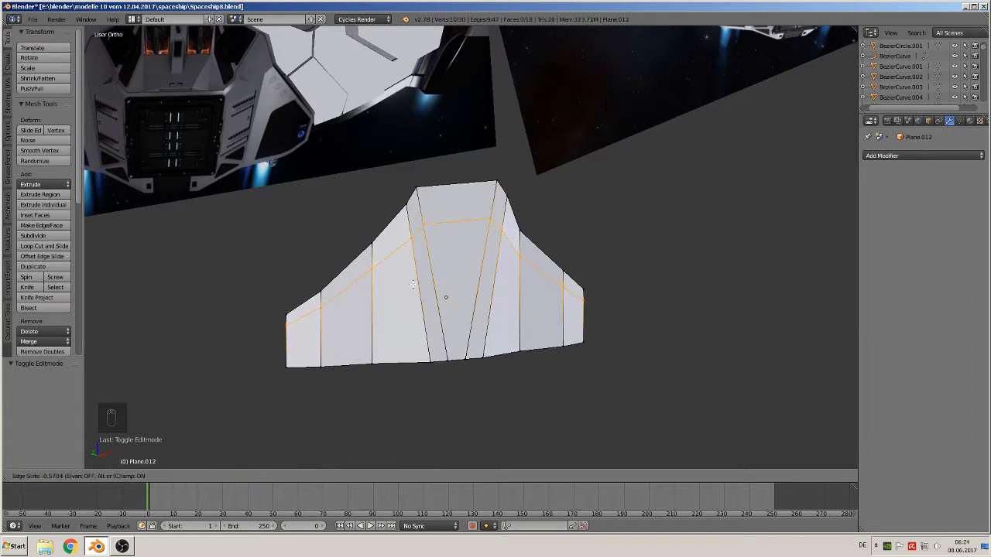
click(413, 288)
Flatten the new edge loop by scaling it to 0 along Z and lower it about 0.106.
middle_drag(413, 288, 377, 323)
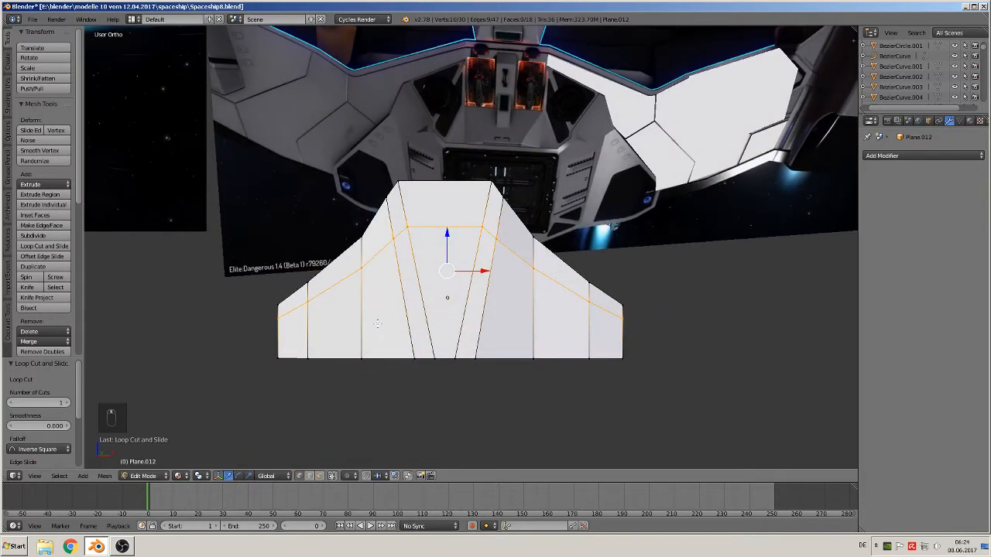
key(KP_1)
key(s)
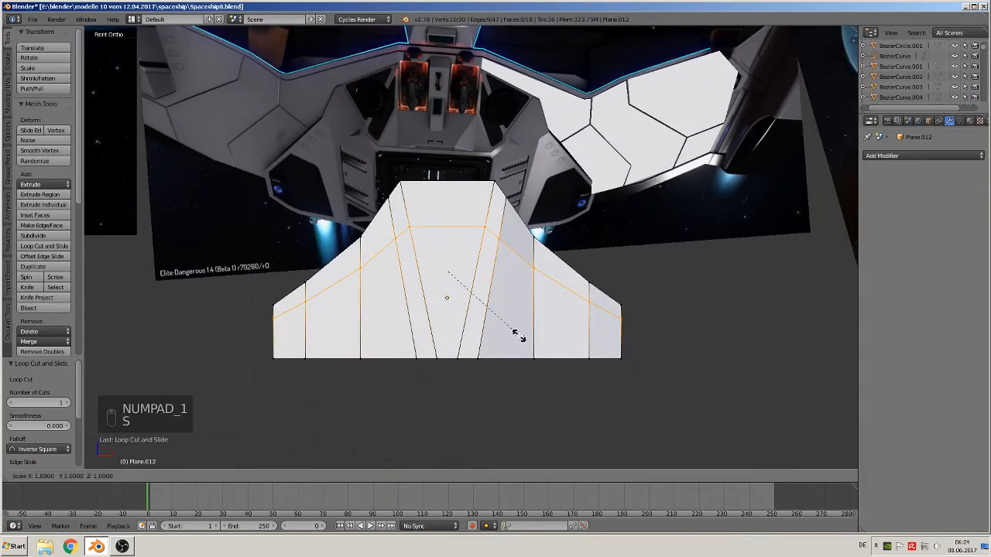
key(z)
key(0)
click(517, 335)
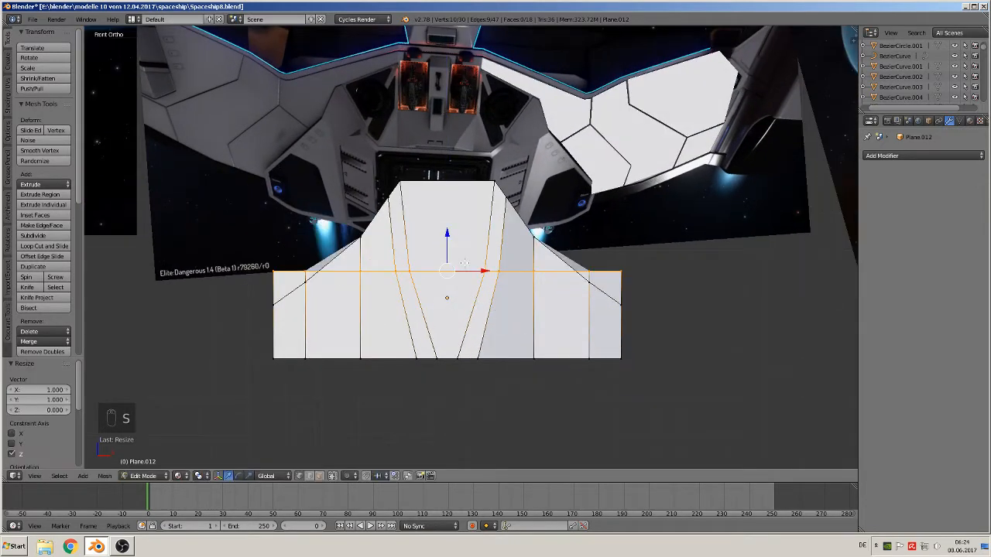
key(g)
key(z)
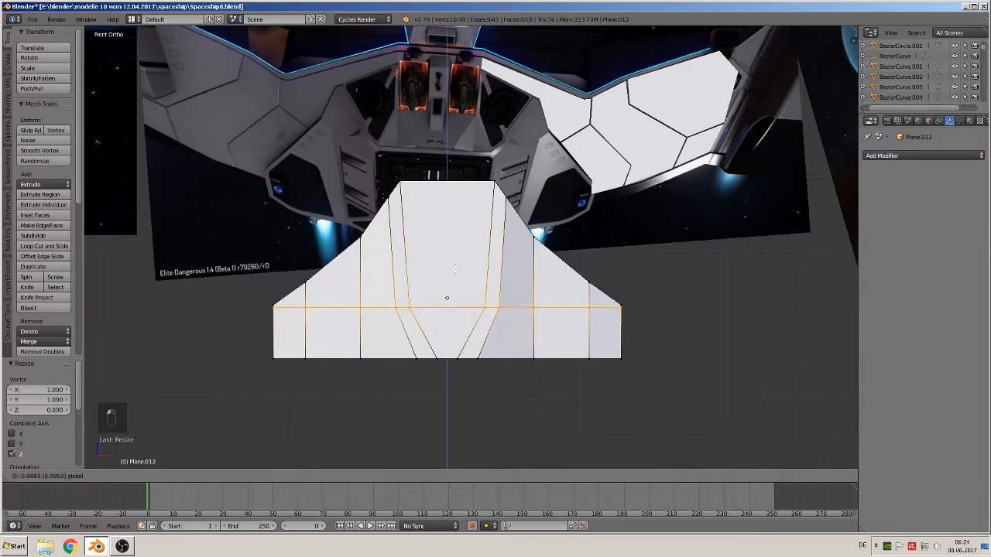
click(454, 272)
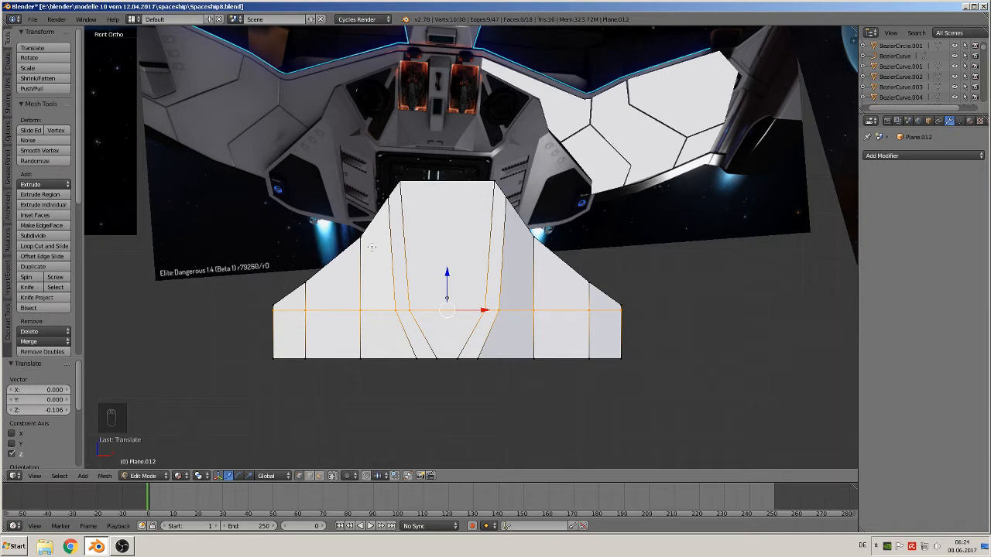
Add a second horizontal loop cut midway between the wall's upper edge and the straight edge loop.
key(ctrl+r)
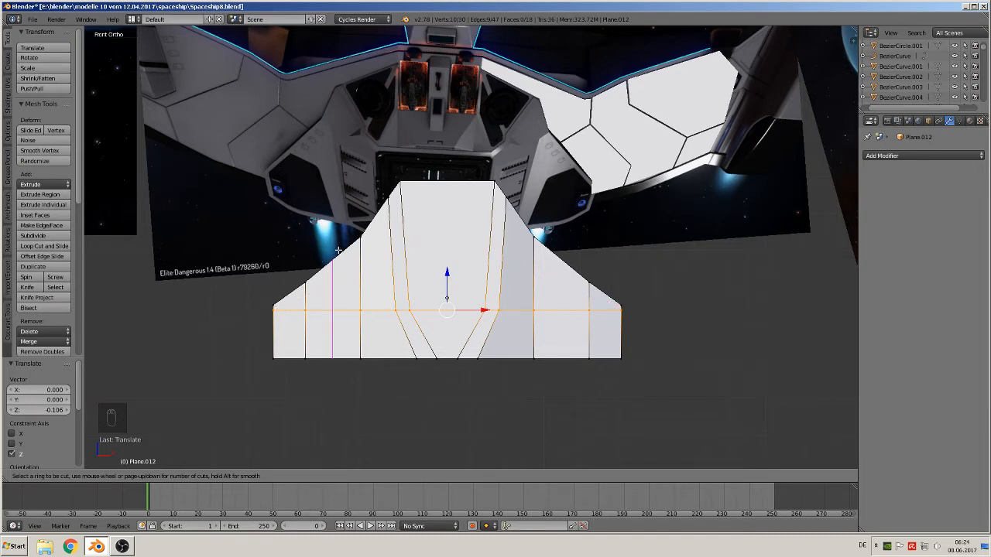
key(Escape)
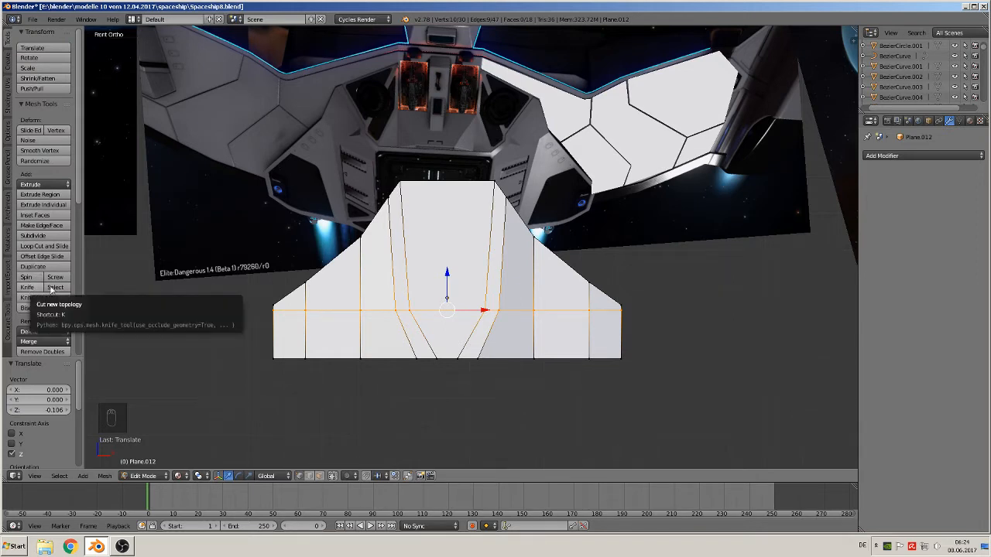
key(ctrl+r)
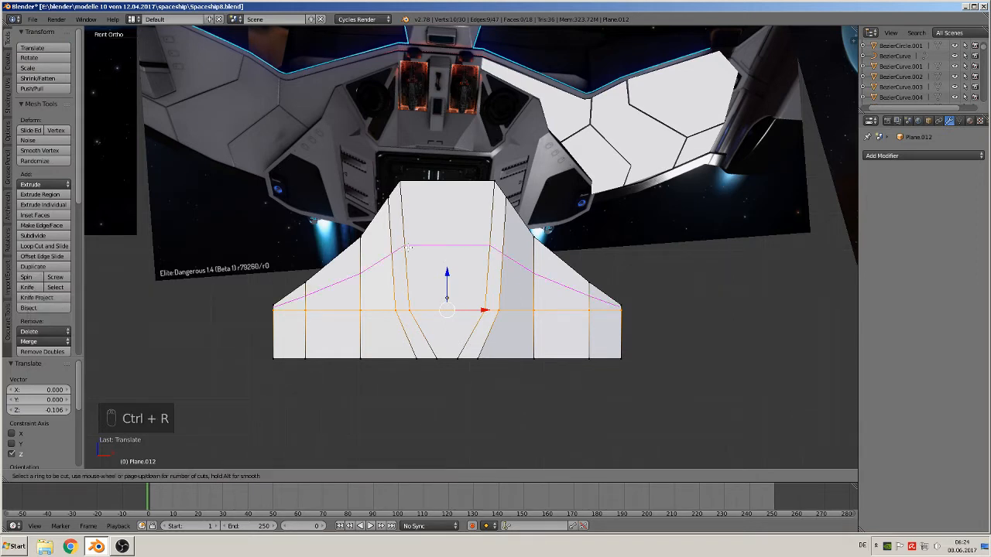
click(409, 247)
click(409, 247)
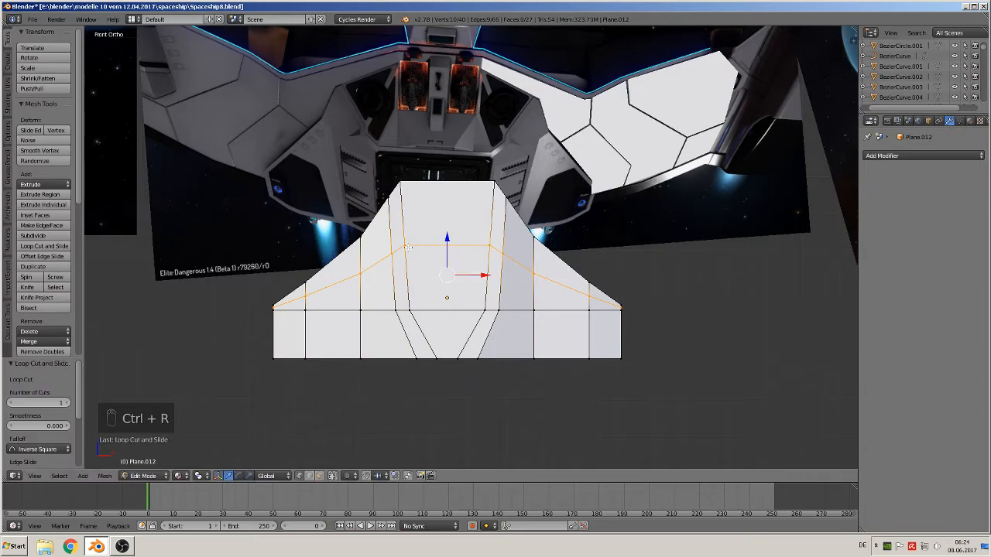
Select the wall's upper edge loop and flatten it by scaling to 0 along Y.
middle_drag(424, 304, 428, 298)
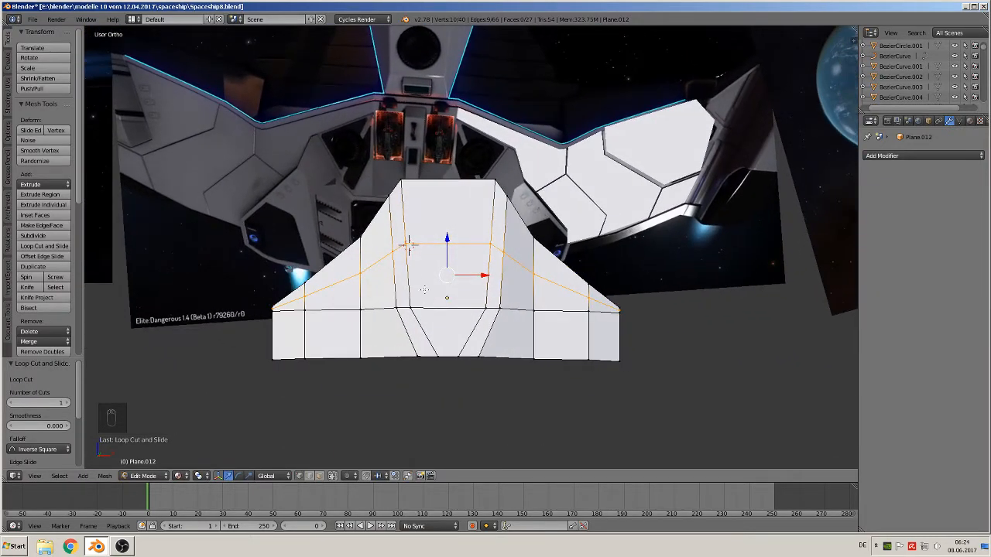
middle_drag(407, 241, 450, 234)
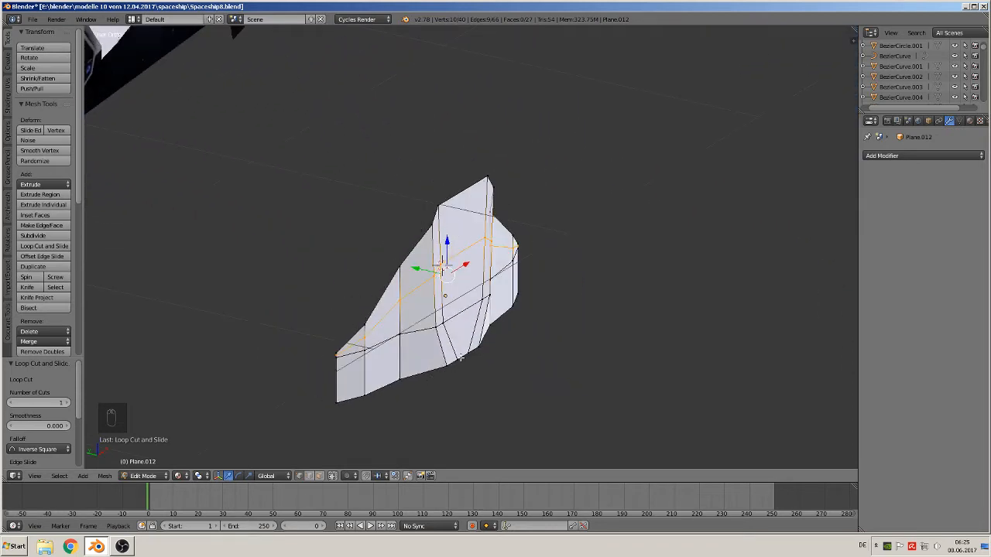
middle_drag(471, 344, 500, 305)
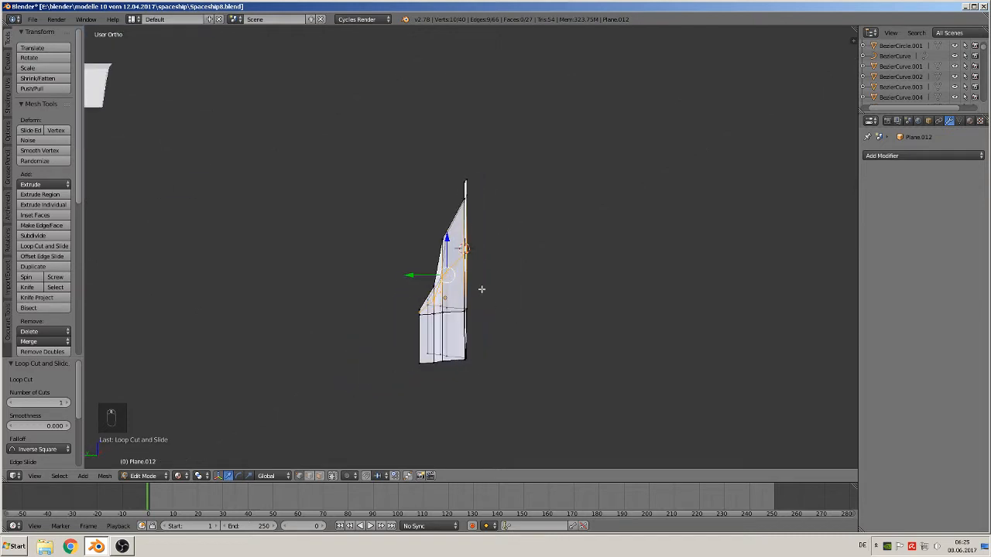
middle_drag(431, 308, 407, 316)
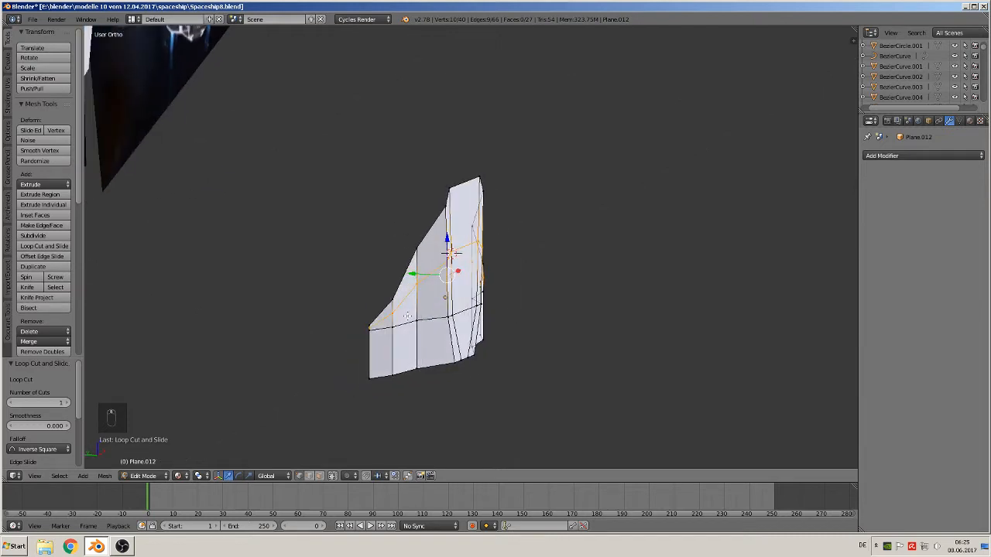
middle_drag(447, 230, 448, 198)
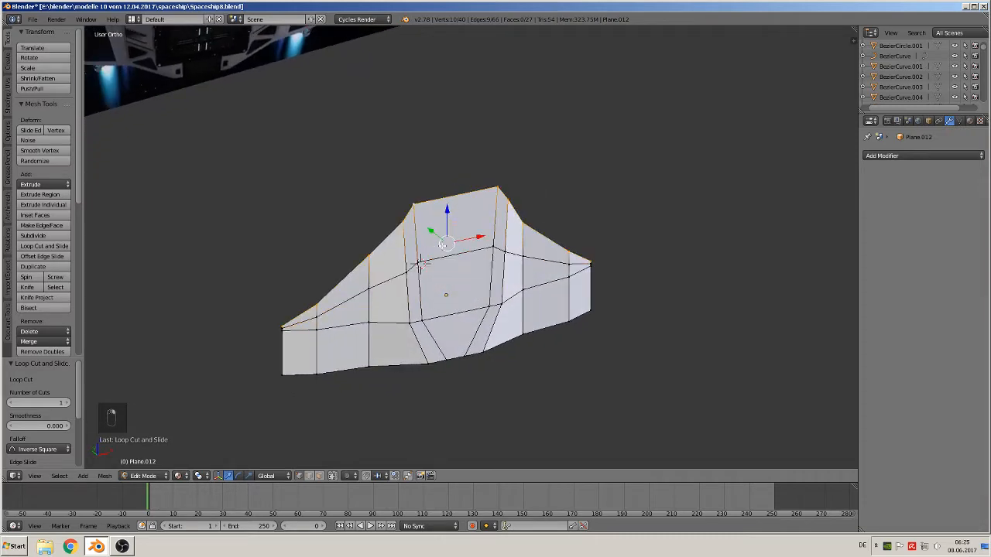
middle_drag(420, 265, 527, 231)
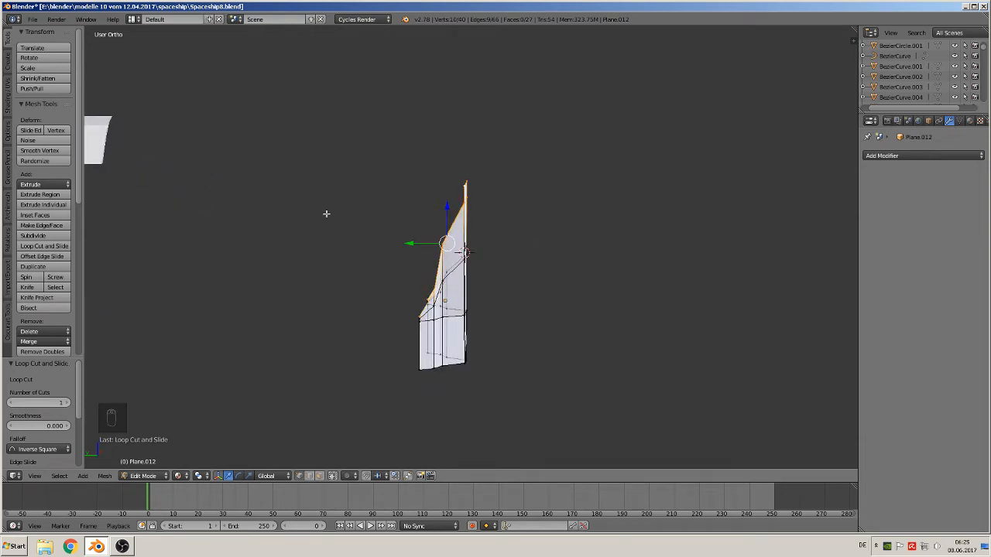
mouse_move(412, 242)
mouse_down()
mouse_move(400, 240)
mouse_move(409, 242)
mouse_up()
key(ctrl+z)
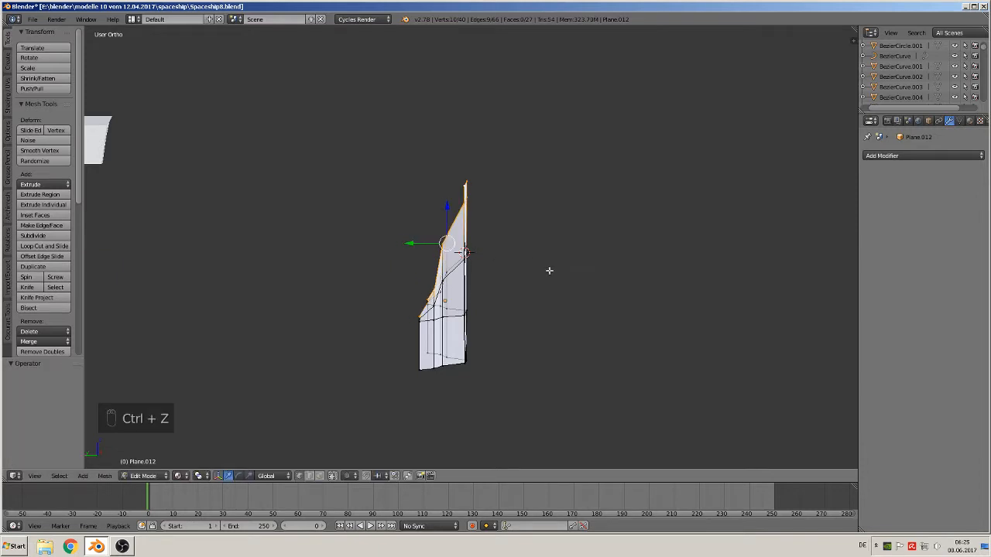
key(s)
key(y)
key(0)
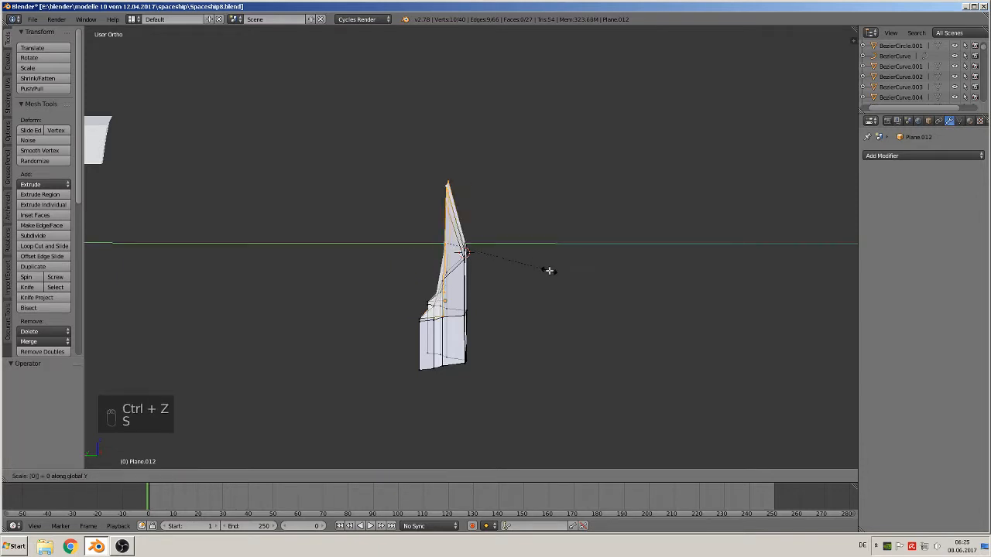
click(549, 271)
Shift the flattened upper edge loop about 0.063 along Y and check the shaded shape in Object Mode.
drag(412, 243, 390, 246)
middle_drag(390, 246, 408, 358)
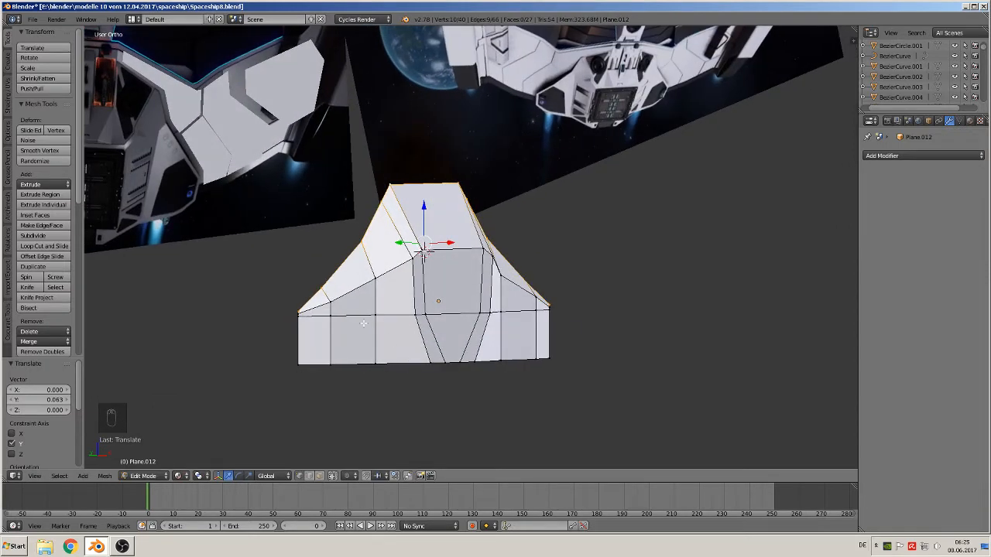
key(Tab)
middle_drag(363, 324, 316, 335)
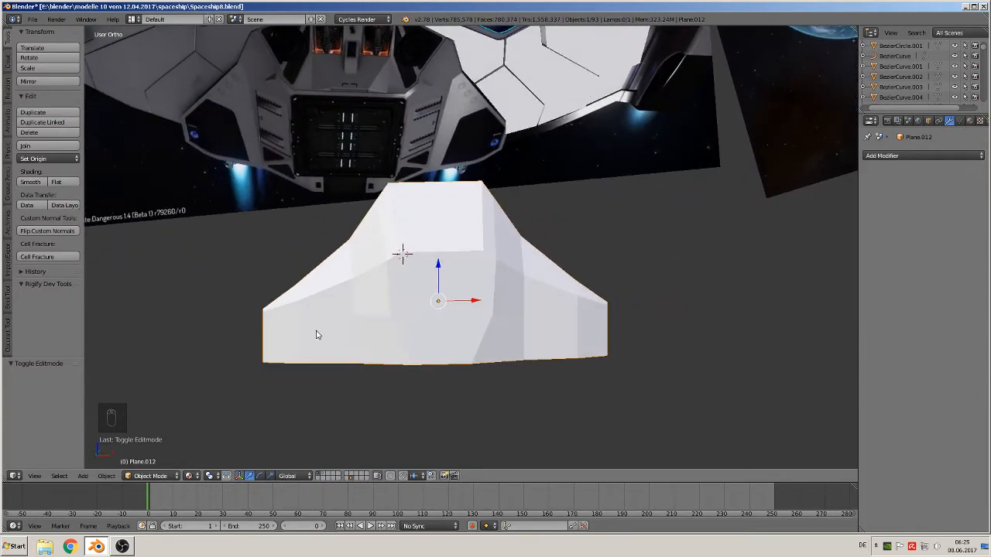
Move the two bottom vertices left of the wall's center along X, the outer about -0.054 and the inner about -0.074.
key(Tab)
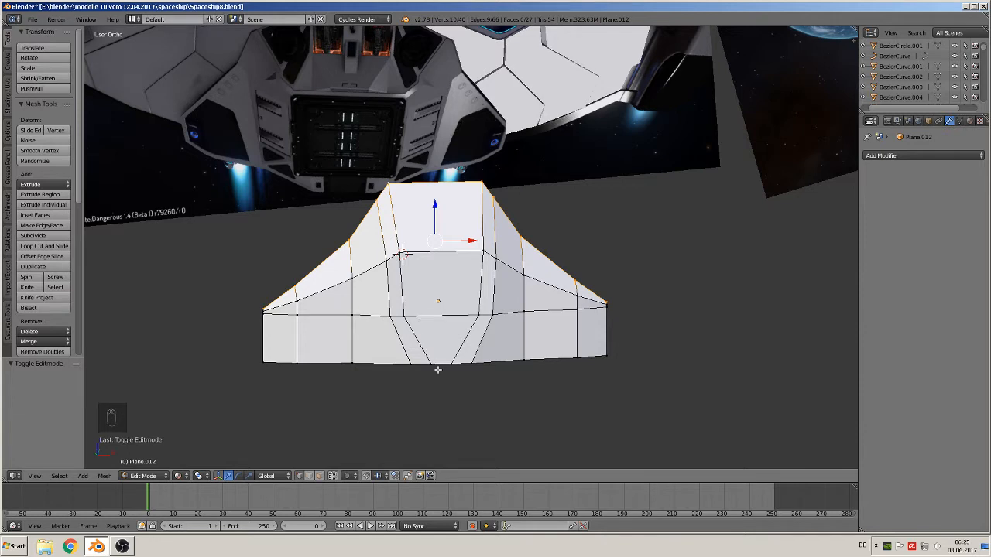
right_click(435, 366)
right_click(430, 365)
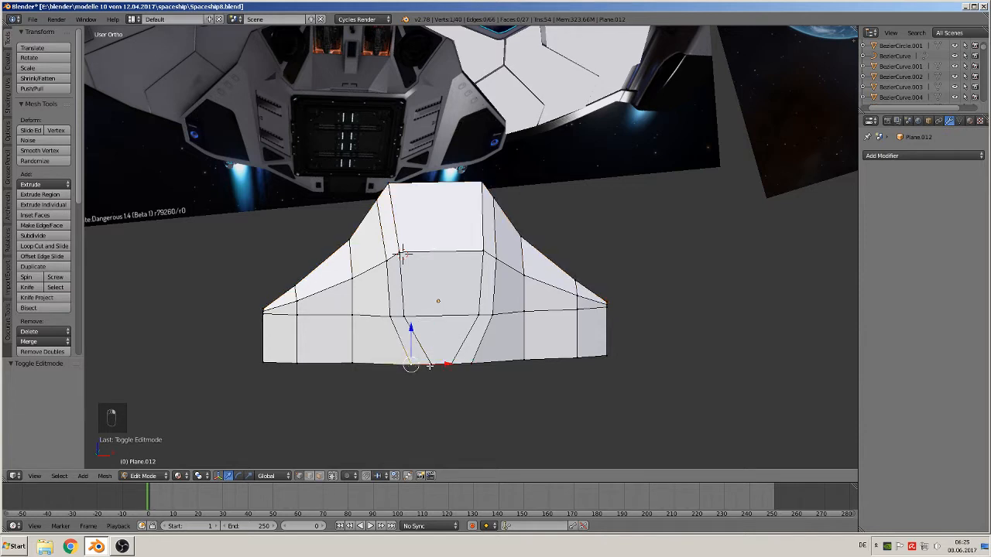
key(g)
key(x)
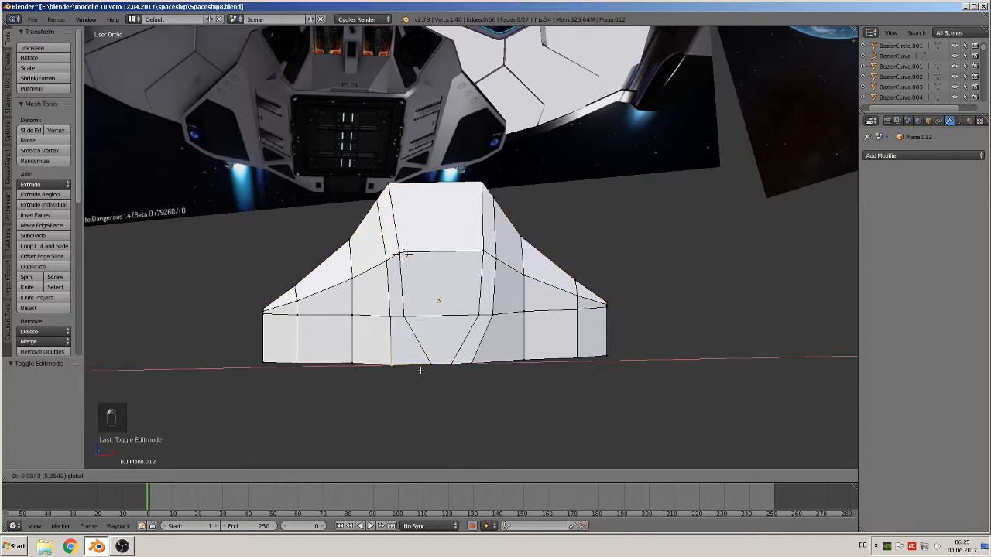
click(421, 371)
key(g)
key(x)
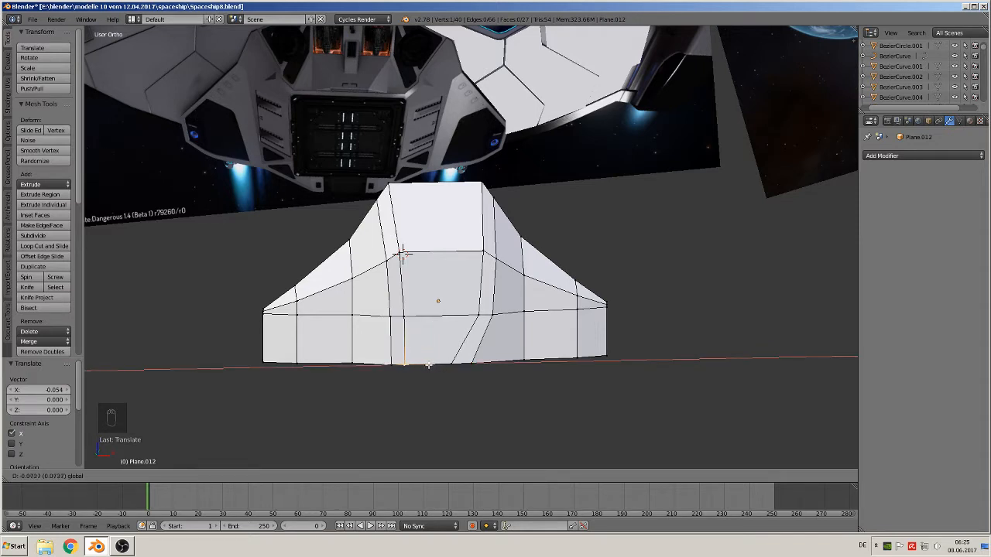
click(431, 366)
Move the two bottom vertices right of the wall's center along X, the outer about 0.055 and the inner about 0.074.
right_click(473, 365)
key(g)
key(x)
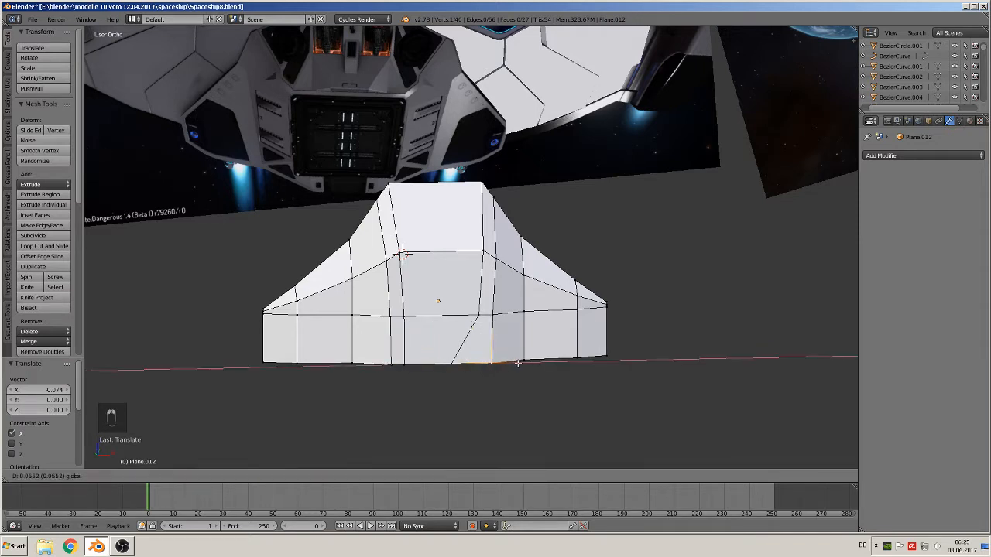
click(514, 364)
right_click(480, 362)
key(g)
key(x)
click(507, 360)
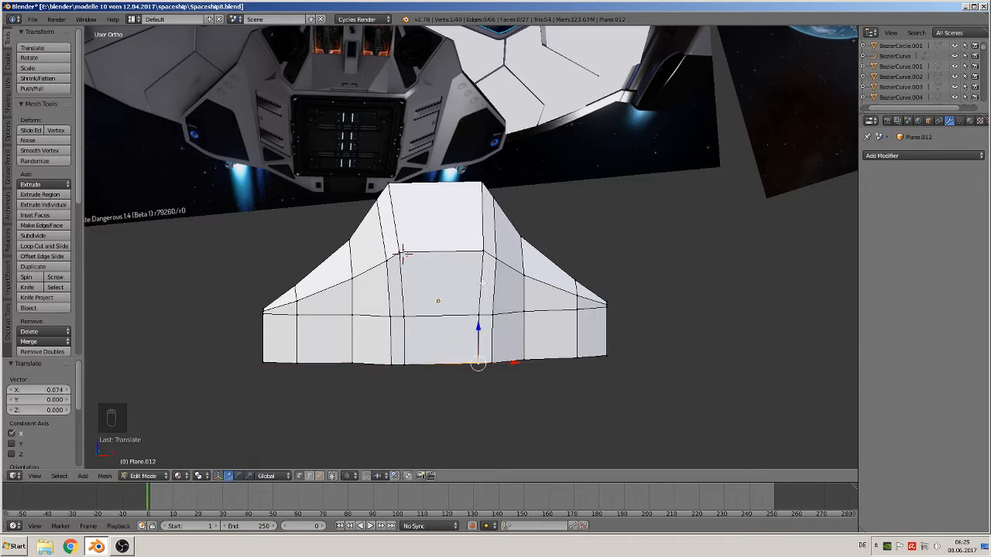
Move the central face's right vertex on the upper horizontal loop about -0.010 along X.
right_click(481, 251)
key(g)
key(x)
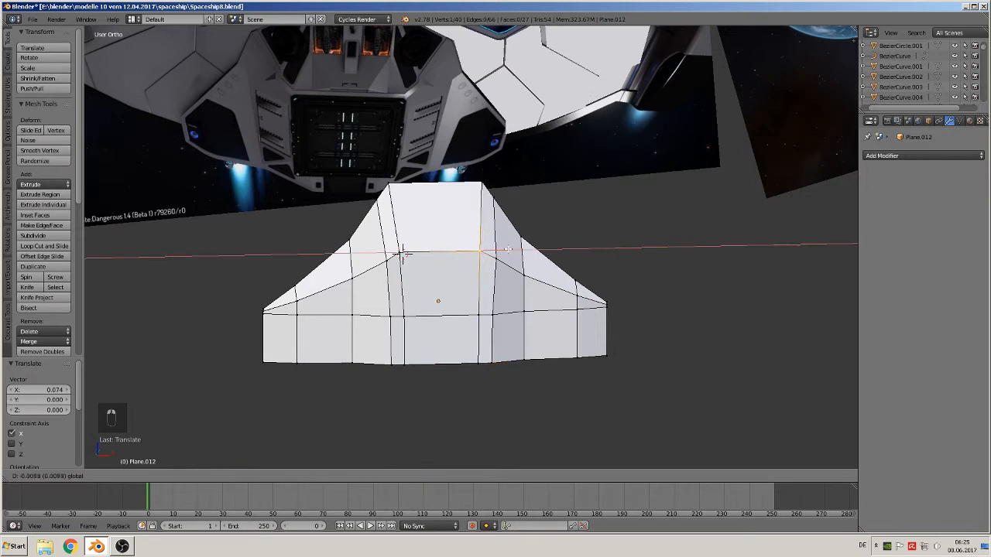
click(508, 251)
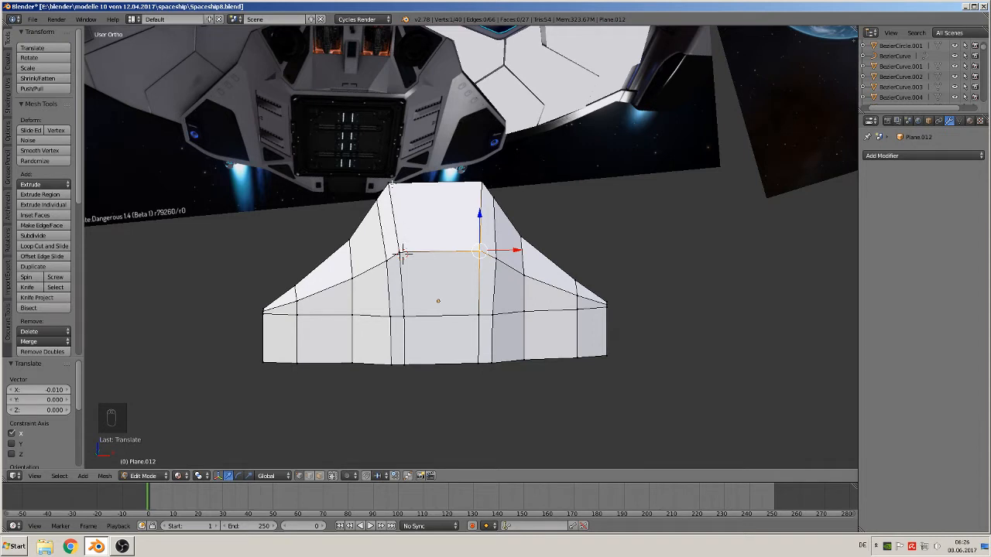
Move the two left central vertices on the upper horizontal loop along X, the outer about -0.006 and the inner about -0.004.
right_click(388, 185)
right_click(402, 254)
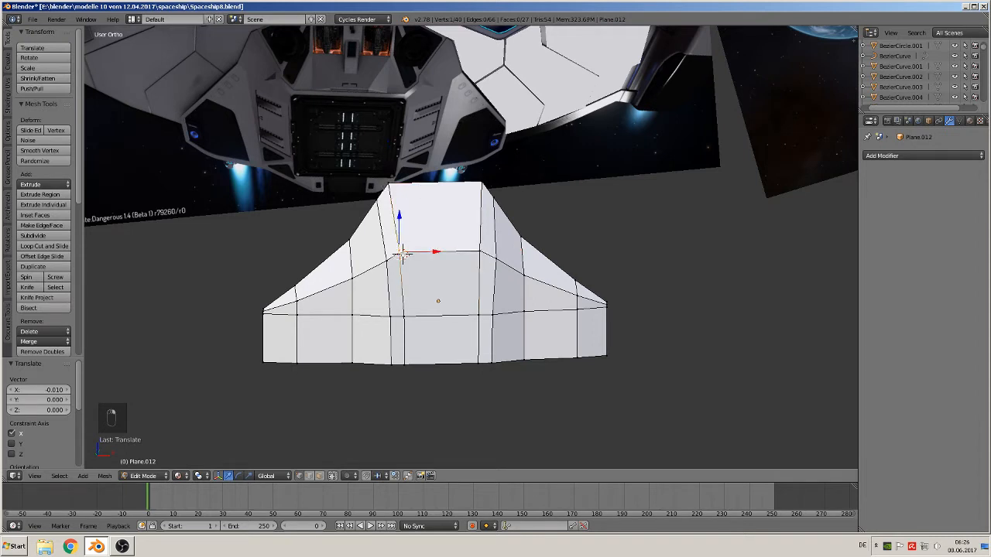
key(g)
key(x)
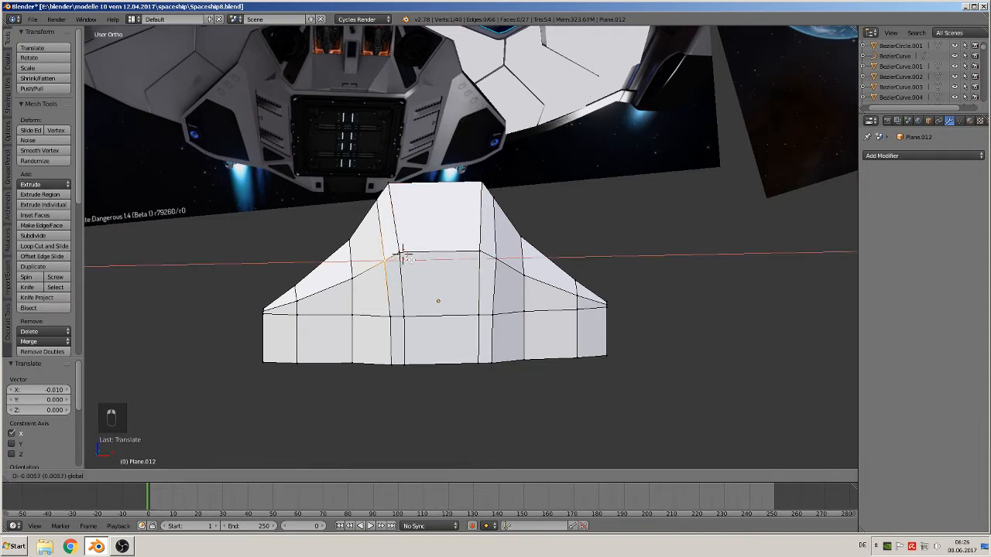
click(404, 256)
key(g)
key(x)
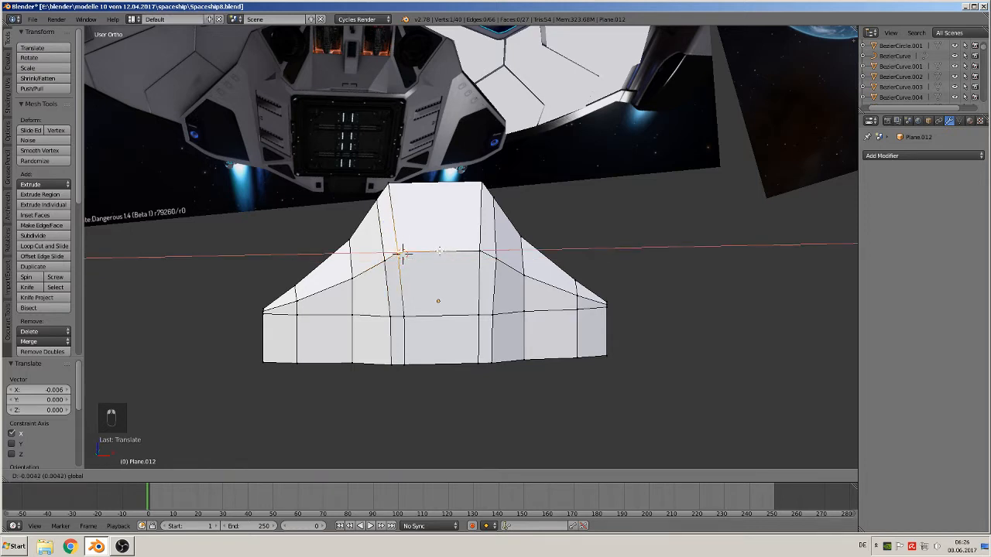
click(439, 251)
Move the outer left central vertices on the lower horizontal loop and the bottom edge about -0.011 each along X.
right_click(402, 314)
key(g)
key(x)
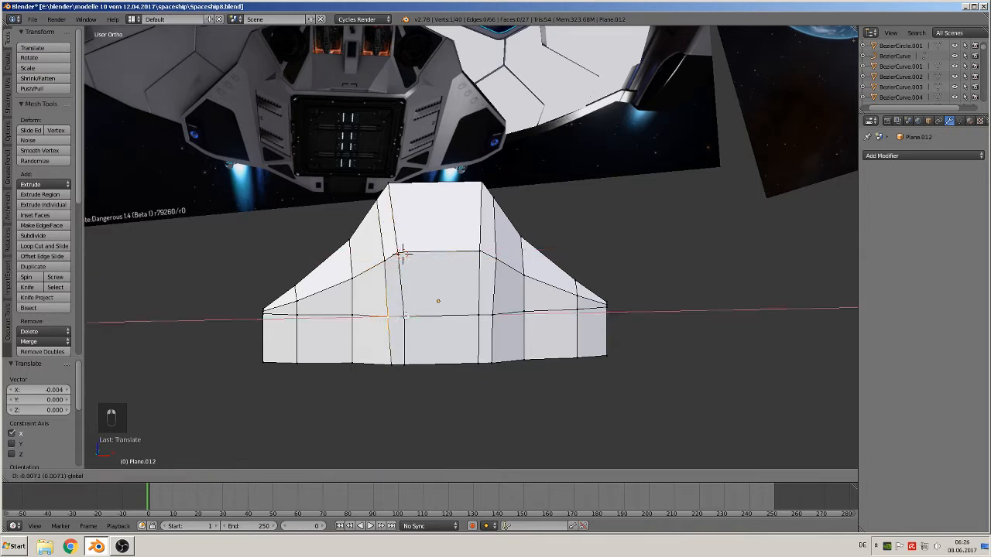
click(405, 318)
right_click(407, 357)
key(g)
key(x)
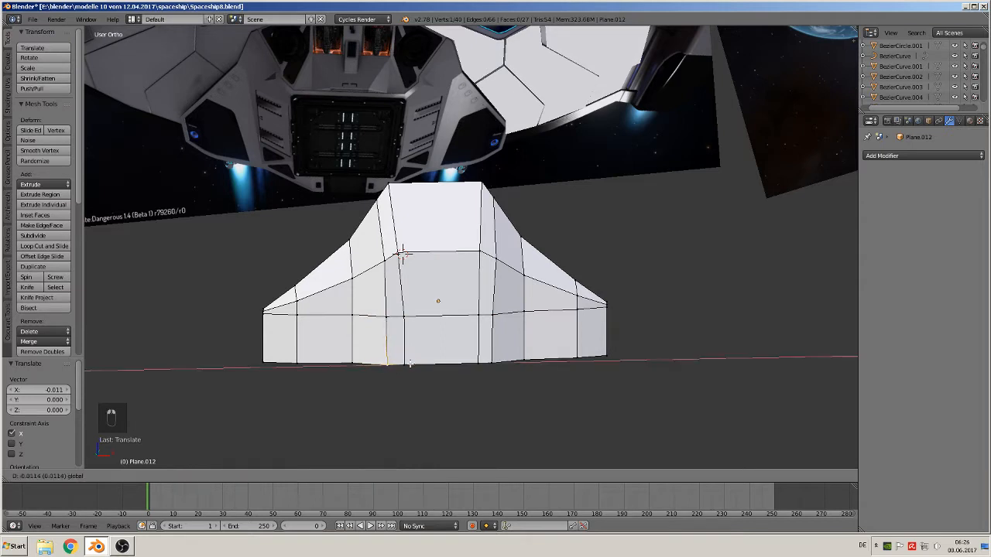
click(411, 363)
Move the central face's left vertices along X, about -0.014 on the lower horizontal loop and about -0.013 on the bottom edge.
right_click(436, 316)
key(g)
key(x)
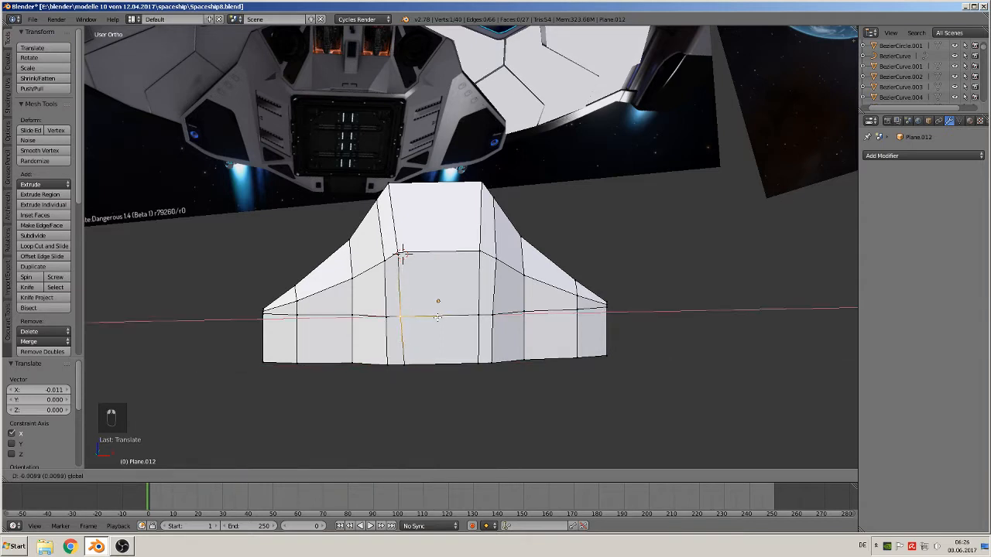
click(438, 317)
right_click(418, 363)
key(g)
key(x)
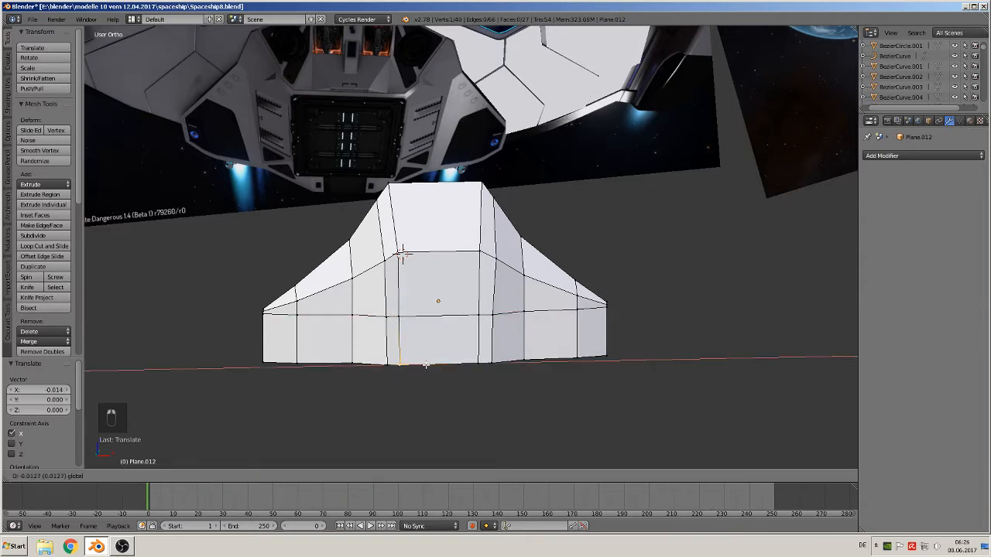
click(430, 365)
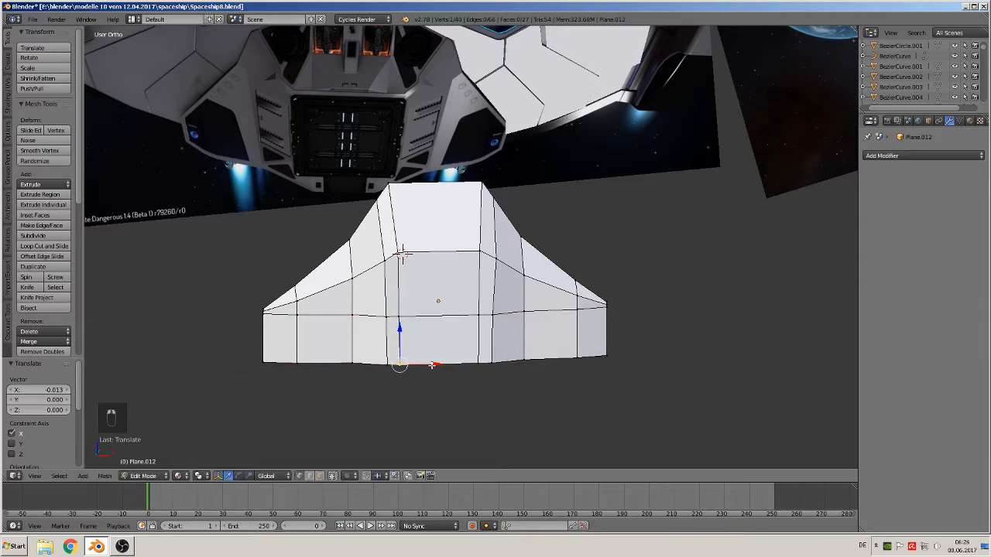
Move the outer right central vertex on the upper horizontal loop about -0.001 along X.
right_click(497, 262)
key(g)
key(x)
click(510, 296)
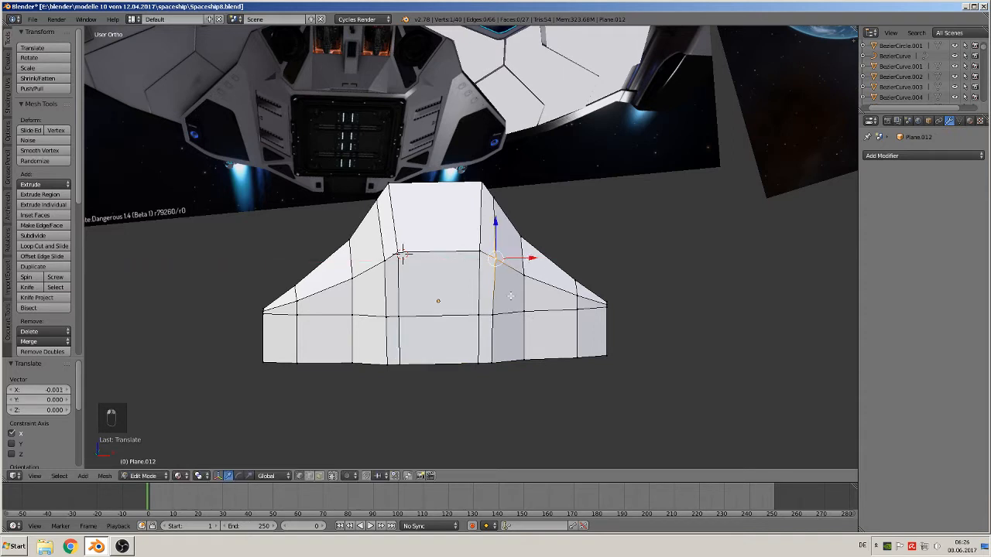
Move the outer right central vertices along X, about 0.011 on the lower horizontal loop and about 0.017 on the bottom edge.
right_click(485, 312)
key(g)
key(x)
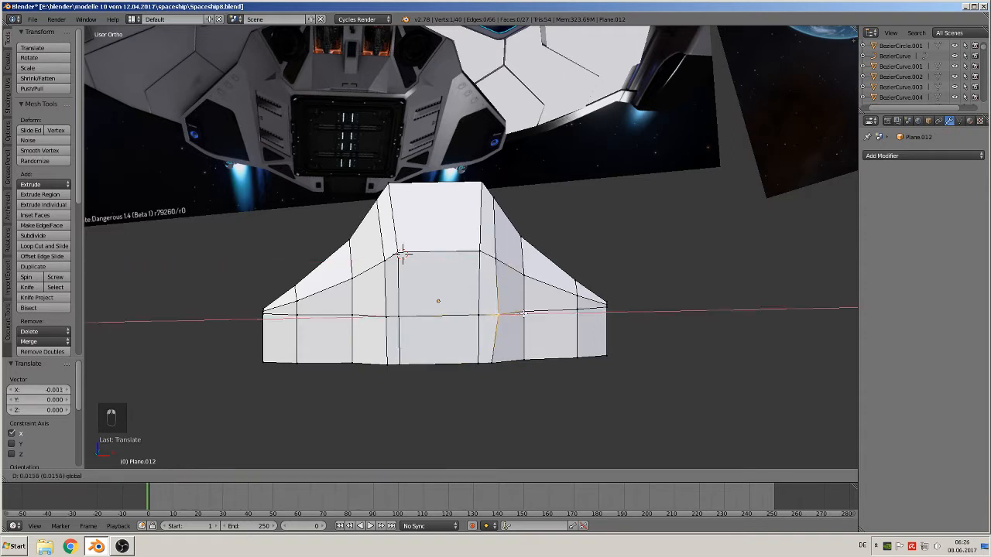
click(523, 314)
right_click(498, 360)
key(g)
key(x)
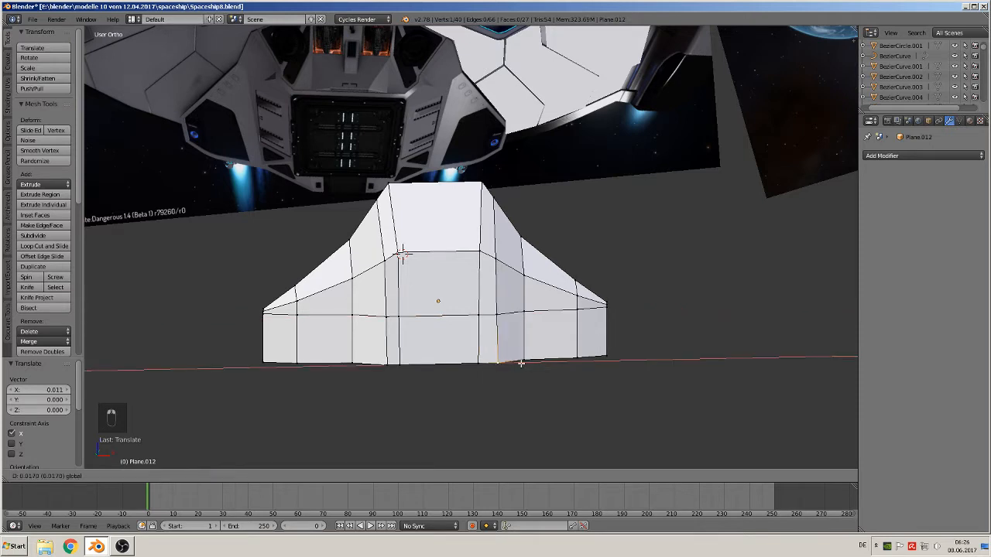
click(520, 364)
Move the central face's right vertices along X, about 0.011 on the bottom edge and about 0.010 on the lower horizontal loop.
key(ctrl+z)
key(g)
key(x)
key(Escape)
right_click(485, 315)
key(g)
key(x)
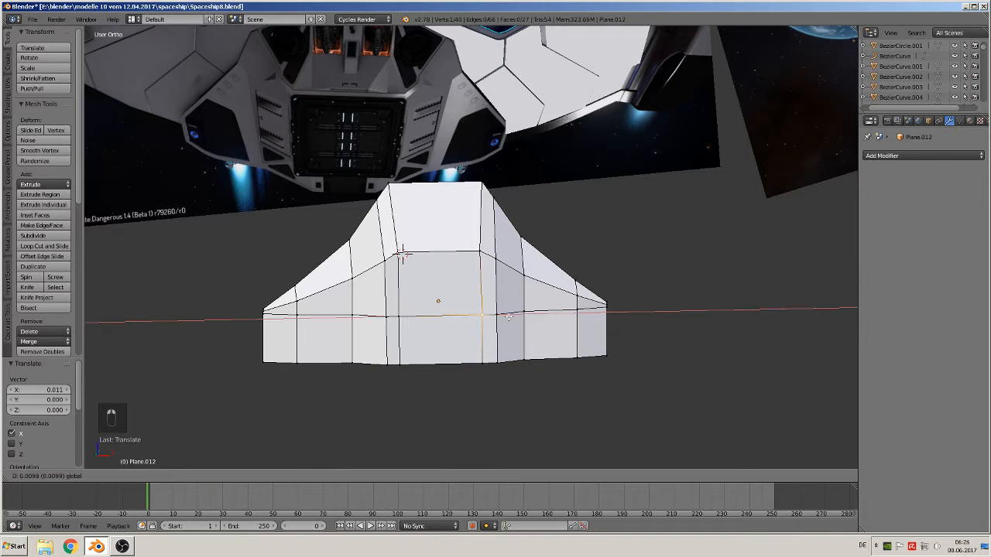
click(487, 315)
Straighten the two vertical edge loops bordering the central face by scaling each to 0 along X.
alt+right_click(482, 240)
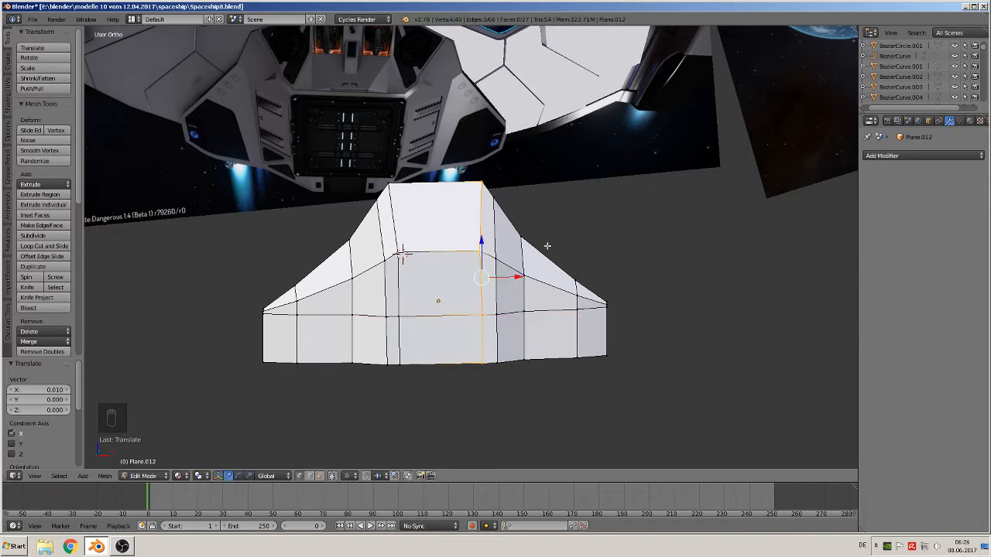
key(s)
key(x)
key(0)
click(513, 247)
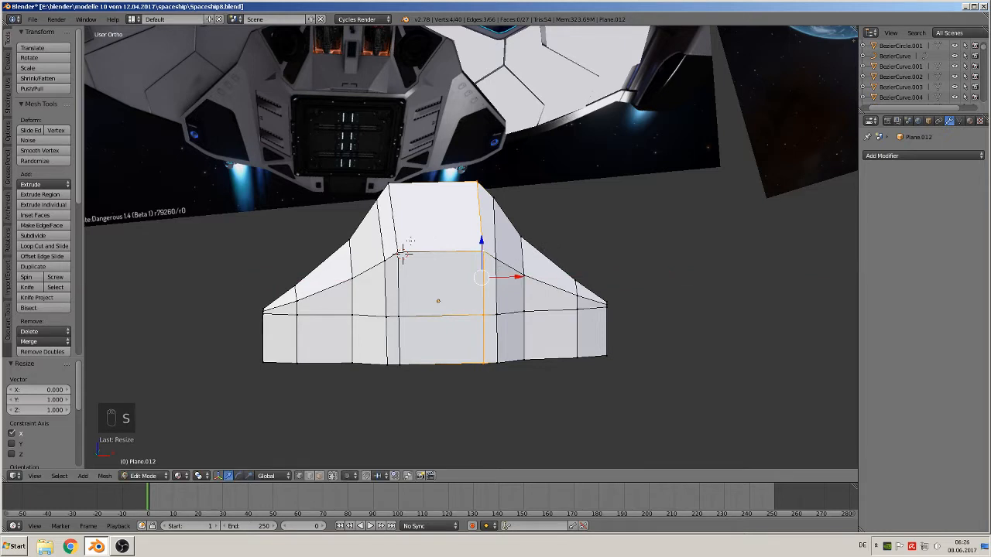
alt+right_click(402, 240)
key(s)
key(x)
key(0)
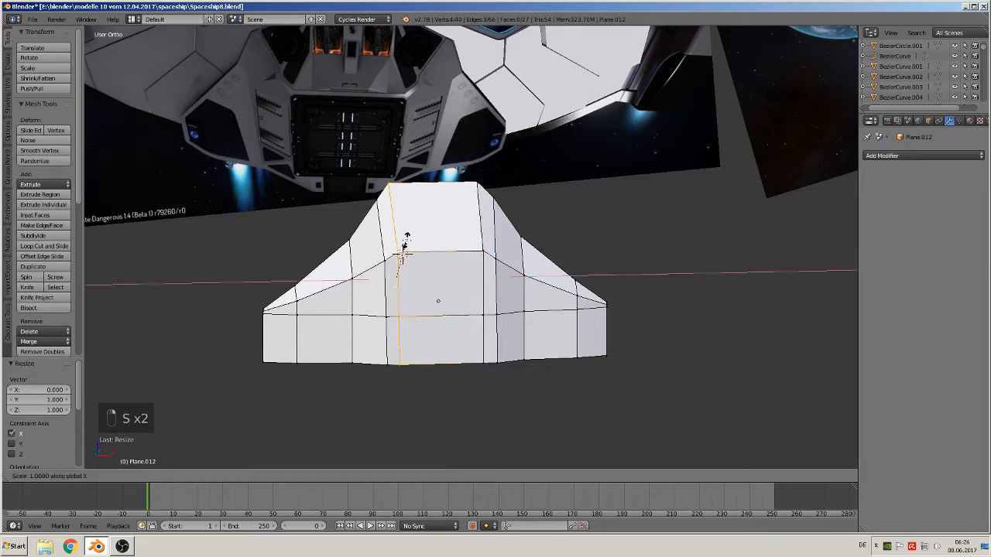
click(404, 246)
Straighten the next two vertical edge loops left of the central face by scaling each to 0 along X.
alt+right_click(401, 252)
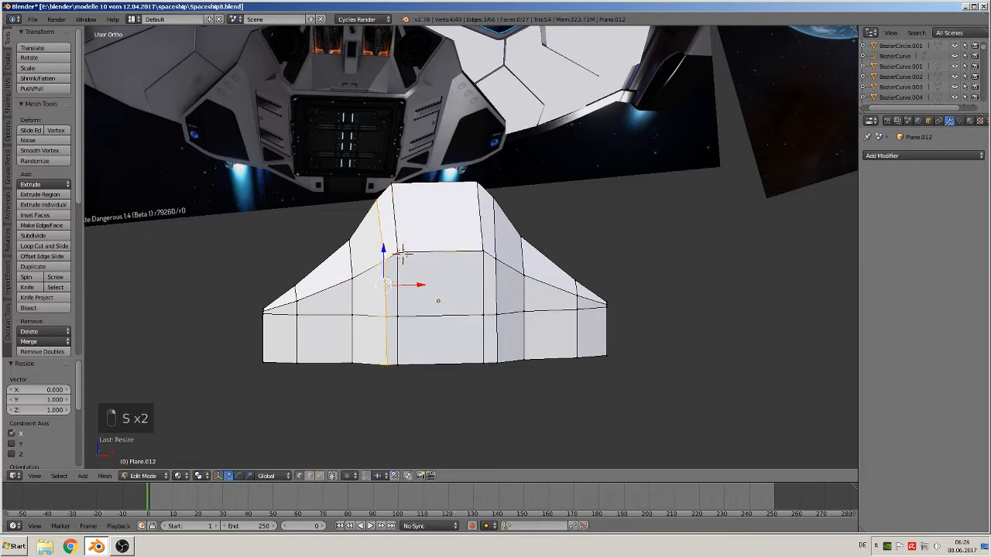
key(s)
key(x)
key(0)
click(402, 252)
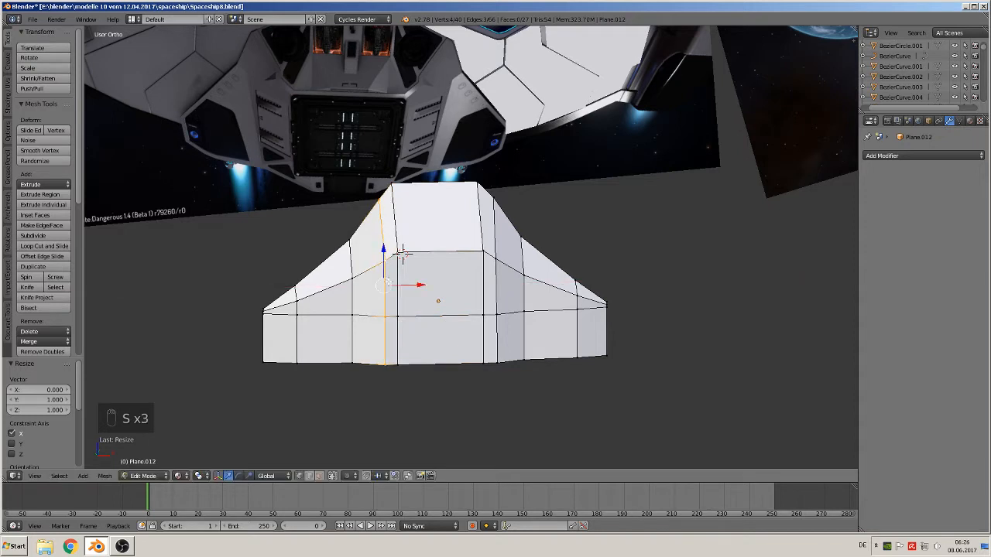
alt+right_click(346, 300)
key(s)
key(x)
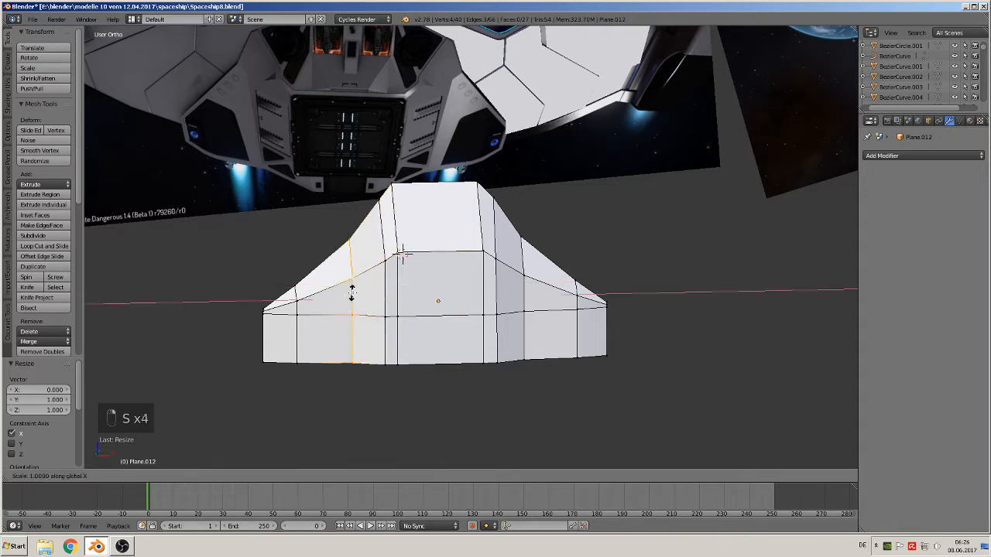
key(0)
click(402, 254)
Straighten the vertical edge loop nearest the wall's left end by scaling it to 0 along X.
alt+right_click(299, 308)
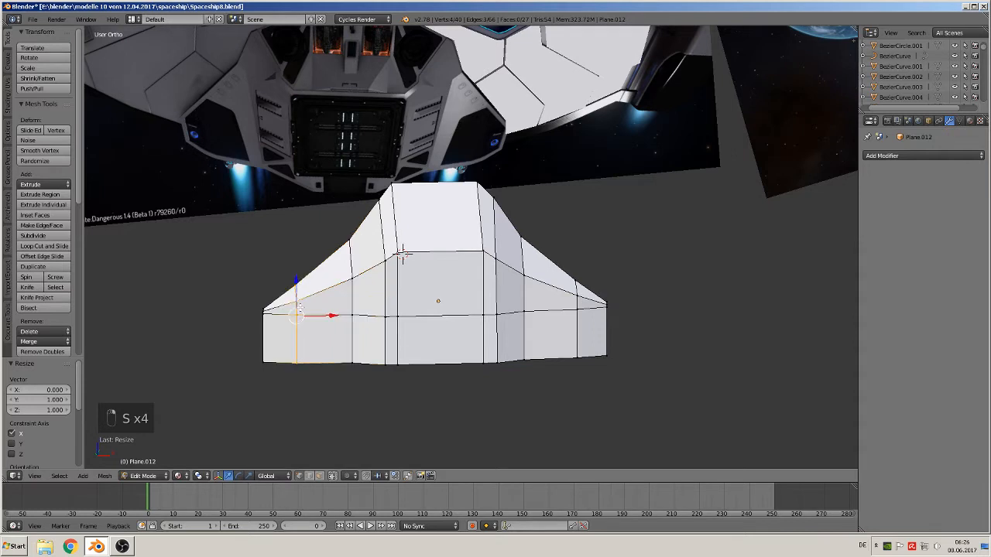
key(s)
key(x)
key(0)
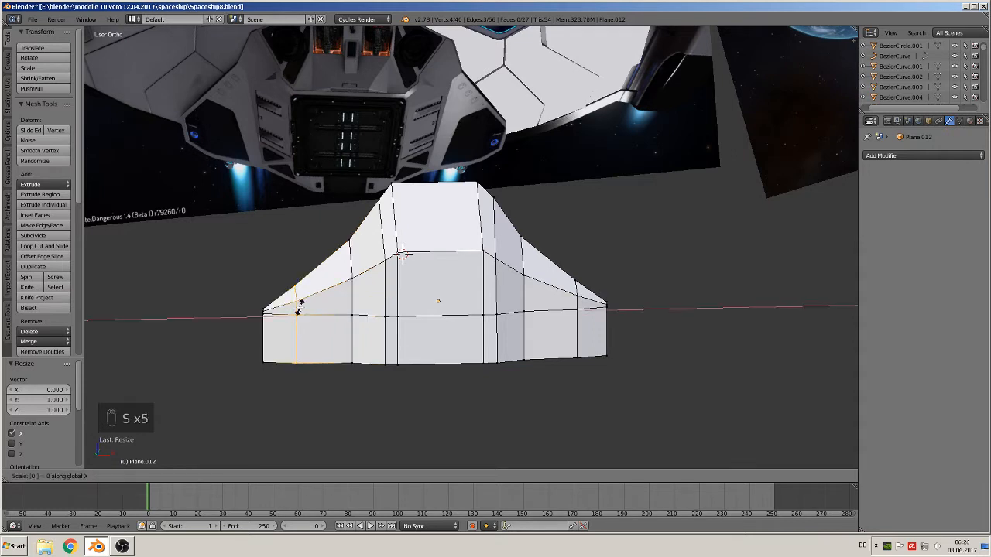
click(298, 308)
key(s)
key(x)
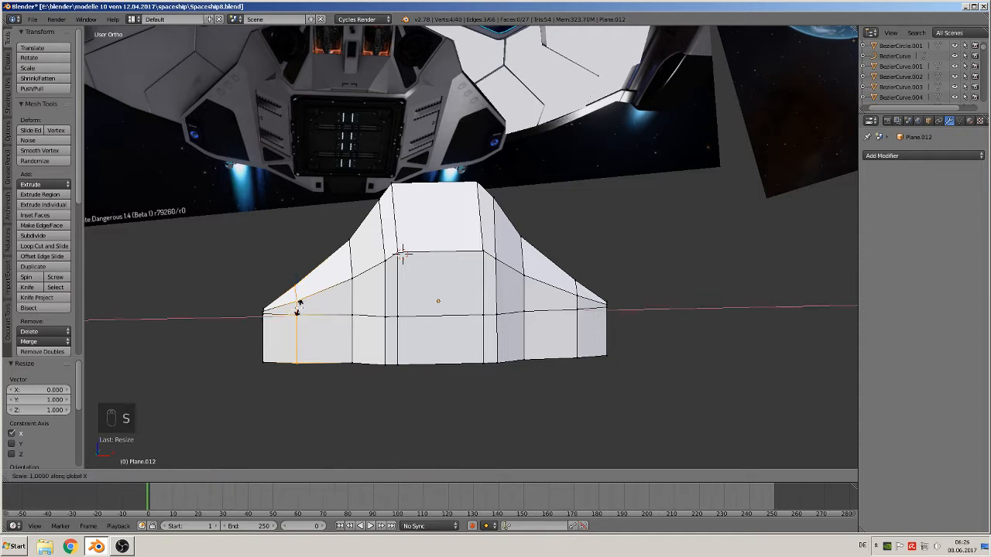
key(0)
click(298, 308)
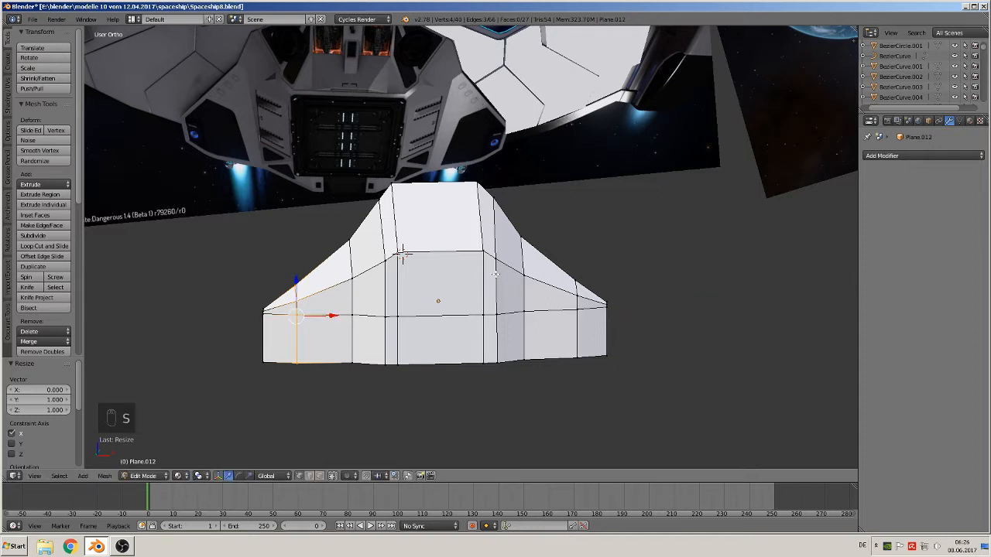
Straighten the next two vertical edge loops right of the central face by scaling each to 0 along X.
alt+click(497, 284)
key(s)
key(x)
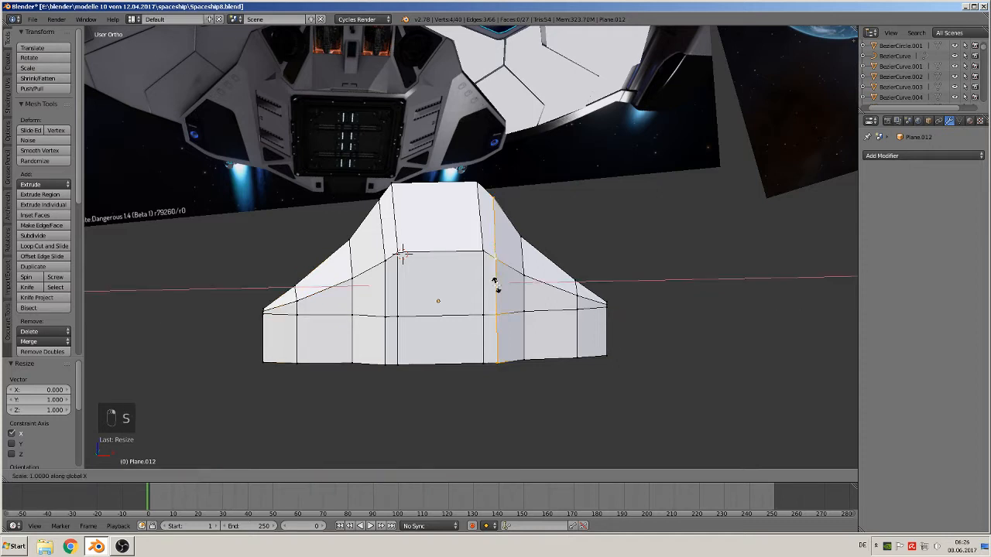
key(0)
click(495, 283)
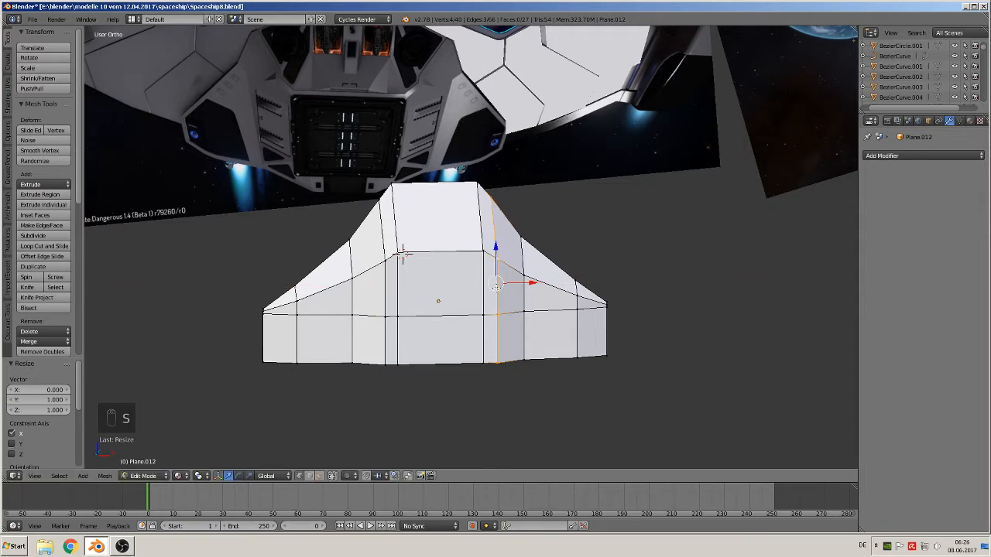
alt+click(530, 292)
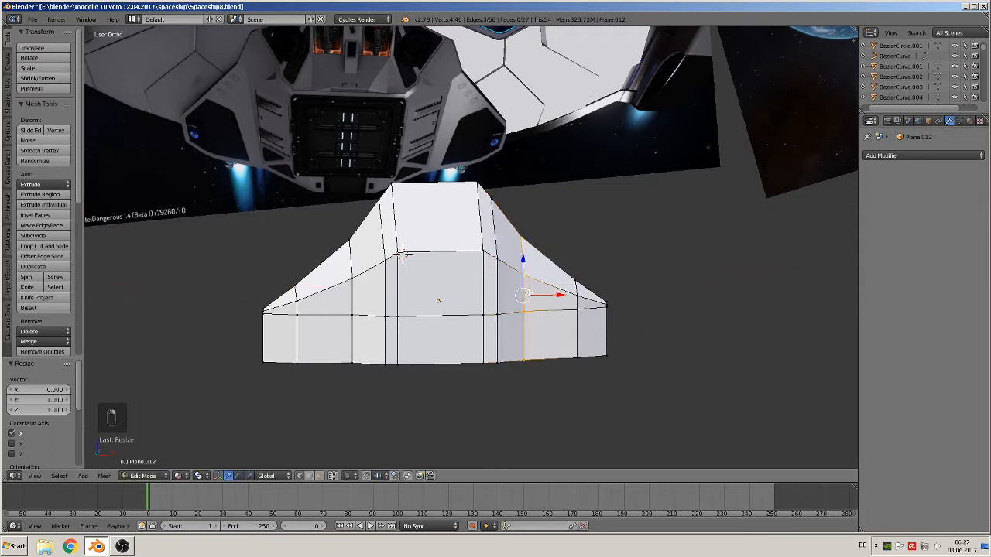
key(s)
key(x)
click(527, 292)
Scale the vertical edge loop nearest the wall's right end to 0 along X and finish editing the mesh.
alt+right_click(577, 304)
alt+right_click(581, 300)
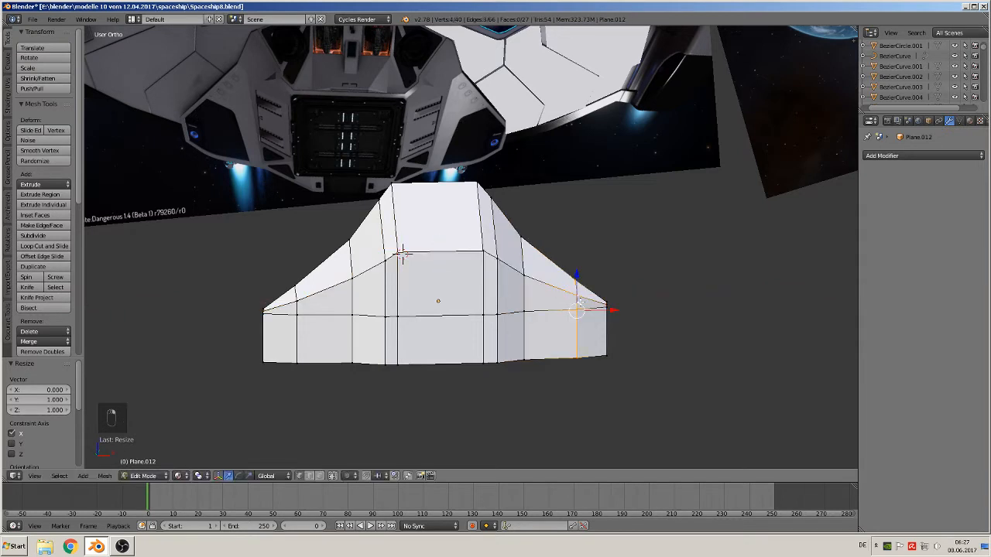
key(s)
key(x)
key(0)
key(Return)
key(Tab)
In front view, set the wall piece aside beneath the small finished parts, moving it about -6.176 in X and -0.276 in Z.
middle_drag(564, 321, 398, 405)
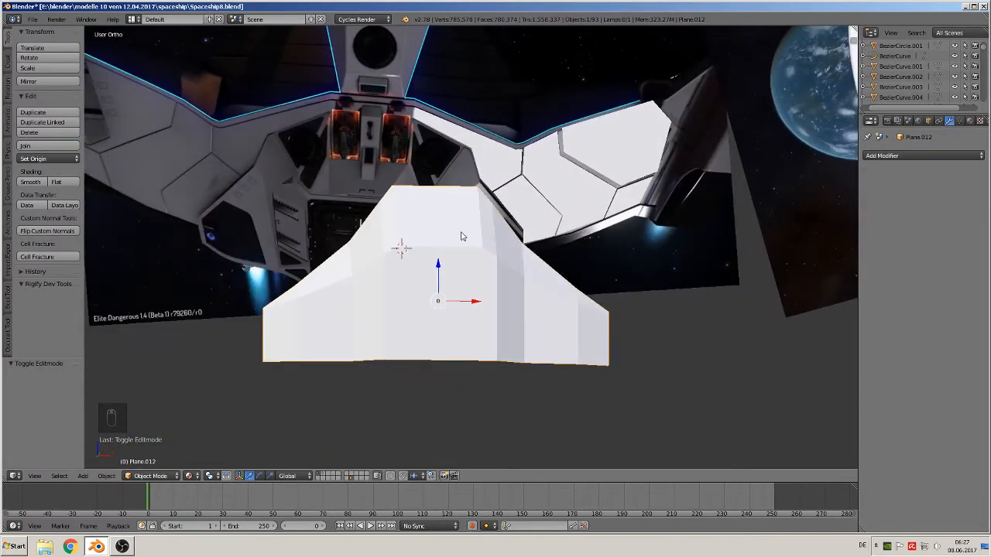
key(KP_1)
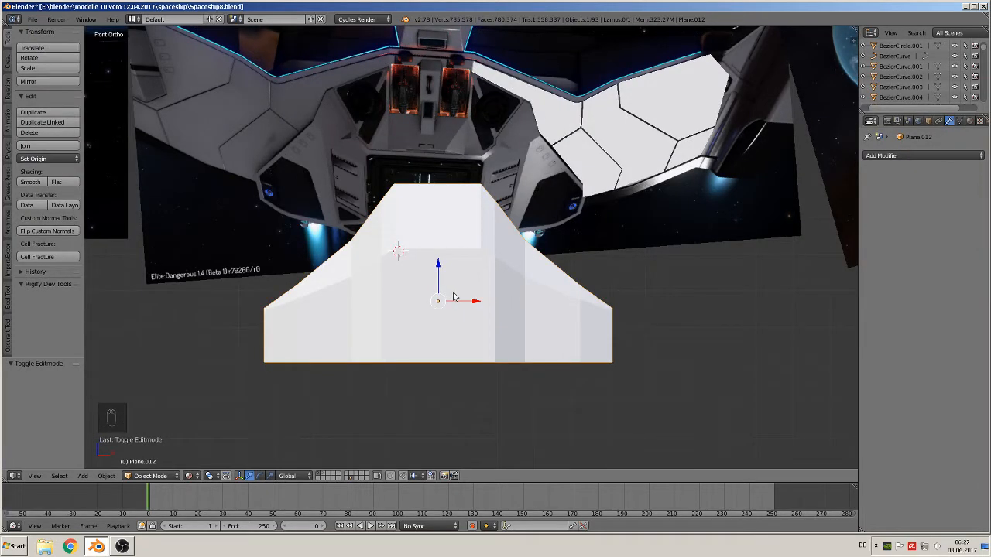
scroll(455, 301, up, 1)
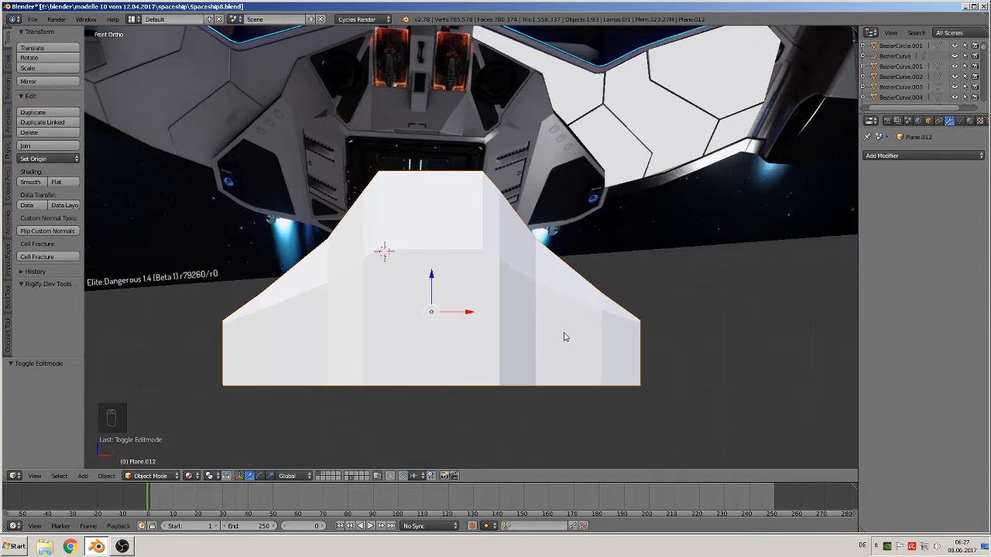
scroll(540, 338, down, 8)
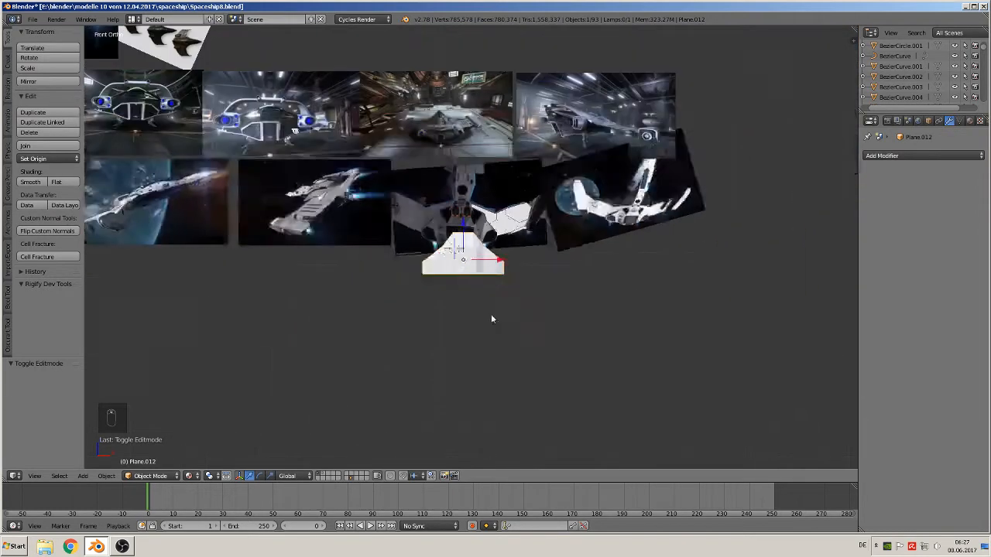
shift+middle_drag(572, 339, 738, 378)
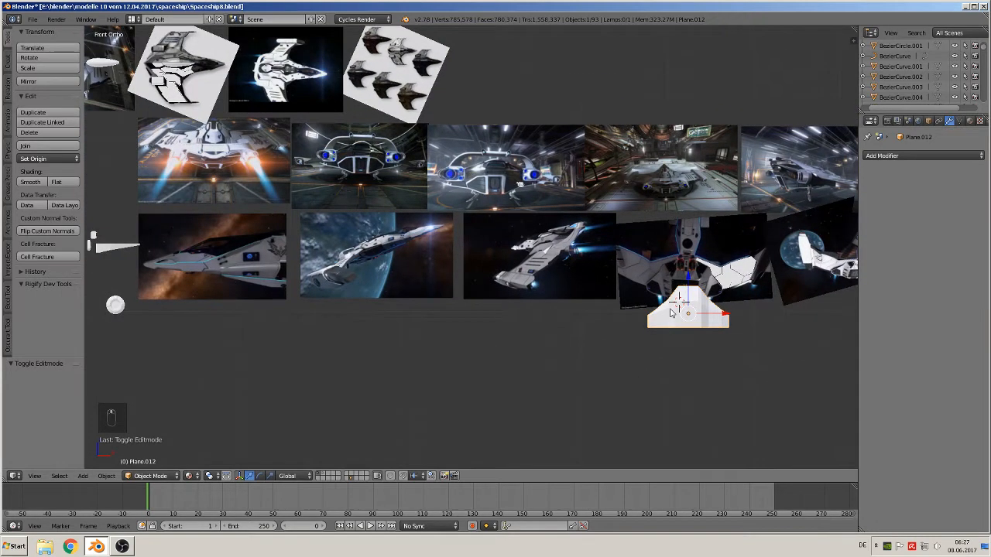
key(g)
click(141, 336)
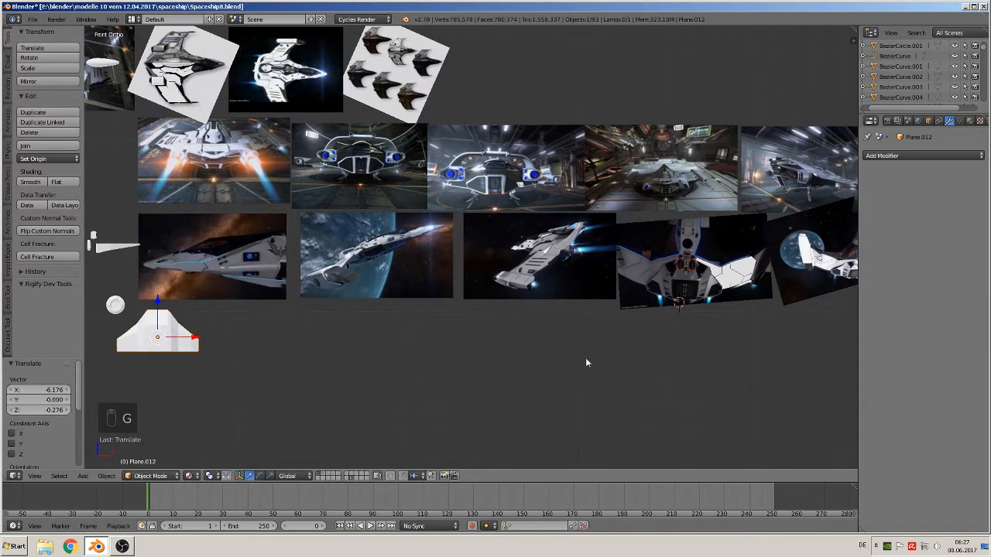
Examine the reference images of the ship from the front, above and behind, focusing on the wings, wingtip pods and rear engines.
scroll(585, 358, up, 4)
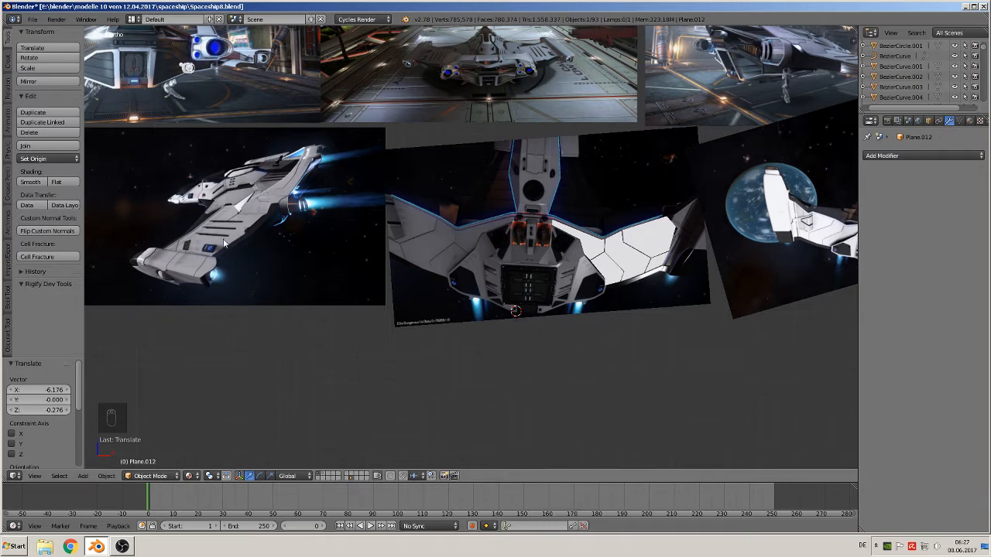
scroll(223, 245, down, 3)
shift+middle_drag(181, 189, 124, 235)
scroll(672, 208, up, 4)
scroll(198, 111, up, 1)
scroll(198, 111, up, 2)
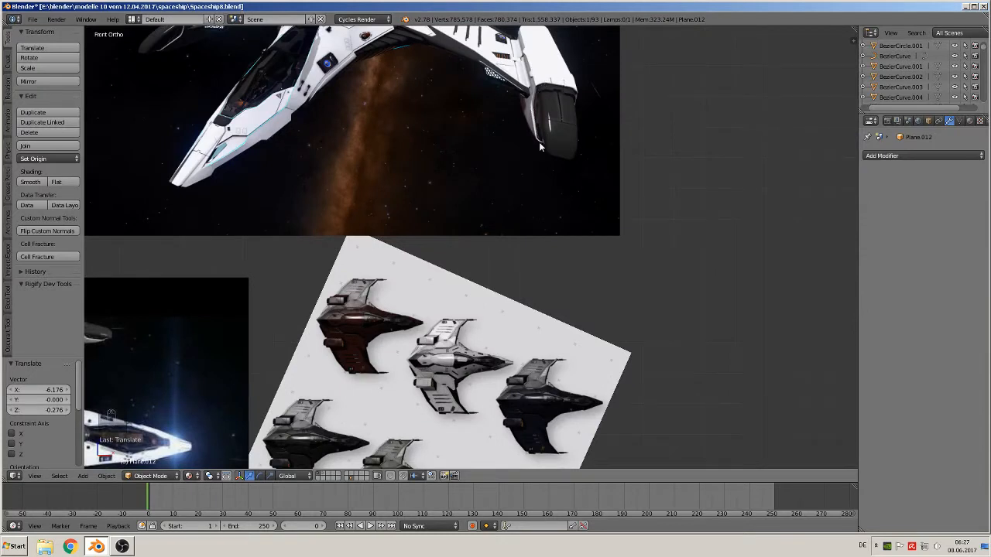
key(KP_Decimal)
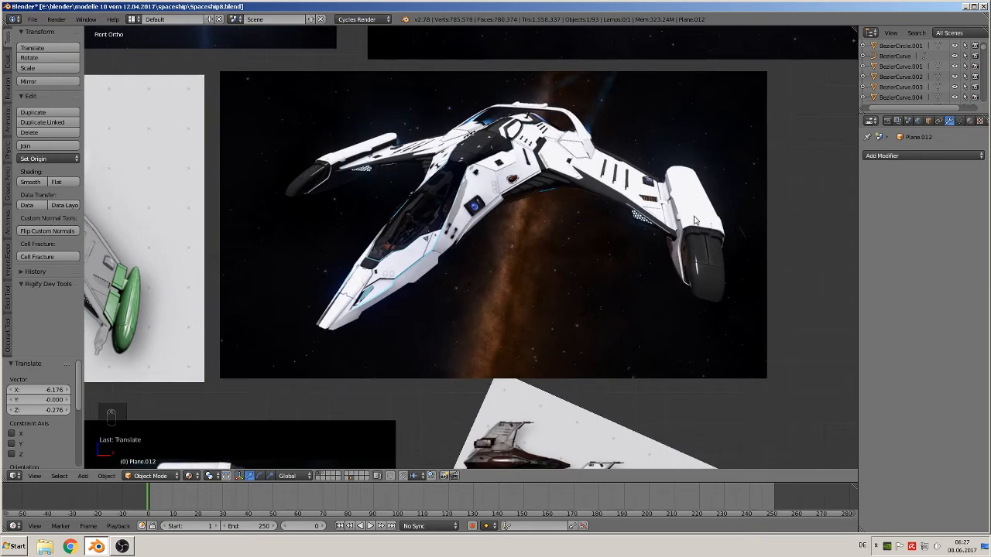
scroll(575, 311, down, 4)
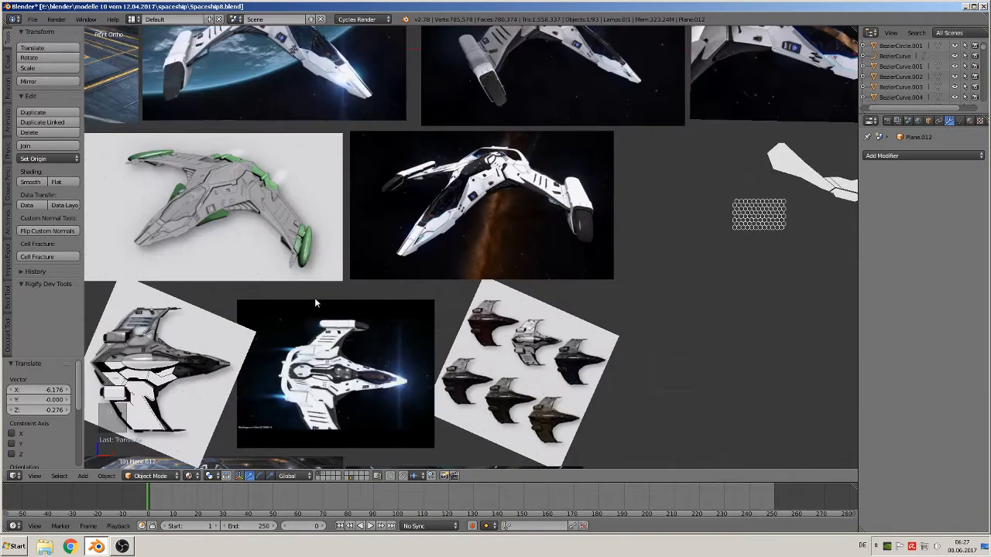
shift+middle_drag(553, 369, 690, 217)
scroll(691, 217, up, 5)
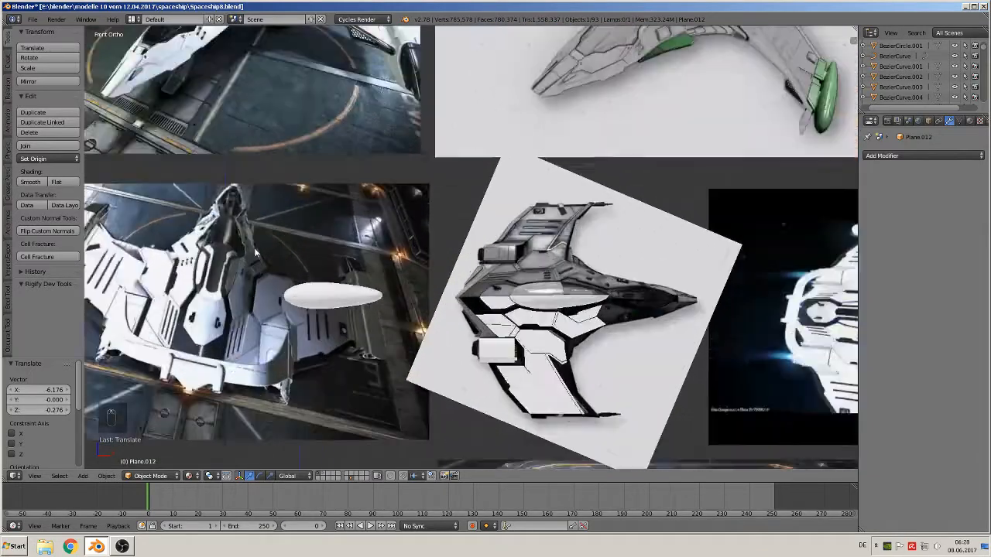
shift+middle_drag(107, 292, 467, 177)
scroll(408, 189, up, 2)
shift+middle_drag(116, 106, 270, 184)
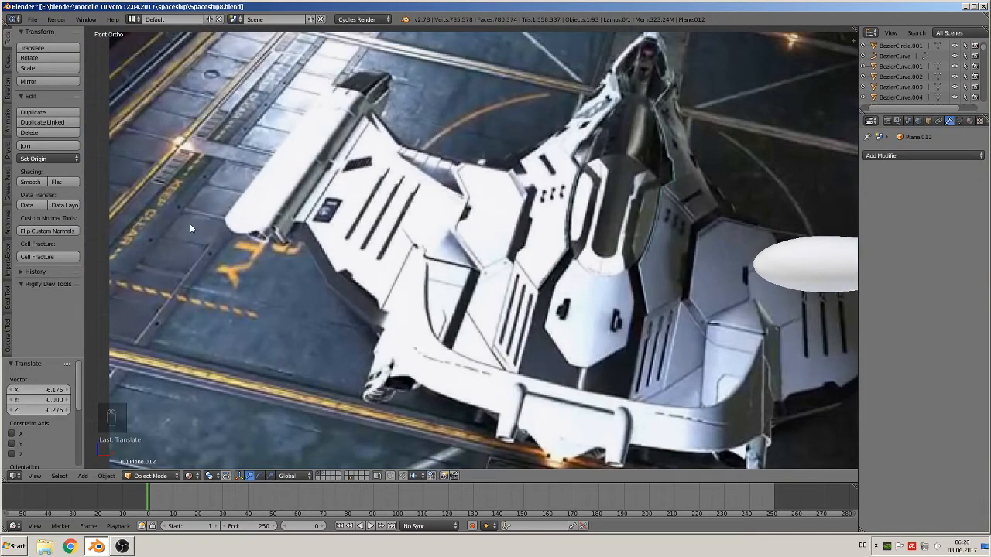
scroll(298, 239, down, 3)
shift+middle_drag(498, 303, 234, 128)
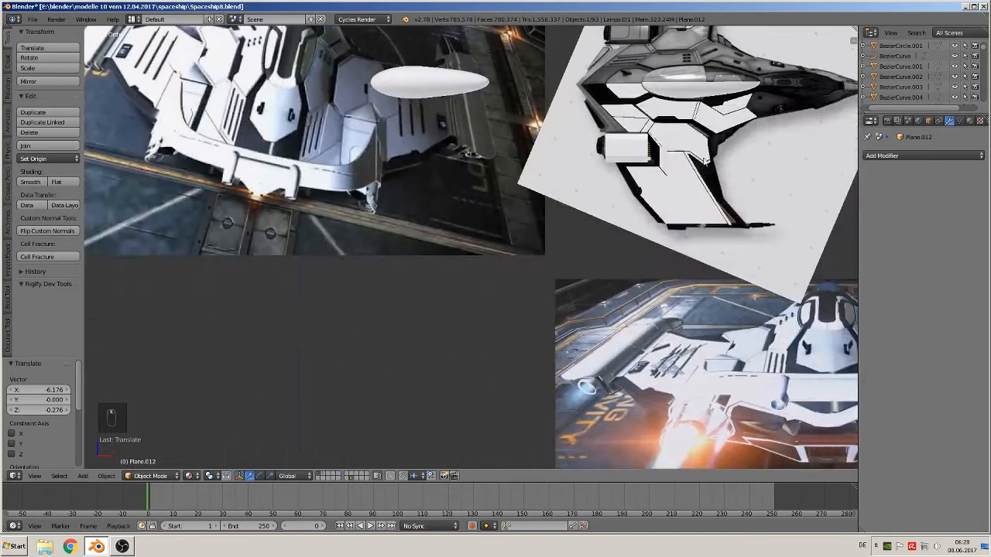
shift+middle_drag(651, 324, 441, 120)
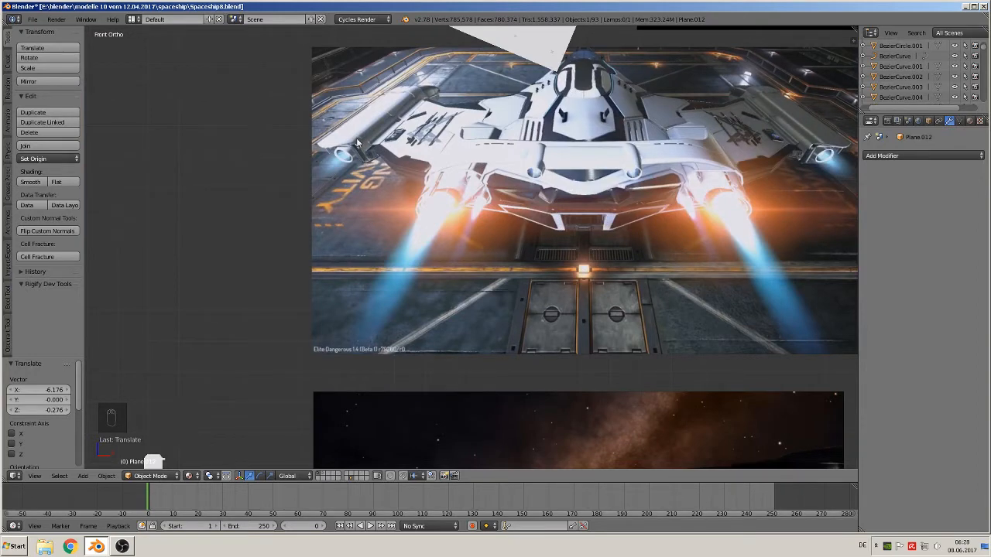
Place the 3D cursor at the rear of the wingtip pod in the bottom-row image of the ship with blue exhaust trails.
scroll(593, 293, down, 7)
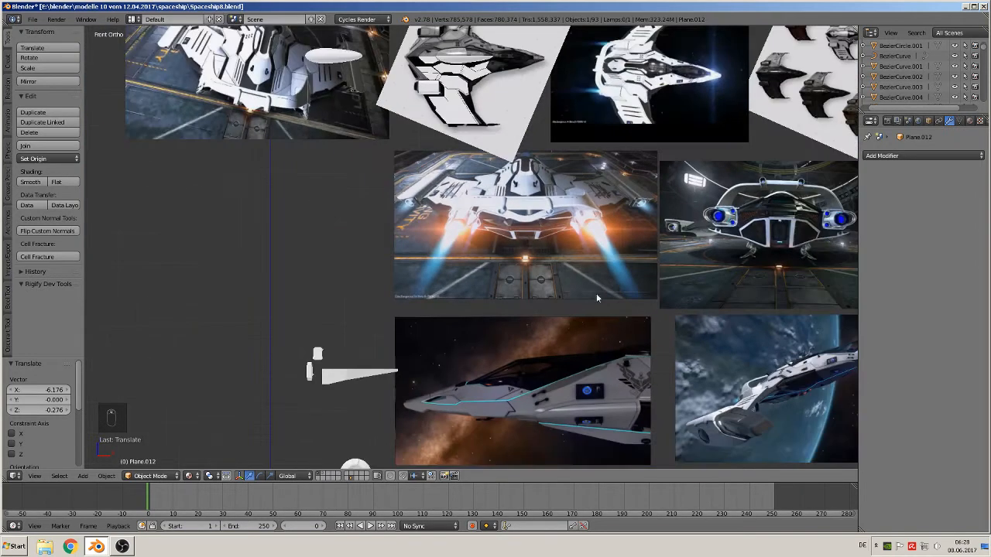
shift+middle_drag(658, 360, 380, 174)
scroll(380, 175, up, 2)
shift+middle_drag(440, 199, 353, 282)
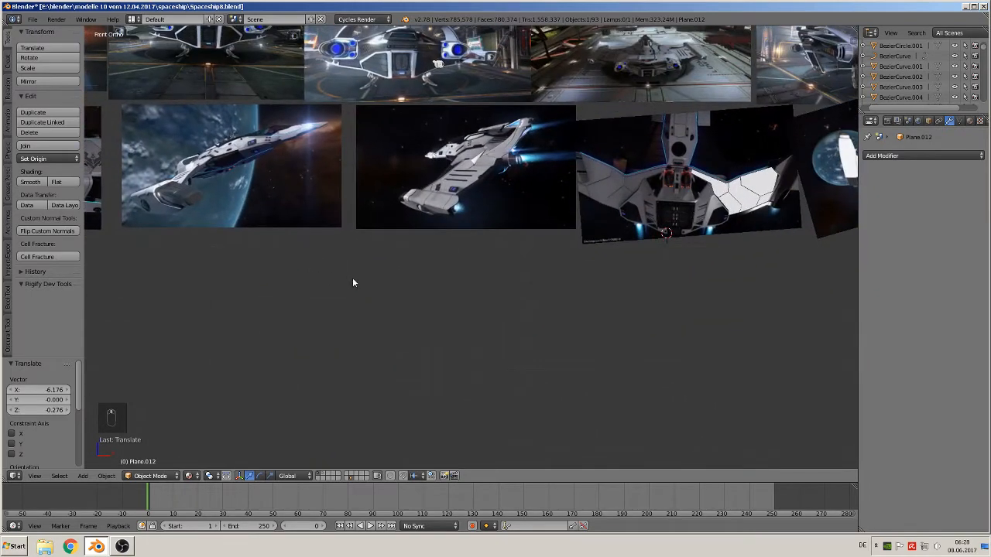
shift+middle_drag(475, 253, 346, 367)
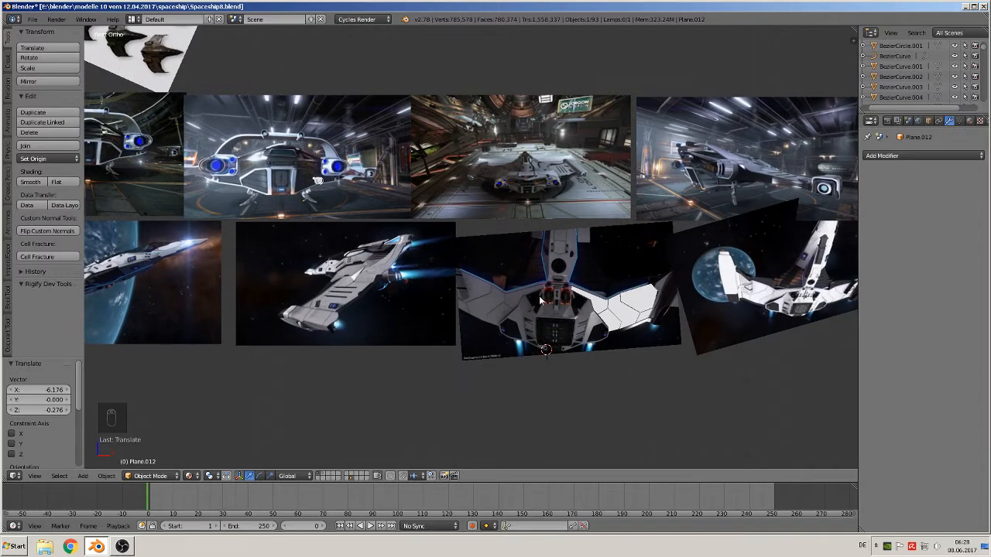
click(83, 475)
mouse_move(94, 464)
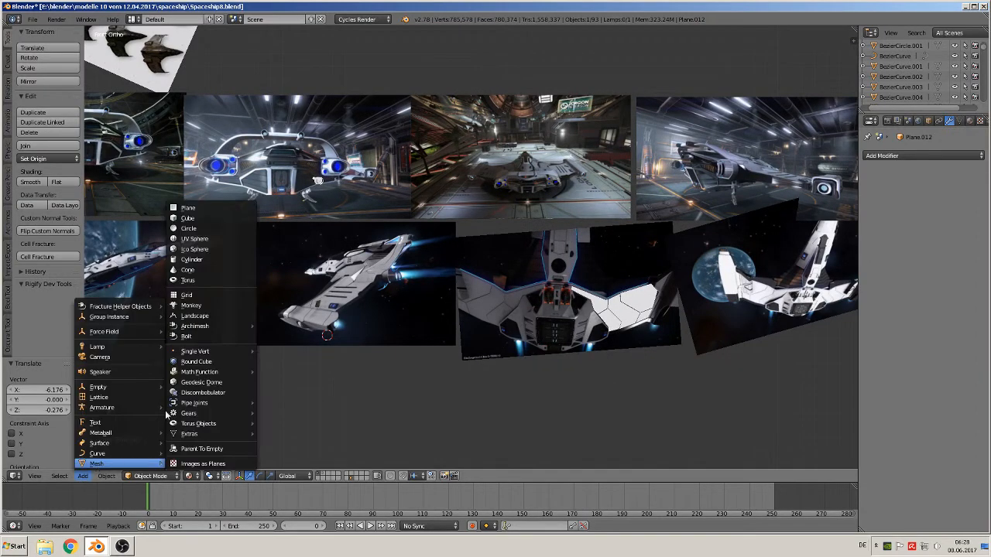
click(204, 229)
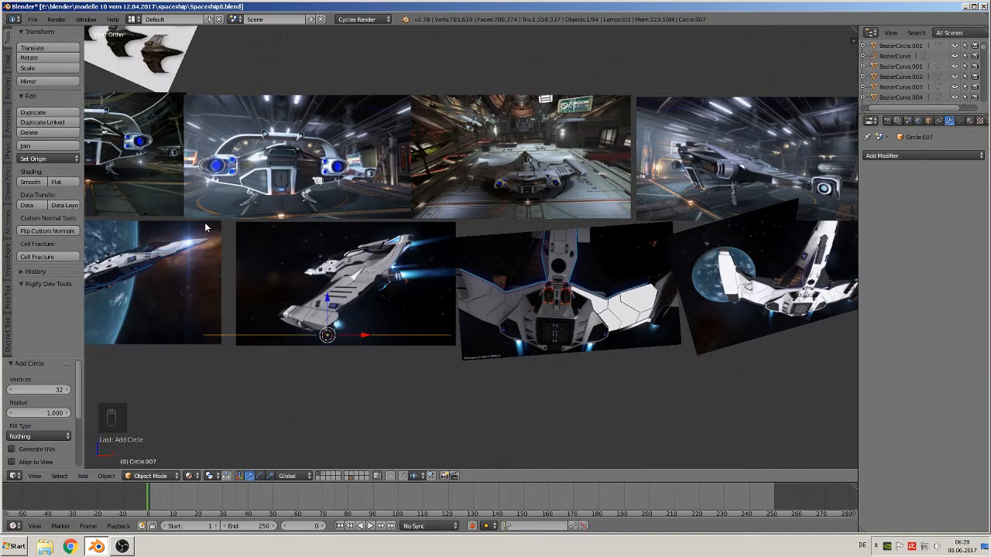
key(x)
click(310, 367)
Add a cube at the 3D cursor and scale it uniformly to about 0.118.
click(82, 477)
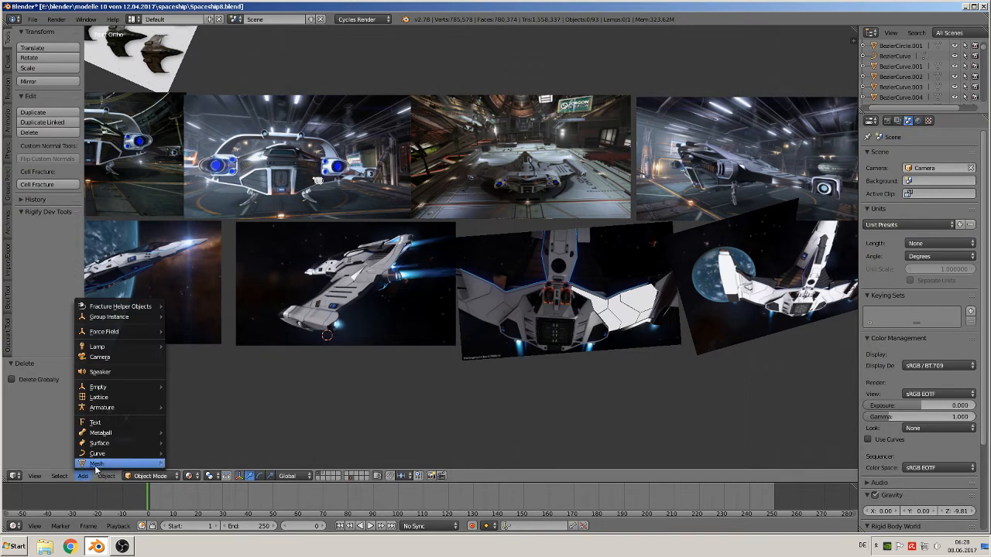
mouse_move(96, 468)
click(203, 221)
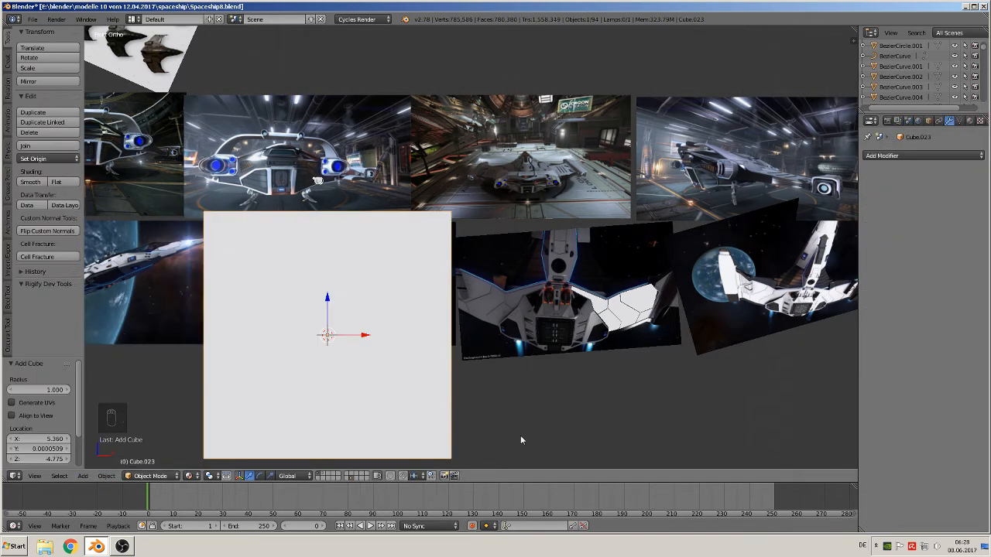
key(s)
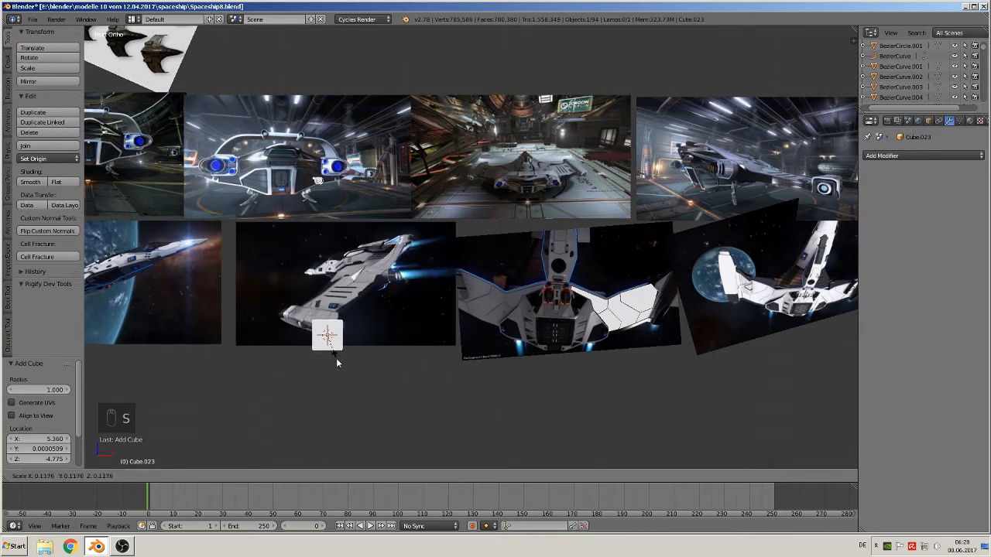
click(337, 358)
Stretch the small cube into a long block by scaling it about 5.63 along X.
key(s)
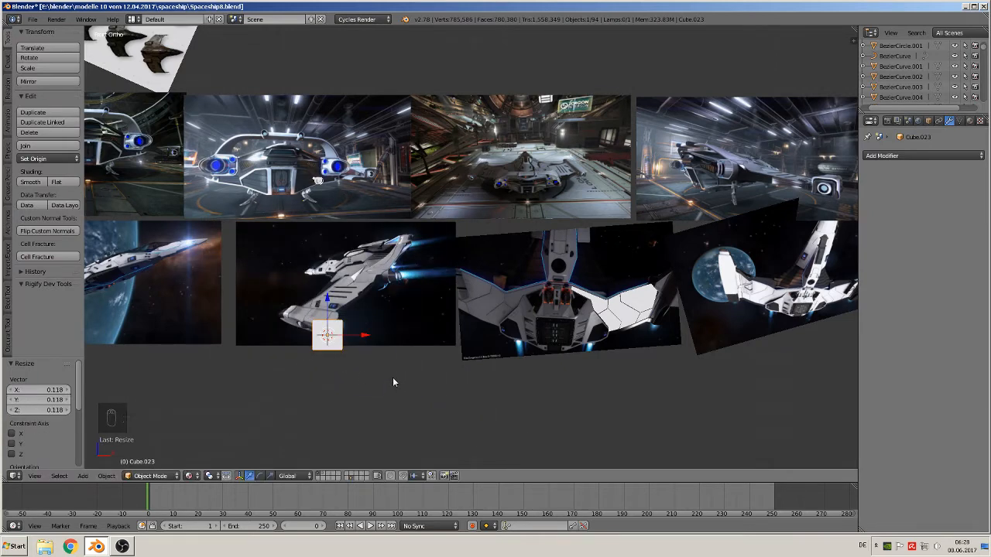
key(x)
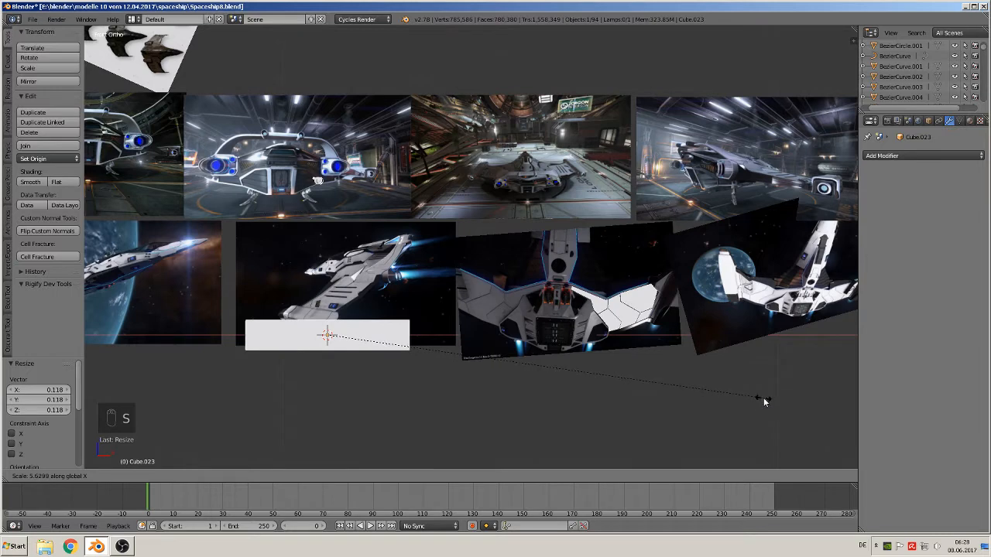
click(763, 399)
Add a Subdivision Surface modifier to the block and turn off its effect in the viewport.
scroll(579, 392, up, 5)
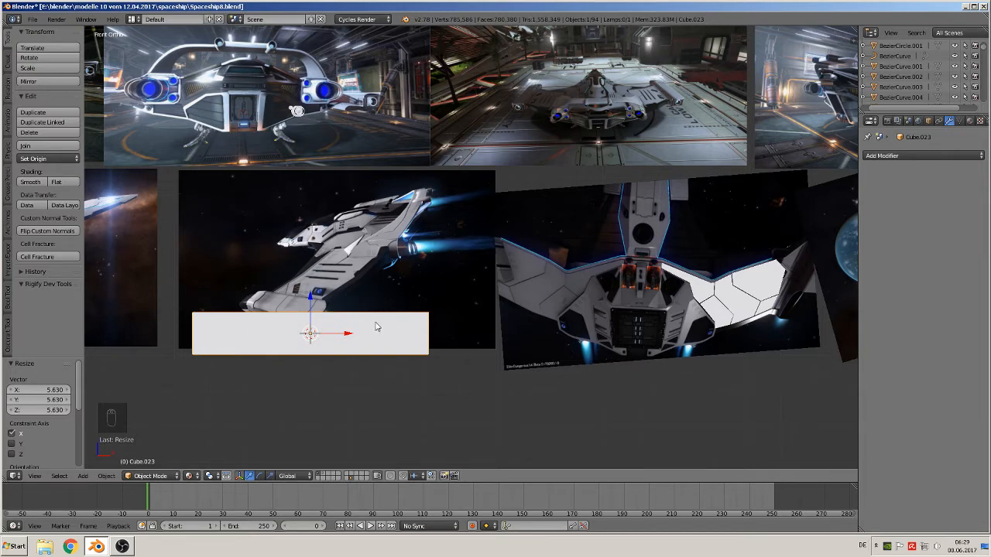
click(936, 155)
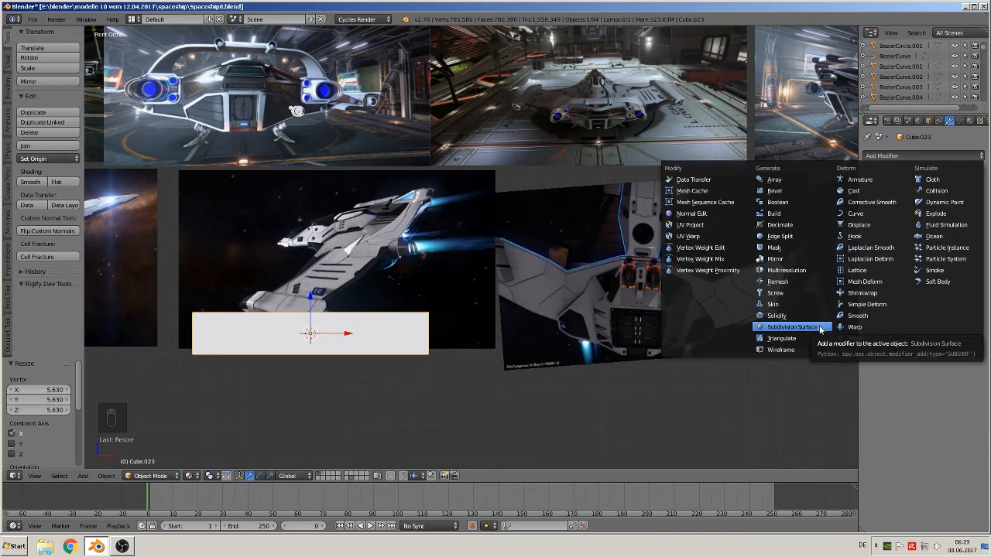
click(791, 327)
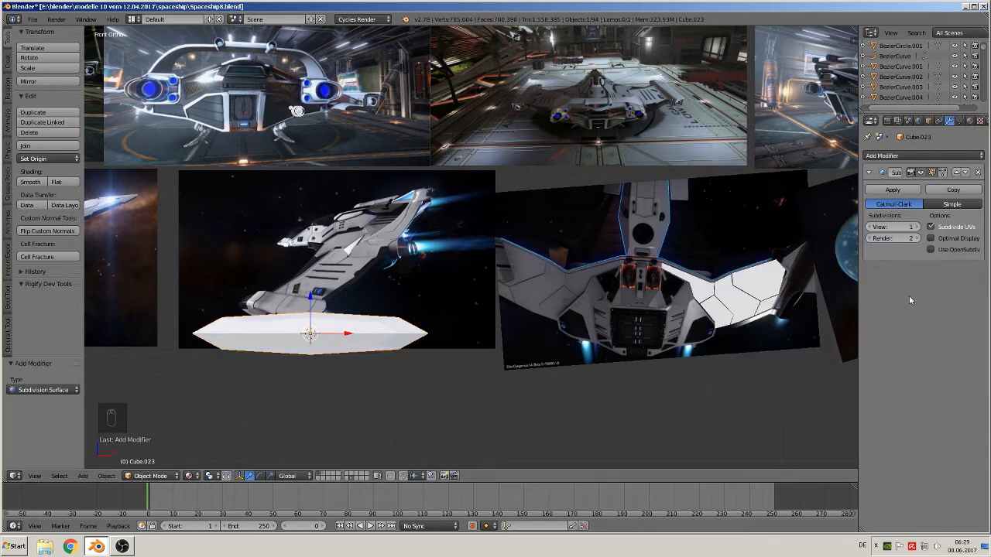
click(922, 175)
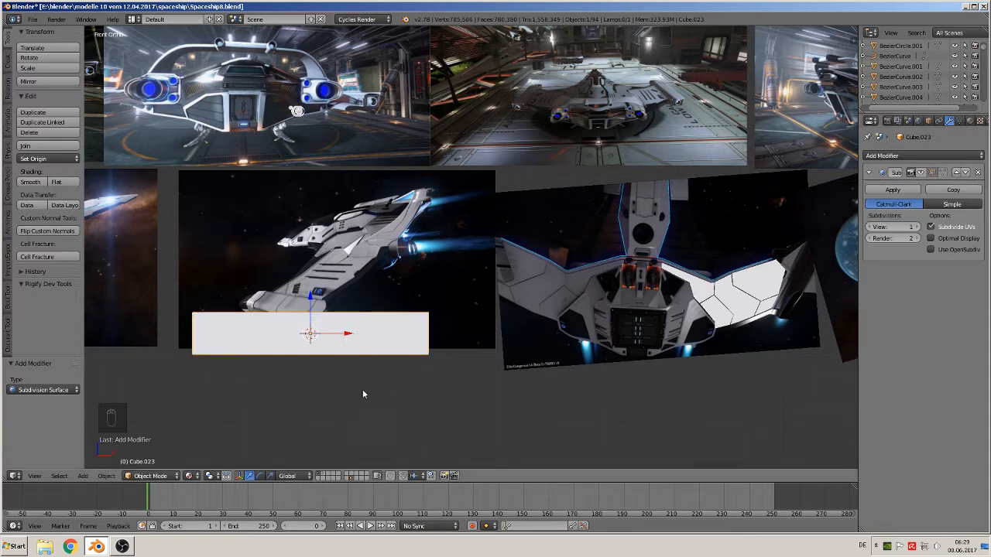
Move the block about -0.661 along Y so it stands in front of the reference images.
middle_drag(362, 395, 479, 295)
drag(488, 272, 563, 319)
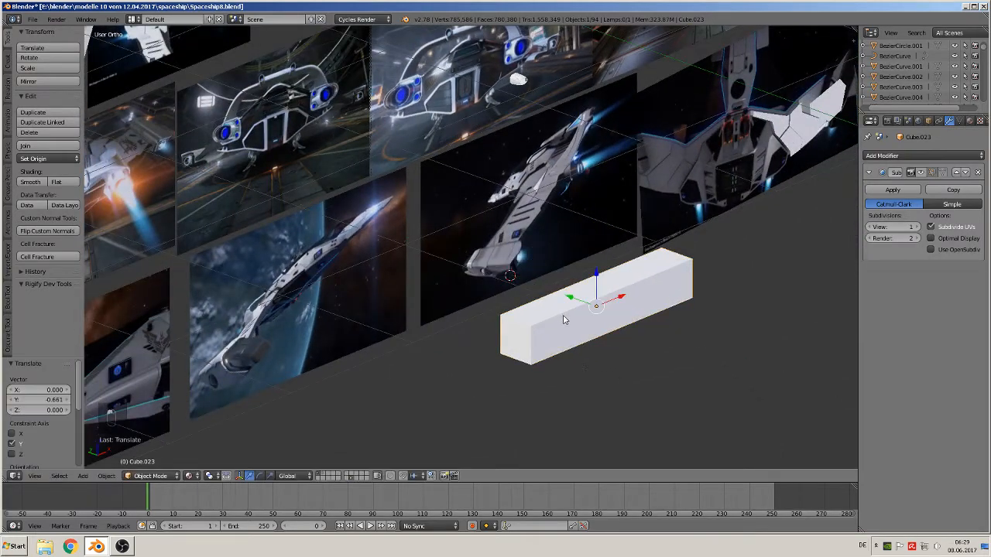
middle_drag(564, 319, 361, 312)
In front view, edit the block's mesh and cut a vertical edge loop about a quarter of its length from the right end.
key(KP_1)
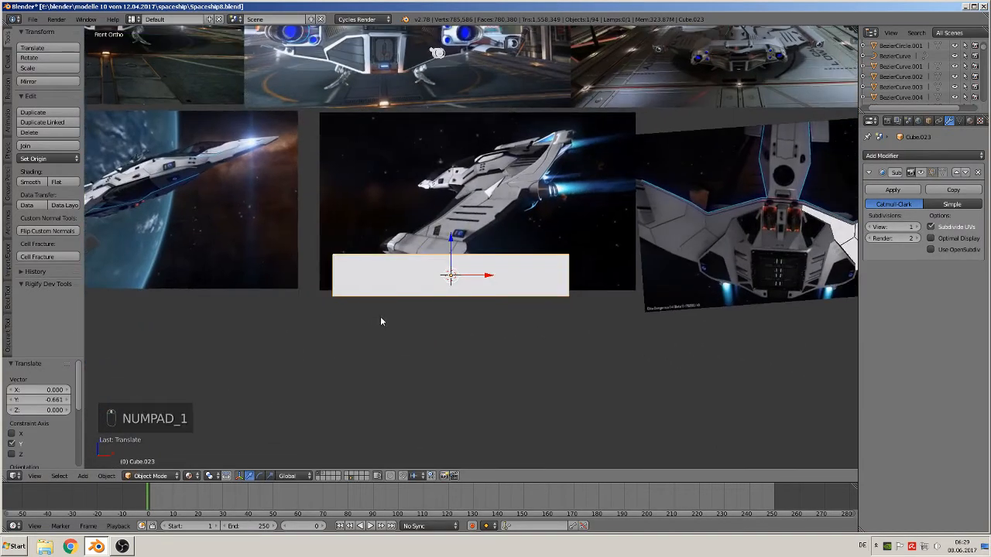
scroll(575, 307, up, 3)
key(Tab)
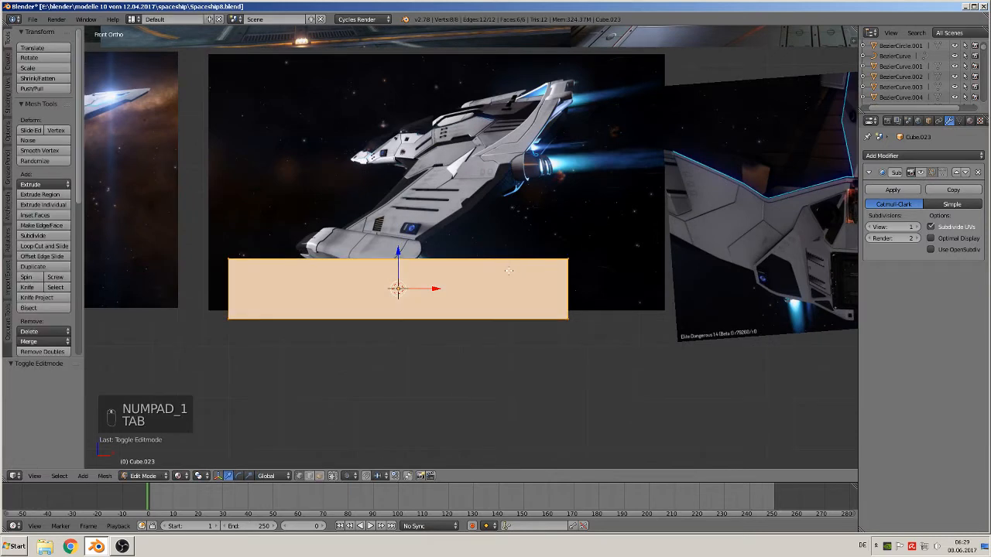
key(ctrl+r)
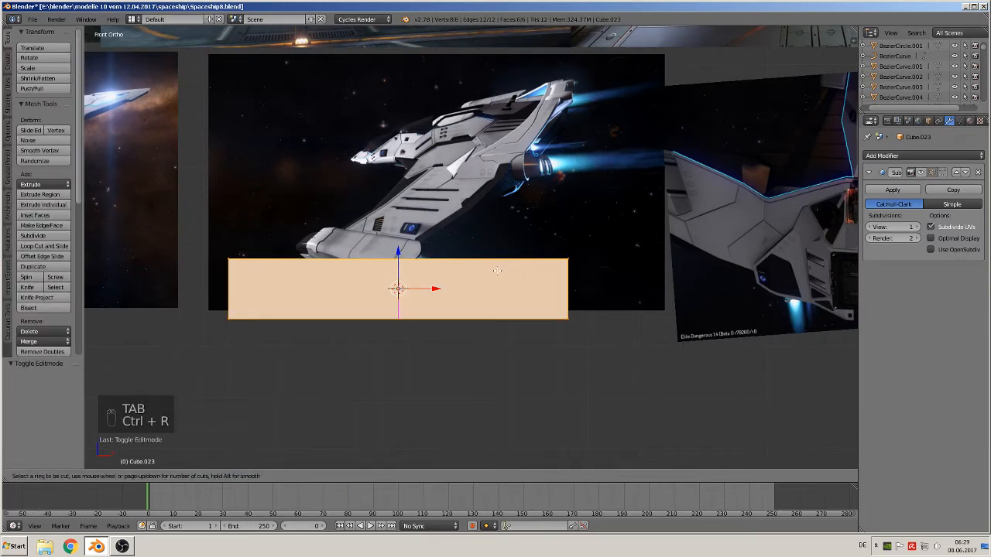
click(505, 271)
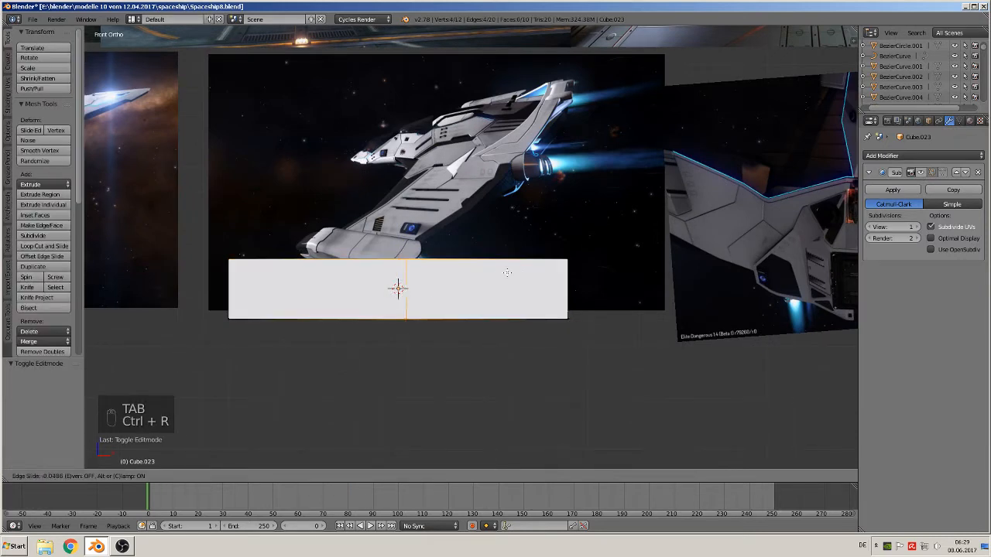
click(588, 262)
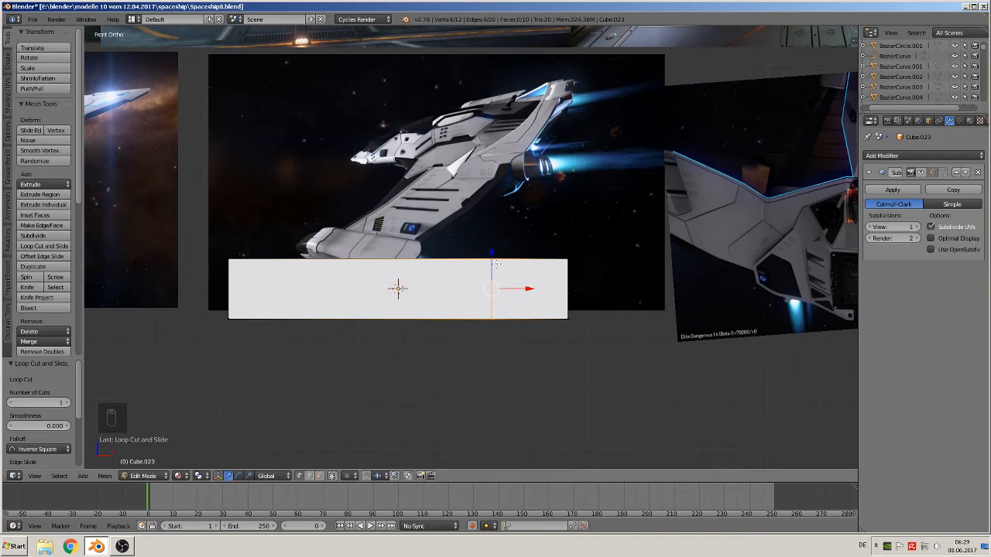
Cut a horizontal edge loop about a third up the block and a vertical one about a quarter from its left end.
key(ctrl+r)
click(557, 302)
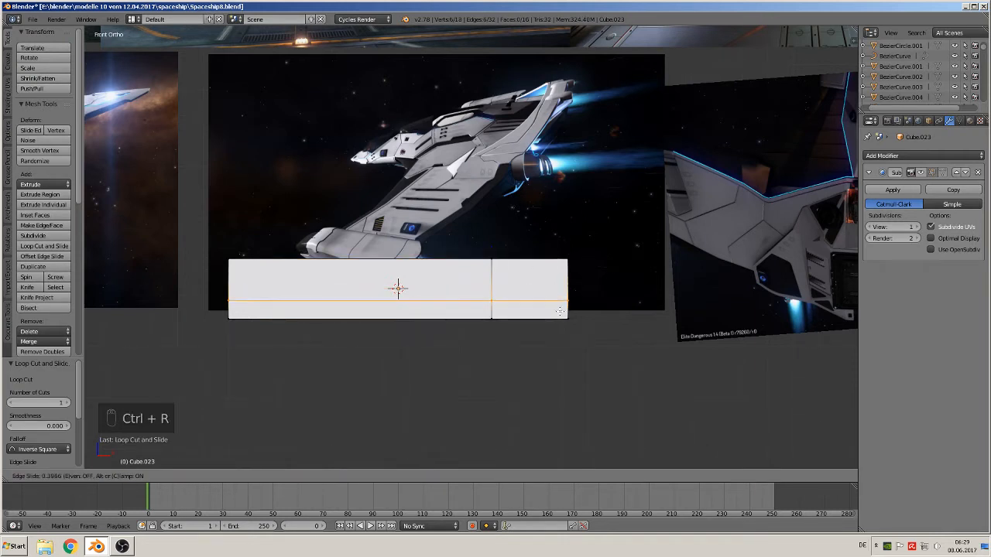
click(556, 308)
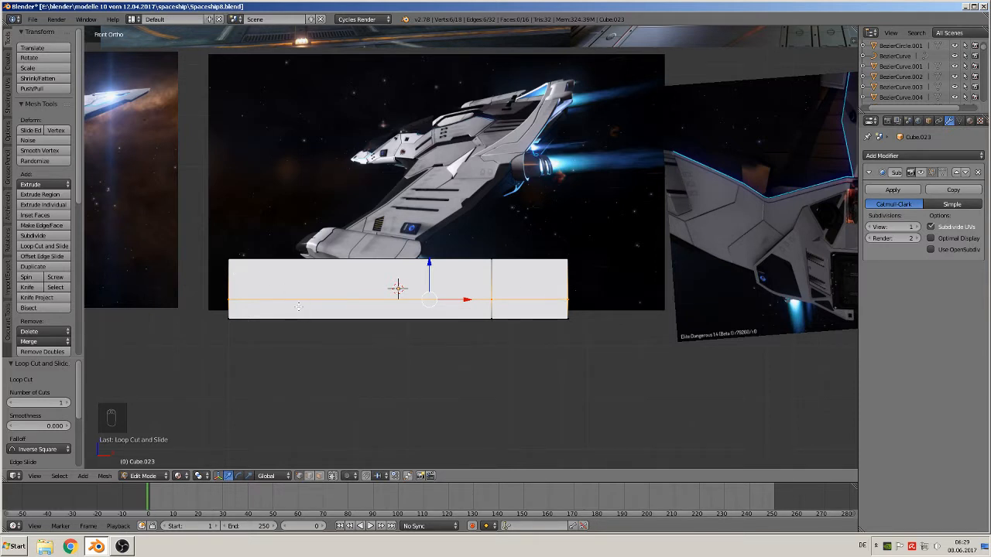
key(ctrl+r)
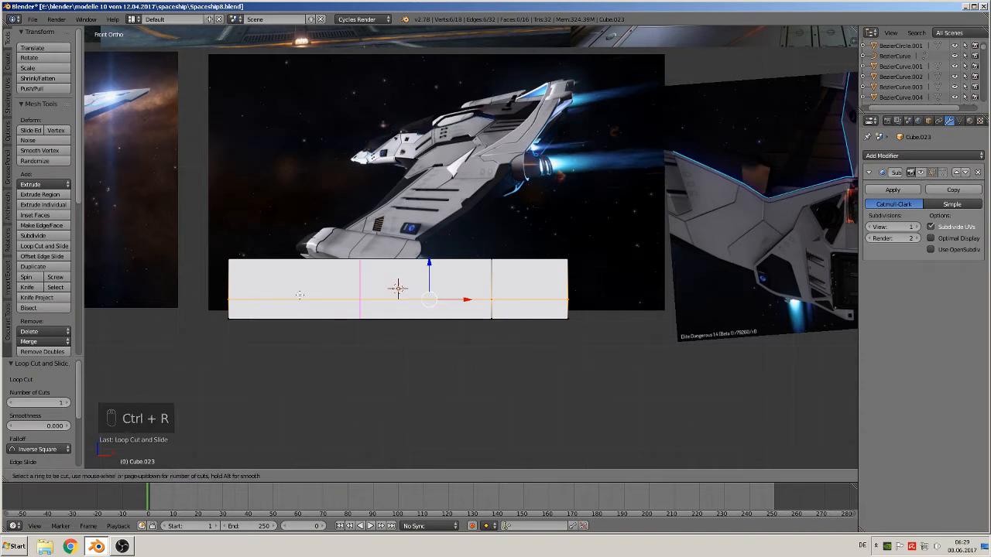
click(300, 295)
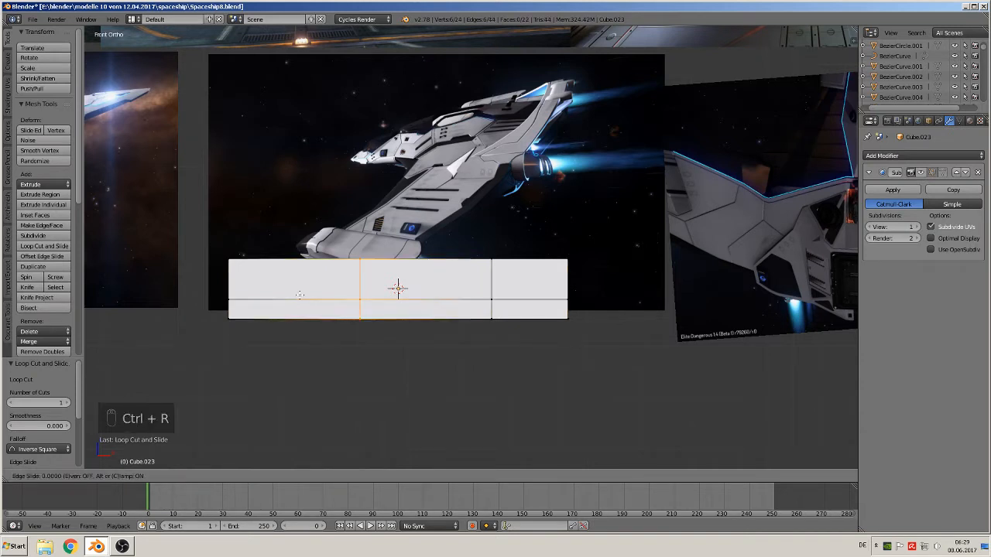
click(259, 291)
Cut a second horizontal edge loop midway between the block's top edge and the existing horizontal loop.
key(ctrl+r)
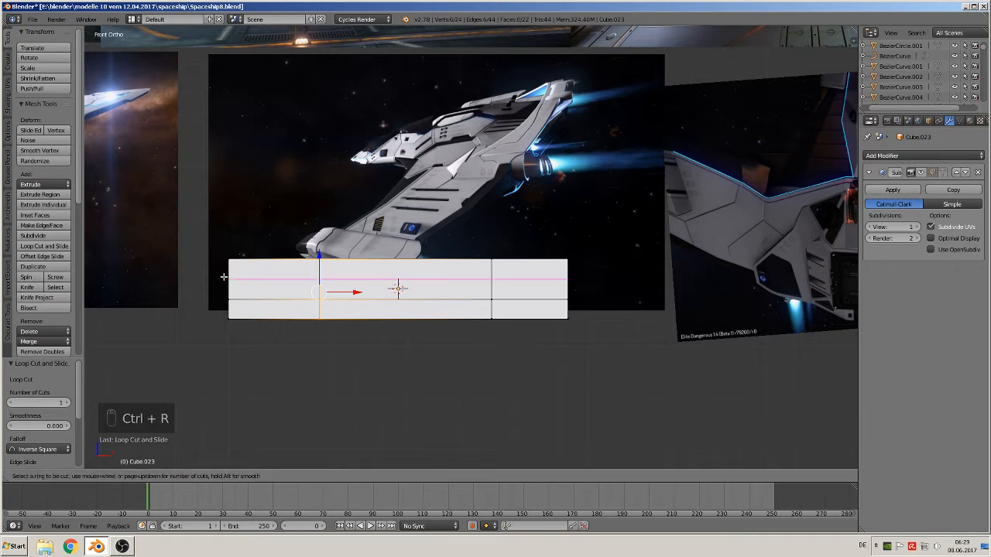
click(224, 276)
click(224, 276)
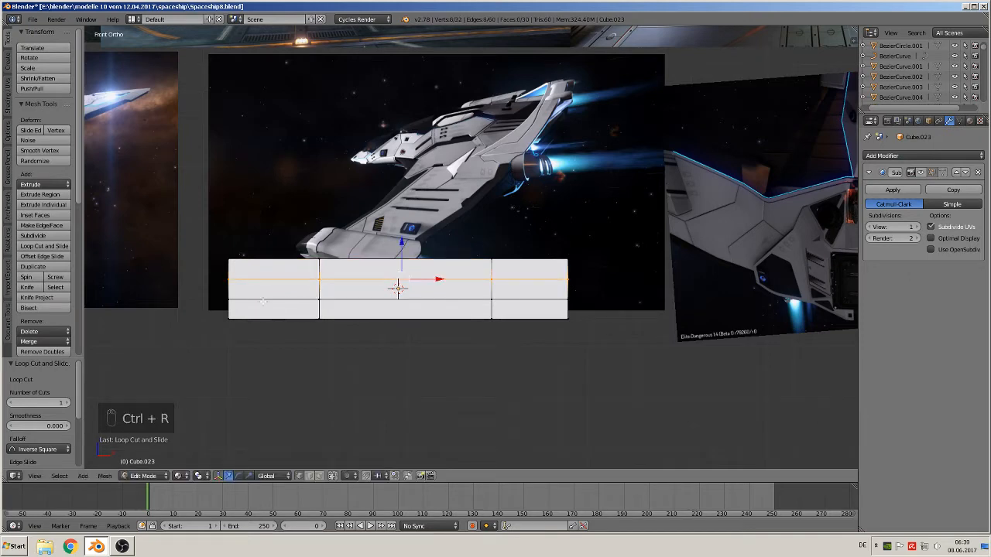
Cut two evenly spaced lengthwise edge loops dividing the block's depth into thirds.
middle_drag(263, 302, 252, 338)
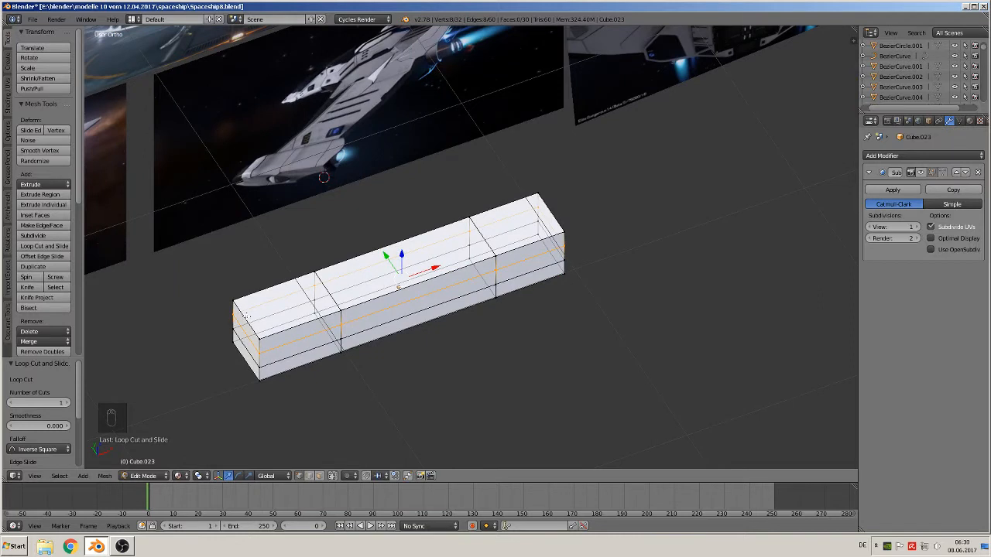
key(ctrl+r)
scroll(250, 314, up, 1)
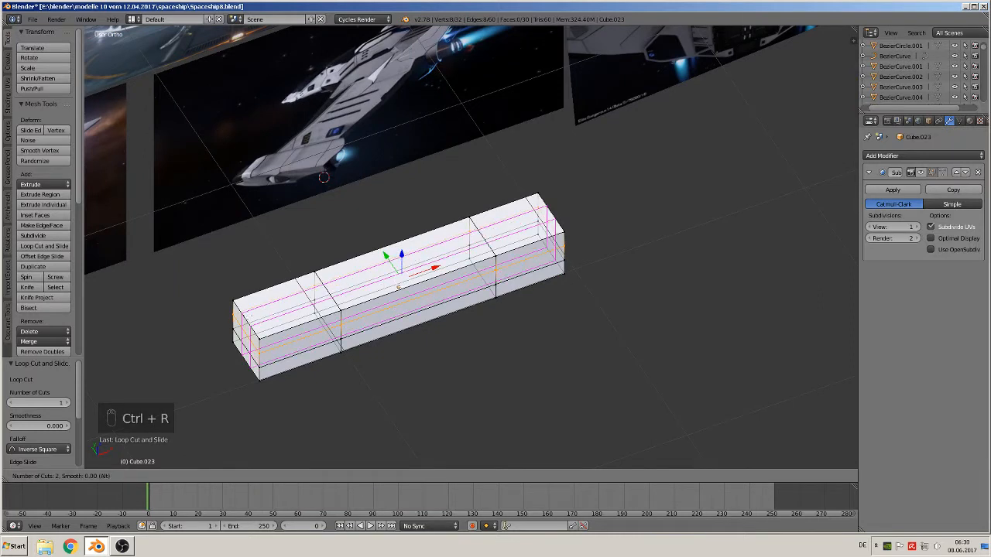
click(251, 313)
click(250, 313)
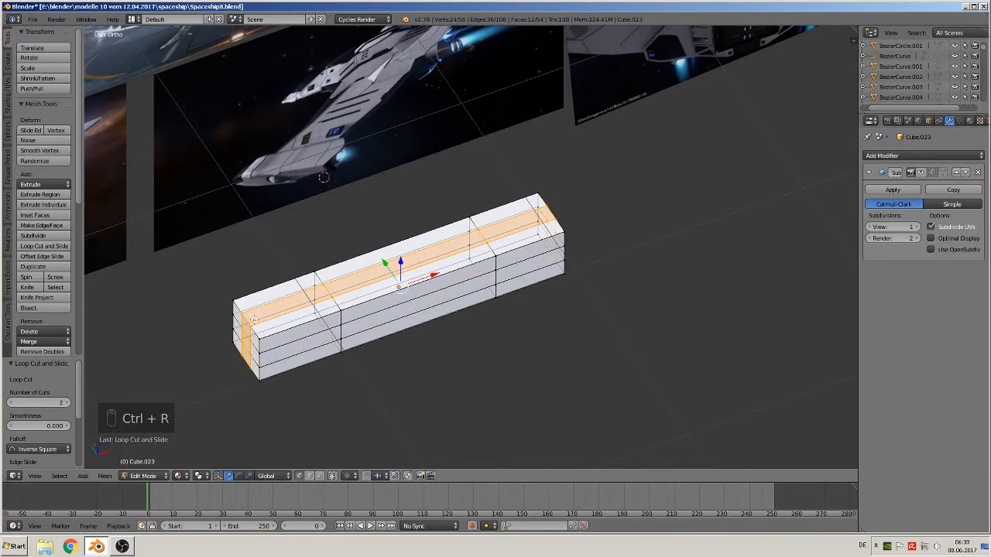
Examine the wingtip pods in the reference images of the ship from the front, side and above.
middle_drag(252, 319, 653, 373)
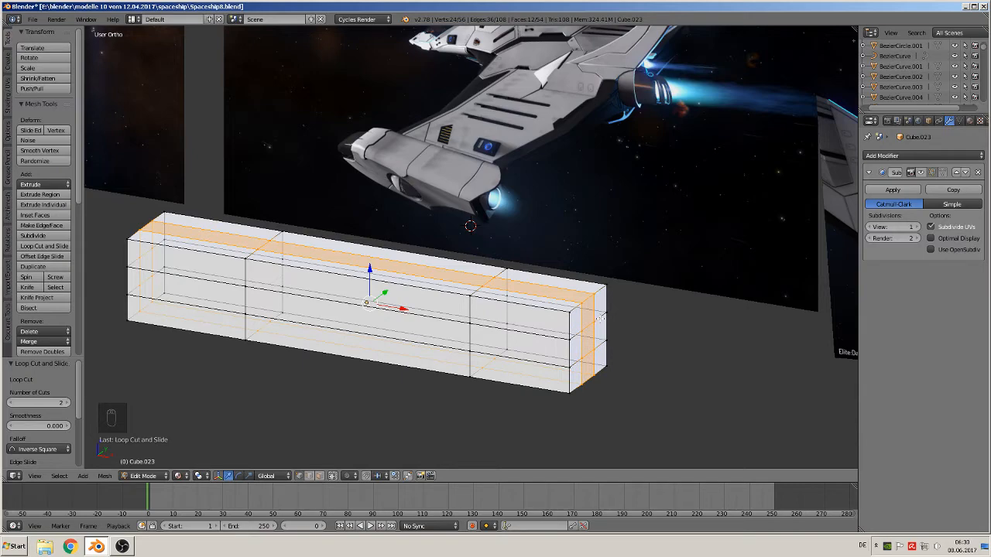
scroll(573, 341, down, 6)
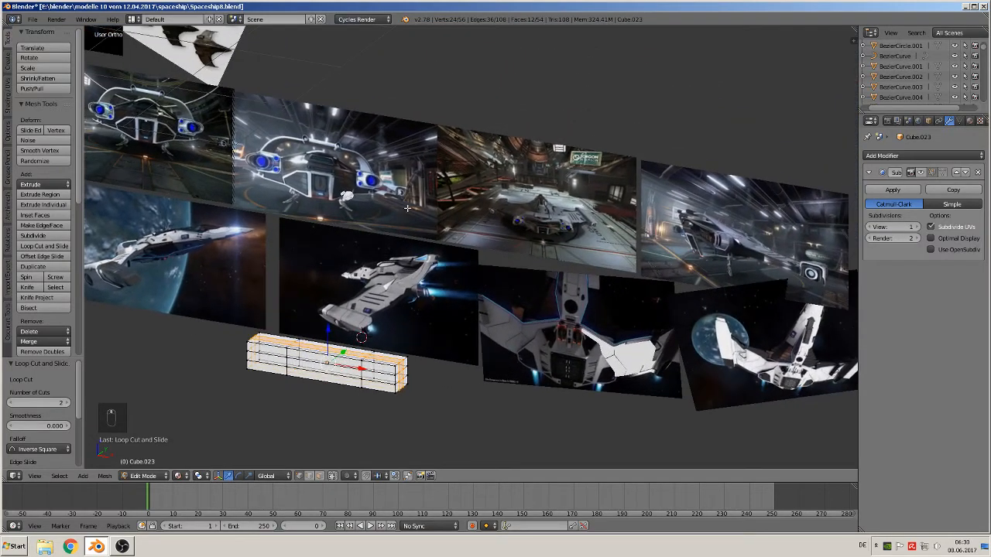
middle_drag(408, 208, 601, 191)
scroll(506, 193, up, 4)
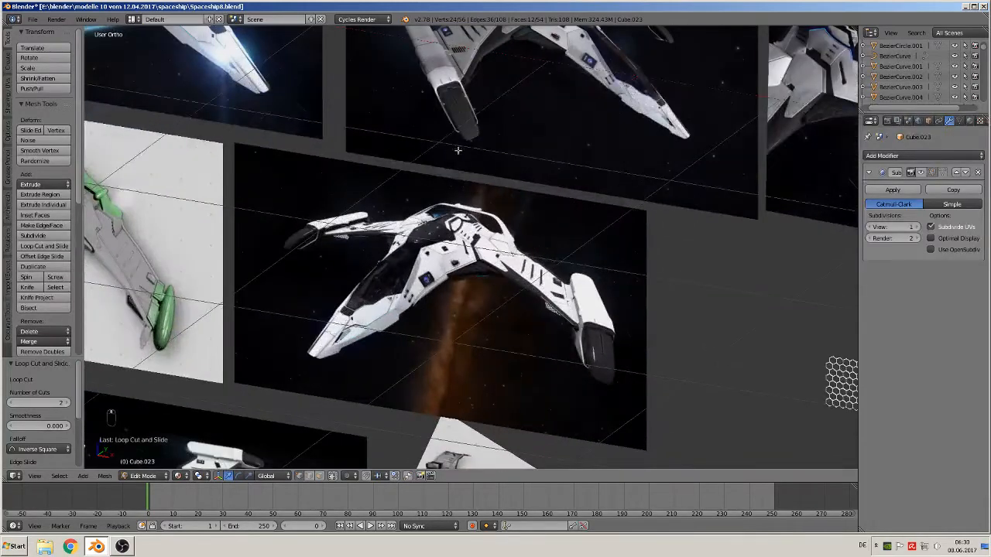
shift+middle_drag(457, 150, 325, 307)
scroll(325, 237, up, 4)
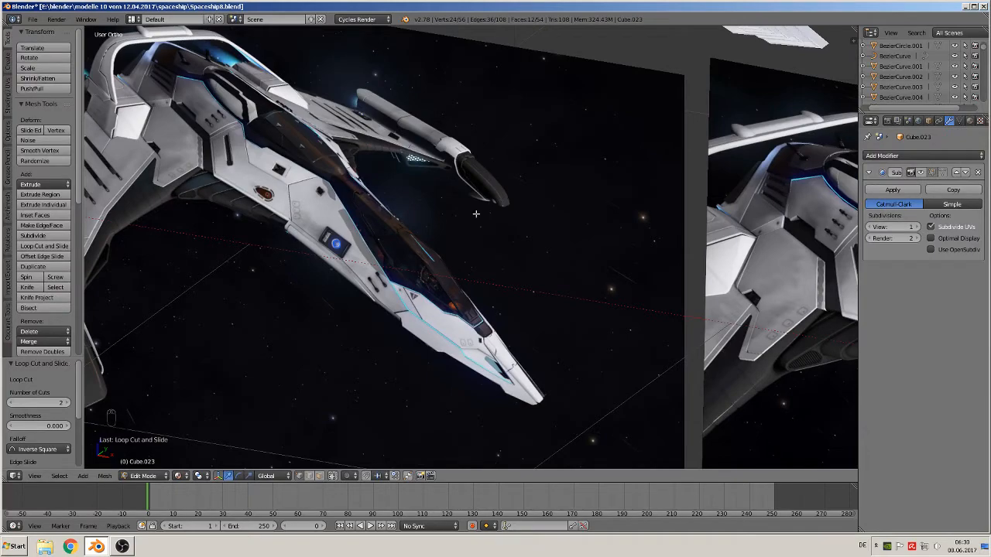
key(KP_1)
scroll(473, 350, up, 1)
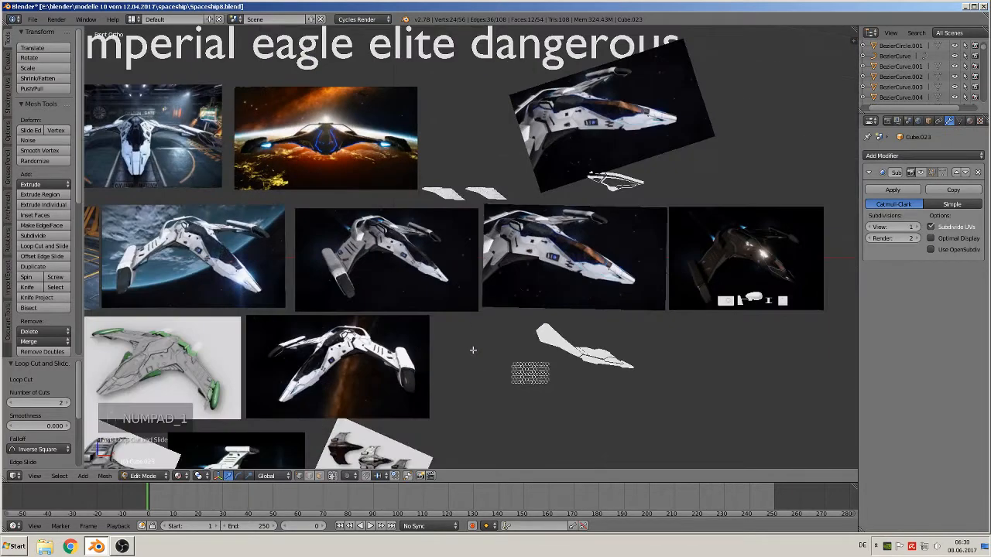
scroll(473, 350, up, 1)
shift+middle_drag(478, 382, 535, 34)
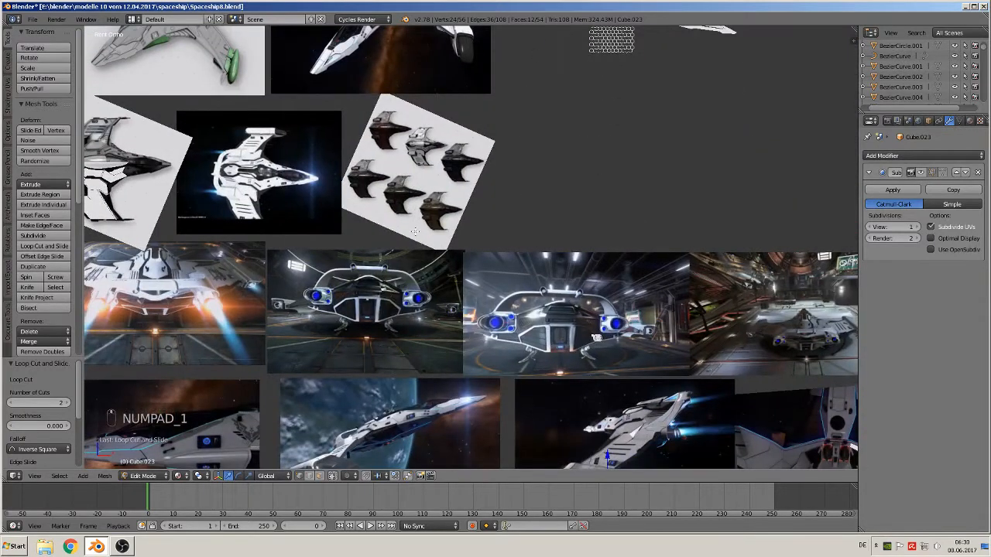
Delete the four front vertices on the upper half of the block's right end.
shift+middle_drag(506, 259, 463, 27)
shift+middle_drag(589, 286, 338, 354)
scroll(333, 345, up, 5)
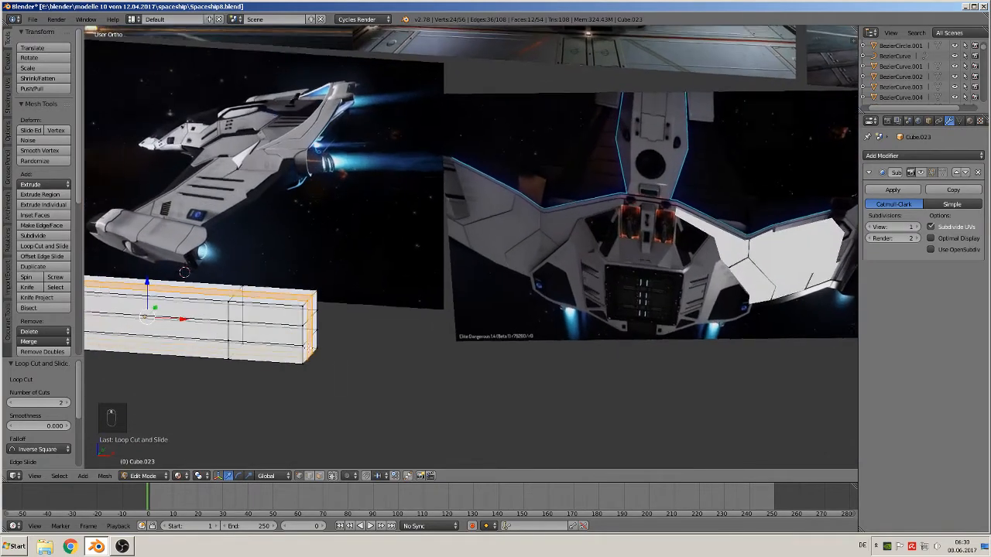
scroll(299, 346, up, 2)
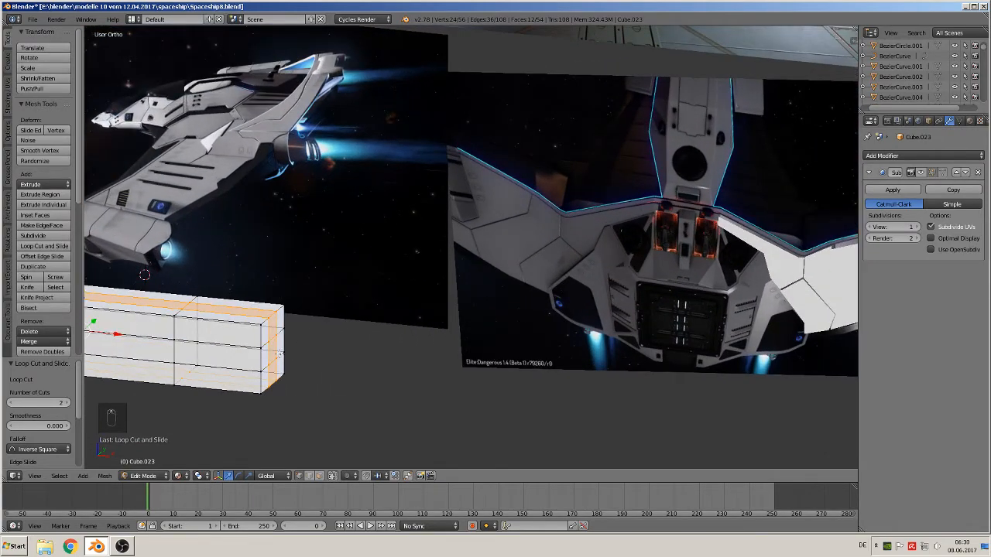
middle_drag(279, 353, 354, 320)
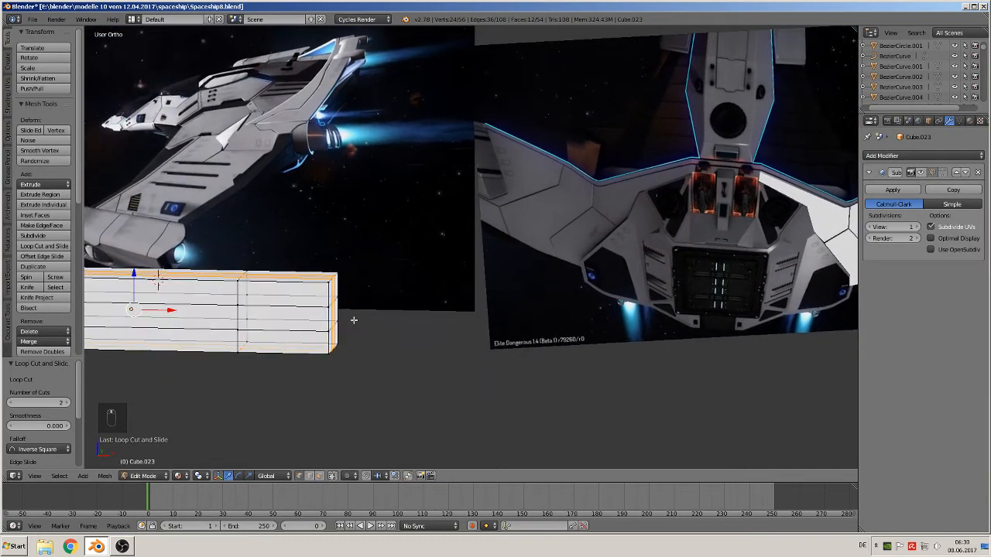
right_click(328, 308)
shift+right_click(329, 281)
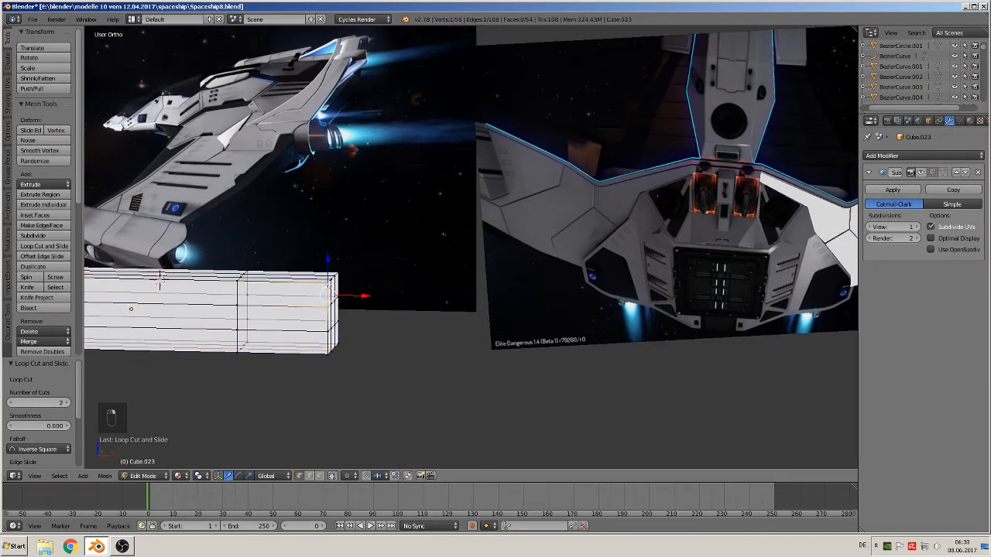
middle_drag(333, 281, 317, 319)
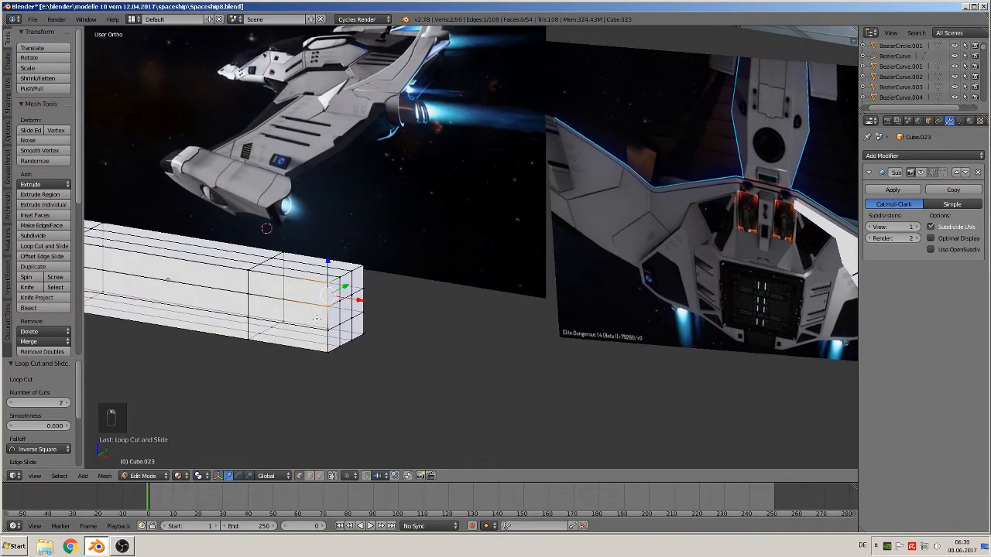
shift+right_click(371, 288)
key(x)
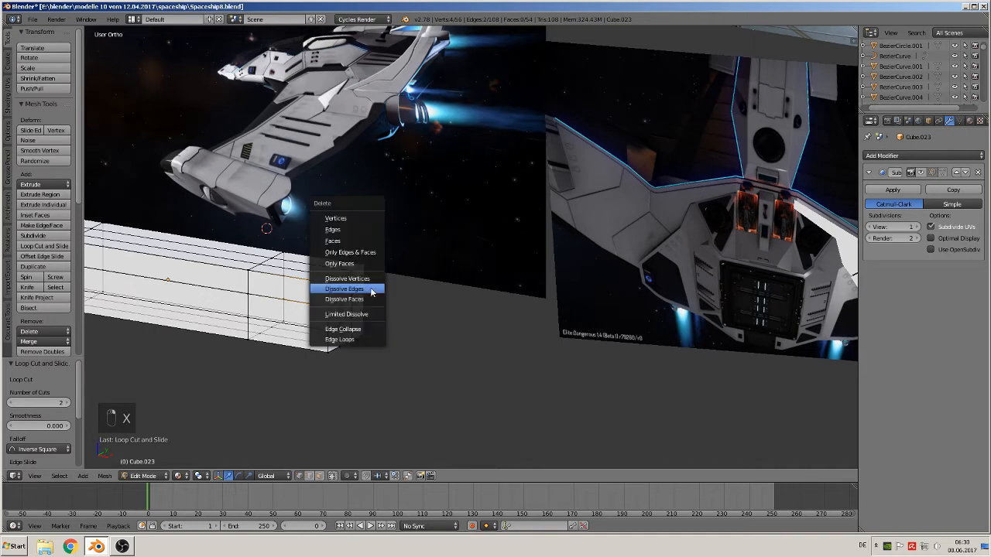
click(329, 218)
Delete the four remaining upper vertices at the block's right end, leaving only the low tongue.
middle_drag(364, 293, 377, 300)
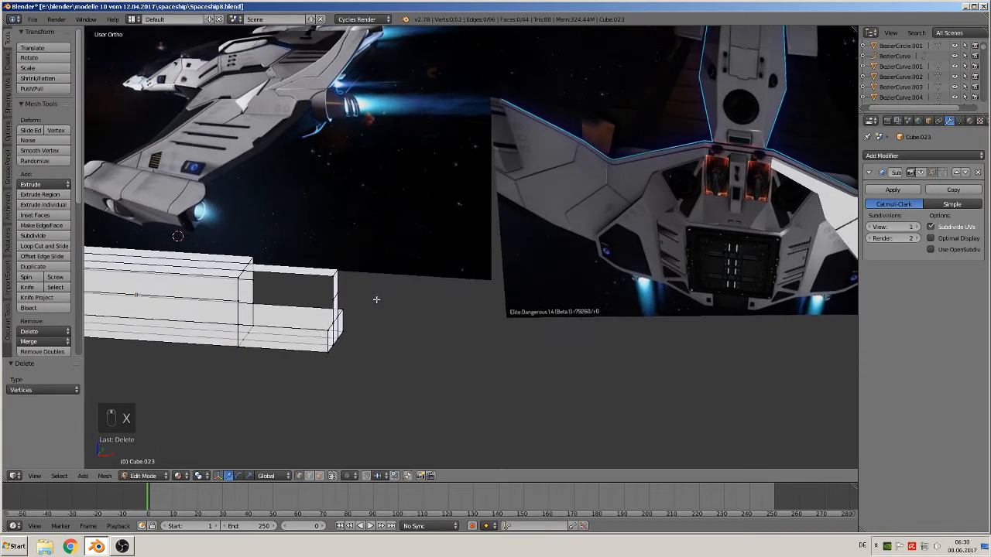
alt+right_click(335, 293)
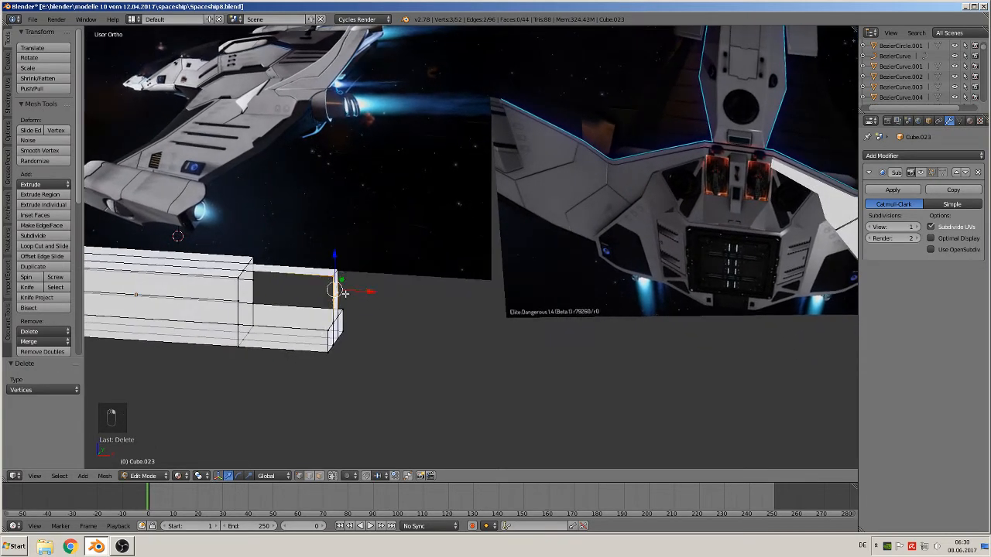
alt+shift+right_click(337, 267)
key(x)
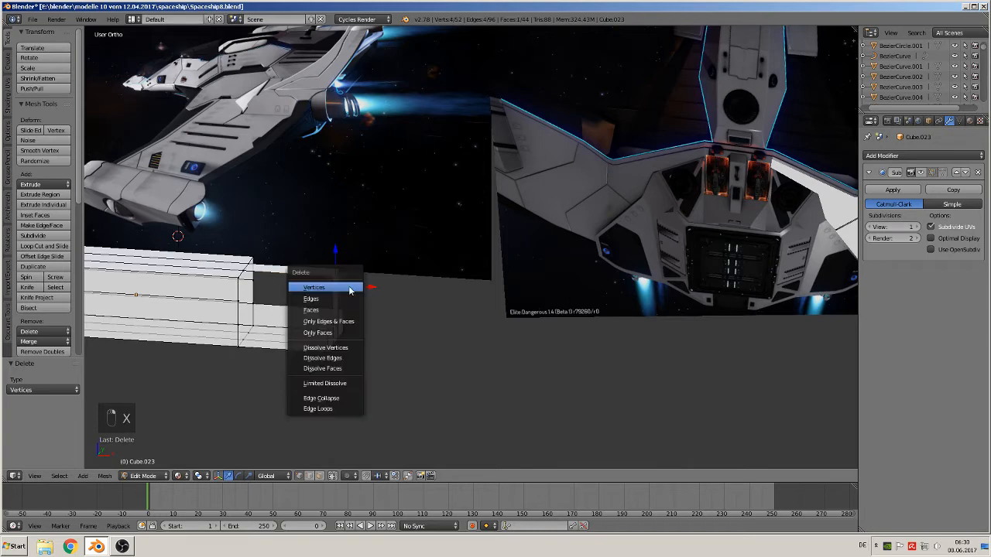
click(353, 287)
middle_drag(360, 339, 370, 329)
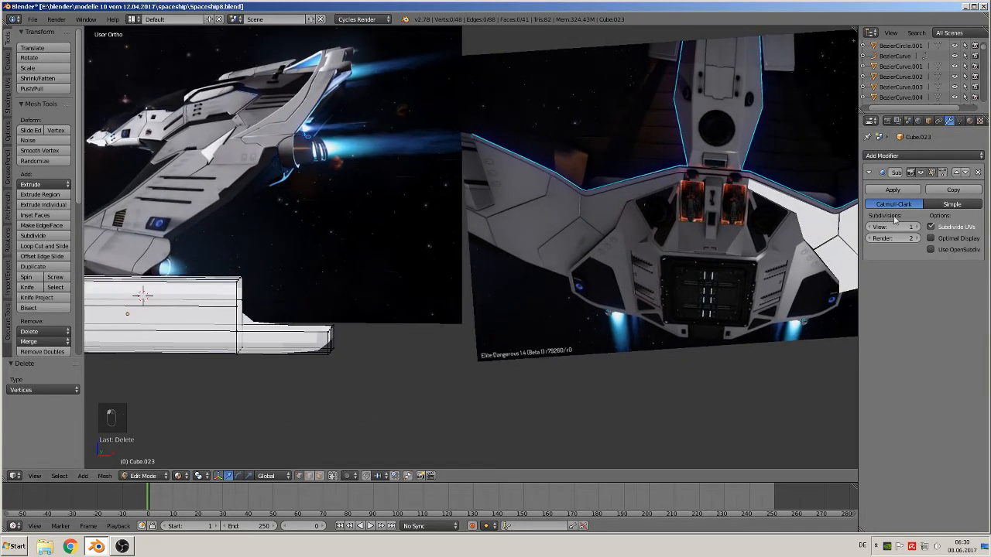
Raise the Subdivision Surface viewport level to 3 and check the smoothed pod outside edit mode.
middle_drag(360, 335, 599, 286)
key(Tab)
scroll(504, 312, up, 3)
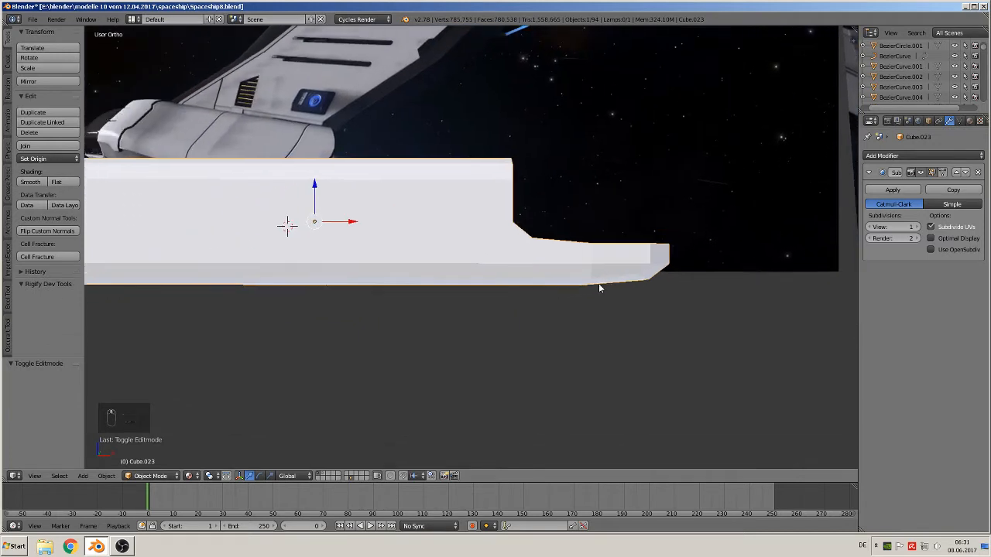
click(918, 227)
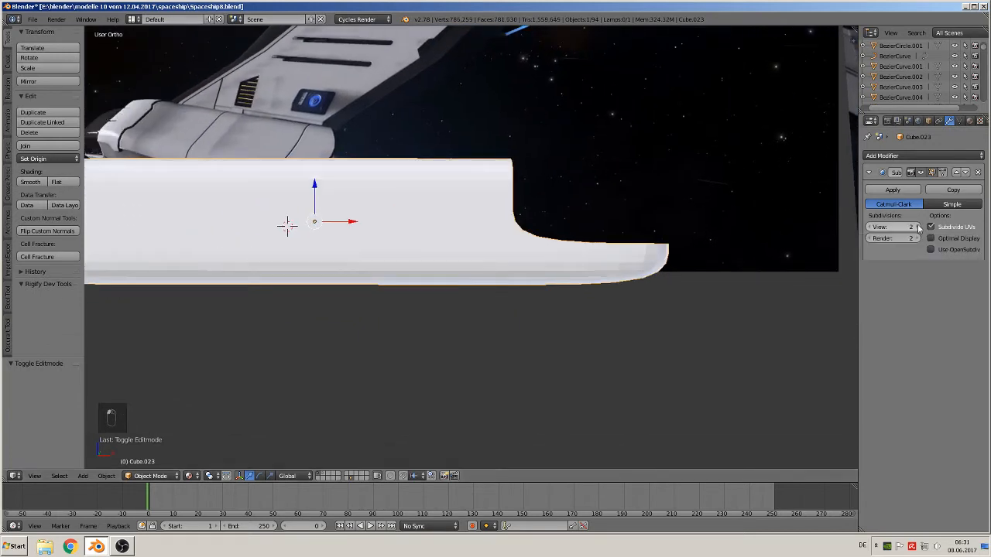
click(919, 226)
middle_drag(546, 241, 448, 258)
Delete the eight lower vertices at the pod's left end so only the upper tongue remains there.
key(Tab)
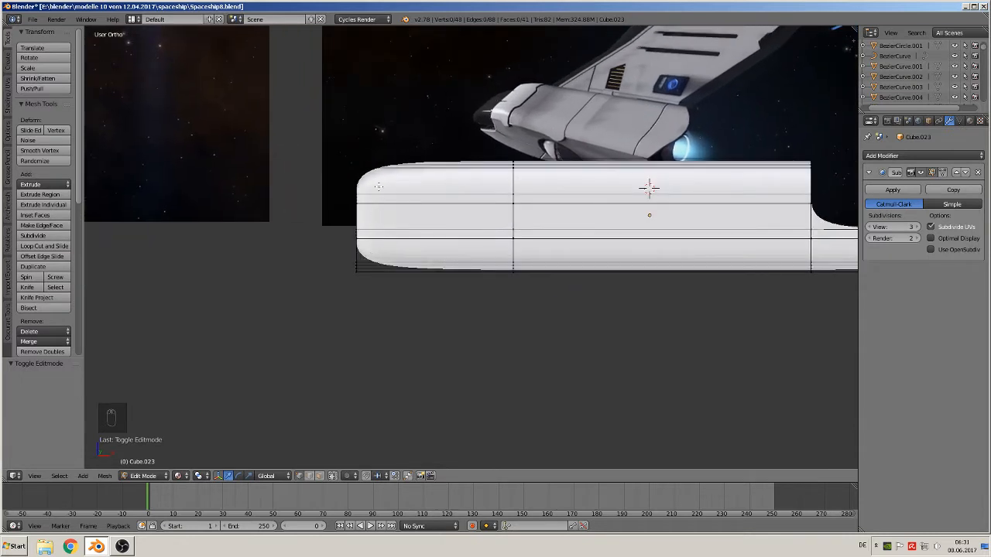
middle_drag(370, 182, 405, 226)
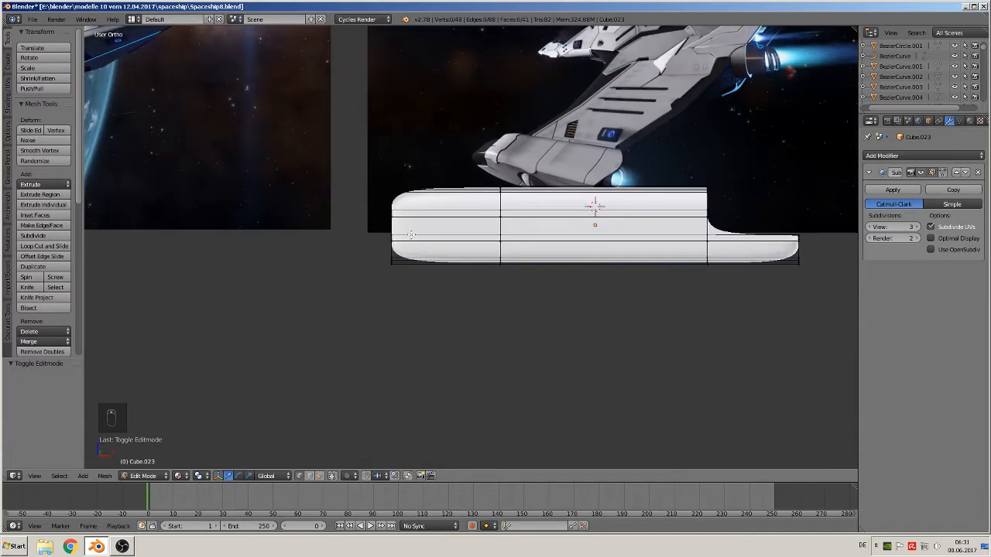
scroll(411, 234, down, 1)
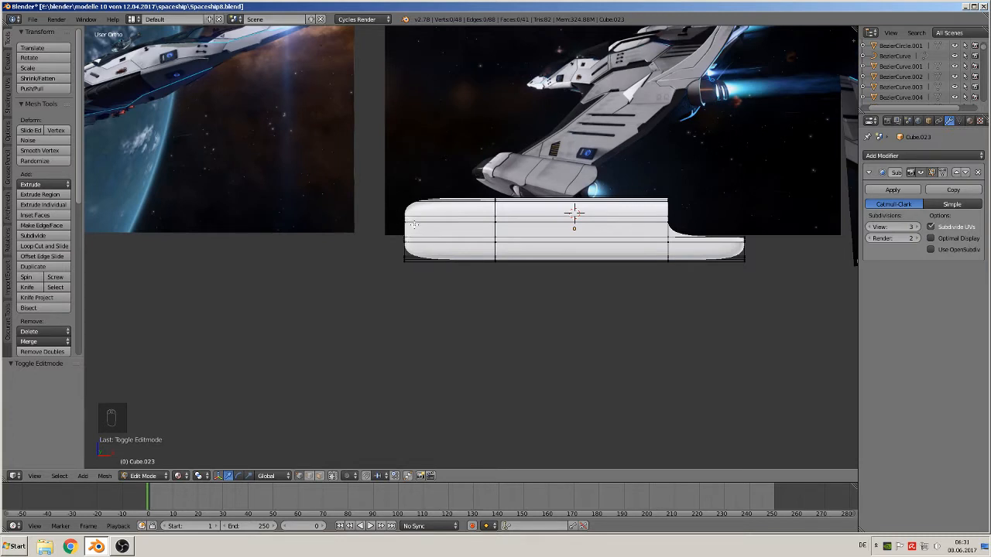
middle_drag(482, 267, 500, 272)
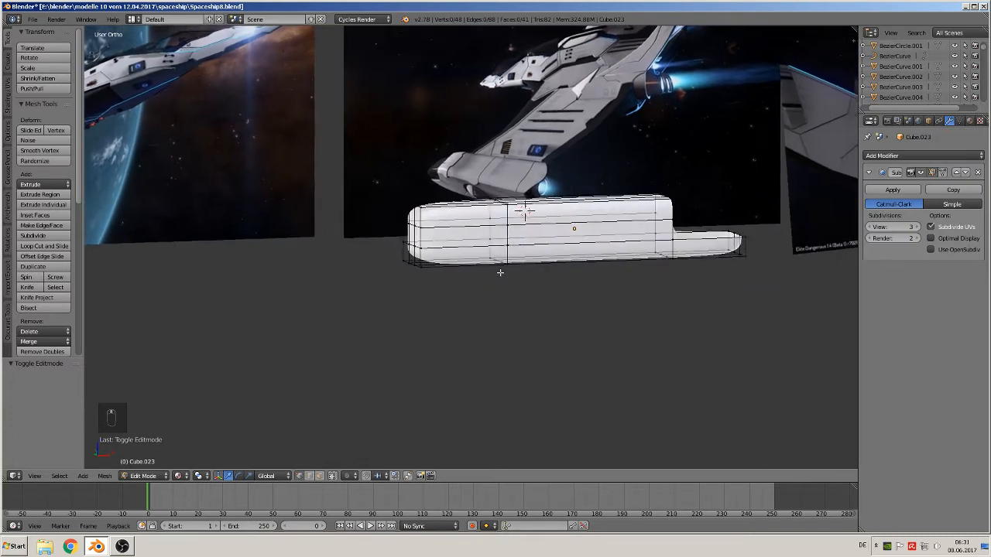
scroll(489, 271, up, 3)
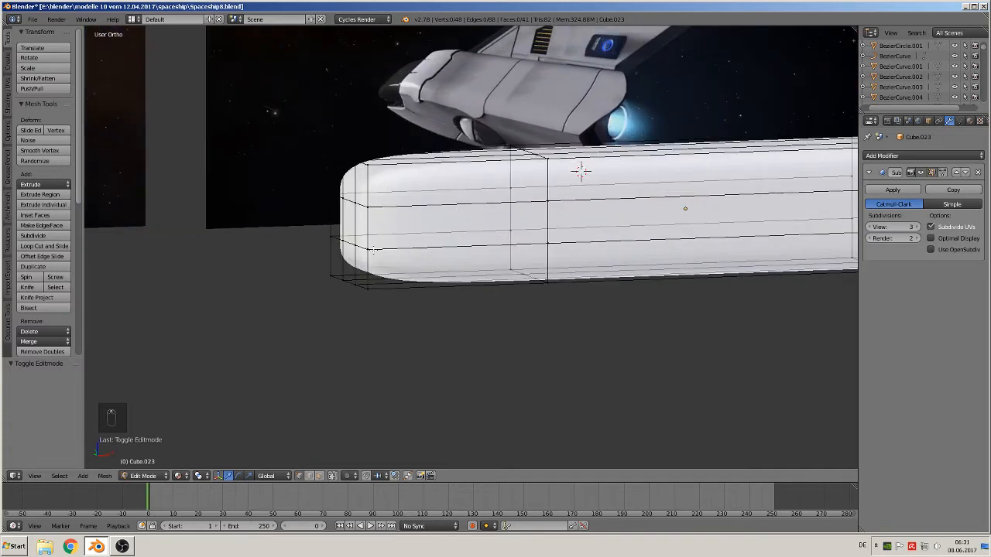
right_click(367, 249)
shift+right_click(356, 245)
shift+right_click(344, 241)
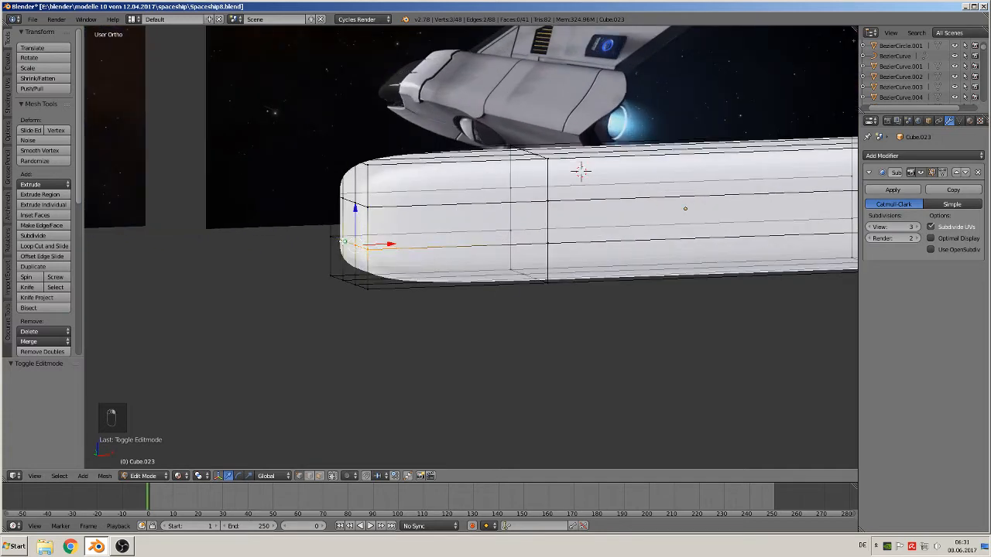
shift+right_click(330, 238)
shift+right_click(331, 271)
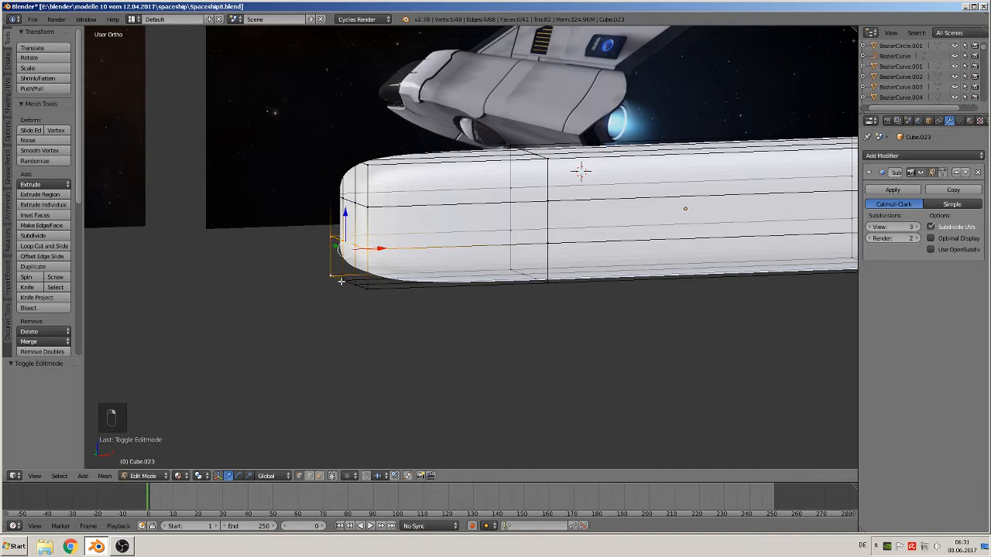
shift+right_click(343, 281)
shift+right_click(371, 291)
key(x)
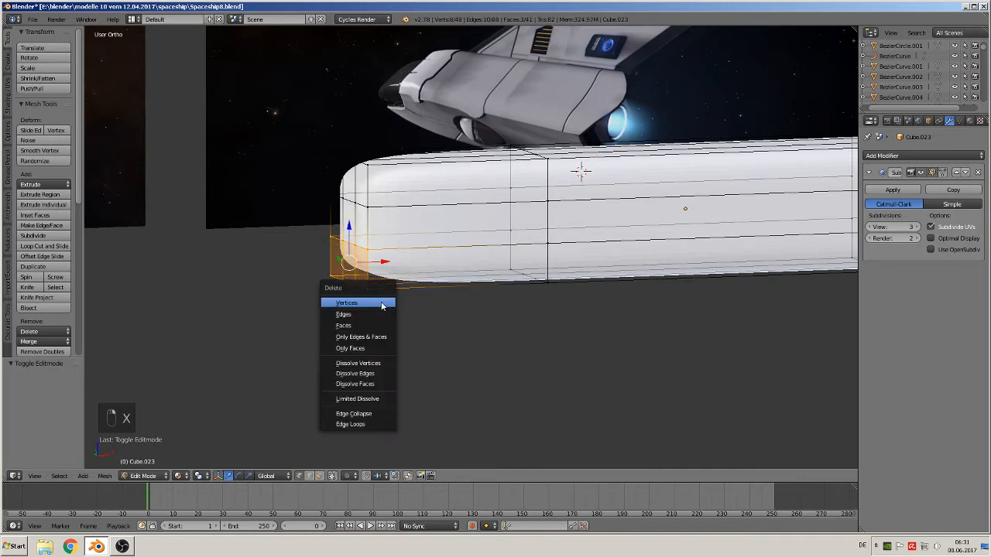
click(380, 304)
middle_drag(400, 310, 367, 307)
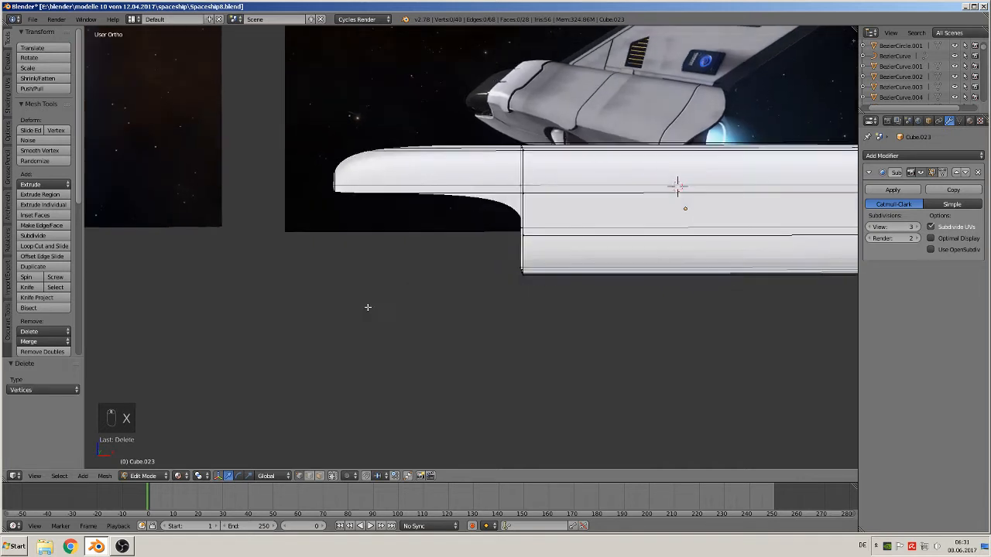
scroll(367, 307, down, 4)
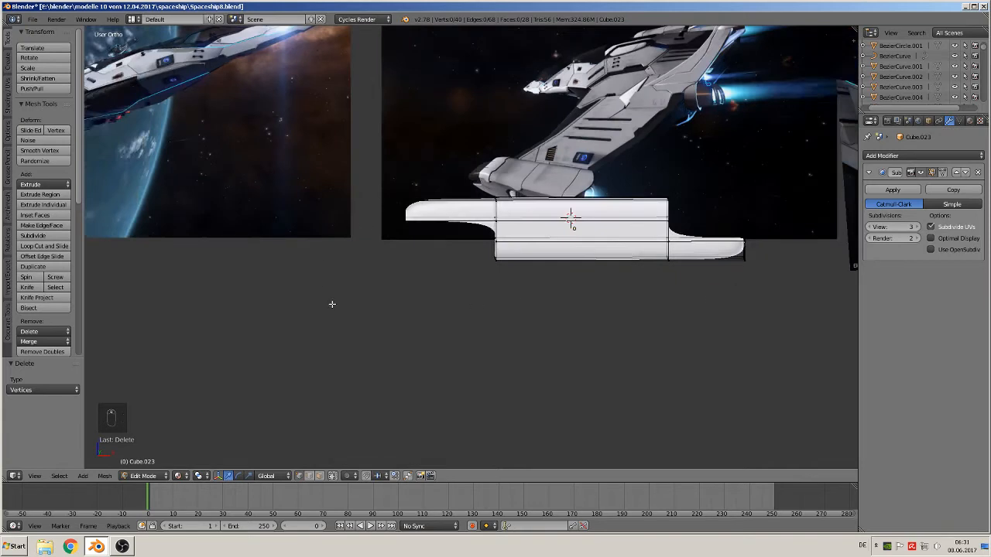
In face select mode, move the middle end face of the upper left tongue outward along X by -0.047 and another -0.020.
middle_drag(463, 267, 510, 305)
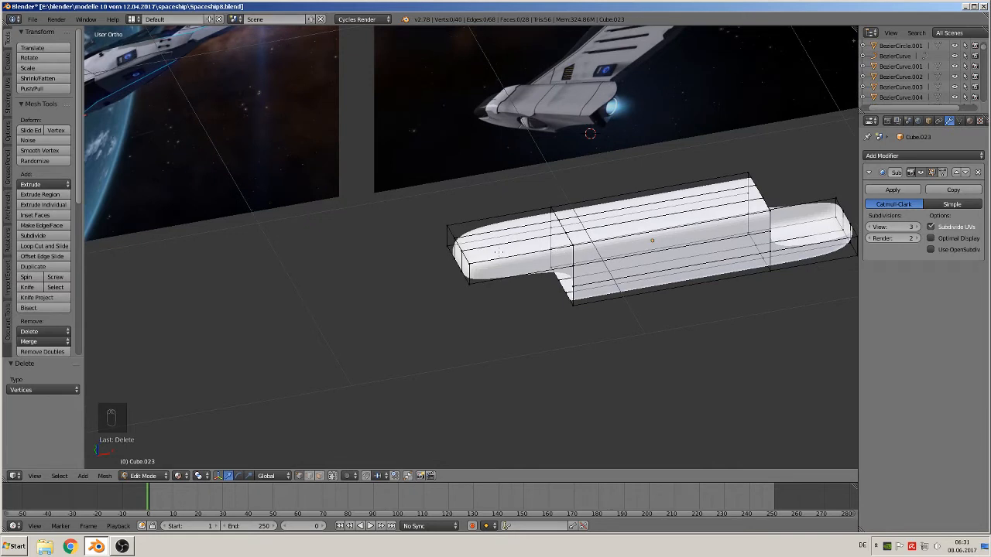
scroll(498, 253, up, 4)
right_click(448, 277)
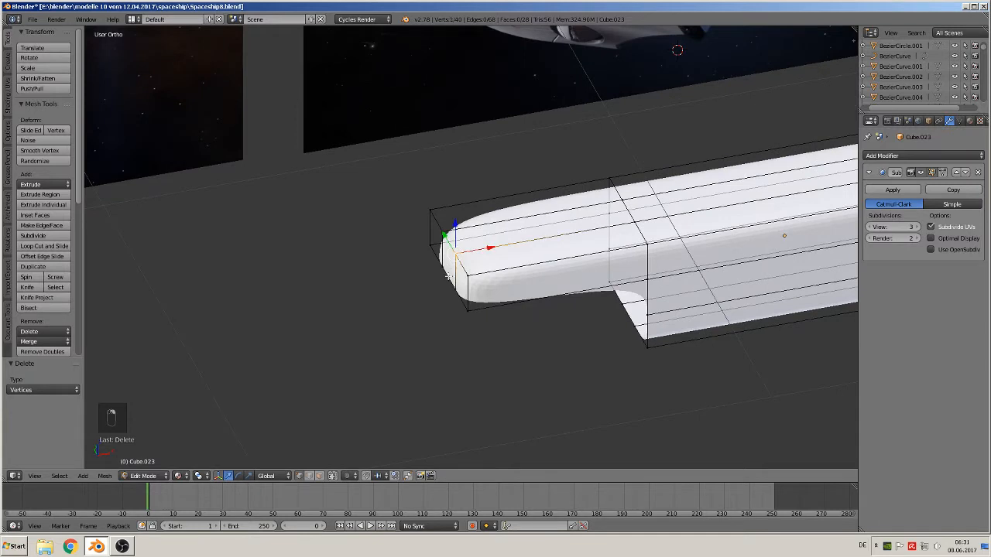
click(319, 477)
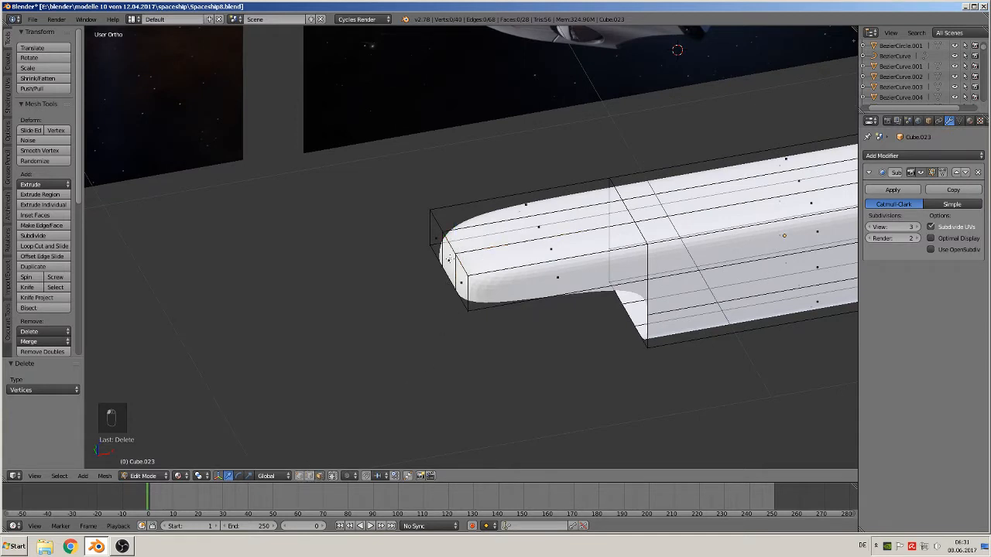
right_click(448, 260)
key(g)
key(x)
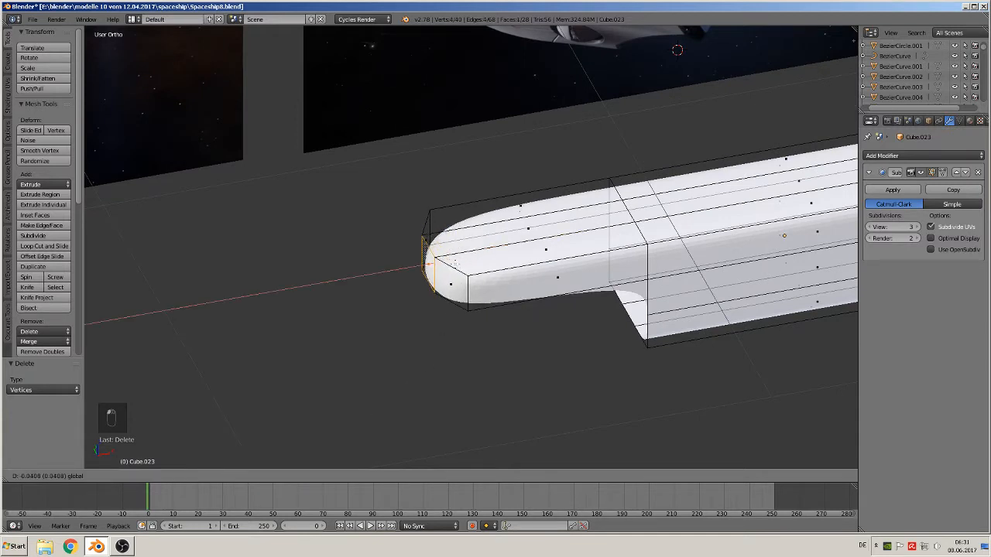
click(454, 263)
middle_drag(455, 263, 502, 334)
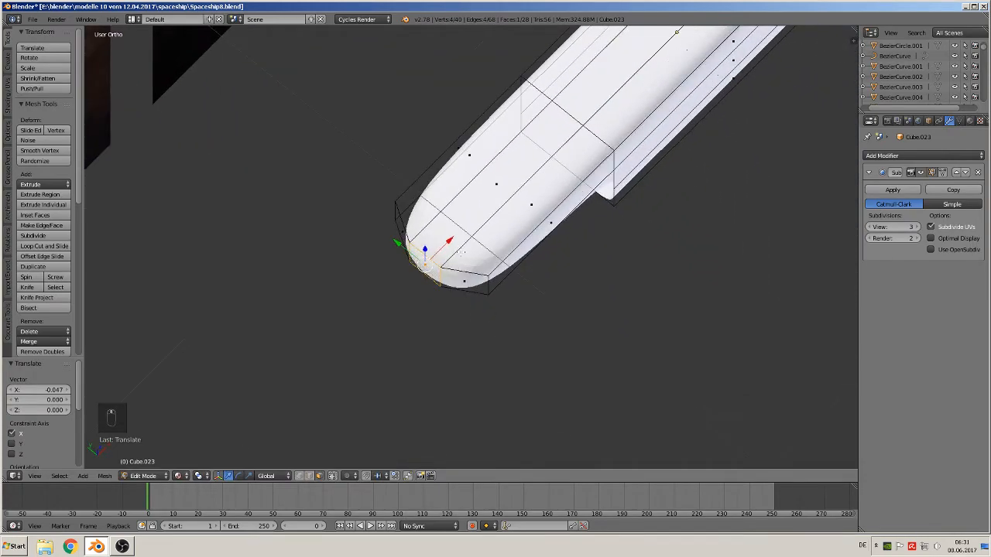
drag(449, 240, 440, 250)
middle_drag(440, 250, 386, 202)
scroll(389, 226, down, 5)
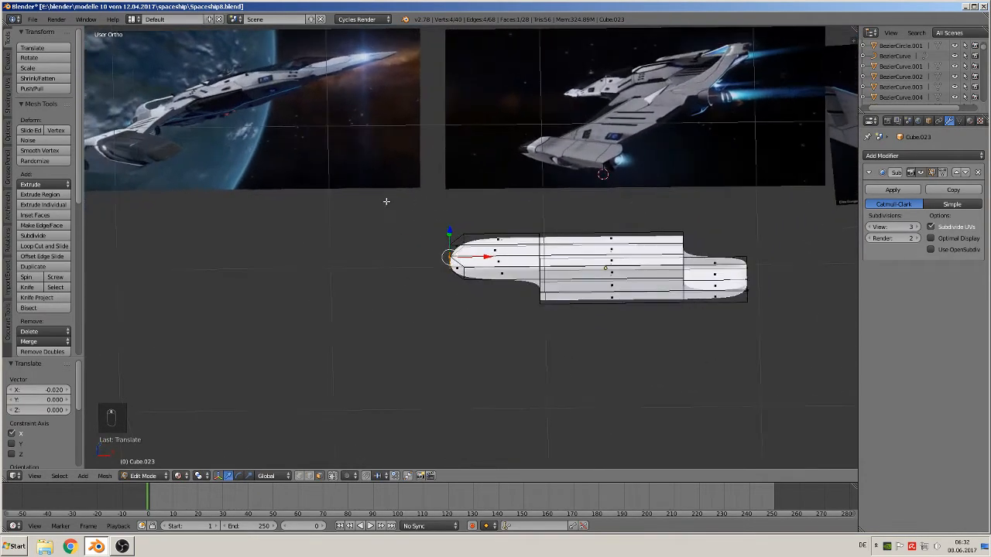
Leave edit mode and apply smooth shading to the whole pod.
middle_drag(525, 280, 611, 280)
key(Tab)
middle_drag(540, 278, 527, 301)
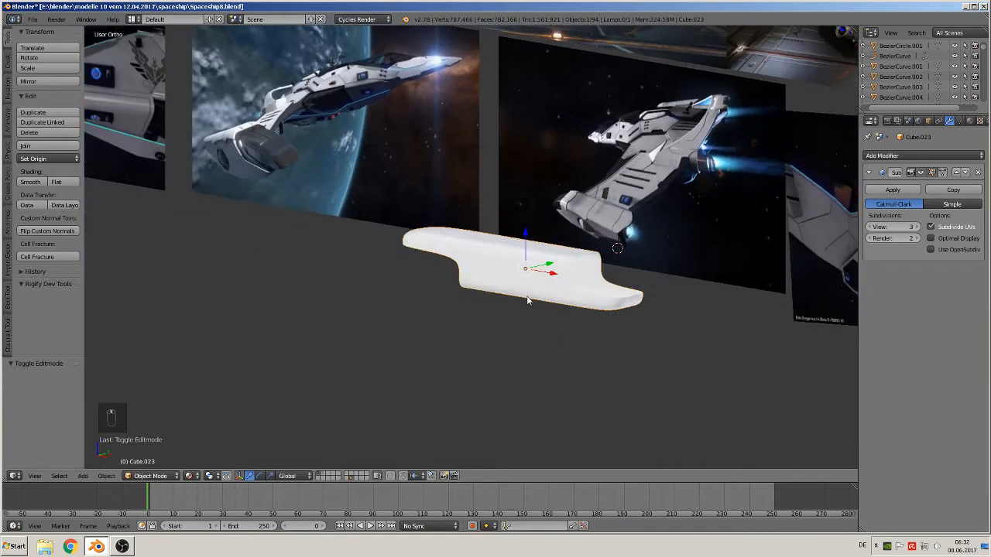
scroll(527, 301, up, 4)
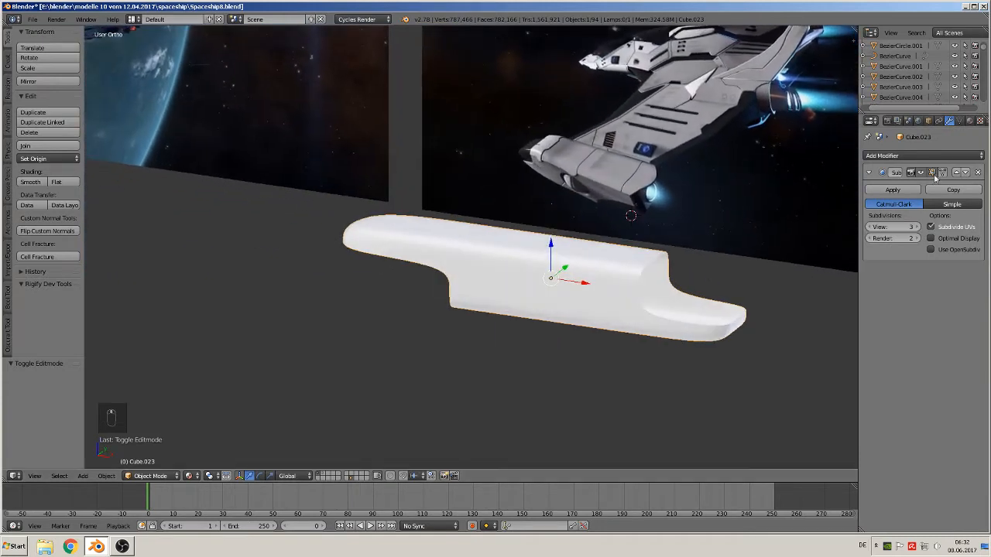
click(33, 182)
Add a Solidify modifier to the pod with a thickness of 0.1070 and Even Thickness enabled.
click(918, 157)
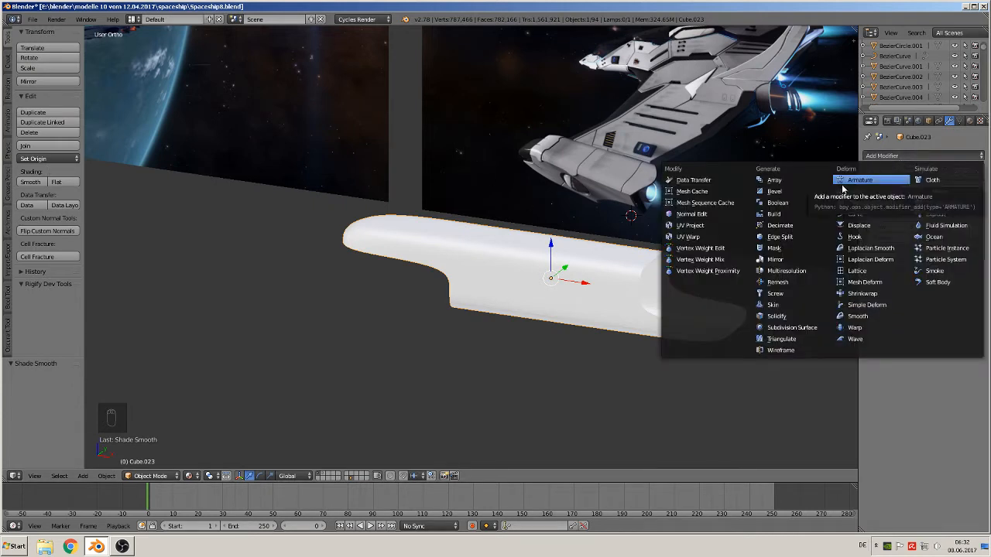
click(778, 316)
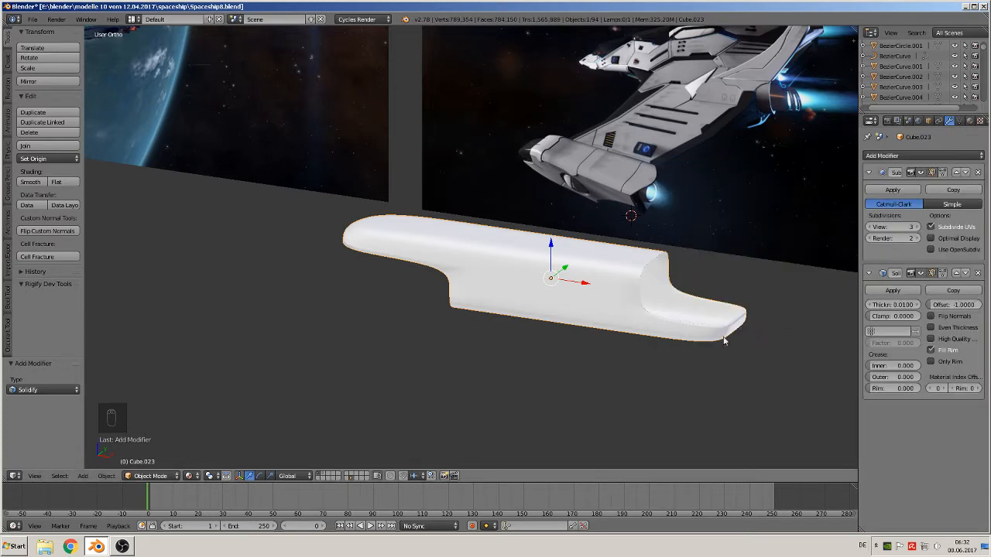
scroll(725, 341, up, 4)
shift+middle_drag(737, 306, 489, 279)
scroll(569, 312, up, 4)
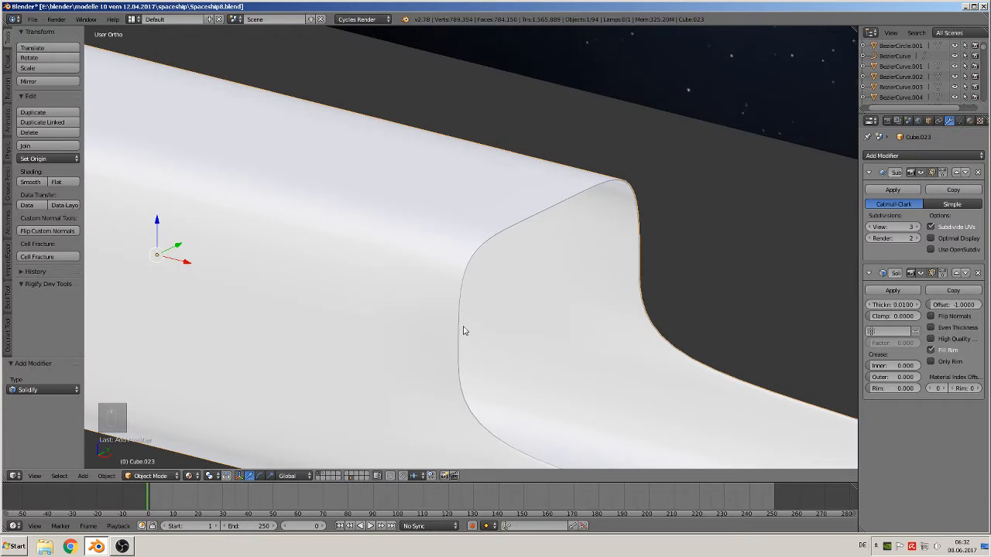
drag(893, 304, 948, 304)
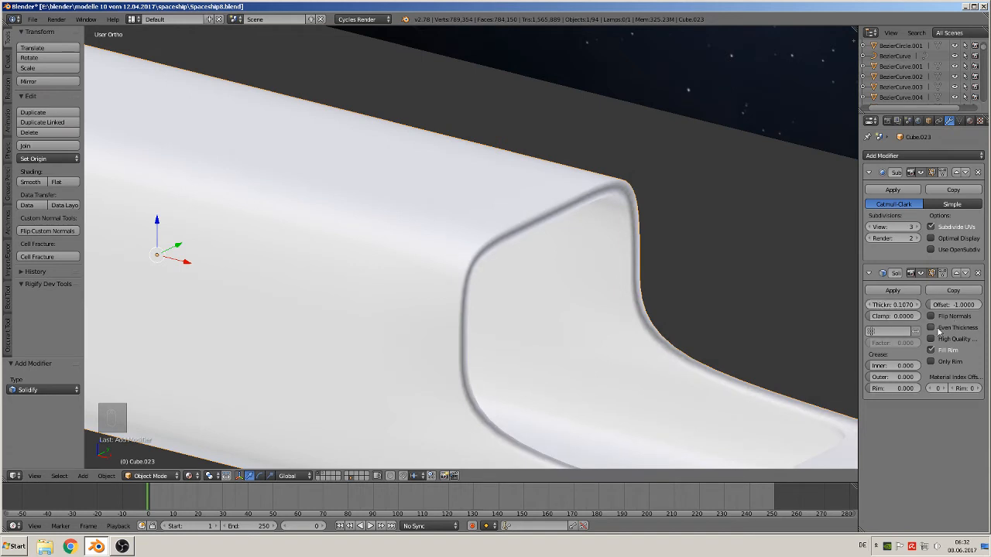
click(934, 329)
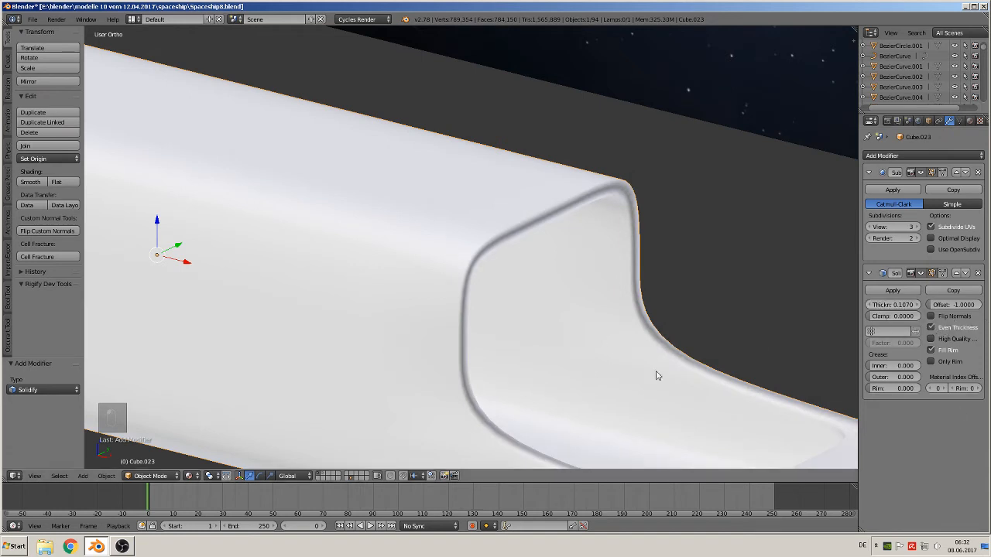
Add an Edge Split modifier to the pod after its Solidify modifier.
scroll(705, 319, down, 3)
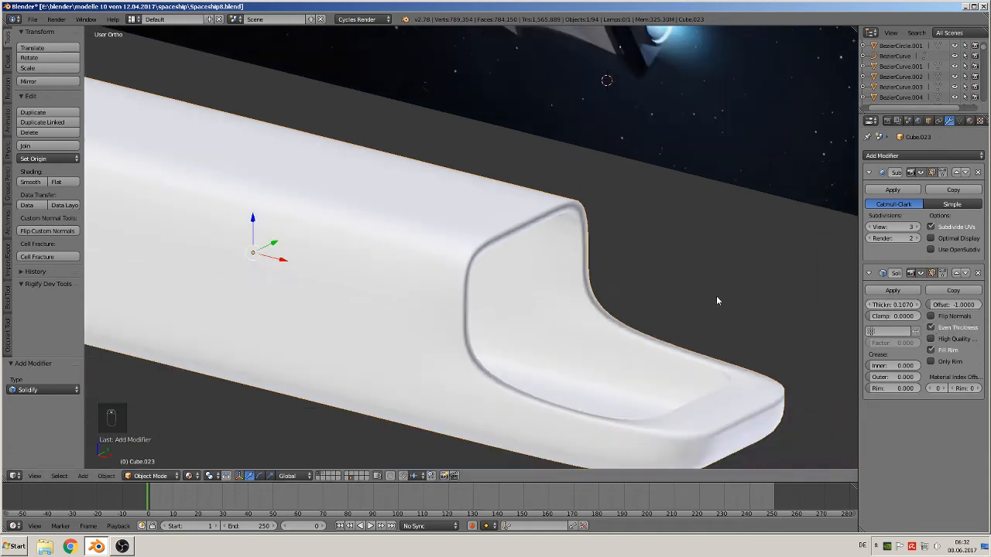
middle_drag(765, 285, 671, 369)
scroll(670, 368, up, 5)
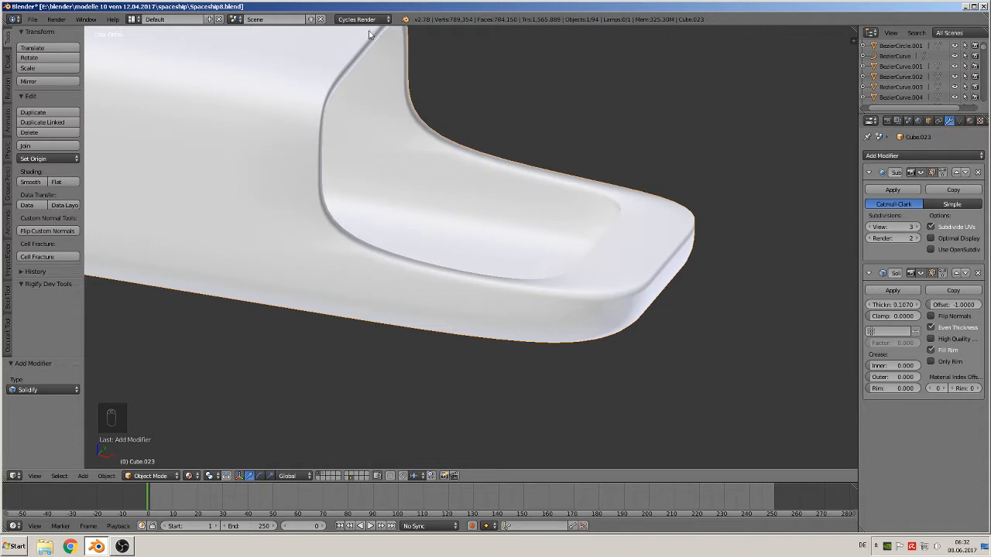
middle_drag(723, 236, 534, 221)
scroll(549, 215, down, 3)
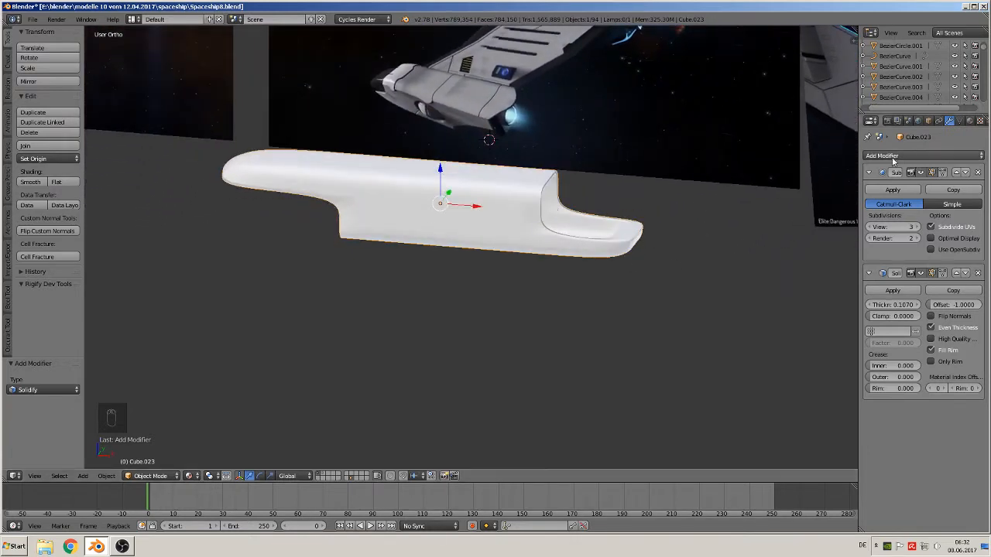
click(893, 158)
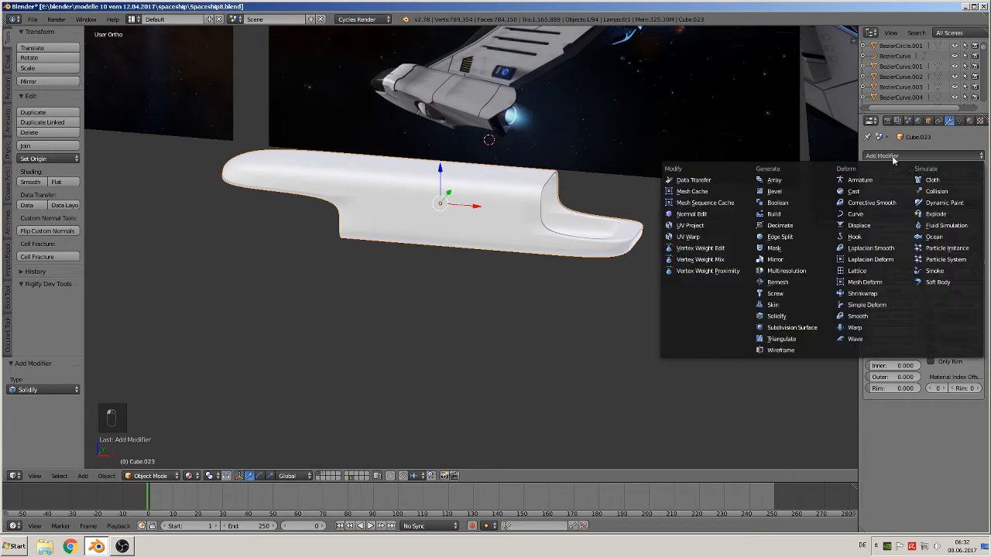
click(803, 239)
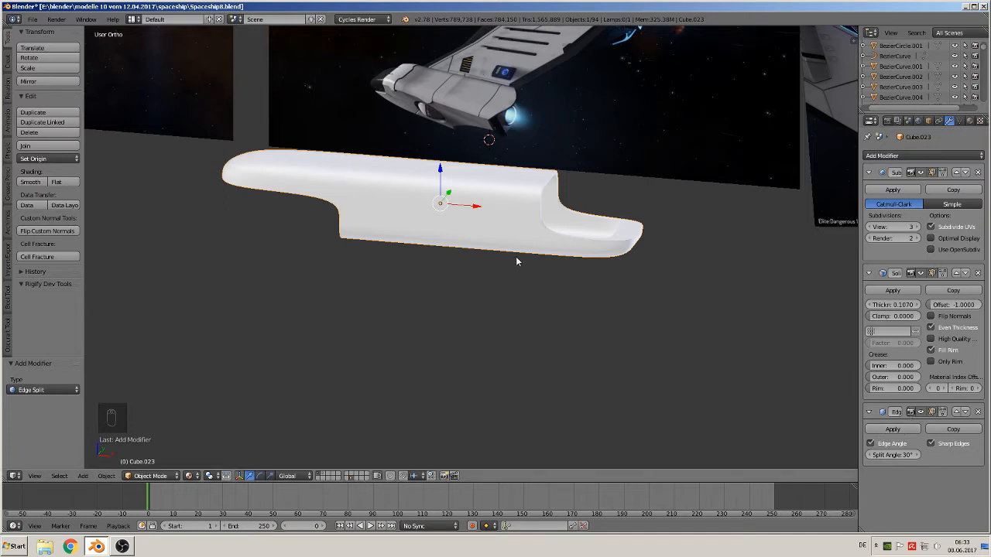
Deselect the pod and try its Subdivision Surface view level at 2 and 1, ending back at 3.
key(Tab)
key(Tab)
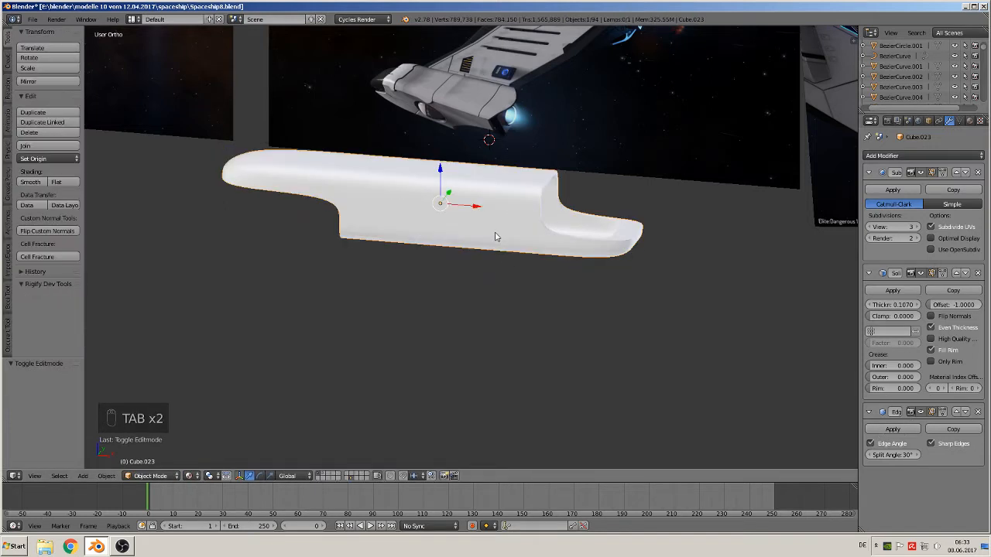
key(a)
key(a)
key(a)
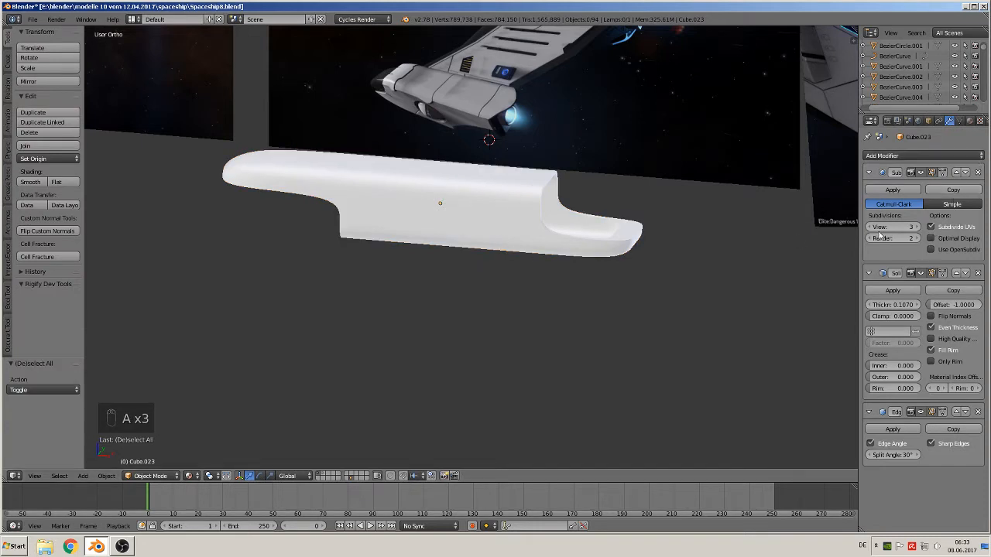
click(871, 227)
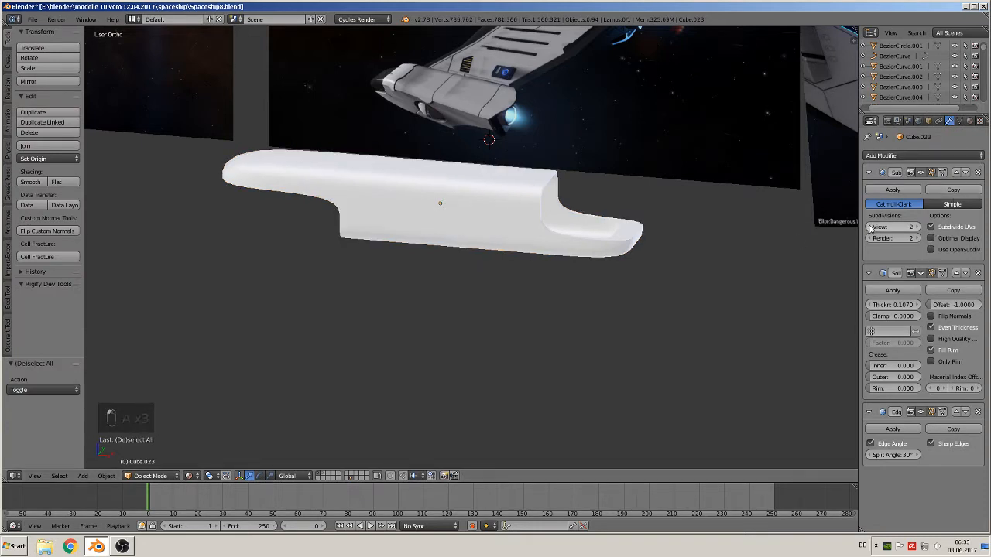
click(871, 228)
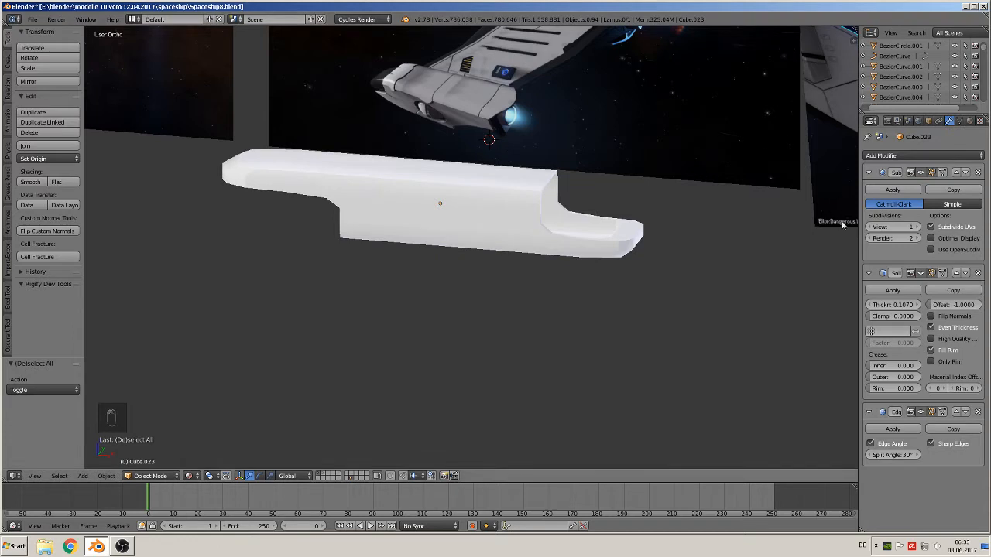
click(921, 228)
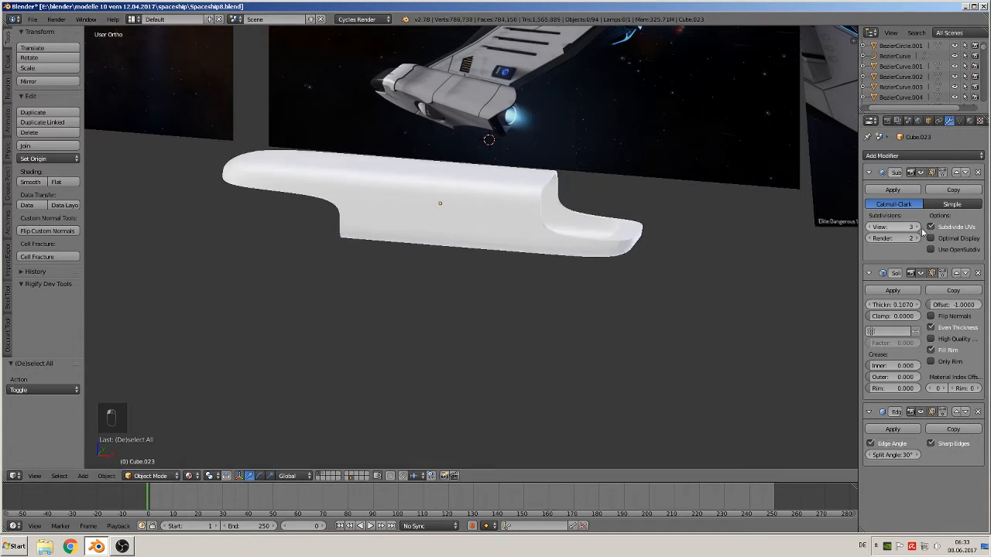
click(921, 228)
In front view, move the pod by -2.978 in X and -0.433 in Z to the free area below the reference images.
scroll(712, 232, down, 3)
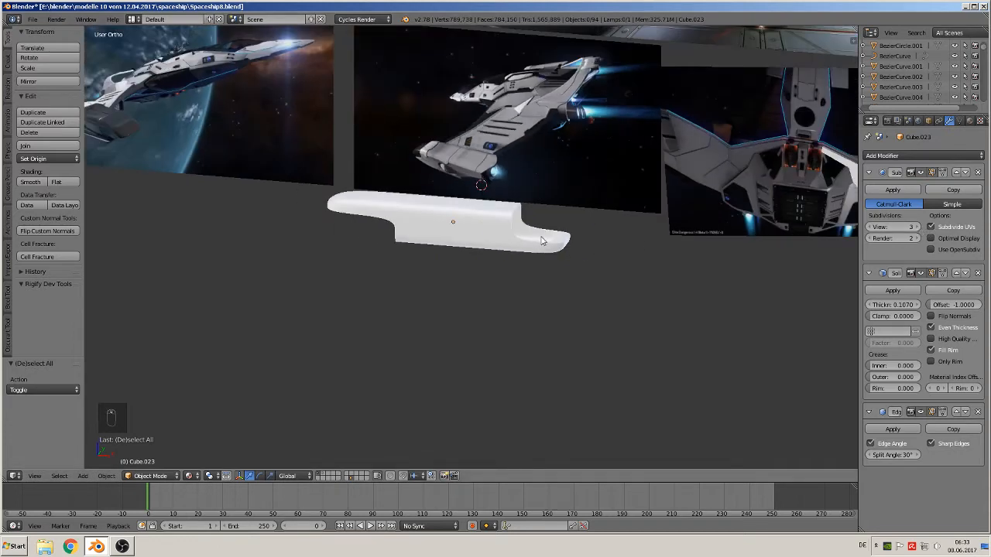
key(KP_1)
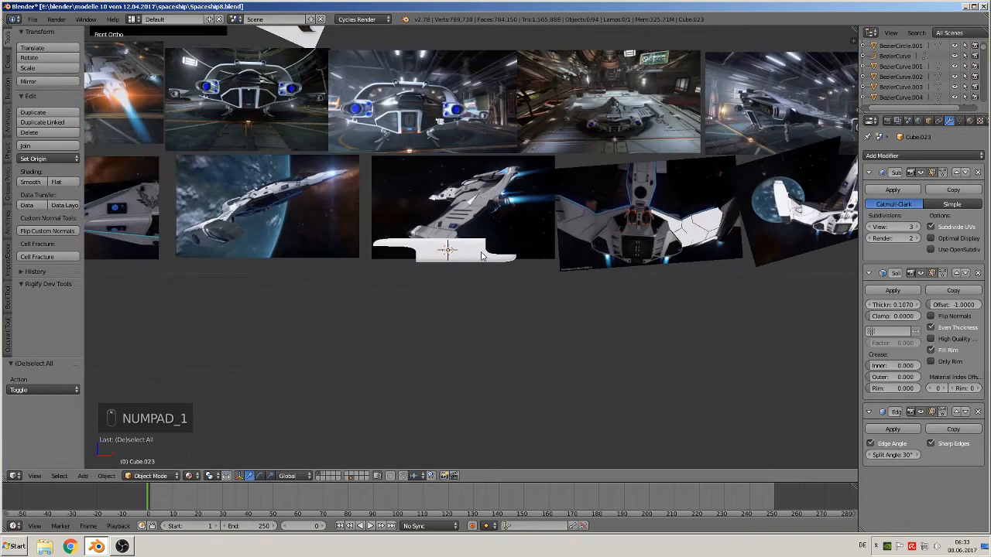
key(Tab)
key(Tab)
scroll(472, 259, down, 2)
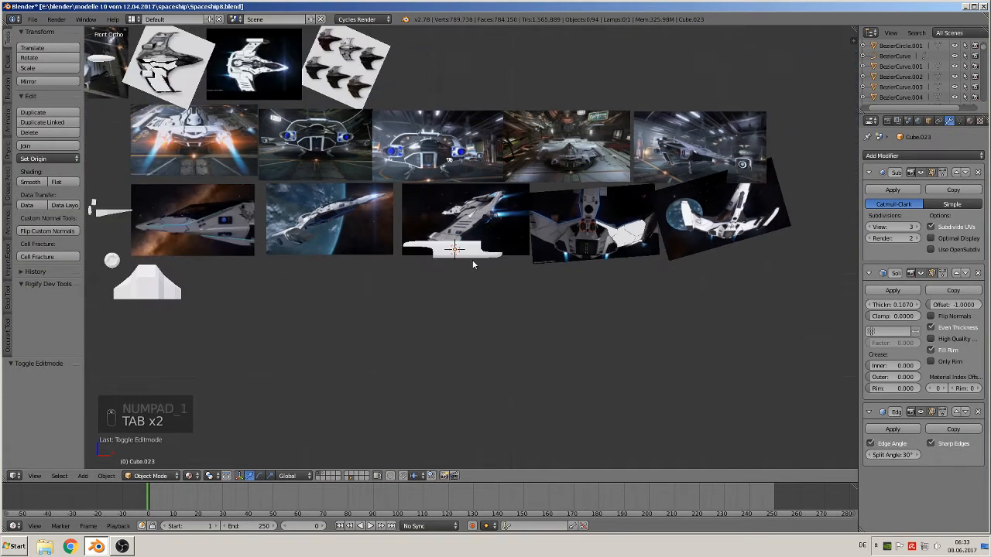
scroll(557, 326, up, 2)
right_click(657, 332)
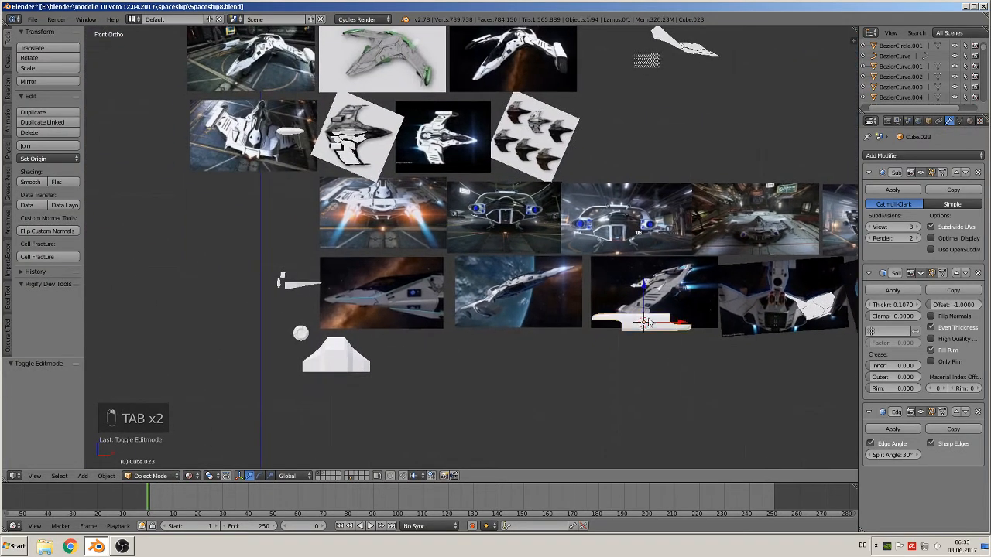
key(g)
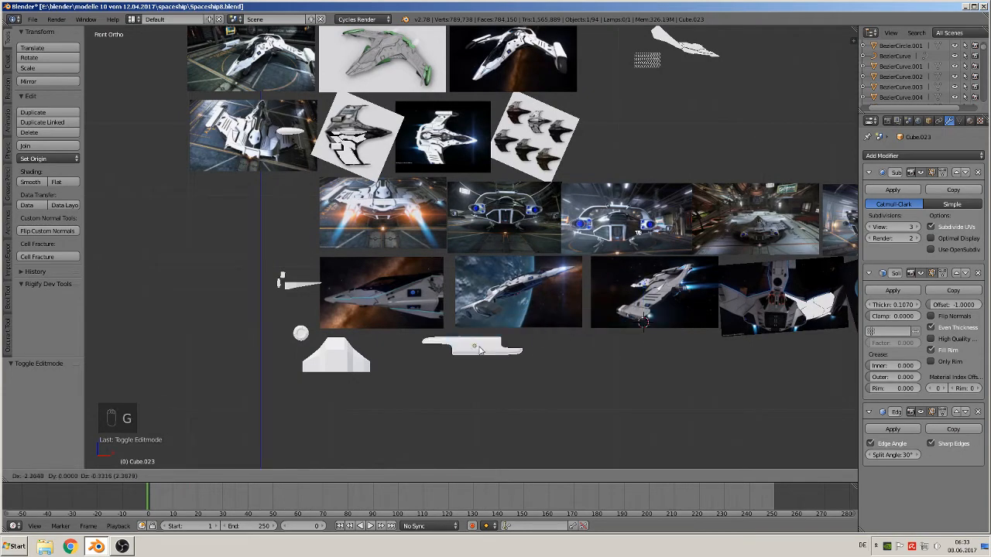
click(436, 354)
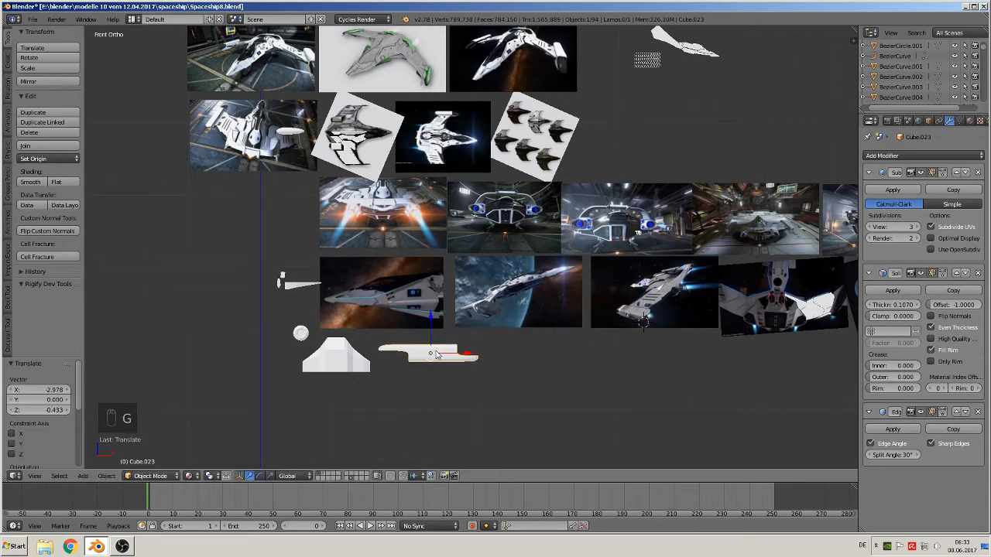
Examine the wingtip pods and their dark open ends in the reference image showing the white ship from the front.
middle_drag(438, 358, 439, 395)
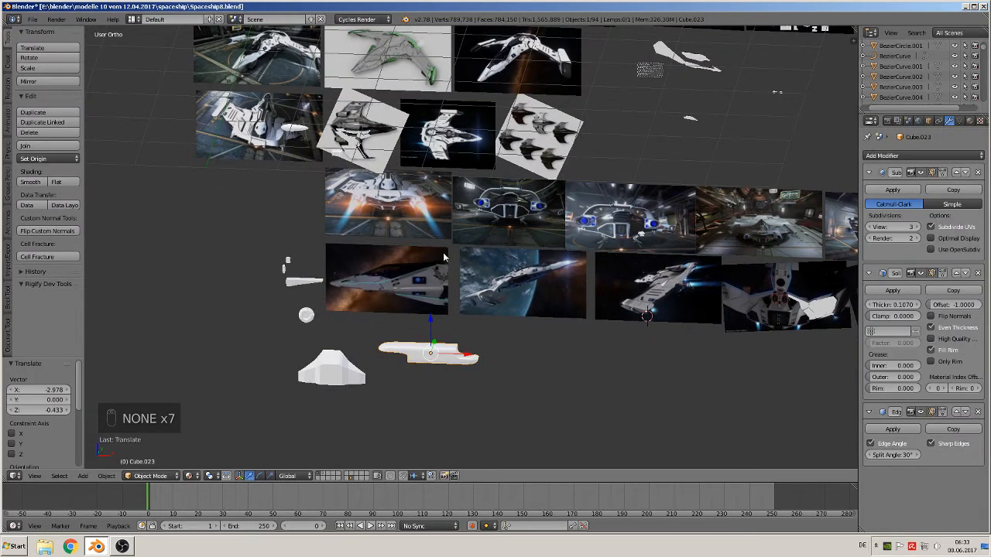
shift+middle_drag(644, 326, 465, 255)
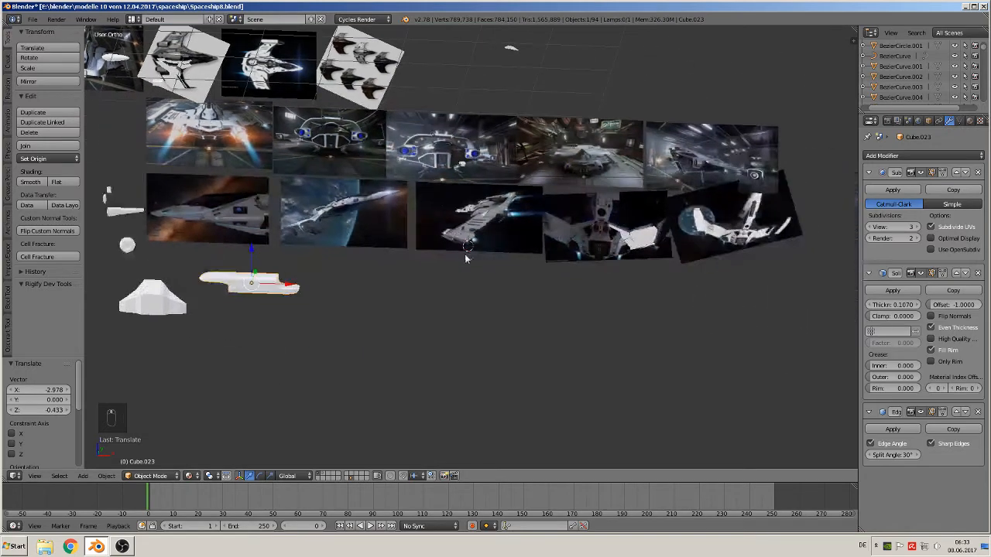
shift+middle_drag(427, 207, 500, 158)
scroll(501, 157, up, 6)
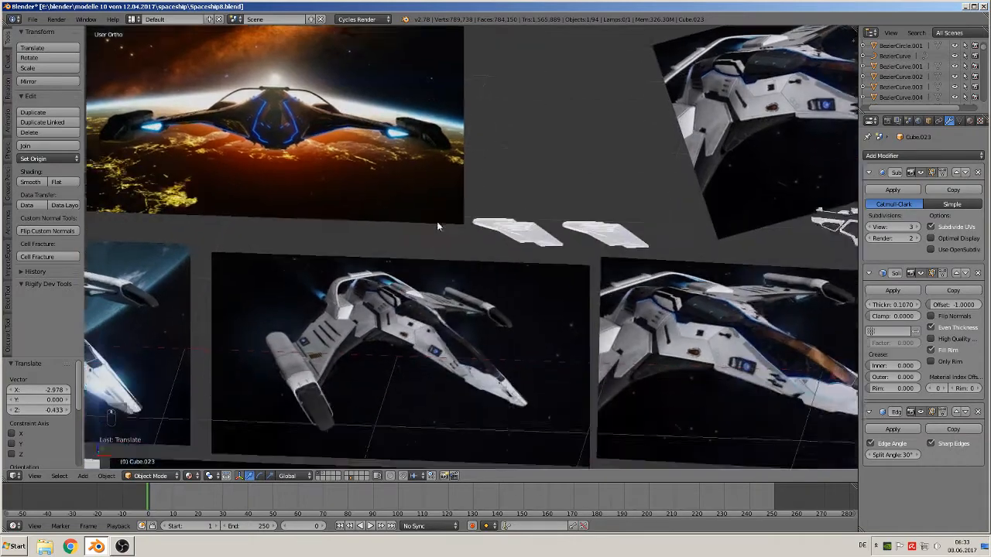
shift+middle_drag(437, 223, 485, 106)
scroll(484, 107, up, 3)
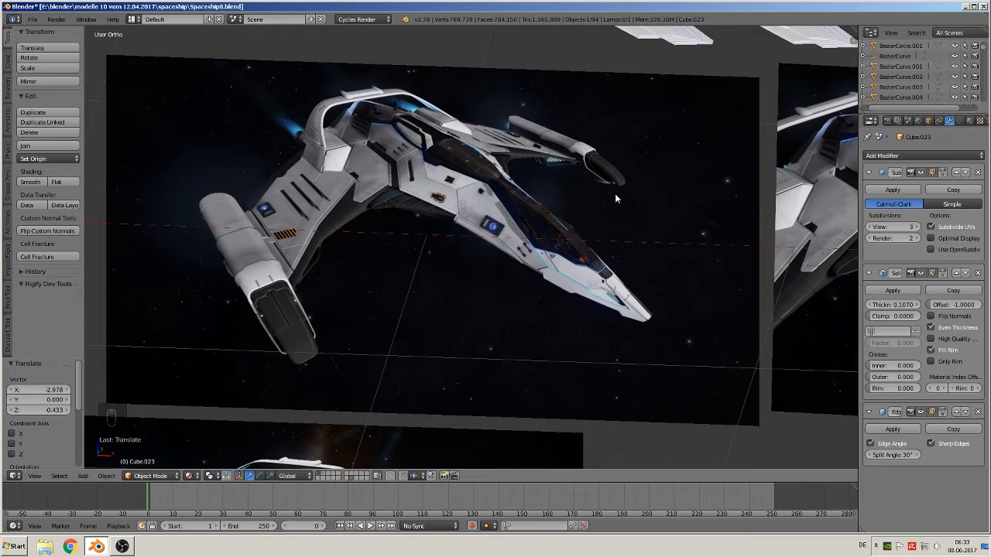
scroll(615, 199, down, 6)
shift+middle_drag(537, 343, 589, 177)
Set the pod's Subdivision Surface view level to 2 and apply both the Subdivision Surface and Solidify modifiers.
scroll(664, 390, up, 3)
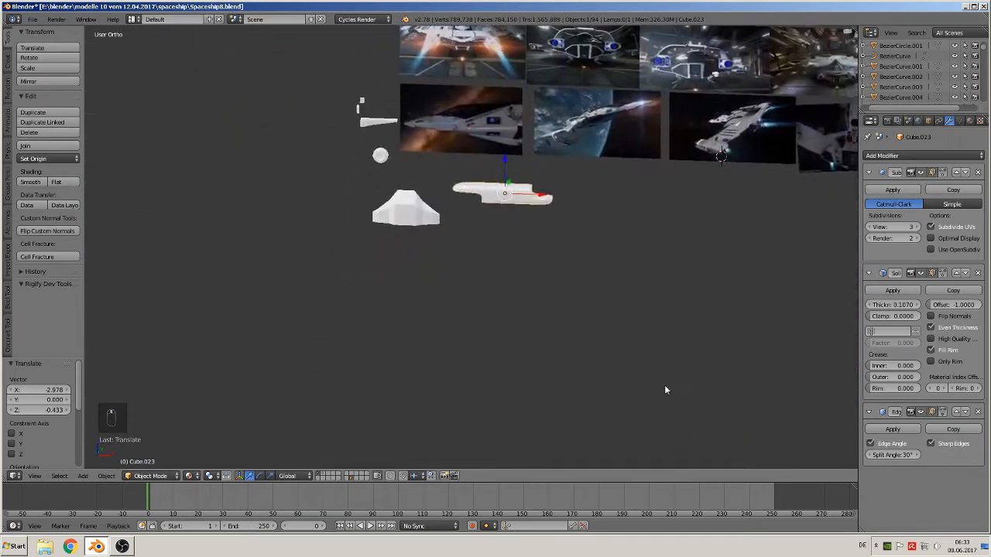
scroll(595, 348, up, 4)
shift+middle_drag(593, 303, 439, 420)
scroll(444, 412, up, 2)
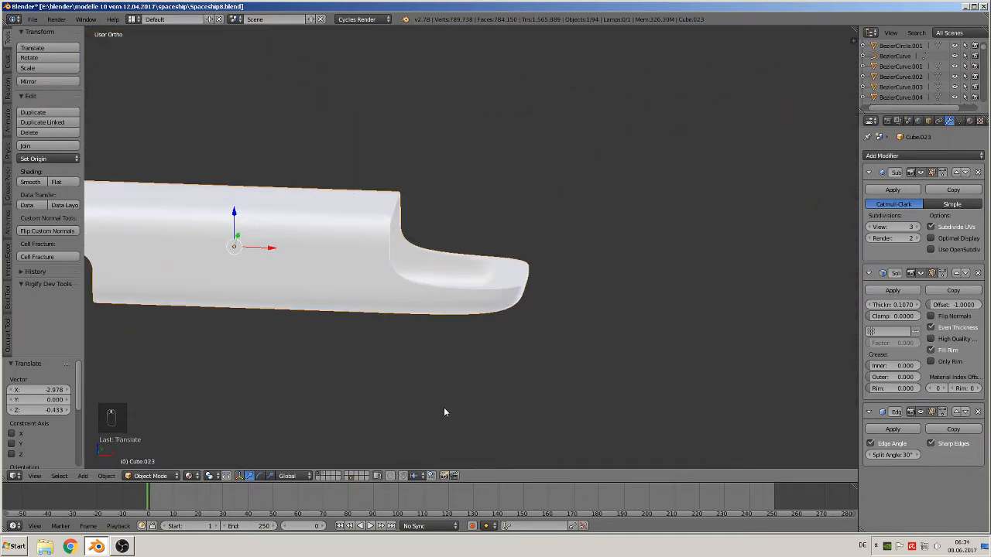
click(871, 226)
mouse_move(646, 339)
middle_down()
mouse_move(604, 328)
mouse_move(721, 314)
mouse_move(708, 296)
middle_up()
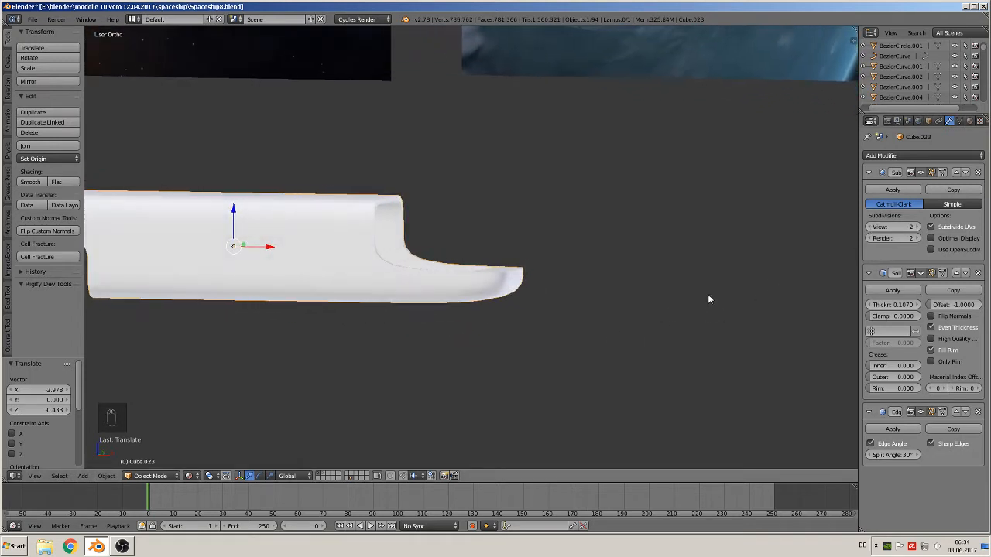
click(903, 191)
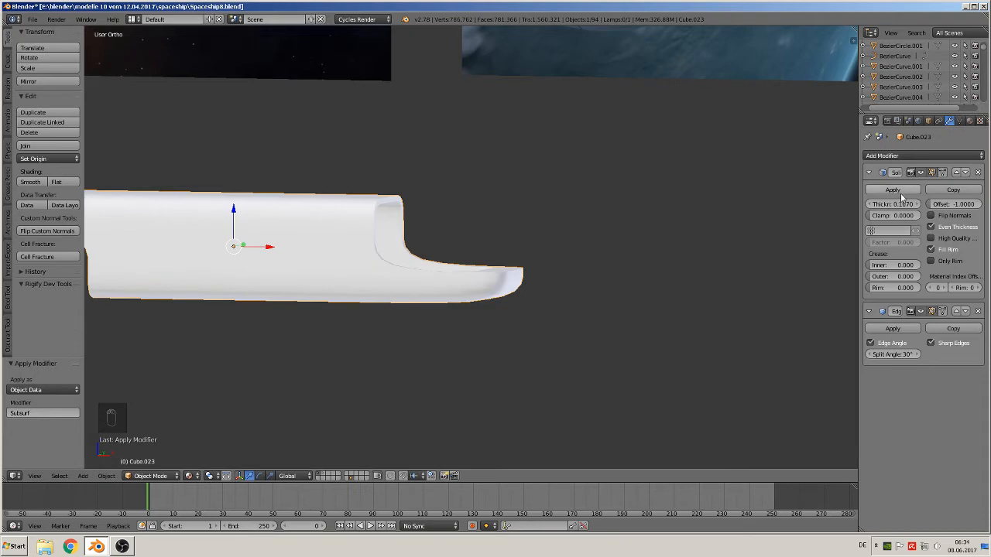
click(900, 191)
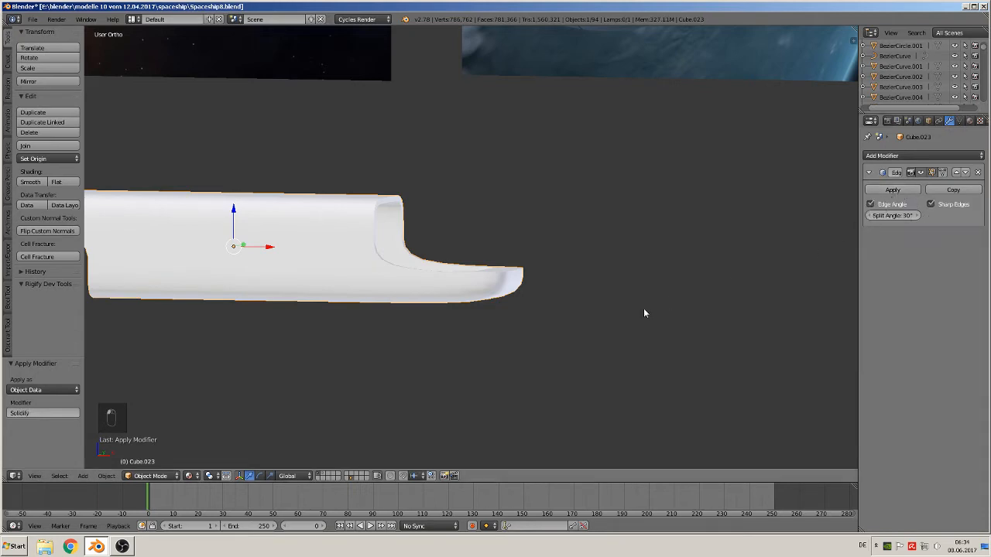
Enter edit mode on the pod and limit selection to visible geometry.
key(Tab)
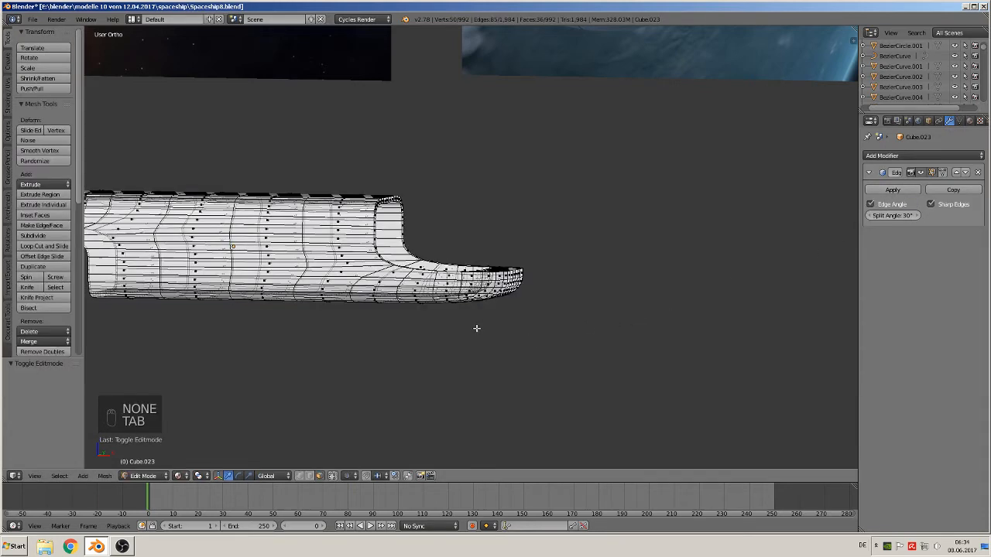
middle_drag(420, 312, 590, 290)
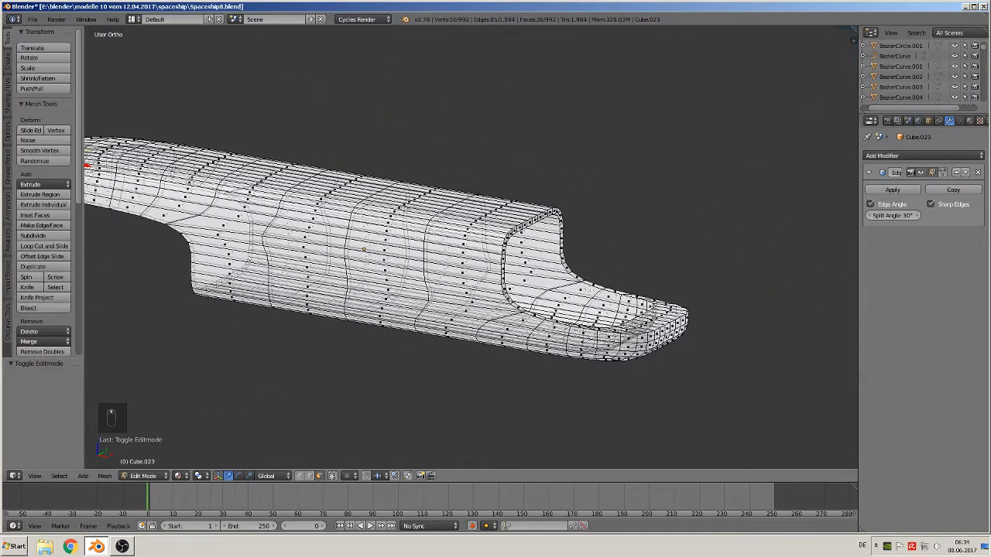
click(332, 475)
scroll(508, 333, up, 4)
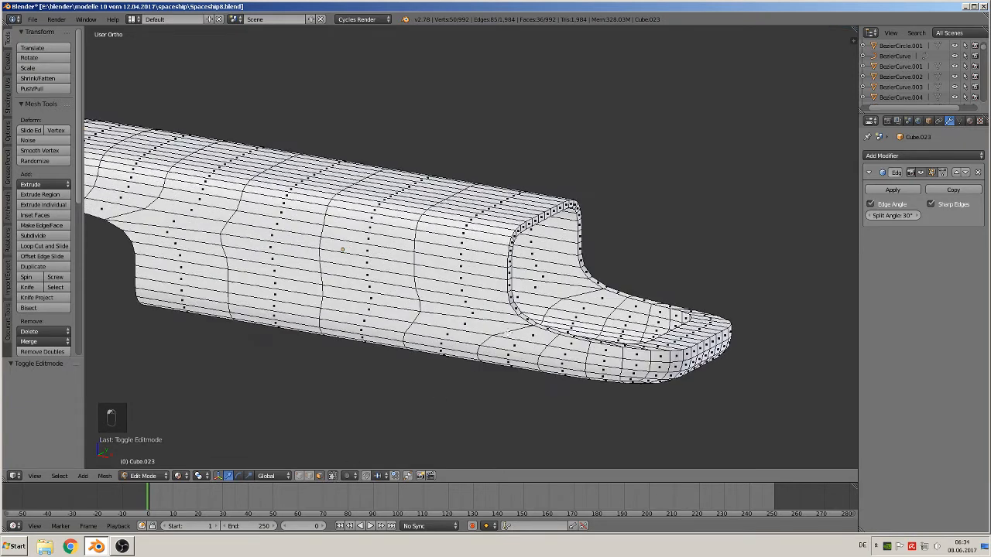
In edge select mode, duplicate the inner edge loop of the pod's cut-away right end and move the copy 0.328 along X.
click(309, 475)
alt+right_click(296, 195)
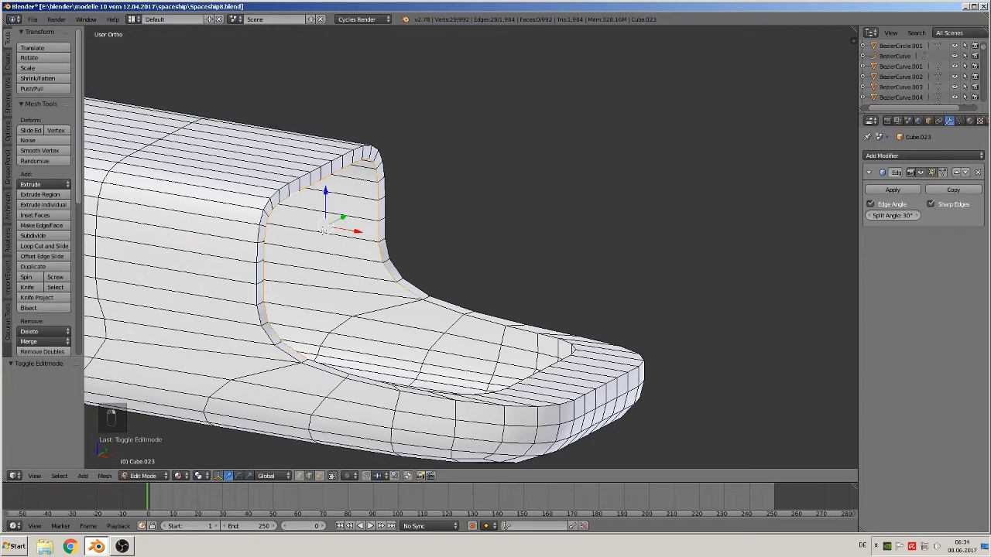
middle_drag(356, 301, 386, 293)
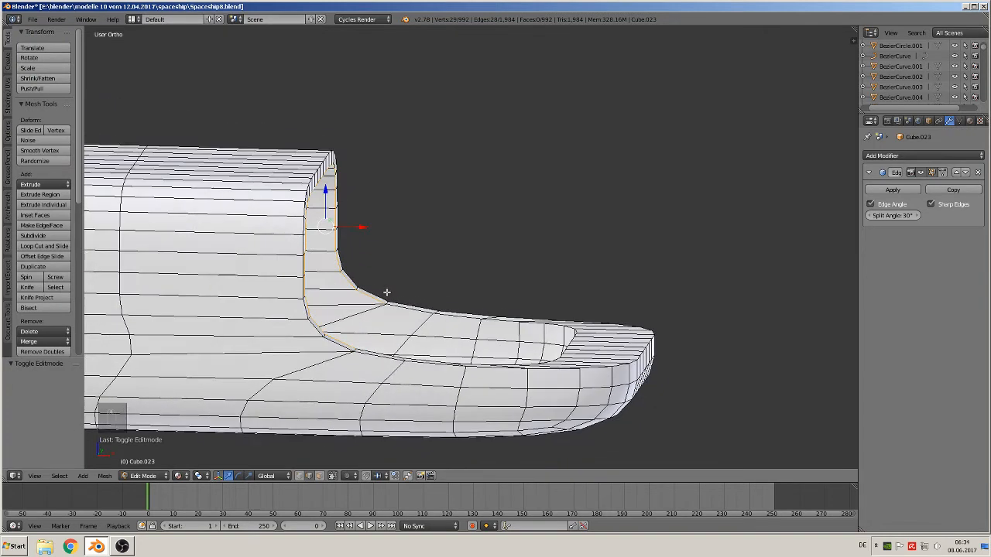
key(shift+d)
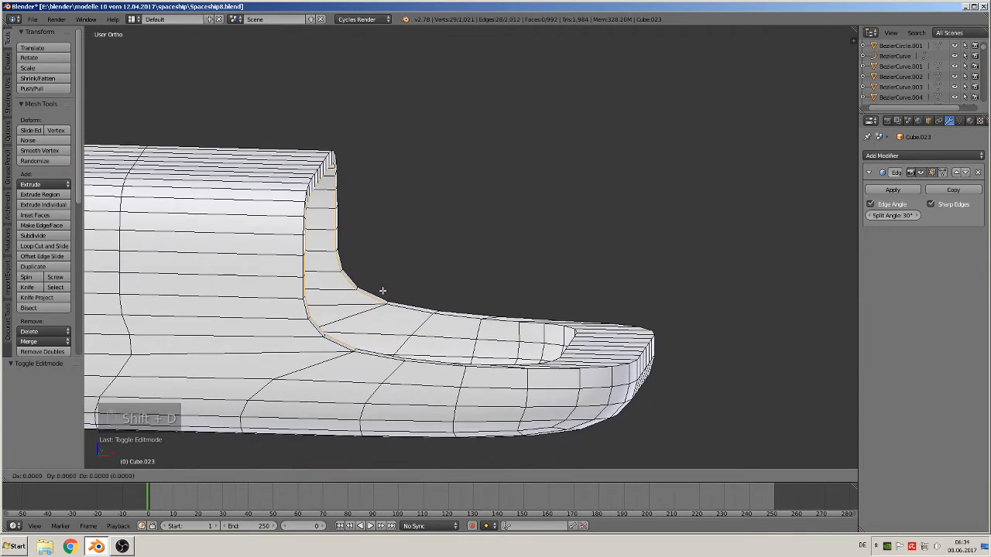
key(x)
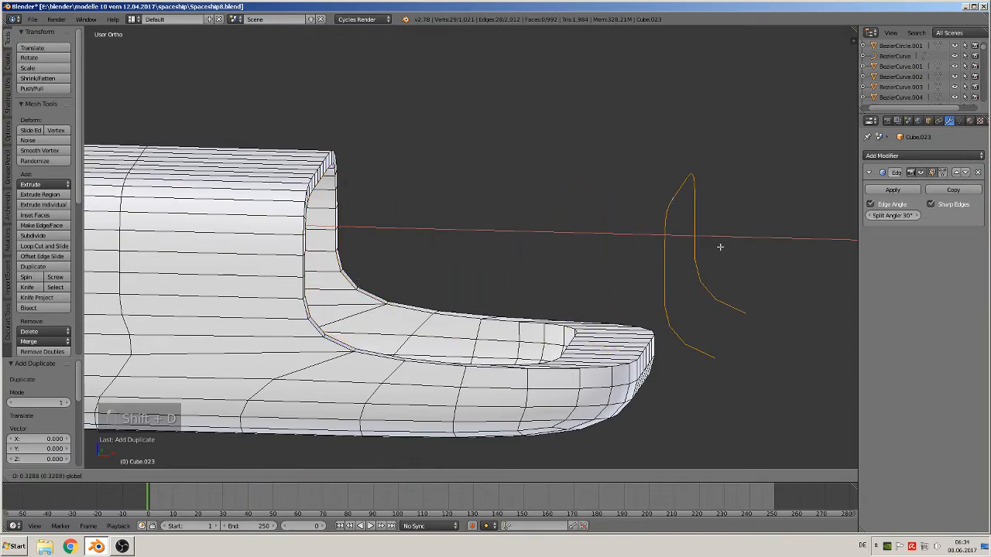
click(719, 245)
middle_drag(719, 246, 707, 307)
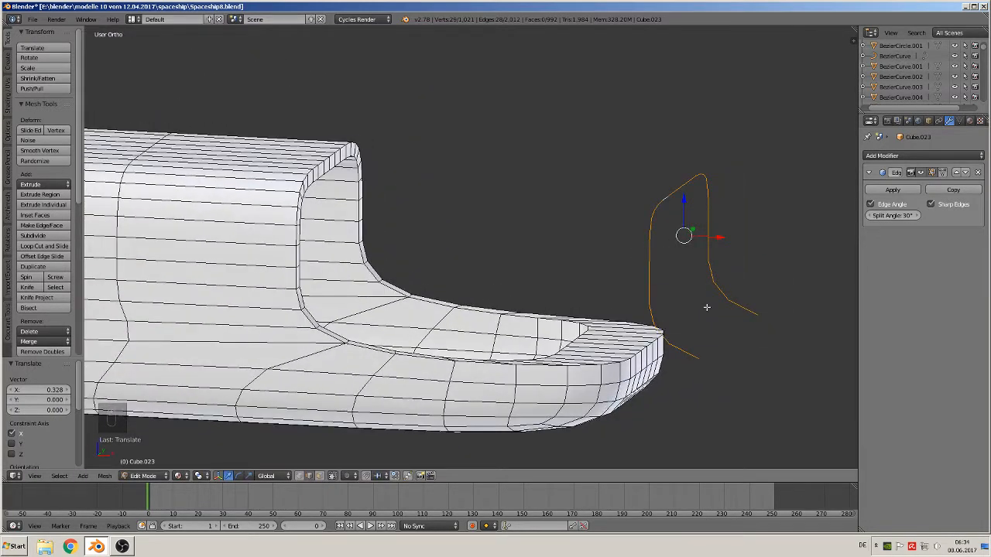
Separate the duplicated edge loop into its own object and leave edit mode.
key(p)
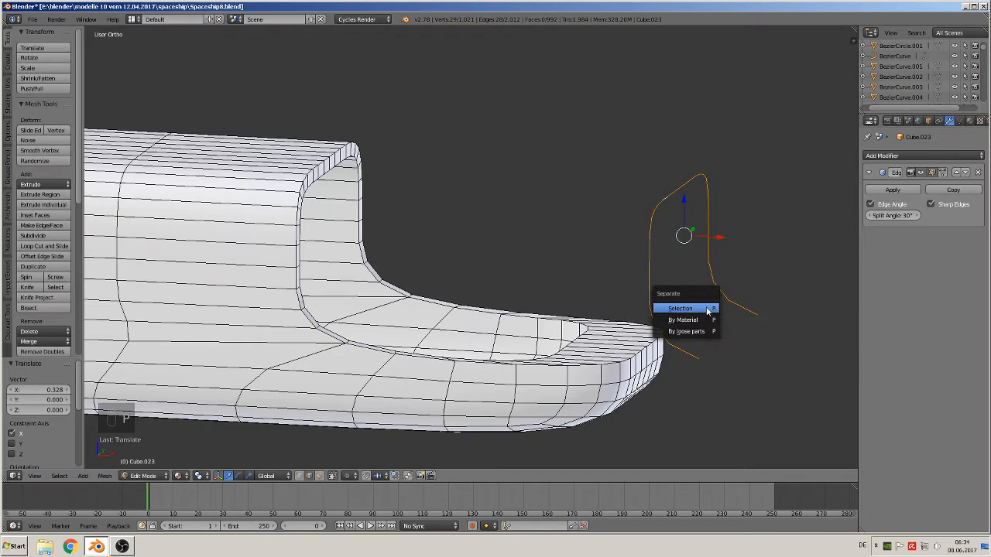
click(707, 307)
key(Tab)
middle_drag(651, 239, 710, 292)
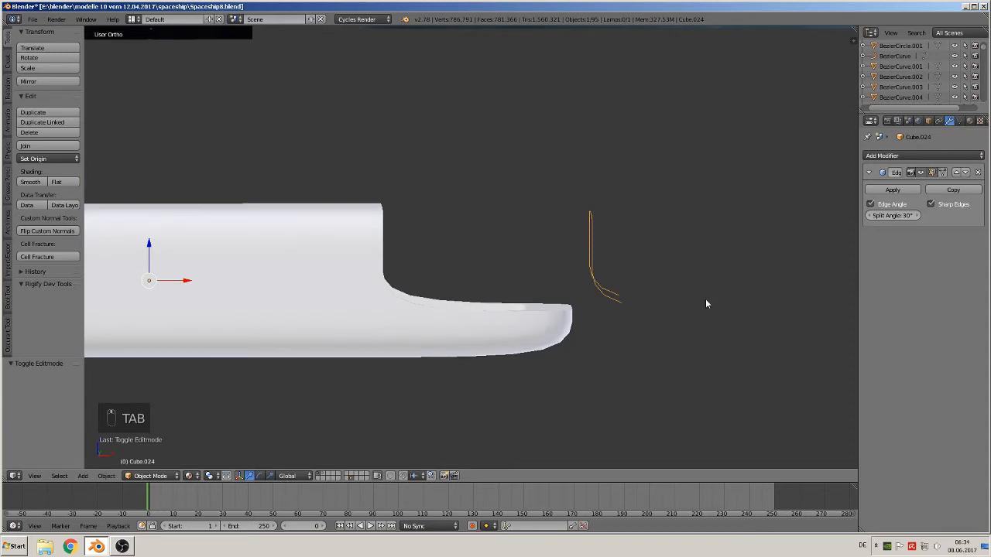
Enter edit mode on the separated edge loop and select the whole loop.
scroll(701, 302, up, 2)
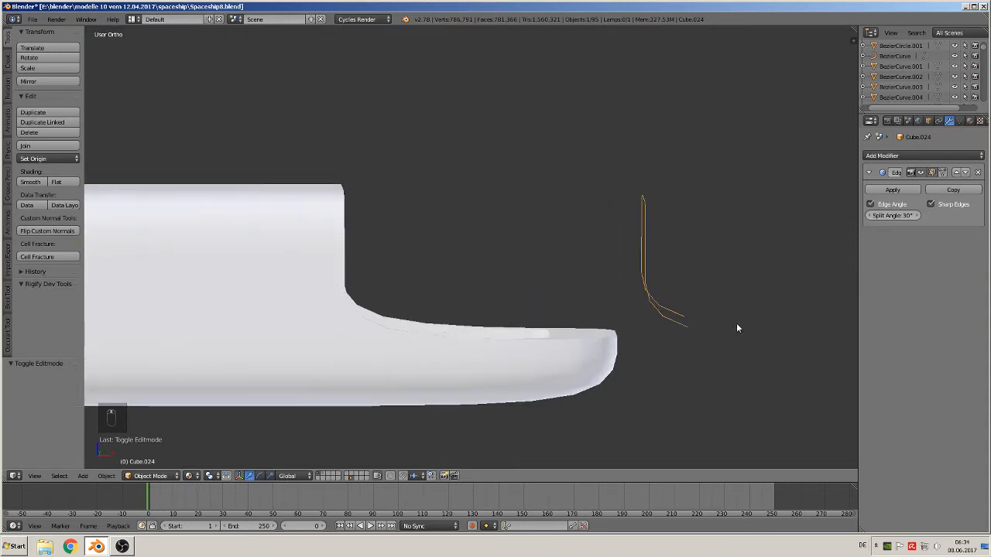
key(Tab)
right_click(652, 297)
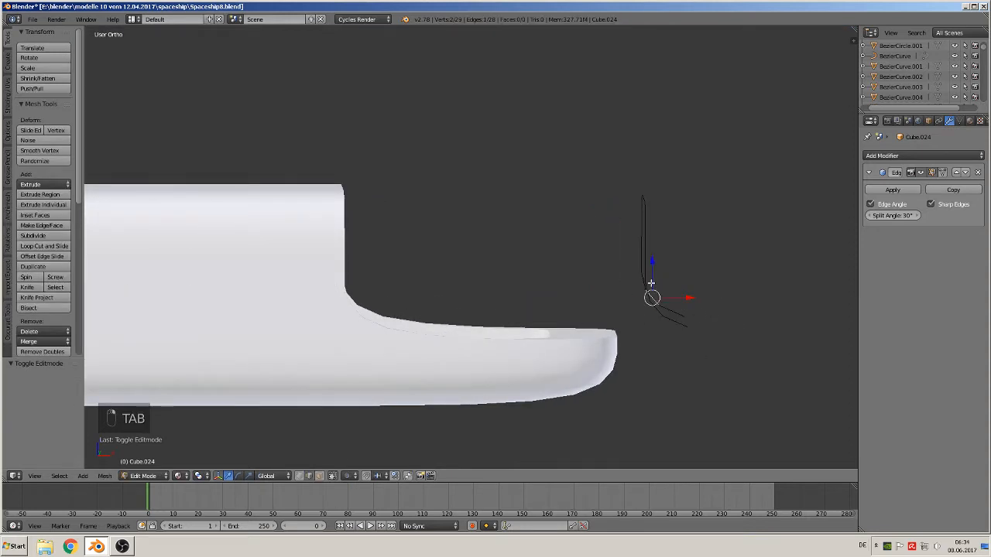
key(a)
key(a)
key(a)
key(a)
key(s)
key(x)
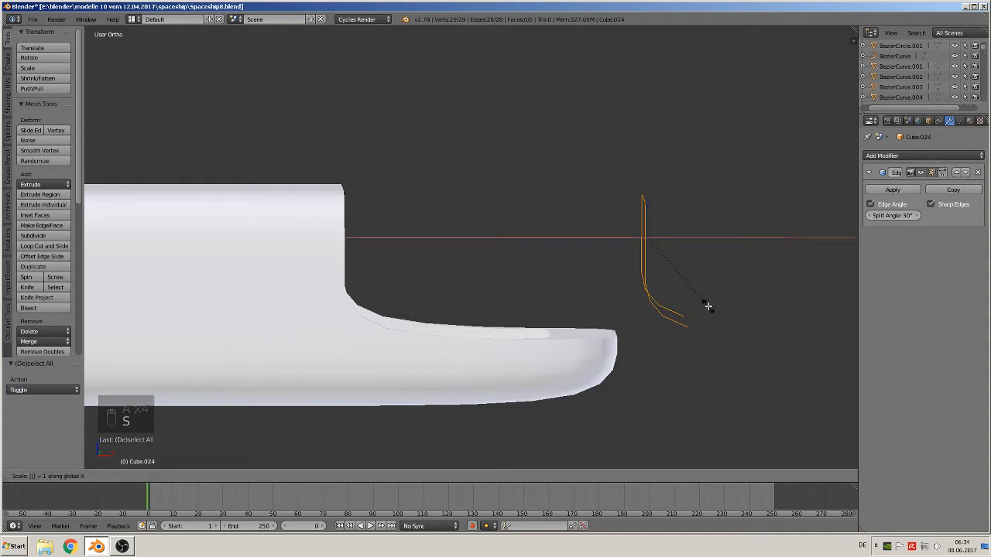
text(sx)
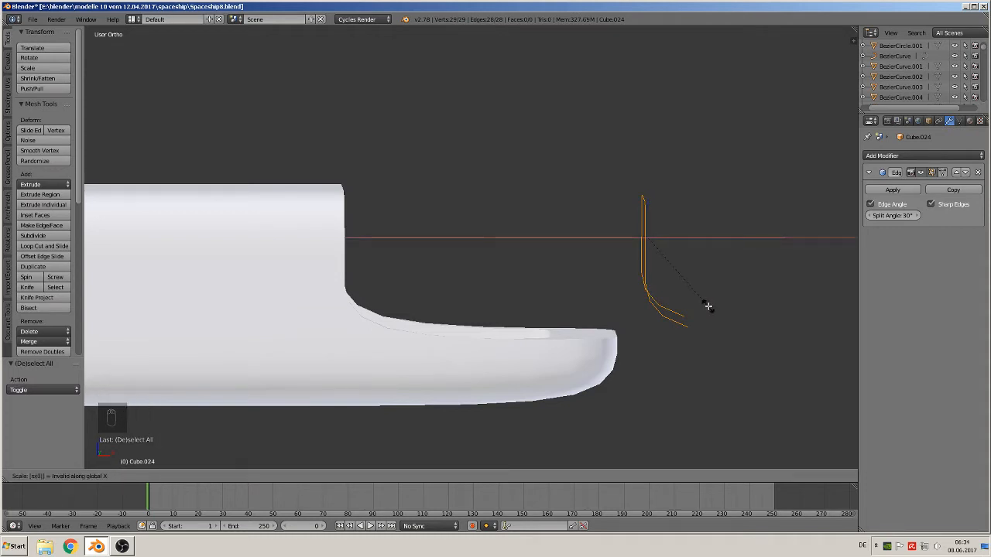
key(Escape)
Flatten the whole edge loop by scaling it to 0 along X.
text(sx0)
key(Return)
scroll(679, 312, down, 1)
middle_drag(679, 312, 618, 327)
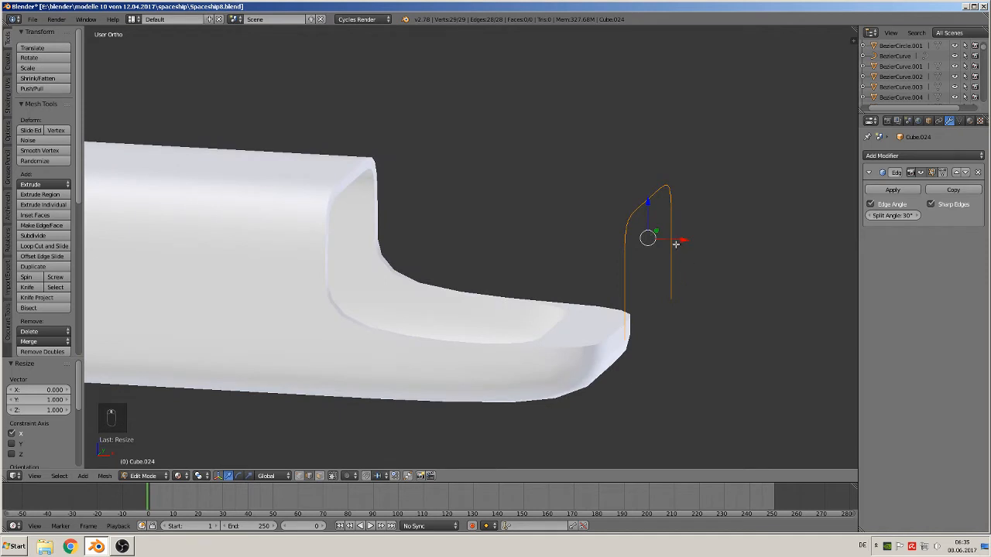
Switch the flattened loop's editing to vertex select mode.
scroll(644, 271, up, 2)
key(Tab)
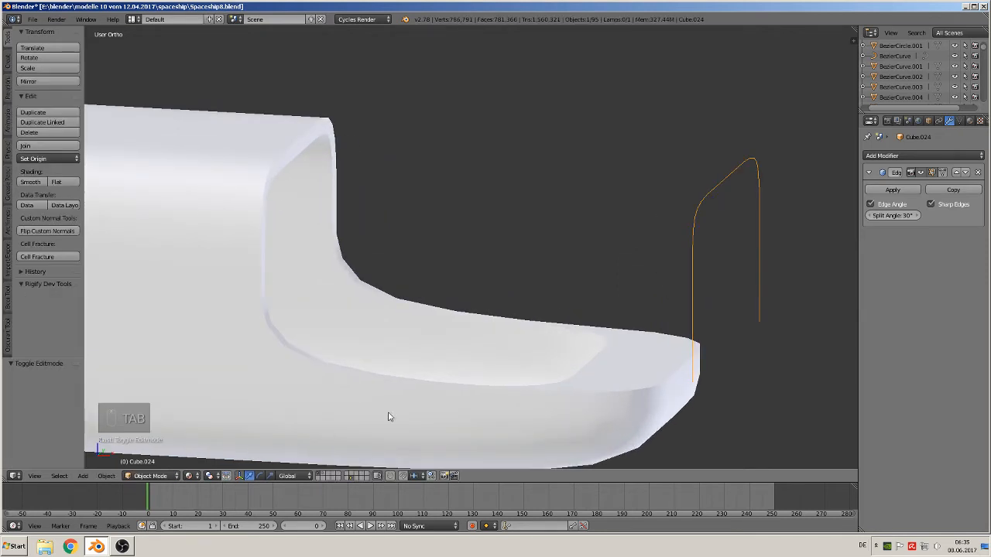
key(Tab)
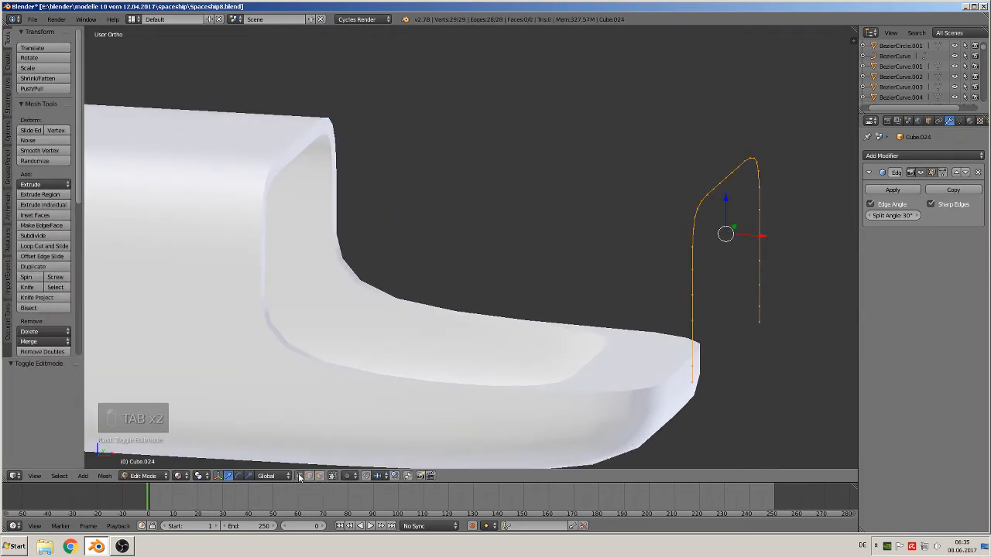
scroll(683, 316, down, 3)
scroll(687, 315, up, 1)
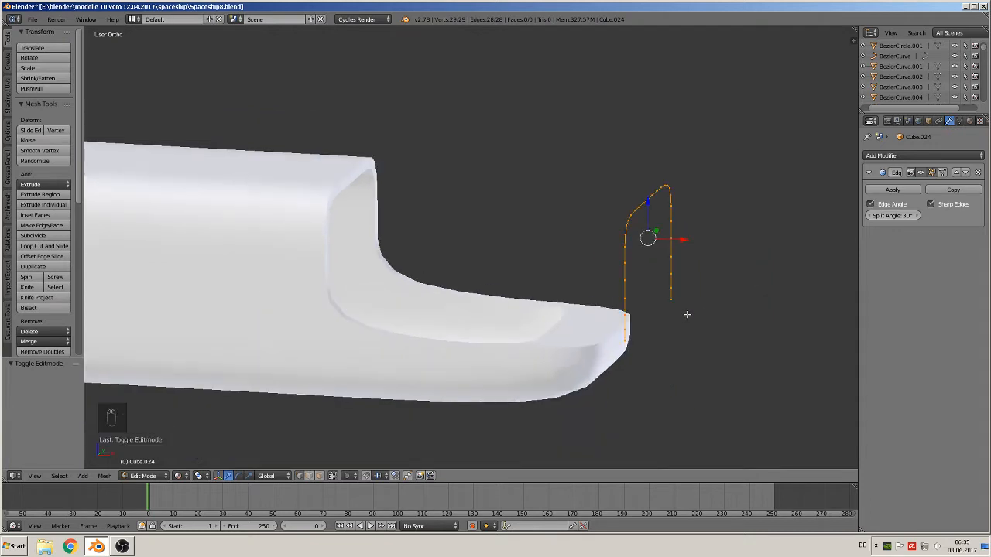
In object mode, duplicate the flattened loop, move the copy 0.221 along X and set its origin to its geometry.
scroll(687, 314, down, 1)
key(Tab)
scroll(691, 310, down, 2)
key(Tab)
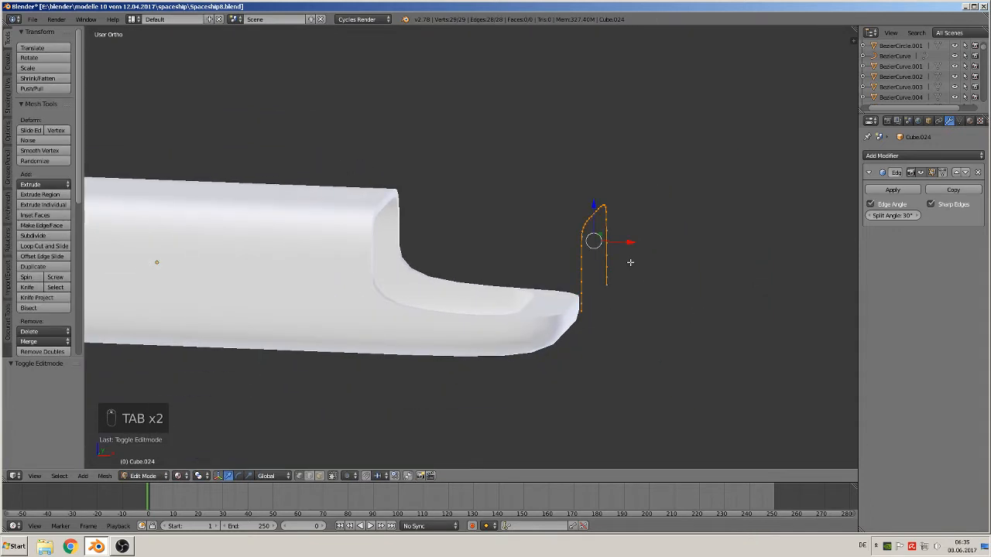
key(Tab)
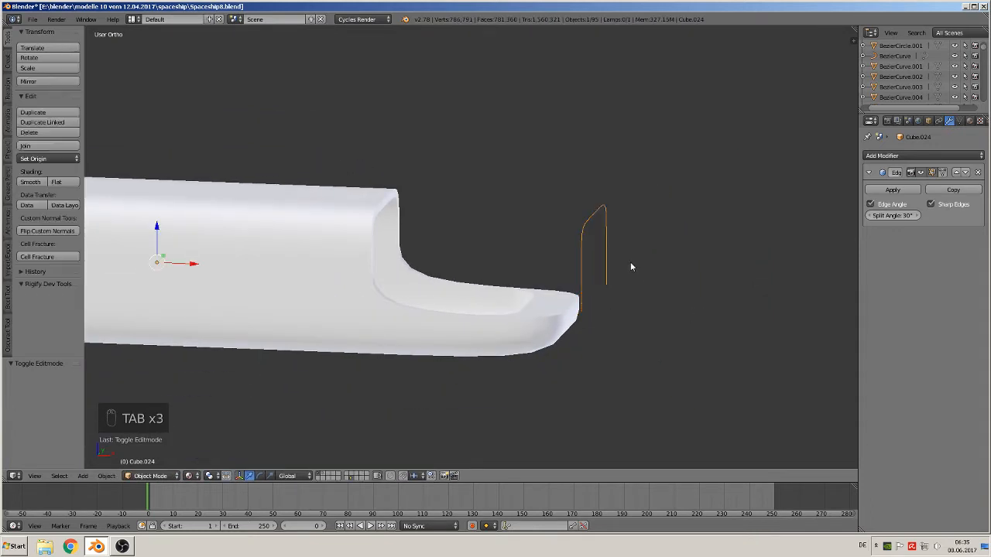
key(shift+d)
right_click(630, 264)
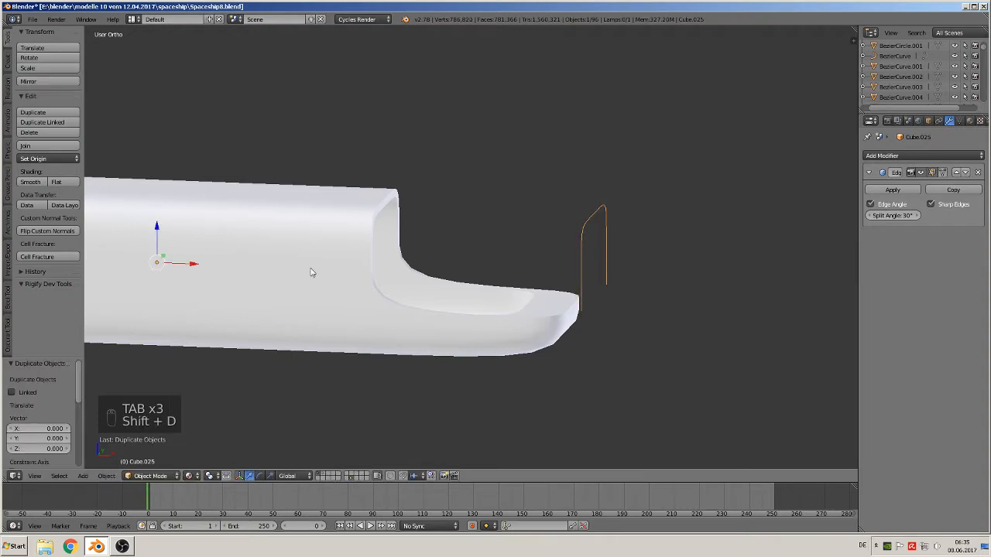
drag(180, 264, 320, 268)
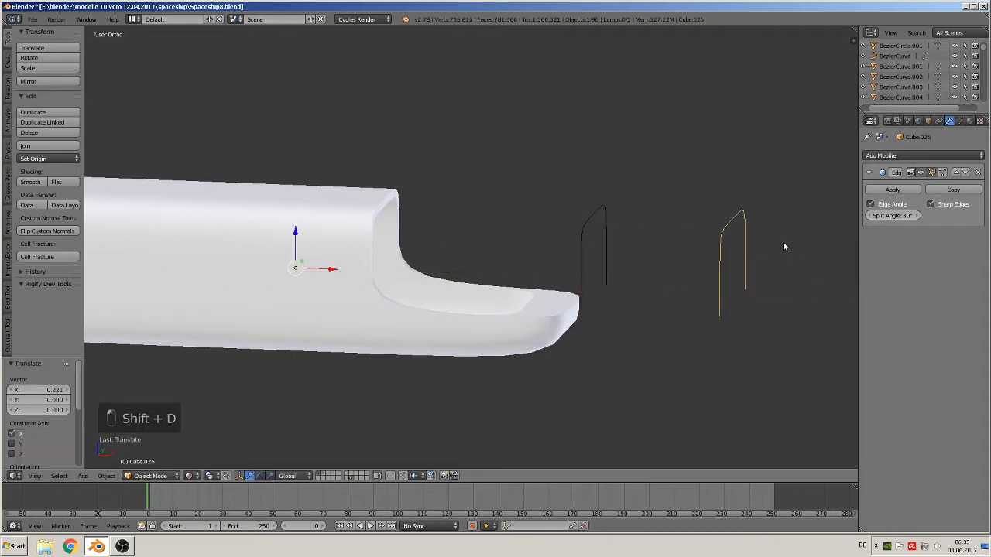
click(40, 160)
click(48, 185)
In edit mode, extrude the copied loop 0.326 along X.
shift+middle_drag(625, 284, 331, 278)
scroll(447, 267, up, 1)
key(Tab)
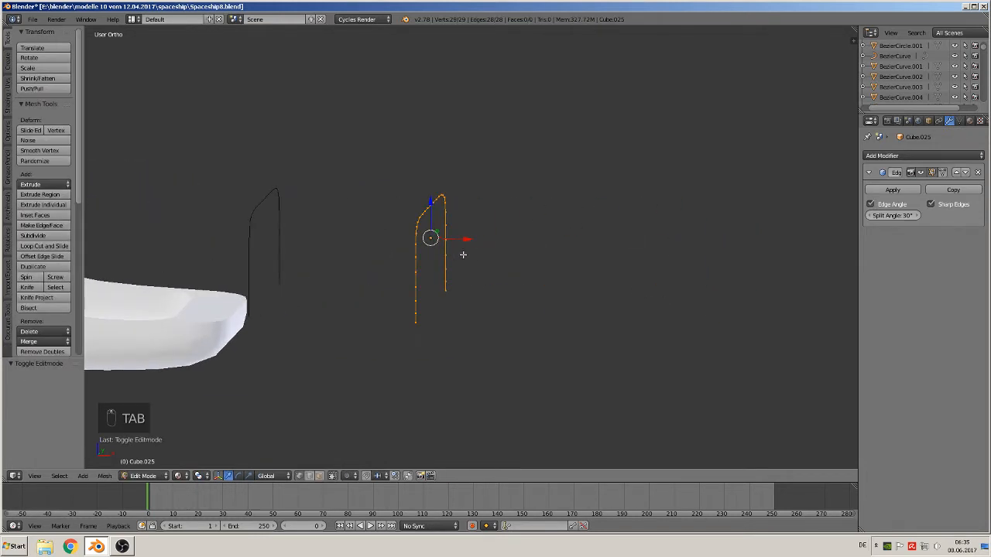
key(e)
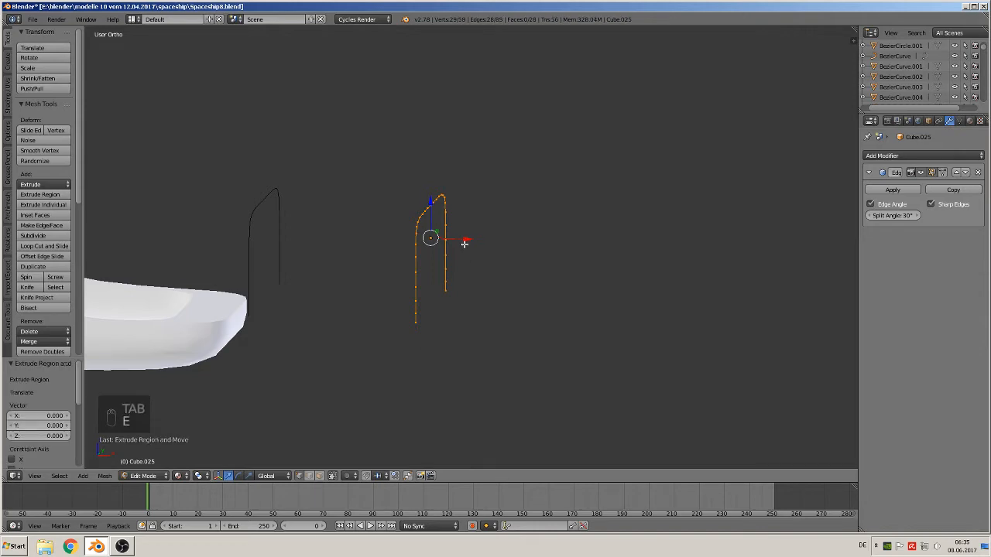
click(705, 262)
scroll(697, 263, down, 8)
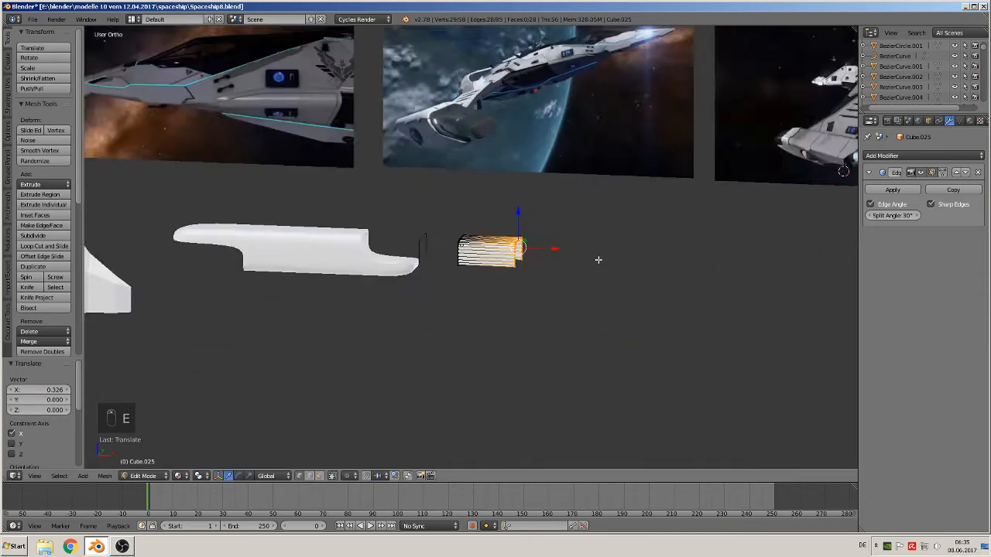
Try to move the extruded end loop along Z and undo the move.
scroll(504, 217, up, 2)
scroll(496, 202, up, 3)
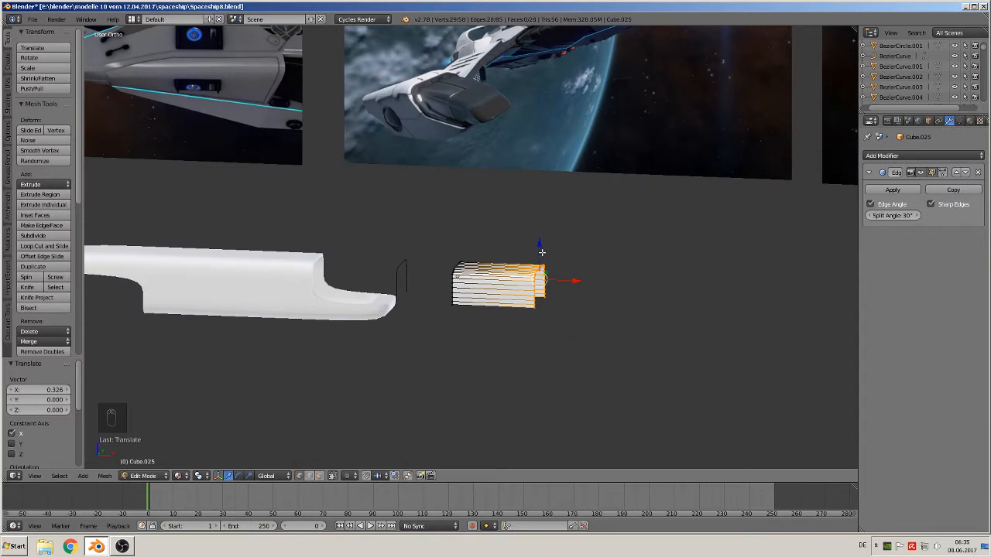
key(g)
key(z)
click(544, 251)
key(ctrl+z)
Scale the extruded end loop to 0.672 along Z and move it -0.035 along Z.
key(s)
key(z)
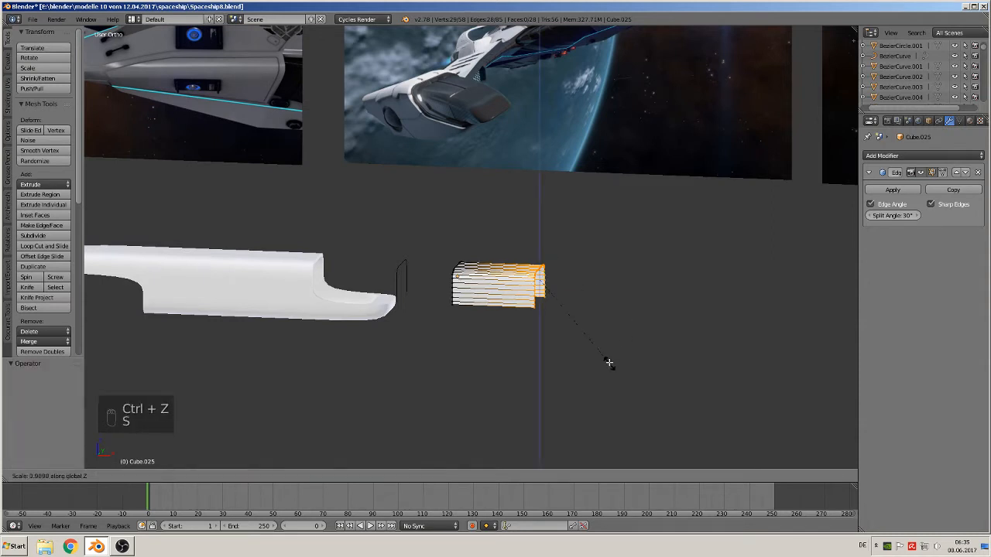
click(588, 336)
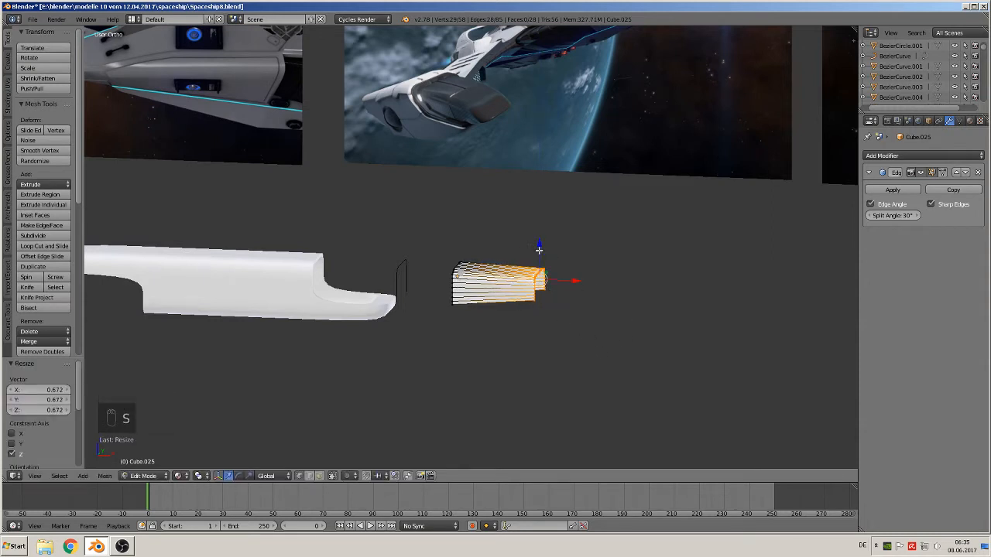
key(g)
key(z)
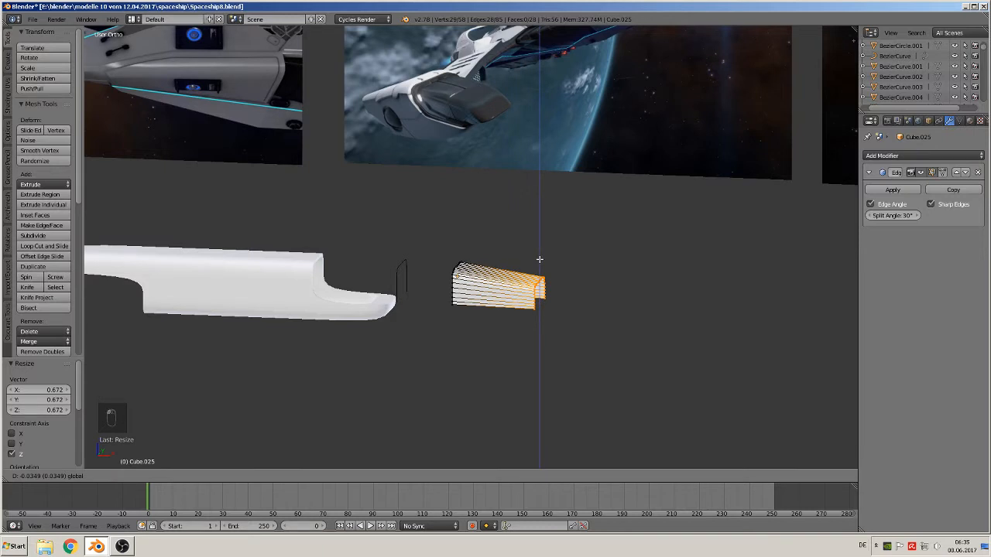
click(539, 259)
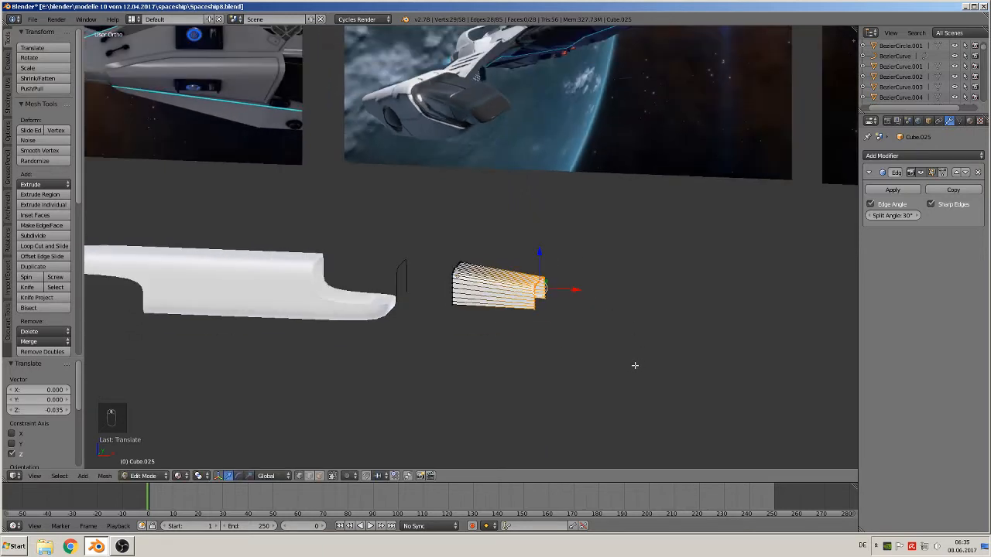
Extrude the tapered end loop another 0.091 along X.
key(e)
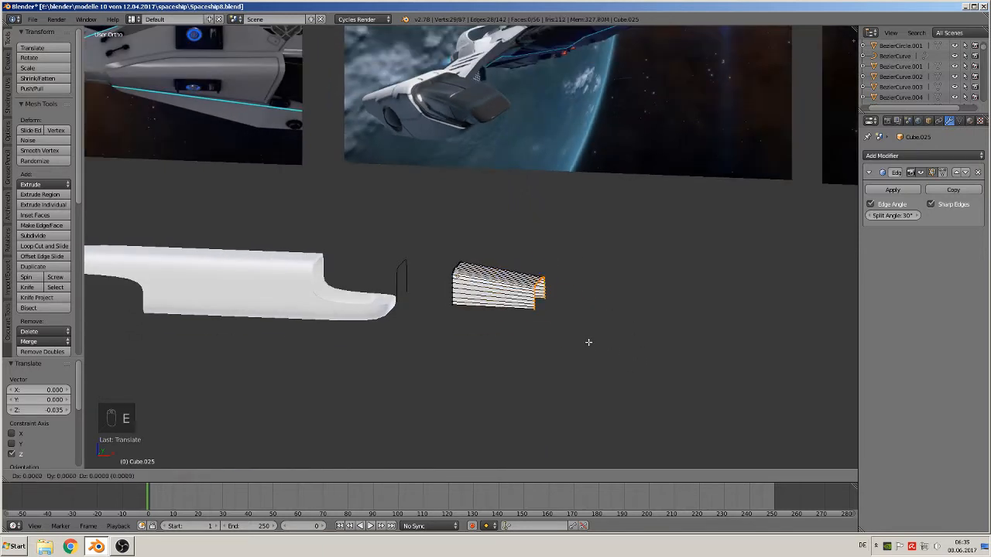
right_click(589, 343)
key(e)
click(594, 294)
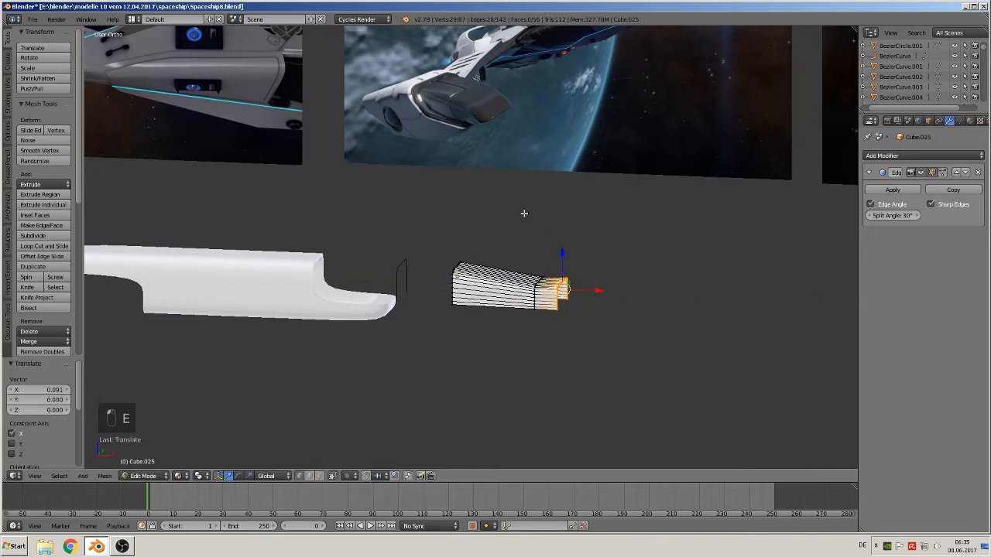
Slant the insert's new end loop by rotating it -26.137° about the Y axis.
scroll(634, 385, up, 2)
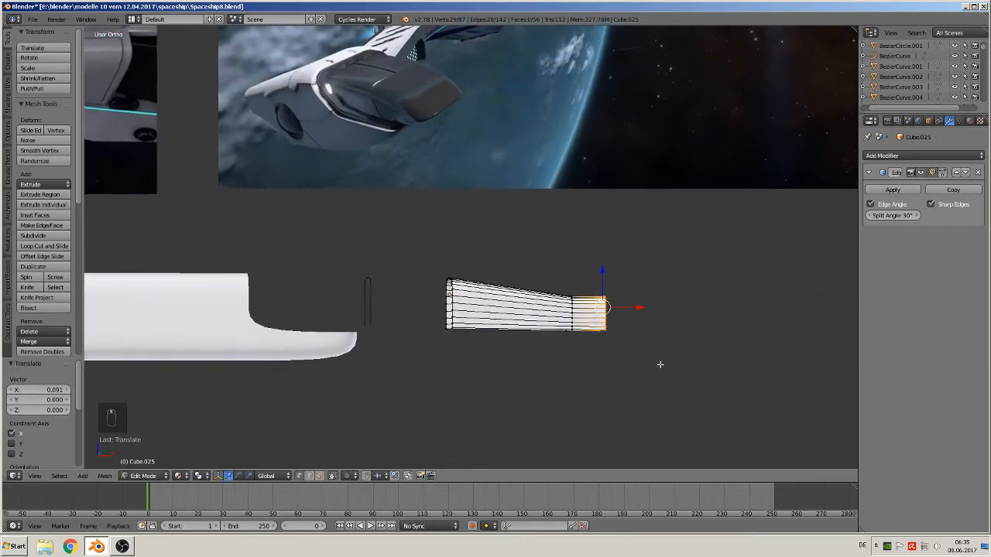
key(r)
key(y)
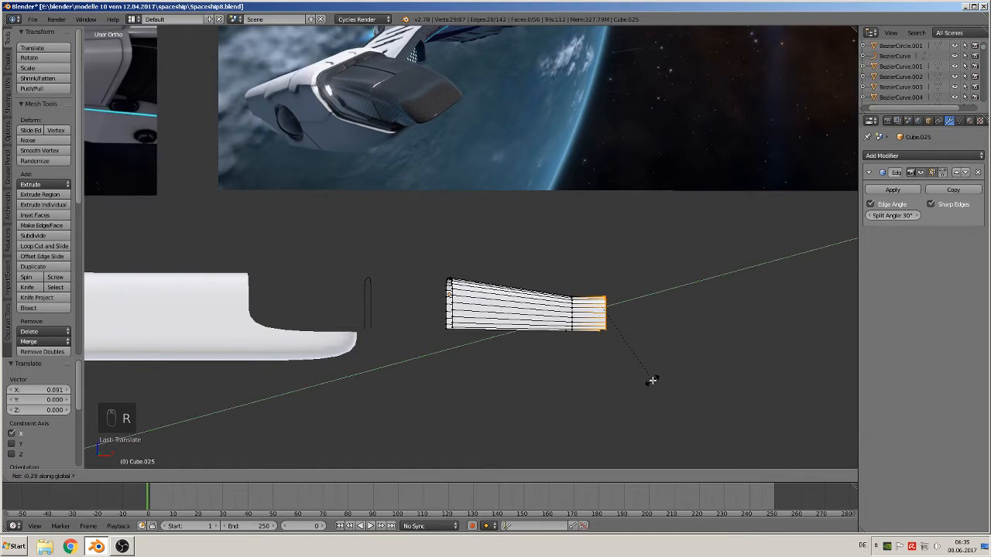
click(682, 353)
Move the slanted end loop about -0.013 along Z and -0.027 along X.
key(g)
key(z)
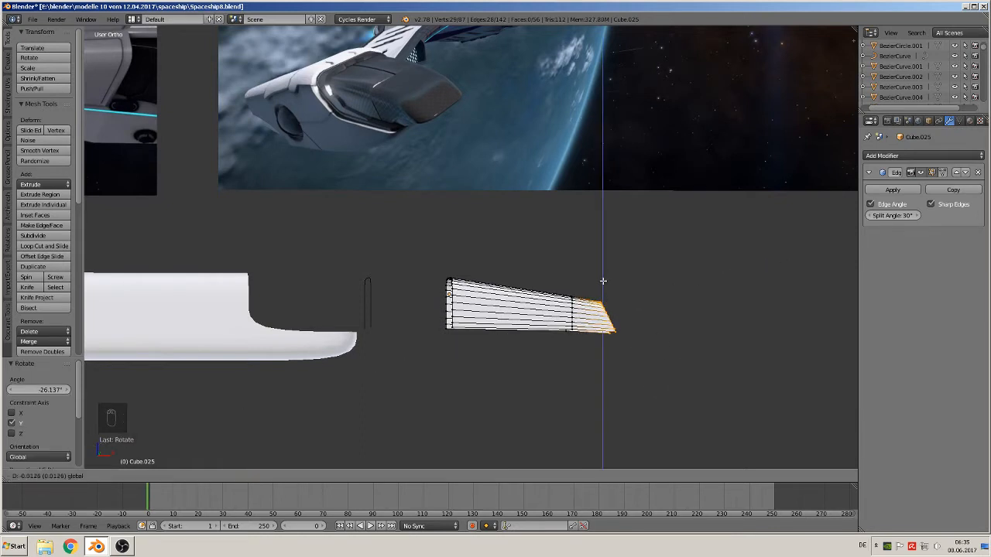
click(603, 280)
drag(633, 312, 628, 346)
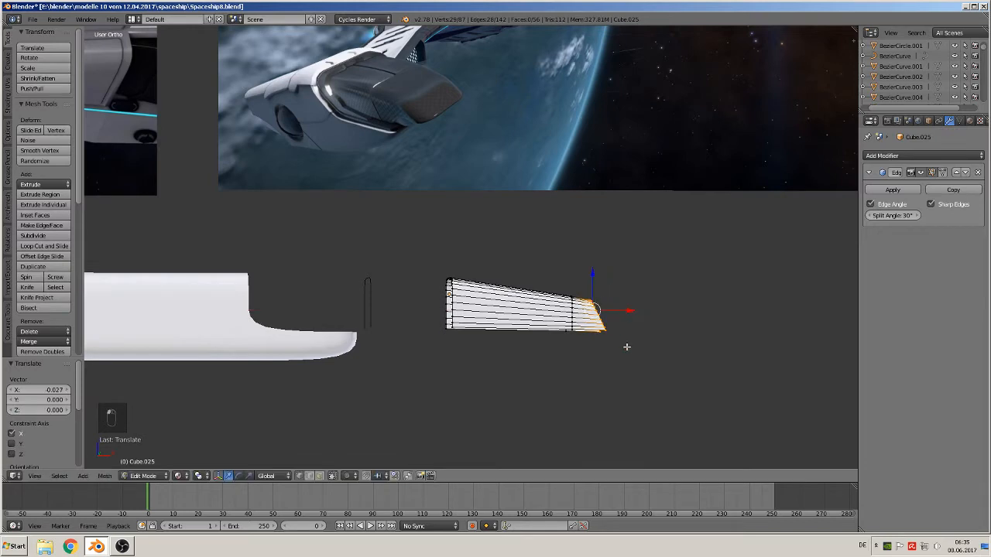
Close the insert's slanted end by filling its end loop with a face.
middle_drag(628, 345, 569, 420)
key(f)
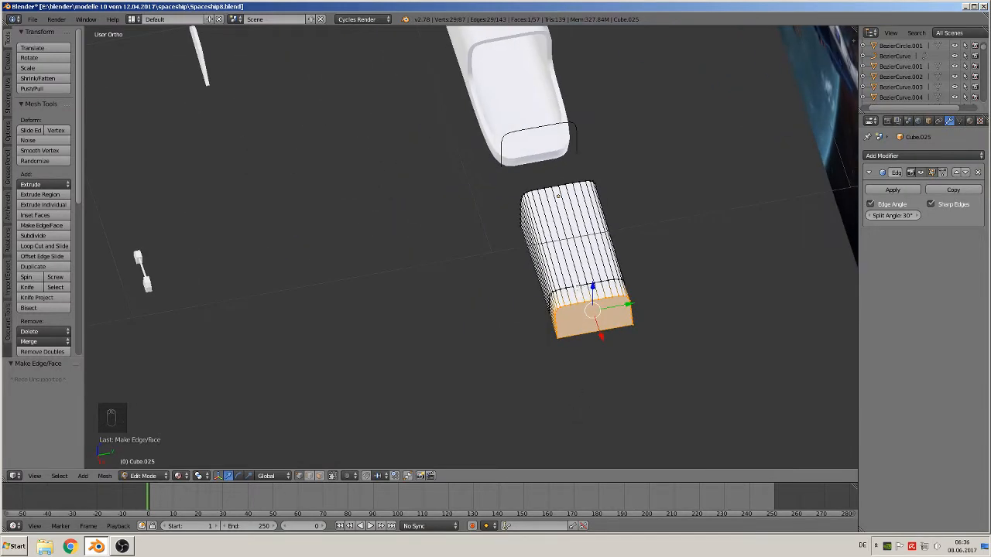
middle_drag(661, 345, 633, 385)
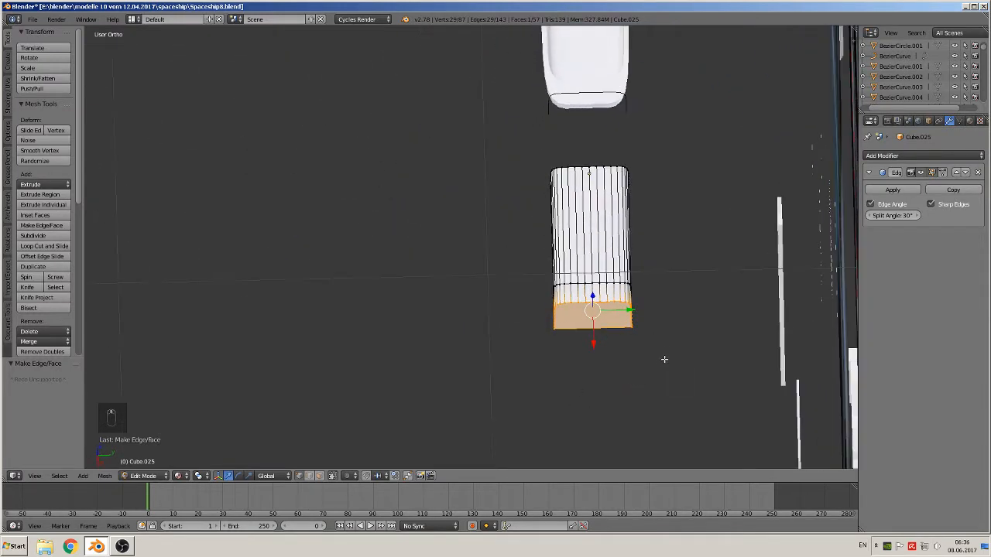
key(s)
key(z)
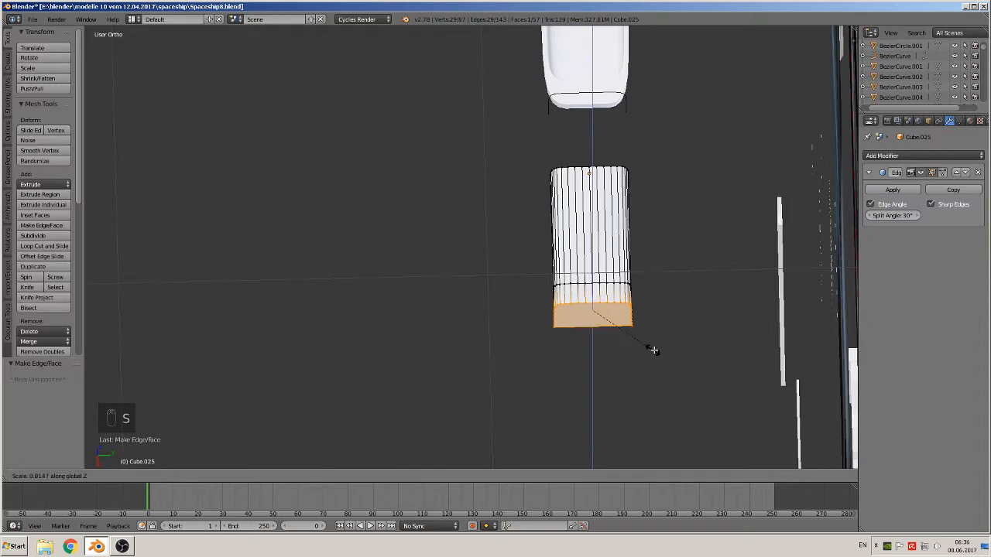
right_click(657, 350)
key(s)
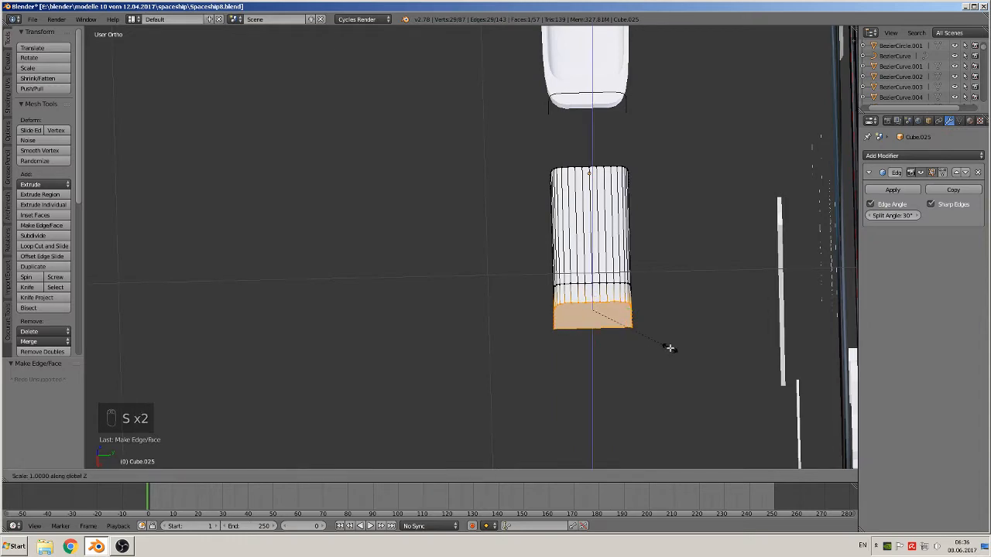
right_click(637, 333)
middle_drag(604, 326, 627, 268)
scroll(662, 345, up, 2)
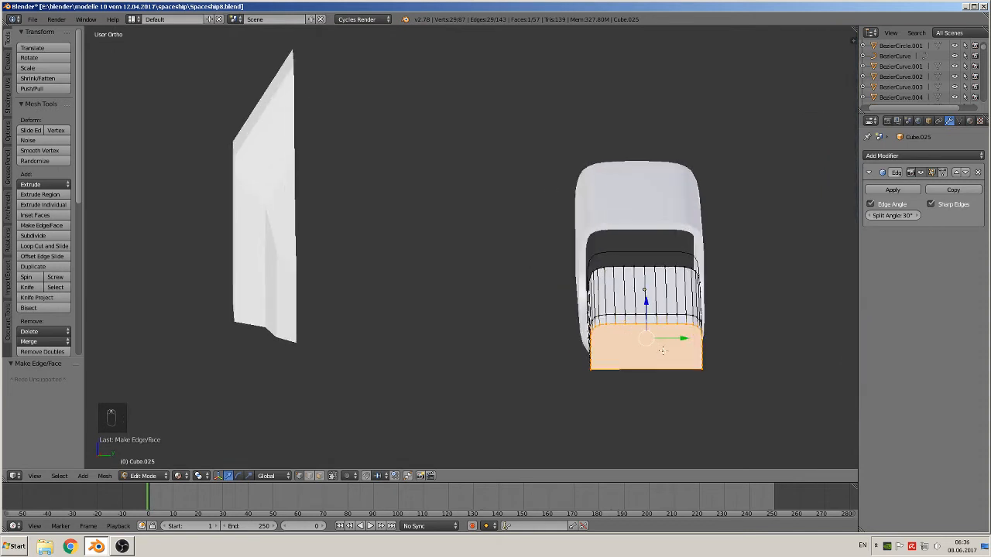
key(s)
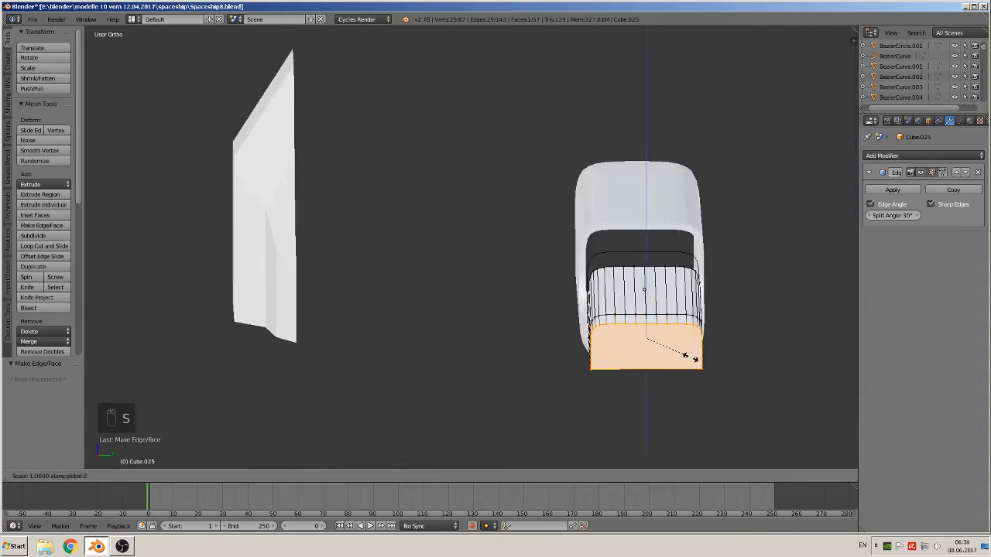
right_click(705, 363)
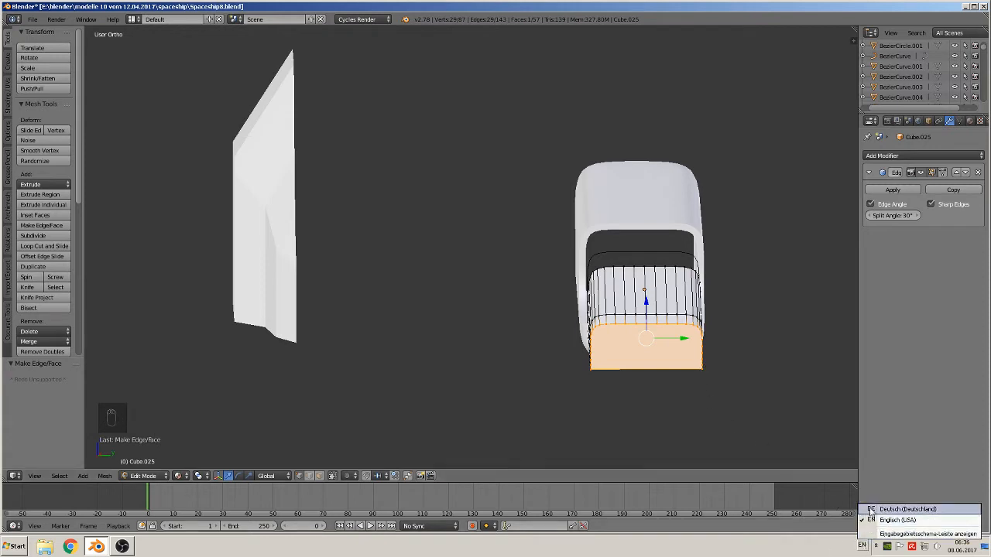
Narrow the insert's end face by scaling it to 0.795 along Y.
key(s)
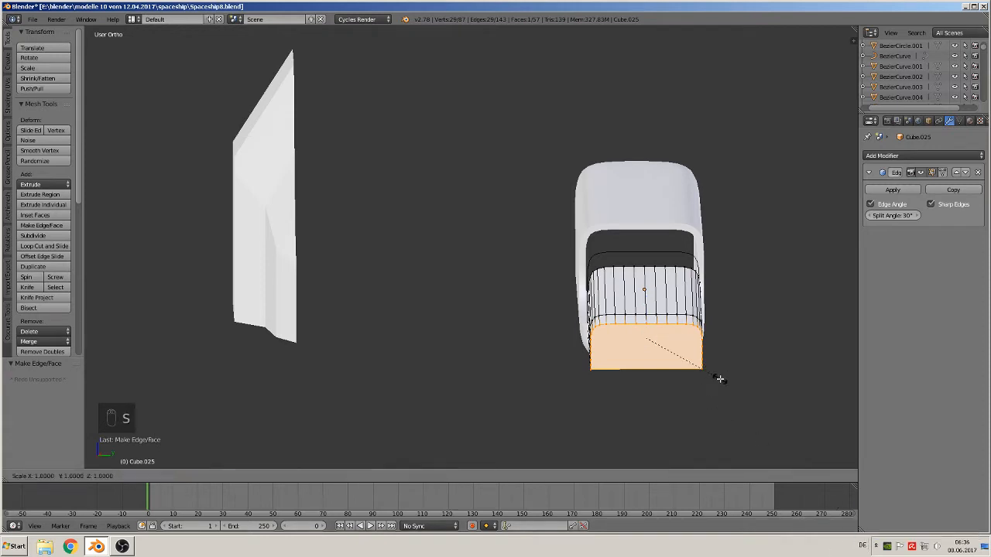
key(y)
click(693, 375)
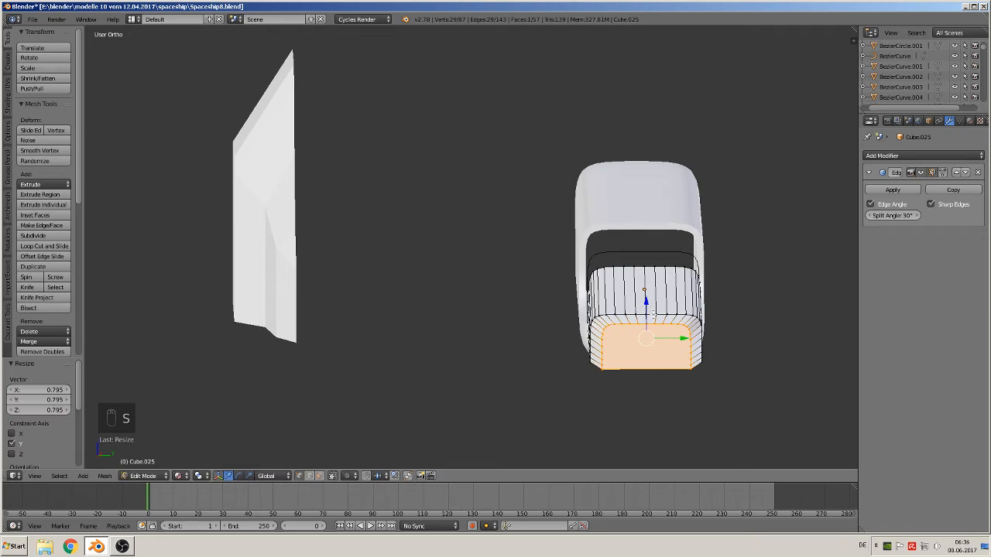
Narrow the edge loop just behind the insert's slanted end by scaling it to 0.827 along Y.
alt+right_click(655, 314)
key(s)
key(y)
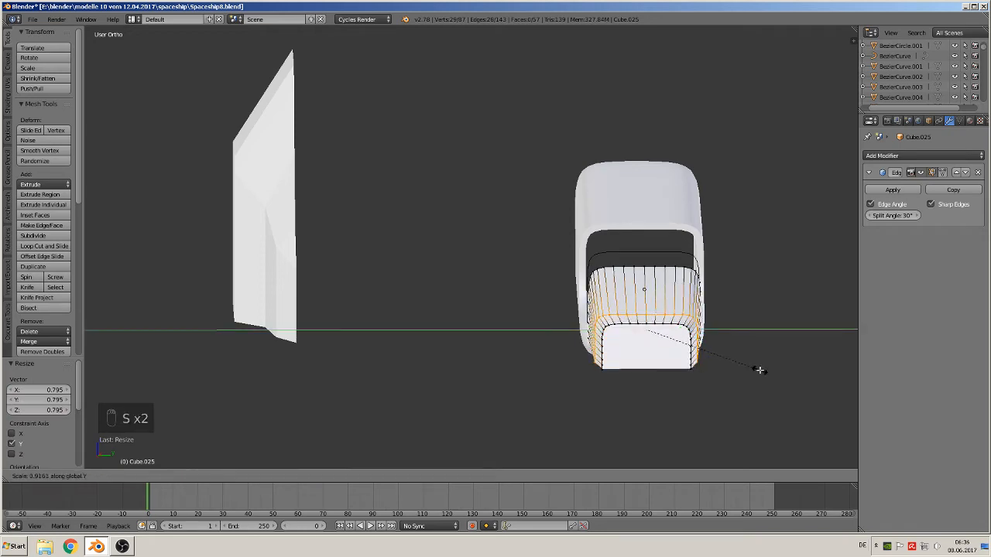
click(748, 367)
middle_drag(748, 367, 706, 360)
middle_drag(644, 341, 603, 355)
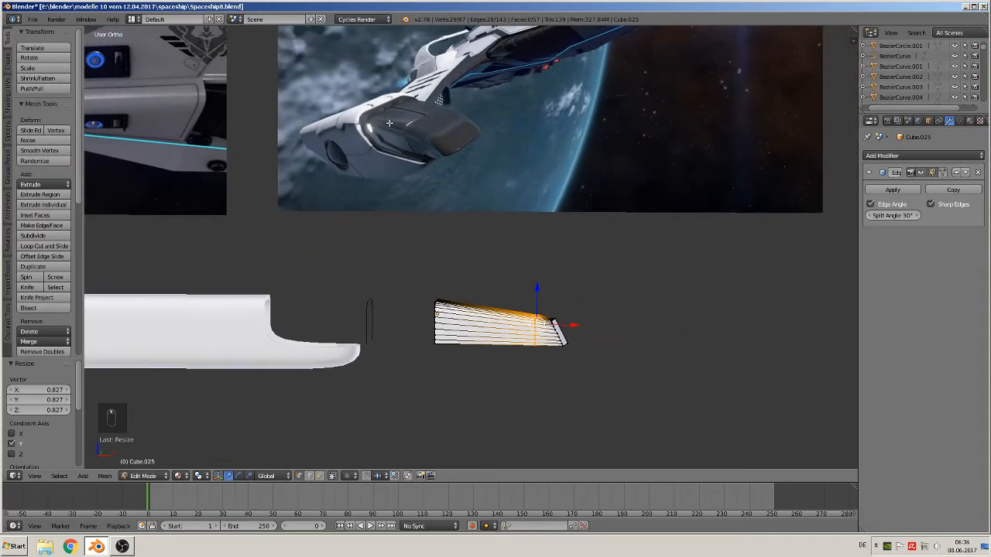
Bevel the edges of the insert's slanted end face by 0.045 with 2 segments.
middle_drag(495, 287, 549, 369)
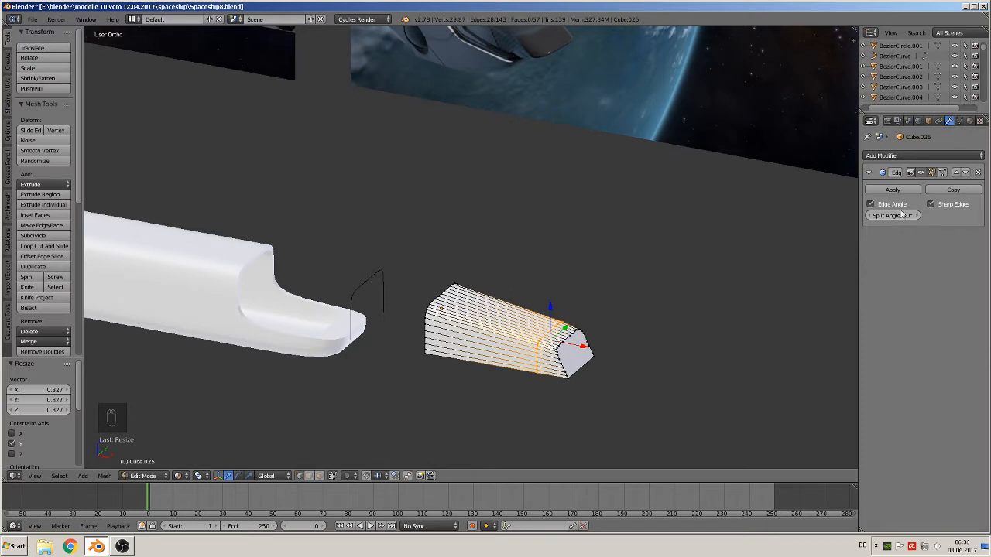
scroll(593, 356, up, 1)
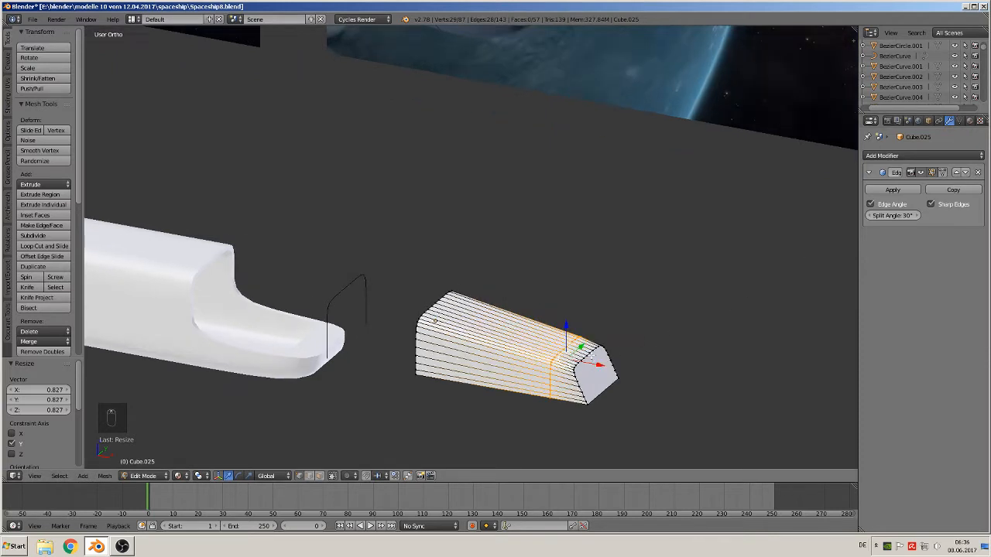
right_click(587, 361)
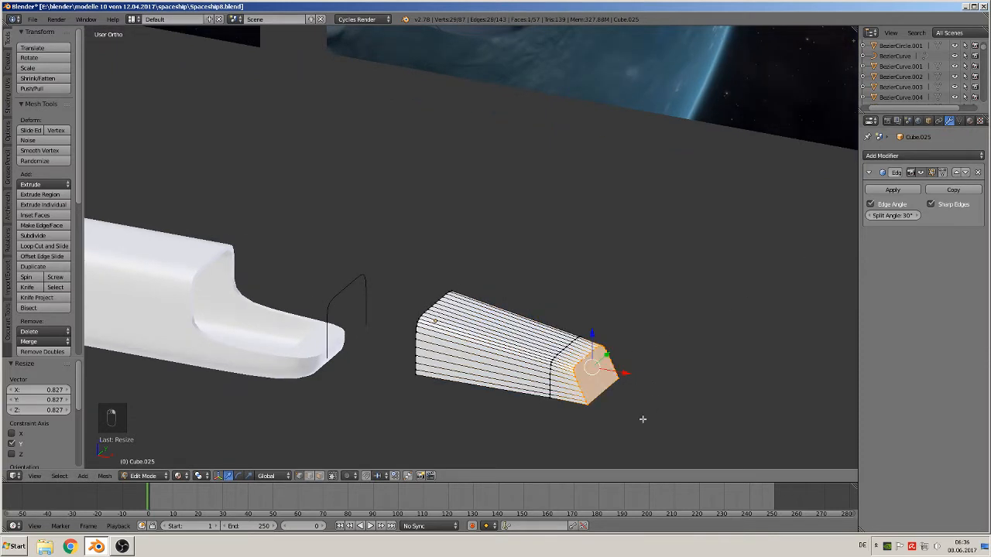
key(ctrl+b)
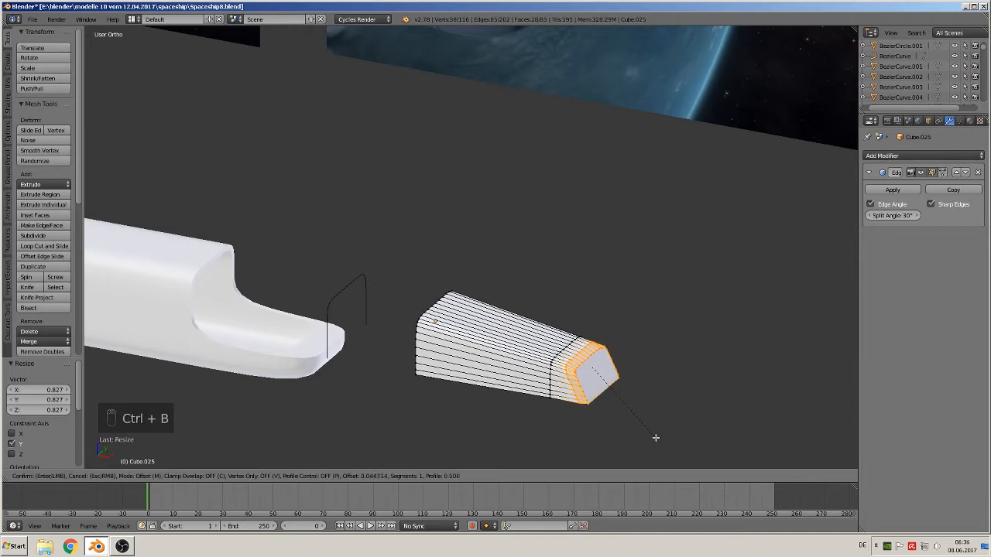
scroll(656, 439, up, 1)
click(656, 438)
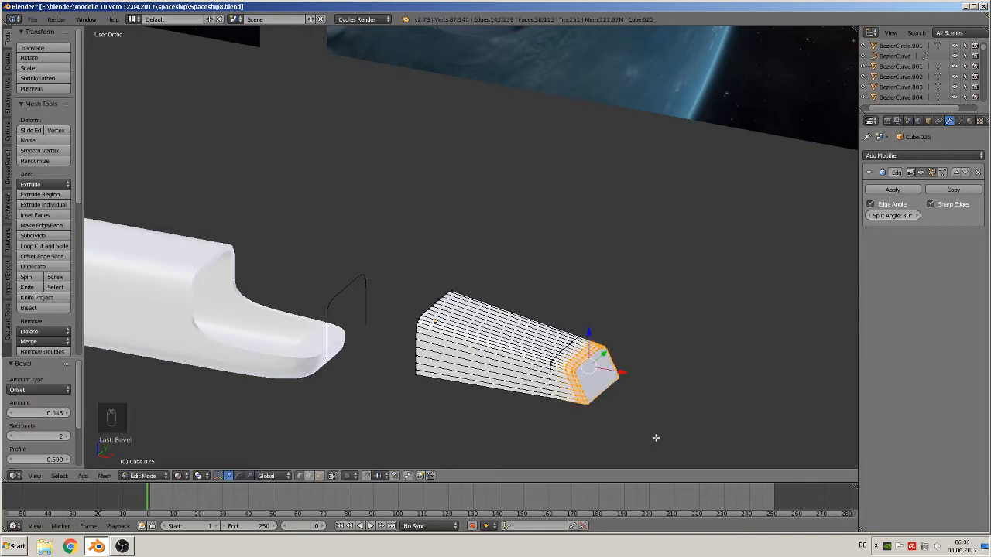
Leave mesh editing and apply smooth shading to the insert.
key(Tab)
middle_drag(638, 418, 653, 400)
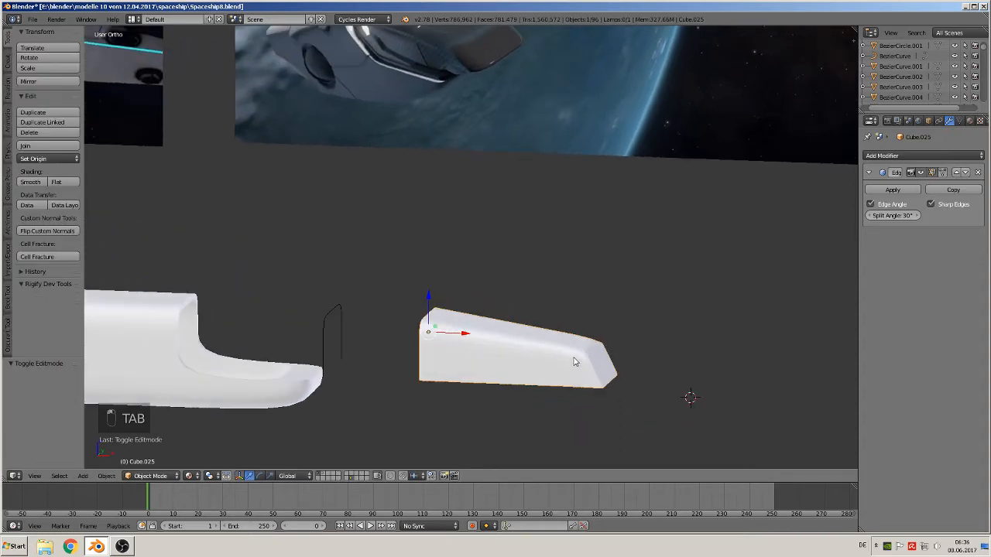
click(31, 181)
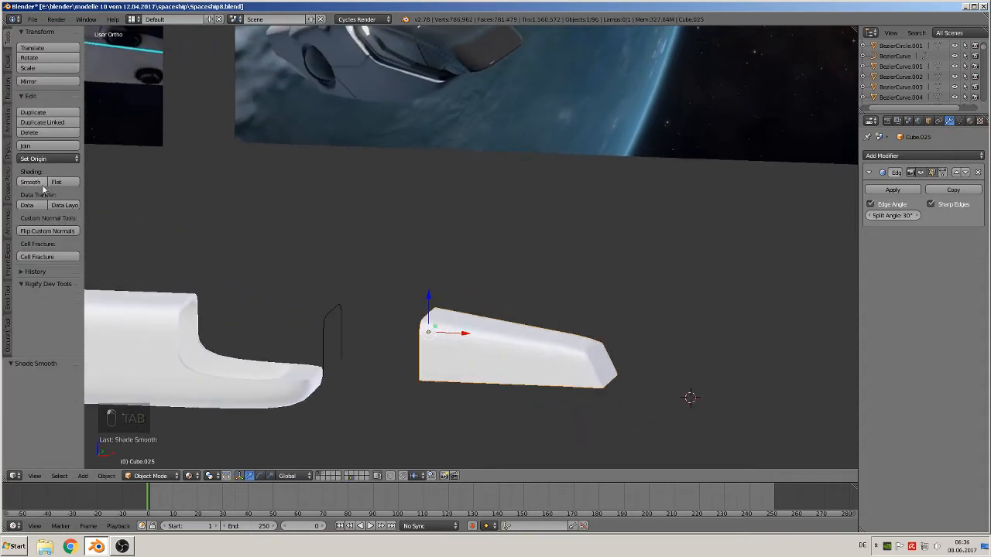
mouse_move(588, 384)
middle_down()
mouse_move(571, 405)
mouse_move(583, 369)
middle_up()
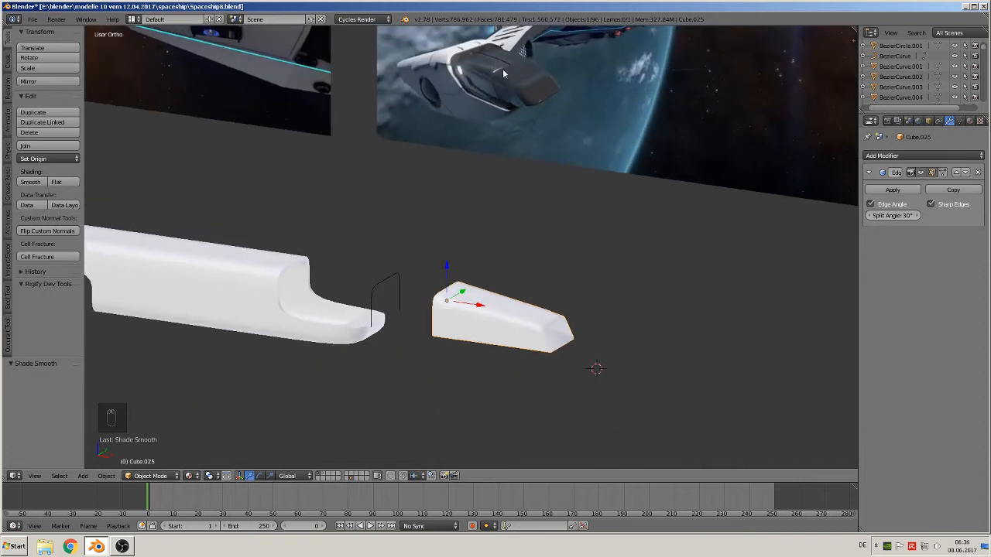
click(501, 98)
middle_drag(579, 366, 536, 347)
Return to mesh editing and cut two lengthwise edge loops, one on each side of the insert's top centre line.
key(Tab)
middle_drag(542, 345, 439, 395)
scroll(547, 346, up, 1)
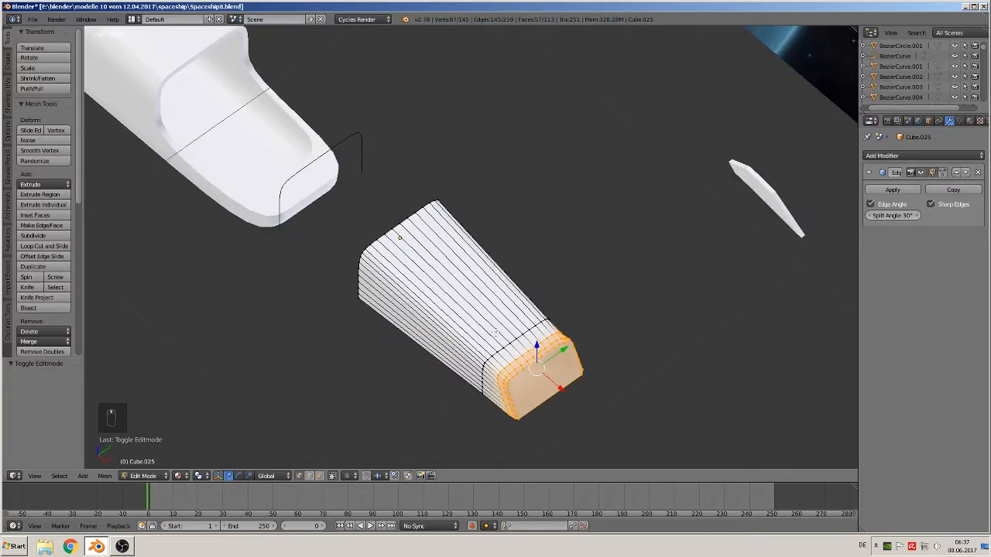
middle_drag(496, 333, 437, 341)
key(KP_7)
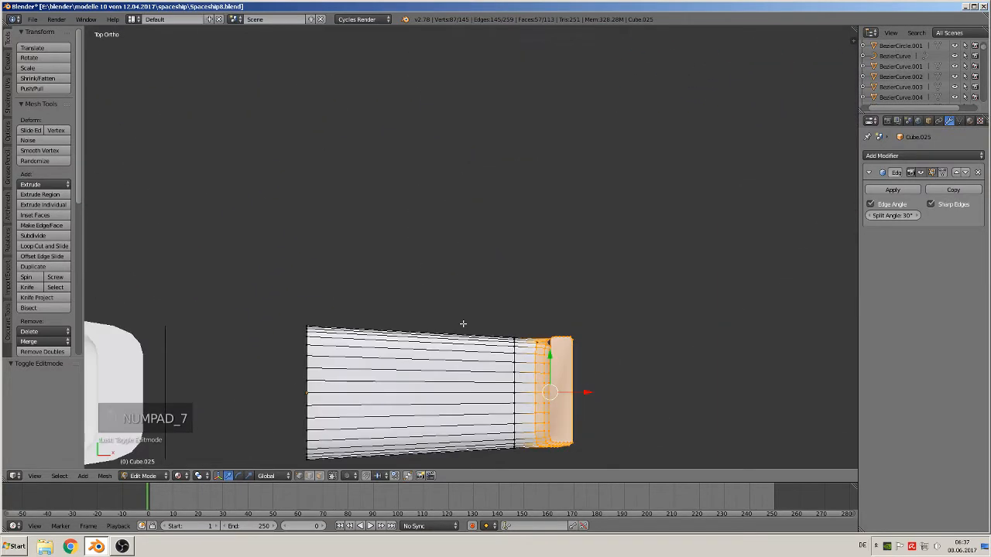
shift+middle_drag(555, 347, 554, 257)
scroll(504, 306, up, 2)
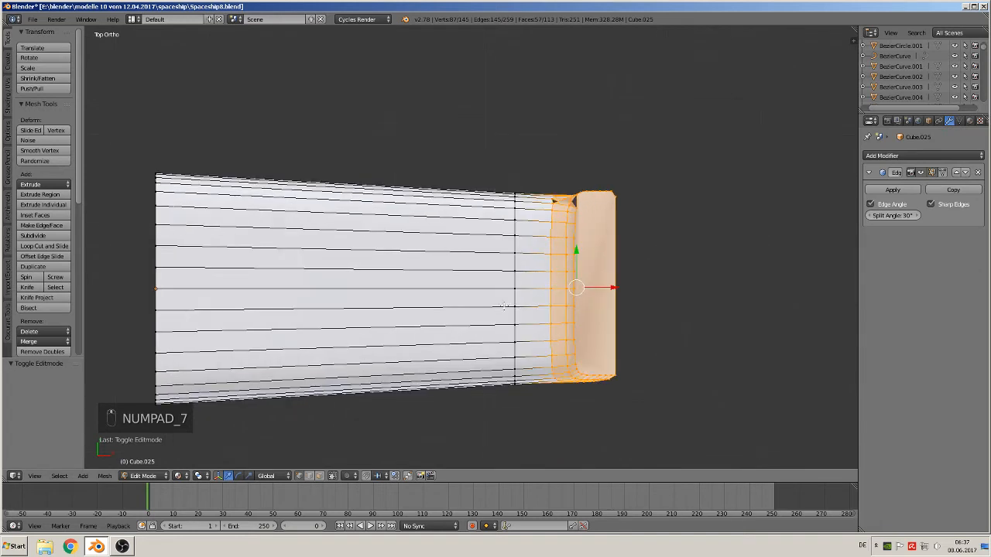
key(ctrl+r)
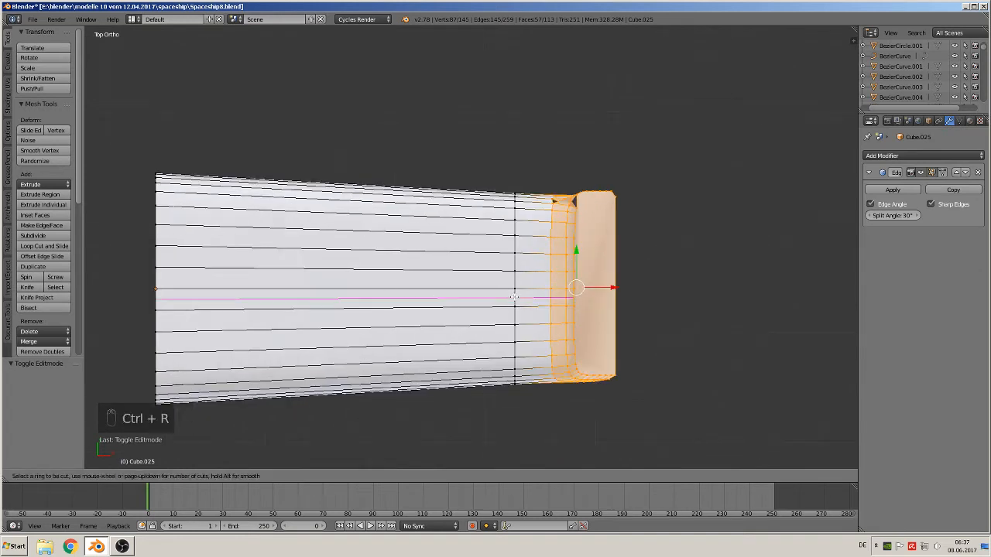
click(514, 298)
click(514, 297)
key(ctrl+r)
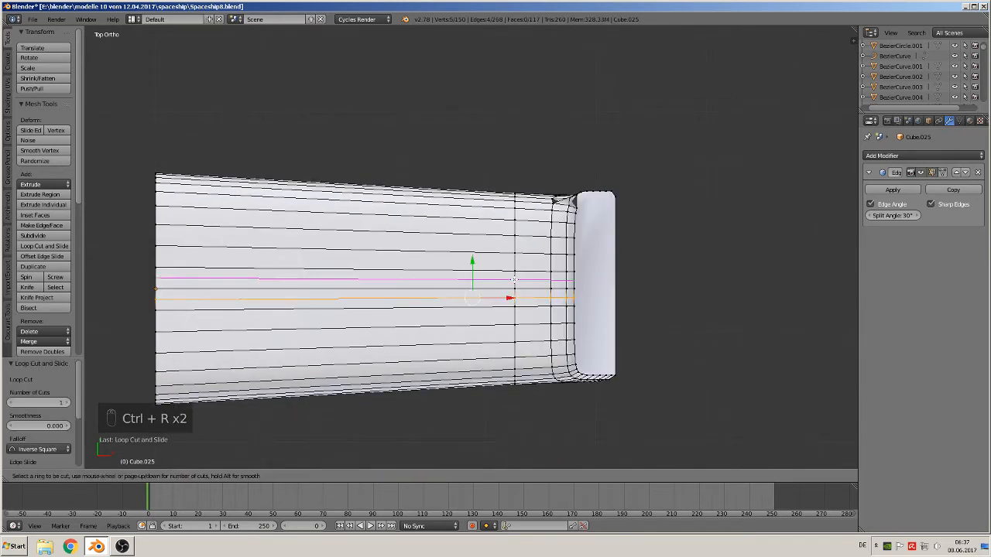
click(514, 280)
click(514, 279)
Move the two new loops along Y until they lie closely beside the insert's centre line.
drag(471, 243, 477, 255)
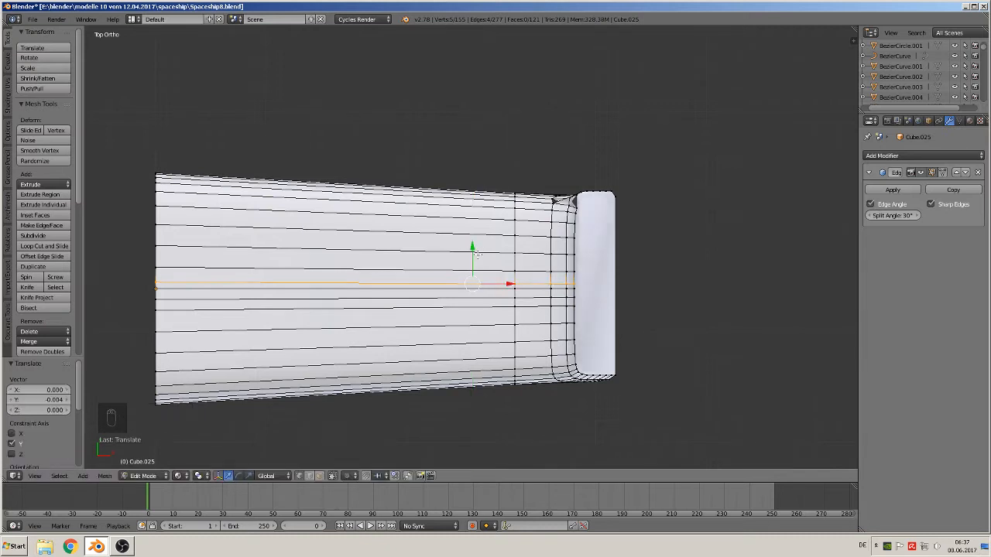
alt+right_click(493, 297)
drag(474, 266, 476, 259)
scroll(503, 277, up, 5)
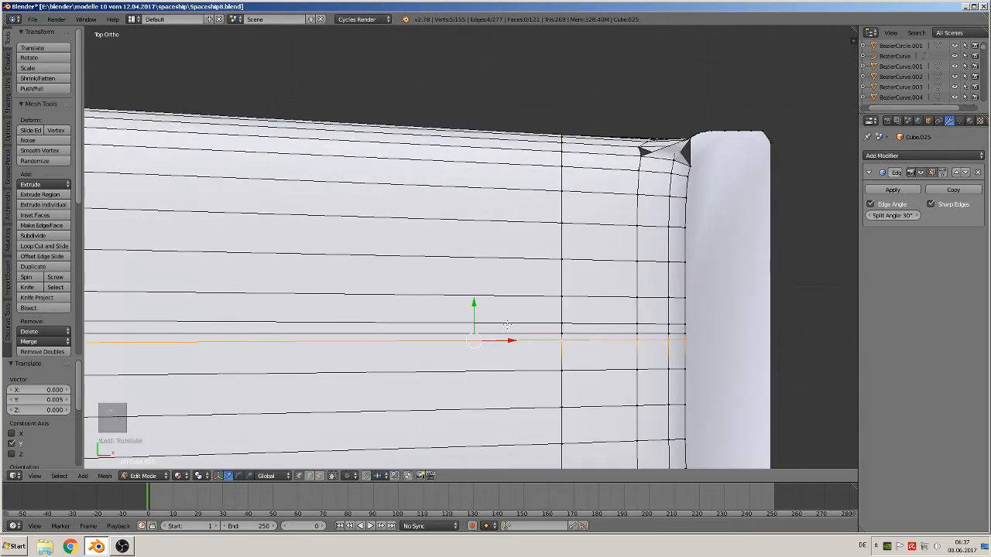
scroll(500, 270, up, 1)
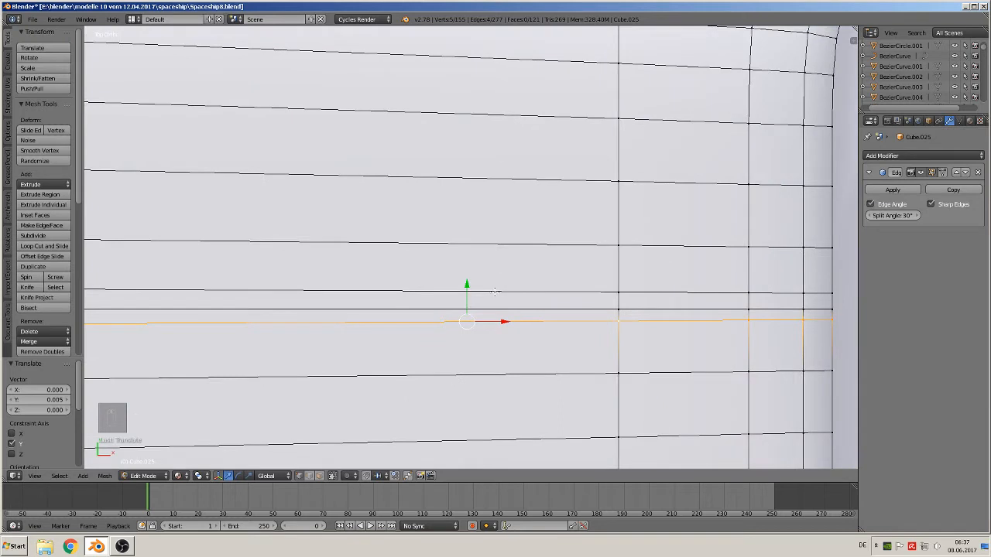
alt+right_click(491, 292)
drag(467, 255, 468, 281)
alt+right_click(503, 319)
scroll(519, 326, down, 1)
scroll(530, 348, down, 2)
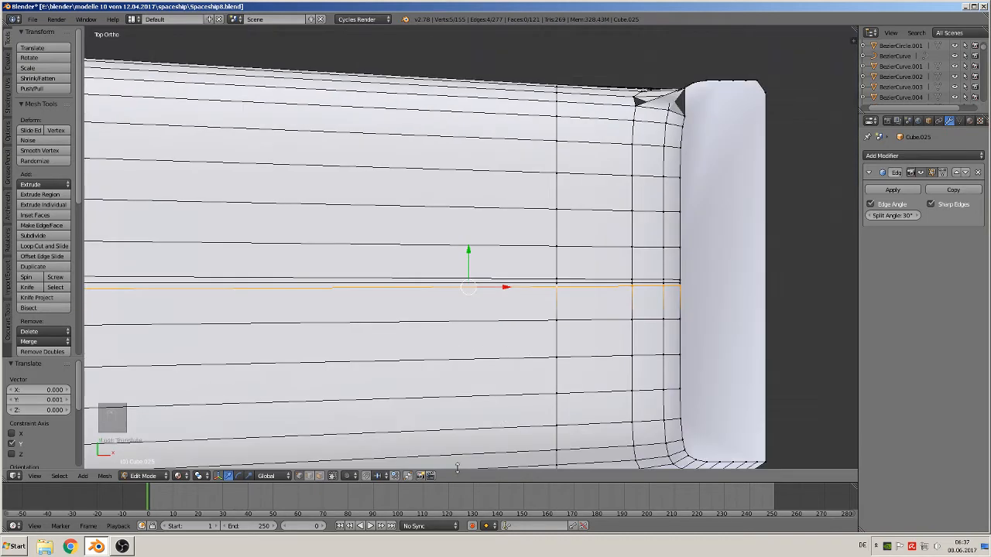
Extrude the two narrow face strips along the centre line and sink them -0.002 along Z as a groove.
click(319, 476)
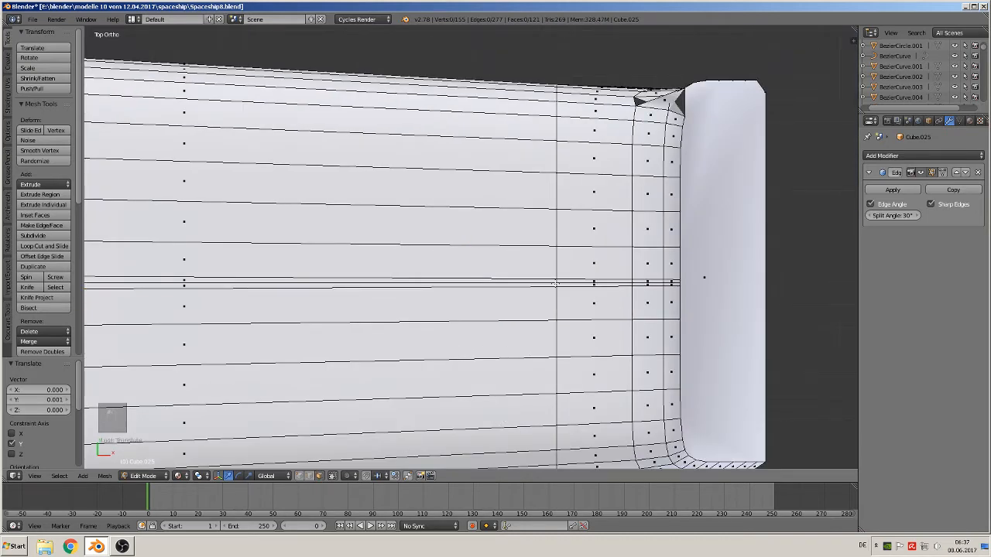
alt+right_click(555, 284)
alt+right_click(556, 285)
alt+right_click(556, 285)
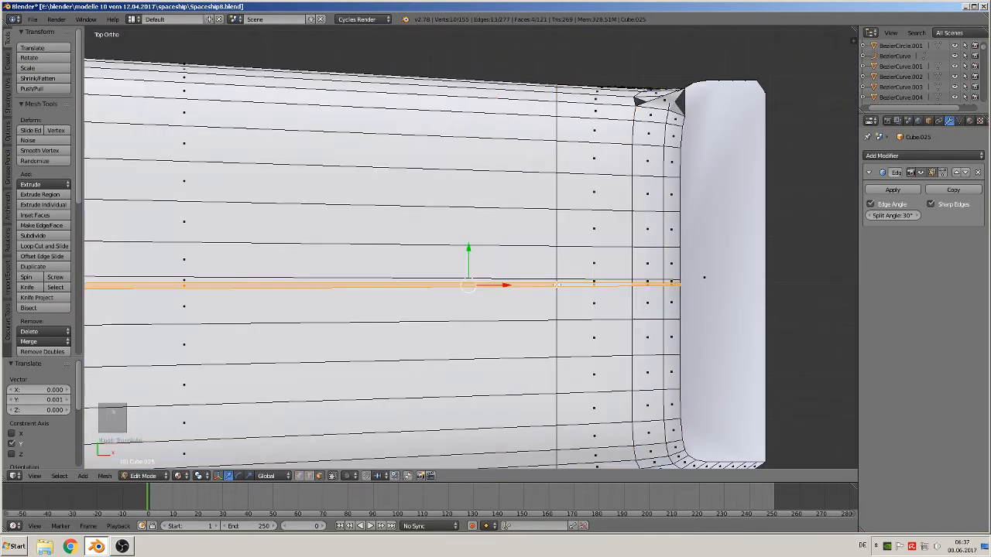
scroll(575, 300, up, 4)
alt+shift+right_click(656, 327)
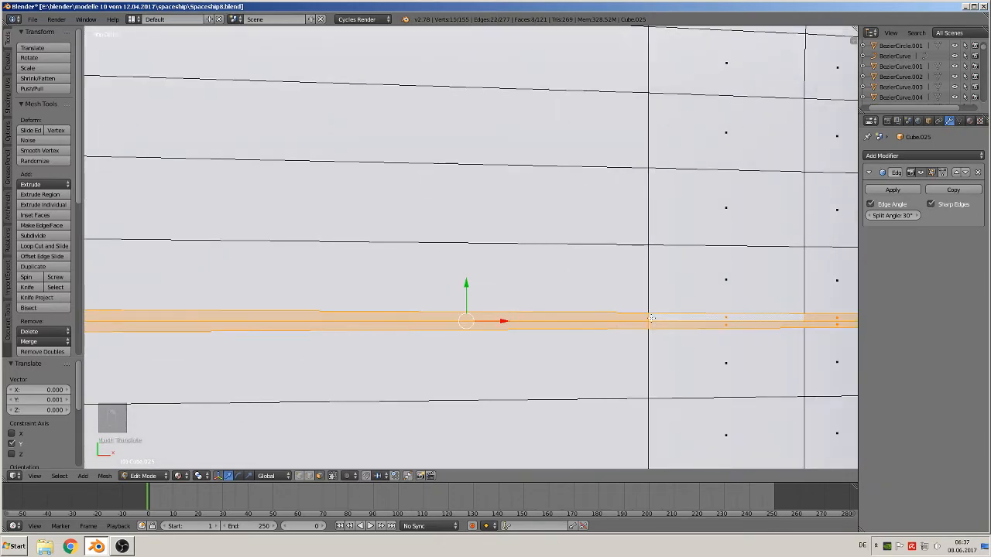
scroll(656, 327, down, 5)
middle_drag(656, 326, 469, 238)
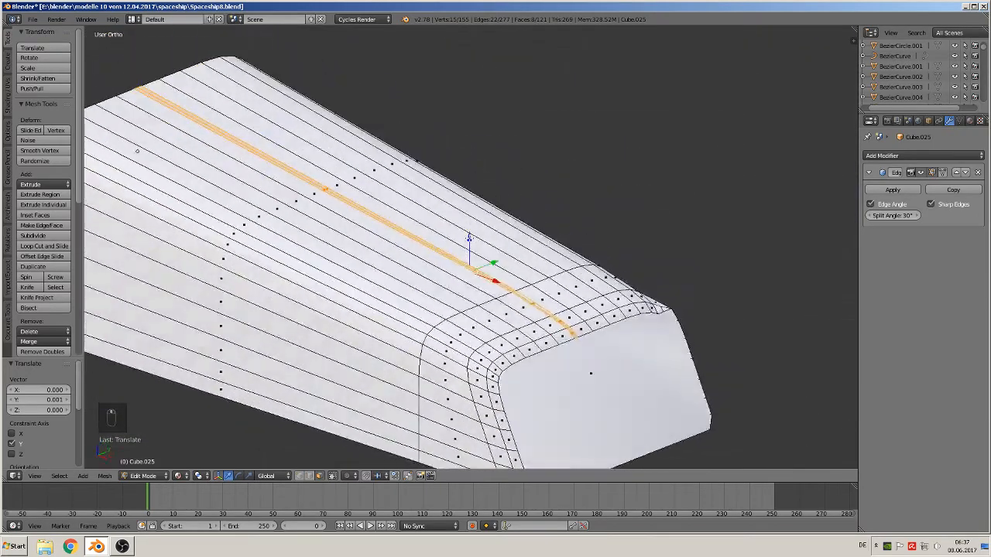
key(e)
right_click(488, 227)
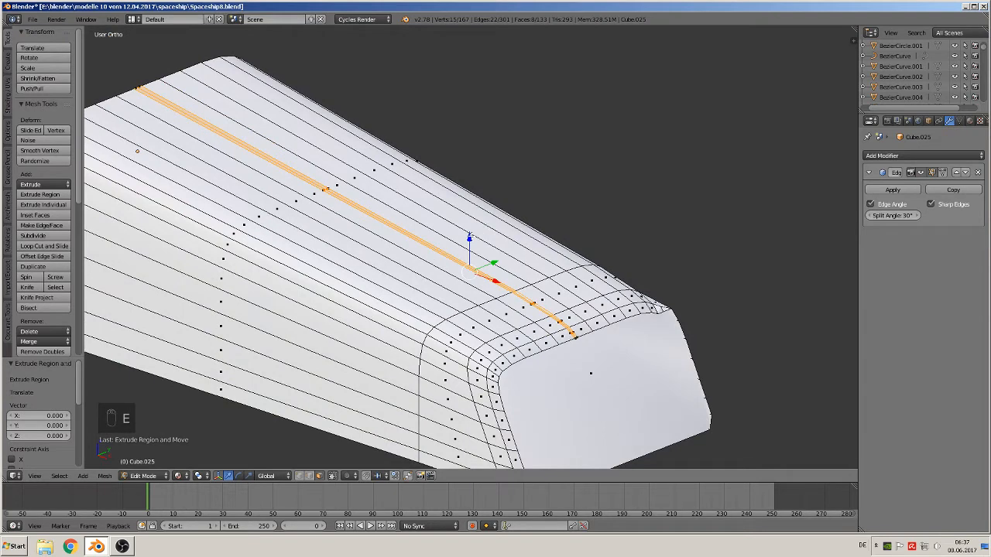
key(g)
key(z)
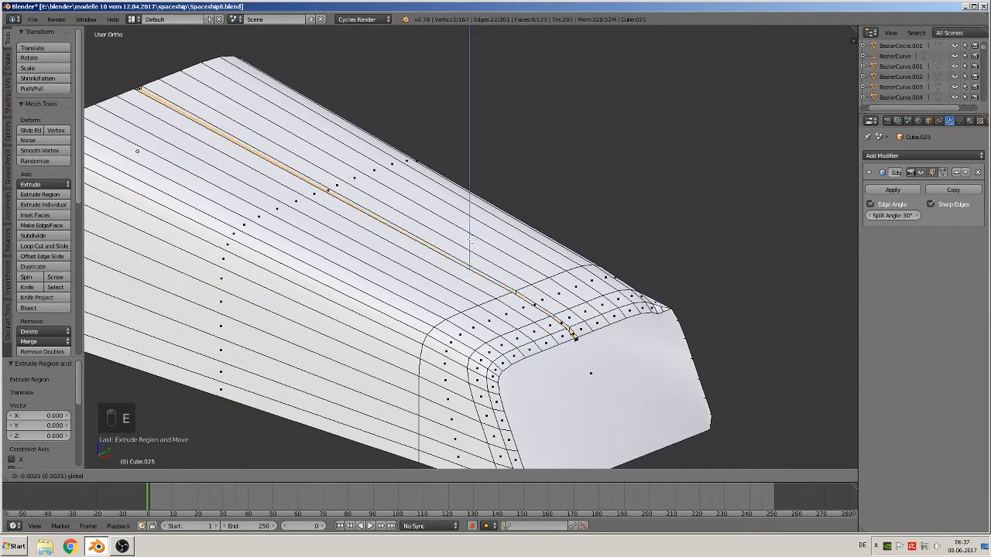
drag(471, 239, 471, 240)
Slide the vertical edge loop near the insert's slanted end back toward its middle with Edge Slide at factor -0.193.
scroll(469, 251, down, 2)
middle_drag(443, 286, 434, 214)
scroll(507, 268, down, 7)
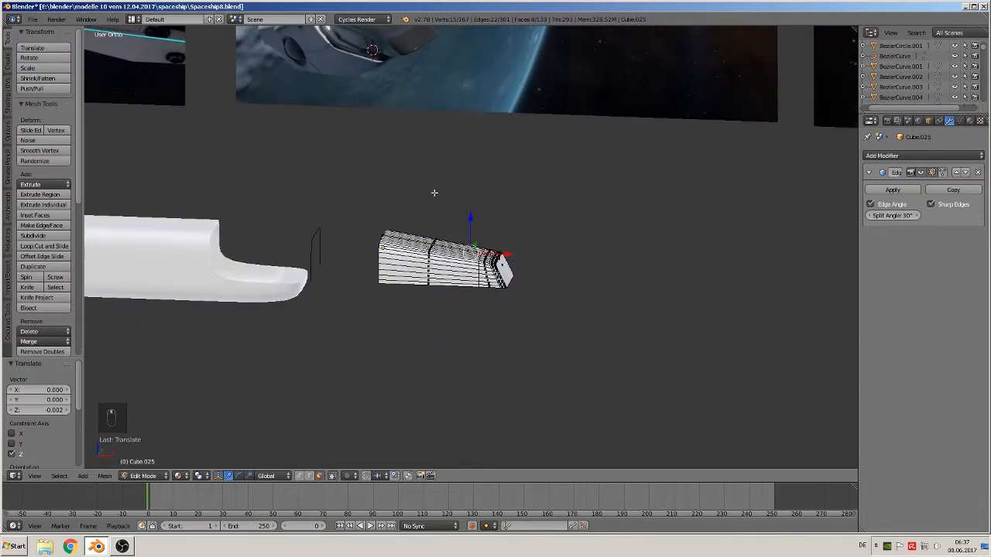
shift+middle_drag(391, 74, 388, 161)
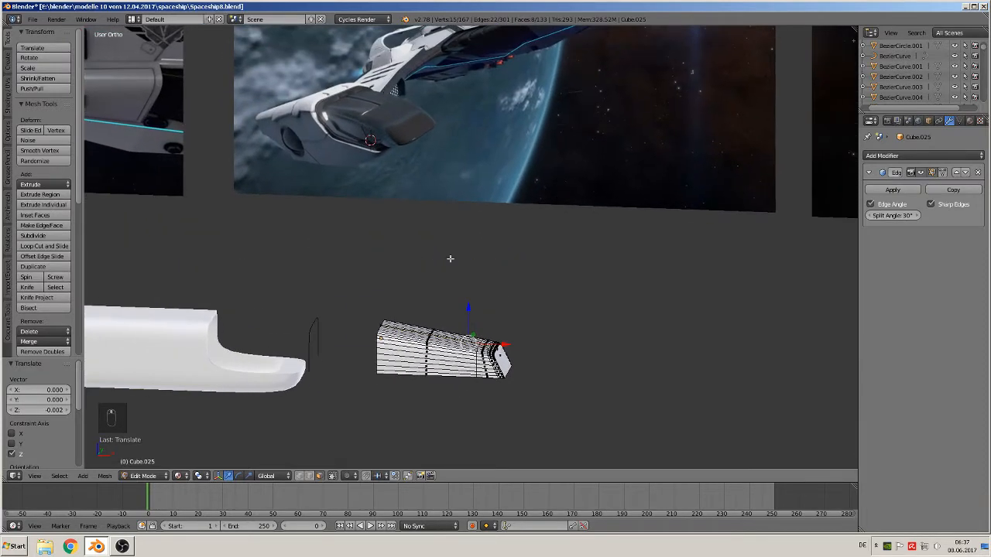
shift+middle_drag(505, 377, 500, 268)
scroll(499, 267, up, 6)
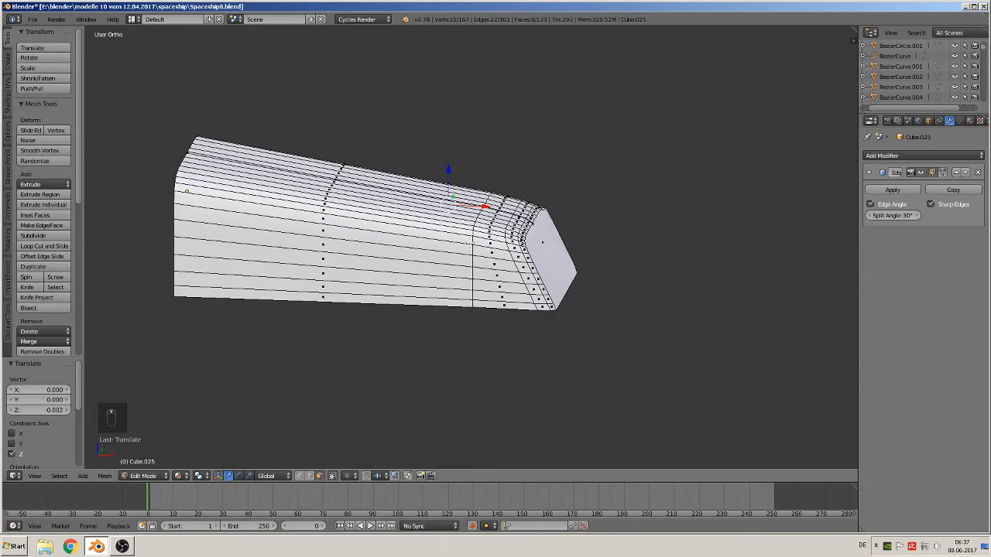
alt+right_click(496, 252)
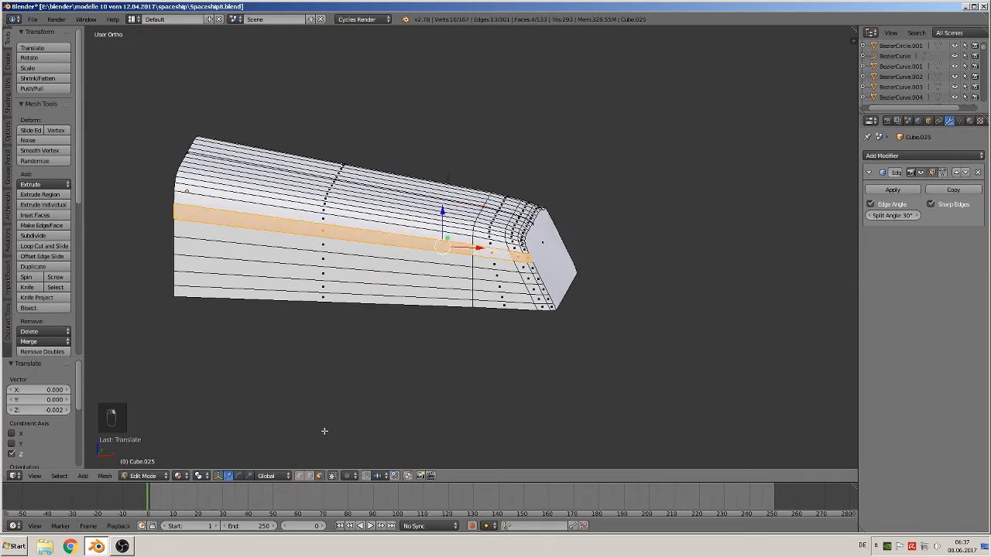
click(312, 477)
alt+right_click(477, 249)
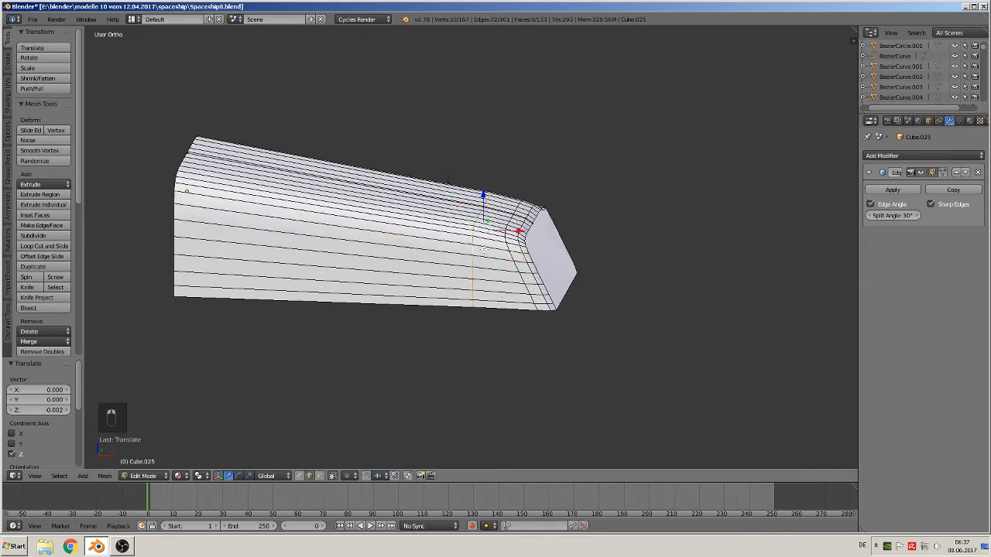
middle_drag(495, 294, 496, 254)
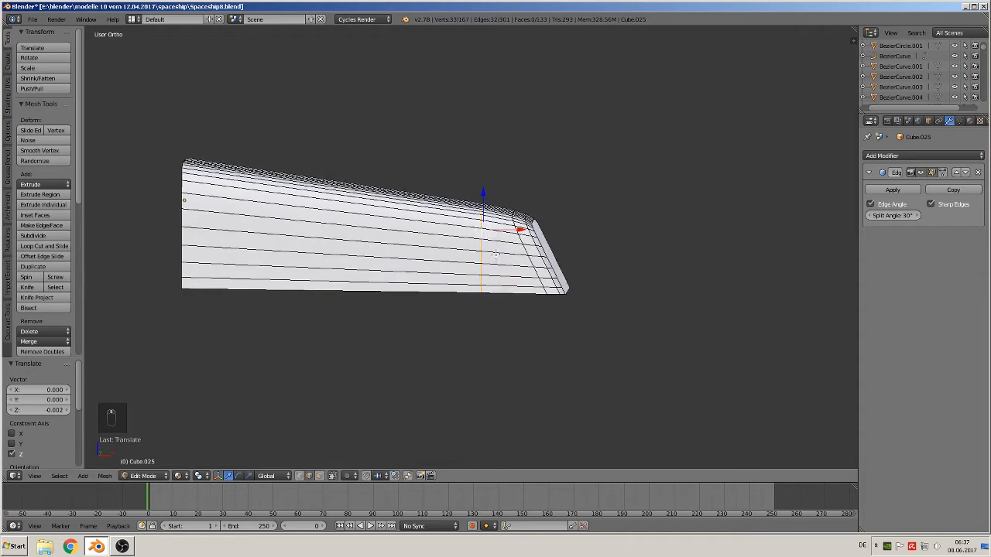
key(space)
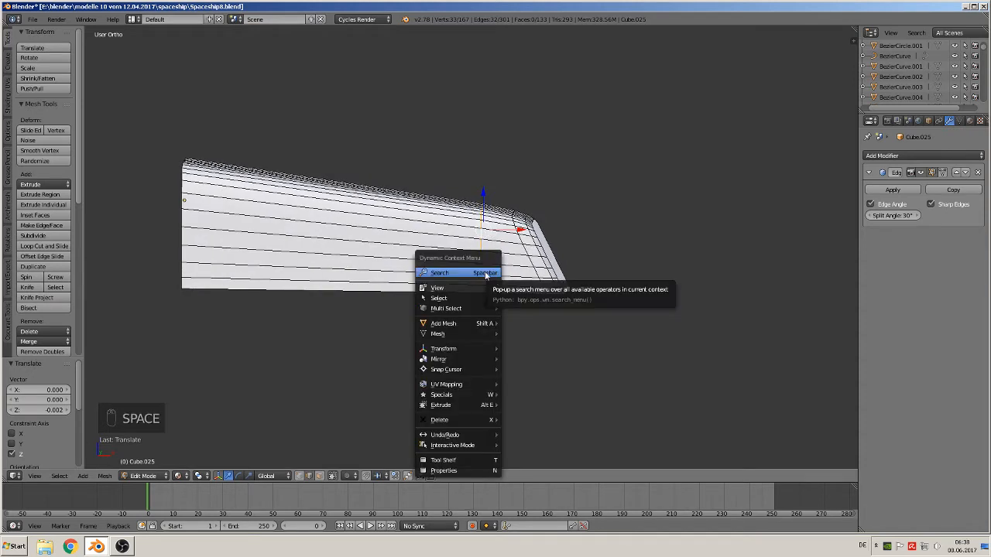
click(485, 271)
text(ed)
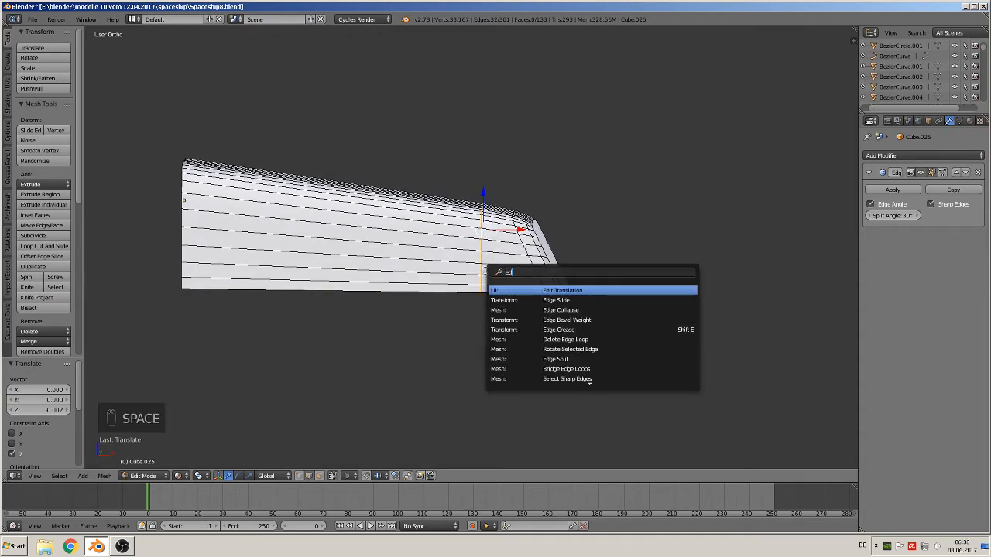
click(567, 300)
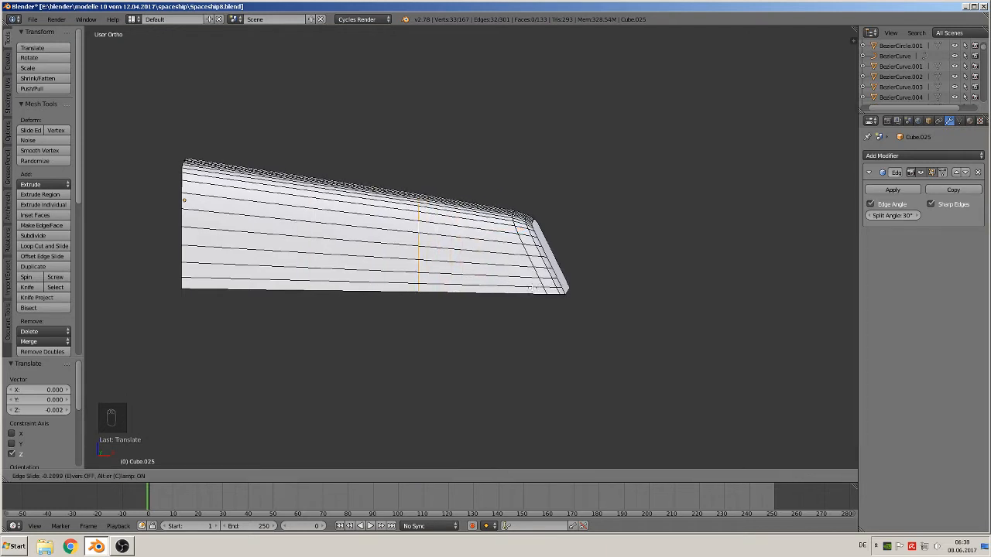
click(532, 290)
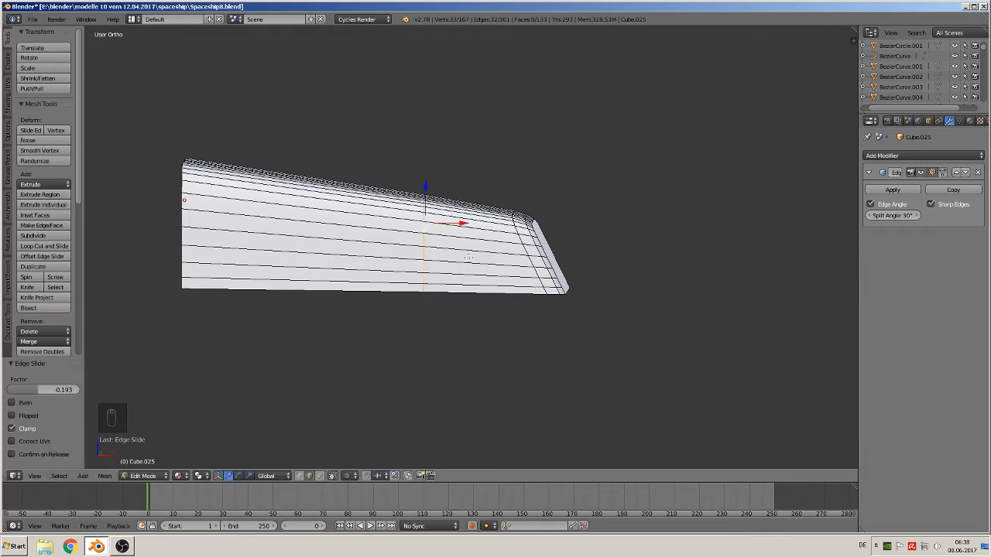
Cut another vertical edge loop around the insert and slide it close beside the repositioned loop.
key(ctrl+r)
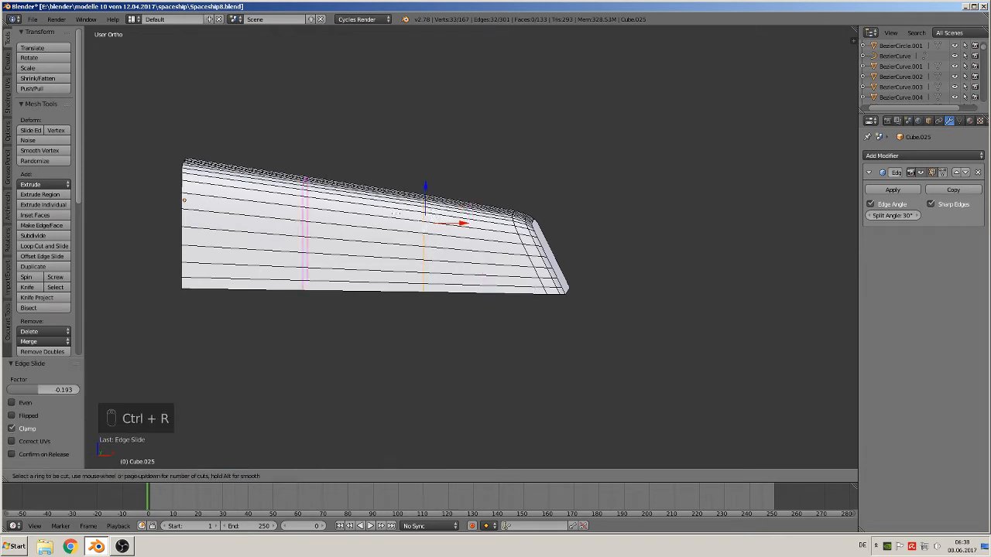
click(414, 218)
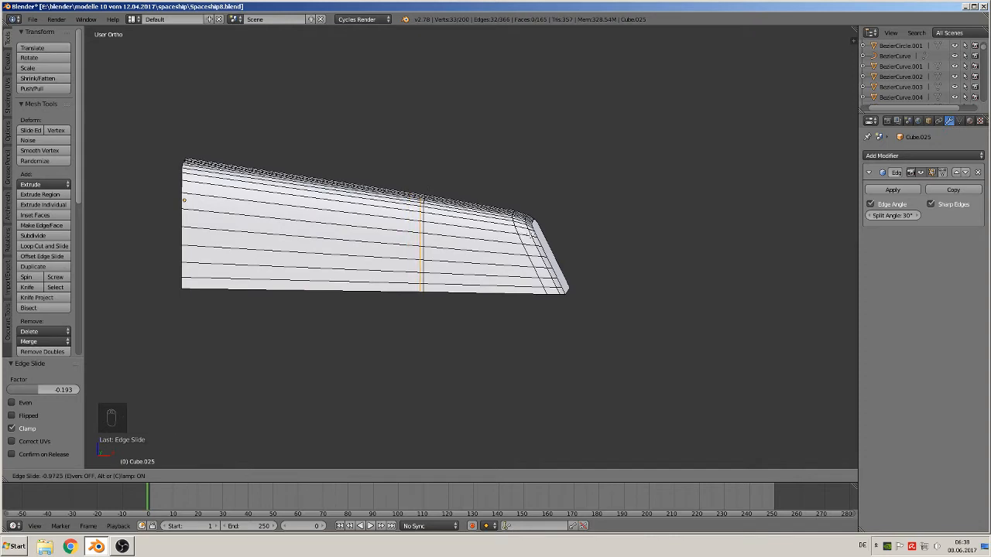
click(531, 232)
scroll(289, 378, up, 6)
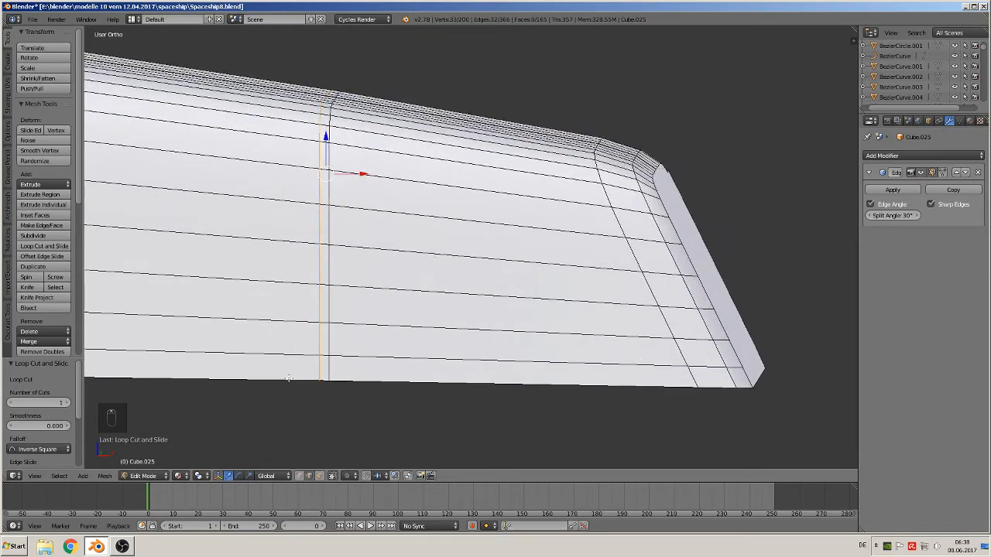
Extrude the narrow face ring between the two vertical loops and scale it to 0.918 as a recessed groove around the insert.
click(319, 475)
alt+right_click(324, 320)
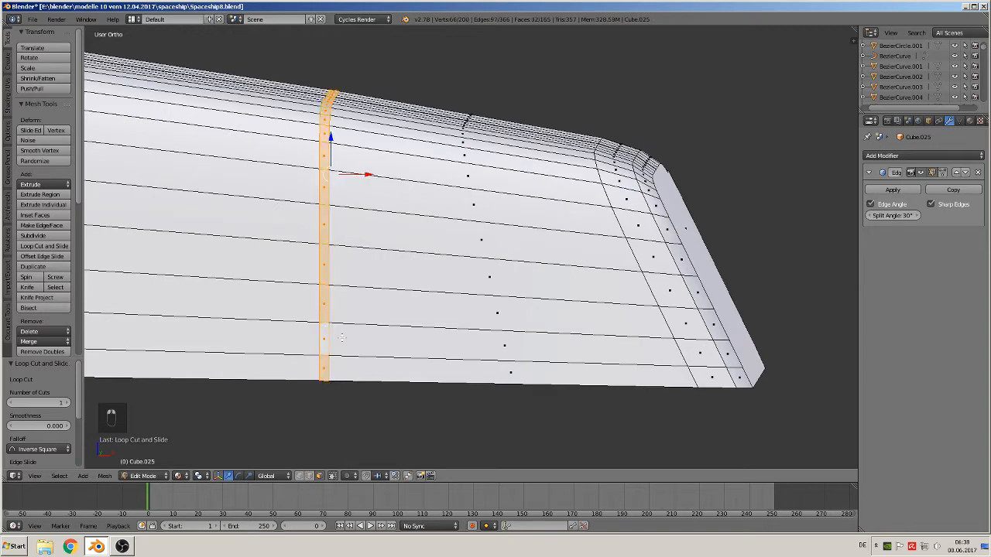
middle_drag(342, 338, 374, 380)
key(e)
key(s)
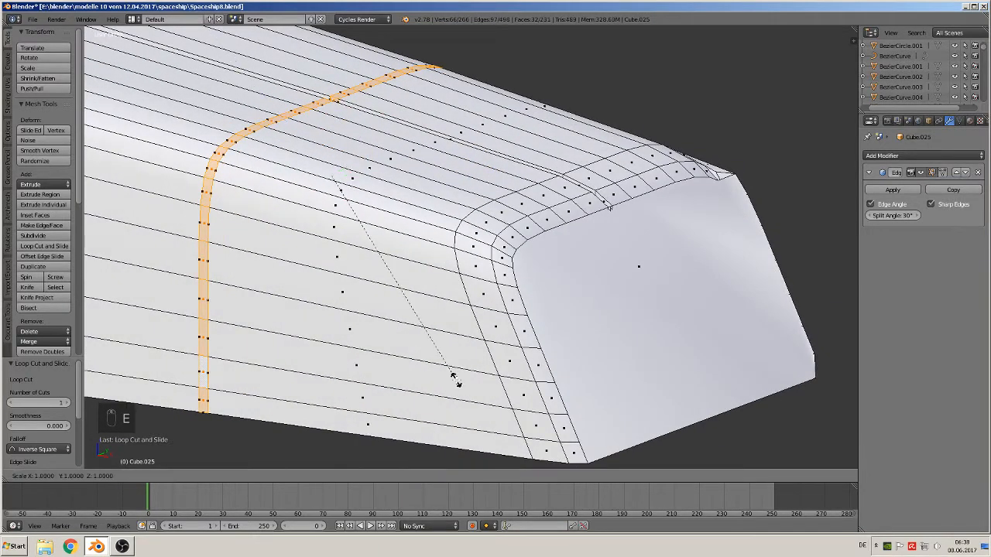
click(436, 368)
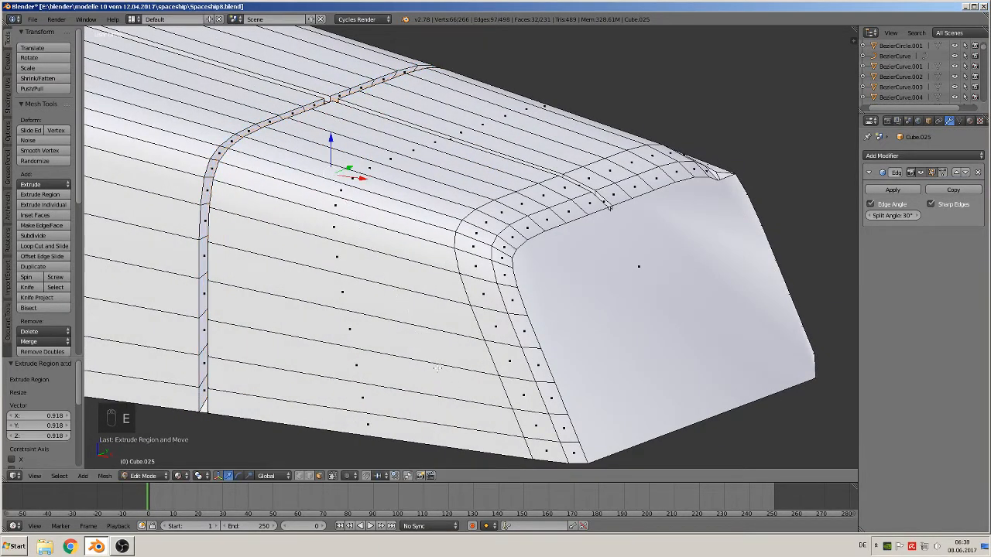
Examine the insert's crossing grooves and compare them with the wingtip pod in the reference image.
key(Tab)
scroll(426, 375, up, 5)
middle_drag(409, 387, 439, 395)
scroll(440, 370, down, 7)
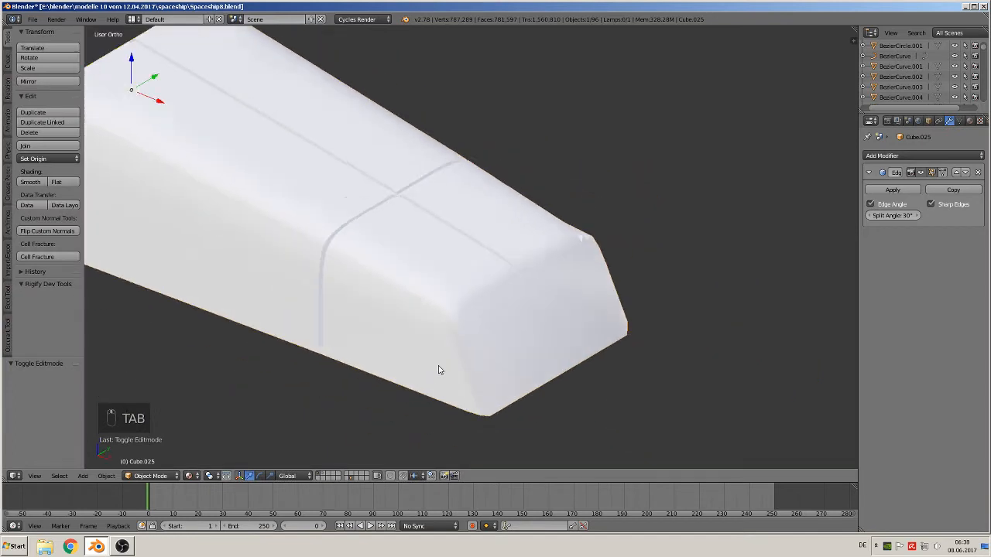
shift+middle_drag(445, 294, 477, 484)
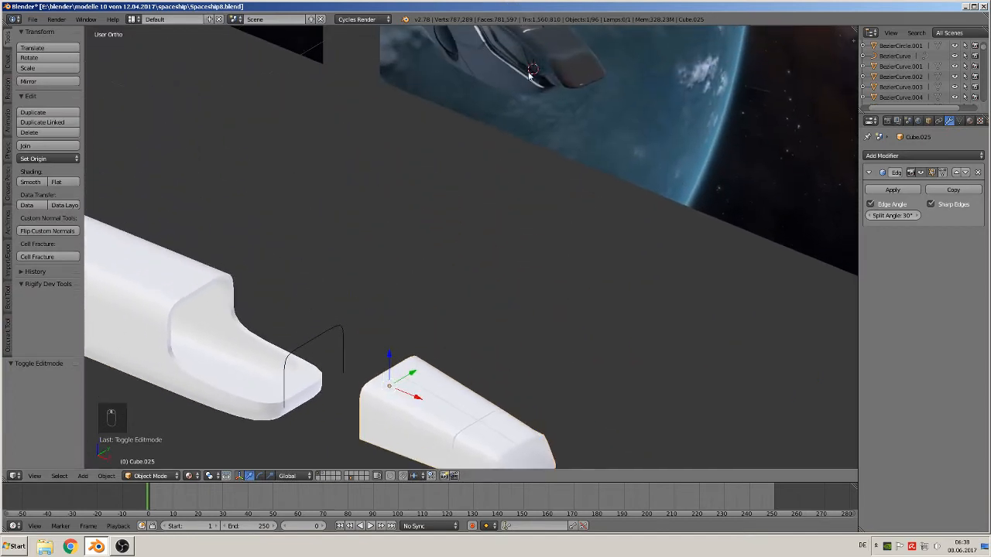
shift+middle_drag(533, 137, 556, 186)
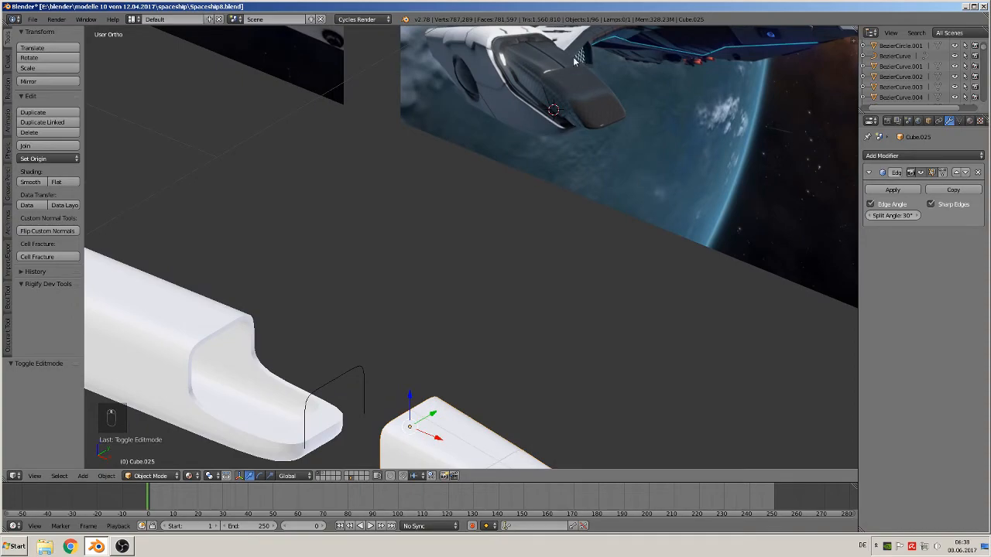
key(KP_5)
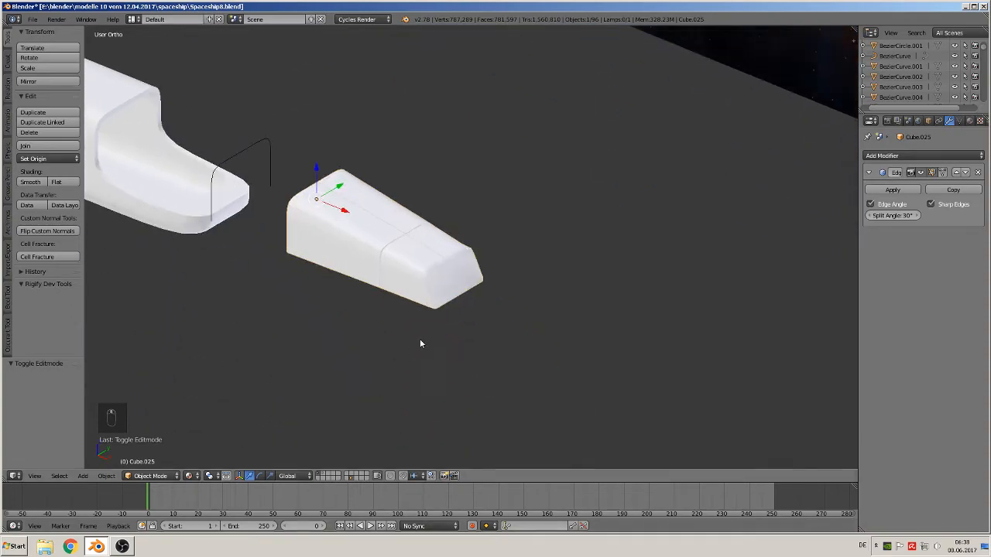
Close the centre groove's last segment at the slanted end with a face between its two upper edges.
scroll(419, 338, up, 5)
key(Tab)
scroll(341, 280, up, 3)
shift+middle_drag(283, 273, 407, 212)
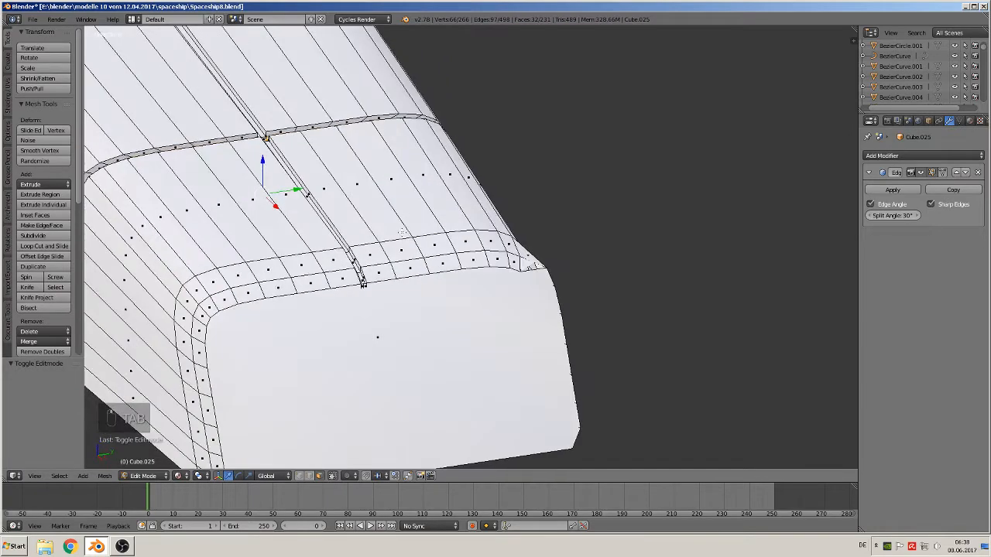
scroll(402, 232, up, 3)
shift+middle_drag(331, 302, 522, 284)
scroll(514, 276, up, 2)
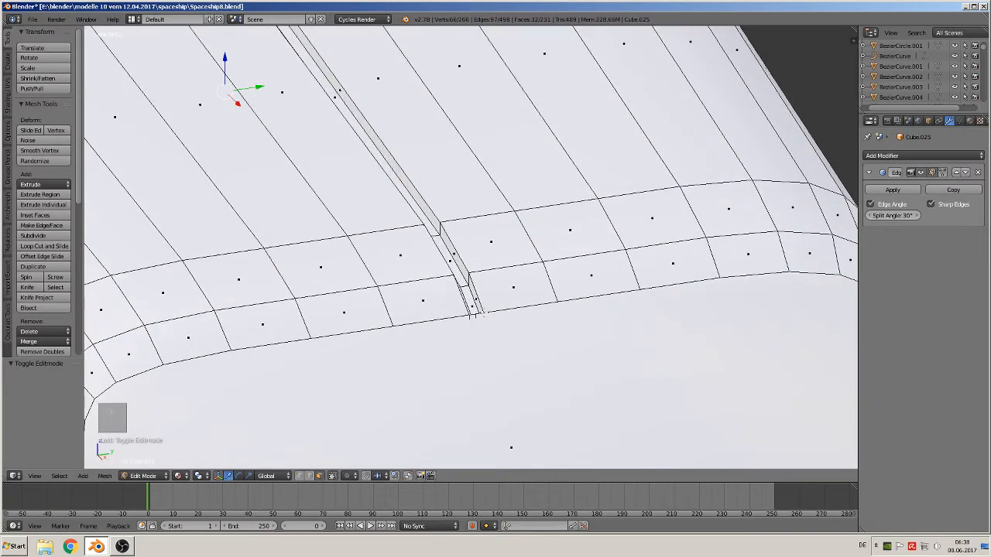
click(311, 476)
right_click(461, 303)
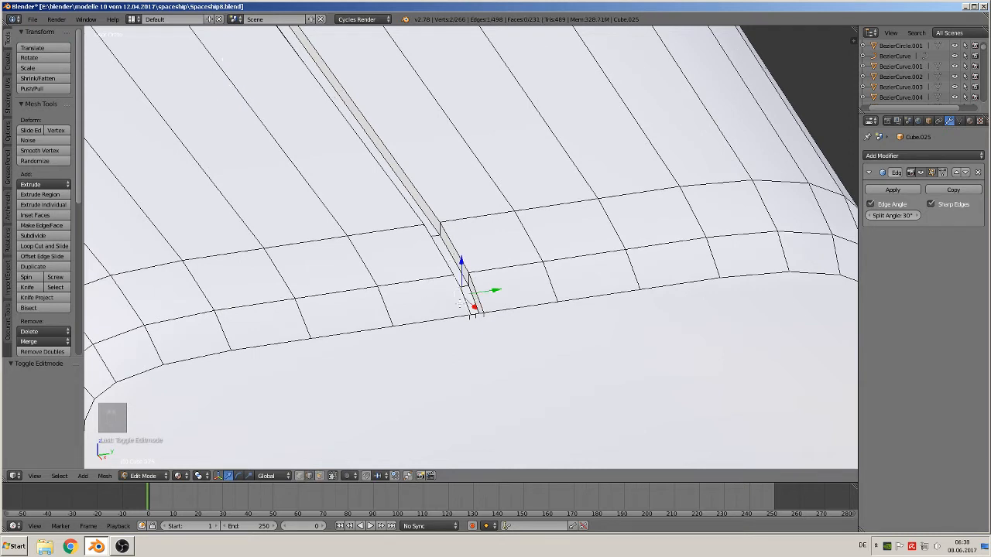
shift+right_click(484, 296)
key(f)
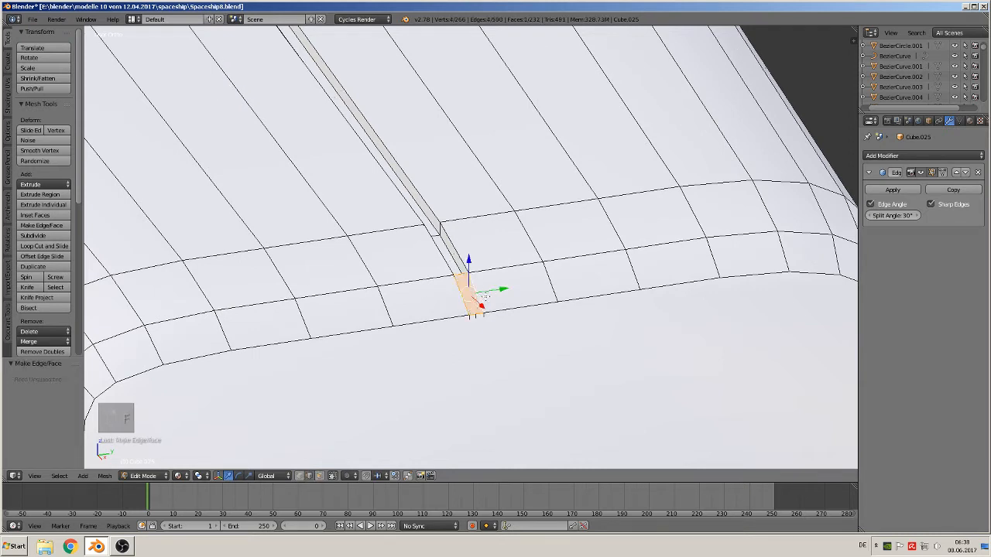
Fill the centre groove's remaining two segments between the beveled end and the cross groove with faces, and leave mesh editing.
right_click(438, 255)
key(f)
shift+right_click(382, 177)
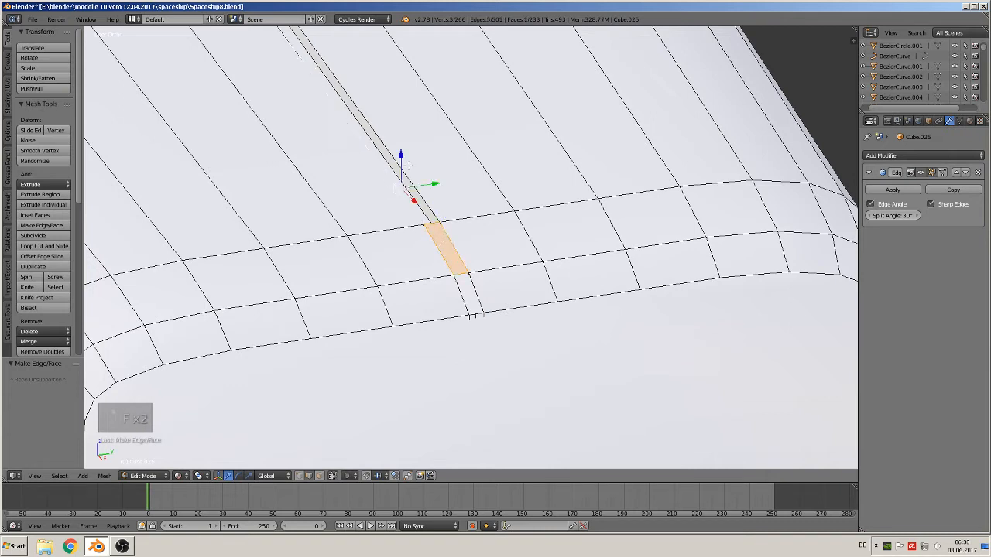
shift+right_click(424, 182)
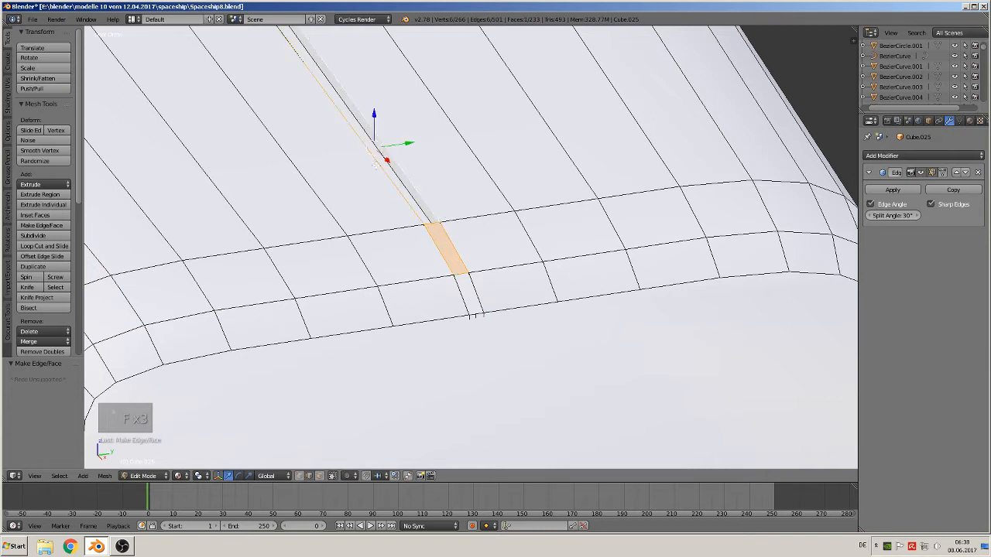
right_click(419, 183)
mouse_move(407, 198)
middle_down()
mouse_move(372, 199)
mouse_move(407, 201)
middle_up()
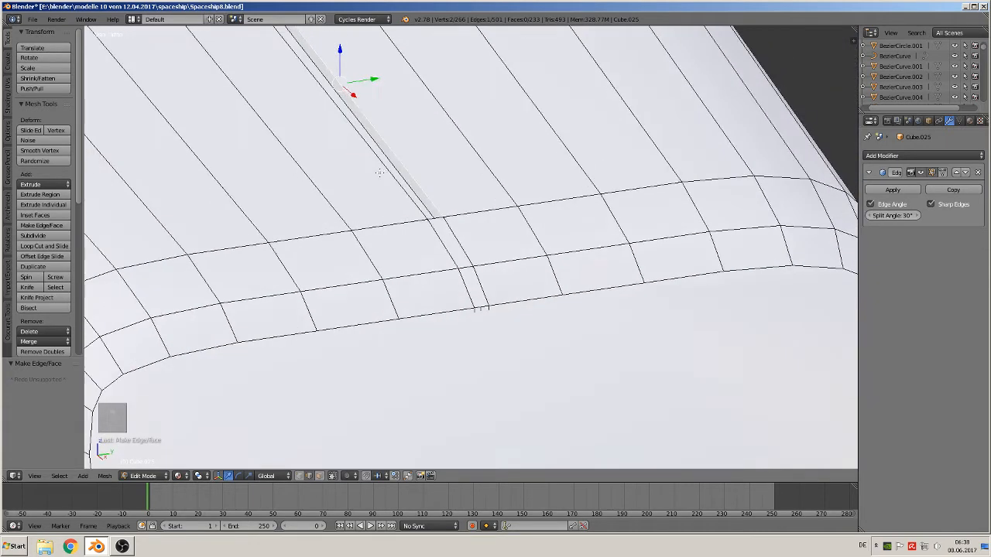
shift+right_click(373, 174)
key(f)
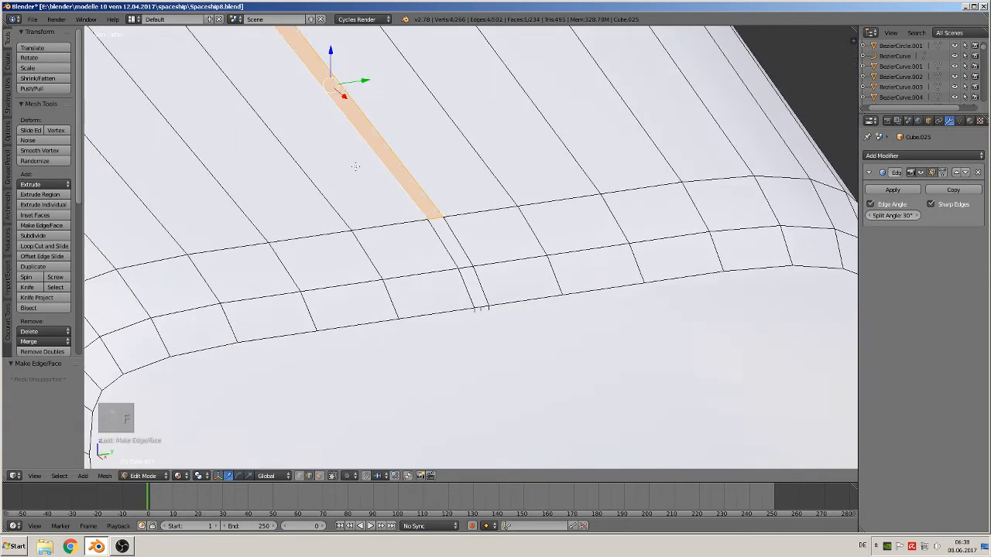
shift+middle_drag(356, 167, 626, 432)
scroll(586, 379, down, 3)
key(Tab)
scroll(566, 377, down, 5)
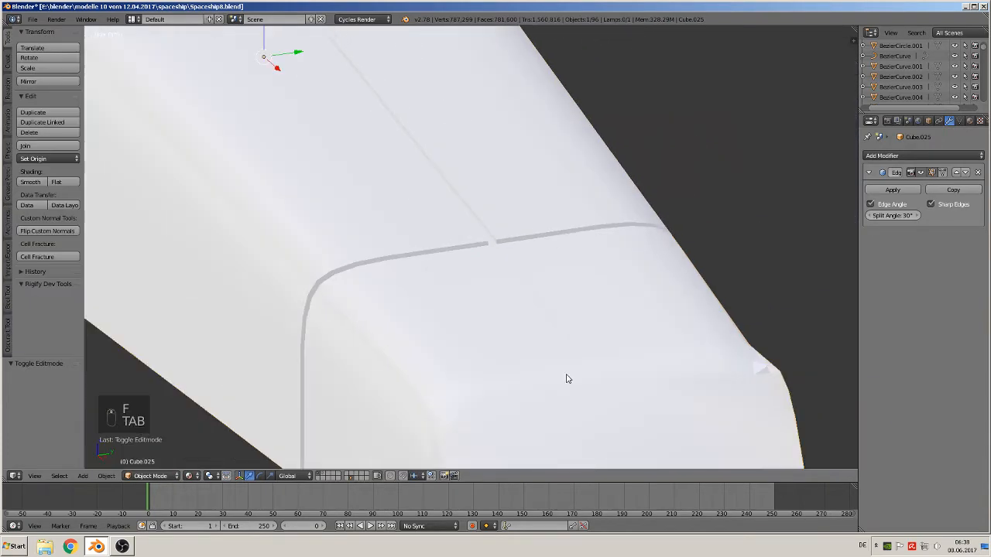
Return to mesh editing in vertex selection mode and select the misplaced vertex at the open corner of the beveled end.
middle_drag(566, 379, 542, 378)
key(Tab)
scroll(545, 354, up, 4)
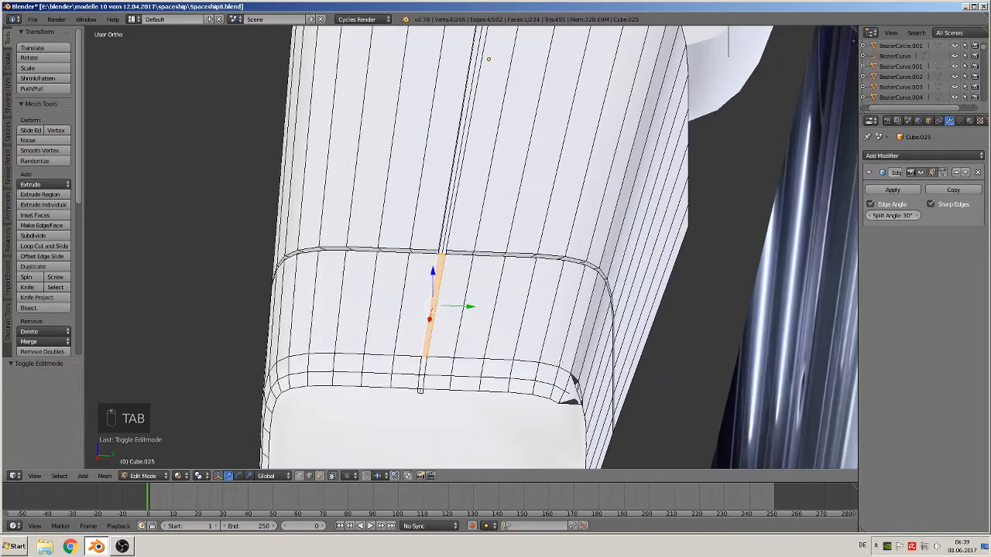
shift+middle_drag(606, 412, 563, 294)
middle_drag(563, 293, 576, 313)
scroll(576, 313, up, 2)
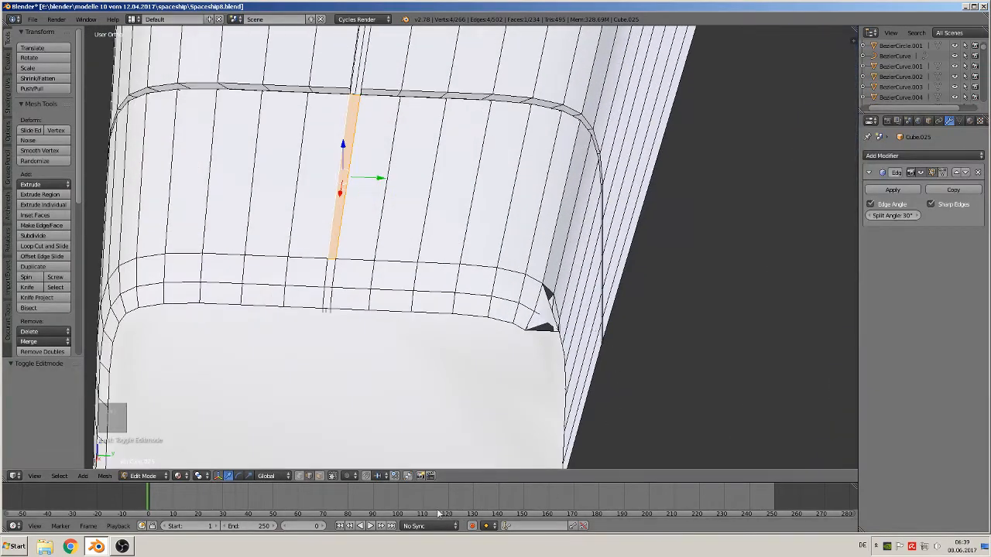
click(299, 477)
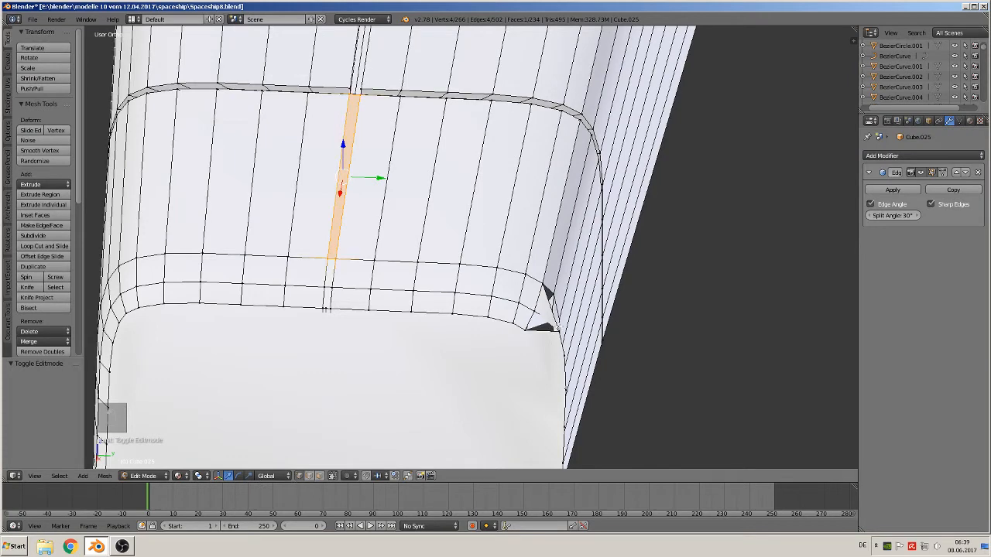
right_drag(558, 327, 545, 287)
Leave mesh editing and move the insert along Y by about -3.127 and another -1.114, clear of the other parts.
scroll(545, 287, down, 8)
key(Tab)
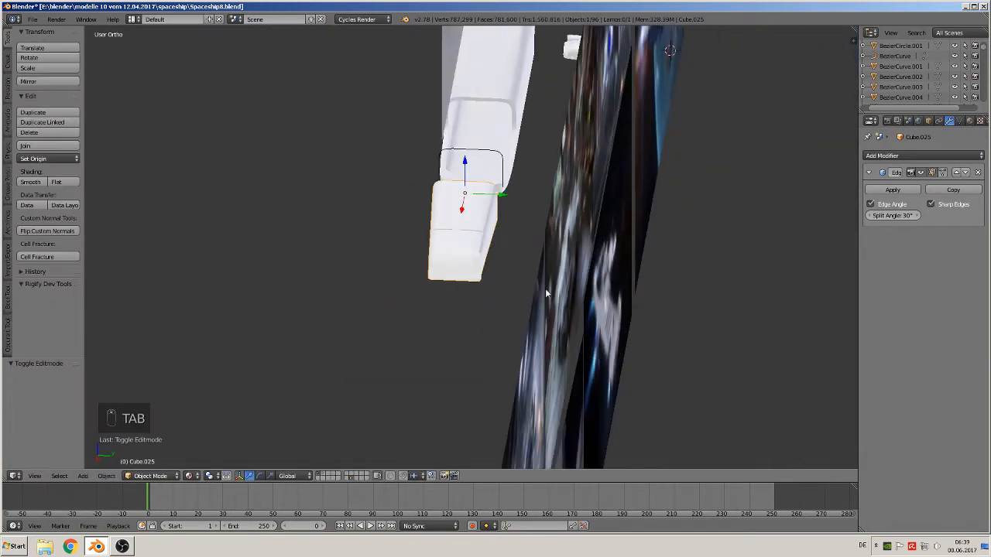
scroll(535, 282, down, 7)
drag(503, 229, 237, 247)
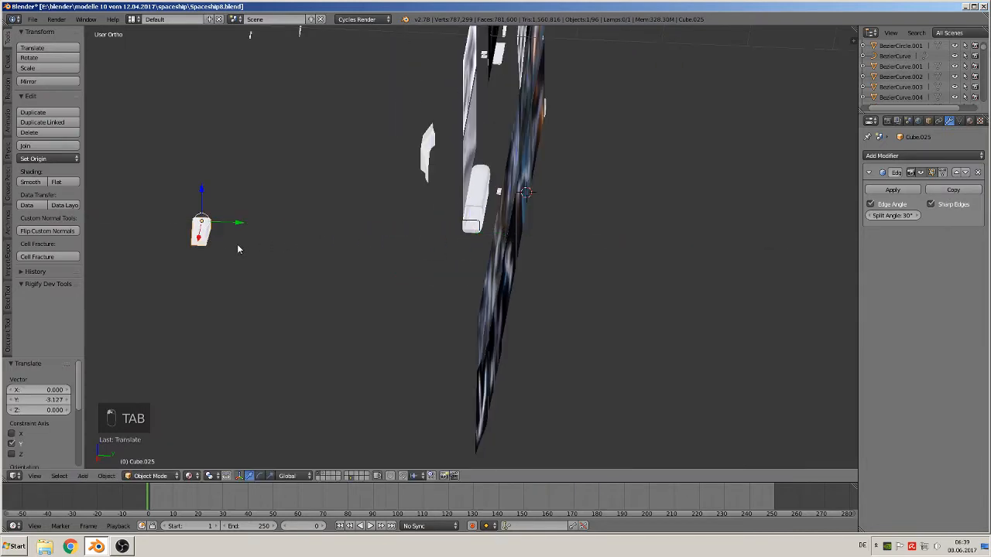
shift+middle_drag(298, 258, 501, 287)
scroll(480, 284, up, 5)
middle_drag(400, 279, 472, 286)
drag(448, 268, 230, 232)
shift+middle_drag(251, 264, 474, 246)
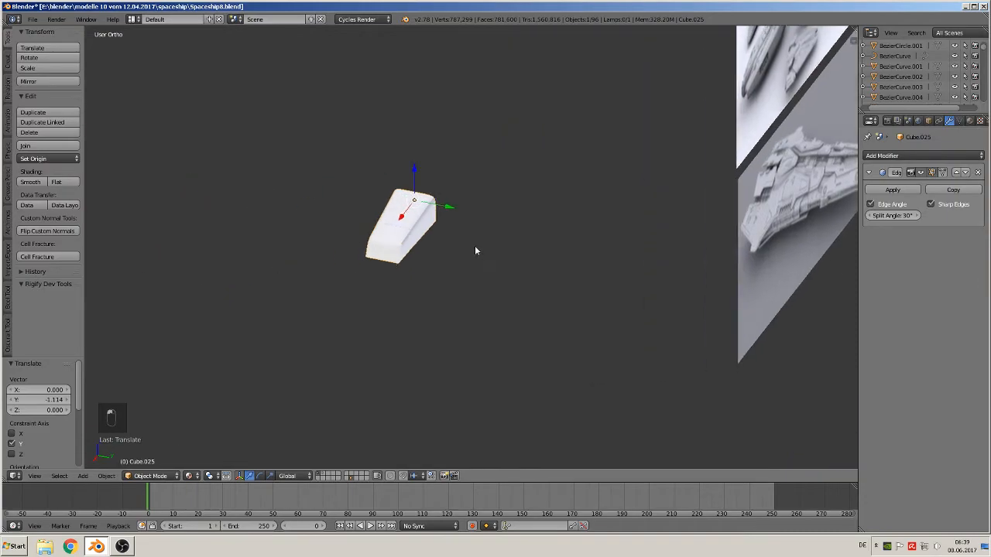
Edit the insert's mesh and move the misplaced vertex at the beveled end's open corner -0.008 along Z.
scroll(457, 252, up, 8)
key(Tab)
shift+middle_drag(302, 264, 573, 289)
middle_drag(573, 290, 546, 278)
scroll(506, 293, up, 10)
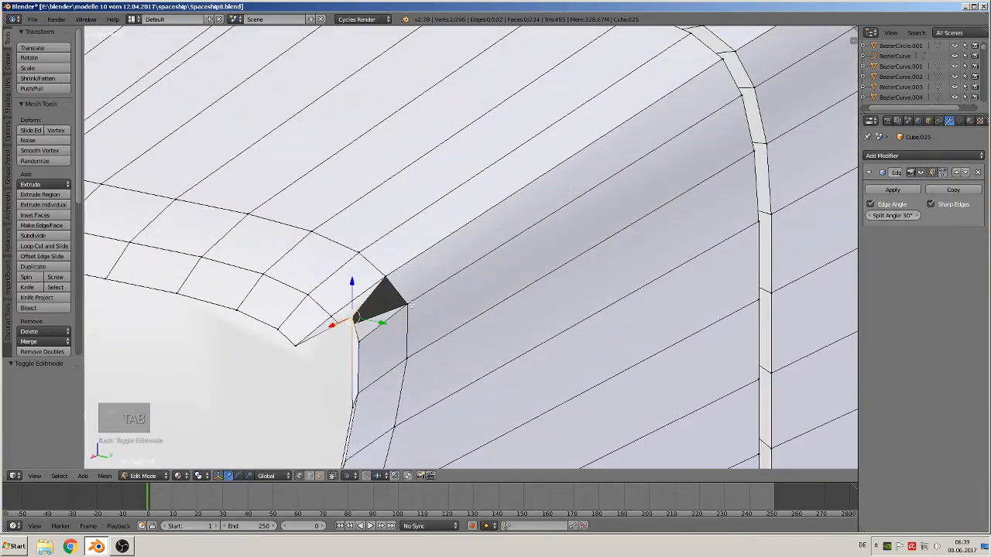
mouse_move(412, 305)
middle_down()
mouse_move(403, 302)
mouse_move(411, 307)
middle_up()
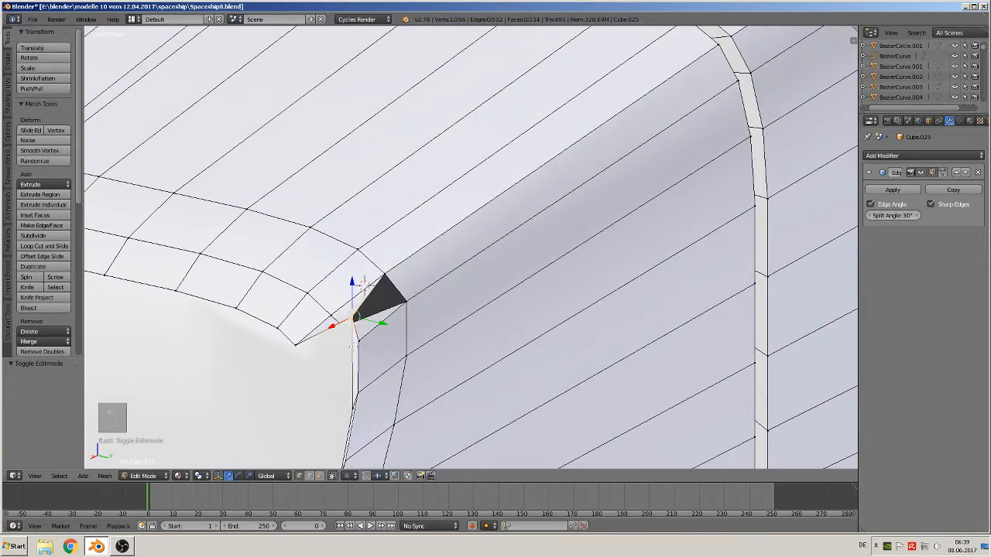
drag(353, 284, 354, 327)
middle_drag(407, 326, 618, 223)
scroll(619, 223, down, 8)
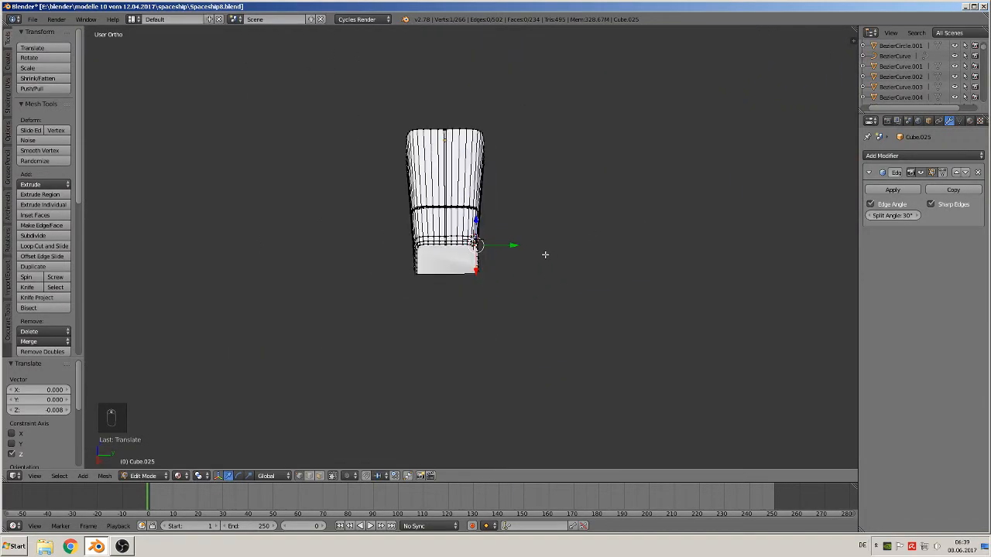
key(KP_7)
scroll(546, 257, up, 4)
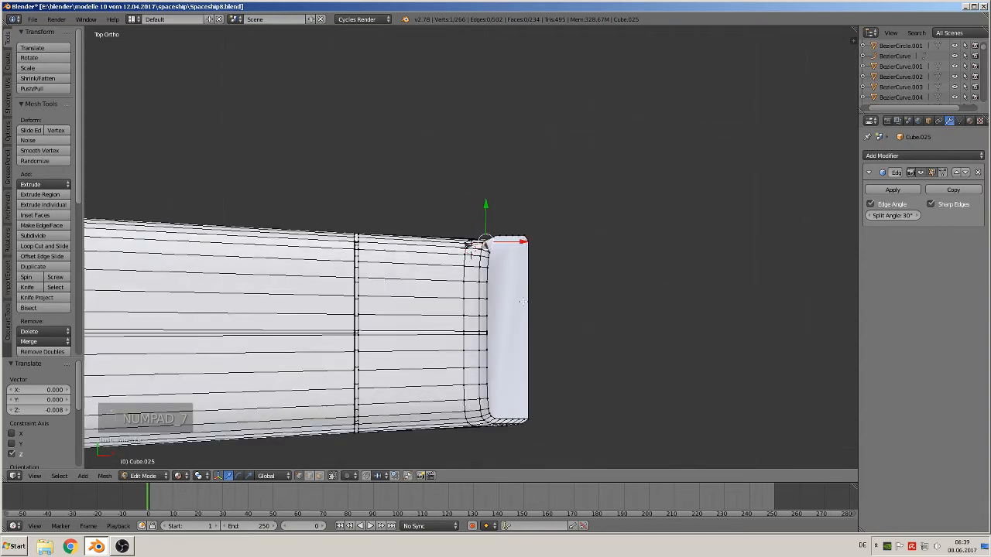
Delete the vertices of the upper half of the hull piece, above its lengthwise centre line in top view.
scroll(538, 309, down, 2)
key(a)
key(a)
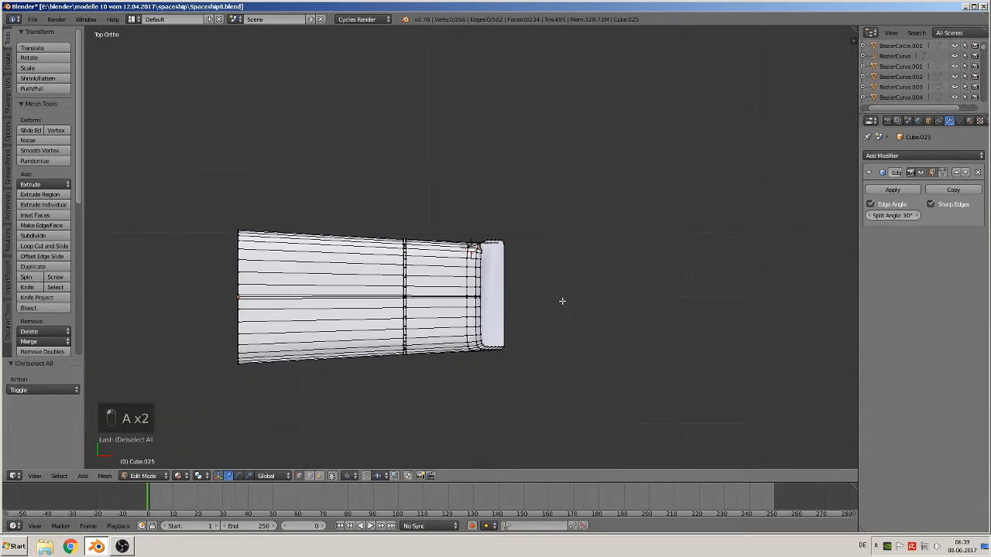
scroll(537, 300, up, 2)
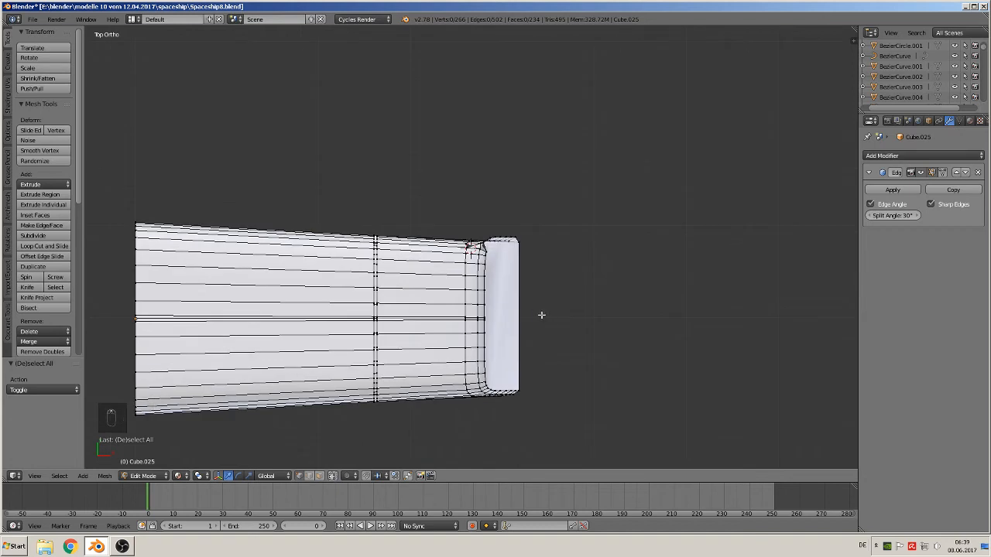
key(b)
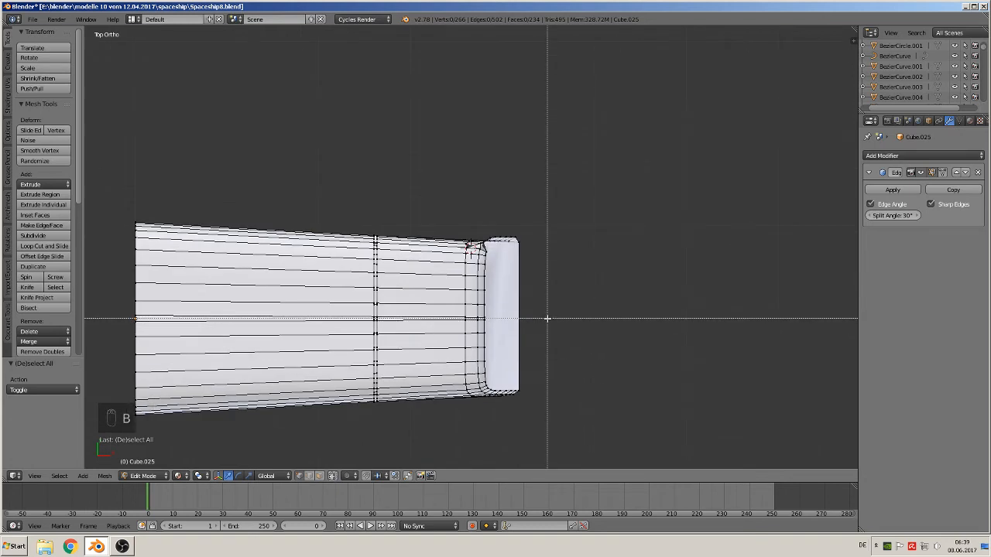
drag(548, 318, 119, 188)
scroll(470, 247, up, 2)
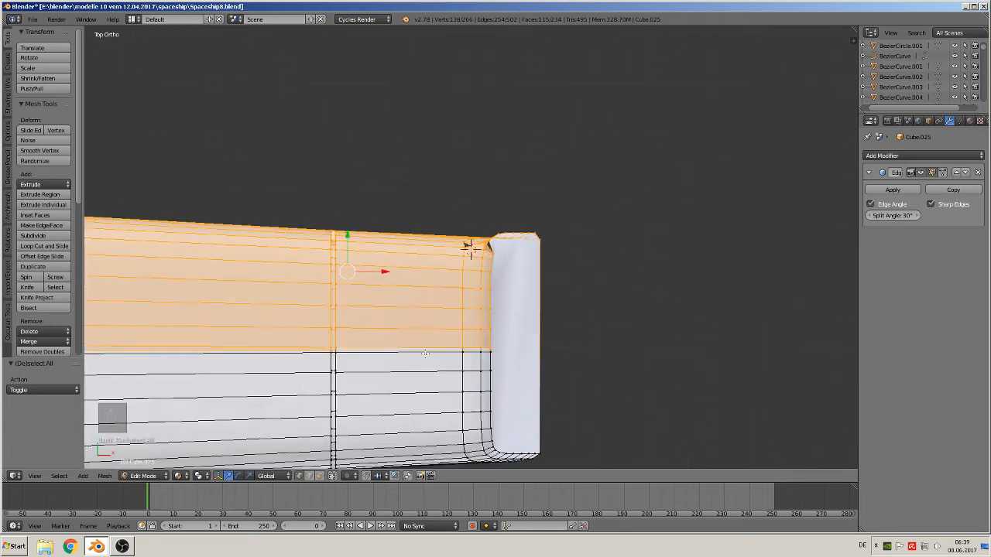
alt+shift+right_click(301, 349)
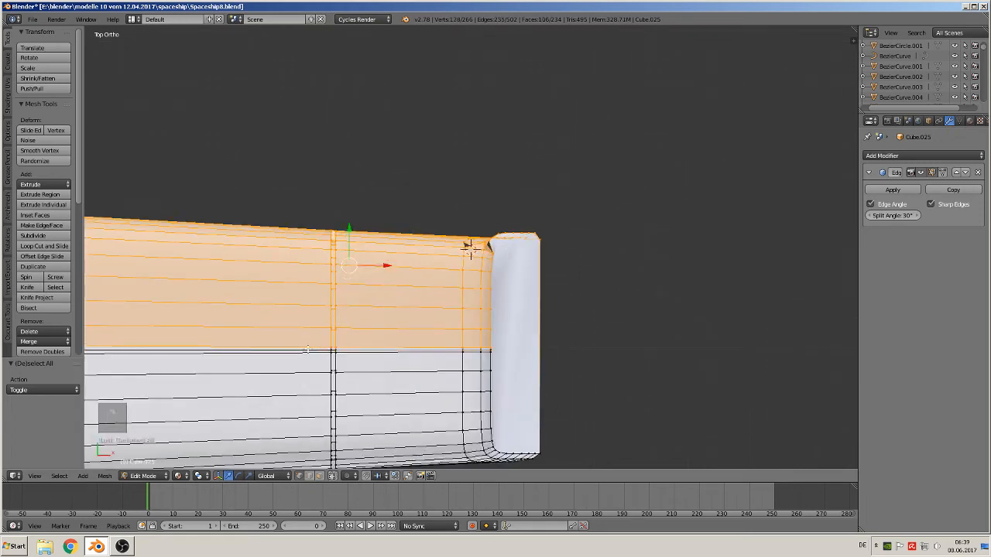
scroll(470, 247, down, 2)
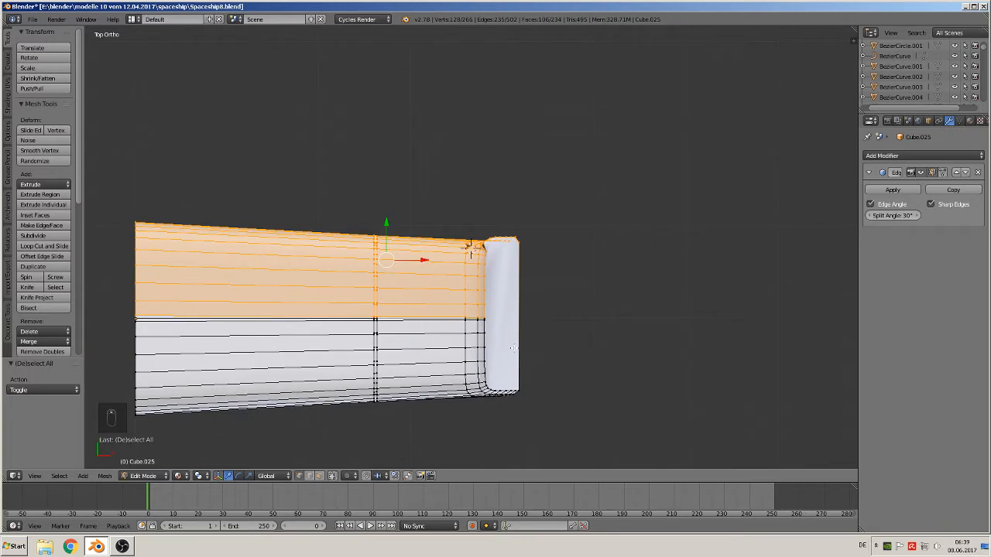
key(x)
click(514, 349)
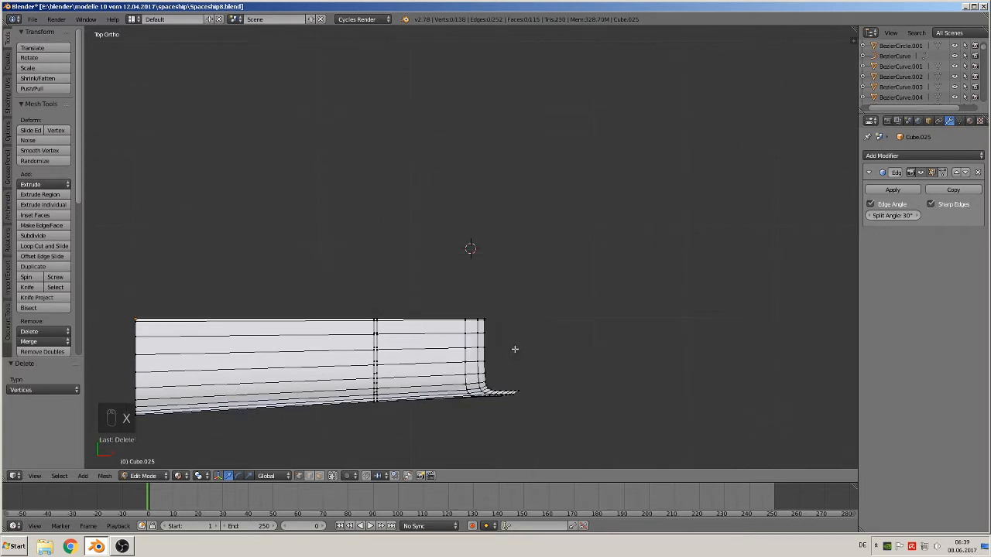
Add a Mirror modifier to the remaining half, with only the Y axis enabled.
key(Tab)
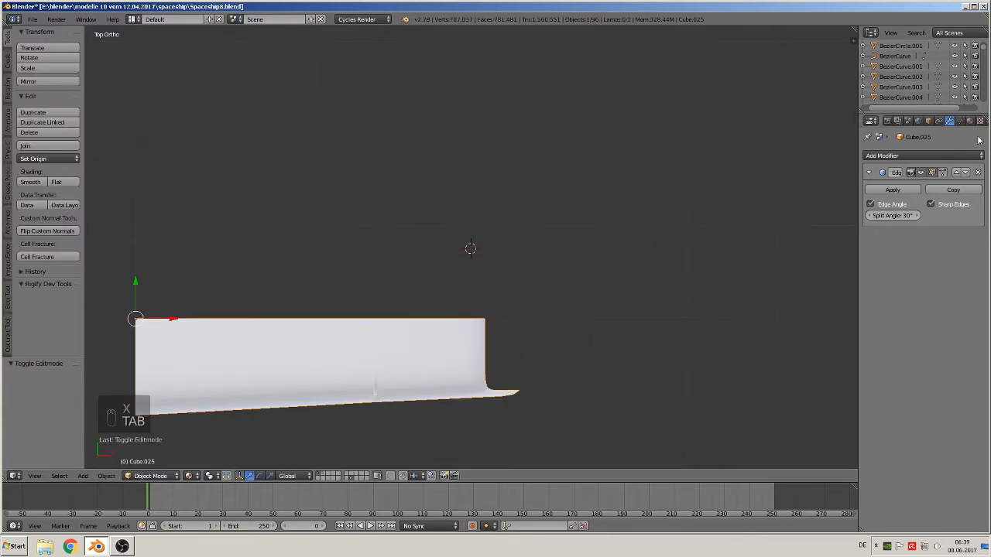
click(910, 156)
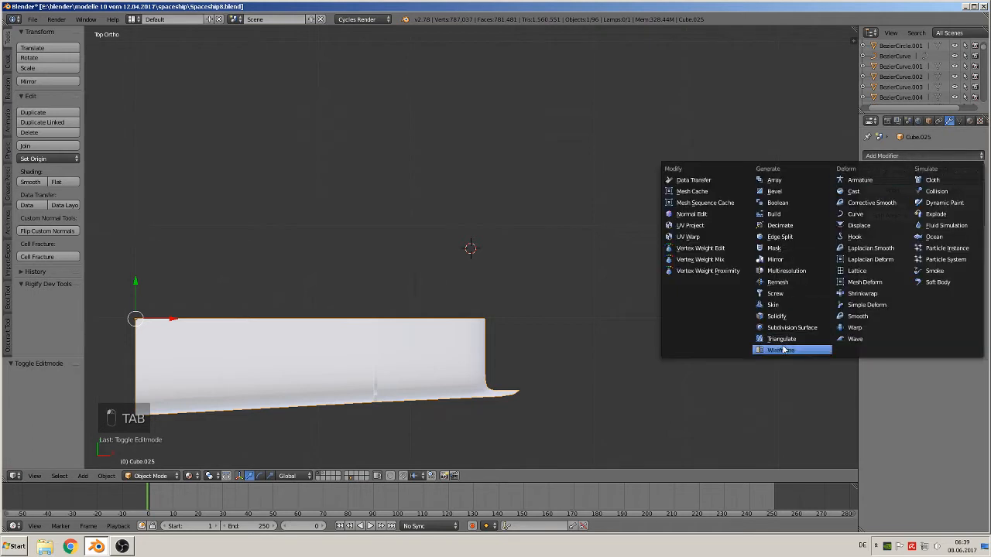
click(800, 262)
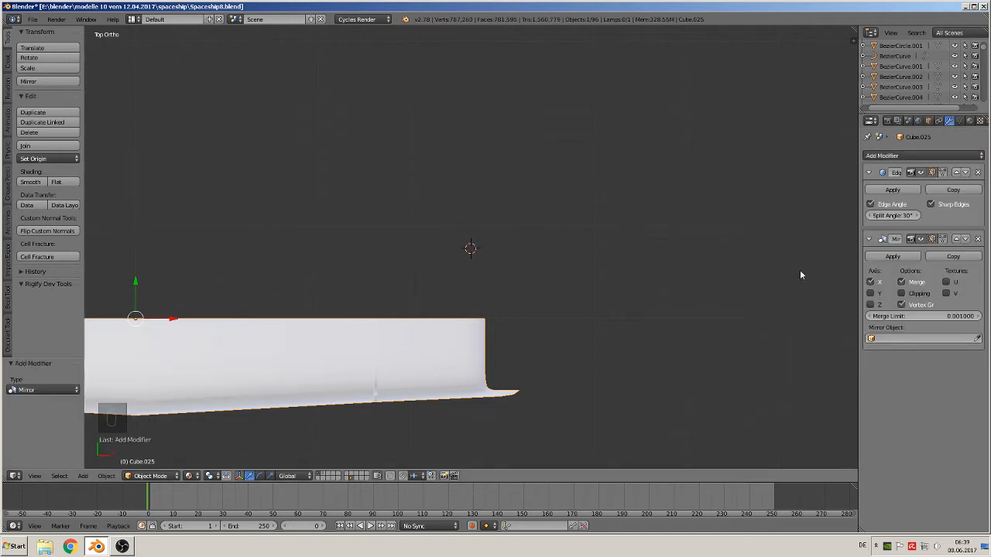
click(871, 282)
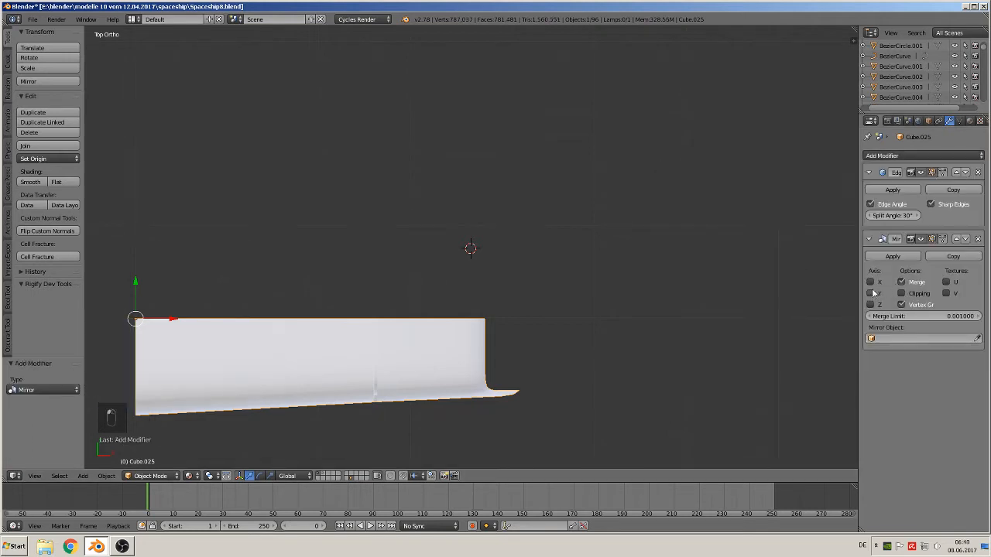
click(870, 293)
middle_drag(647, 328, 593, 255)
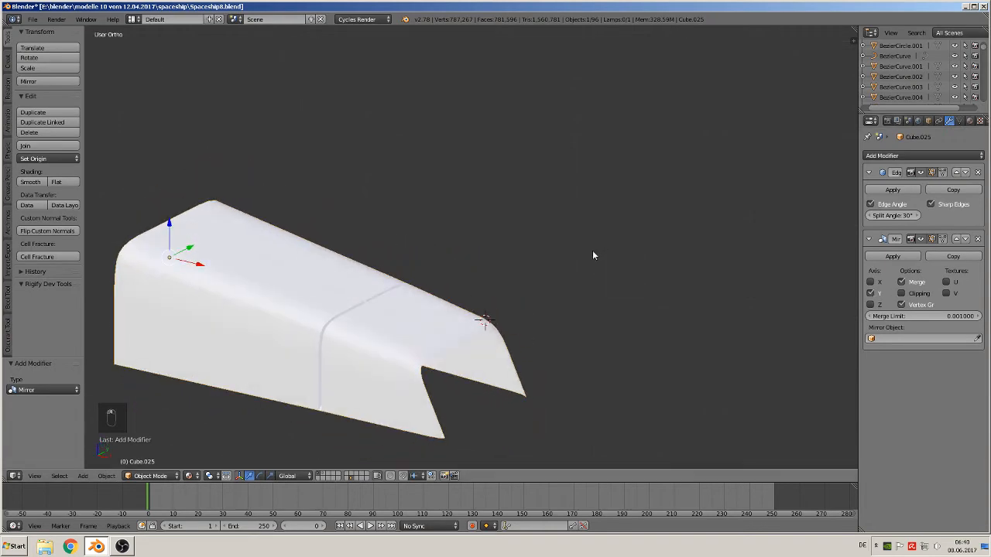
Delete the six inner vertices of the narrow recessed strip along the mirror seam, between the cross groove and the front opening.
key(Tab)
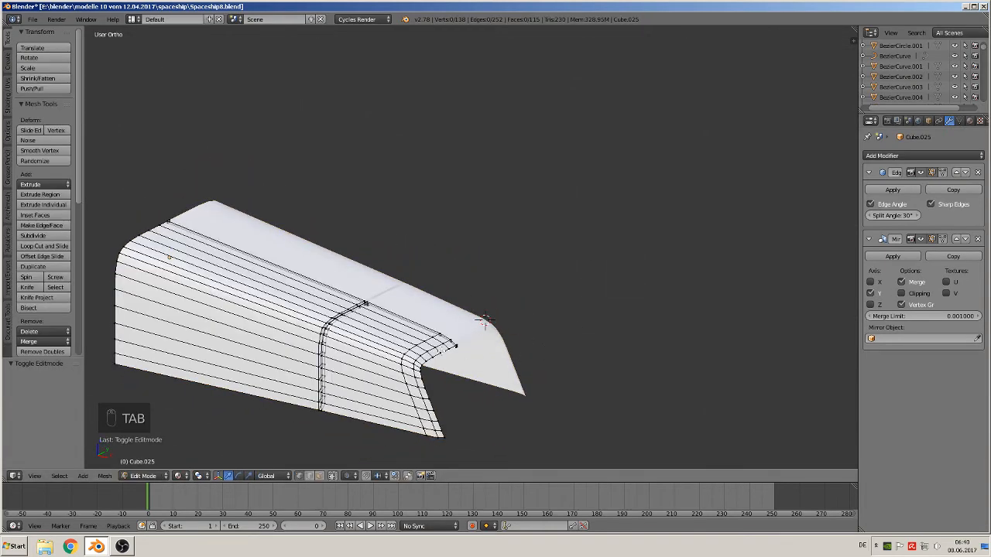
alt+right_click(444, 352)
shift+middle_drag(511, 347, 556, 296)
scroll(588, 283, up, 2)
scroll(645, 318, up, 4)
scroll(657, 323, up, 1)
middle_drag(657, 322, 679, 174)
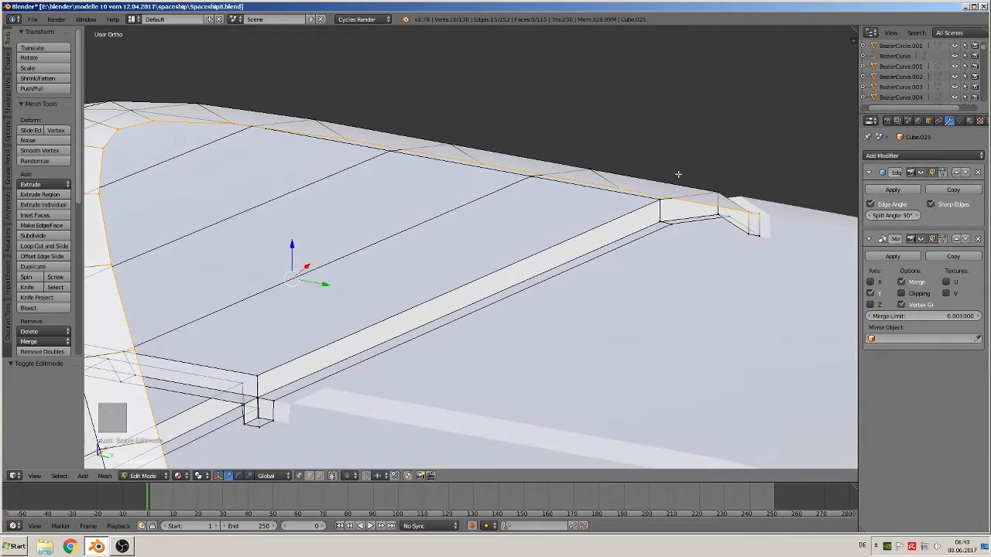
right_click(661, 222)
shift+right_click(671, 226)
shift+right_click(719, 216)
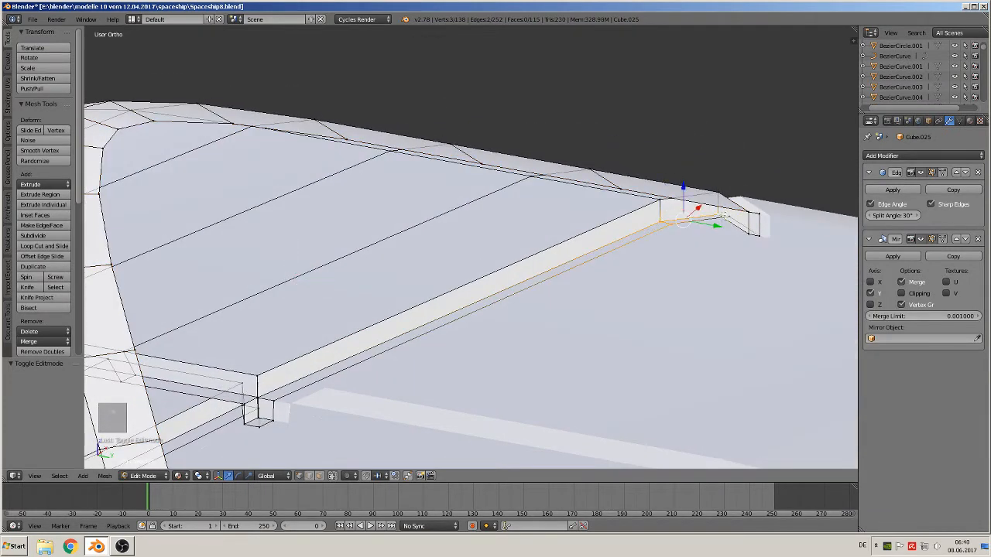
shift+right_click(730, 218)
shift+right_click(760, 235)
key(x)
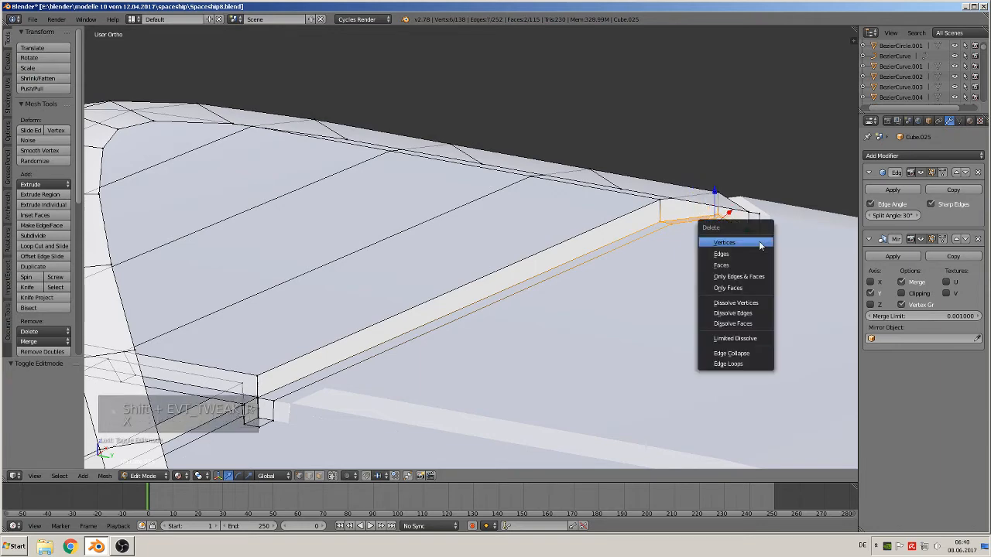
click(755, 240)
Delete the leftover vertex on the front opening's edge, inside the gap at the mirror seam.
scroll(724, 274, up, 5)
scroll(724, 275, down, 3)
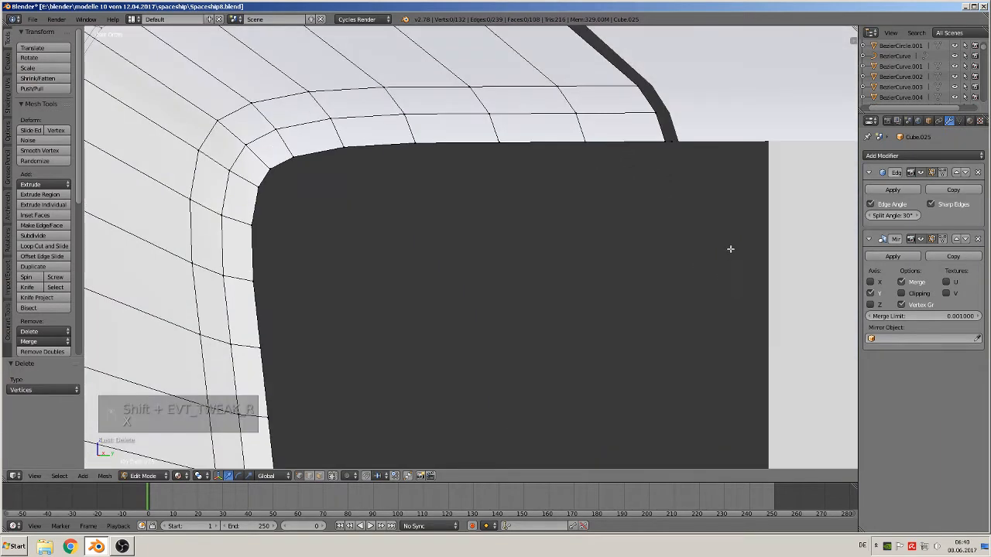
shift+middle_drag(690, 195, 608, 260)
right_click(603, 224)
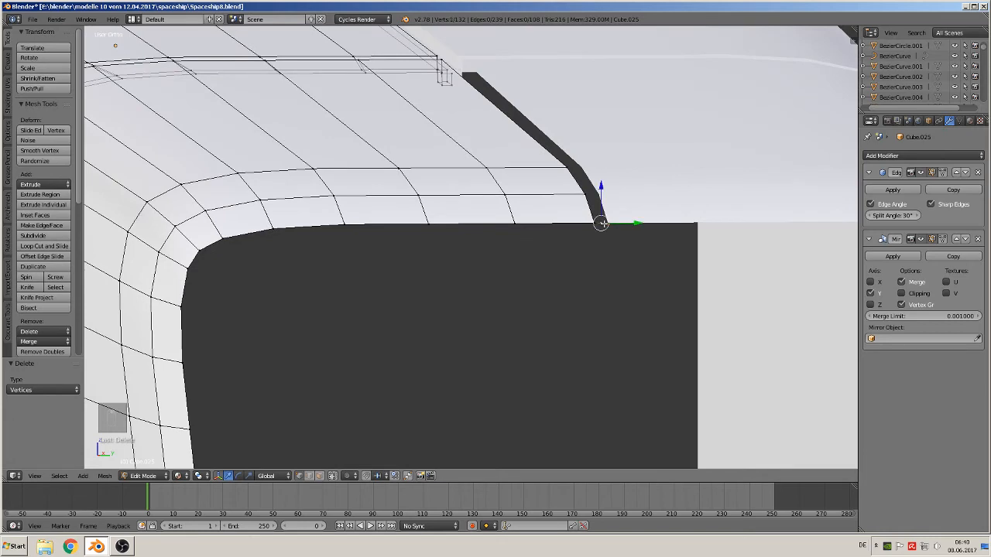
mouse_move(632, 243)
middle_down()
mouse_move(657, 261)
mouse_move(629, 231)
middle_up()
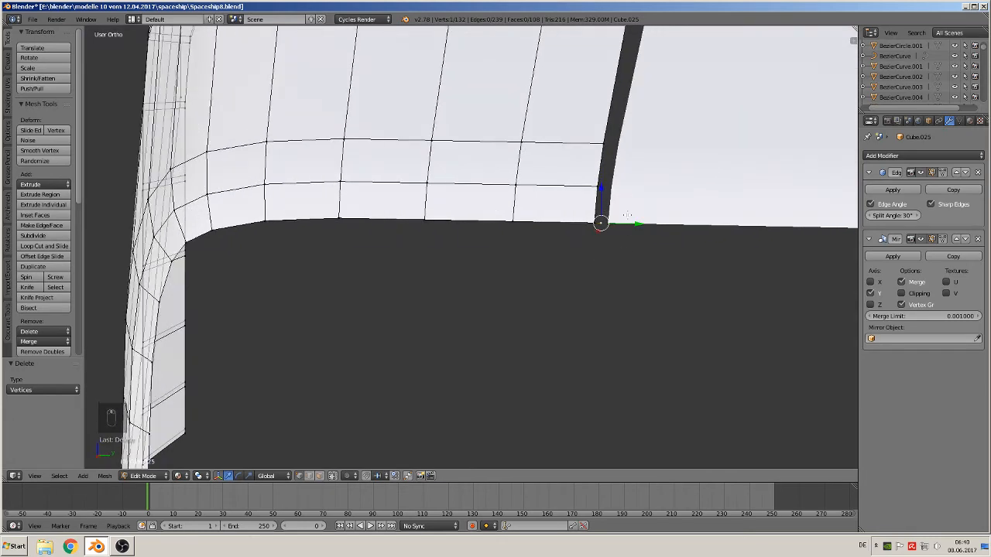
key(x)
click(620, 209)
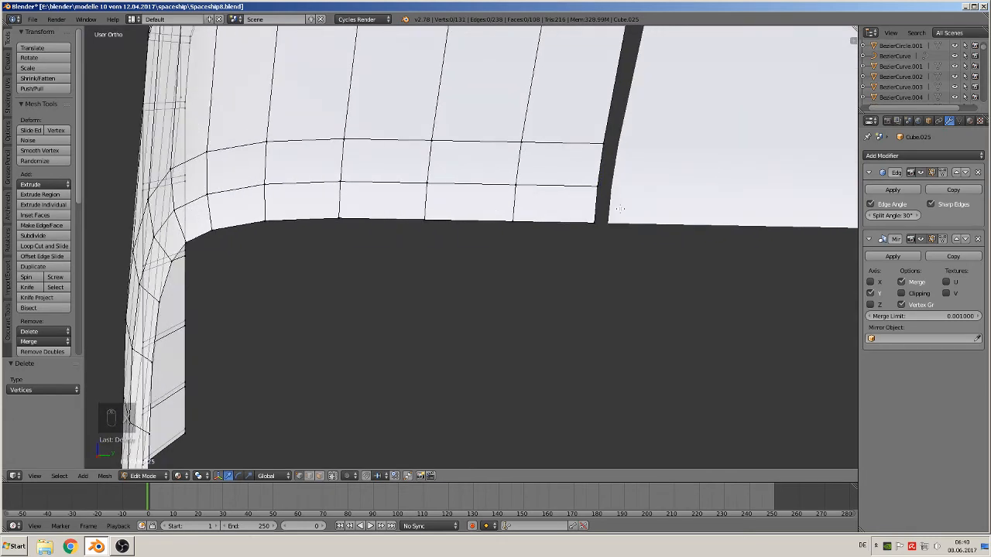
Move the four vertices along the seam gap's edge, from the groove to the front opening, about 0.002 along Y.
middle_drag(619, 210, 619, 247)
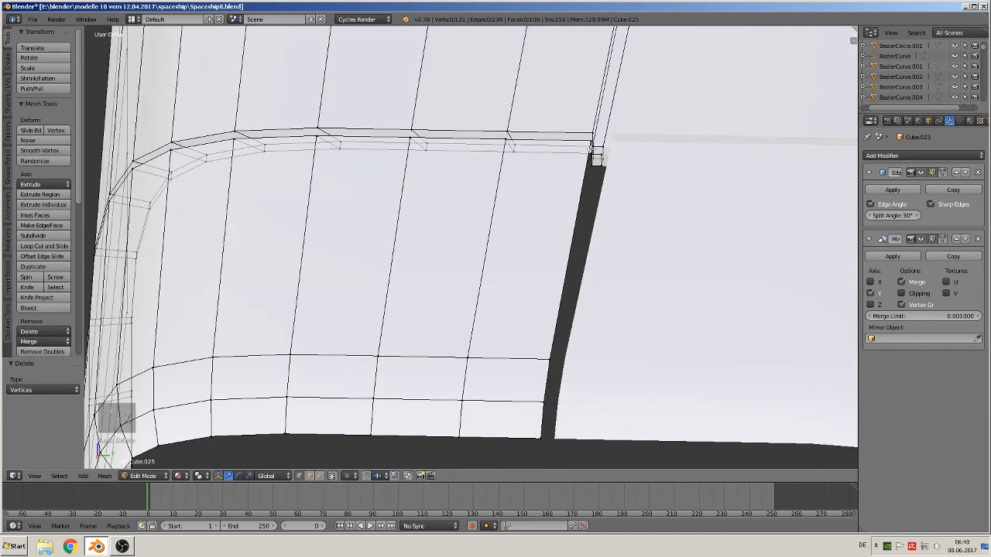
right_click(593, 149)
shift+right_click(550, 358)
shift+right_click(548, 397)
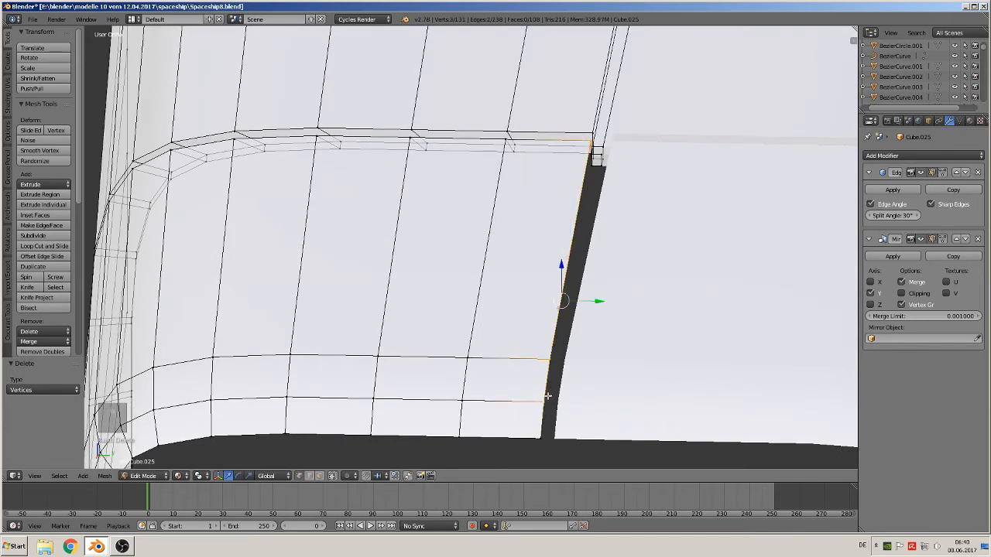
shift+right_click(543, 428)
key(g)
key(y)
click(611, 331)
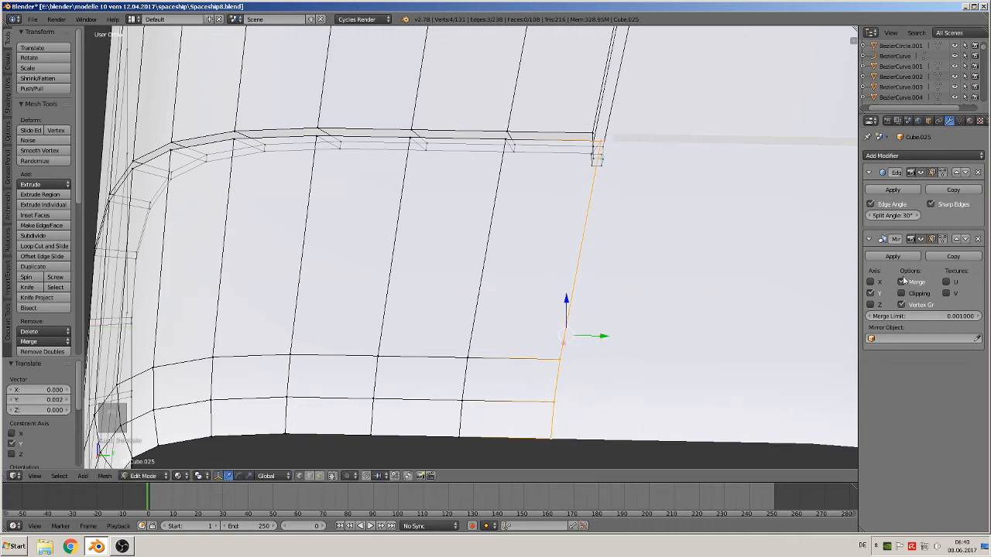
Enable Clipping on the Mirror modifier and move the four seam vertices along Y onto the mirror plane.
click(902, 295)
key(g)
key(y)
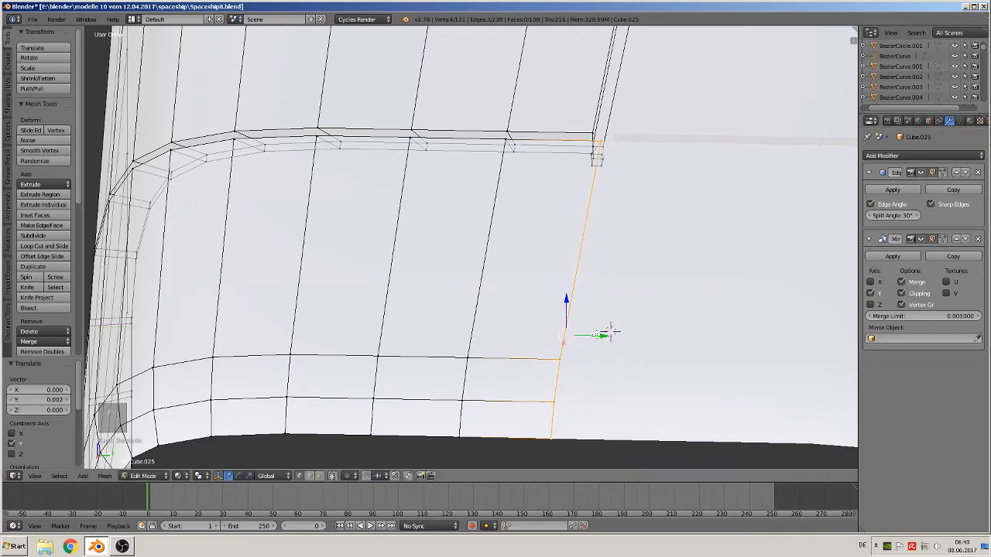
click(605, 333)
middle_drag(606, 333, 698, 186)
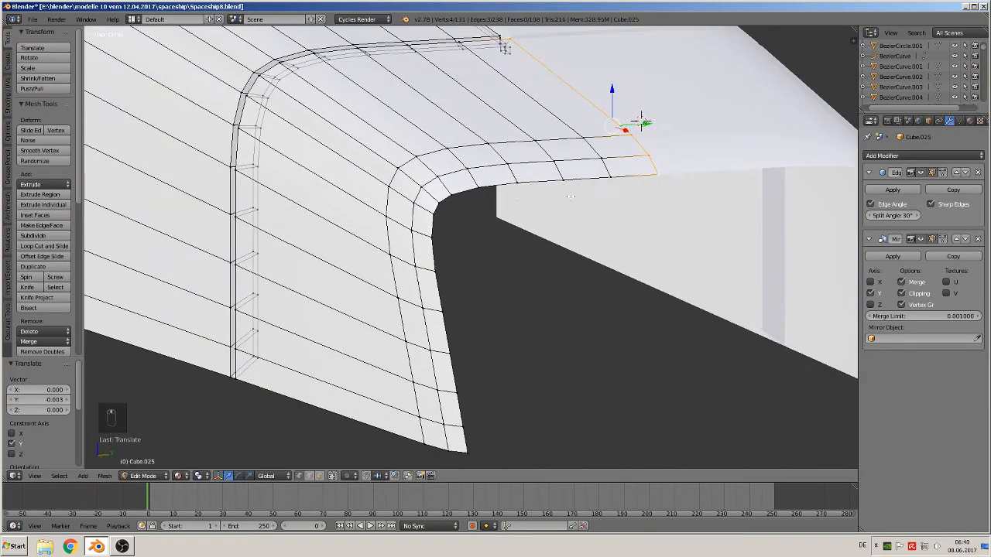
Try to fill the front opening with a face from its border edge loop, then undo the fill.
alt+right_click(540, 183)
scroll(575, 255, down, 3)
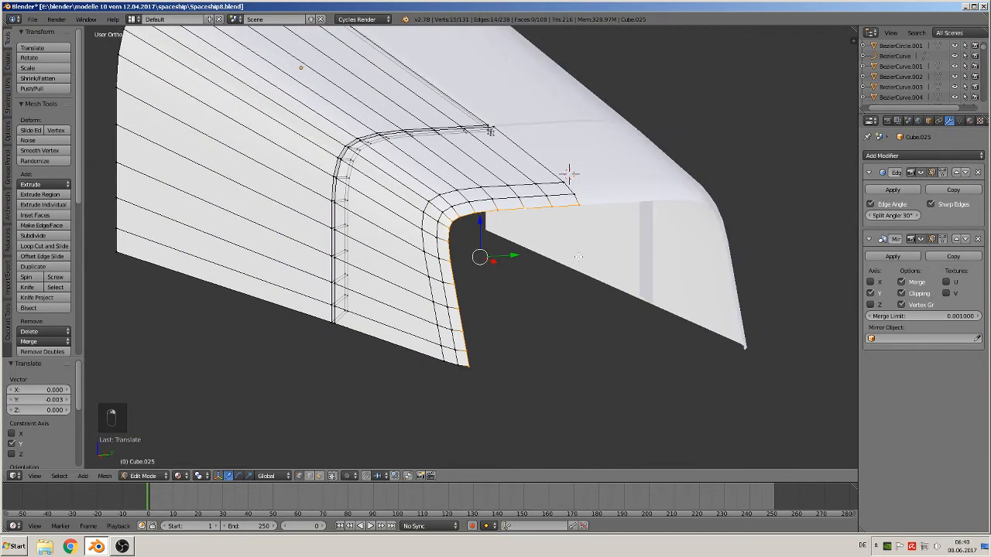
key(f)
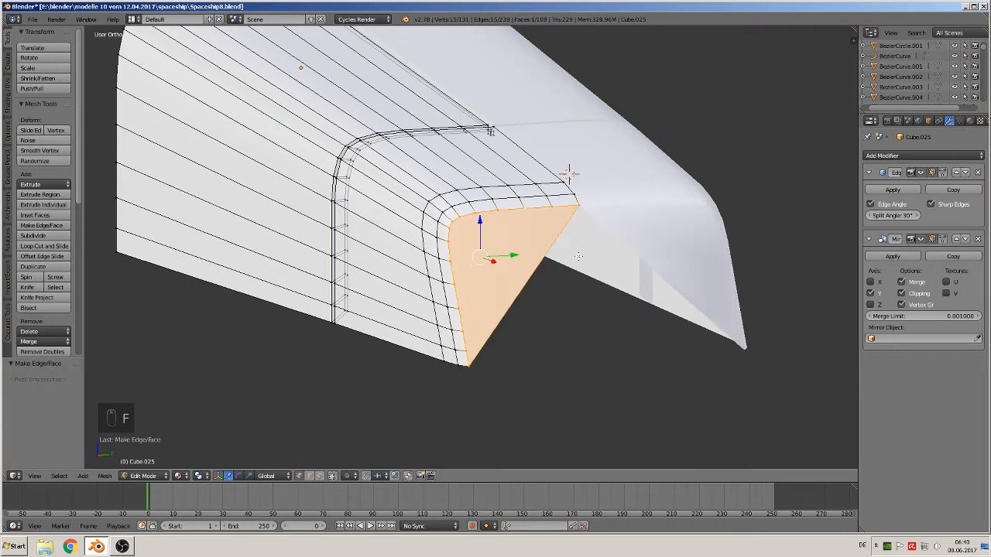
key(ctrl+z)
key(ctrl+z)
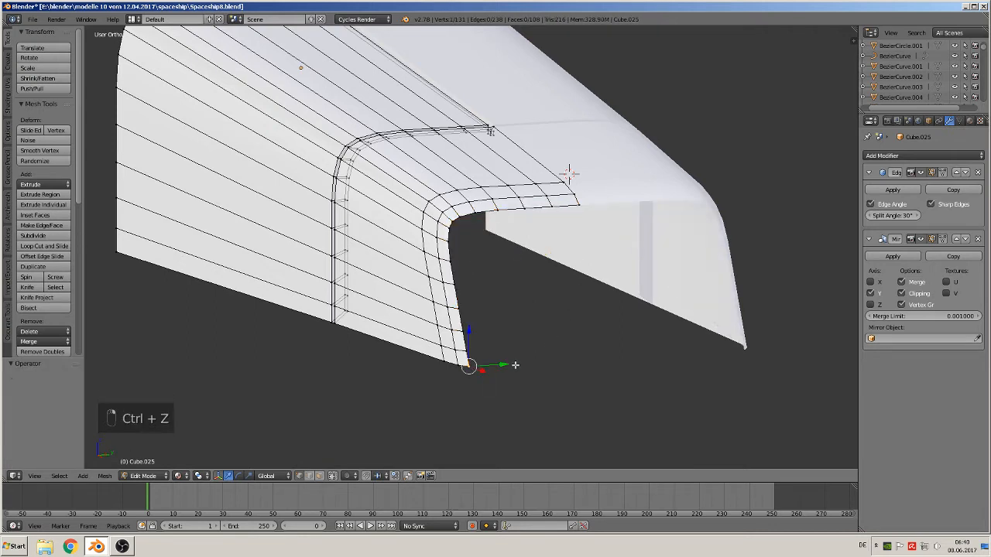
Extrude the front opening's bottom corner vertex about 0.099 along Y to the mirror plane and fill the opening with a face.
key(e)
click(680, 335)
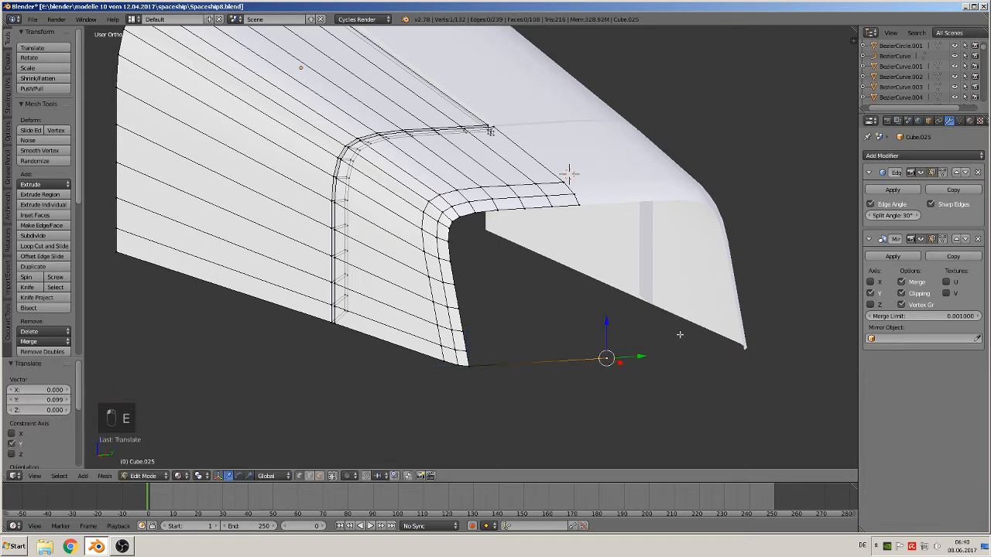
alt+right_click(463, 318)
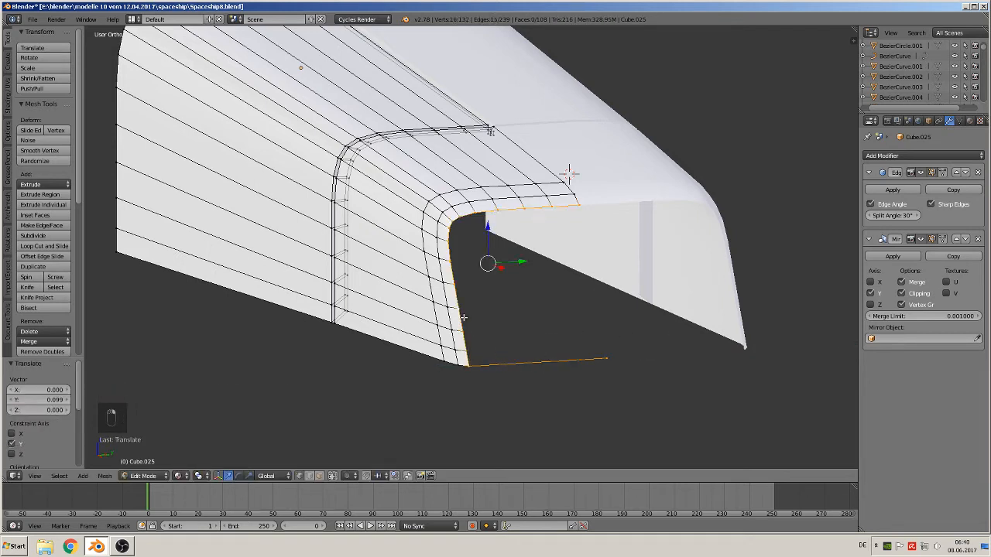
key(f)
key(Tab)
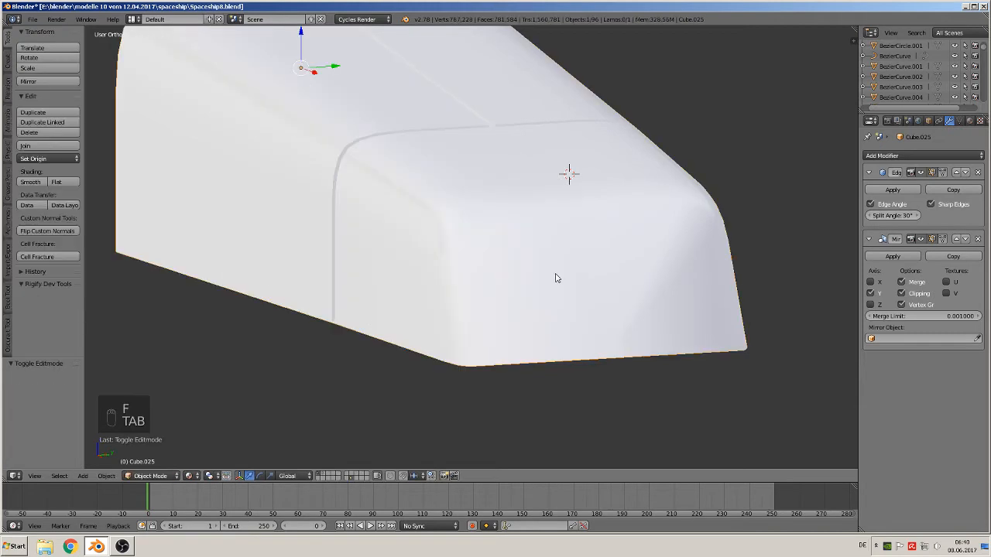
Examine the closed hull piece from several sides and compare it with the spaceship reference images.
scroll(552, 280, down, 5)
middle_drag(547, 285, 597, 263)
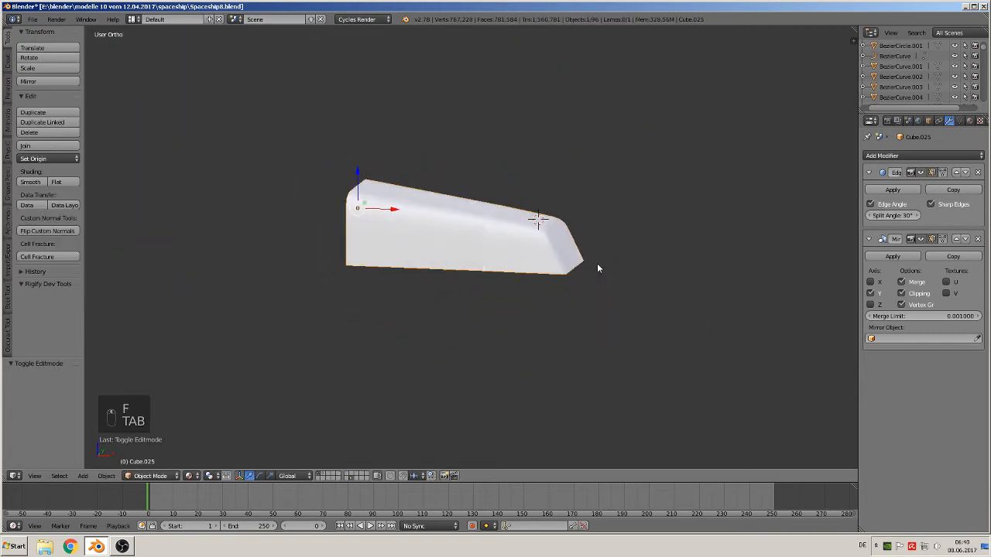
scroll(597, 264, down, 6)
shift+middle_drag(485, 134, 402, 232)
scroll(475, 196, up, 4)
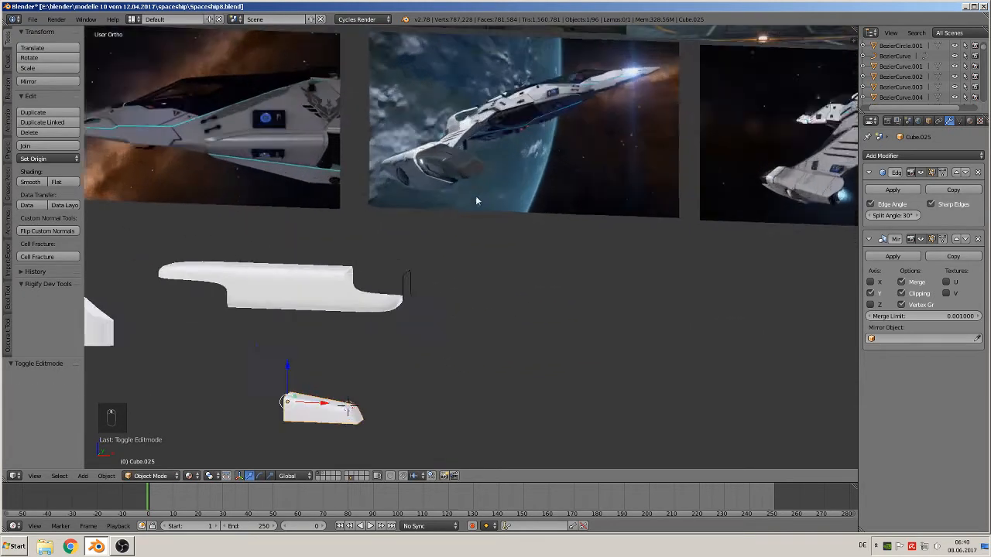
shift+middle_drag(401, 389, 487, 232)
scroll(464, 303, up, 3)
shift+middle_drag(501, 267, 505, 247)
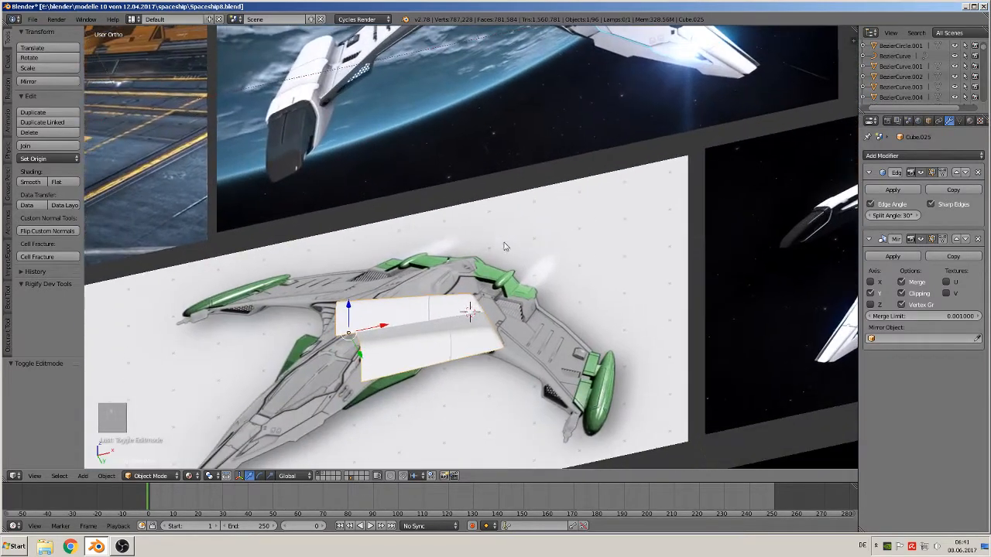
scroll(512, 252, up, 5)
Extrude the hull piece's rear bottom corner vertex about 0.191 along Y to the mirror plane.
key(Tab)
shift+middle_drag(491, 325, 602, 119)
scroll(602, 118, up, 2)
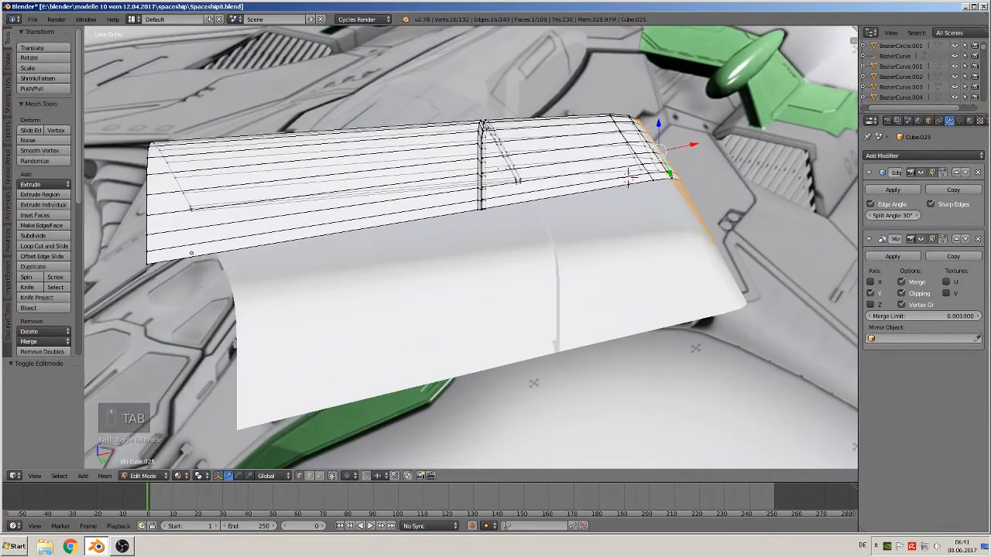
alt+right_click(629, 180)
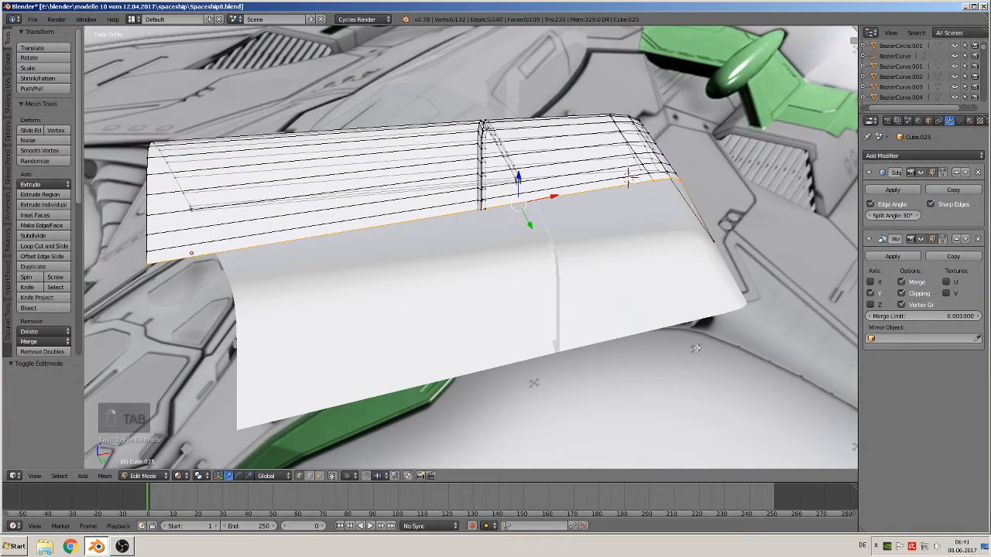
shift+right_click(717, 242)
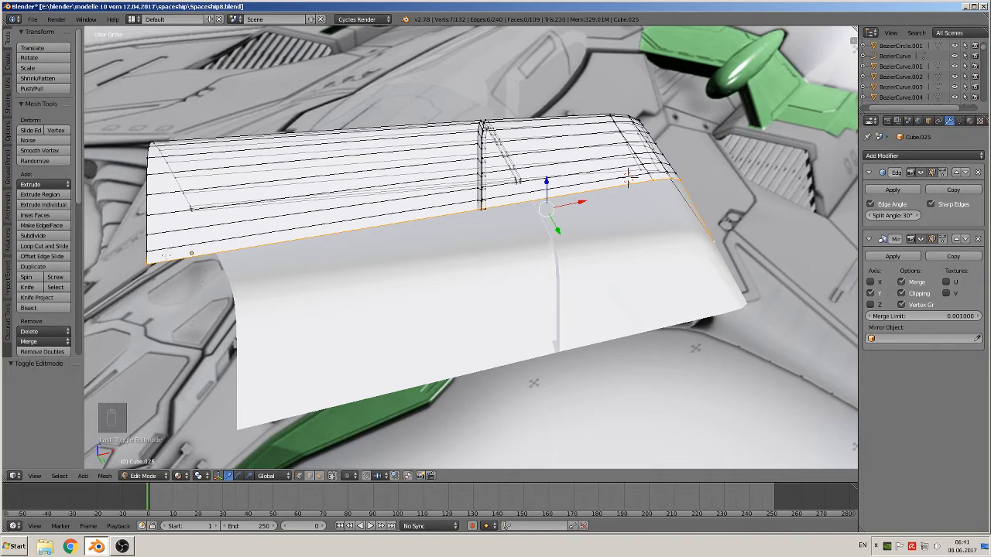
right_click(150, 265)
middle_drag(151, 266, 322, 374)
shift+middle_drag(437, 192, 629, 31)
middle_drag(592, 56, 580, 141)
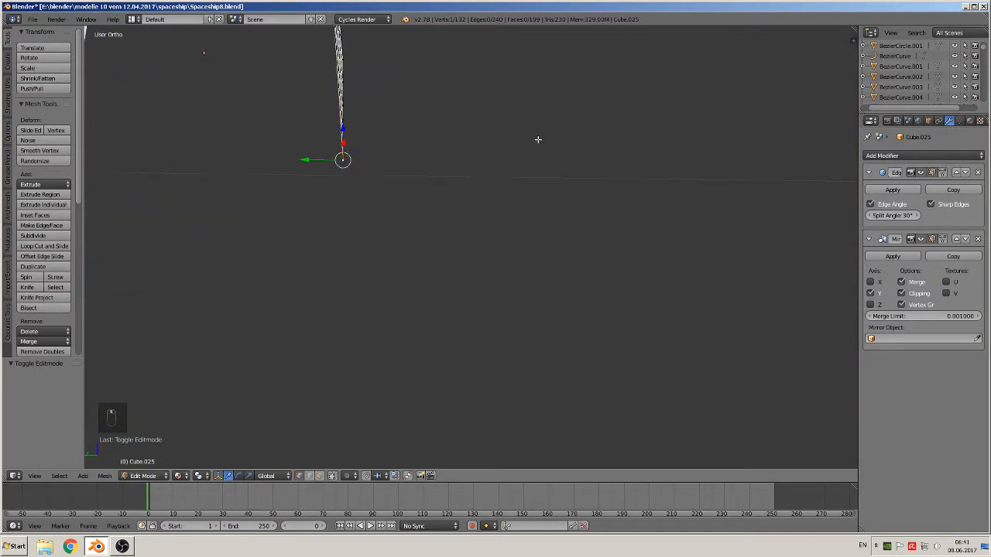
key(e)
right_click(332, 254)
drag(314, 161, 832, 158)
middle_drag(569, 201, 468, 136)
Fill the hull piece's open underside with a face from its side border and corner vertices.
shift+right_click(334, 125)
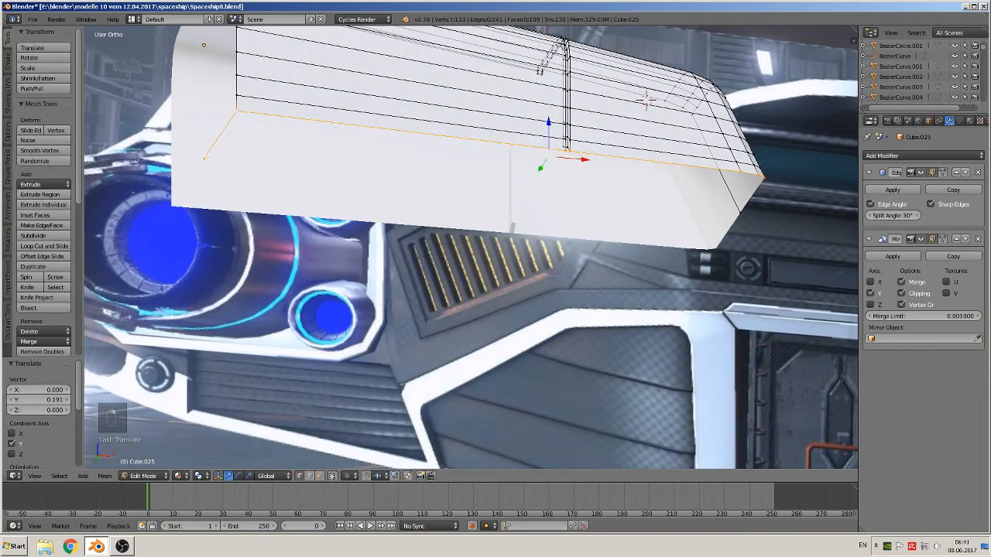
shift+right_click(755, 214)
key(f)
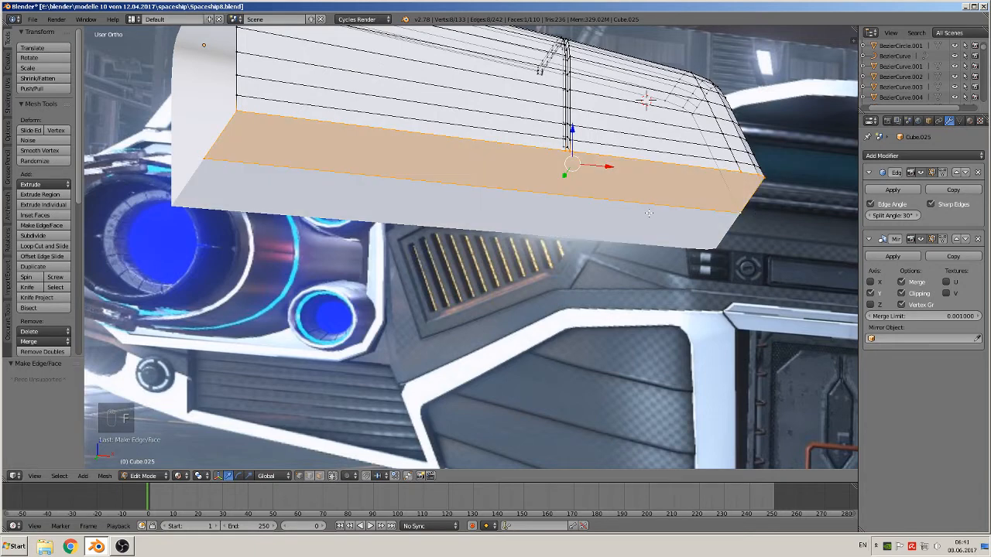
Try to bevel the side and front border edges of the new underside face.
right_click(467, 140)
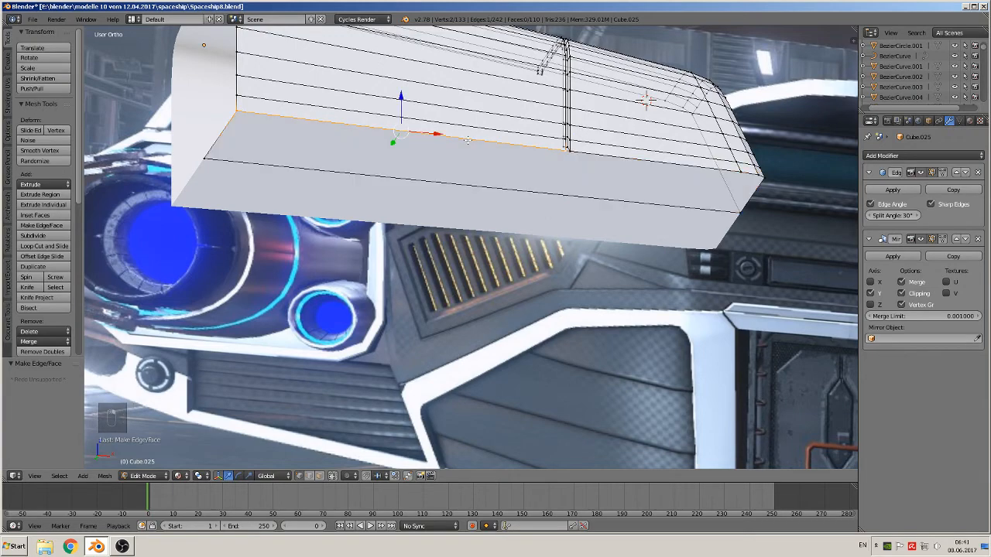
middle_drag(762, 197, 649, 144)
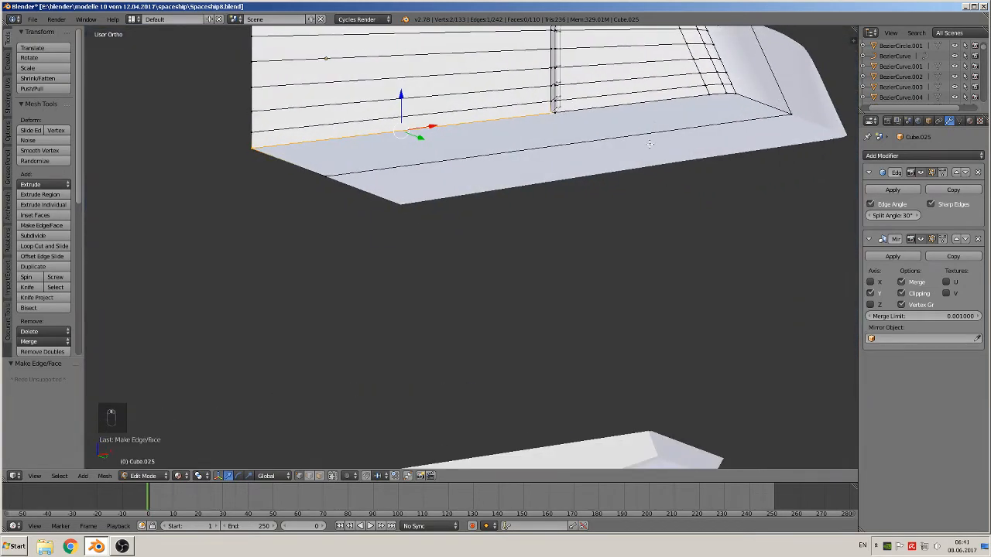
alt+shift+right_click(665, 99)
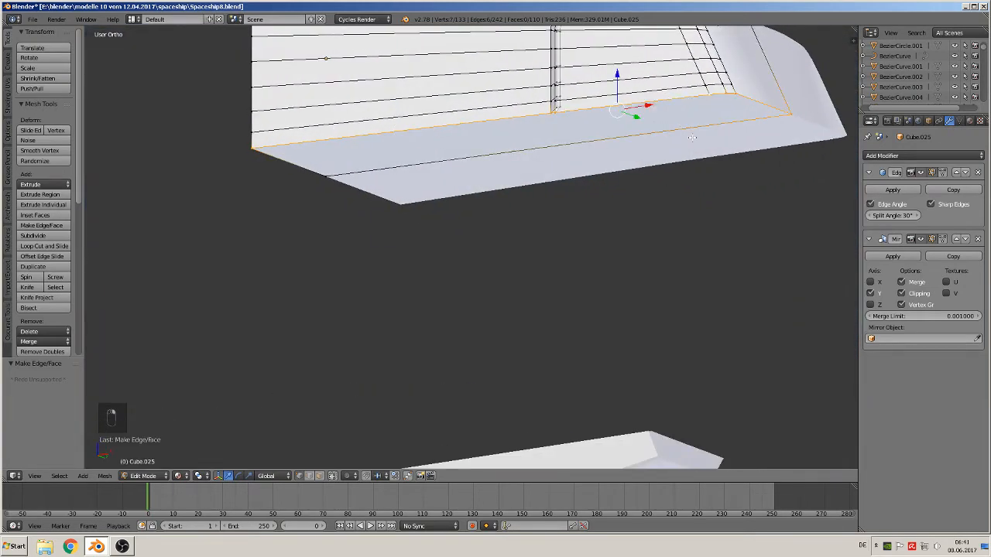
shift+middle_drag(692, 138, 626, 212)
scroll(631, 232, up, 1)
key(ctrl+b)
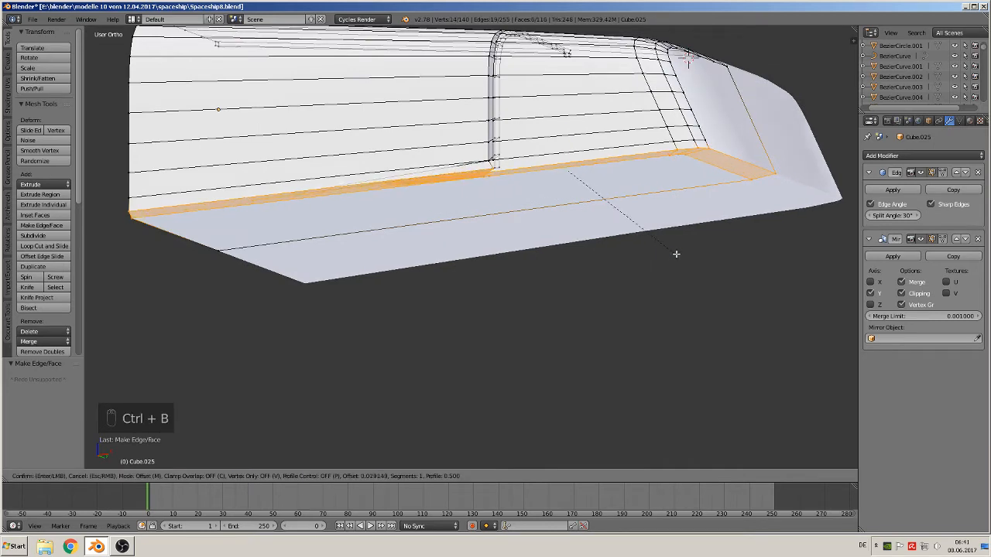
click(666, 248)
Delete the two inner vertices at the lower end of the side groove.
scroll(586, 203, up, 4)
middle_drag(577, 173, 610, 177)
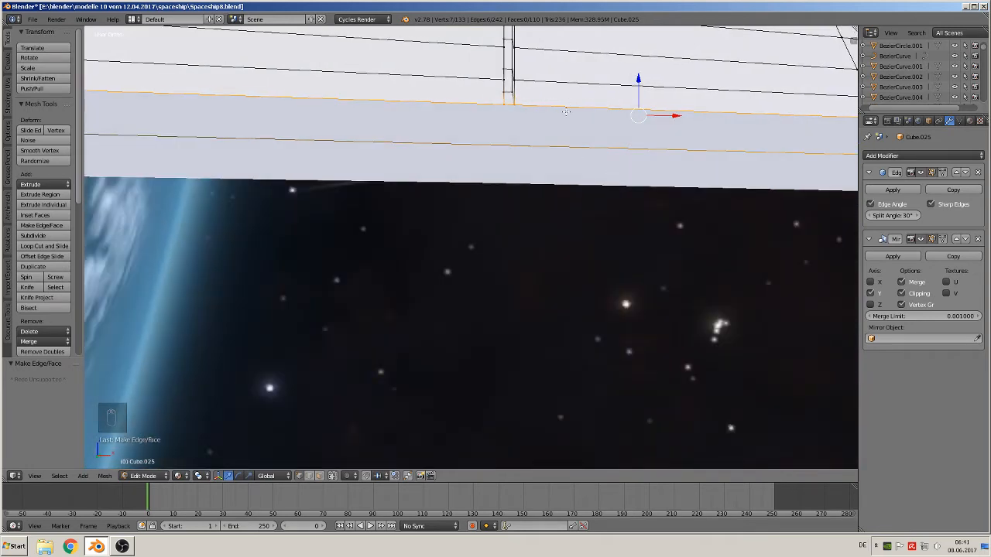
middle_drag(566, 113, 617, 220)
right_click(642, 140)
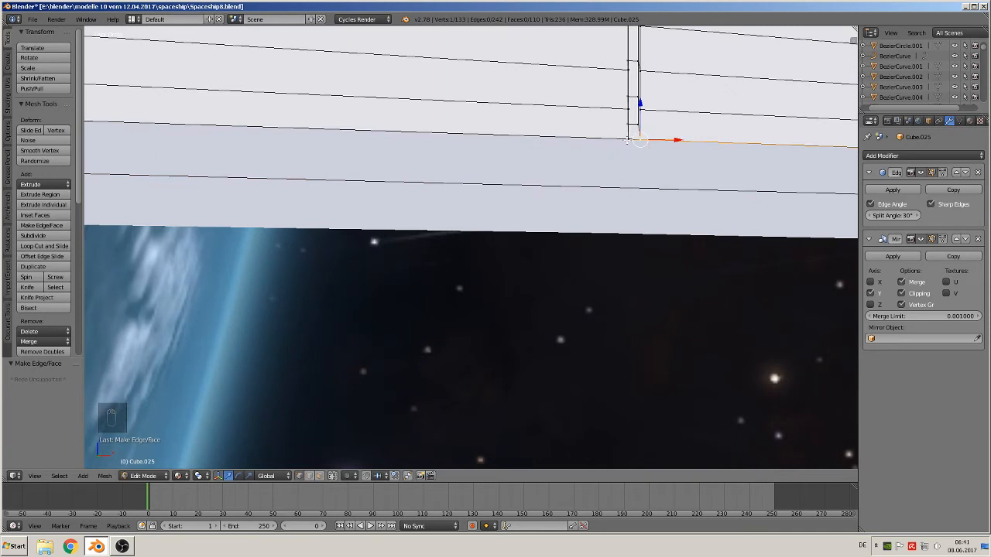
middle_drag(627, 147, 577, 181)
shift+middle_drag(621, 150, 511, 240)
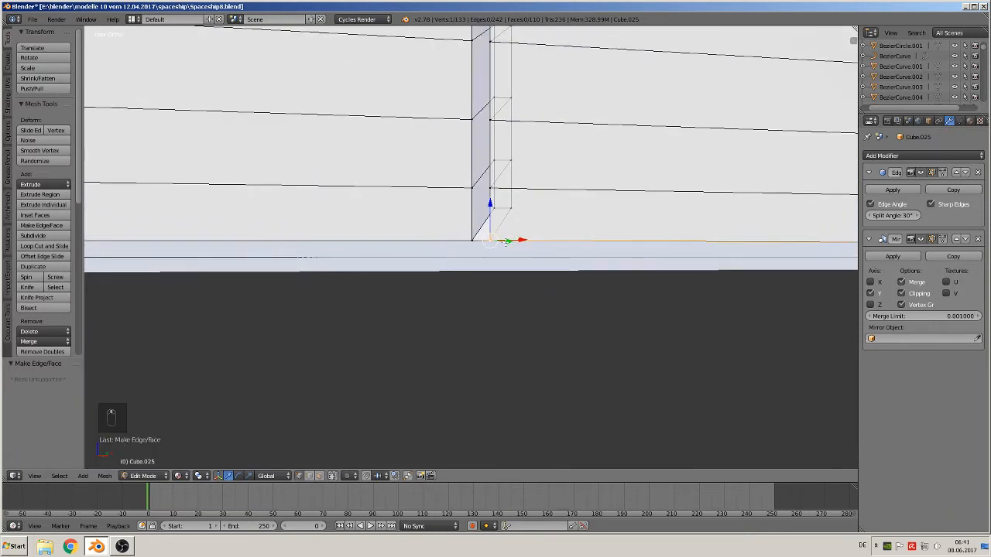
right_click(511, 208)
shift+right_click(497, 209)
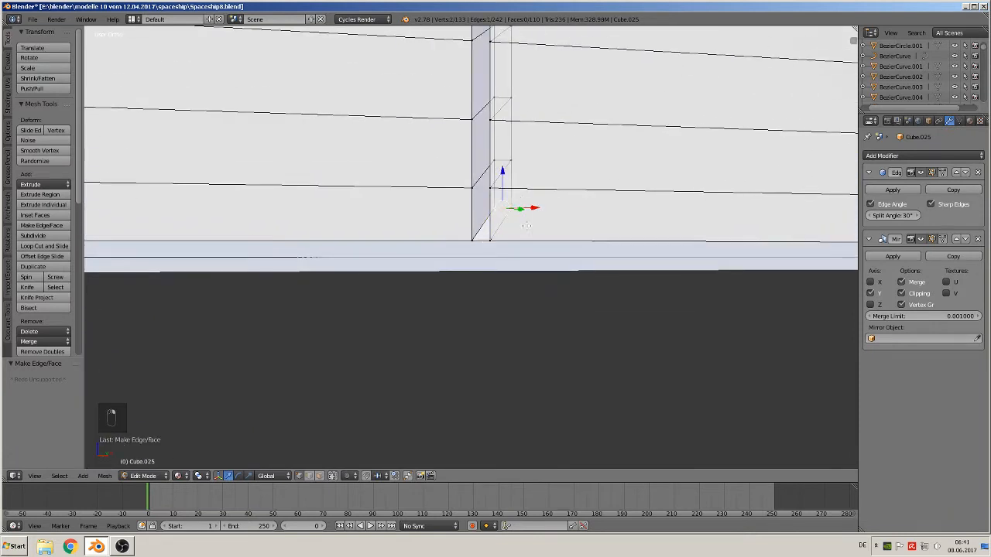
key(x)
click(527, 226)
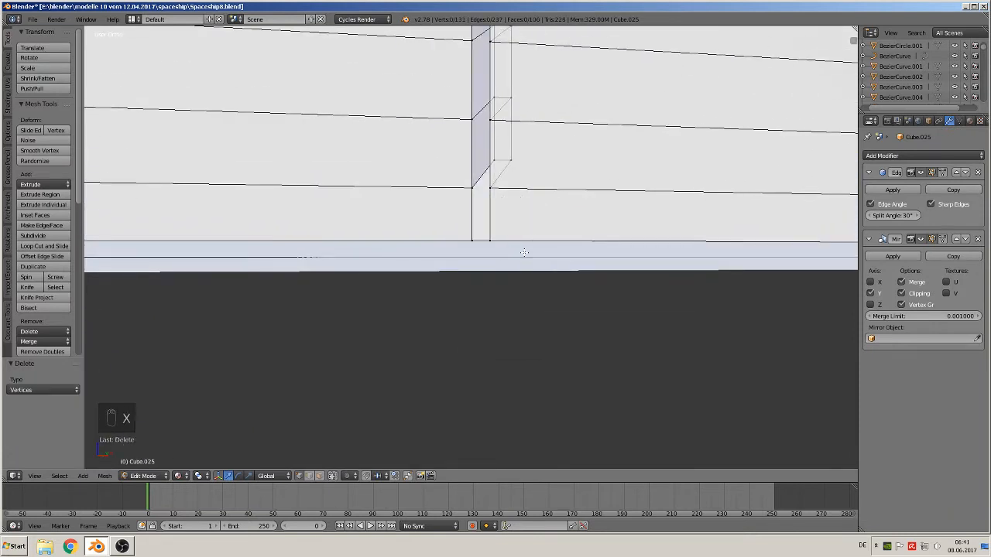
Fill the gap at the groove's lower end with a face between its four outer corner vertices and check the shading.
middle_drag(501, 227, 528, 209)
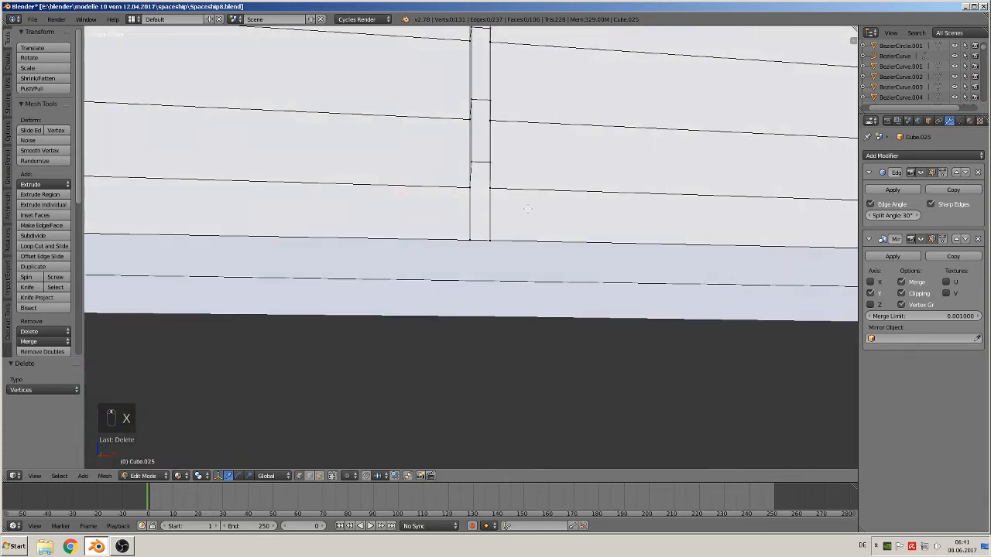
right_click(489, 185)
shift+right_click(472, 189)
shift+right_click(469, 240)
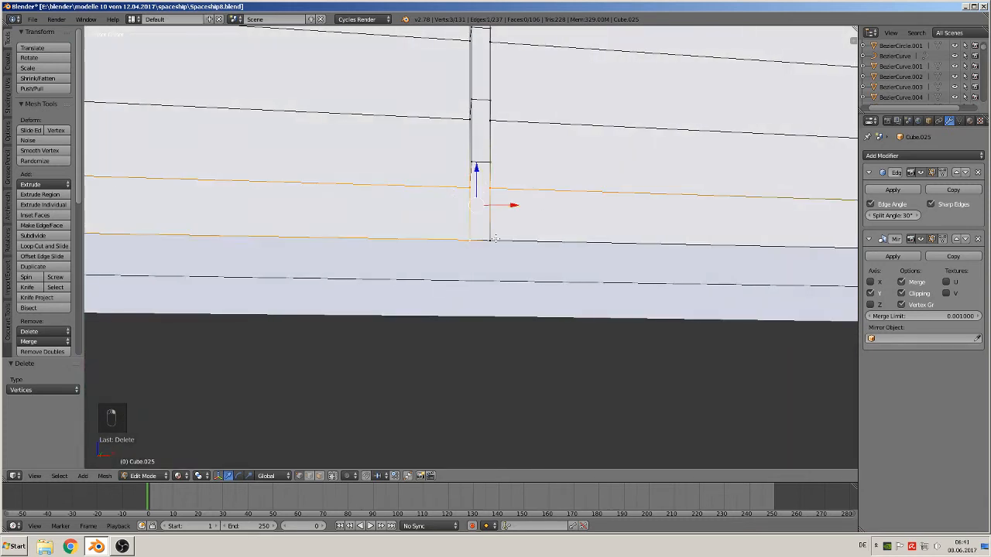
shift+right_click(501, 240)
key(f)
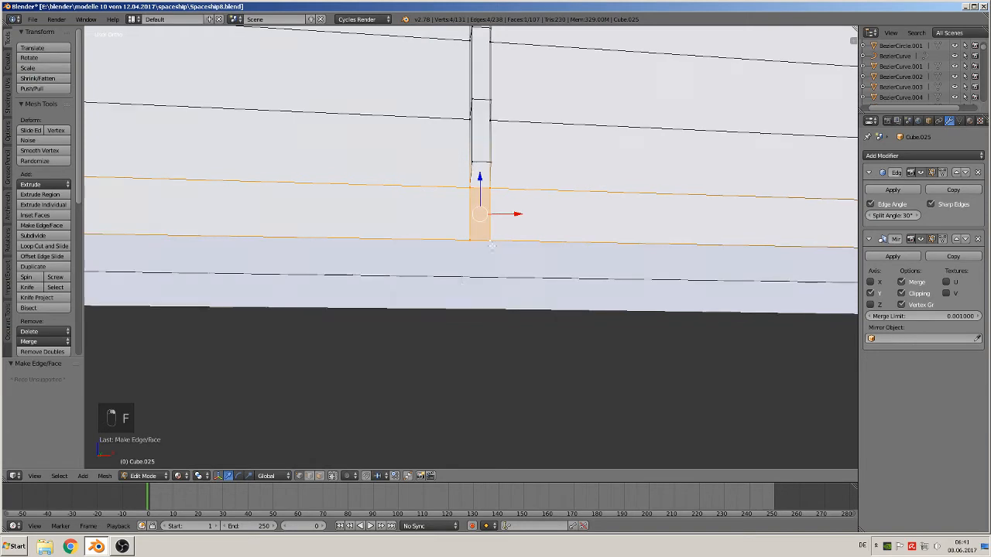
mouse_move(502, 237)
middle_down()
mouse_move(450, 257)
mouse_move(489, 281)
mouse_move(542, 278)
mouse_move(508, 240)
middle_up()
key(Tab)
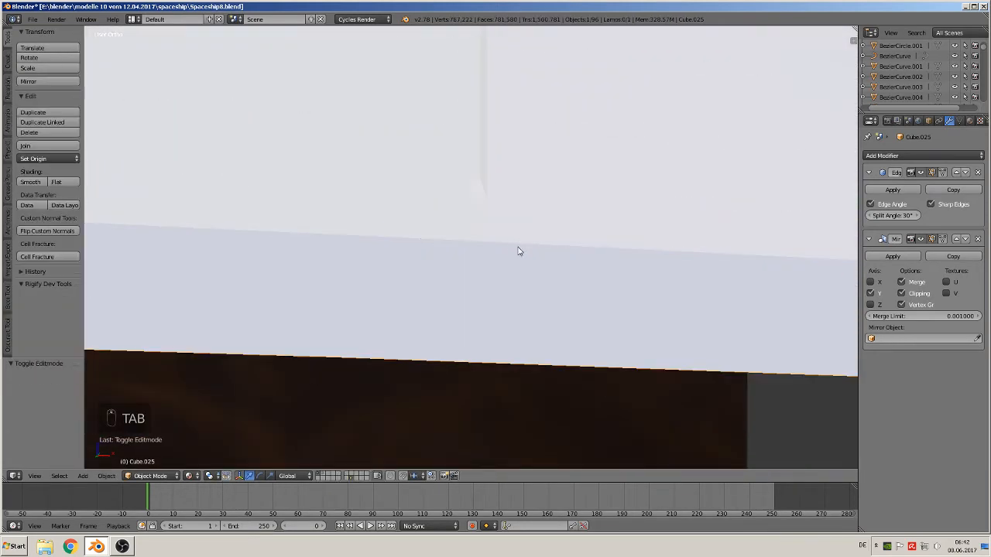
Clear the selection and select the underside's side and front border edges.
key(Tab)
scroll(515, 256, down, 5)
key(a)
key(a)
key(a)
middle_drag(512, 278, 474, 237)
right_click(501, 259)
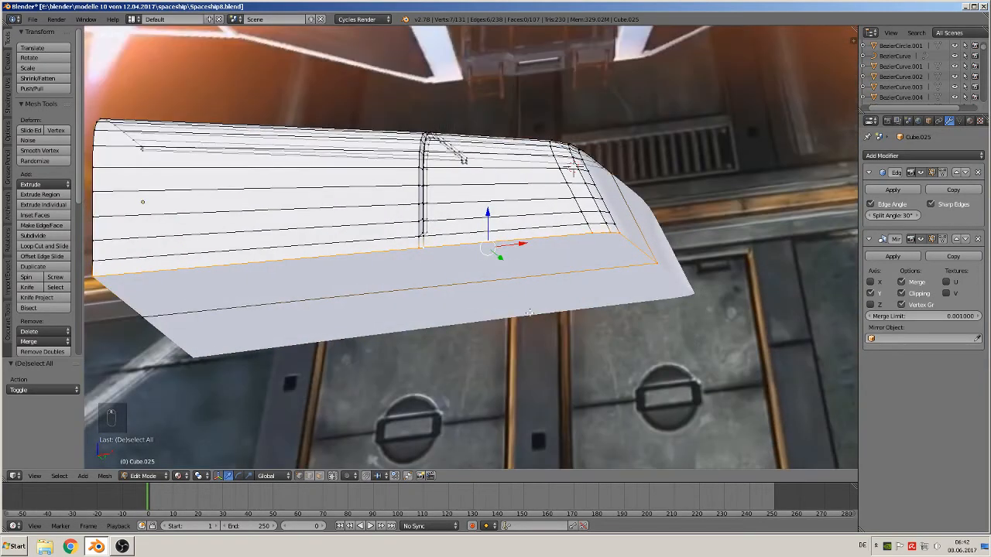
Try to bevel the selected underside border edges with up to six segments.
key(ctrl+b)
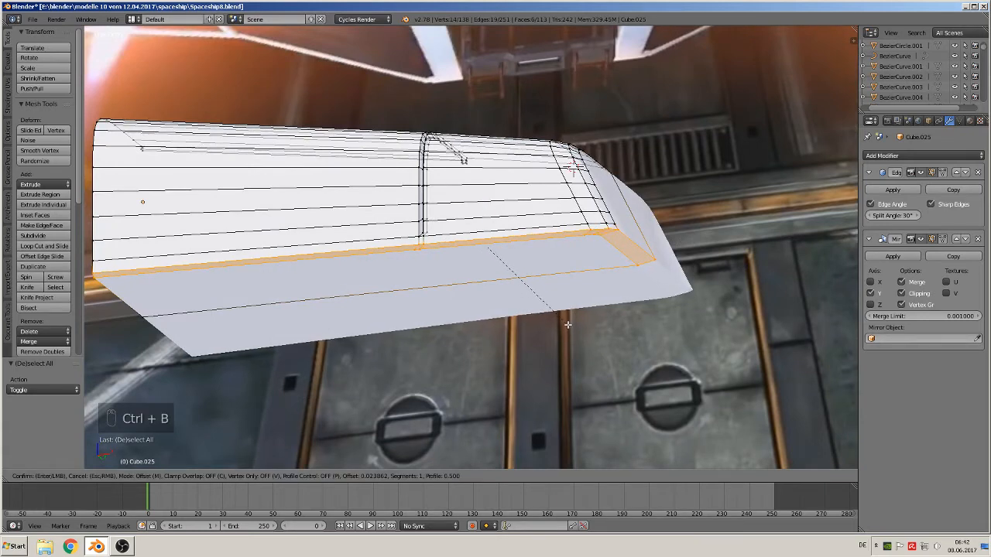
scroll(571, 329, up, 1)
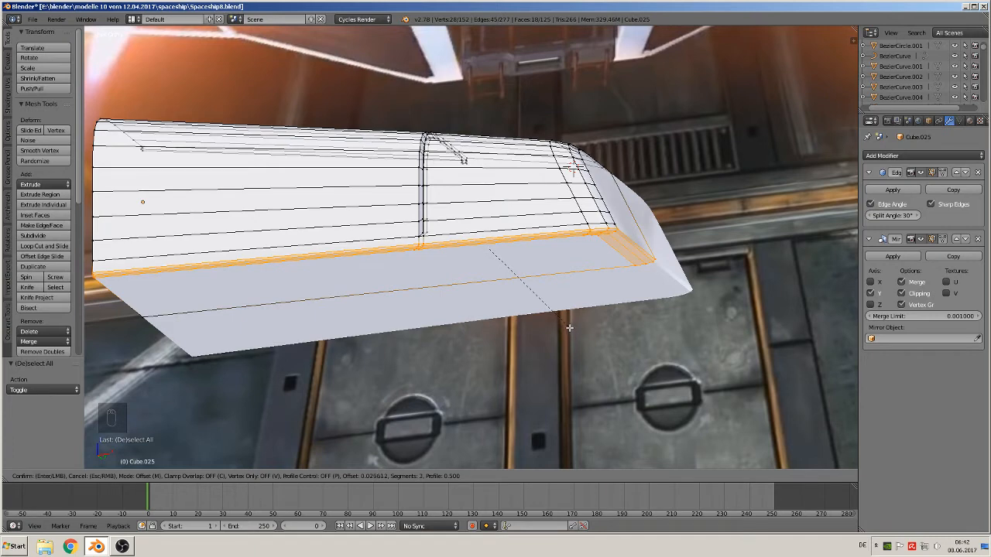
scroll(569, 328, up, 2)
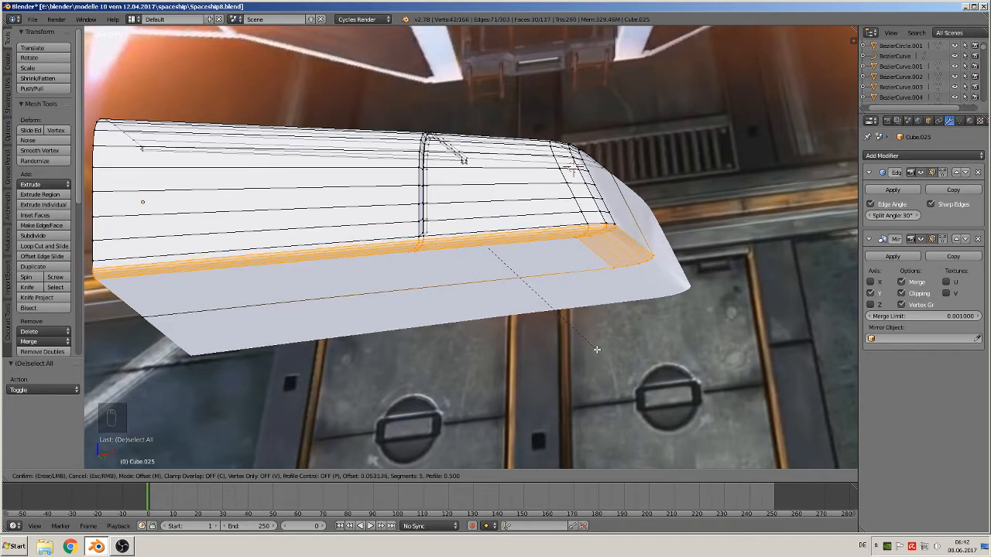
scroll(576, 309, up, 1)
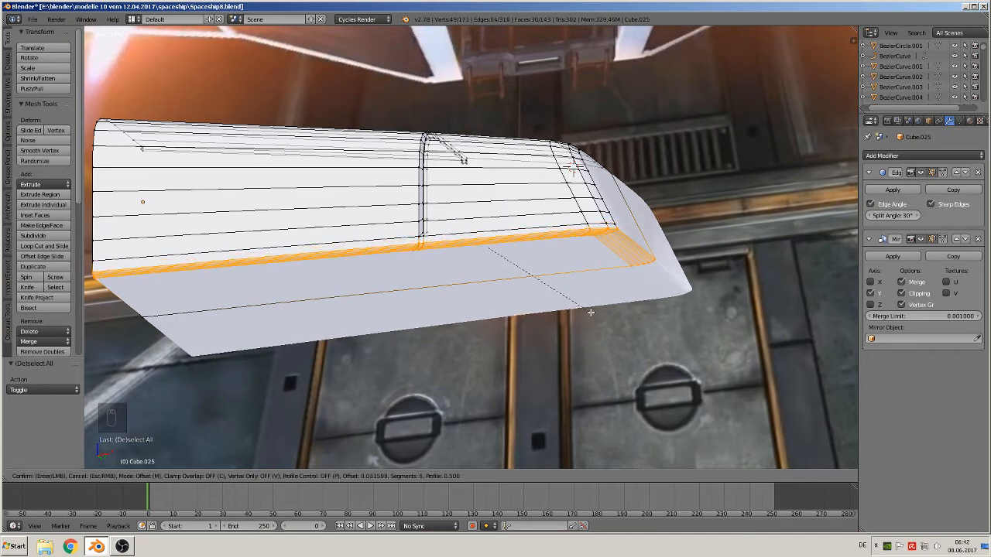
right_click(584, 303)
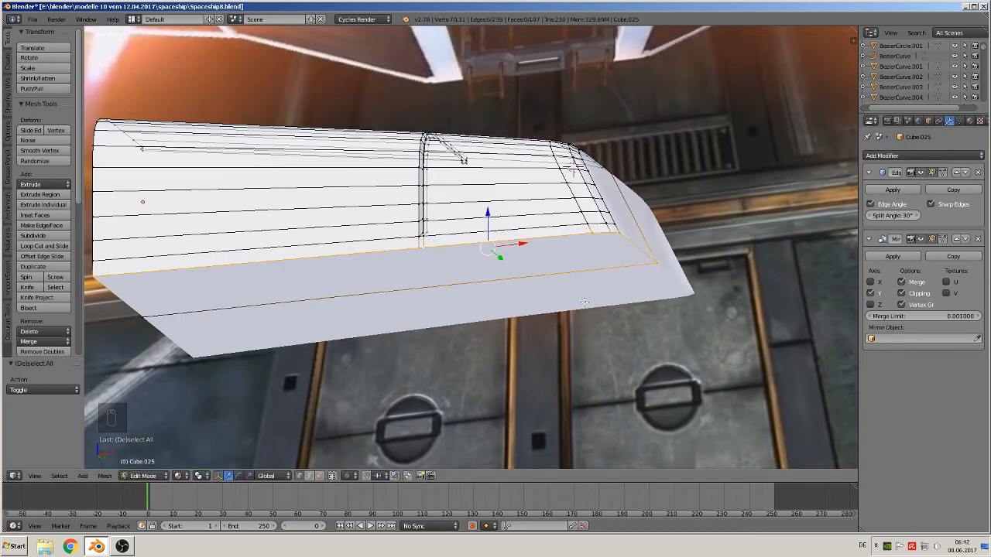
Bevel the underside's side and front border edges with three segments and an offset of about 0.03.
middle_drag(624, 297, 628, 253)
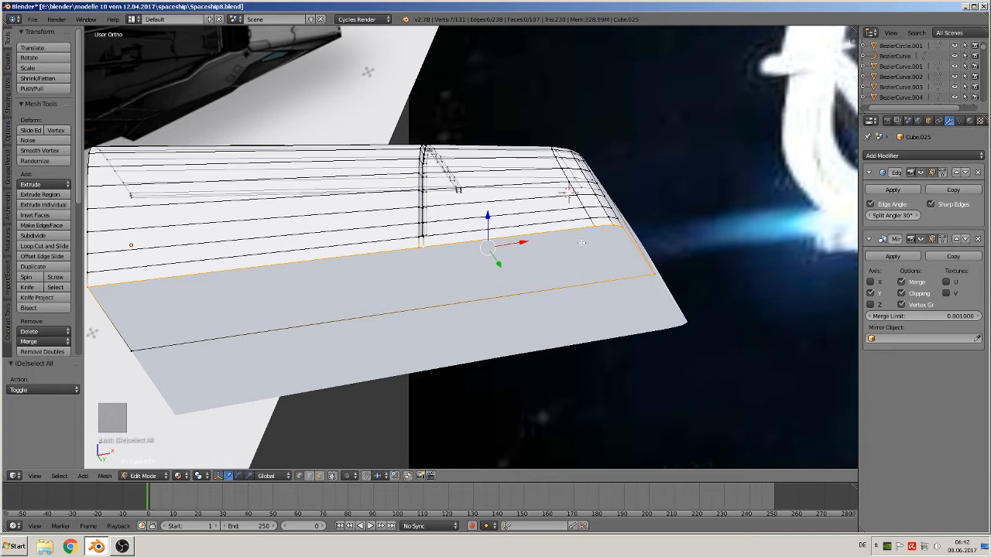
key(ctrl+b)
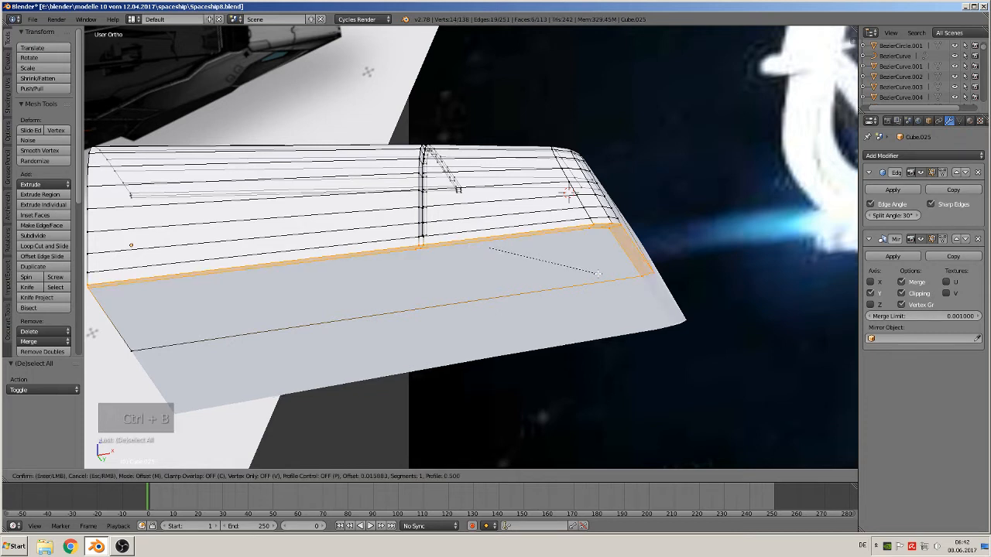
scroll(611, 289, up, 2)
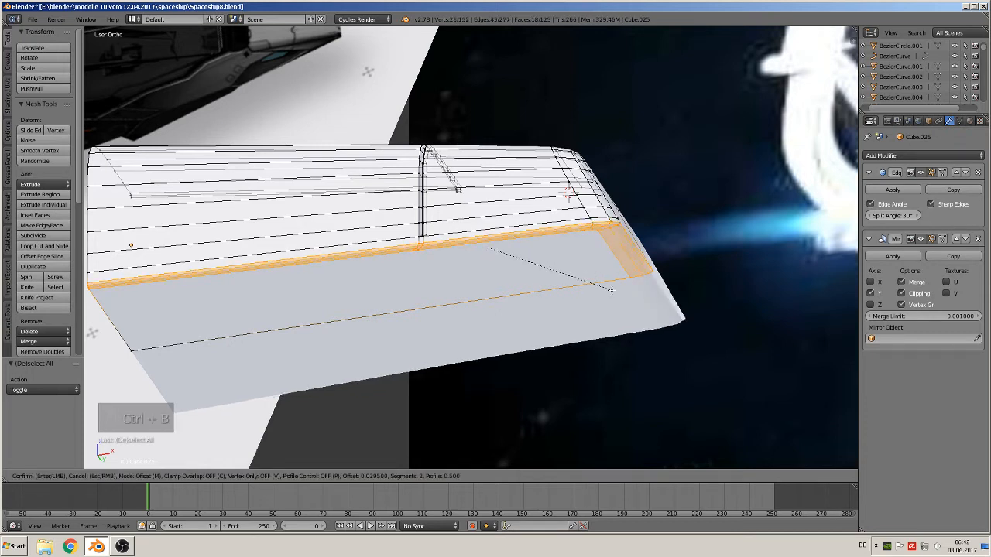
click(611, 290)
key(Tab)
middle_drag(607, 290, 511, 354)
scroll(625, 351, down, 4)
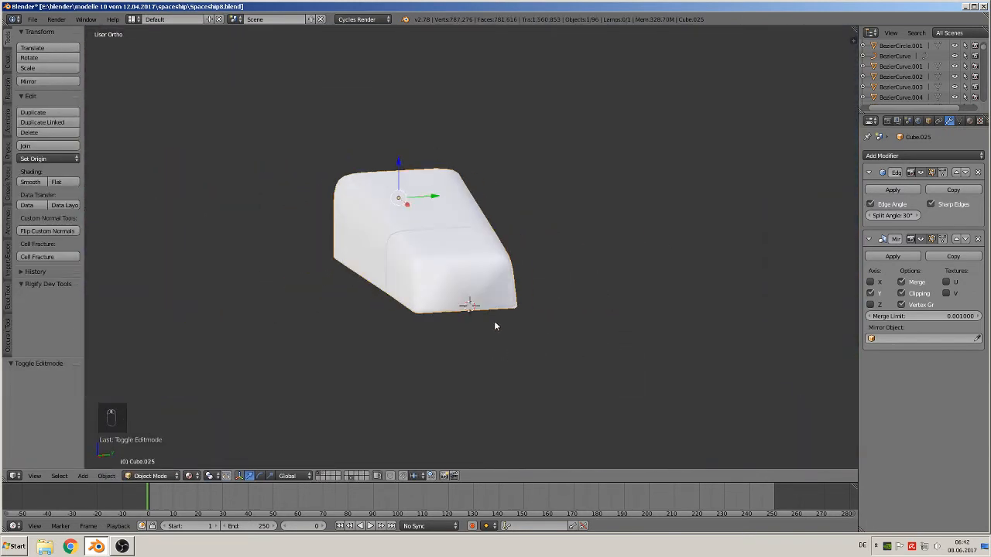
Move the Edge Split modifier below the Mirror modifier and deselect the hull piece.
scroll(496, 324, up, 2)
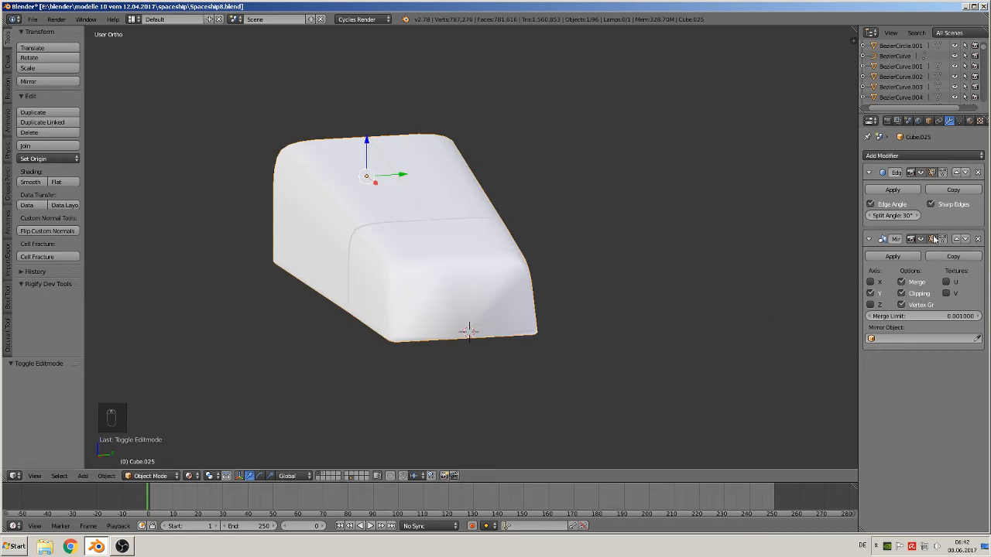
click(966, 174)
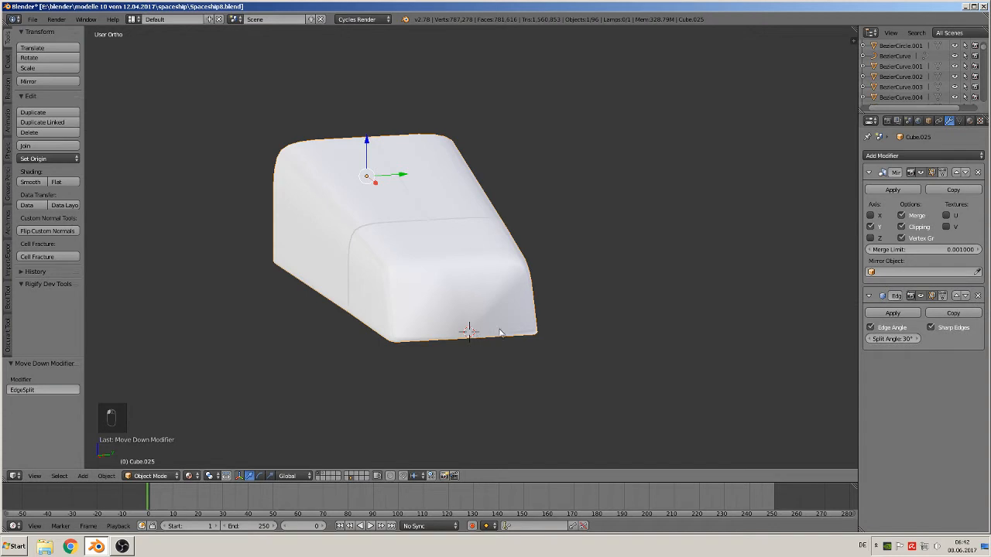
middle_drag(499, 333, 532, 338)
scroll(532, 339, up, 1)
key(a)
scroll(532, 342, down, 3)
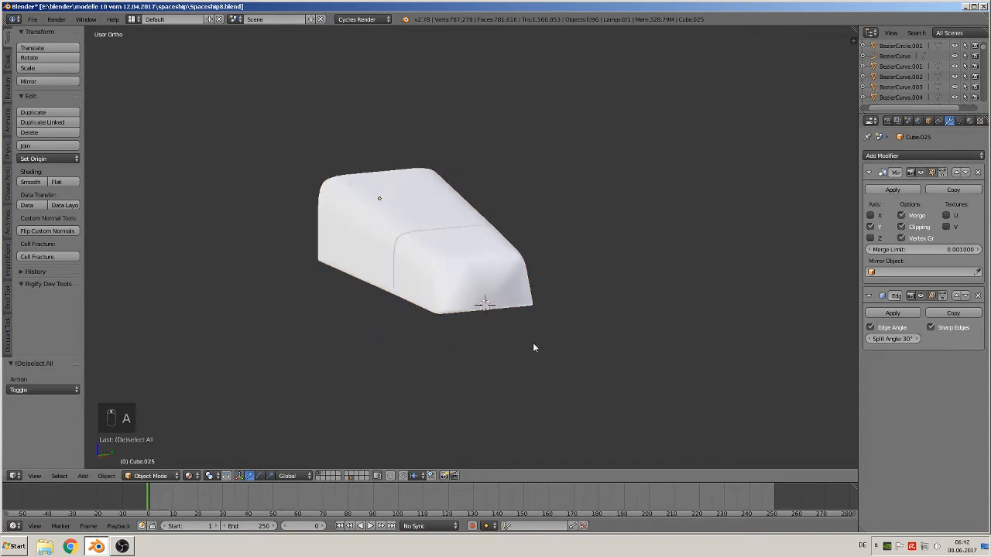
Move the finished hull piece about -0.551 along X in the front view, toward the long hull body.
key(KP_1)
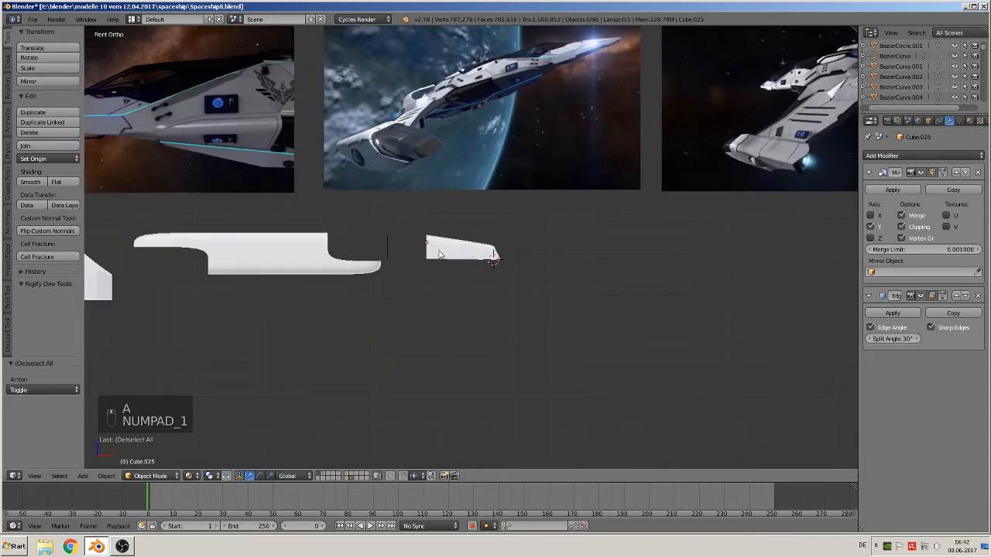
right_click(439, 250)
drag(465, 246, 365, 256)
middle_drag(366, 256, 328, 302)
scroll(387, 259, down, 5)
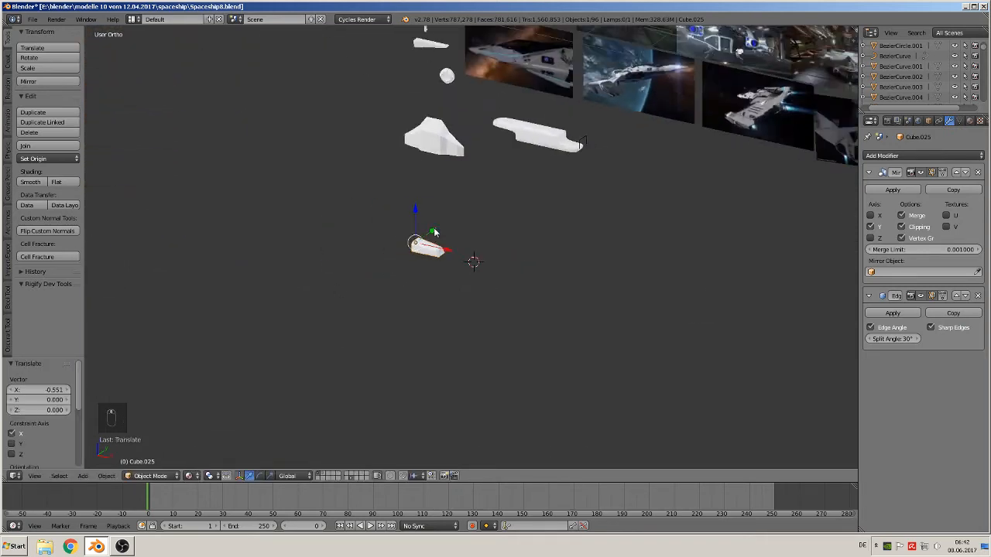
Move the hull piece about 3.885 along Y in the top view to bring it beside the long hull body.
key(KP_7)
drag(433, 213, 436, 422)
shift+middle_drag(440, 254, 415, 471)
scroll(360, 241, up, 3)
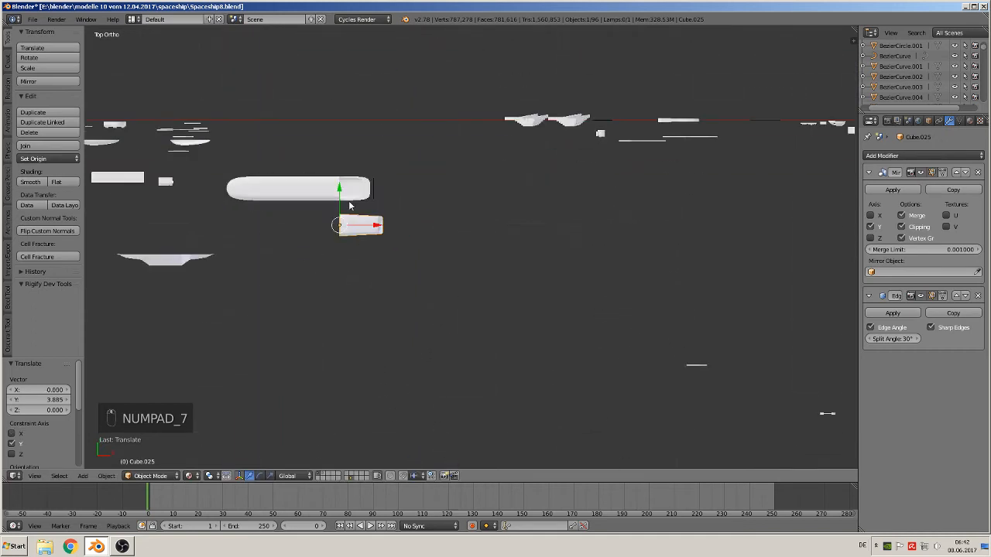
Move the hull piece about 0.350 along Y into the front of the long hull body and lower it about 0.009 along Z.
drag(349, 206, 340, 158)
key(KP_Decimal)
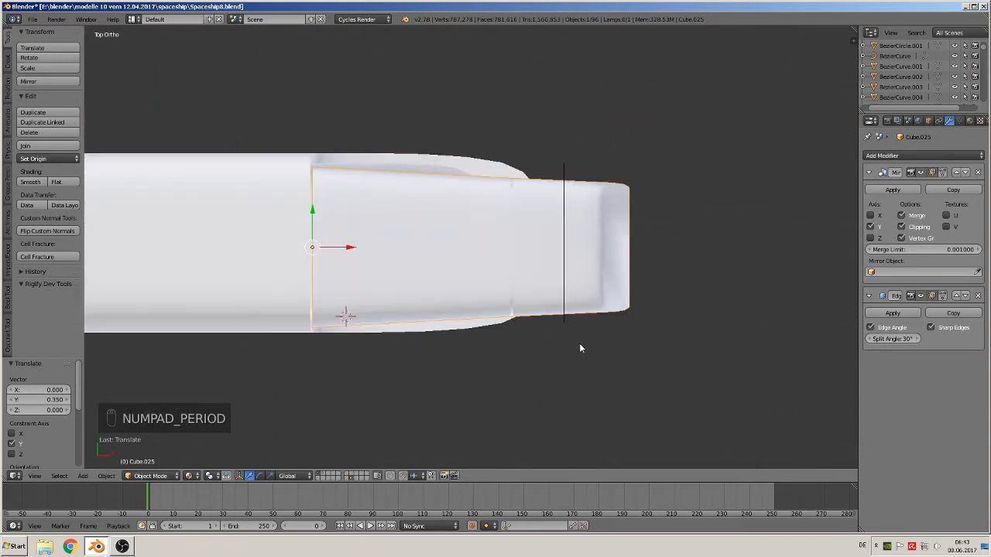
middle_drag(580, 343, 476, 270)
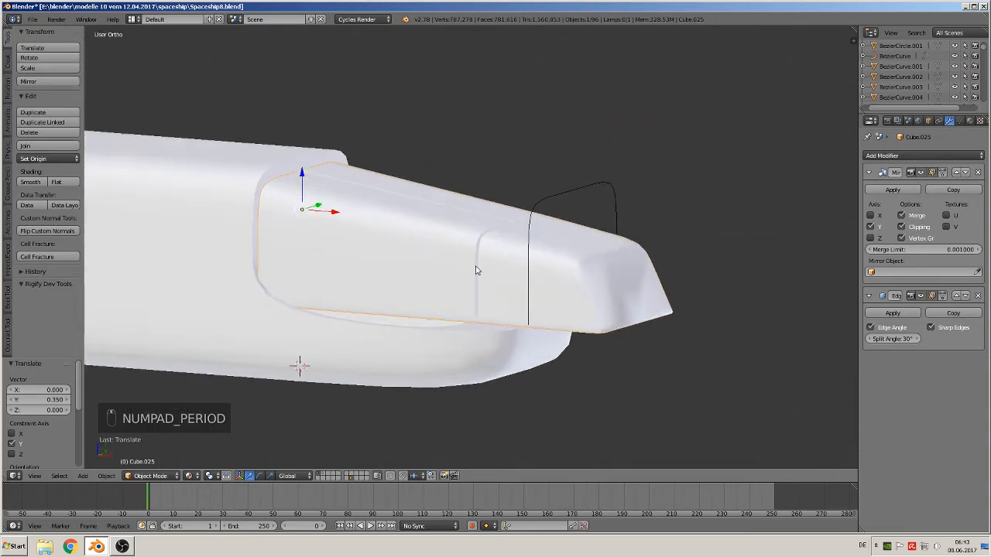
click(333, 205)
drag(323, 210, 284, 180)
middle_drag(336, 243, 385, 243)
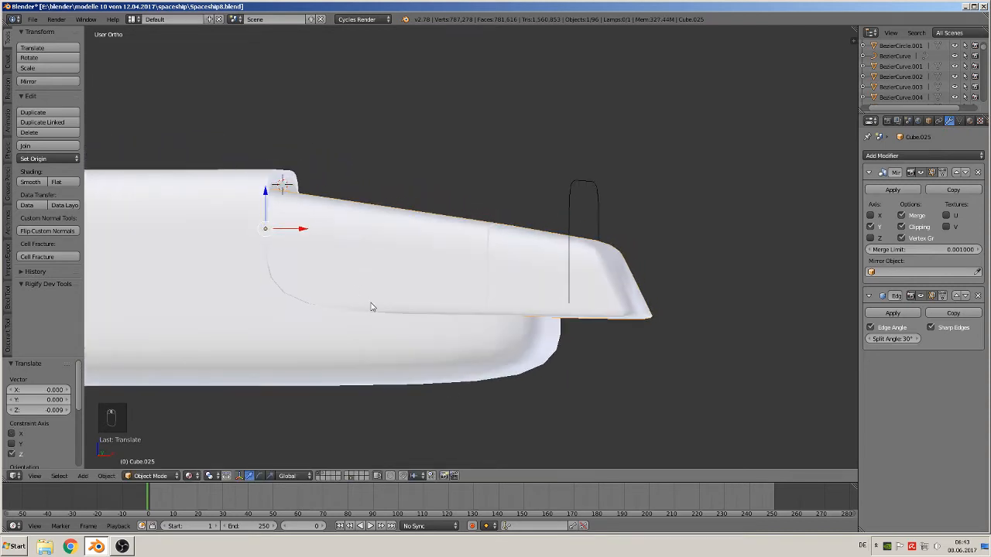
Scale the hull piece by about 1.078 along Z and fine-tune its position, raising it about 0.011 and lowering it about 0.003.
key(s)
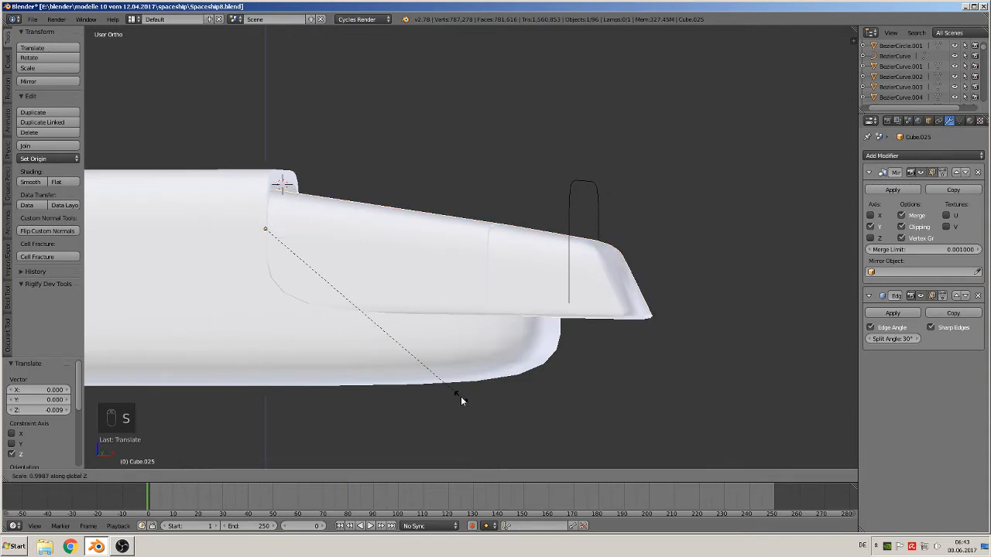
click(466, 423)
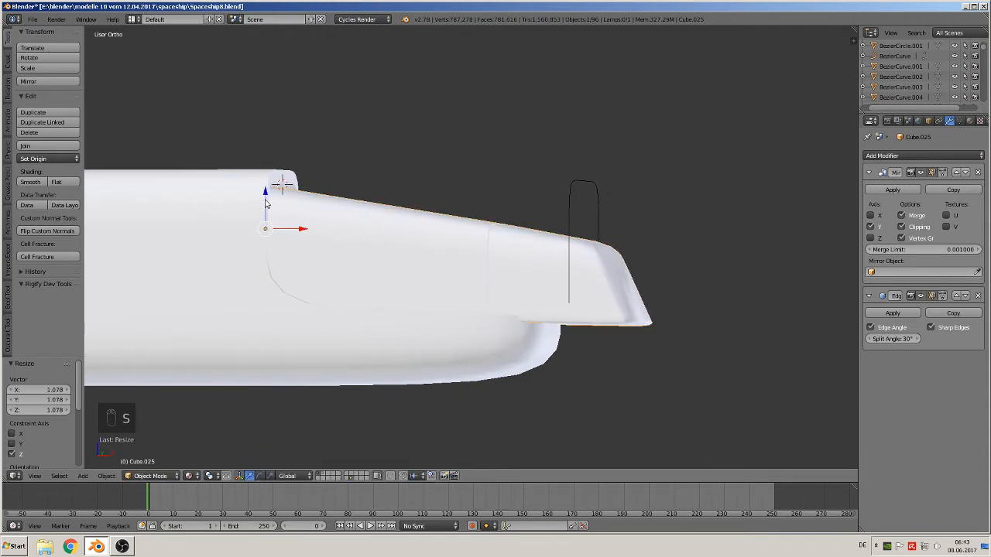
key(g)
click(296, 196)
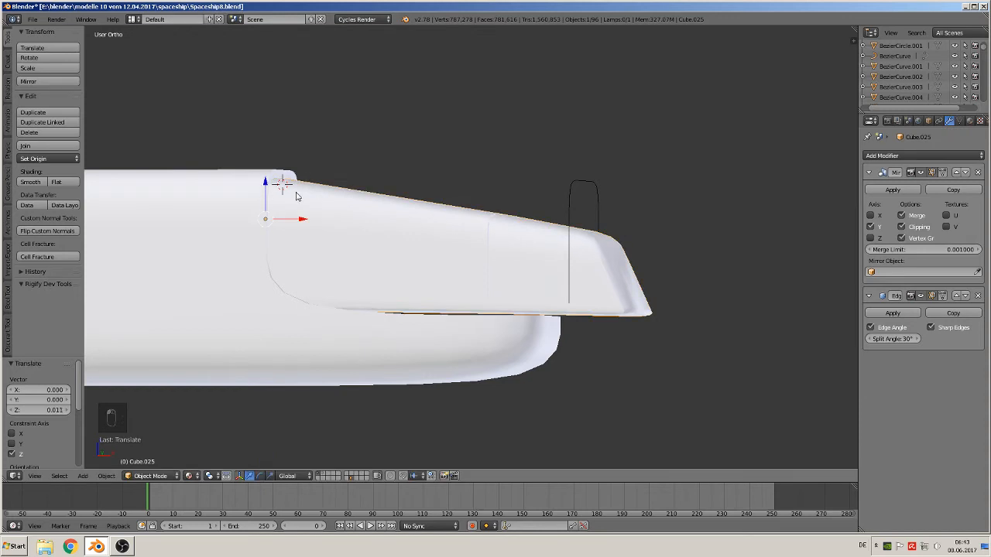
middle_drag(325, 203, 532, 328)
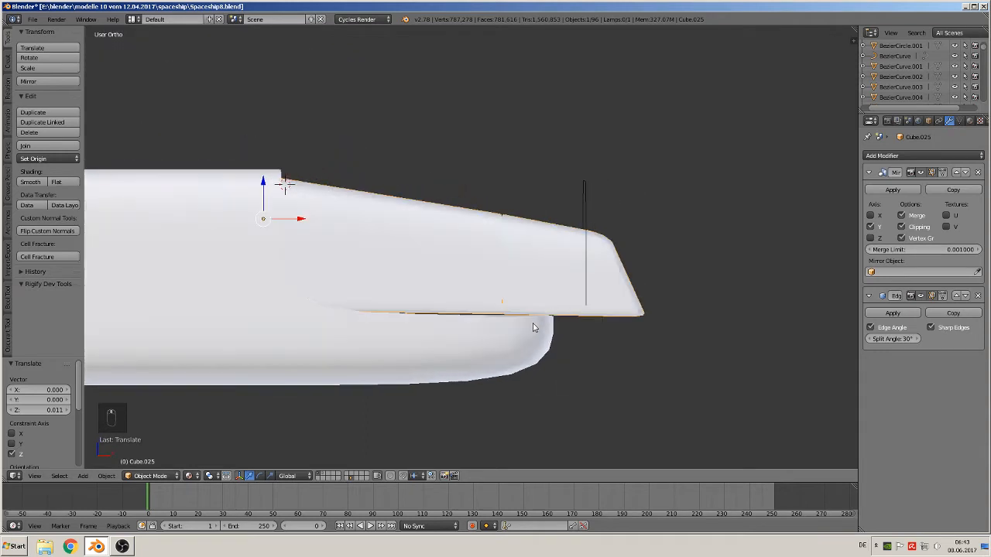
drag(263, 184, 261, 191)
middle_drag(290, 252, 183, 269)
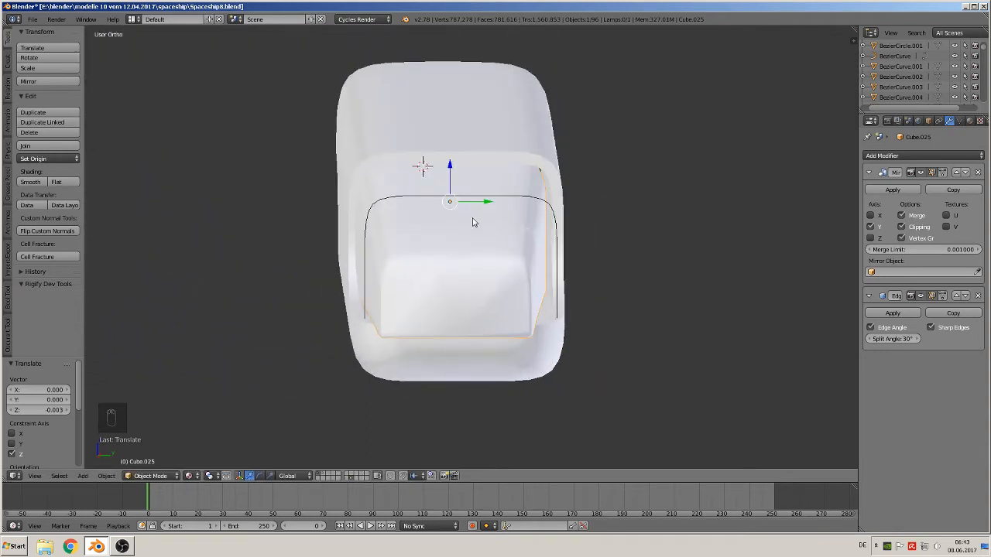
drag(486, 202, 487, 206)
Deselect the hull piece and save the Blender file.
middle_drag(494, 228, 584, 298)
scroll(584, 298, down, 3)
key(a)
scroll(499, 296, down, 3)
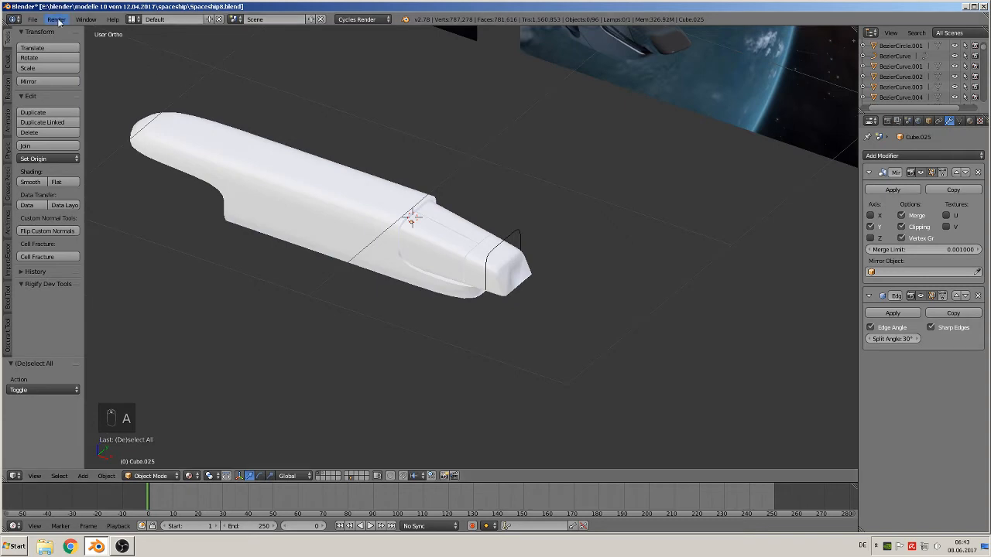
click(32, 18)
click(46, 99)
Examine the reference images for the dark engine end and the notched frame around the pod's opening.
scroll(564, 237, down, 6)
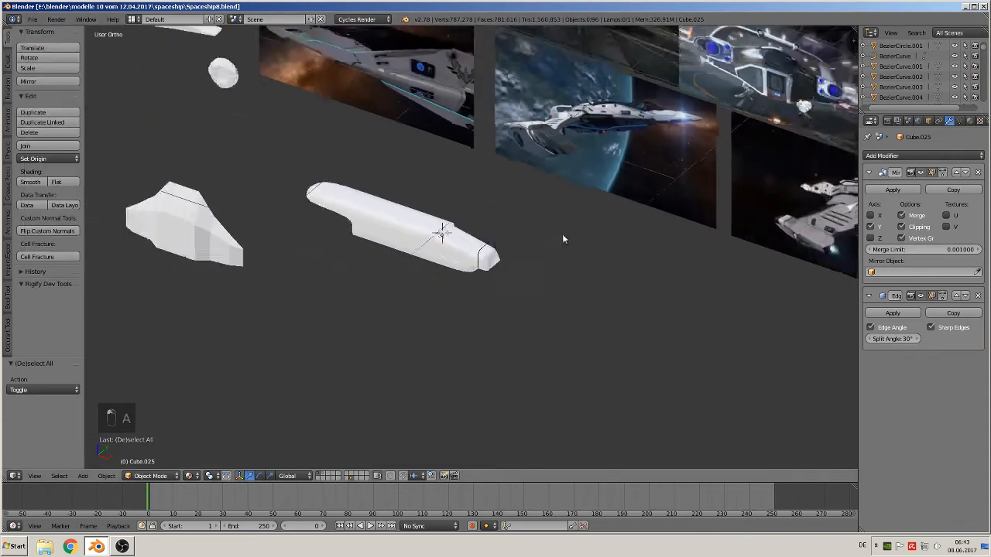
shift+middle_drag(672, 244, 564, 198)
scroll(678, 198, up, 1)
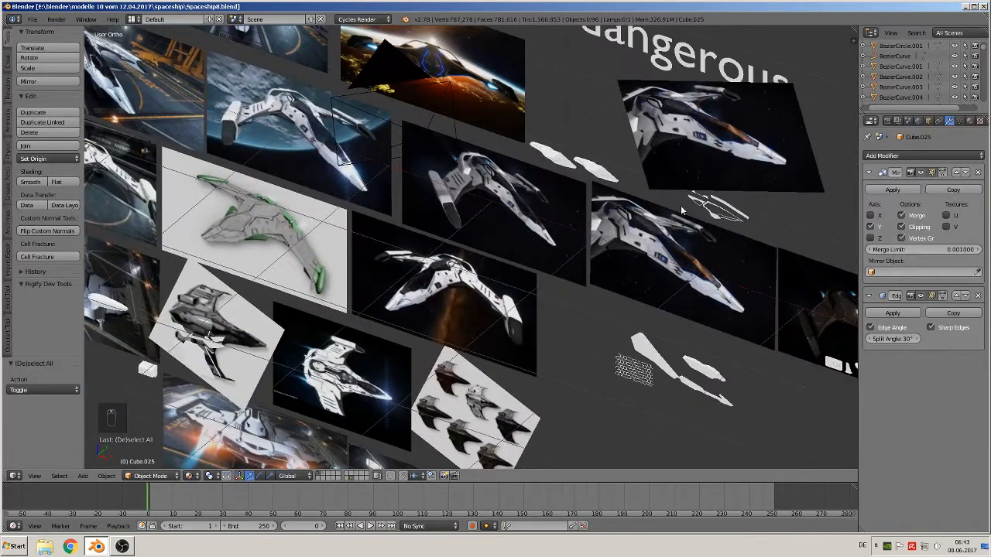
scroll(517, 205, up, 8)
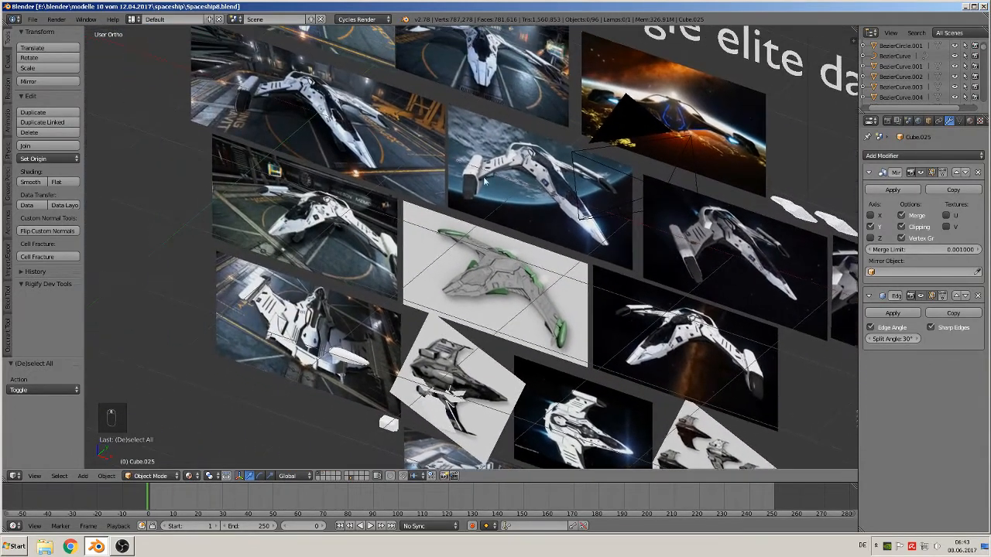
scroll(490, 271, up, 6)
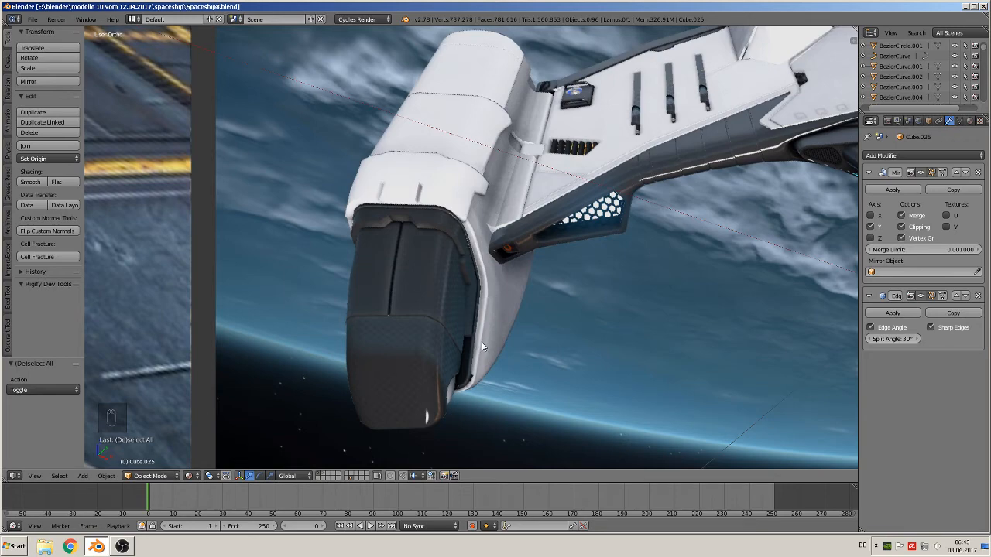
scroll(482, 344, down, 4)
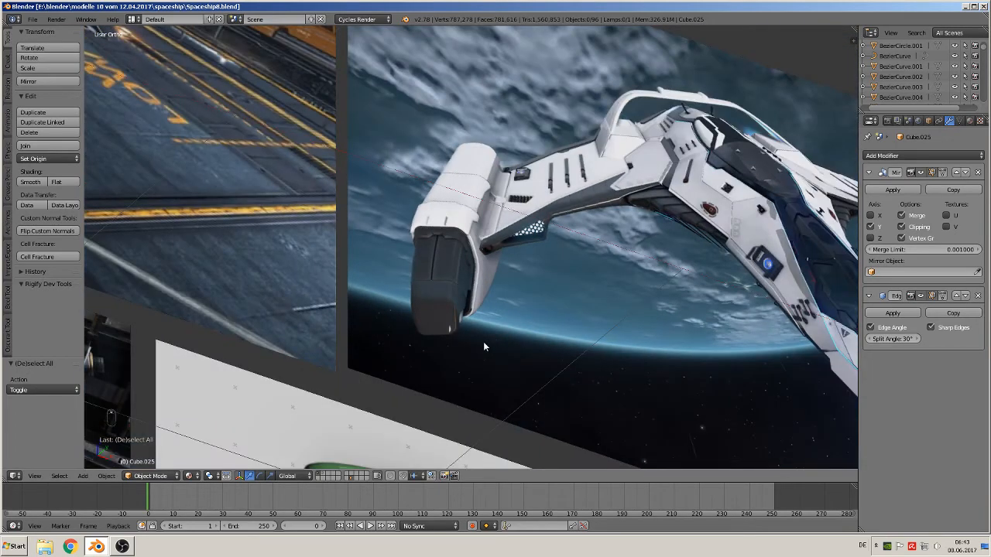
scroll(483, 341, up, 5)
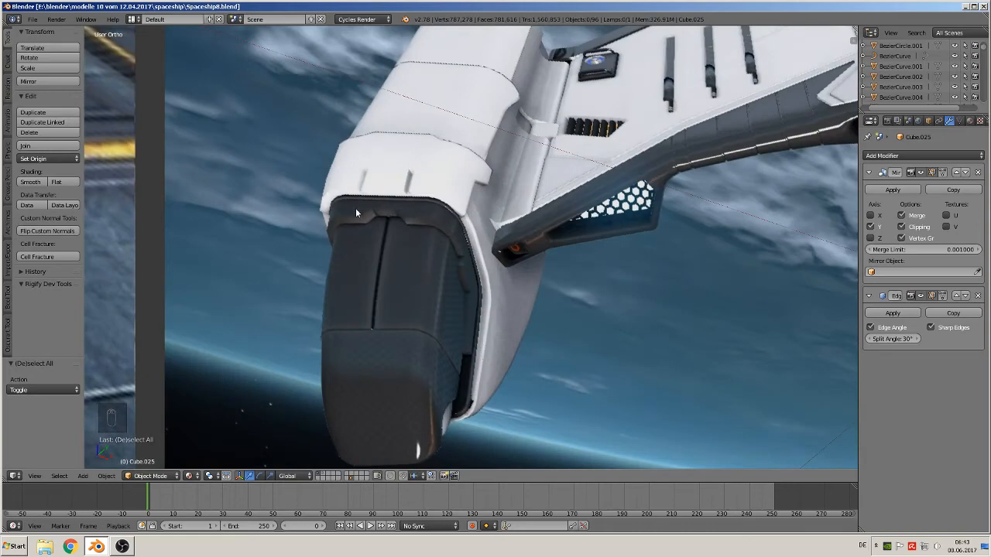
scroll(473, 409, down, 10)
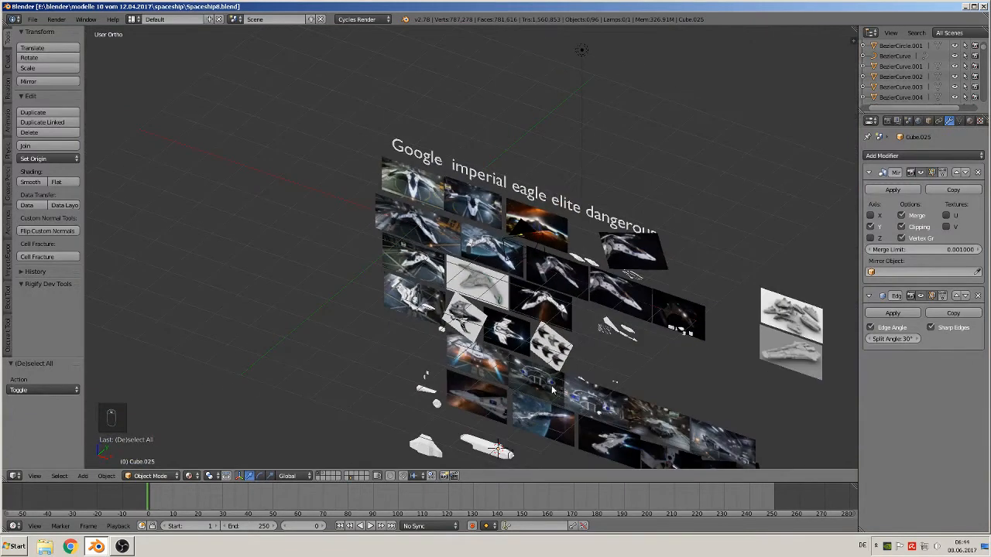
scroll(553, 391, down, 2)
Extrude the arched outline around the front piece inward at a scale of about 0.870 and lower the inner edge slightly along Z.
right_click(488, 387)
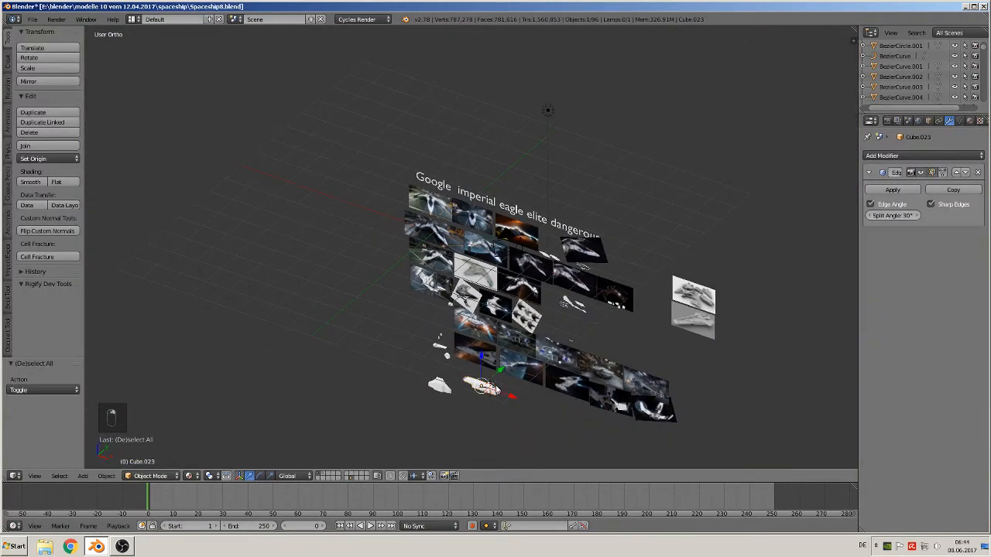
key(KP_Decimal)
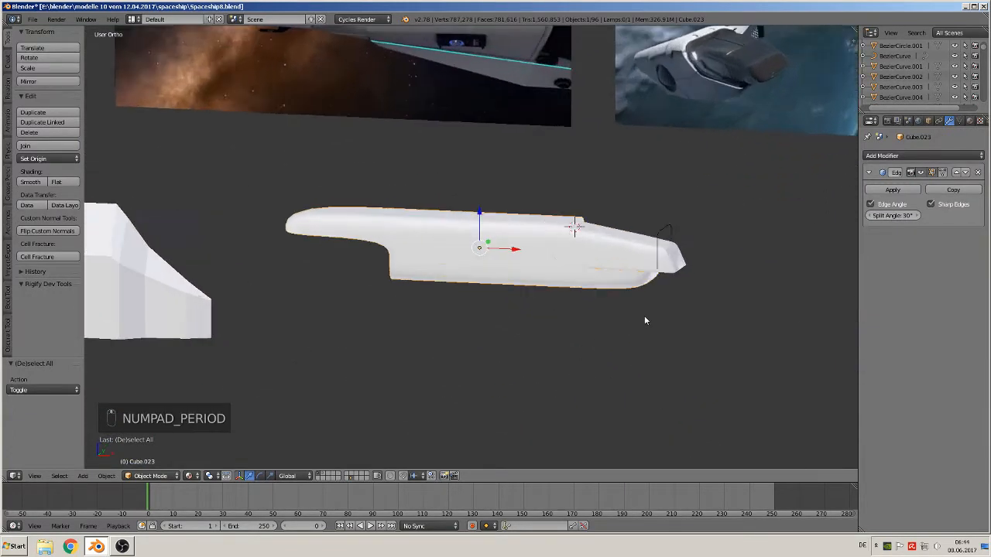
scroll(479, 312, up, 2)
scroll(387, 310, up, 3)
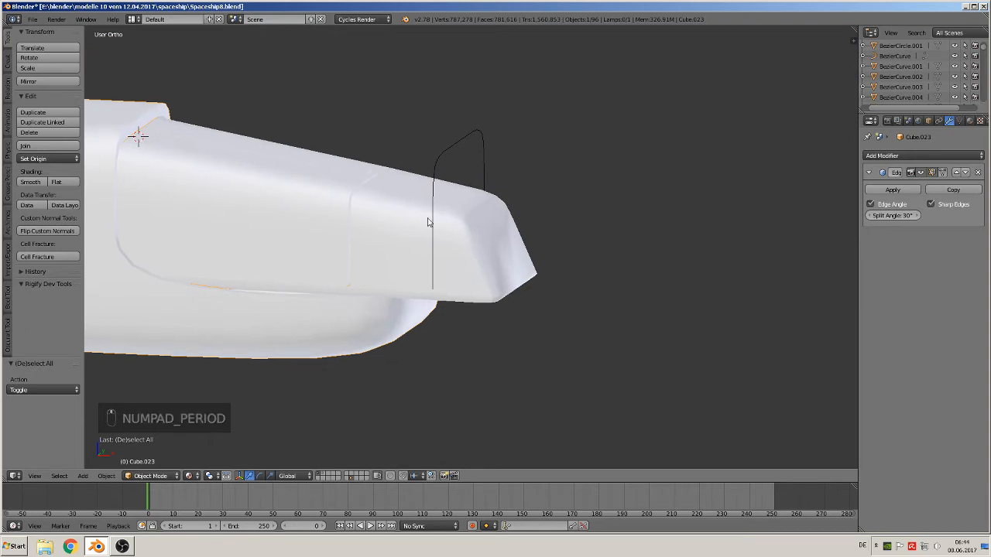
right_click(434, 163)
key(Tab)
middle_drag(499, 285, 423, 292)
scroll(495, 308, up, 1)
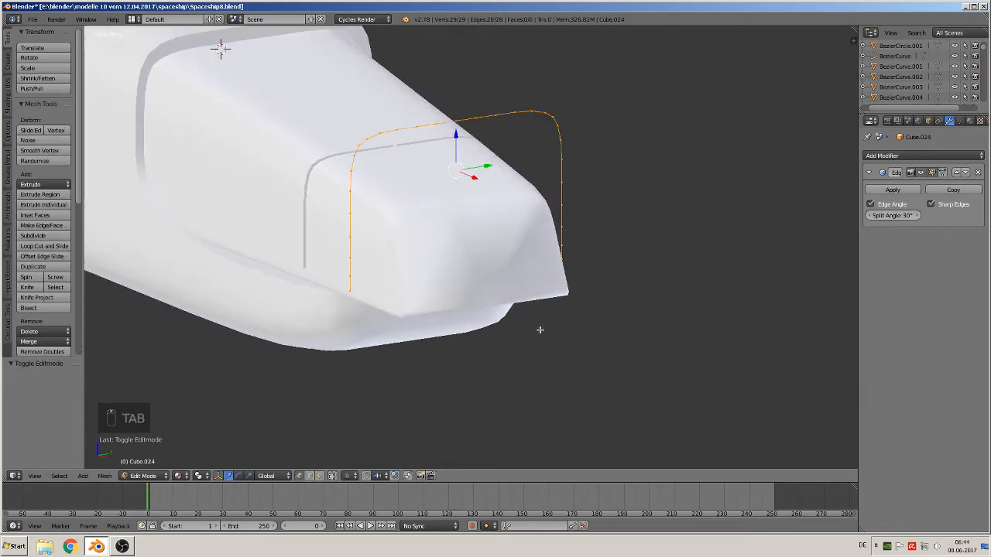
key(e)
key(s)
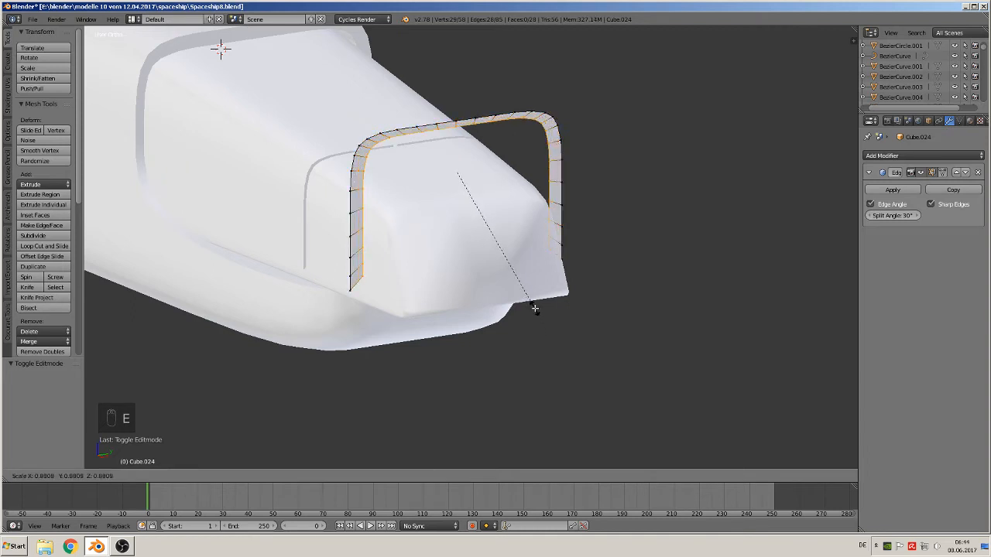
click(534, 306)
key(e)
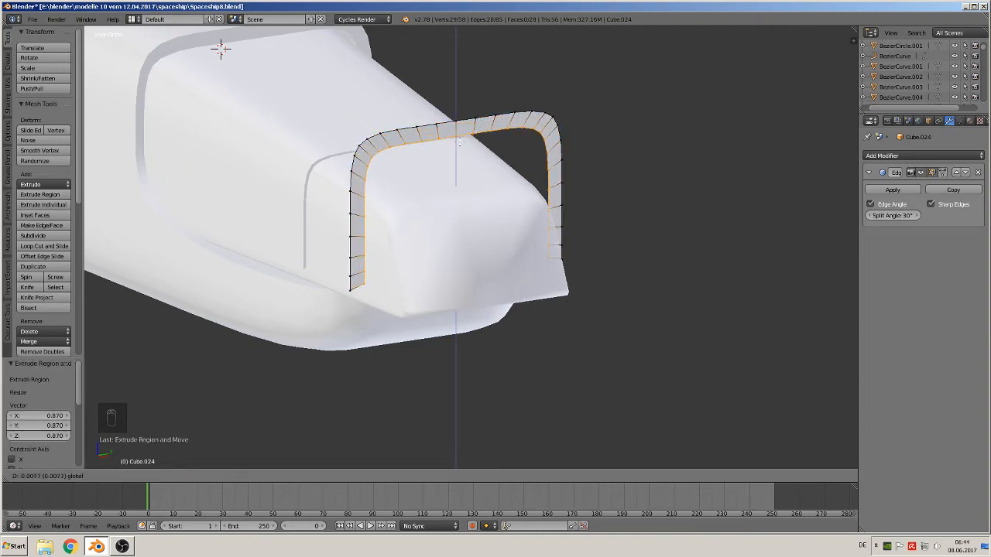
click(459, 142)
Select the whole arched strip and extrude it about 0.025 along X to give the frame depth.
scroll(436, 292, up, 2)
shift+middle_drag(435, 292, 476, 298)
key(a)
key(a)
key(a)
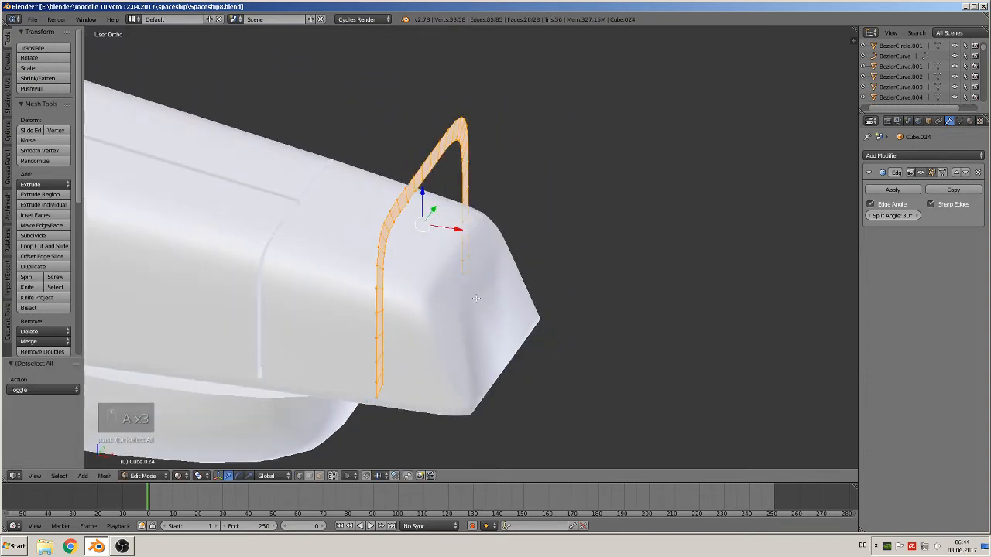
key(e)
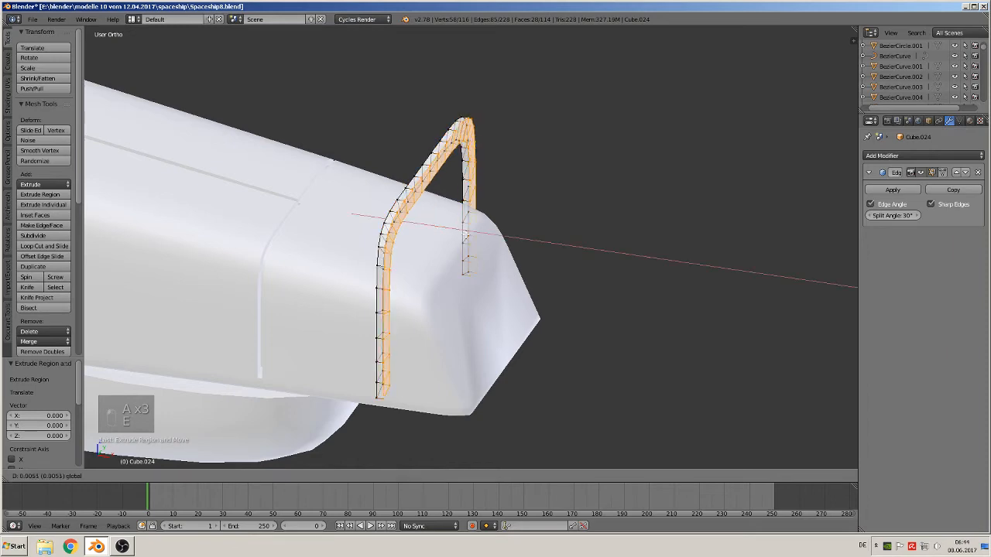
click(488, 248)
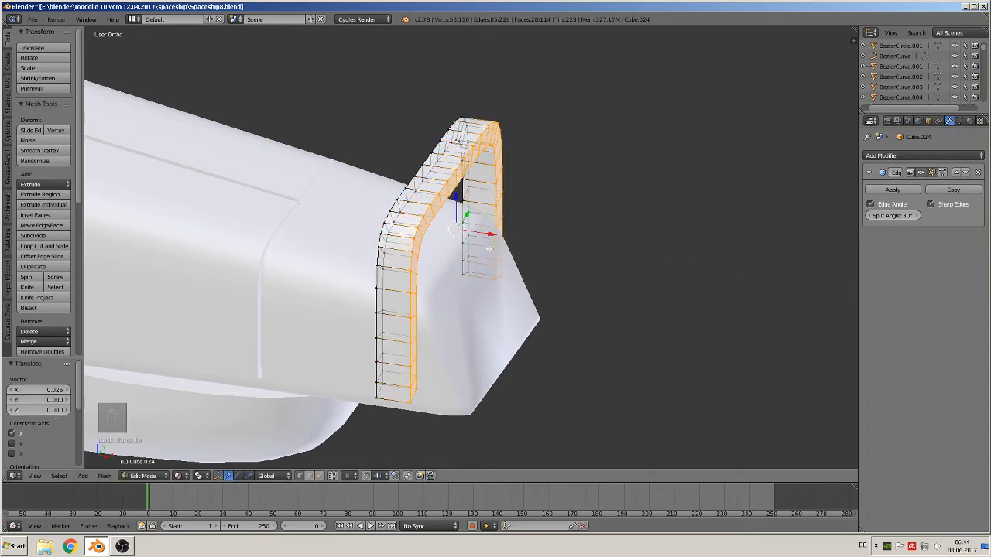
In face selection limited to visible geometry, move the two middle front faces of the arch's top about -0.011 along X.
middle_drag(488, 248, 468, 263)
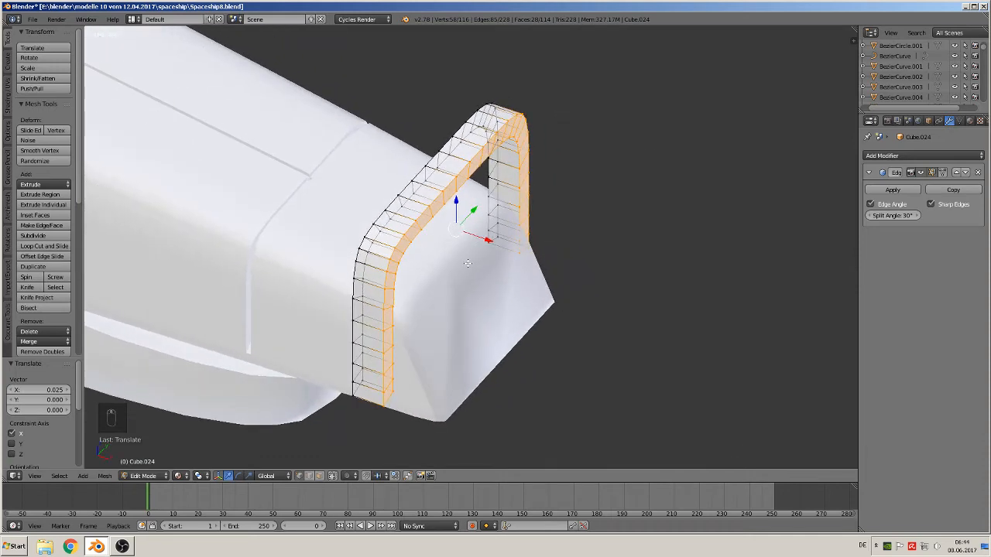
scroll(477, 261, up, 5)
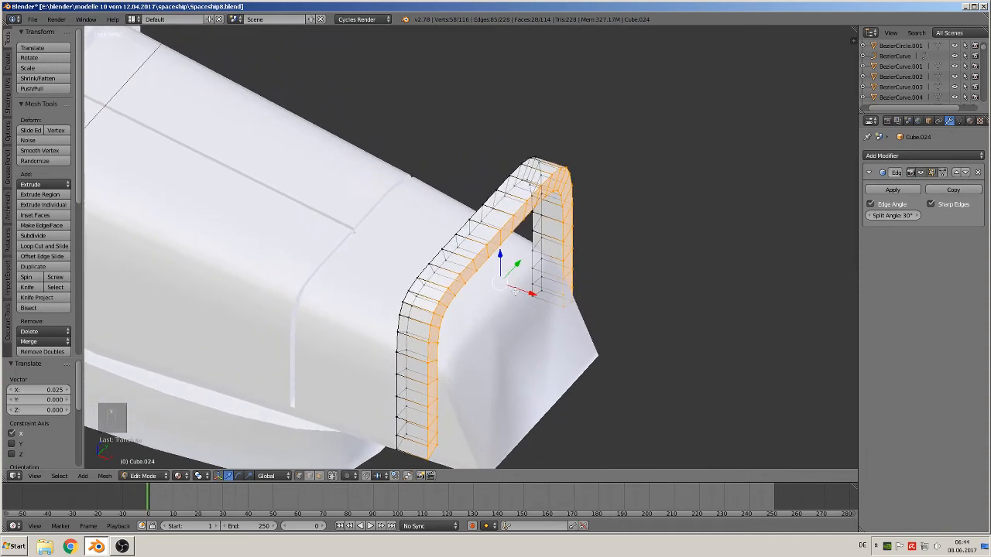
click(318, 475)
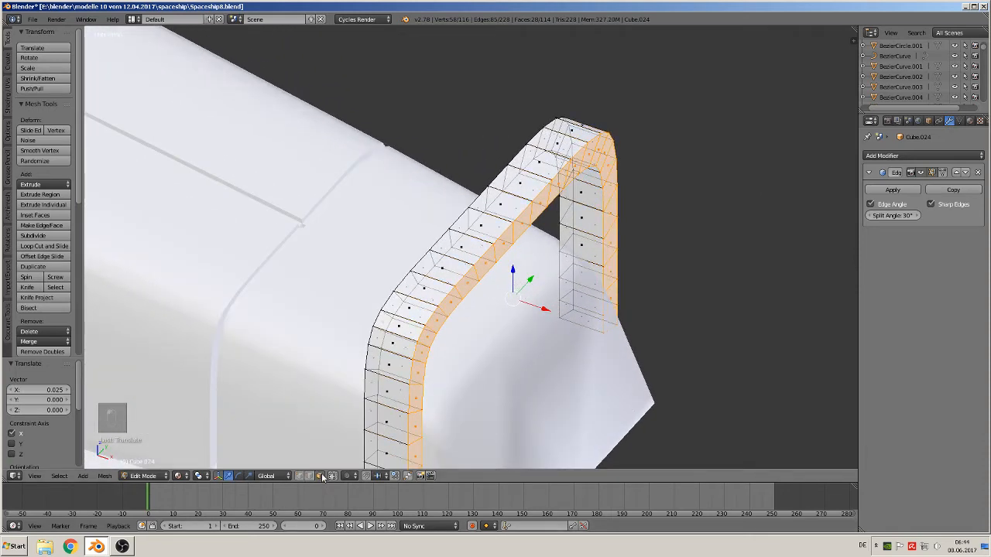
click(332, 476)
middle_drag(522, 223, 524, 230)
right_click(524, 230)
shift+right_click(494, 236)
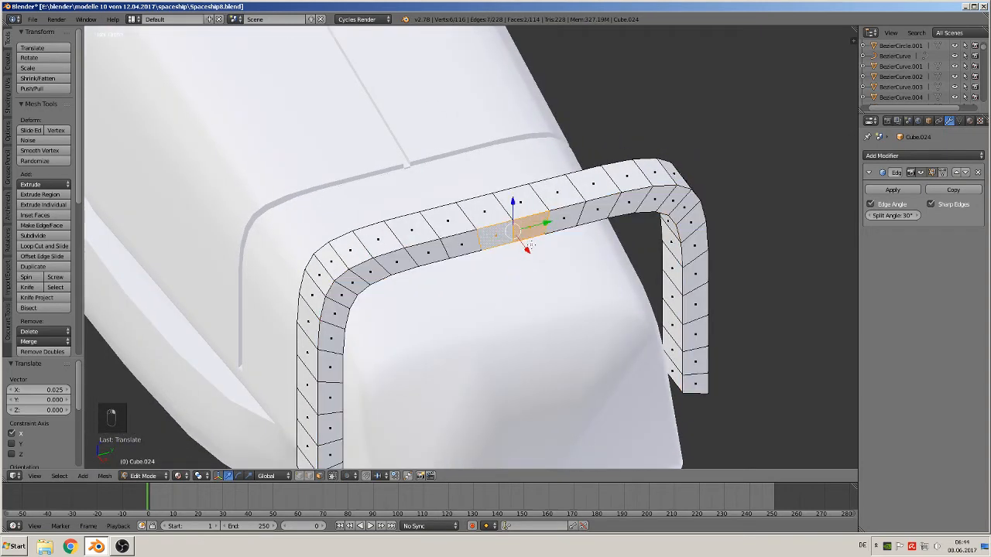
drag(527, 249, 517, 236)
Push one front face on each side leg of the arch back along X, by about 0.012 on the first leg.
shift+middle_drag(482, 348, 530, 229)
right_click(388, 270)
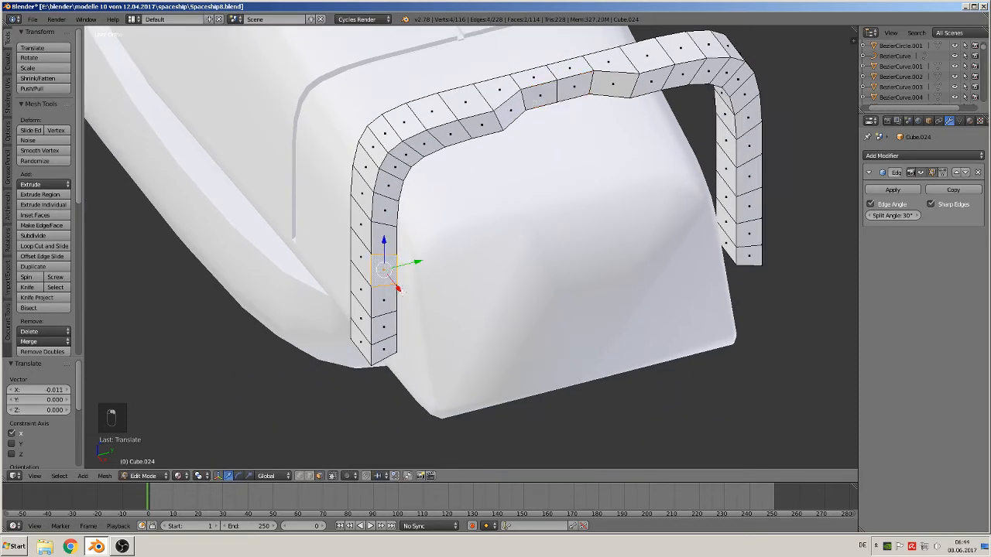
drag(397, 288, 387, 285)
right_click(749, 178)
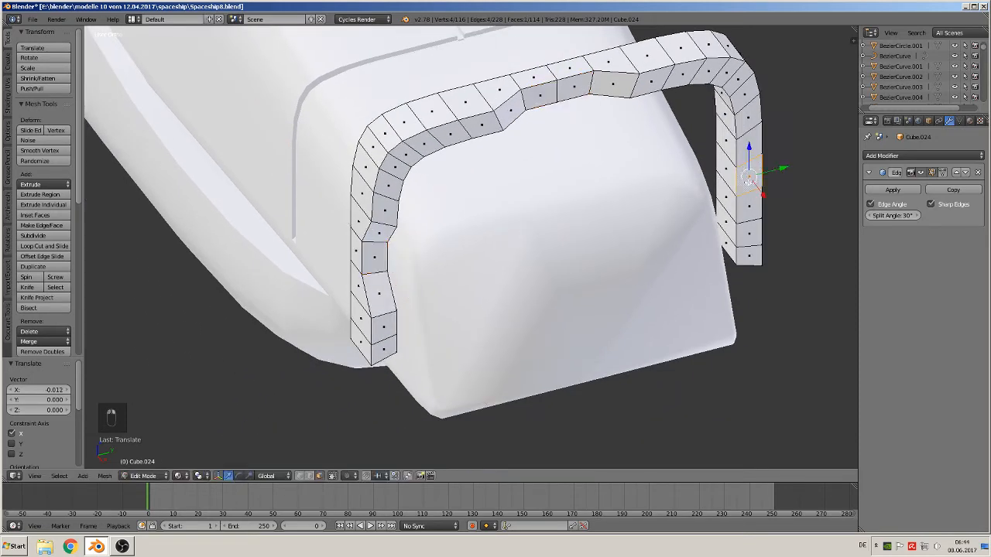
drag(764, 197, 762, 197)
Leave mesh editing, shade the arched frame smooth and set its origin to its geometry.
scroll(606, 245, down, 2)
key(Tab)
mouse_move(565, 271)
middle_down()
mouse_move(580, 261)
mouse_move(574, 255)
middle_up()
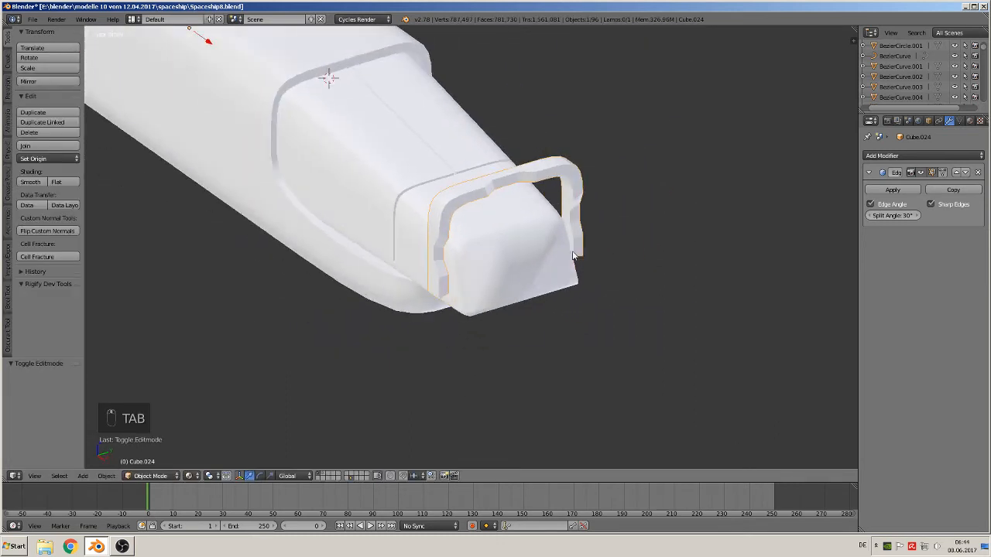
click(30, 182)
scroll(551, 256, down, 2)
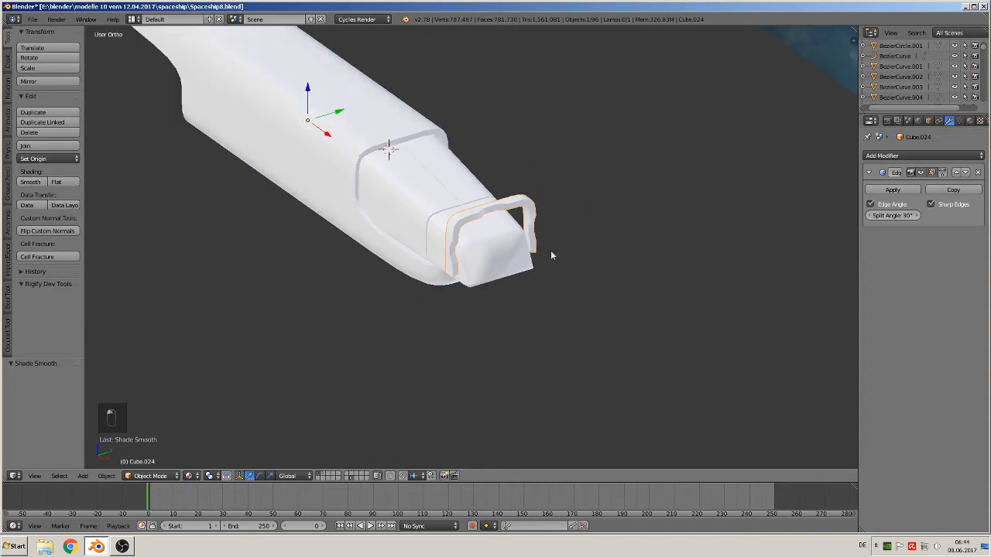
click(36, 159)
click(68, 183)
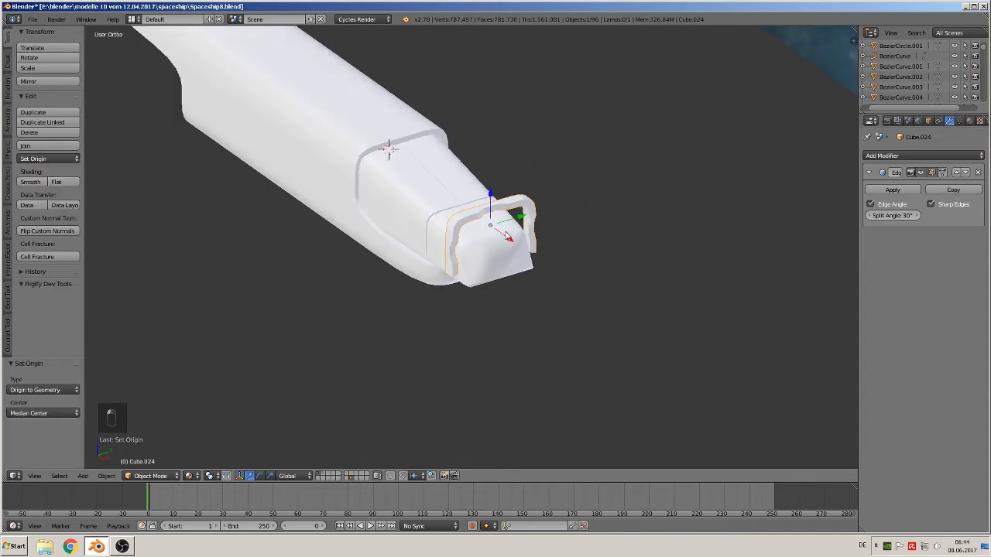
Move the arched frame about -0.339 along X toward the long hull body's front opening.
key(g)
key(x)
click(414, 187)
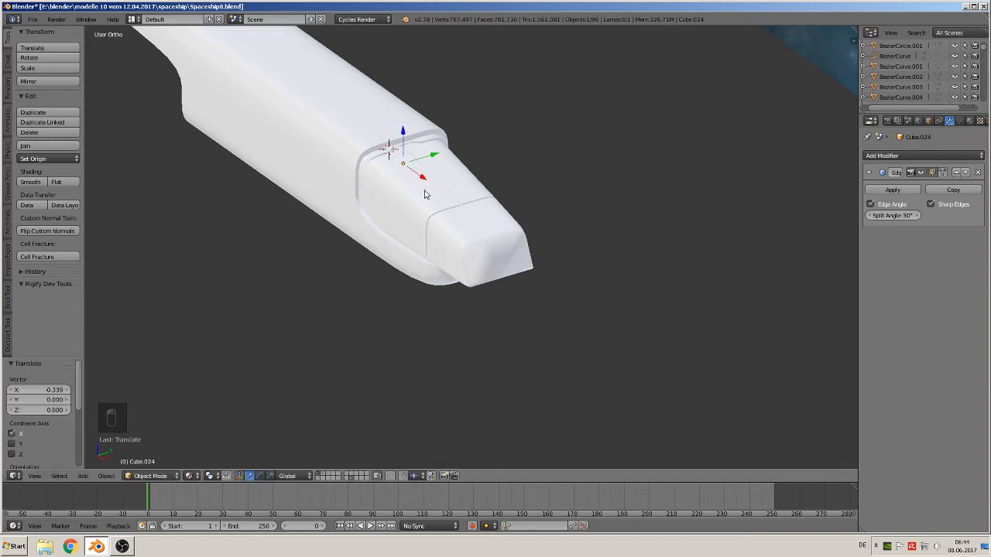
Shift the mirrored front piece about 0.004 along Y and scale it uniformly by 0.956.
middle_drag(414, 190, 338, 208)
scroll(341, 213, up, 4)
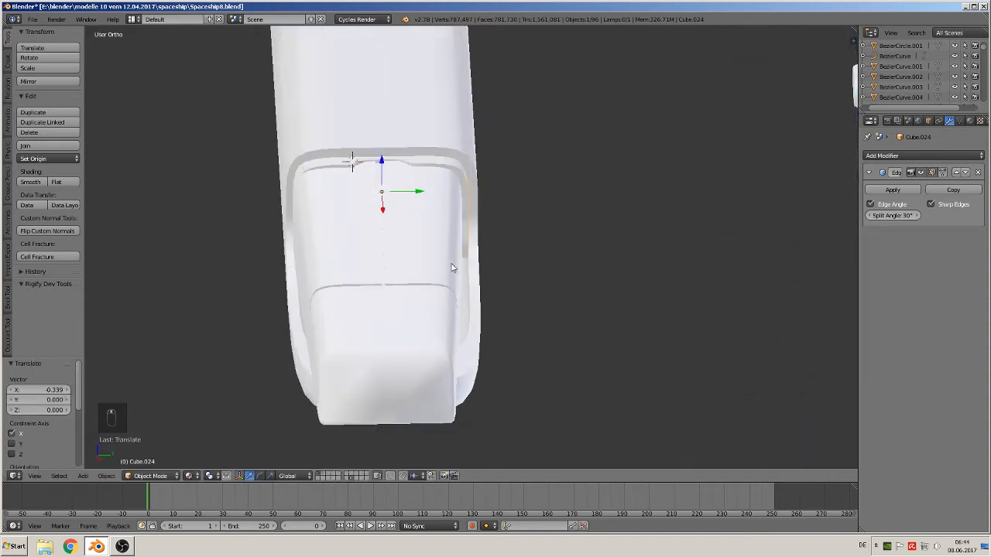
right_click(414, 239)
key(g)
key(y)
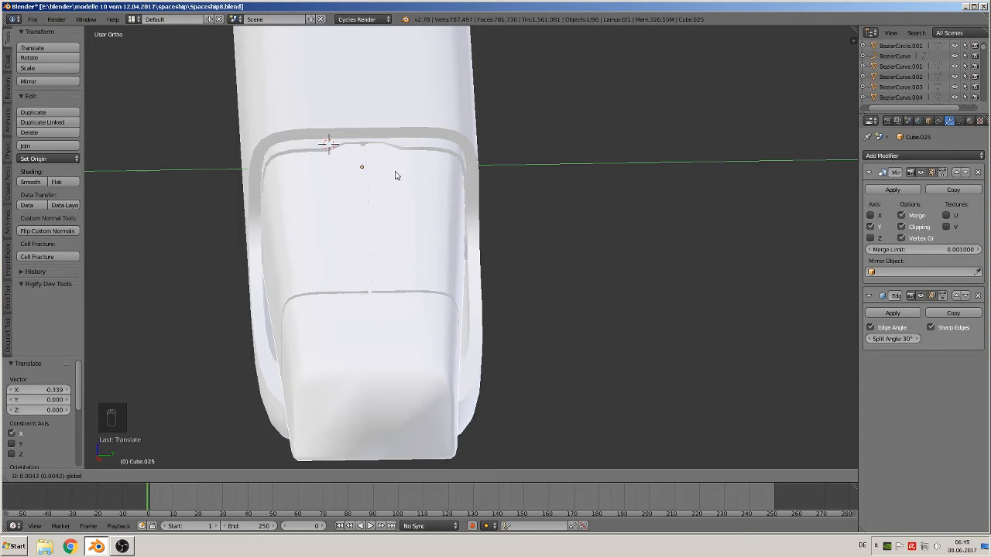
click(396, 172)
key(s)
click(507, 244)
middle_drag(507, 244, 562, 248)
key(KP_5)
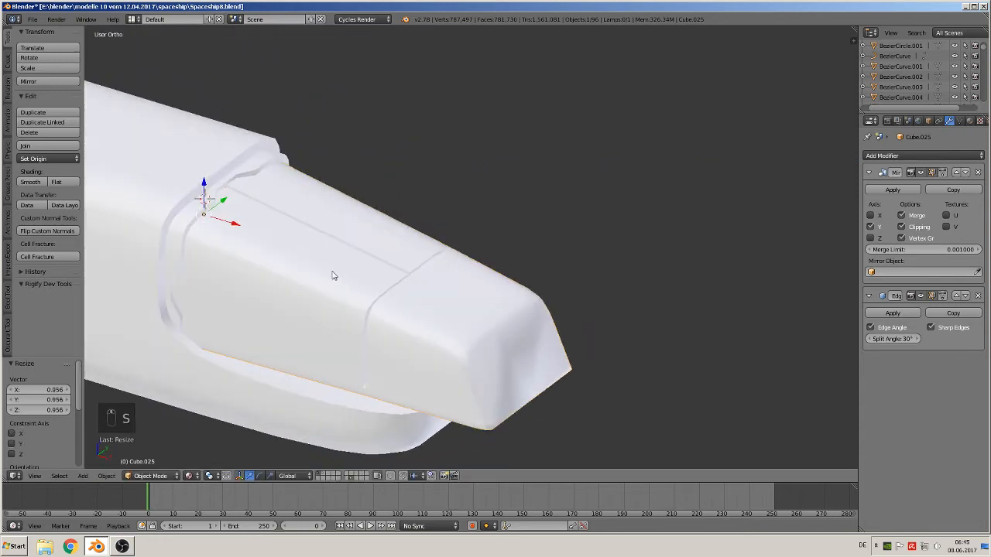
Nudge the notched arched frame about 0.001 along X against the hull opening.
right_click(207, 247)
key(g)
key(x)
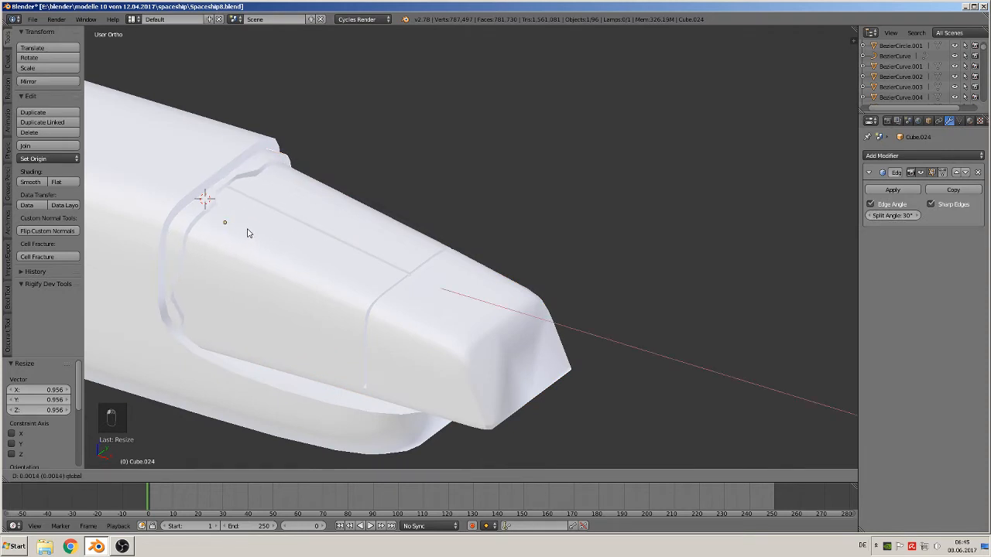
click(248, 230)
middle_drag(249, 231, 480, 224)
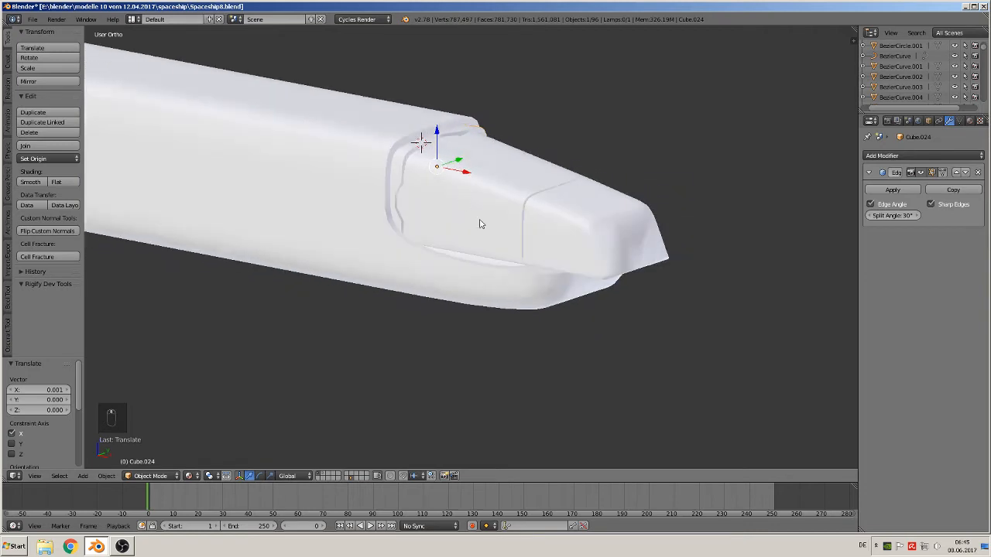
In the long hull body's mesh, select the inner edge loop of the front opening beneath the front piece and fill it with a face.
scroll(520, 270, up, 2)
right_click(505, 312)
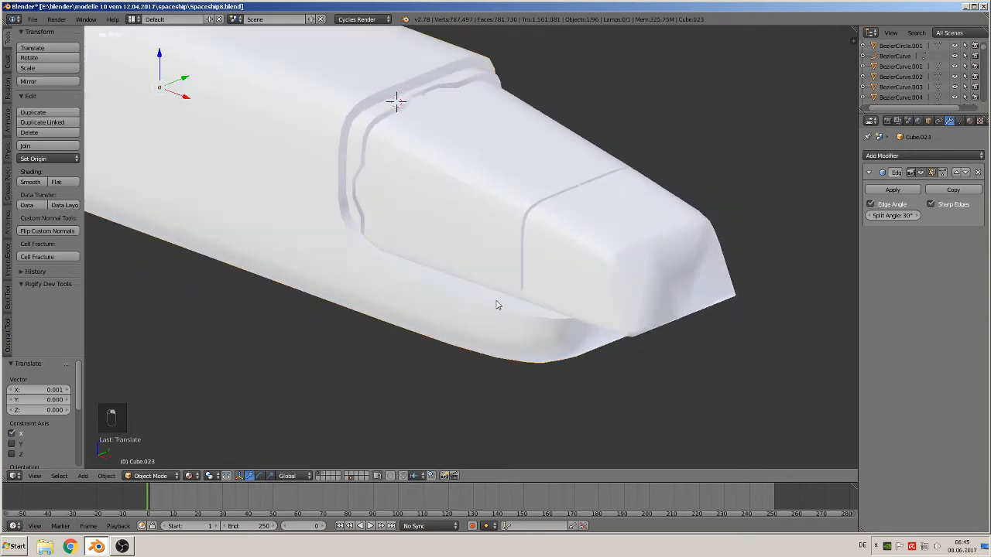
key(Tab)
scroll(499, 307, up, 2)
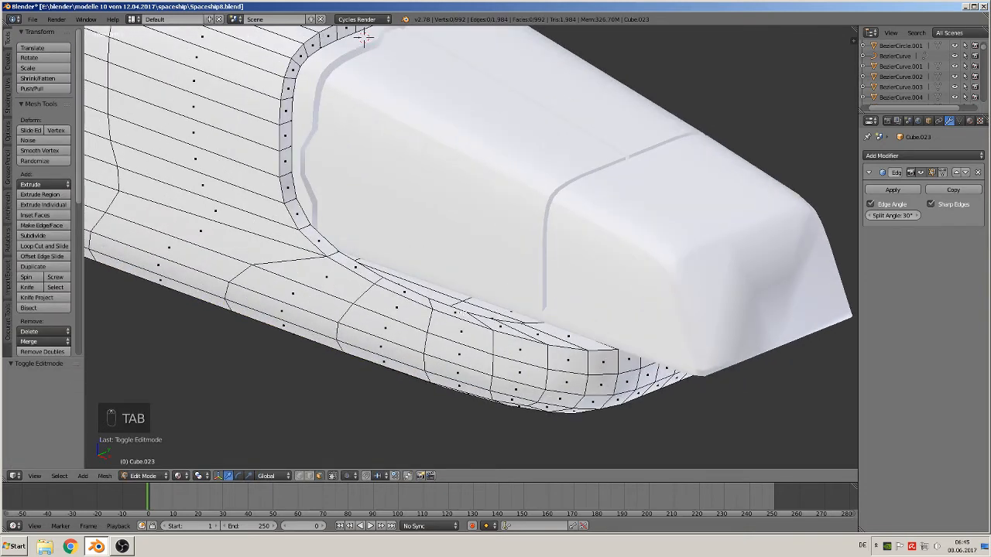
middle_drag(364, 37, 514, 286)
alt+right_click(622, 242)
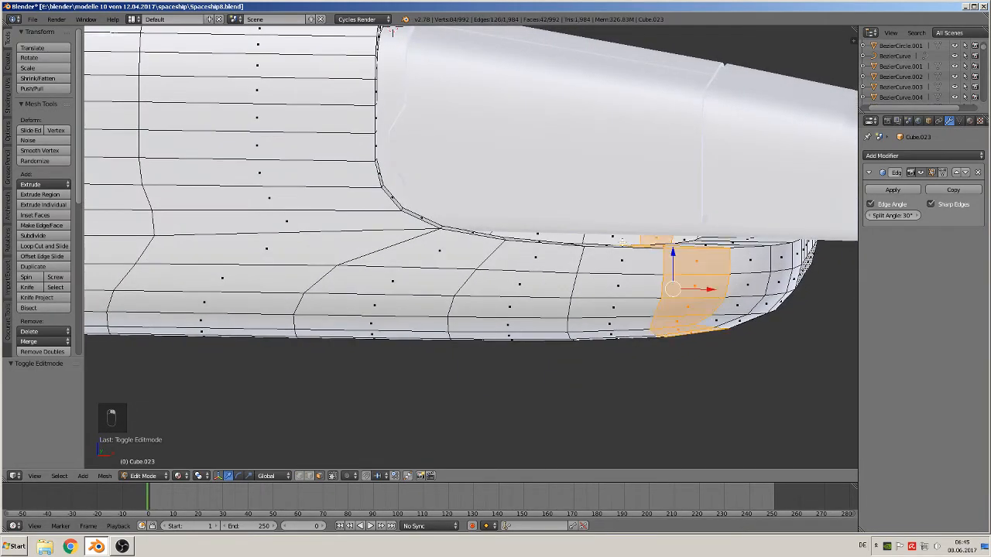
alt+right_click(586, 281)
click(310, 477)
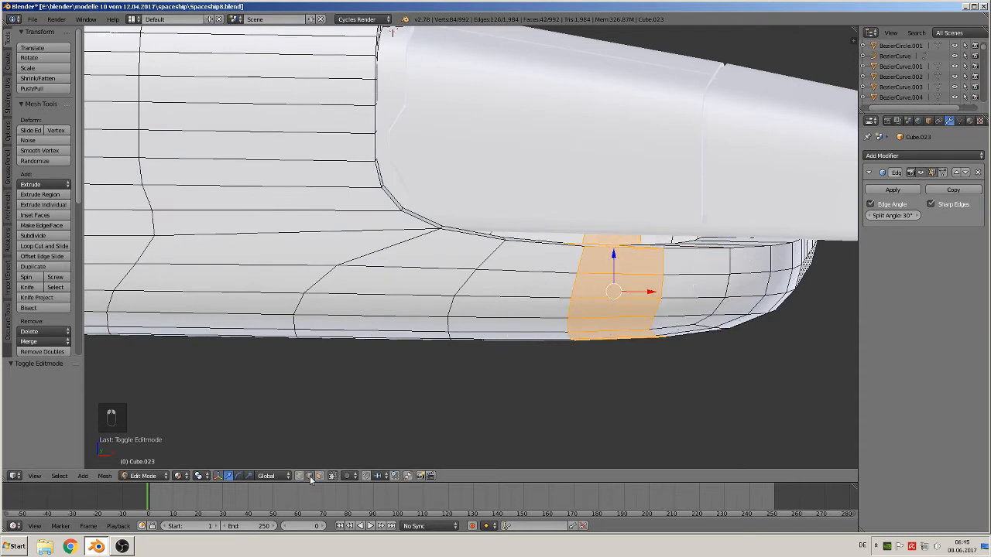
alt+right_click(620, 247)
alt+right_click(612, 245)
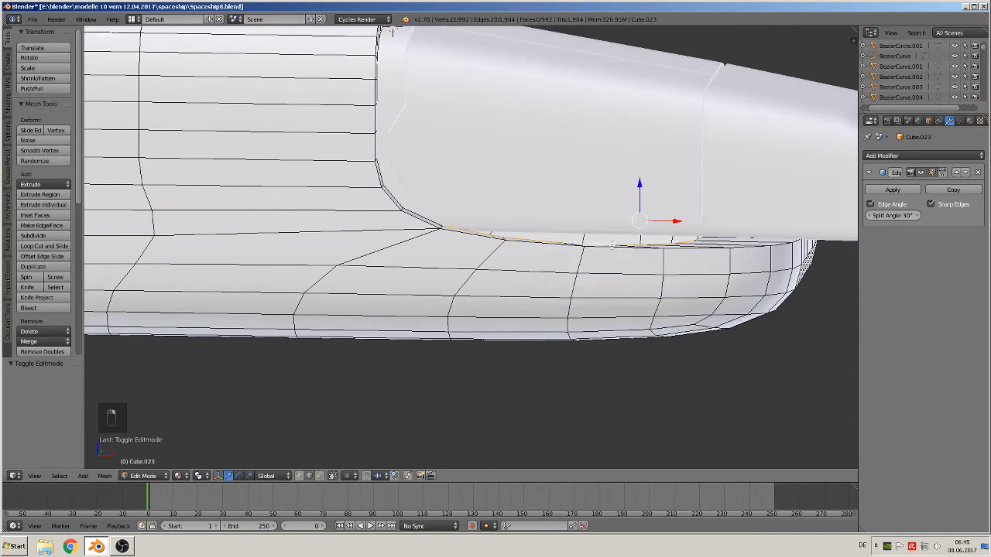
key(f)
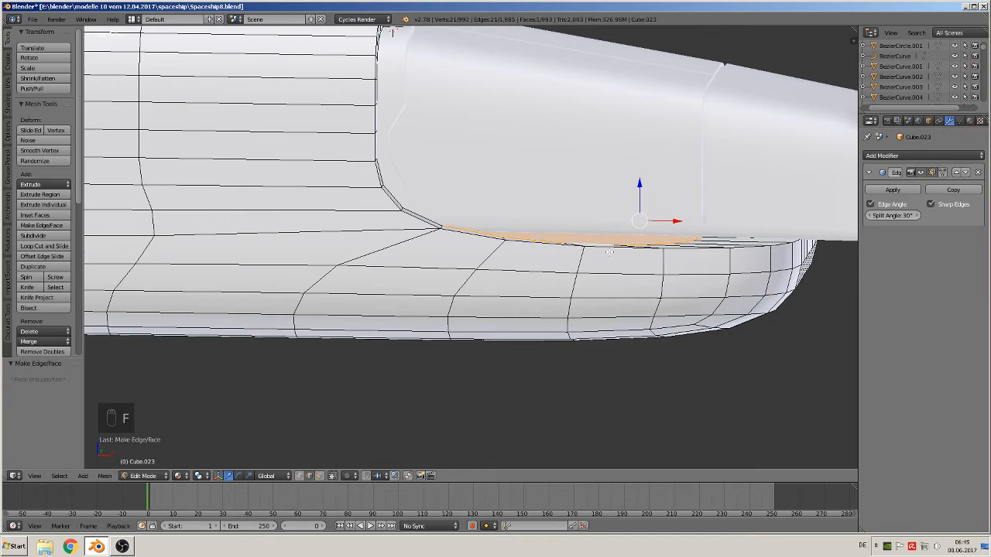
key(Tab)
Save the spaceship file with the assembled hull body.
scroll(610, 259, down, 3)
mouse_move(608, 268)
middle_down()
mouse_move(580, 290)
mouse_move(565, 280)
mouse_move(496, 293)
mouse_move(614, 283)
middle_up()
shift+middle_drag(529, 289, 741, 330)
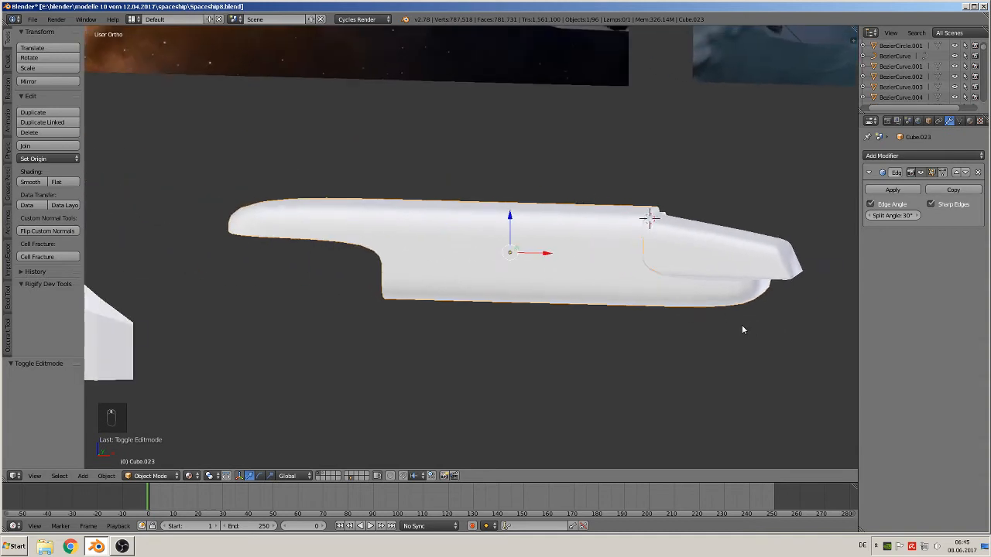
scroll(411, 248, down, 3)
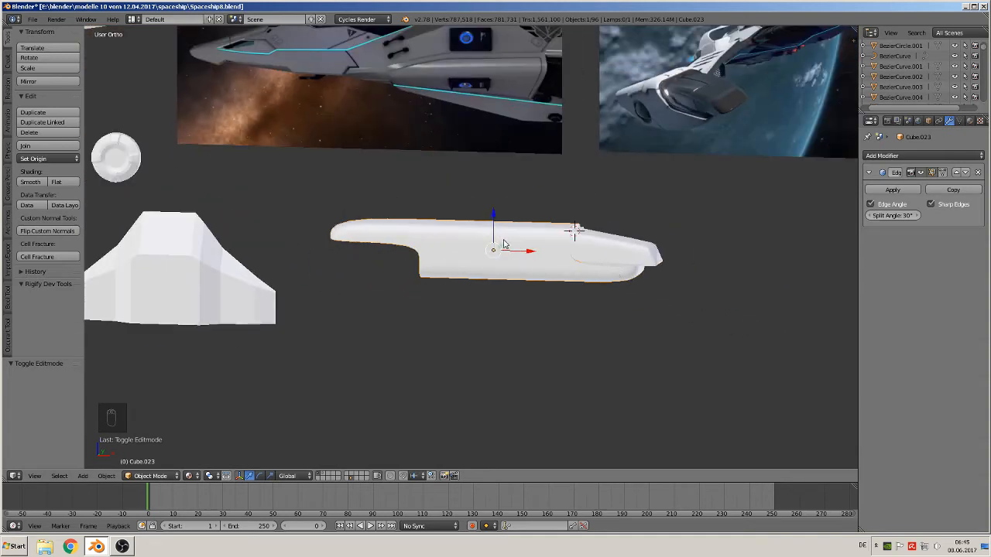
shift+middle_drag(503, 244, 510, 284)
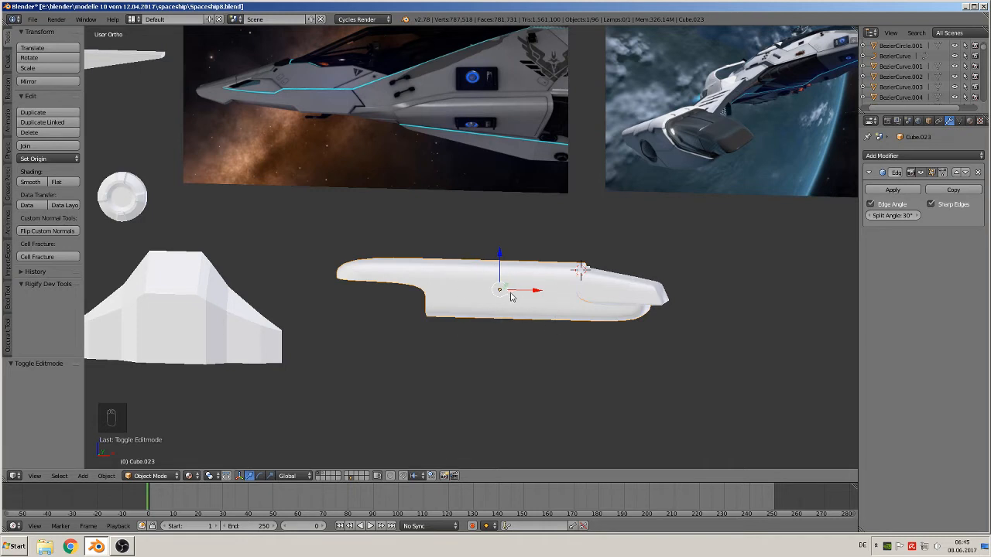
click(33, 19)
click(47, 98)
Examine the small square-housed round thruster beside the blue engine in the hangar reference image.
scroll(313, 152, down, 6)
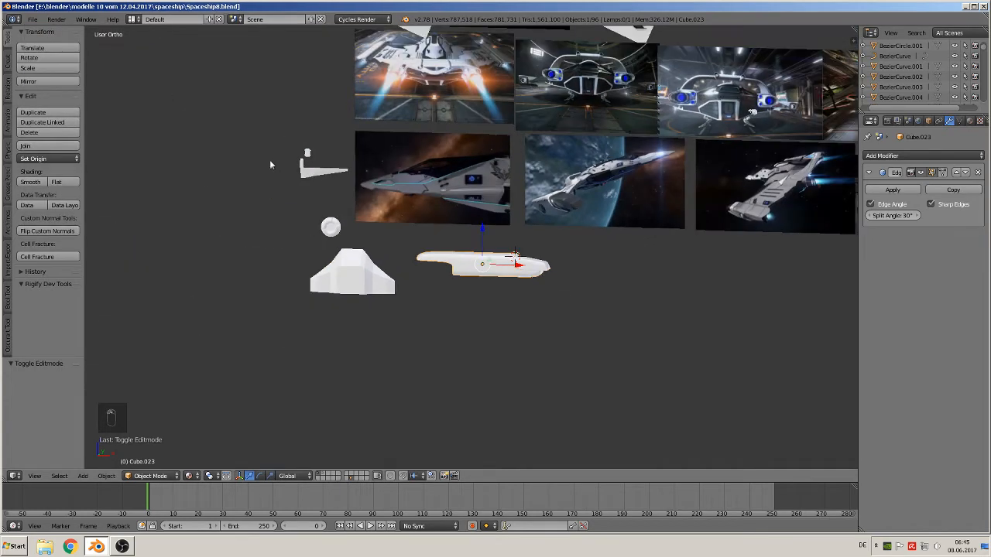
scroll(531, 161, up, 4)
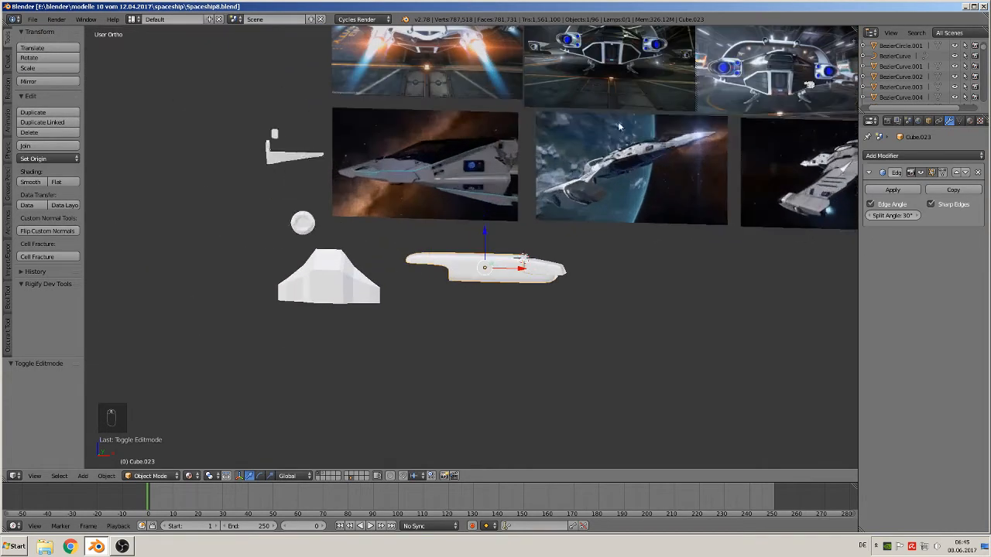
shift+middle_drag(805, 102, 535, 225)
scroll(535, 226, up, 3)
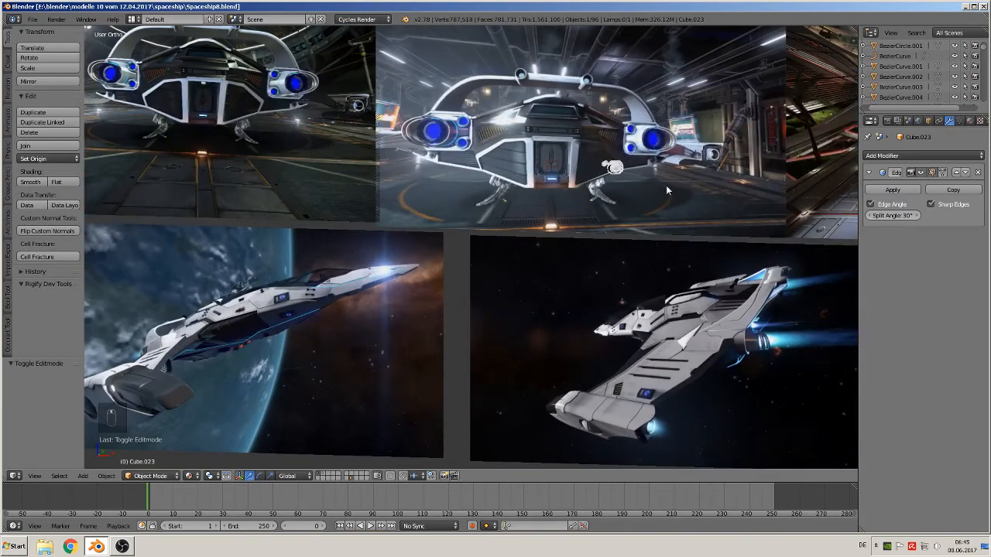
scroll(666, 185, up, 6)
shift+middle_drag(524, 93, 453, 163)
scroll(452, 162, down, 1)
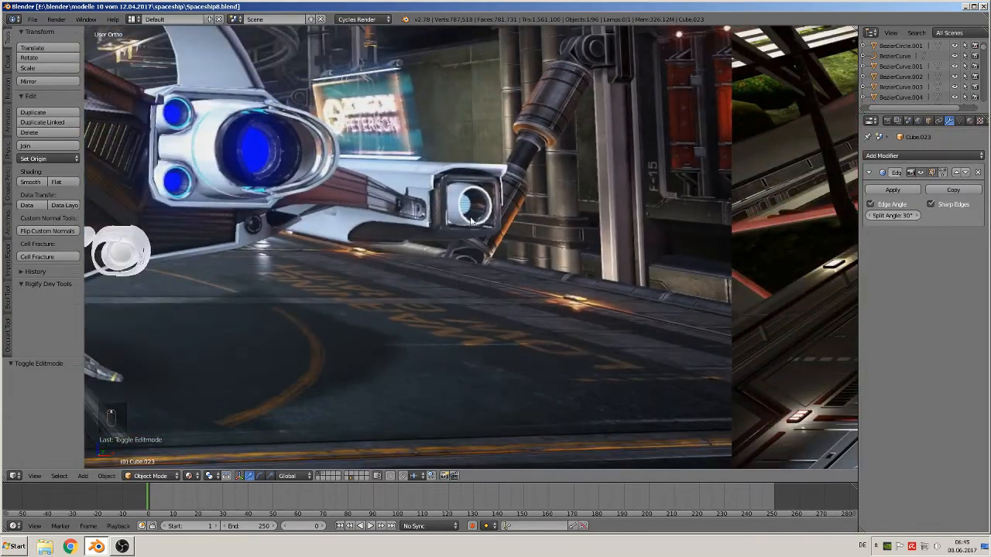
scroll(453, 162, up, 1)
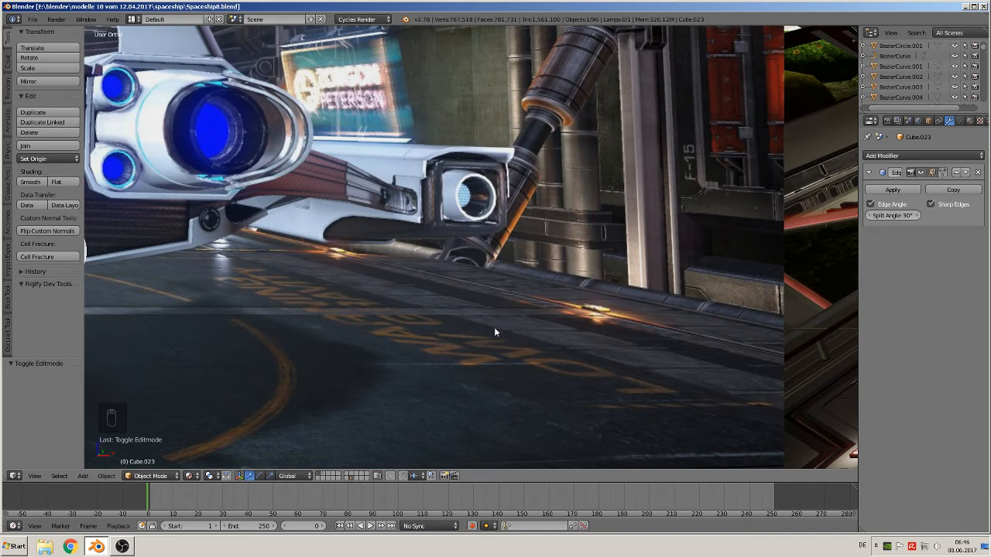
shift+middle_drag(495, 329, 527, 280)
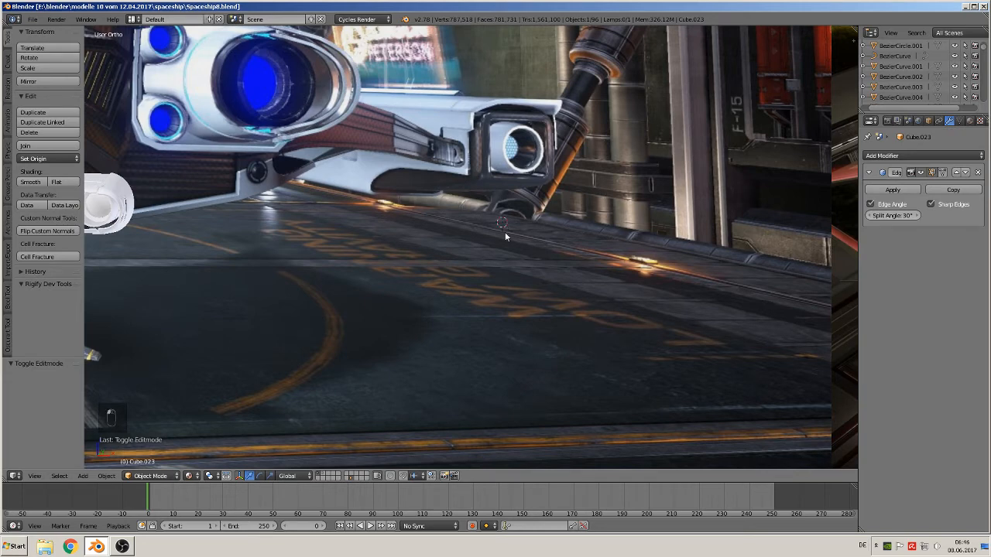
Add a cube just below the square thruster in the reference image and shrink it uniformly by factors of -0.092 and 0.347.
click(83, 476)
mouse_move(93, 464)
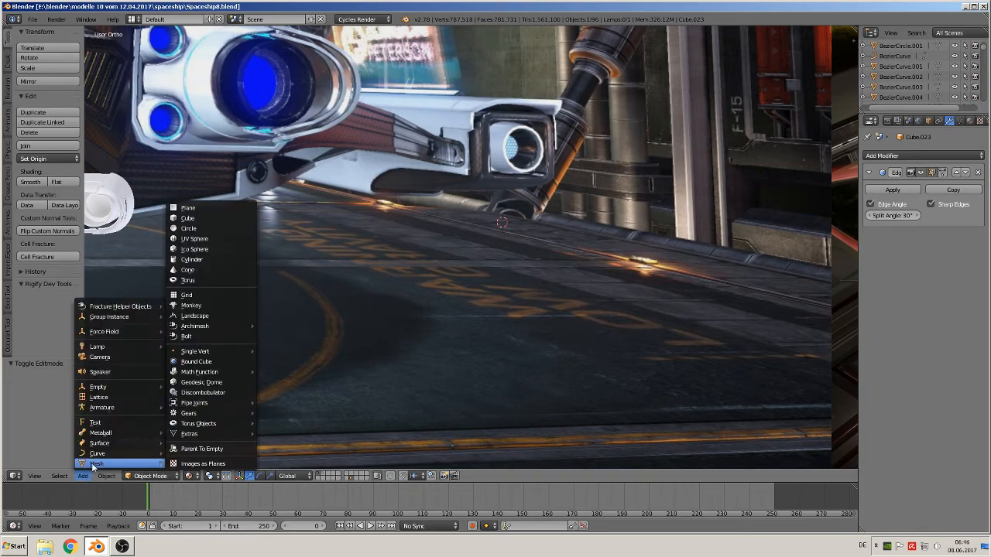
click(199, 220)
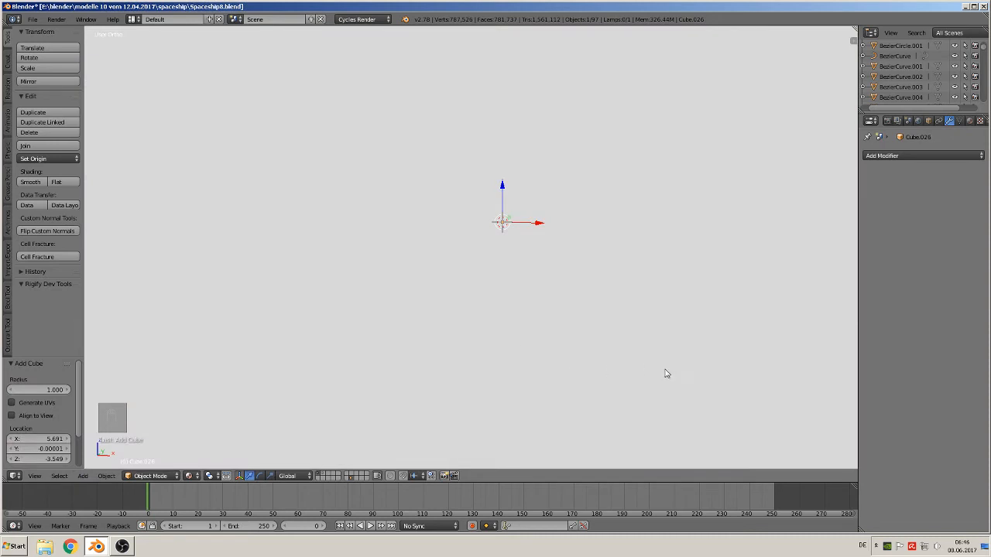
key(s)
click(487, 221)
key(s)
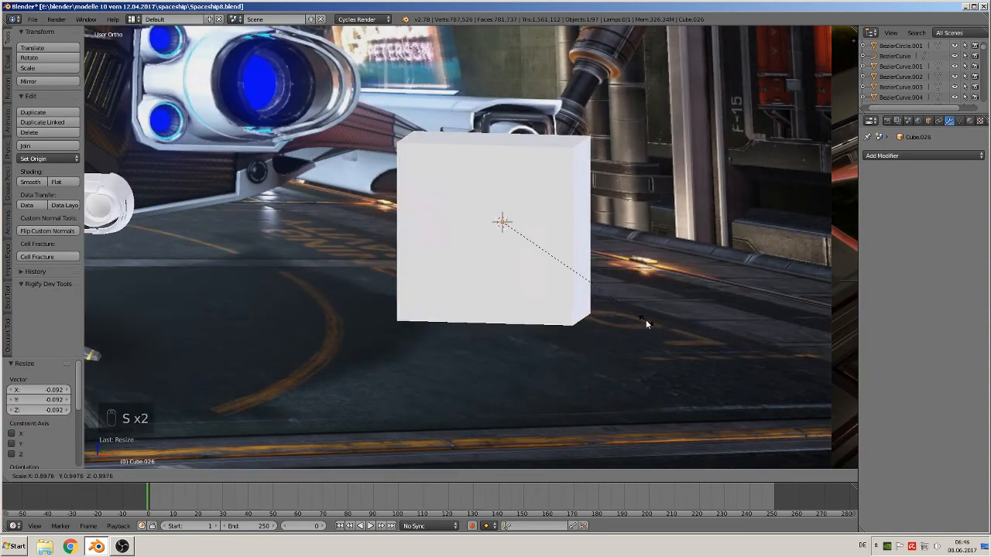
click(551, 258)
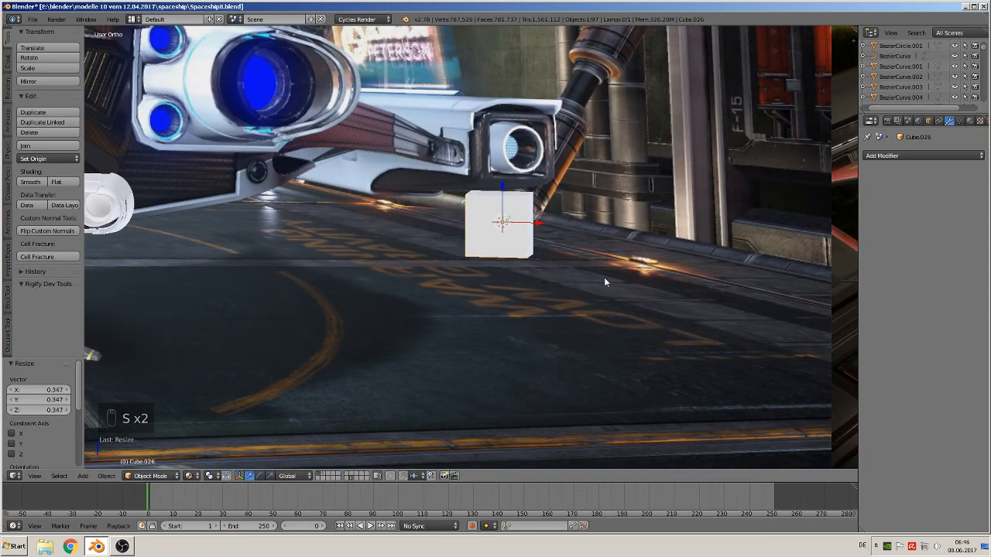
Stretch the cube by a factor of 3.570 along X and move it along Y out in front of the reference image.
key(KP_1)
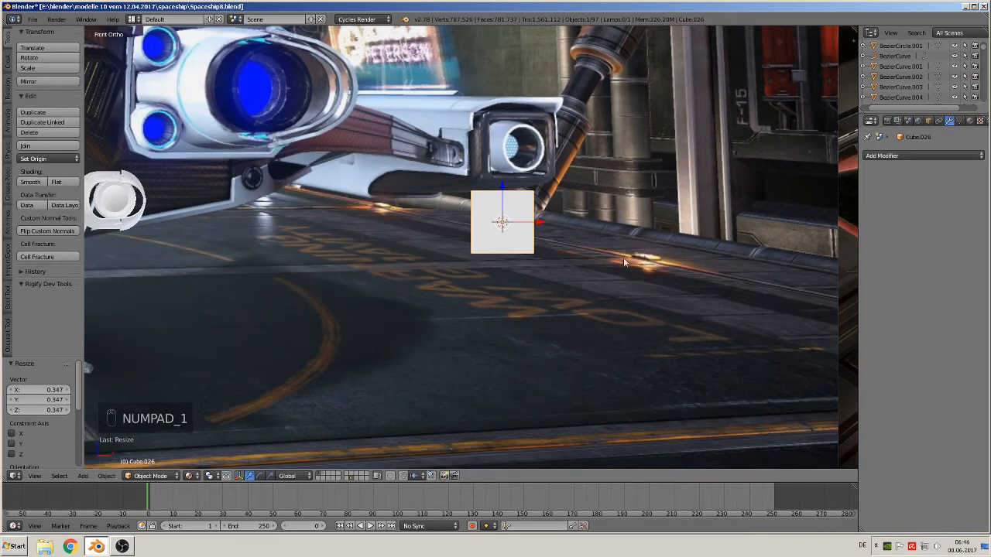
key(s)
key(x)
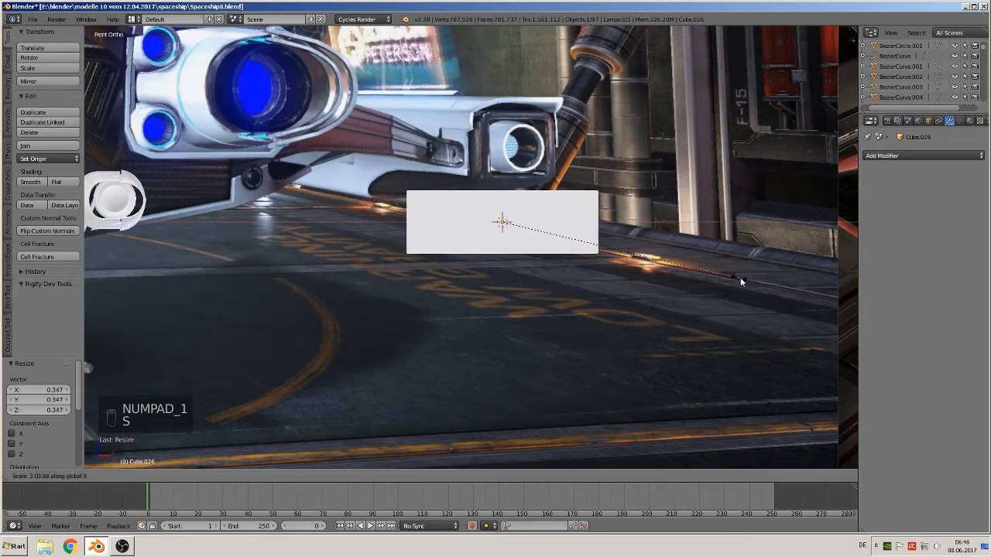
click(779, 265)
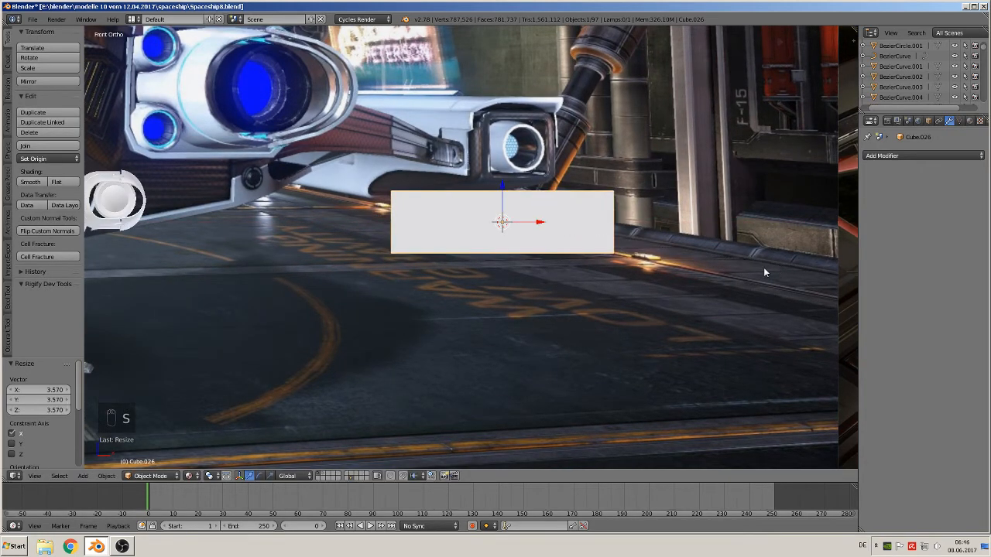
middle_drag(763, 267, 553, 225)
drag(524, 213, 416, 247)
Try level 5 subdivision smoothing on the stretched box and remove the modifier.
key(ctrl+5)
middle_drag(470, 310, 505, 311)
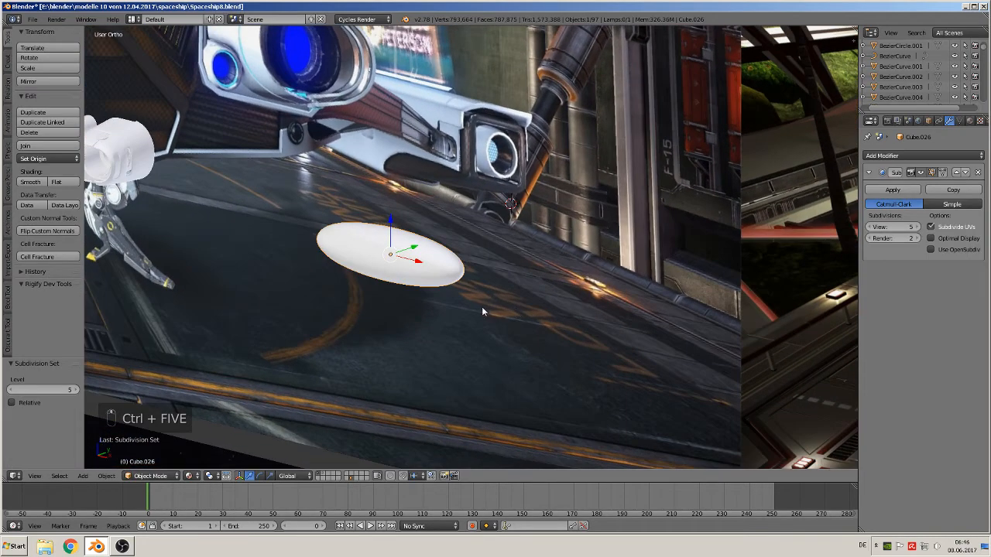
click(977, 172)
Open the box's mesh for editing and select its end face on the +X side.
key(Tab)
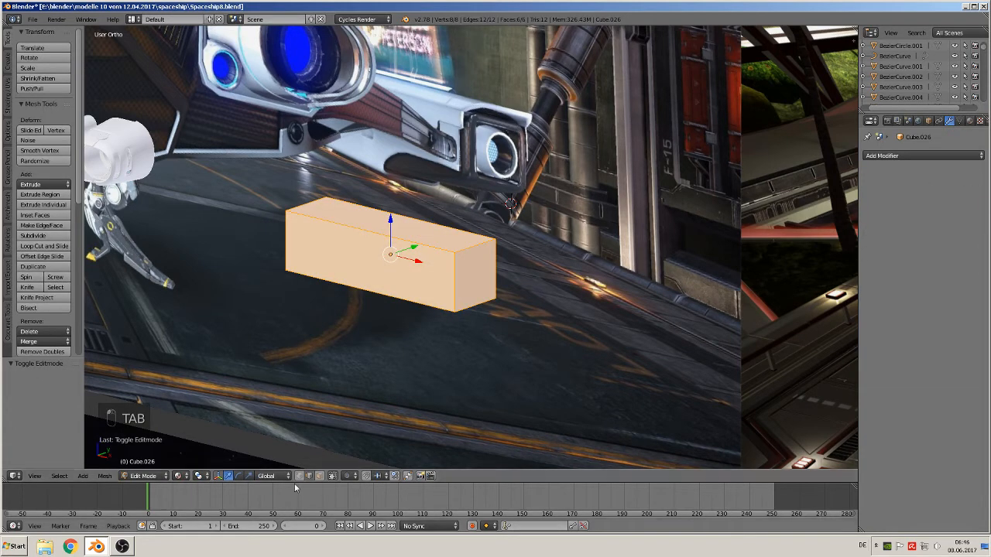
right_click(462, 286)
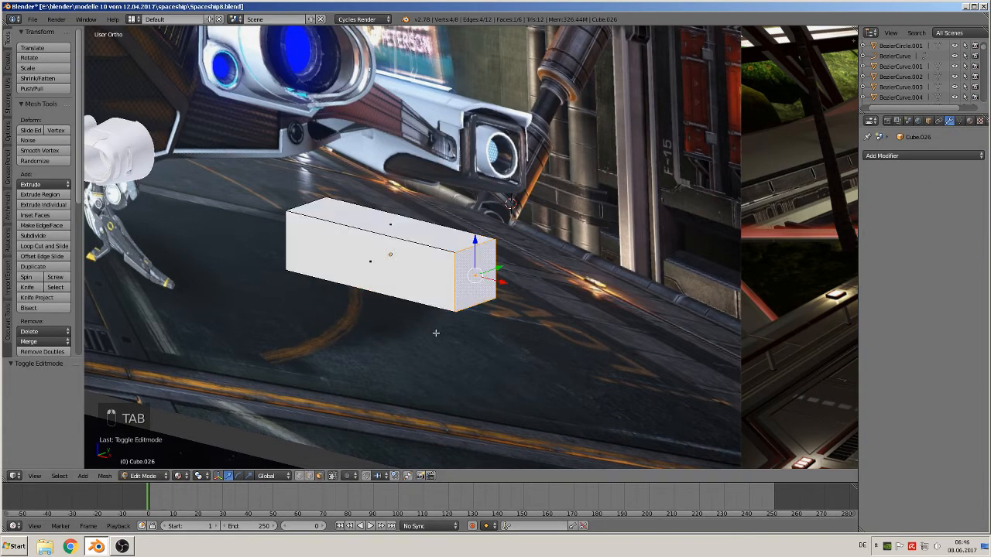
Try deleting only the face at the box's +X end, and undo the deletion.
key(x)
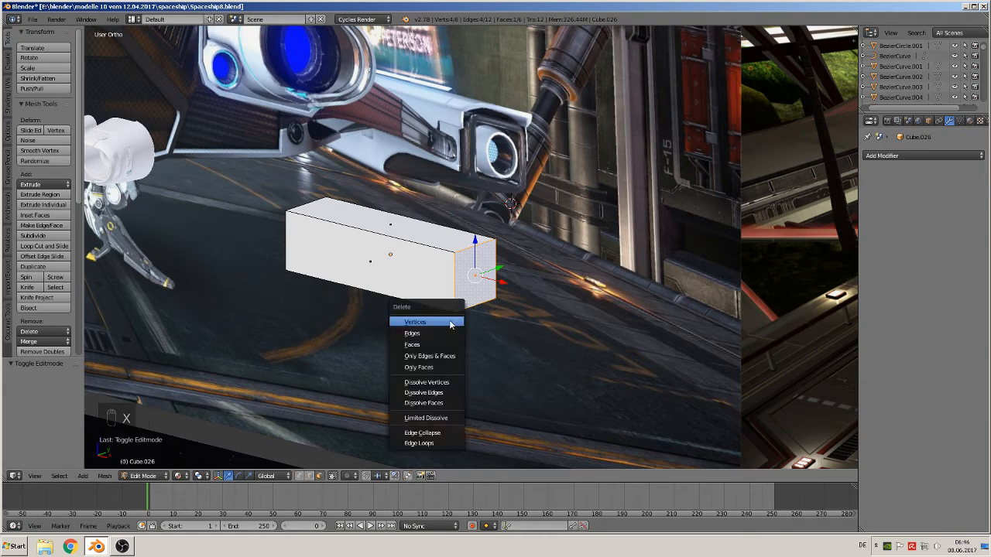
click(432, 366)
scroll(472, 367, up, 1)
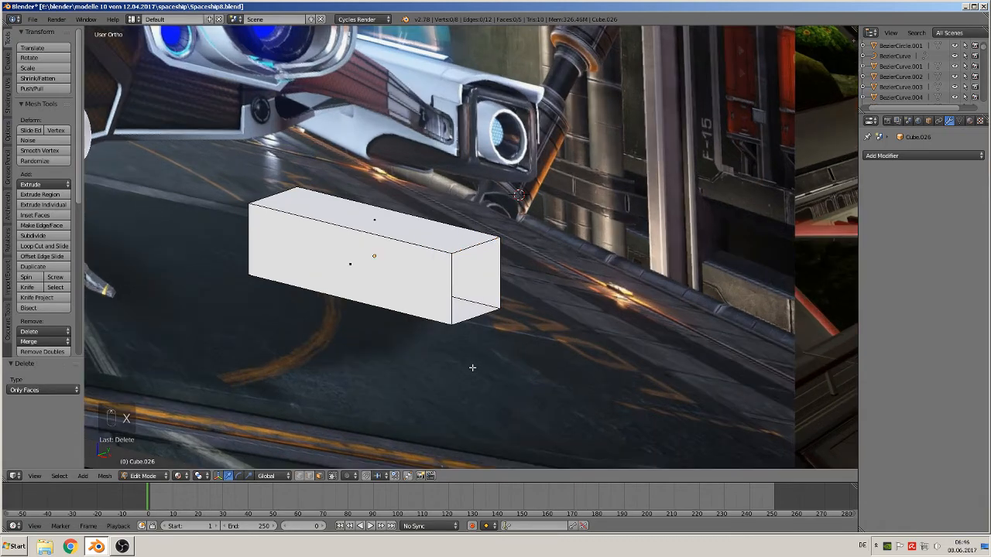
key(Tab)
key(Tab)
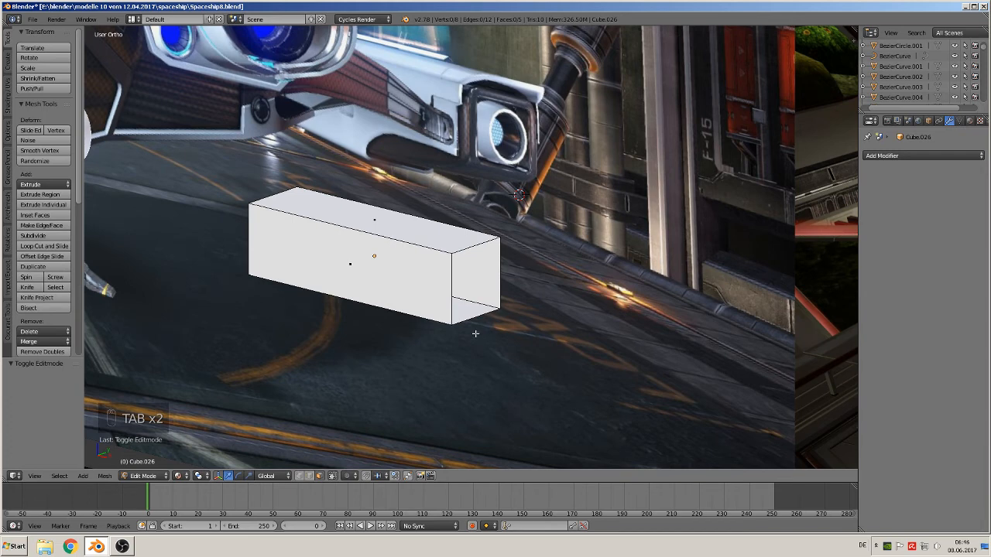
key(ctrl+z)
key(ctrl+z)
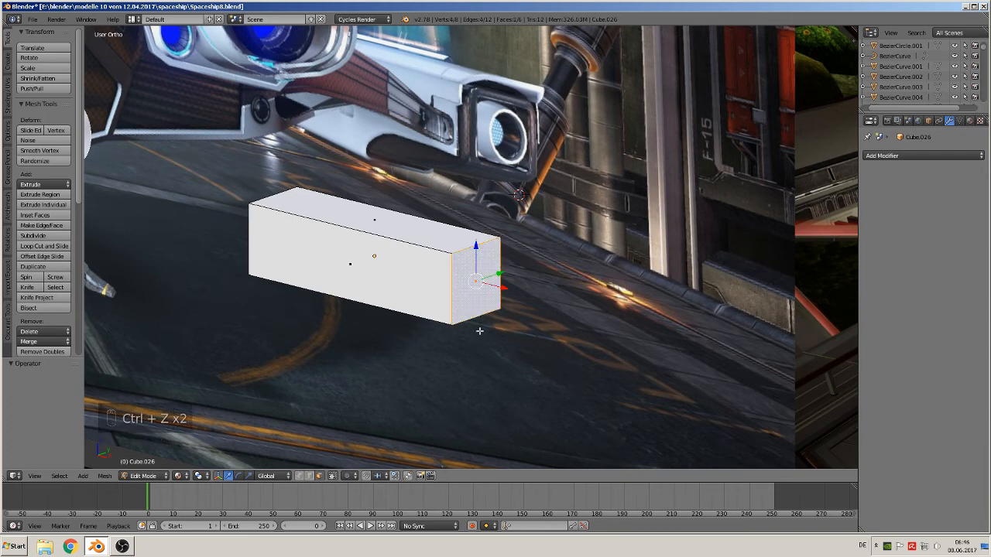
Inset the box's +X end face, extrude it, and push it 0.135 inward along X to hollow out the box.
key(e)
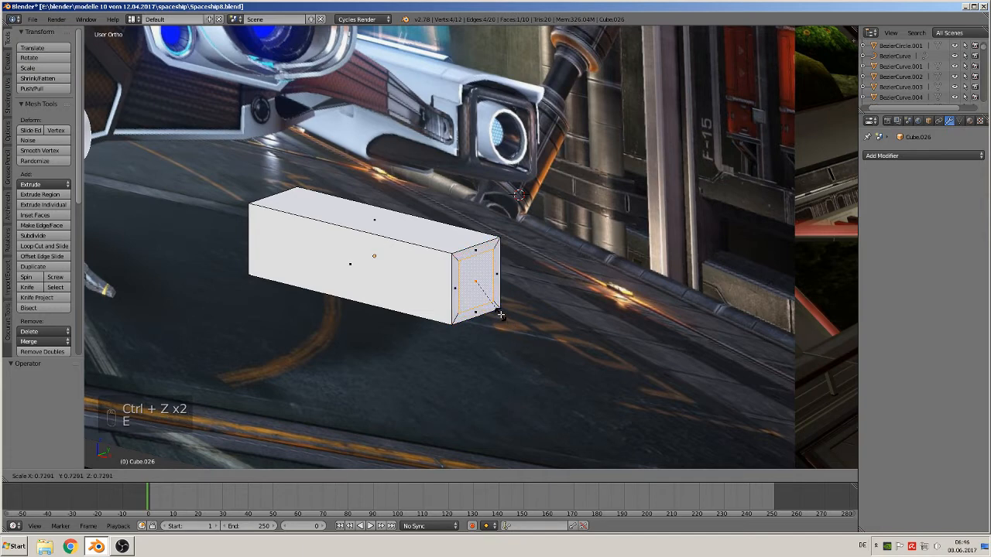
click(500, 326)
key(e)
click(499, 326)
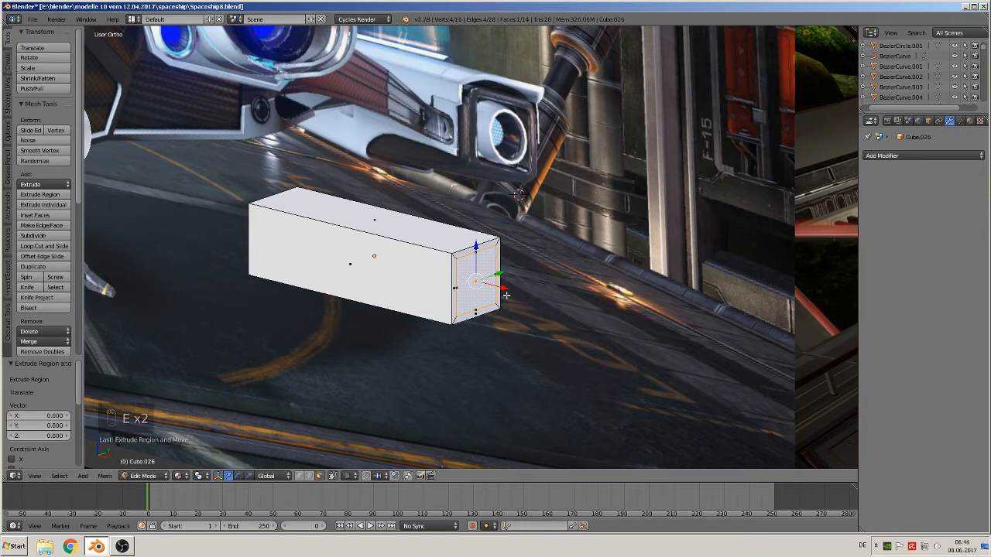
drag(502, 290, 396, 270)
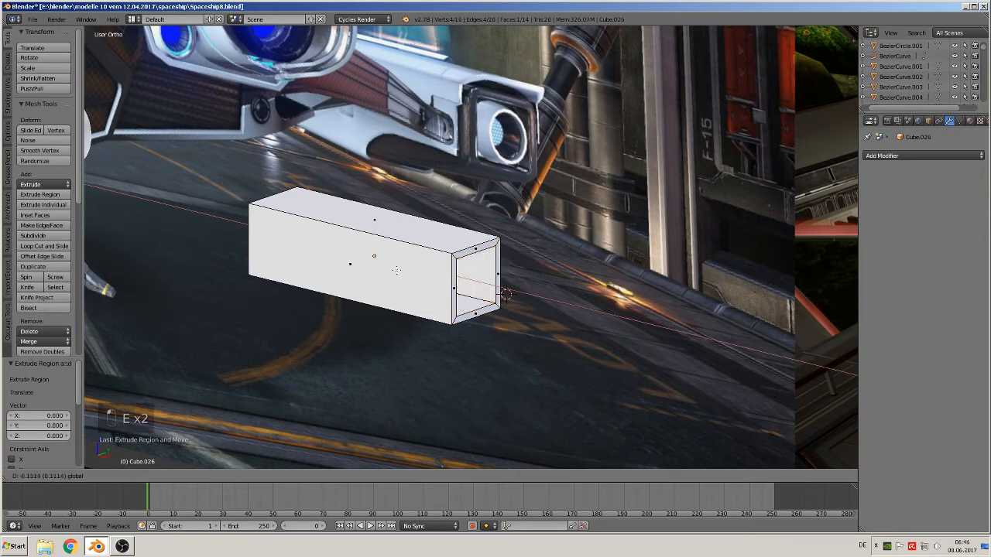
click(379, 267)
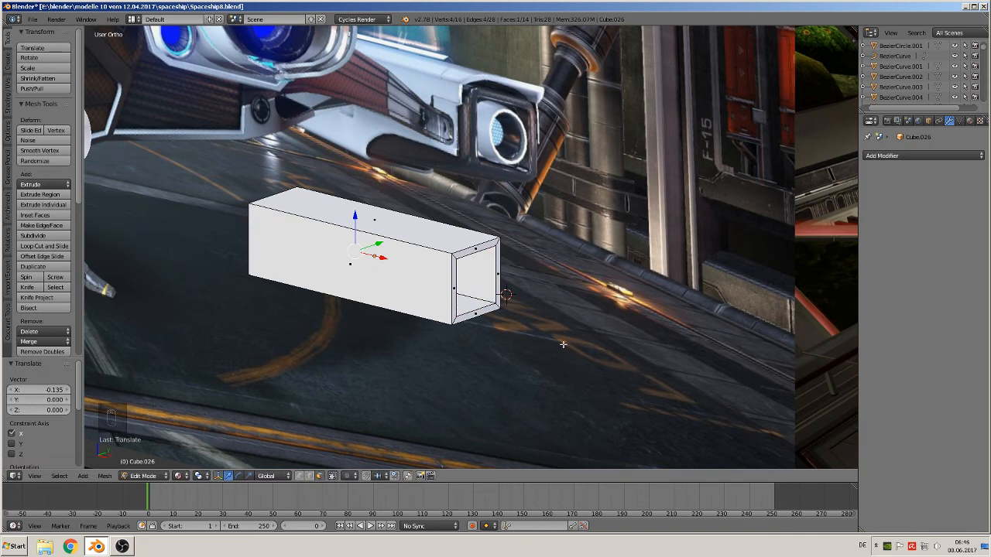
Try a Subdivision Surface modifier combined with a Solidify modifier on the hollowed box.
key(Tab)
click(929, 156)
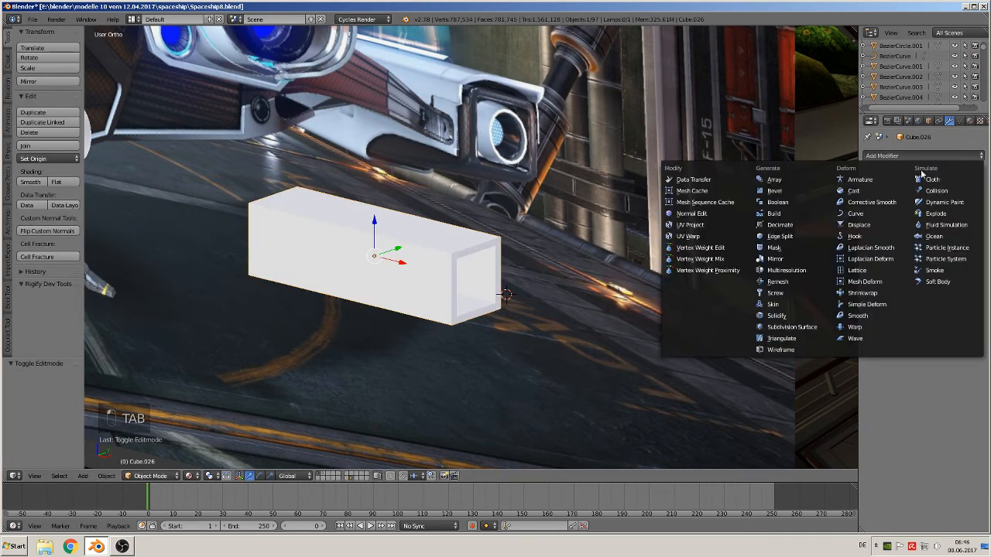
click(815, 328)
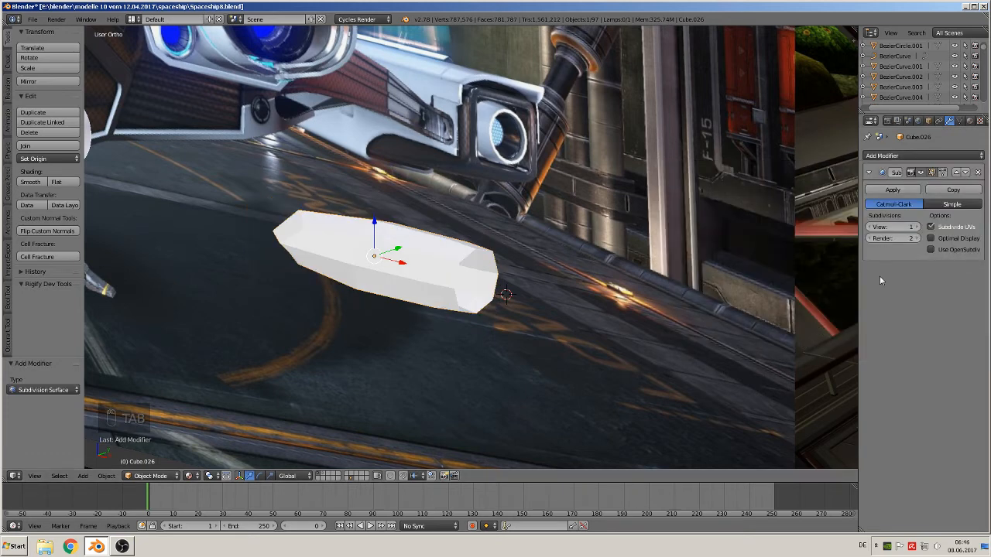
key(Tab)
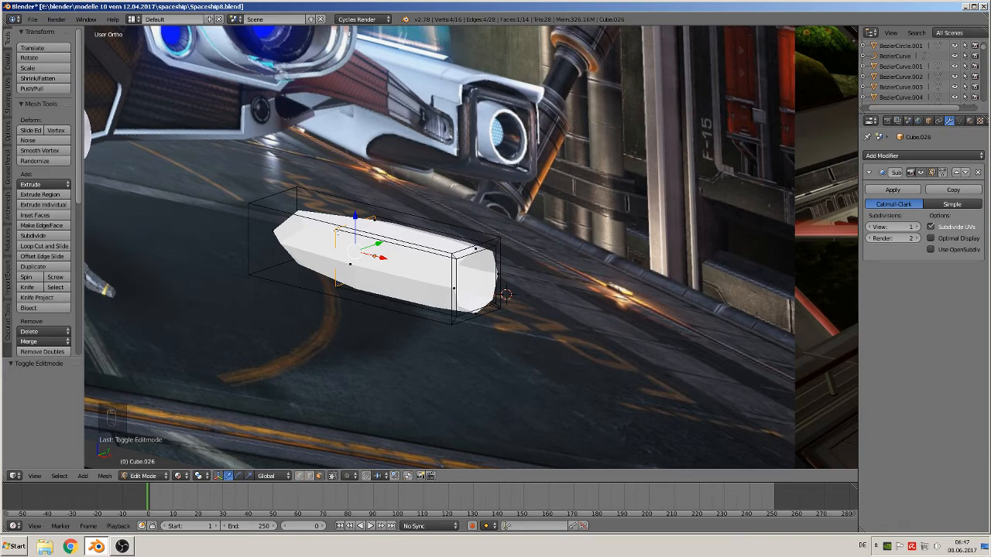
click(937, 156)
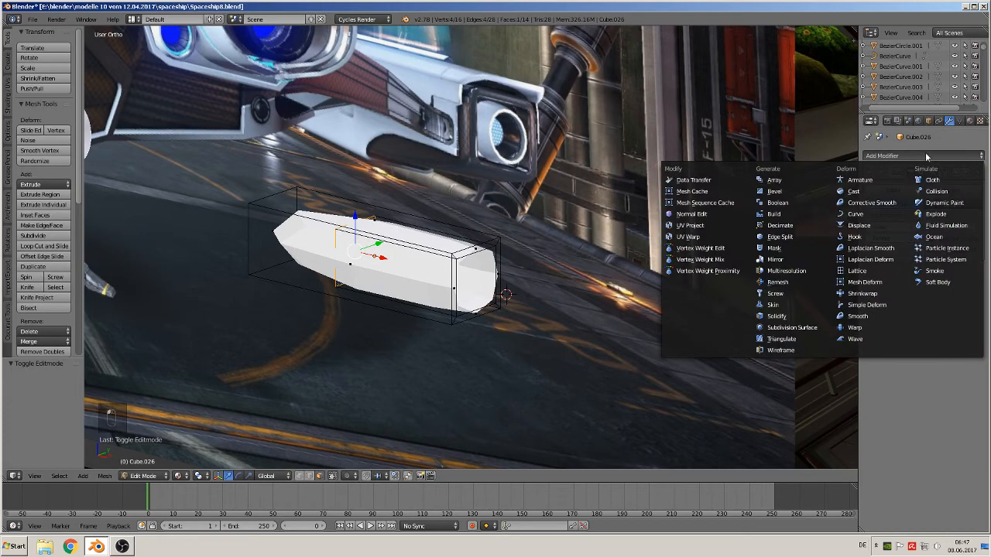
click(814, 319)
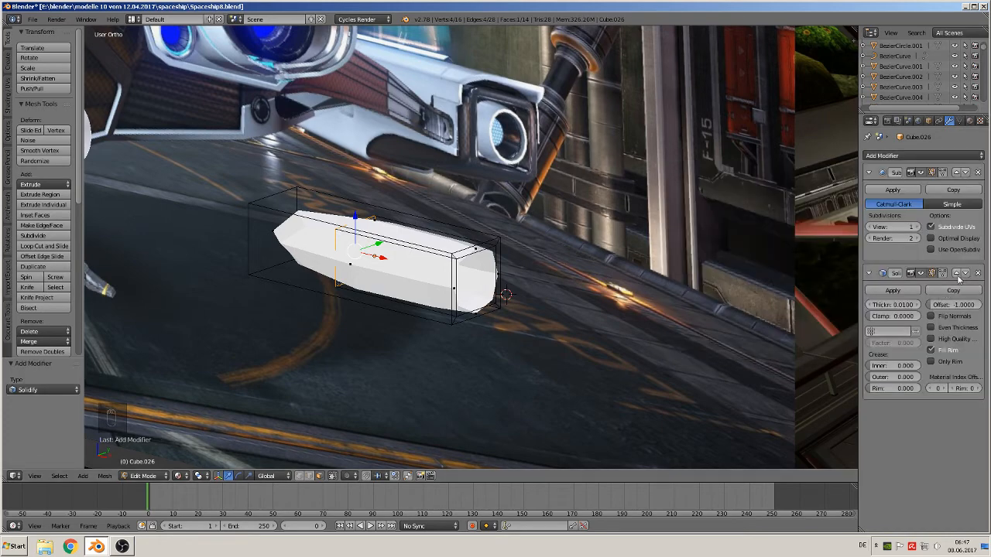
middle_drag(542, 349, 600, 354)
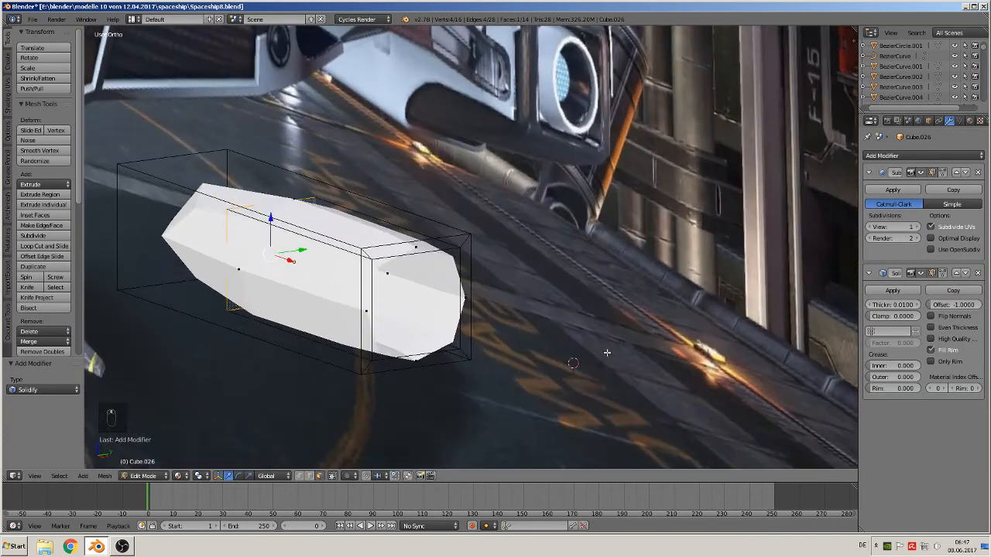
scroll(599, 354, up, 2)
middle_drag(674, 353, 746, 308)
key(Tab)
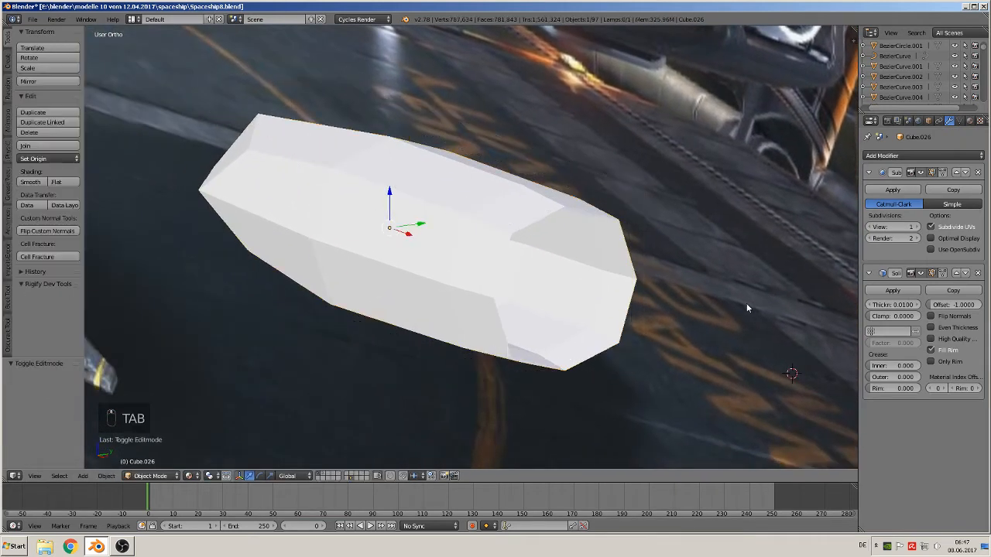
Try a subdivision view level of 2 and a Solidify thickness of 0.1020, and remove both modifiers from the box.
click(917, 229)
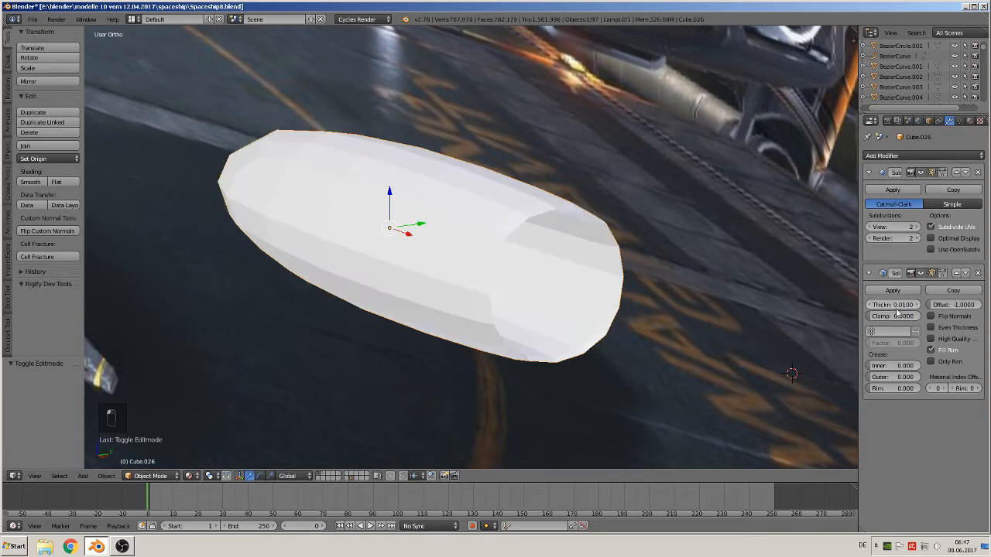
drag(894, 304, 918, 304)
scroll(608, 273, down, 1)
scroll(608, 308, down, 6)
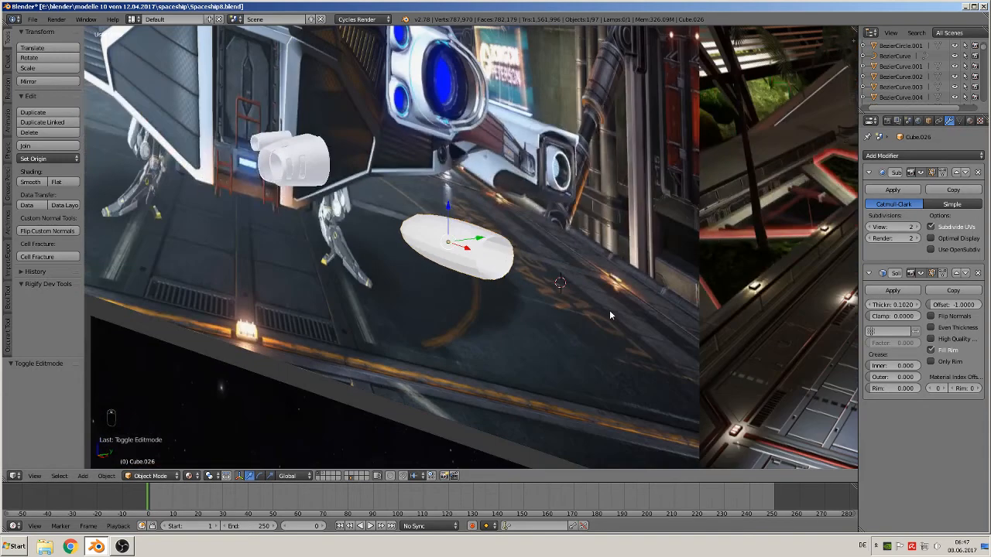
scroll(609, 309, up, 2)
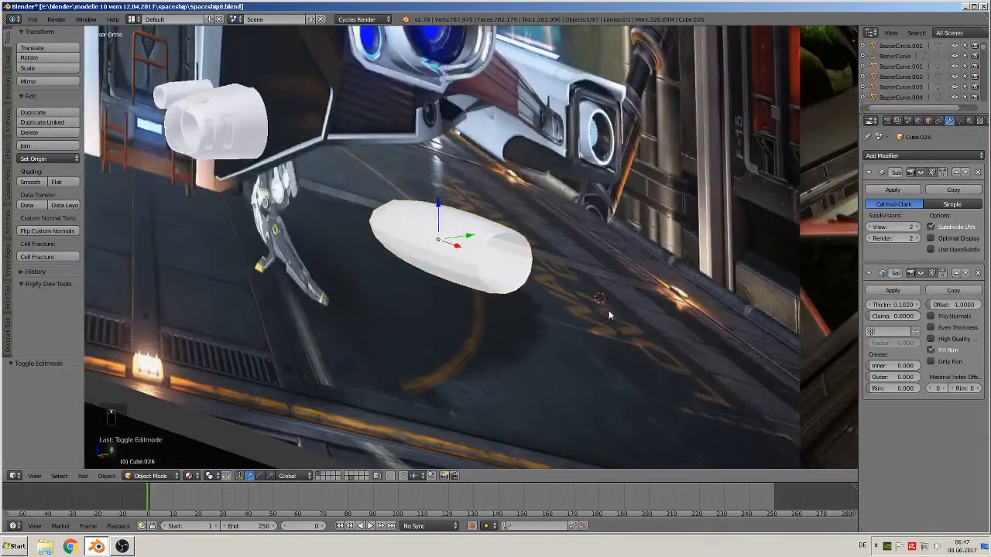
click(978, 274)
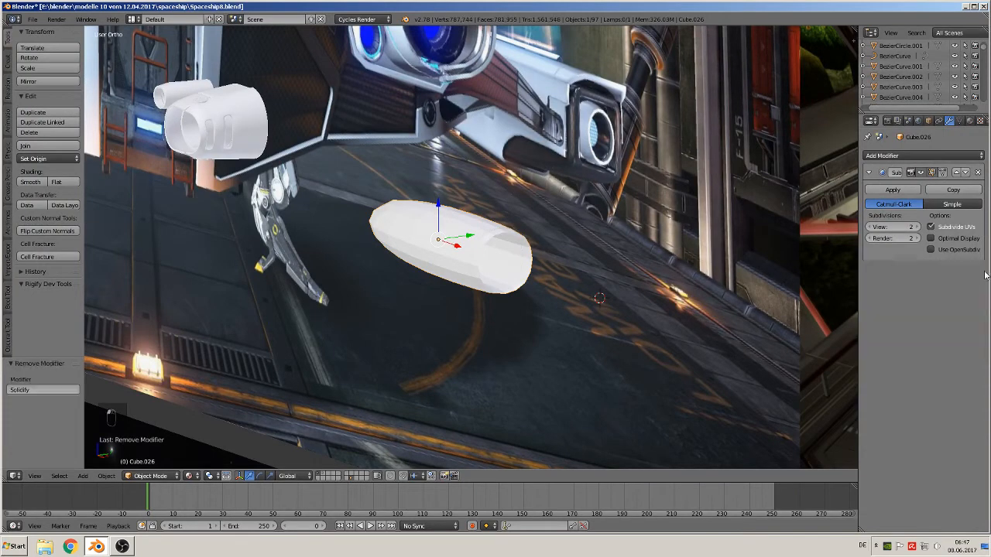
click(978, 173)
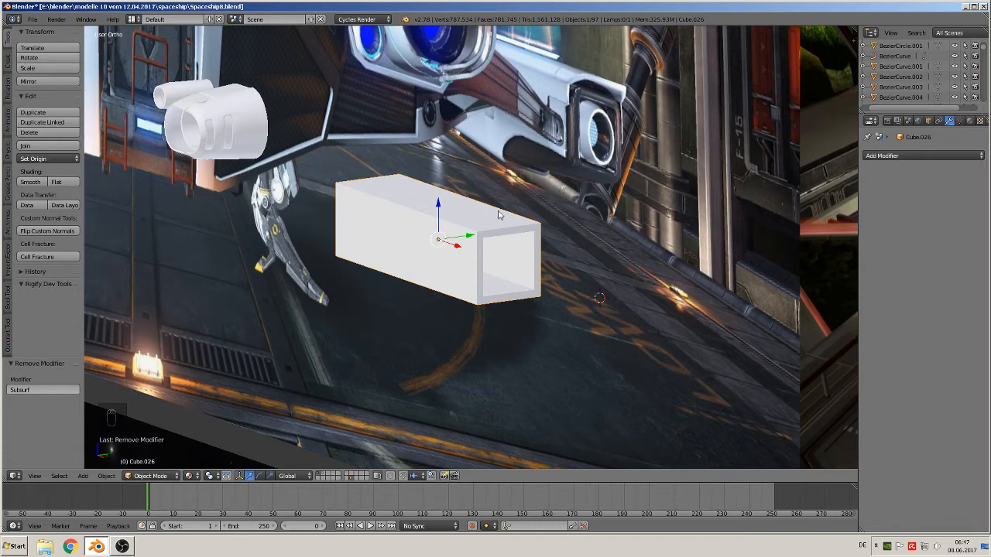
Add two lengthwise loop cuts along the box's vertical sides and spread them apart by a factor of 2.228 along Z.
key(Tab)
scroll(504, 300, up, 2)
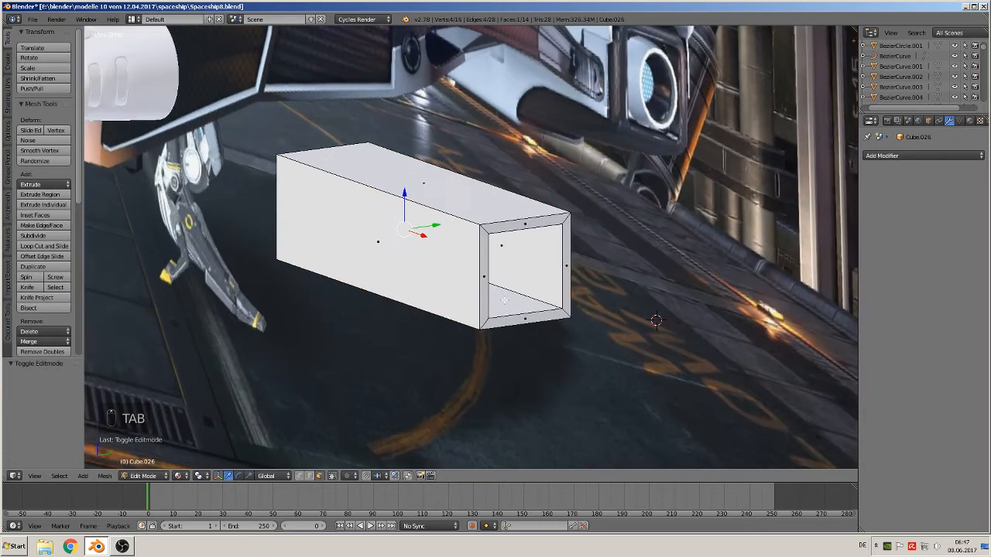
shift+middle_drag(504, 300, 453, 316)
scroll(416, 322, up, 1)
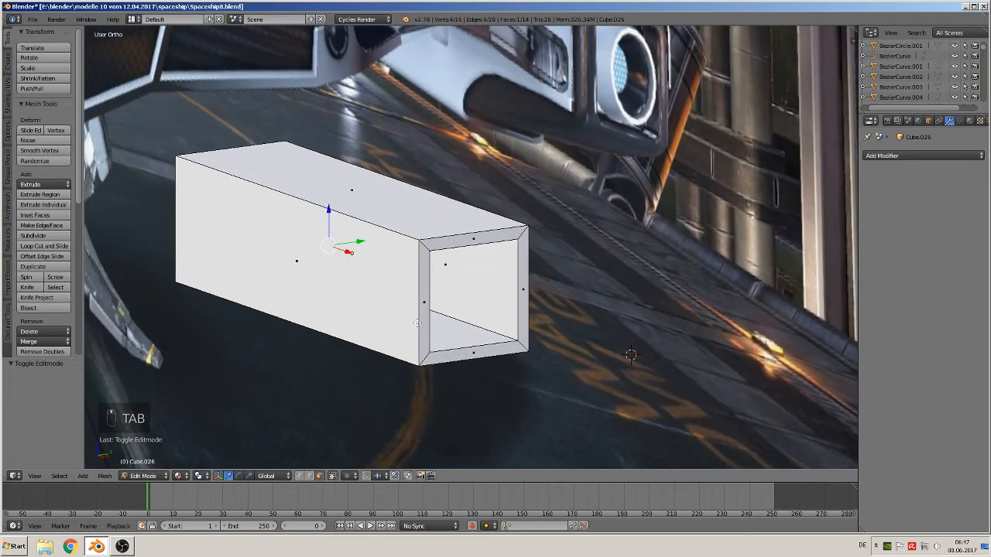
key(ctrl+r)
scroll(412, 266, up, 1)
click(411, 267)
right_click(411, 268)
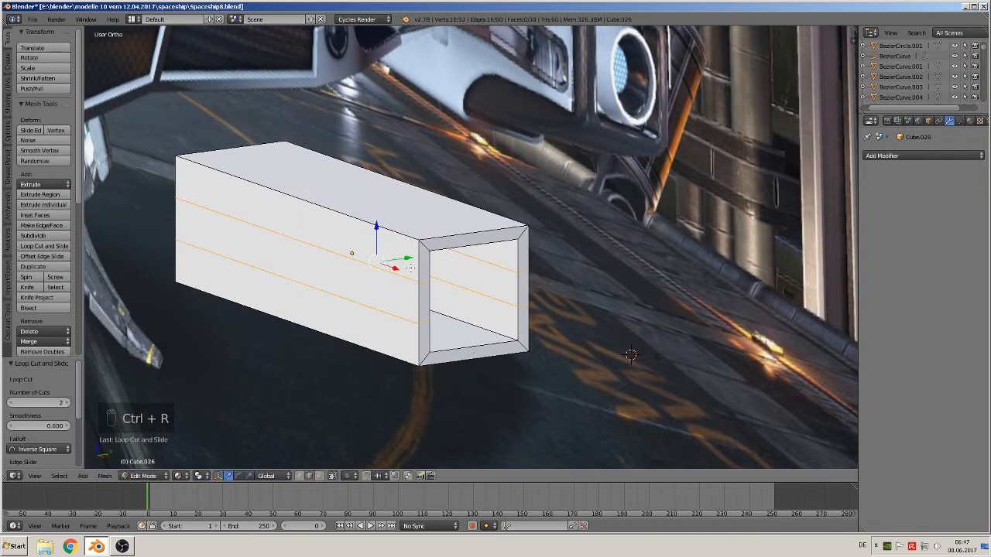
key(s)
key(z)
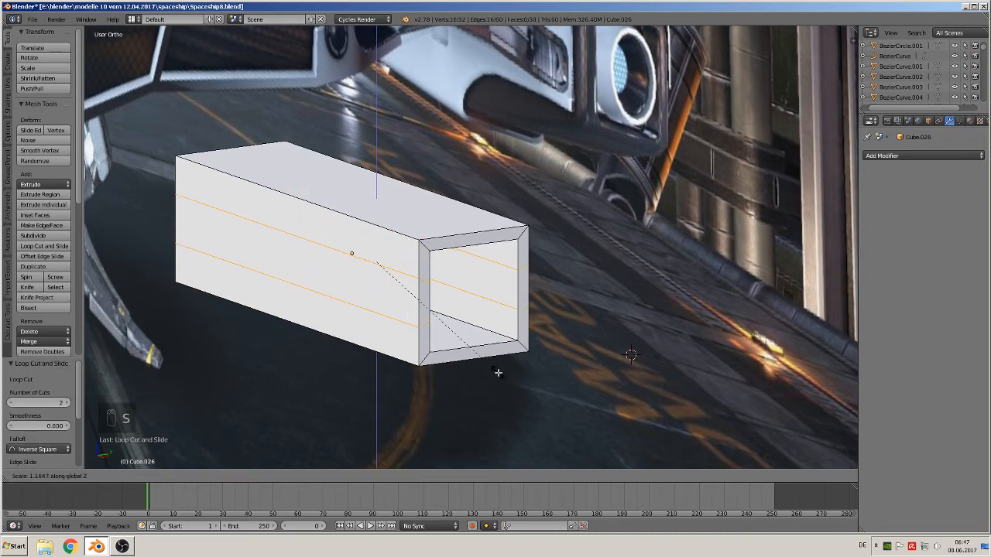
click(552, 80)
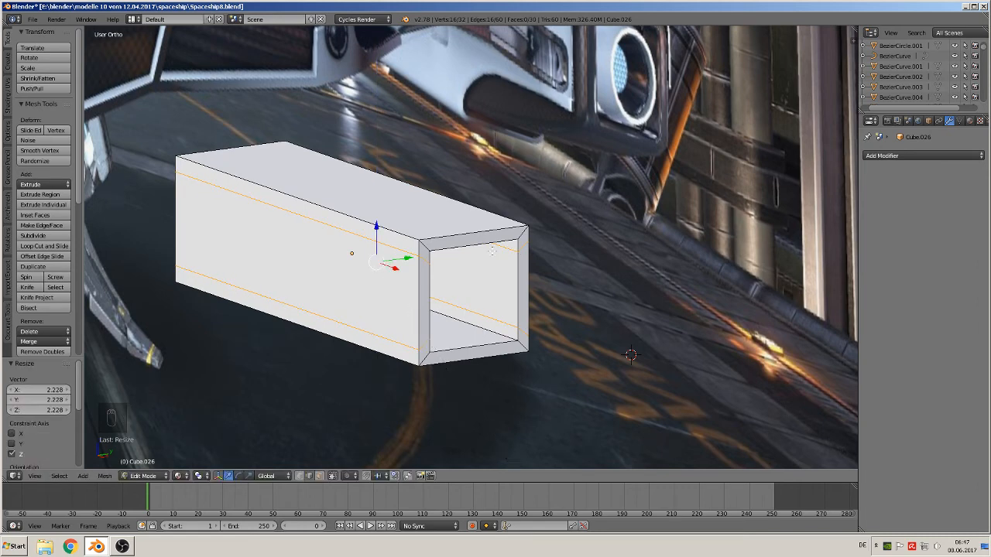
Add two lengthwise loop cuts across the box's upper and lower faces and spread them by a factor of 2.250 along Y.
key(ctrl+r)
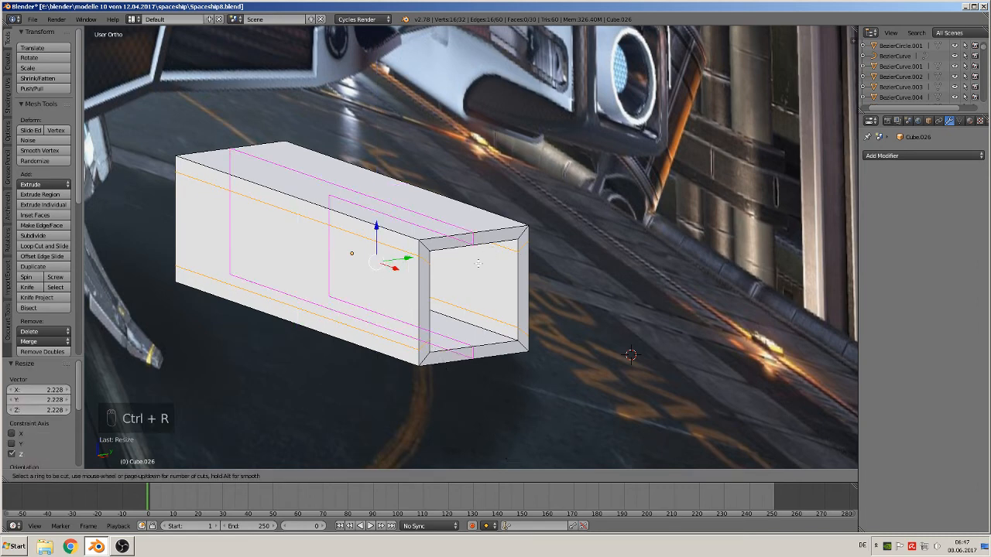
click(463, 232)
click(465, 234)
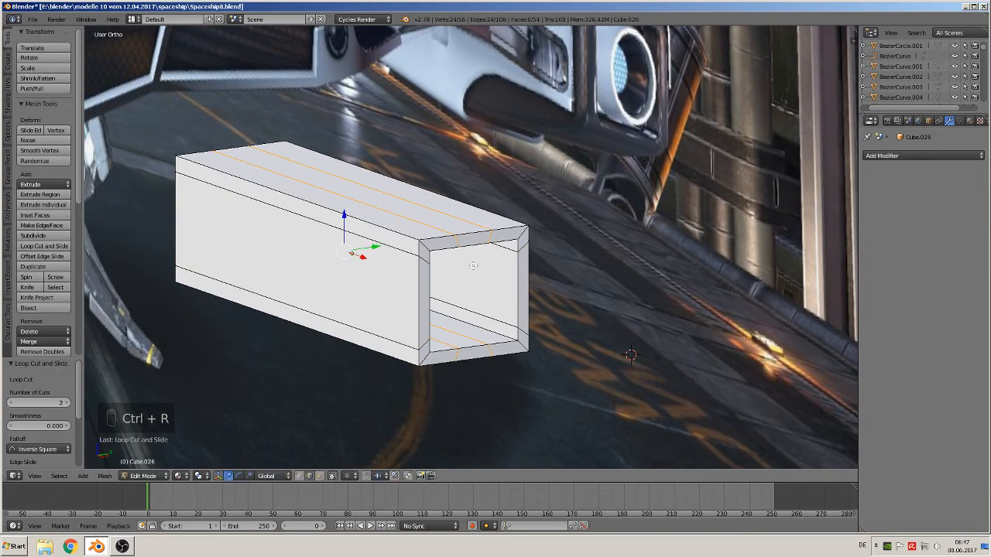
middle_drag(473, 265, 425, 286)
key(s)
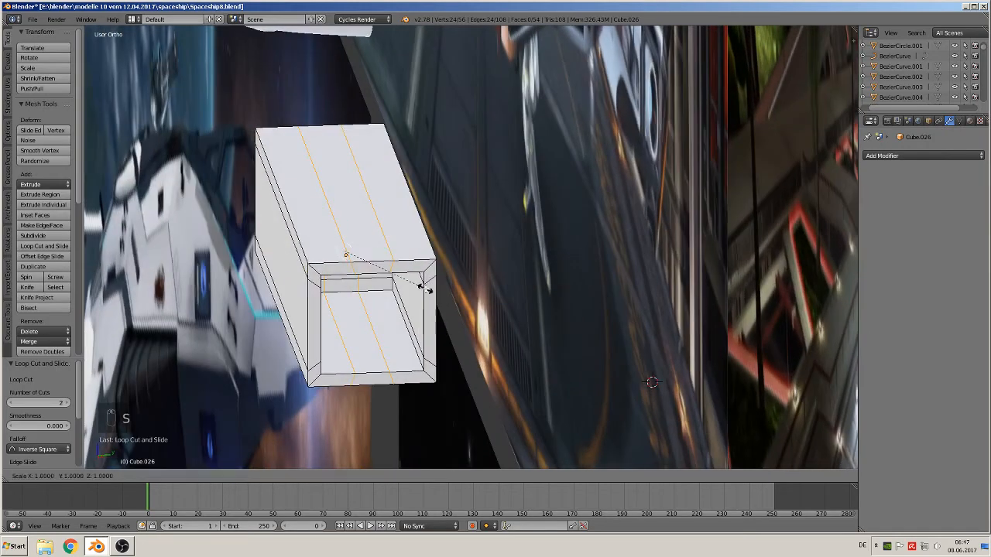
key(y)
click(536, 297)
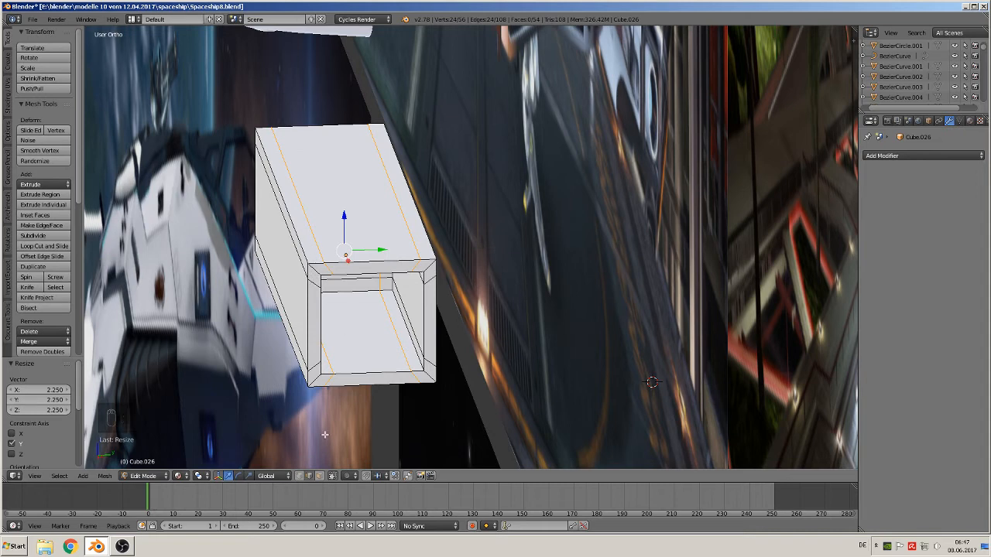
Select the box's four long outer corner edges and round them with a four-segment bevel.
right_click(307, 253)
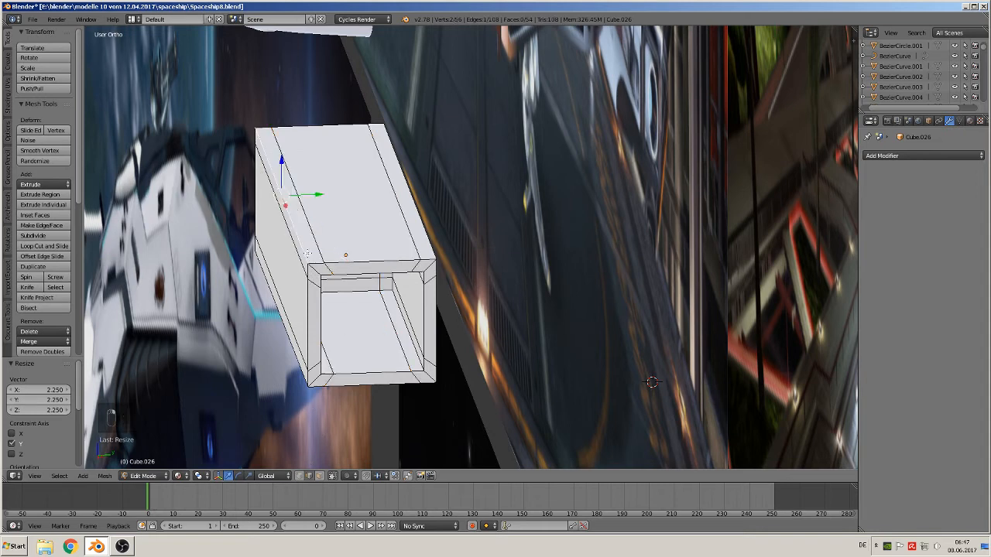
shift+right_click(436, 244)
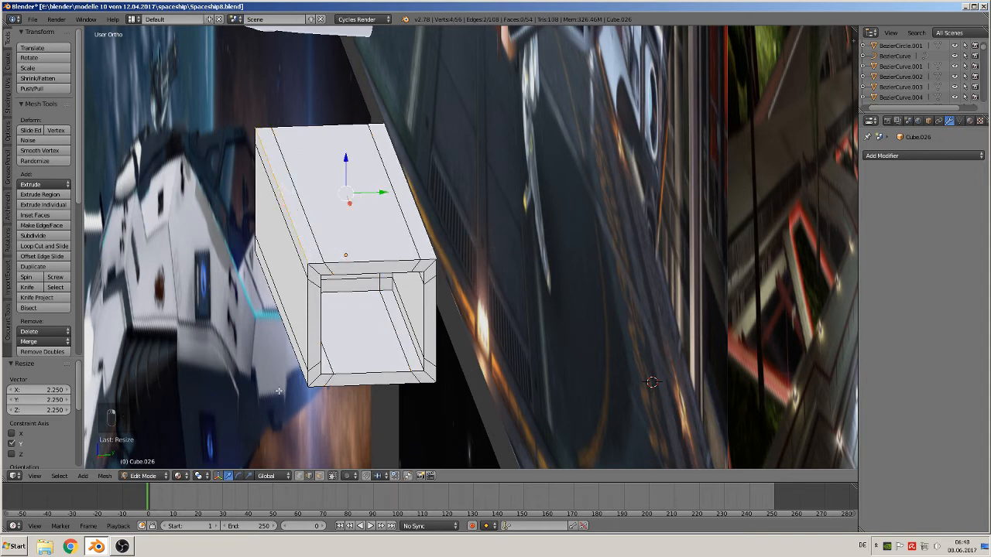
middle_drag(279, 391, 297, 280)
shift+right_click(311, 267)
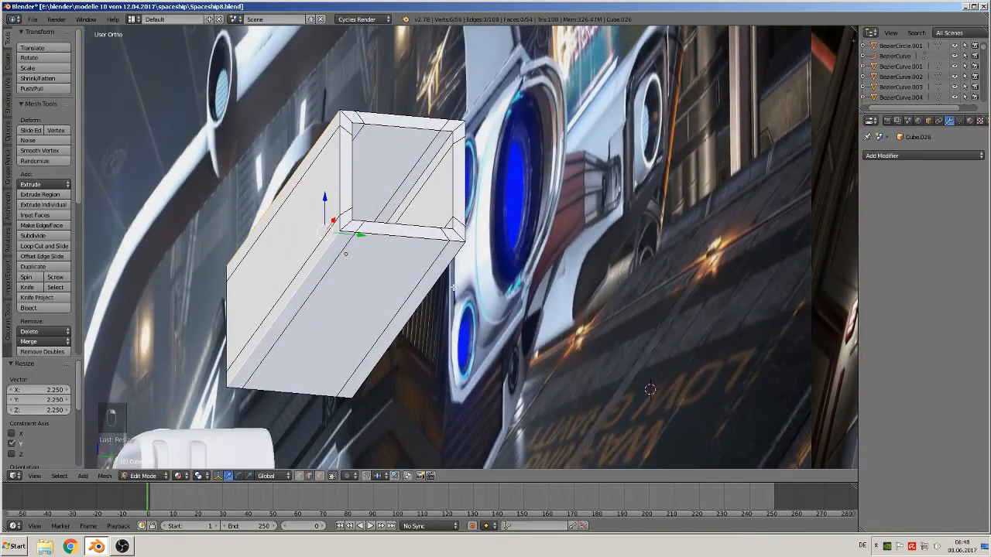
shift+right_click(453, 267)
middle_drag(423, 274, 393, 312)
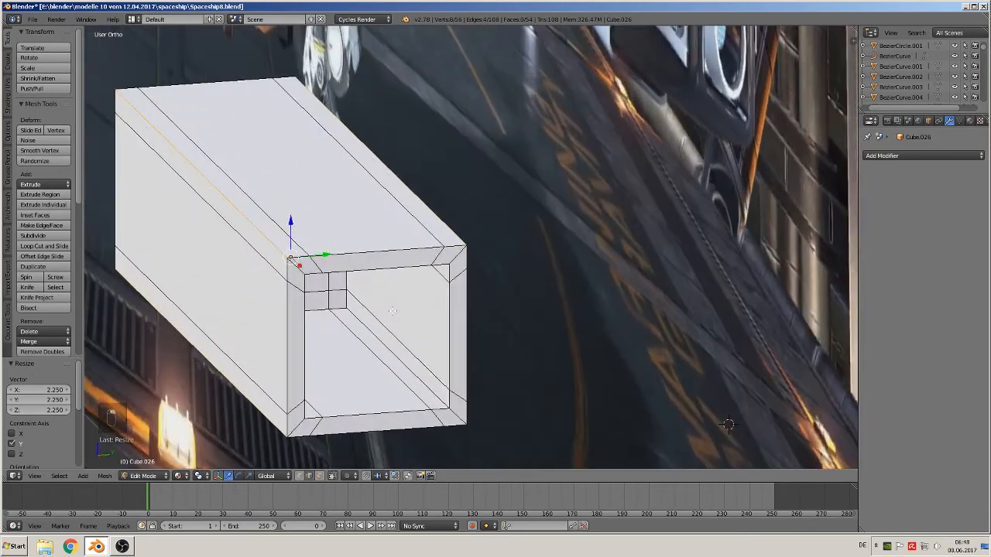
key(ctrl+b)
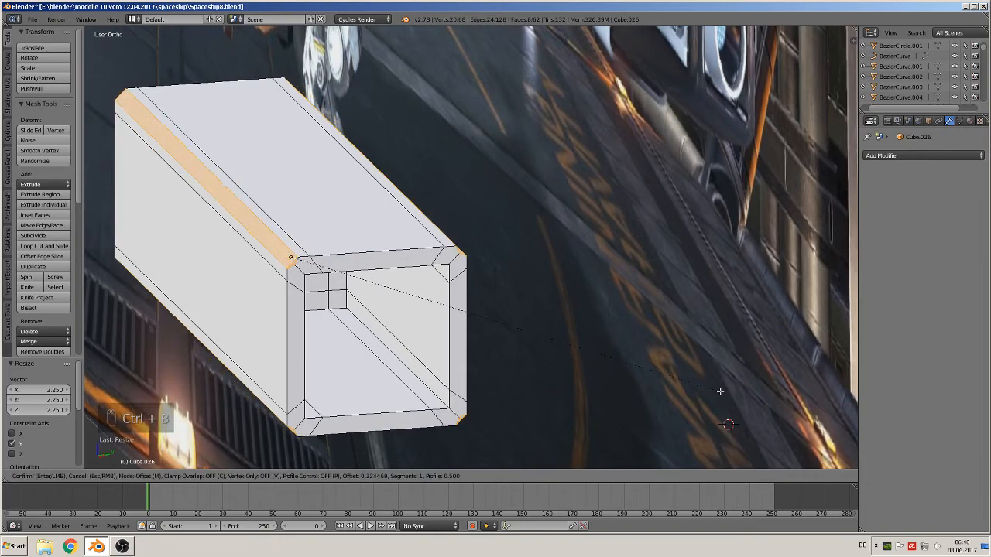
scroll(506, 68, up, 3)
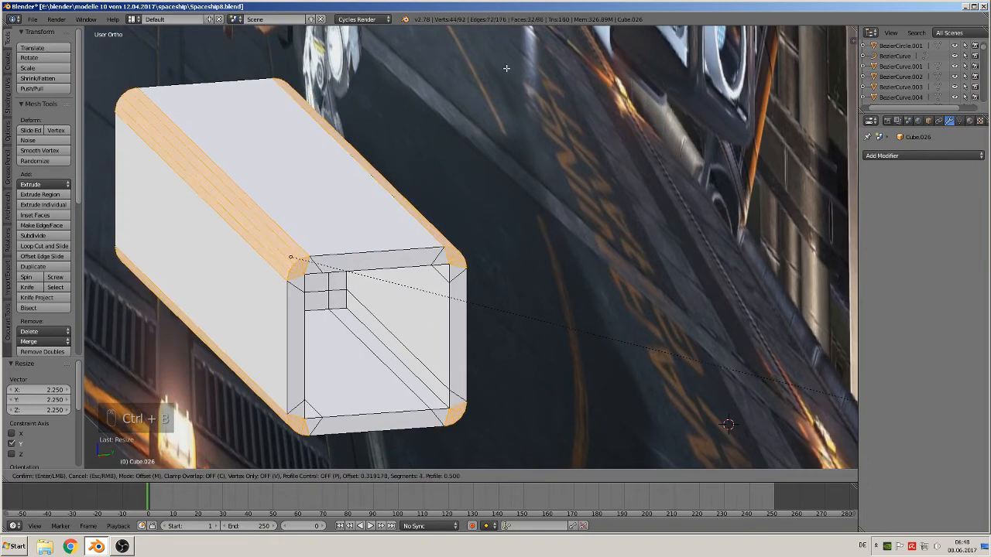
click(477, 71)
Examine the rounded corners and the rim of the housing's open end, with and without the mesh edges.
key(Tab)
middle_drag(407, 126, 492, 155)
scroll(500, 151, down, 2)
scroll(487, 155, up, 5)
key(Tab)
scroll(445, 157, up, 1)
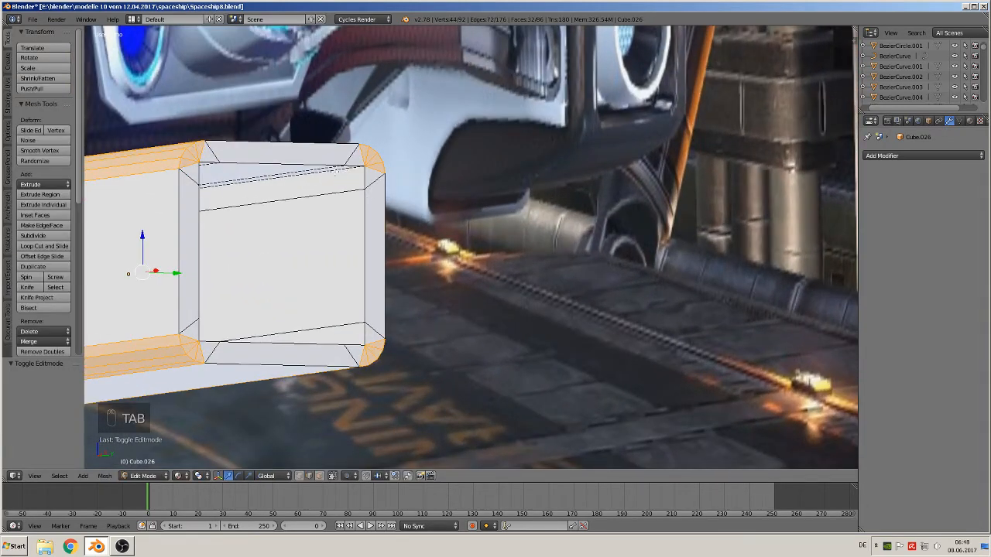
key(Tab)
scroll(471, 247, down, 1)
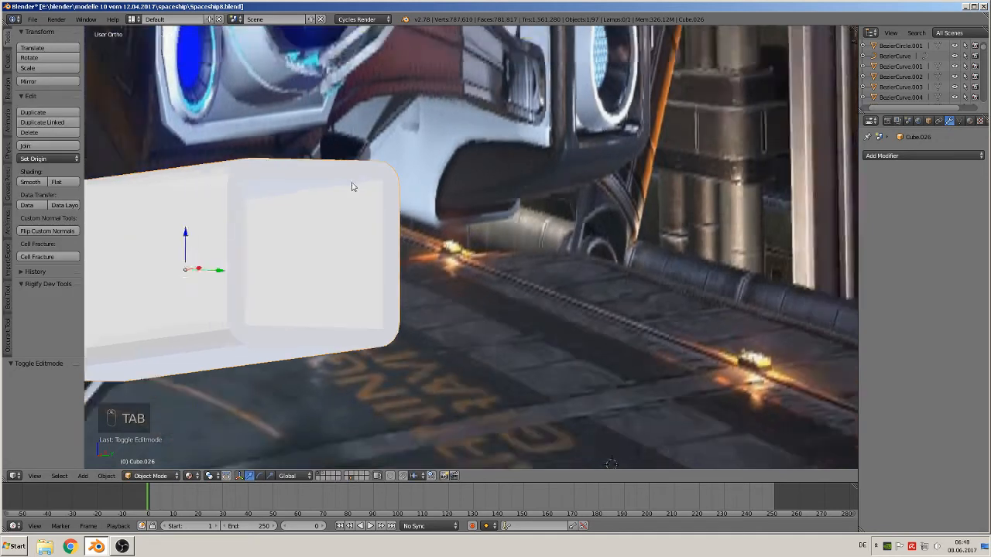
Undo the four-segment bevel on the box's four long corner edges.
key(Tab)
scroll(312, 198, up, 1)
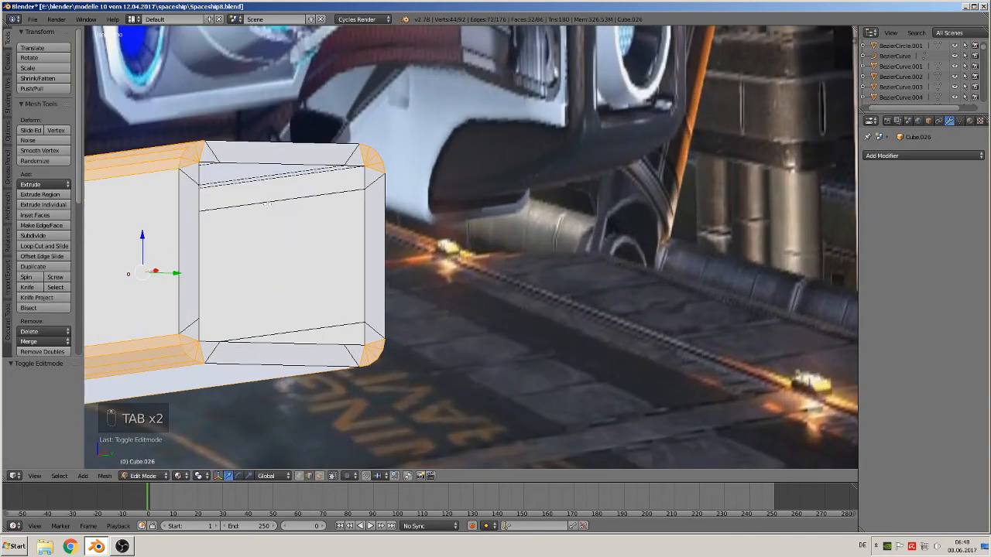
key(ctrl+r)
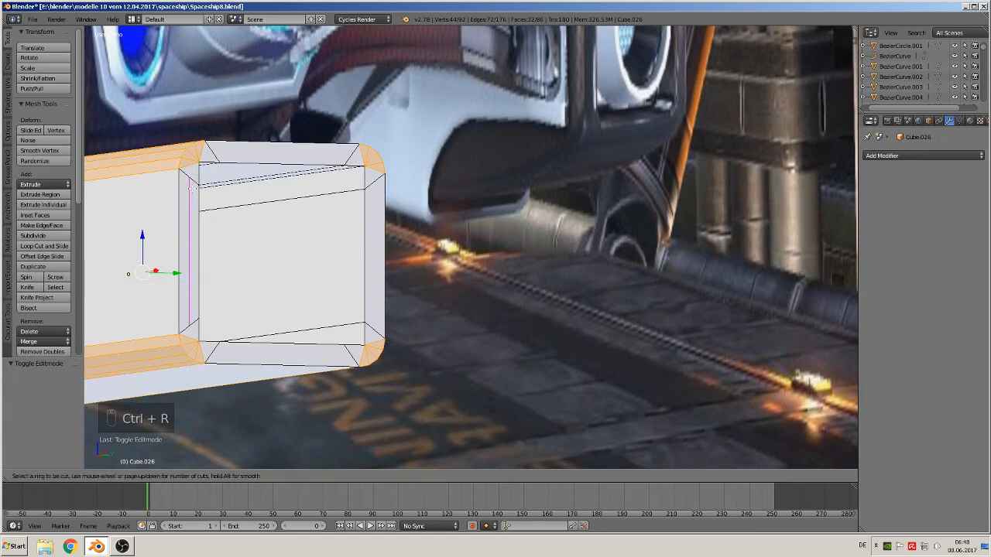
right_click(193, 190)
key(ctrl+z)
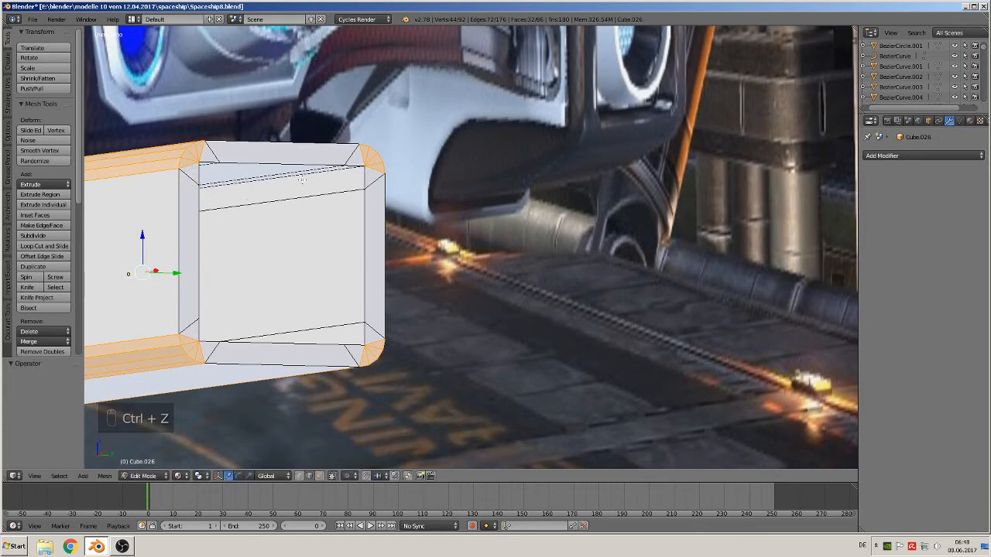
key(ctrl+z)
key(ctrl+z)
scroll(252, 176, down, 1)
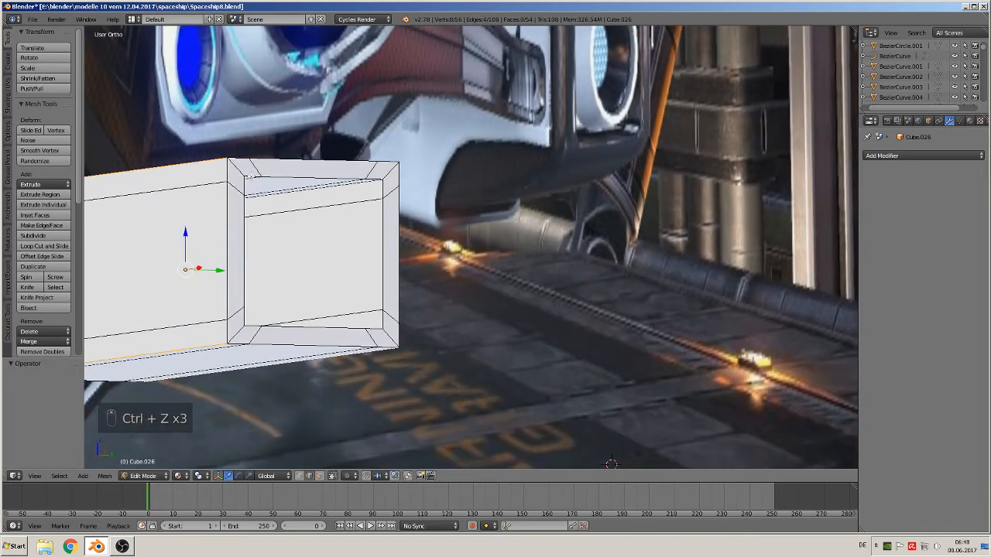
Add one centred loop cut around the rim of the box's open end and move it 0.003 outward along X.
shift+middle_drag(253, 176, 390, 185)
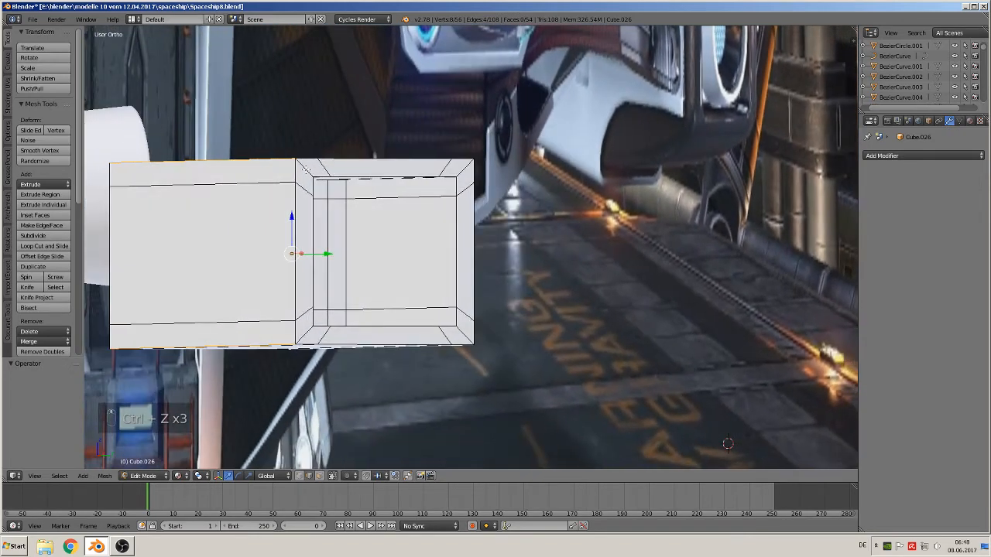
key(ctrl+r)
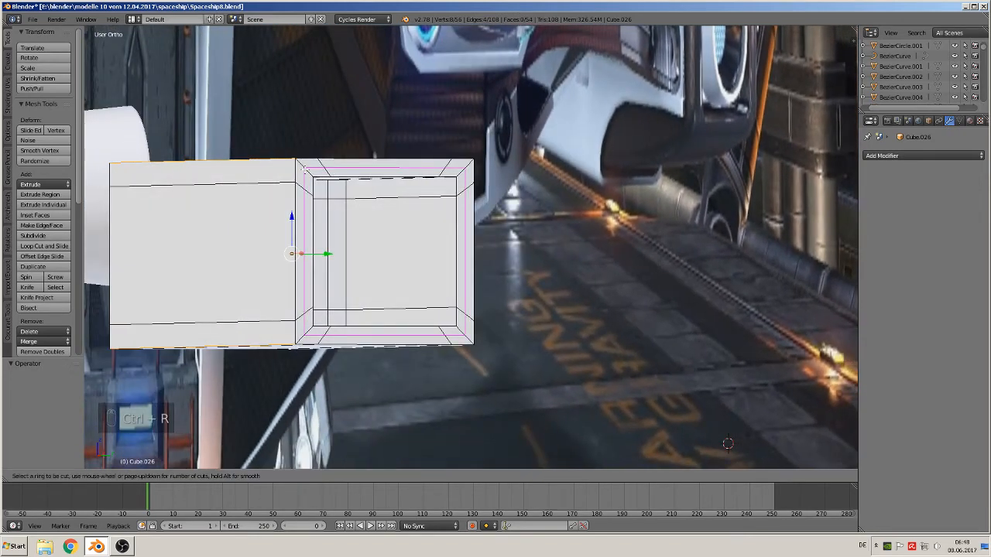
click(304, 166)
right_click(304, 166)
middle_drag(353, 230, 415, 256)
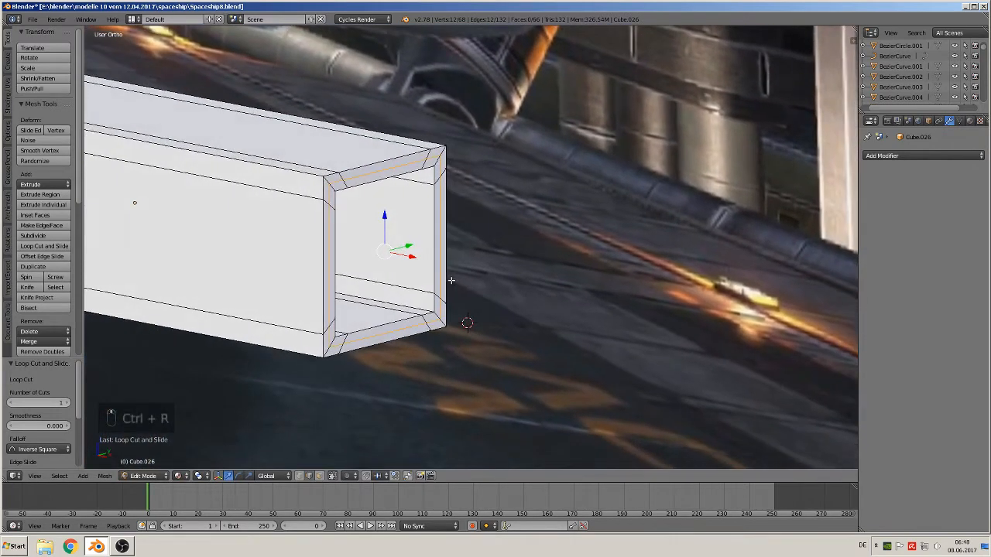
key(g)
key(x)
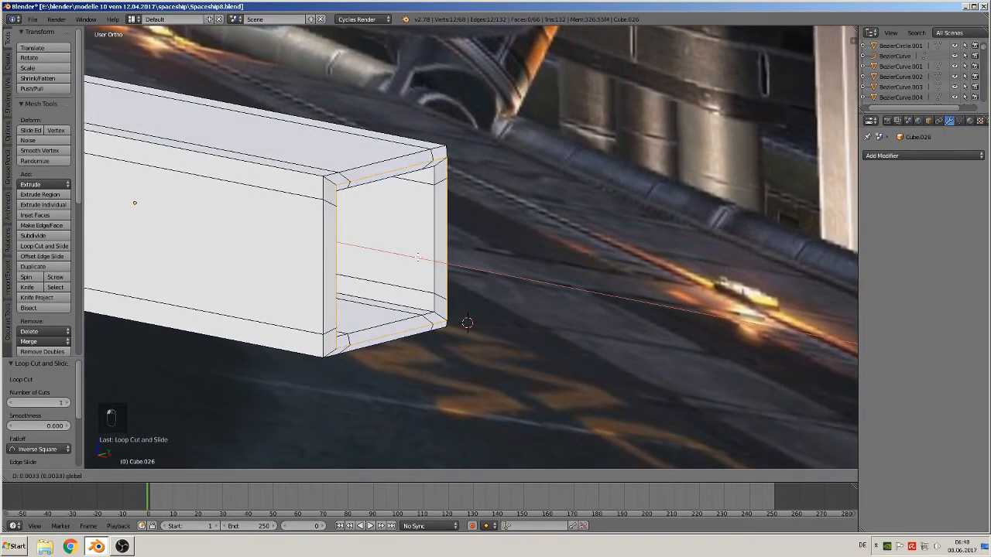
click(418, 257)
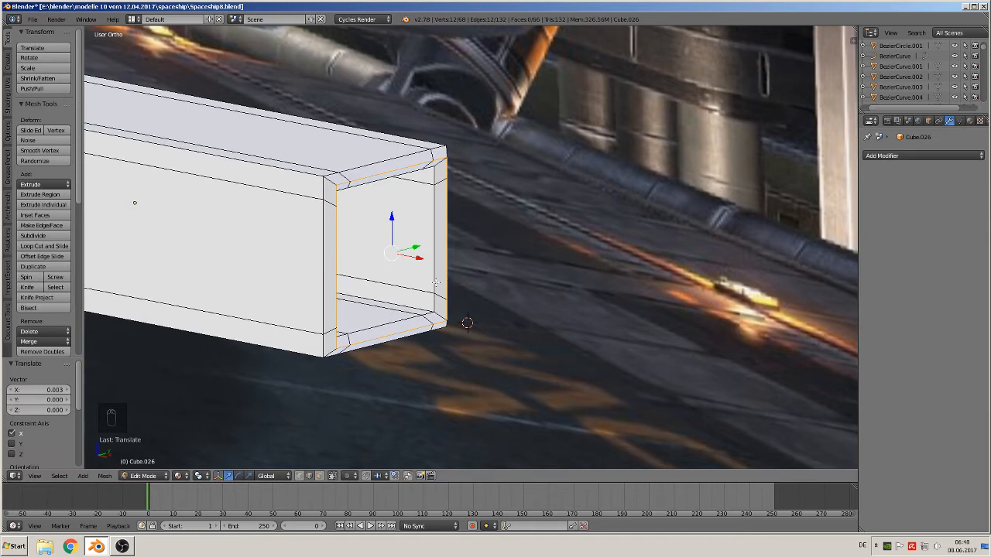
Add the box's four long outer corner edges to the selected rim loop and bevel them all with 4 segments and an amount of 0.098.
key(ctrl+b)
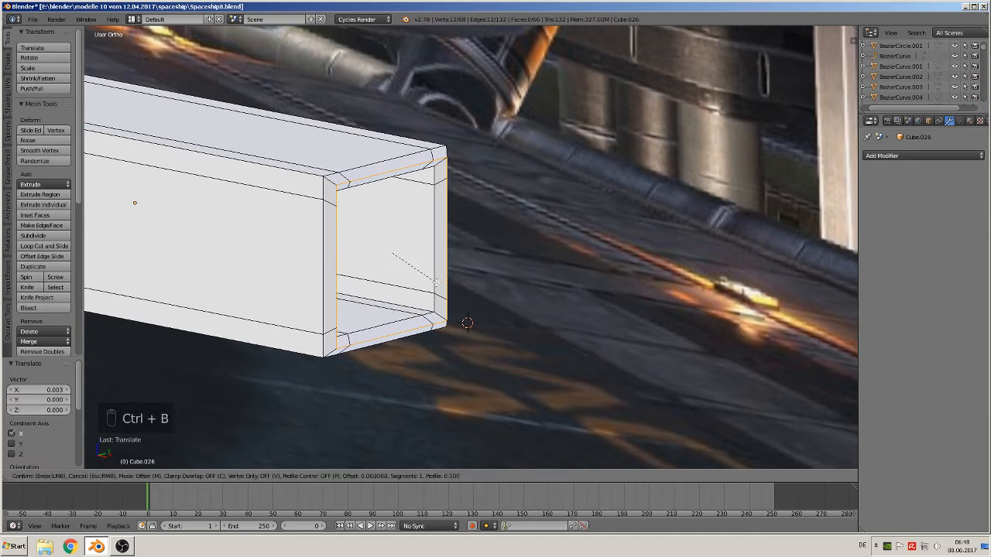
key(Escape)
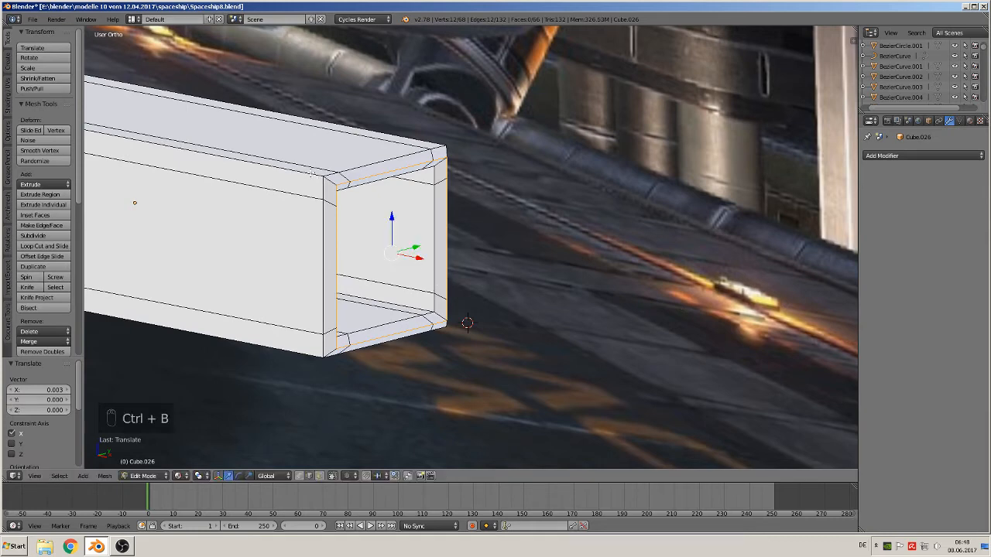
alt+shift+right_click(311, 174)
alt+shift+right_click(439, 143)
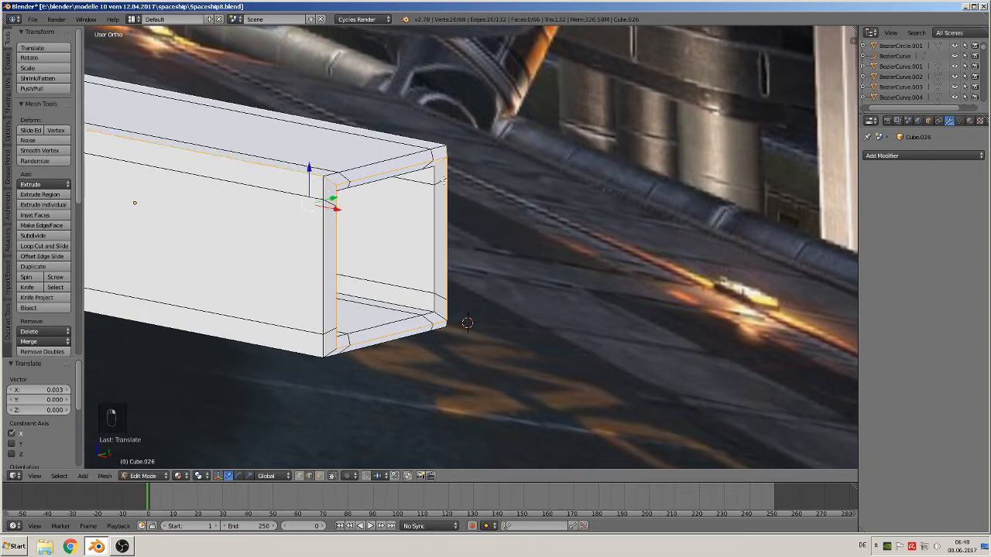
middle_drag(316, 356, 312, 298)
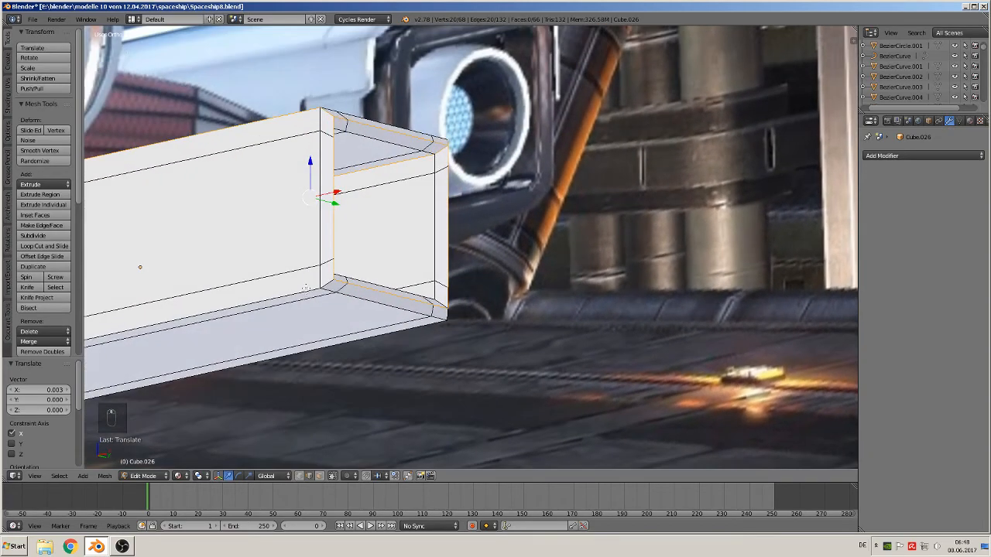
alt+shift+right_click(306, 288)
alt+shift+right_click(450, 327)
middle_drag(449, 326, 441, 360)
key(ctrl+b)
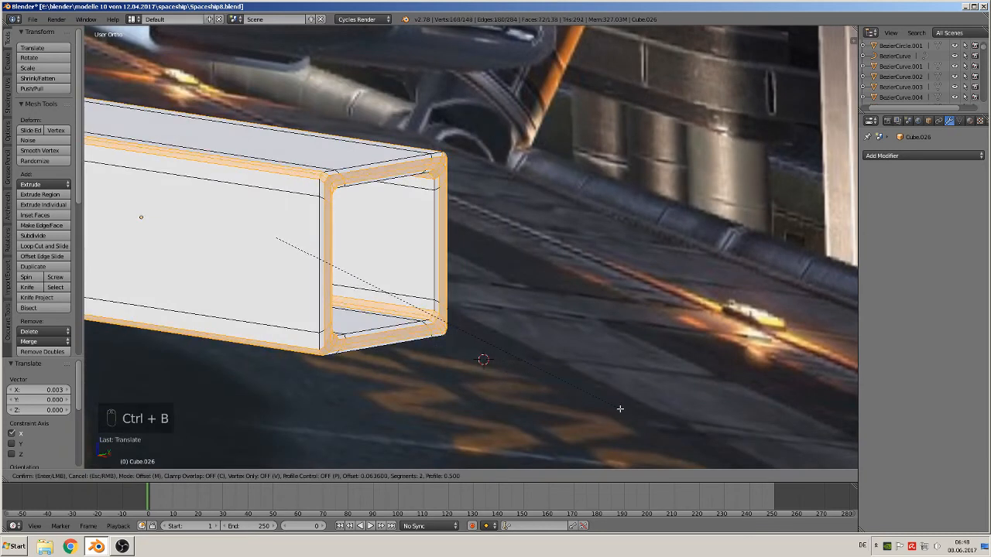
scroll(624, 409, up, 3)
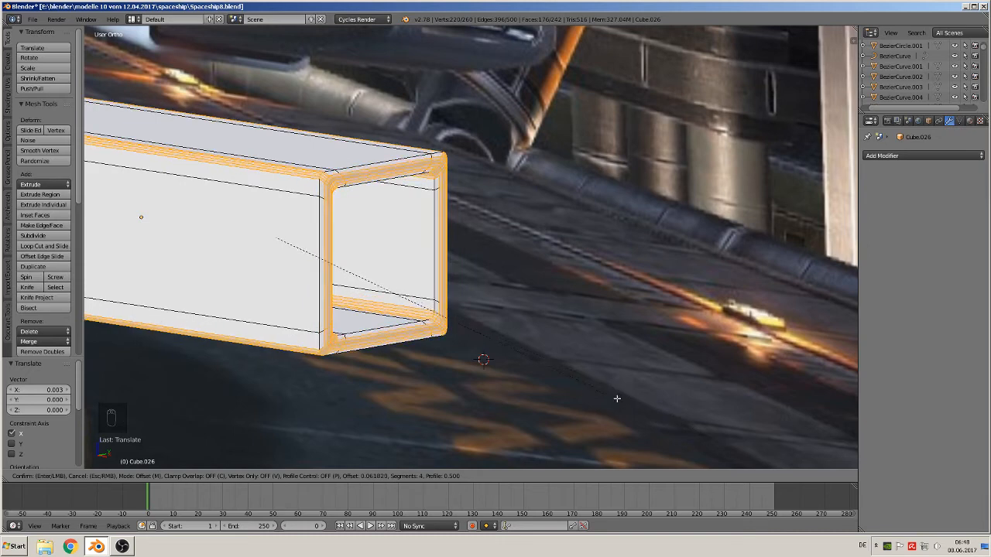
click(719, 433)
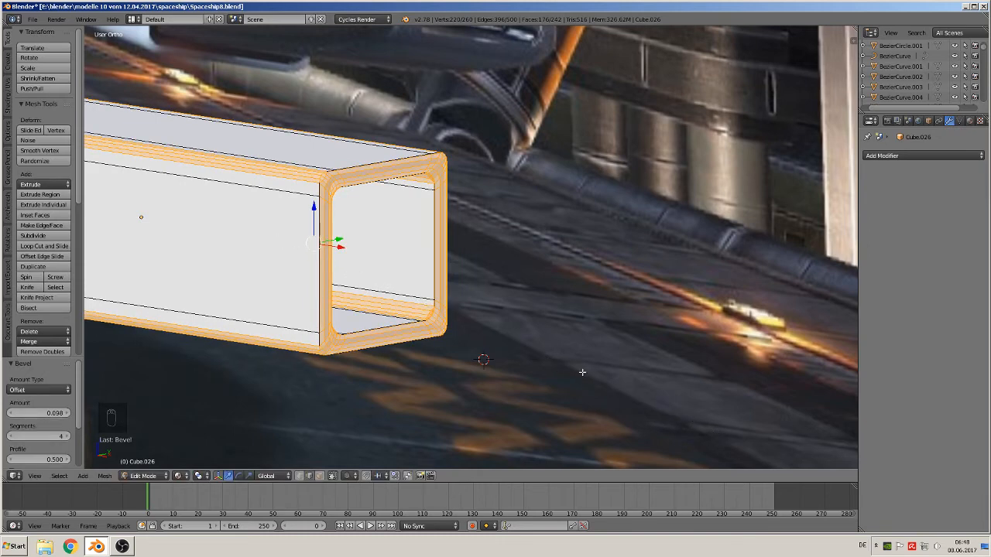
Apply smooth shading to the housing and inspect the inner corners of its open end.
key(Tab)
middle_drag(580, 371, 531, 366)
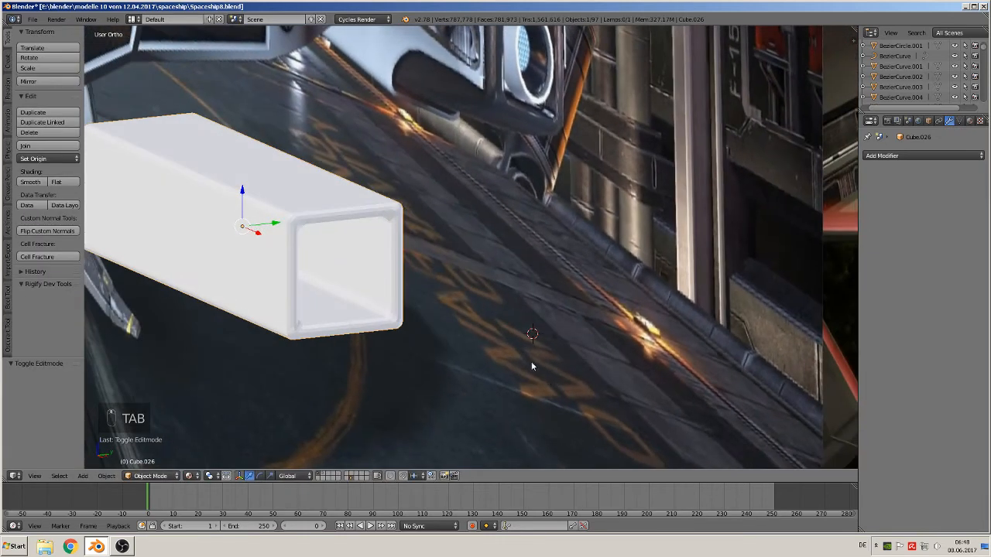
click(29, 183)
scroll(414, 226, up, 3)
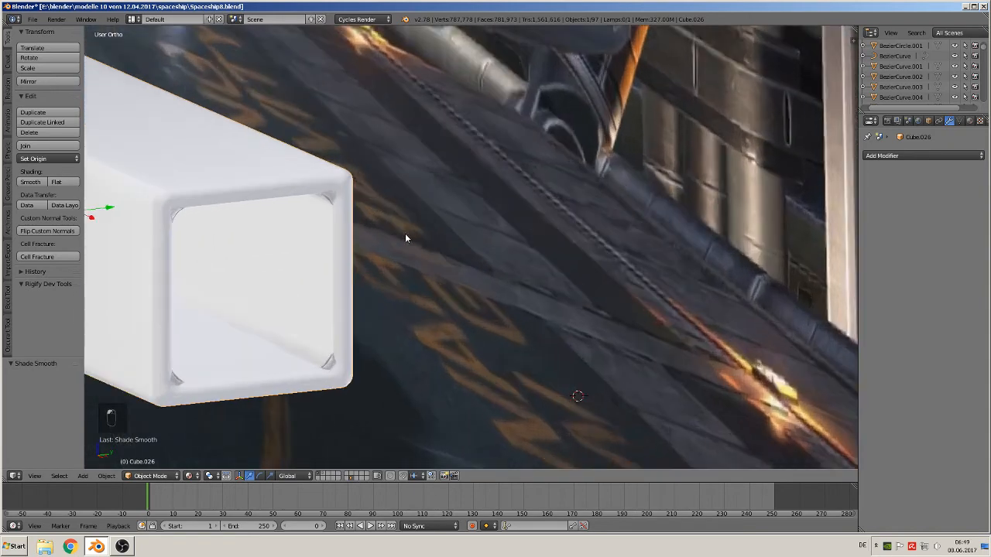
middle_drag(405, 238, 569, 216)
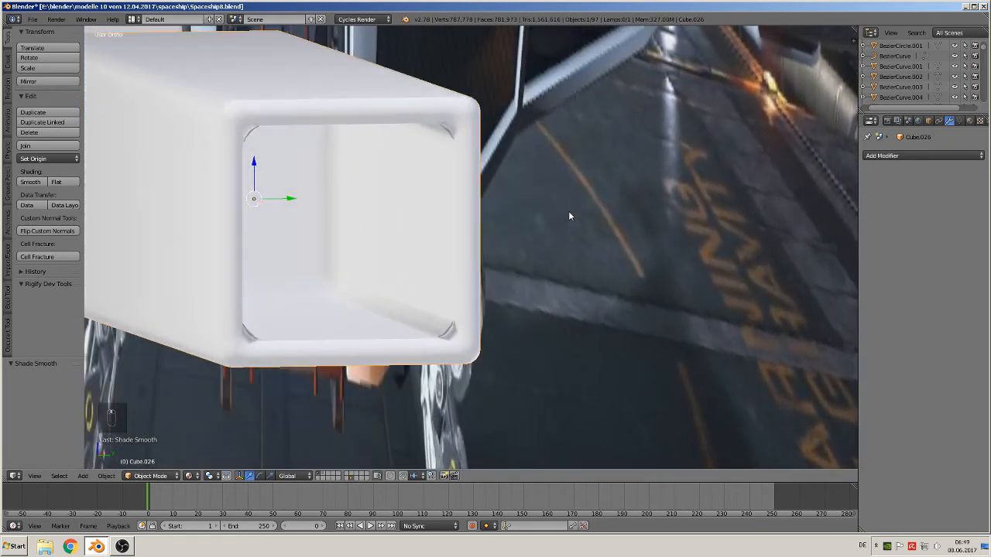
Move the vertices at the rim's upper-left inner corner outward so they follow a rounded curve.
key(Tab)
middle_drag(504, 194, 470, 189)
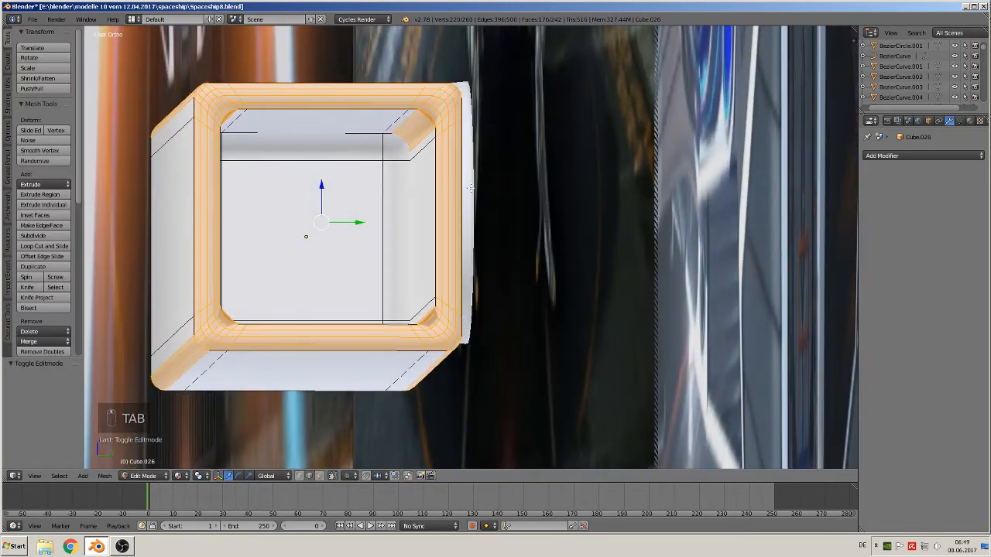
scroll(349, 118, up, 5)
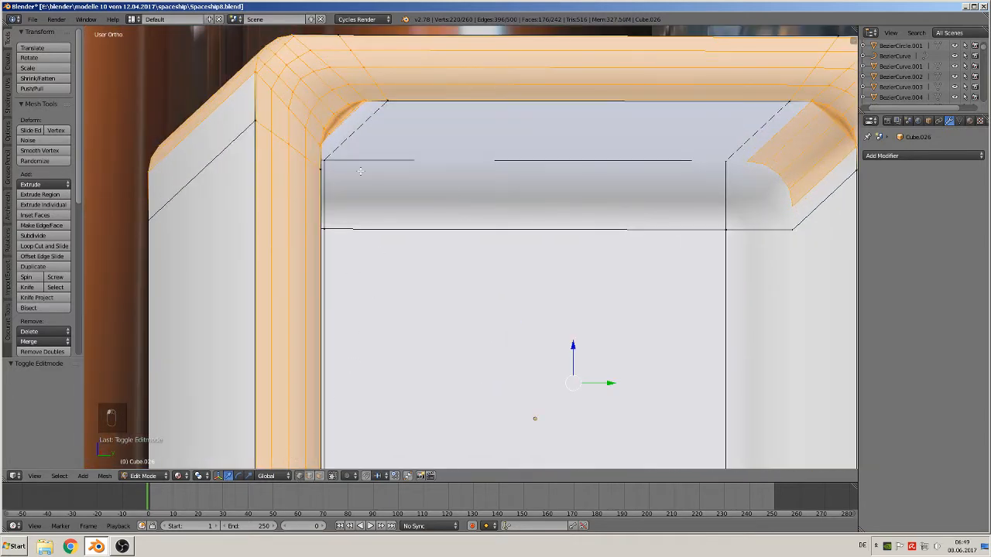
right_click(353, 114)
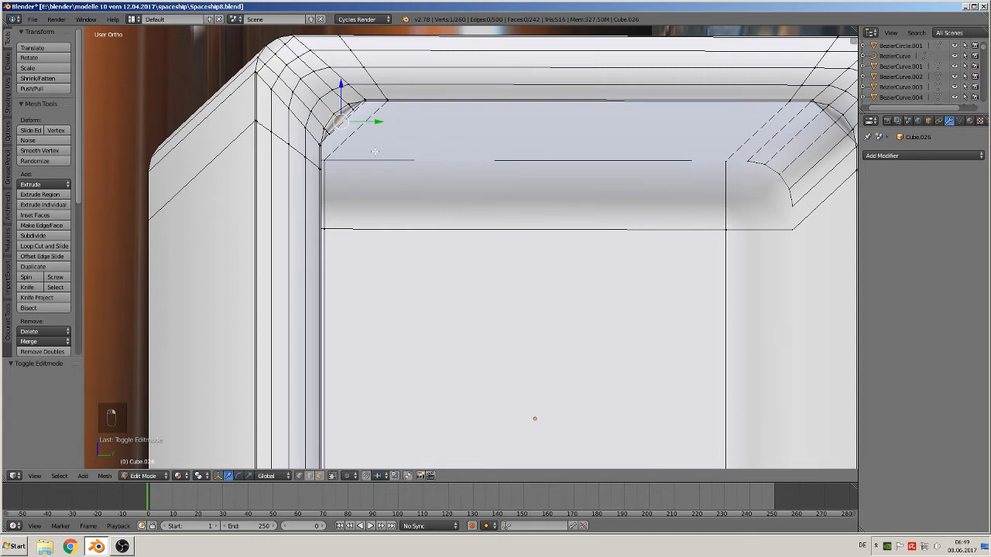
key(g)
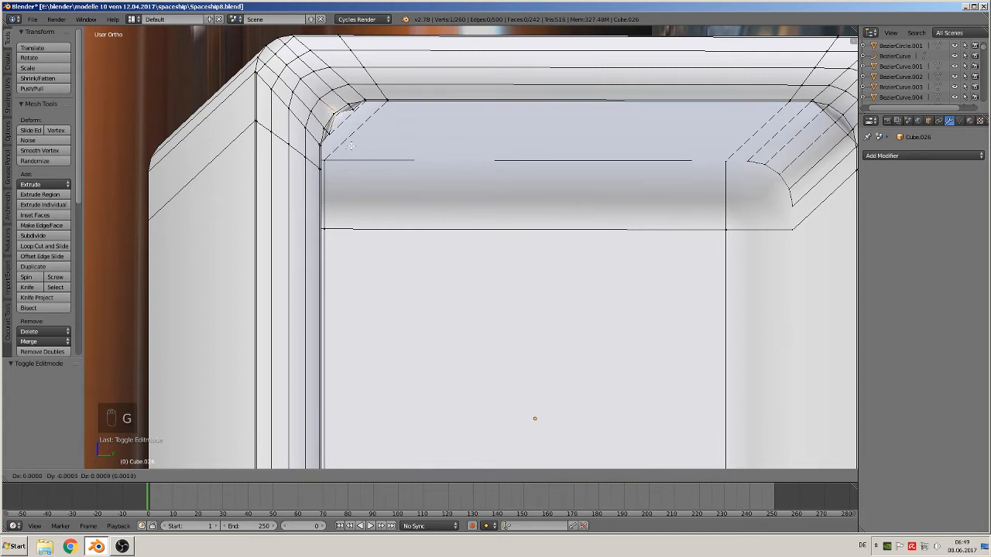
click(350, 145)
key(g)
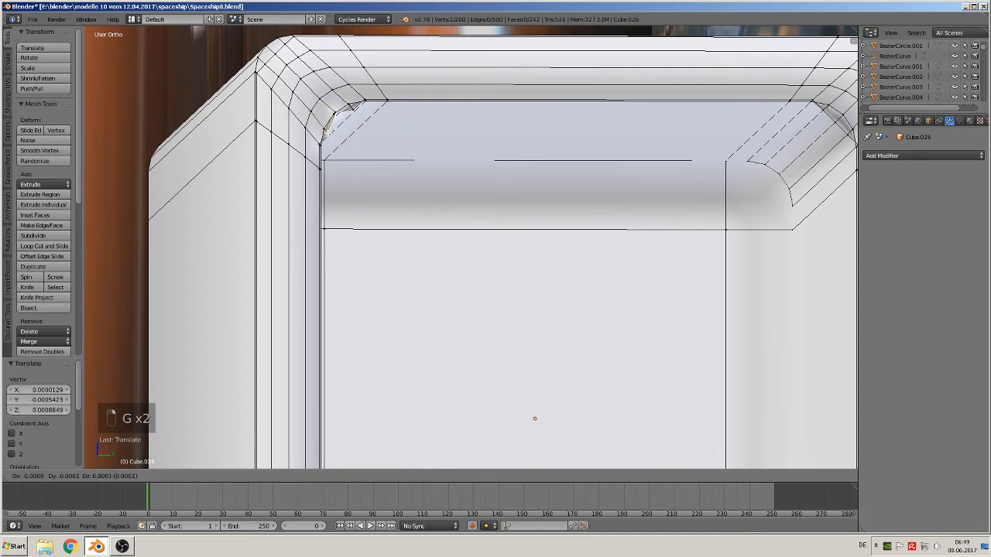
click(323, 129)
right_click(355, 109)
key(g)
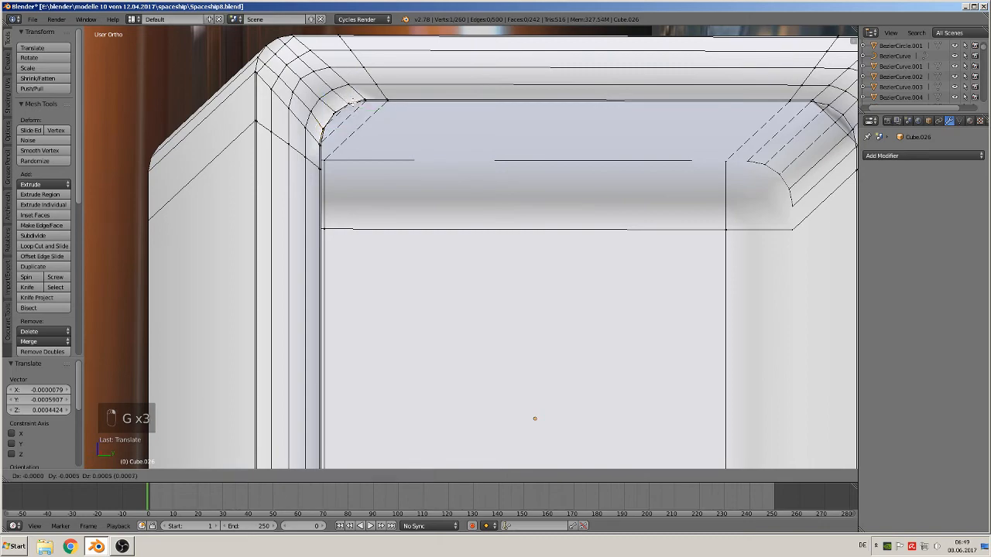
click(351, 102)
Select the edge loop along the inner border of the rim and delete its vertices.
middle_drag(387, 201, 368, 140)
alt+right_click(339, 119)
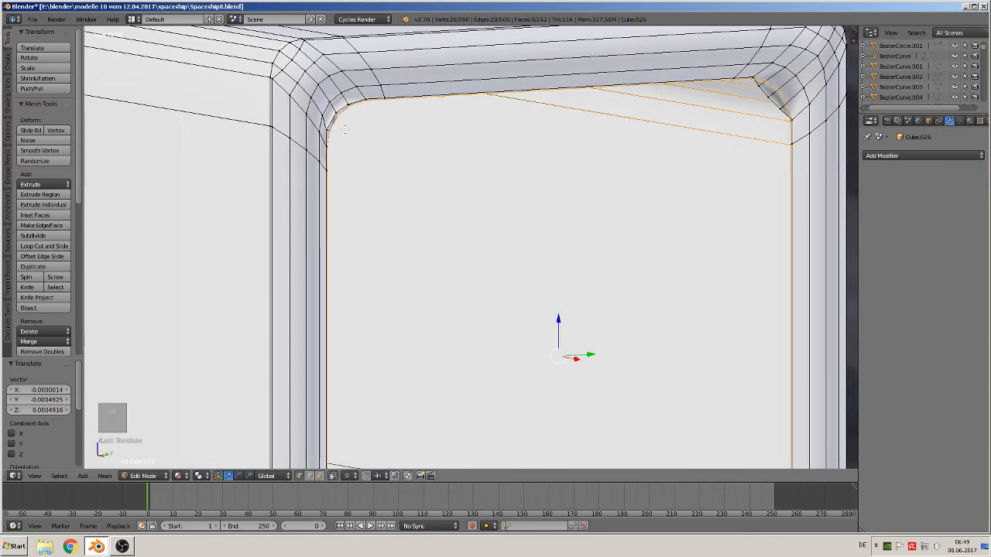
key(x)
click(326, 99)
middle_drag(397, 141, 429, 167)
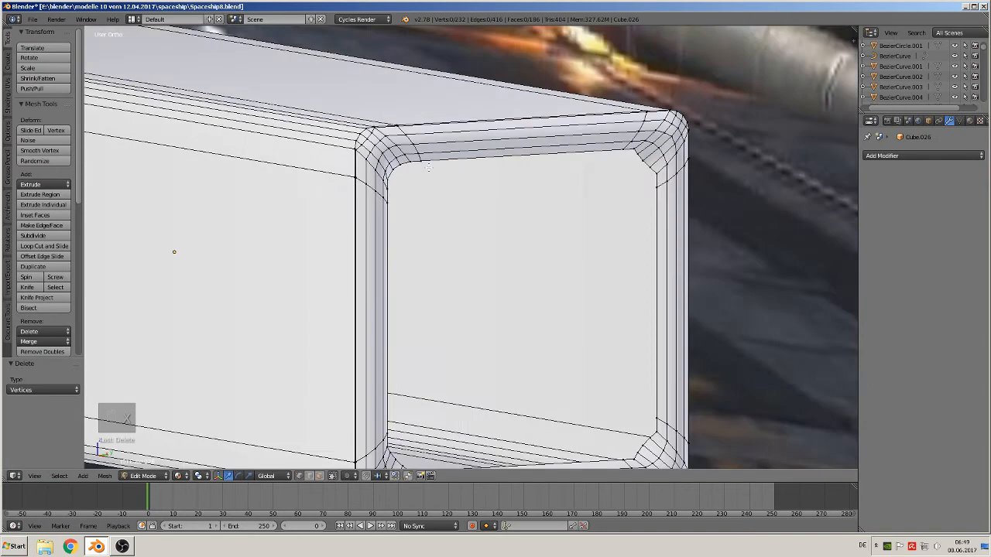
Reposition the vertices at the rim's upper-right inner corner to turn the straight chamfer into a rounded curve.
scroll(542, 224, down, 3)
shift+middle_drag(547, 230, 519, 182)
scroll(518, 183, down, 1)
scroll(588, 279, up, 1)
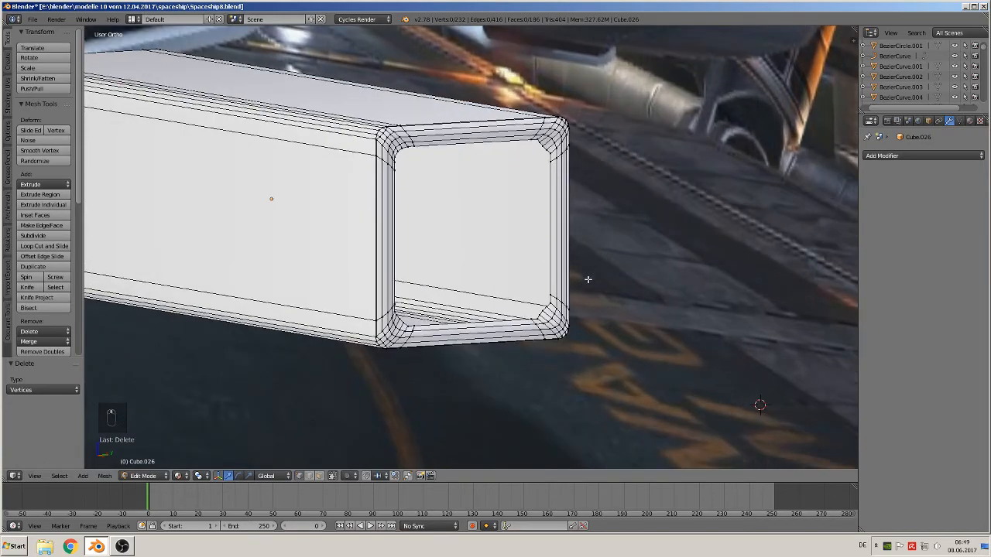
middle_drag(587, 279, 545, 272)
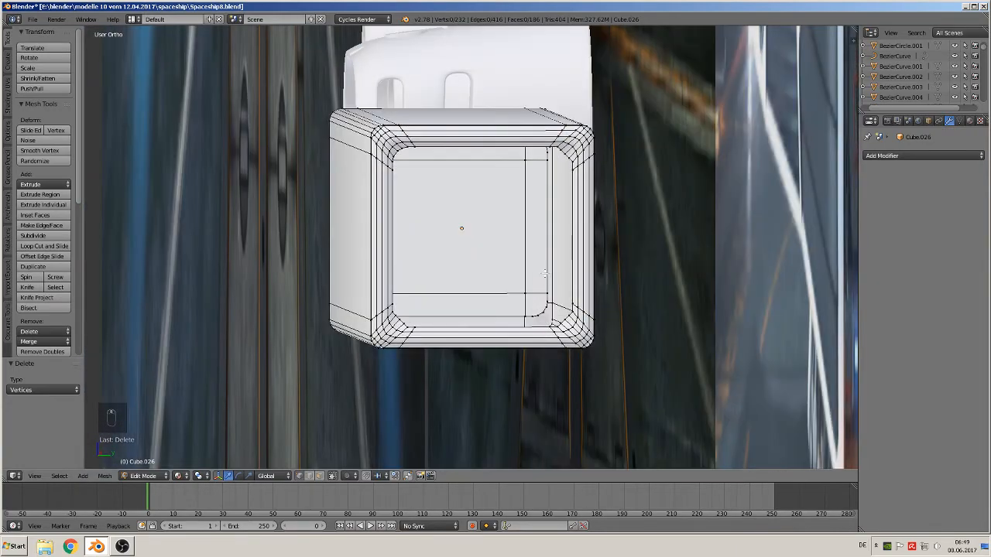
scroll(545, 272, up, 3)
shift+middle_drag(683, 171, 511, 297)
scroll(512, 298, up, 4)
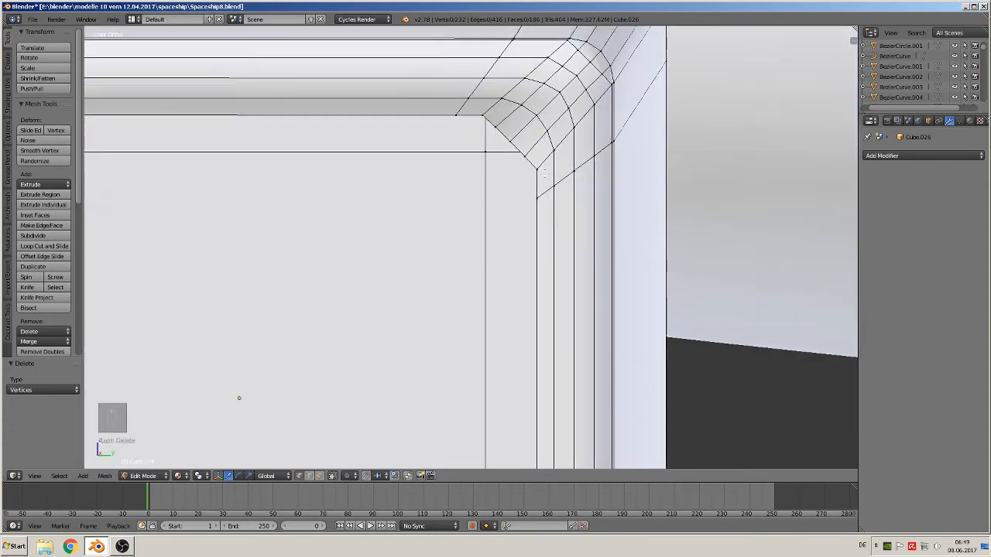
right_click(520, 136)
middle_drag(520, 136, 543, 145)
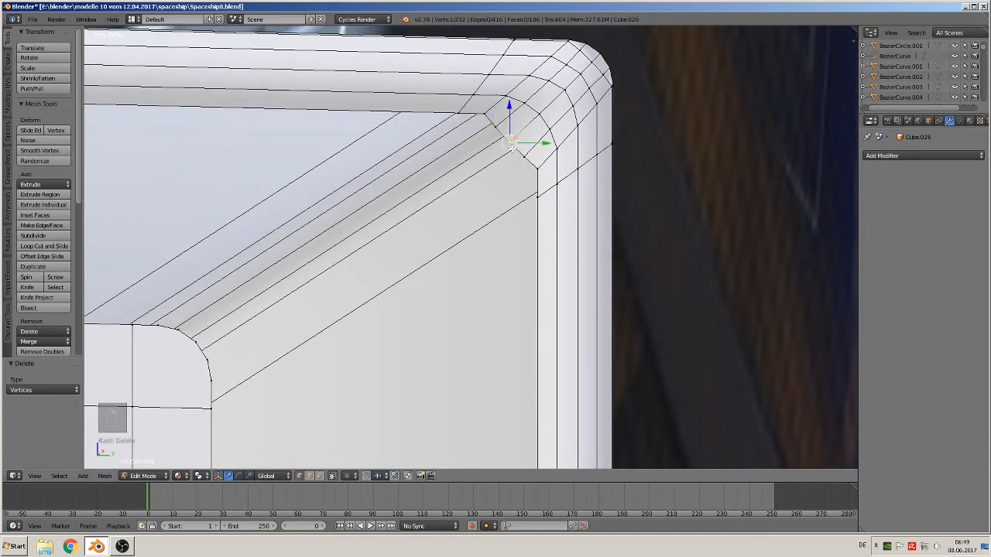
key(g)
click(513, 130)
key(g)
click(503, 120)
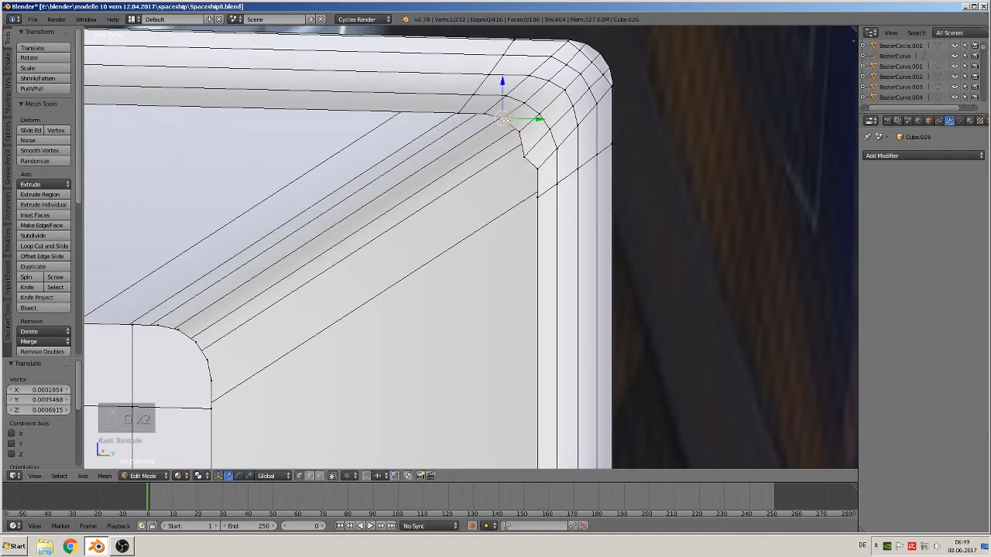
right_click(528, 159)
key(g)
click(542, 150)
scroll(543, 163, down, 3)
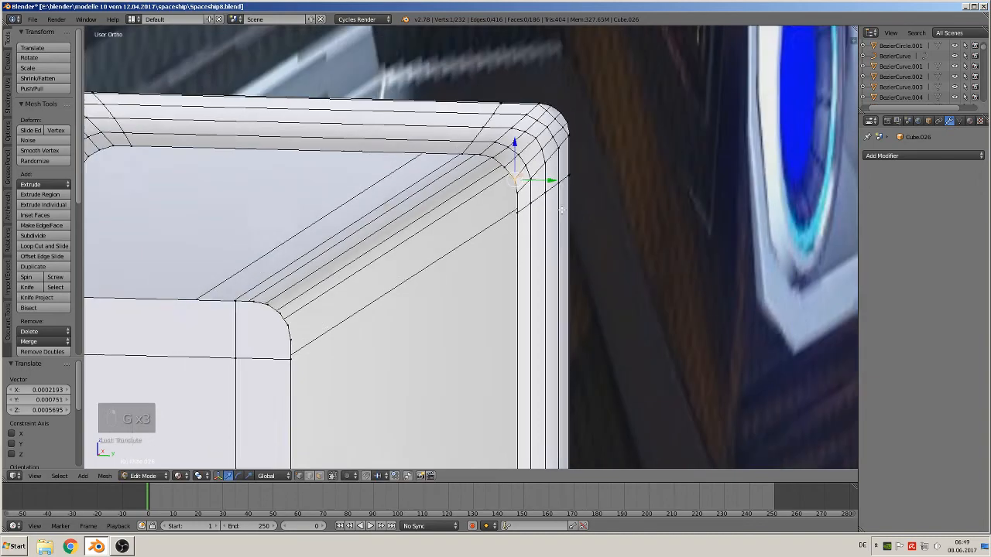
Move the vertices at the rim's lower-right inner corner outward so they follow a rounded curve.
shift+middle_drag(543, 290, 620, 63)
middle_drag(569, 207, 556, 290)
right_click(567, 295)
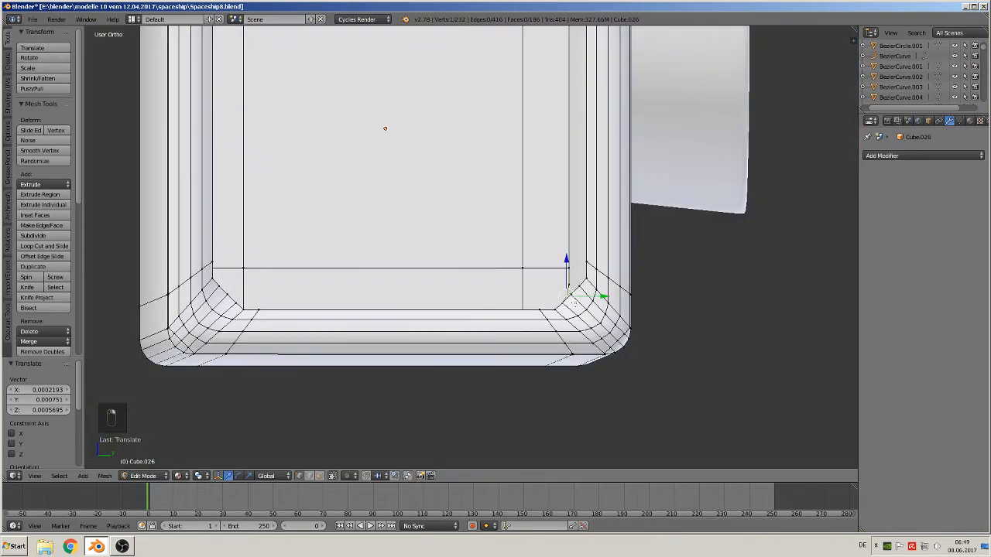
key(g)
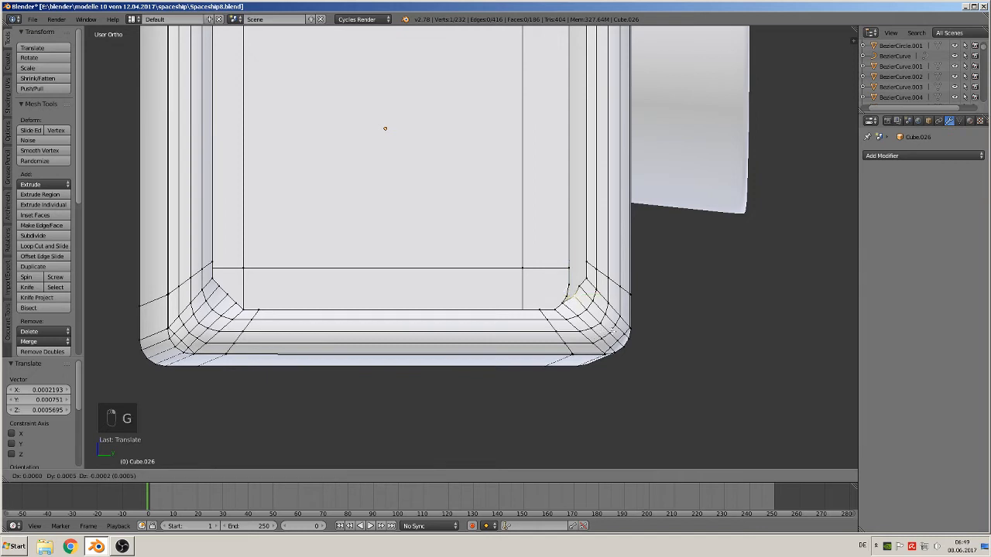
click(615, 338)
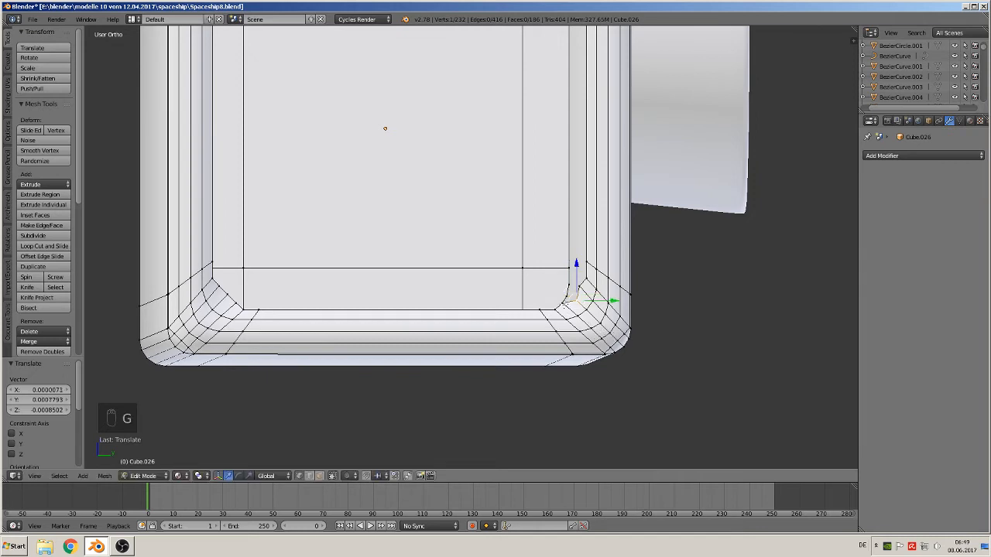
key(g)
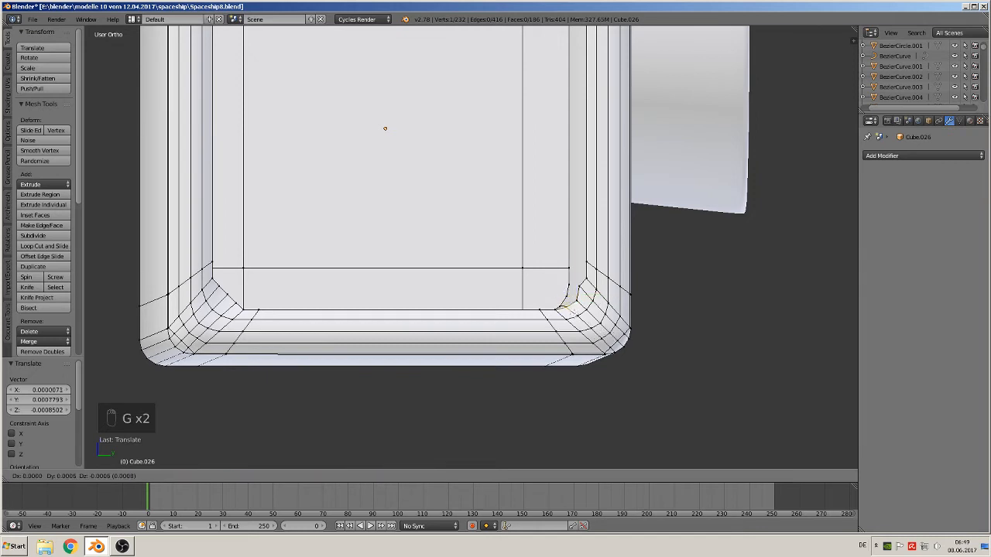
key(Return)
key(g)
key(Return)
Reposition the vertices at the rim's lower-left inner corner outward into a rounded curve.
right_click(220, 292)
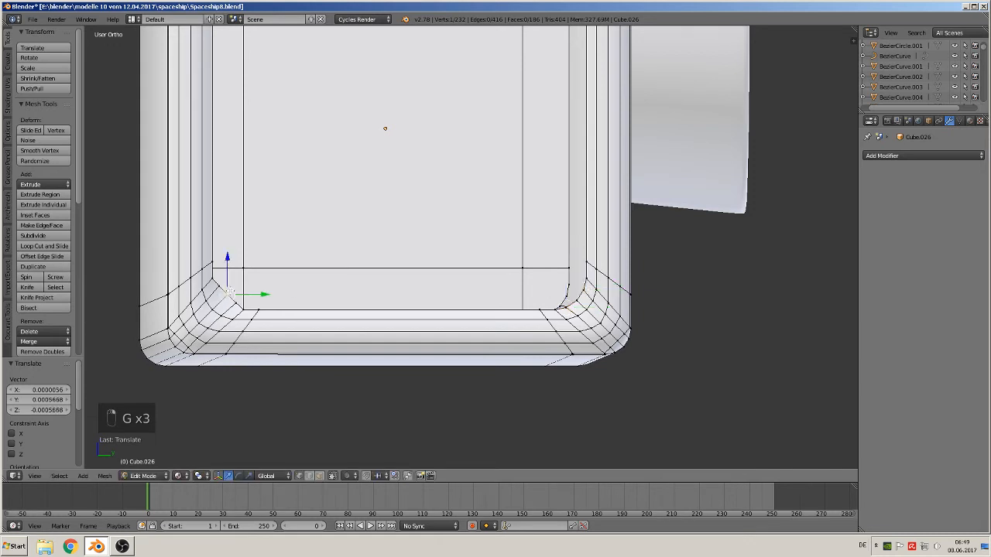
key(g)
key(Return)
key(g)
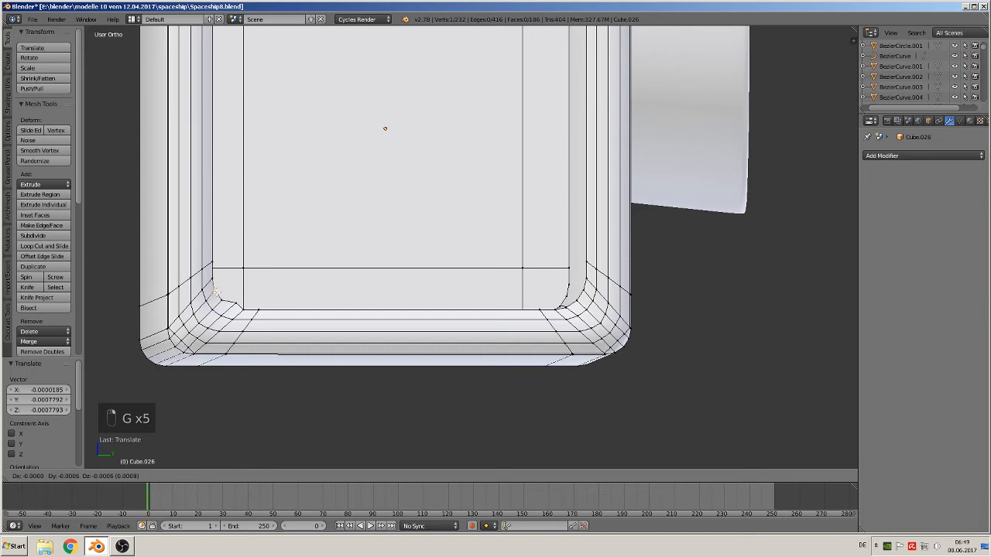
click(220, 293)
key(g)
click(229, 307)
Extrude the rim's inner edge loop and move it -0.074 along X into the housing to form the inner walls.
alt+right_click(283, 308)
scroll(293, 304, down, 4)
shift+middle_drag(312, 289, 550, 281)
key(e)
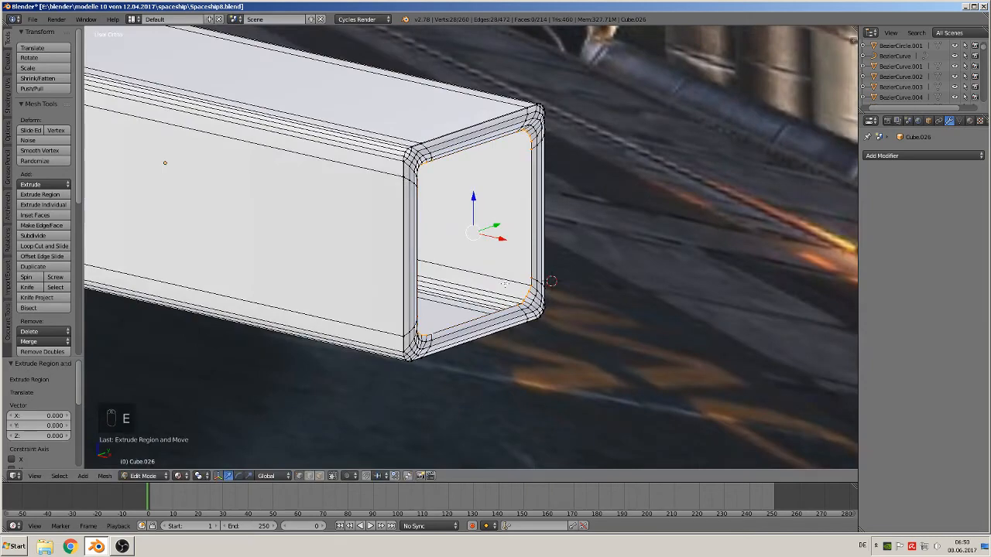
drag(502, 240, 299, 206)
scroll(500, 261, down, 5)
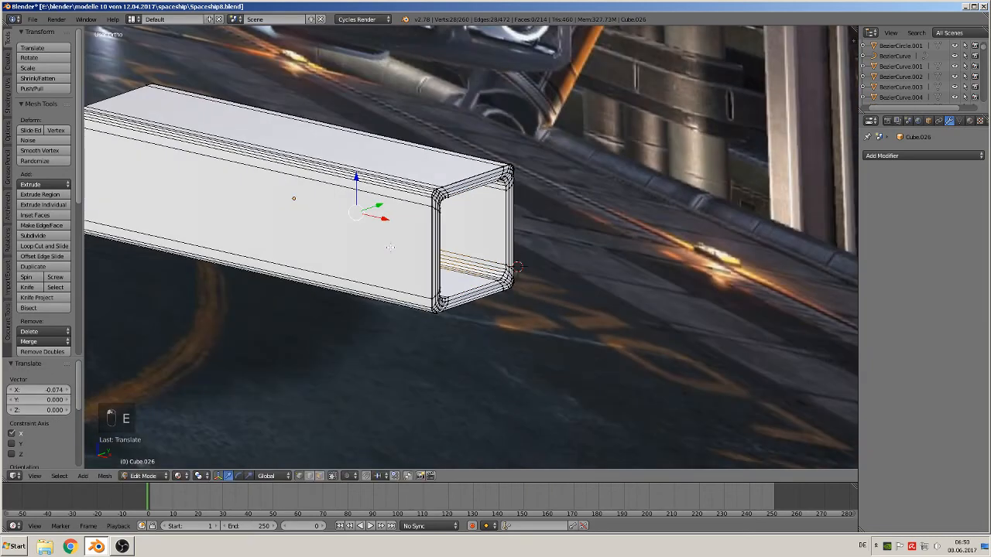
key(Tab)
scroll(555, 278, down, 1)
middle_drag(556, 277, 527, 277)
scroll(530, 276, down, 2)
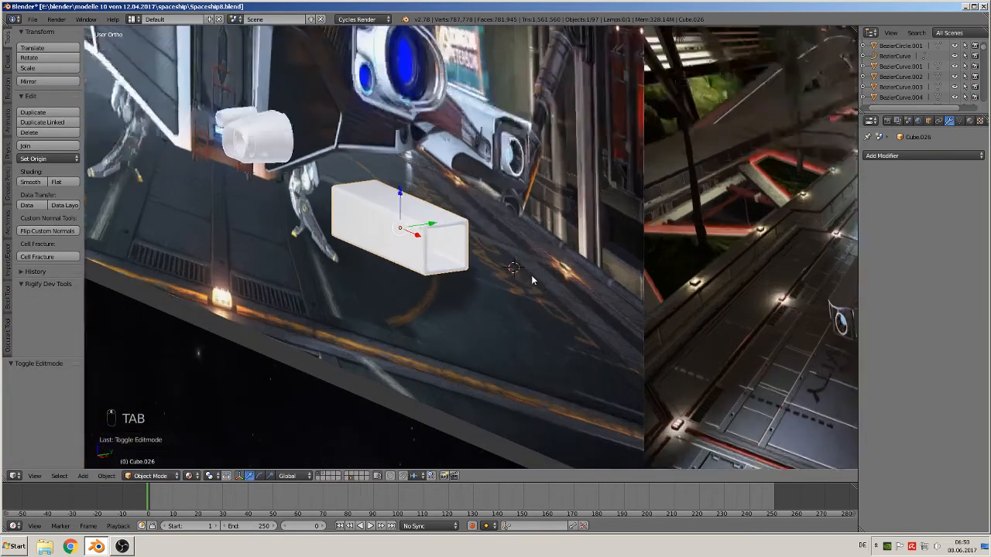
Add four evenly spaced loop cuts across the length of the housing.
scroll(532, 273, up, 1)
middle_drag(441, 271, 511, 258)
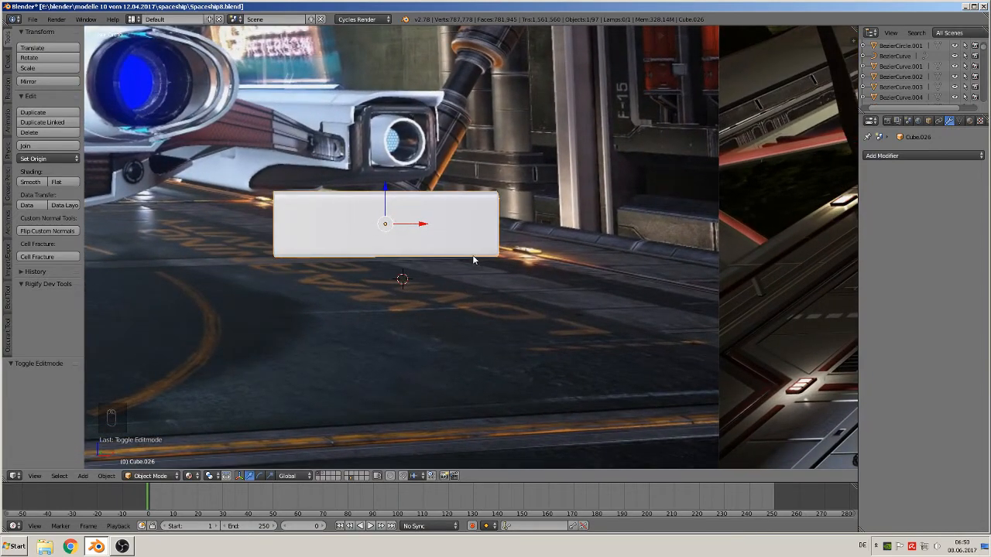
key(Tab)
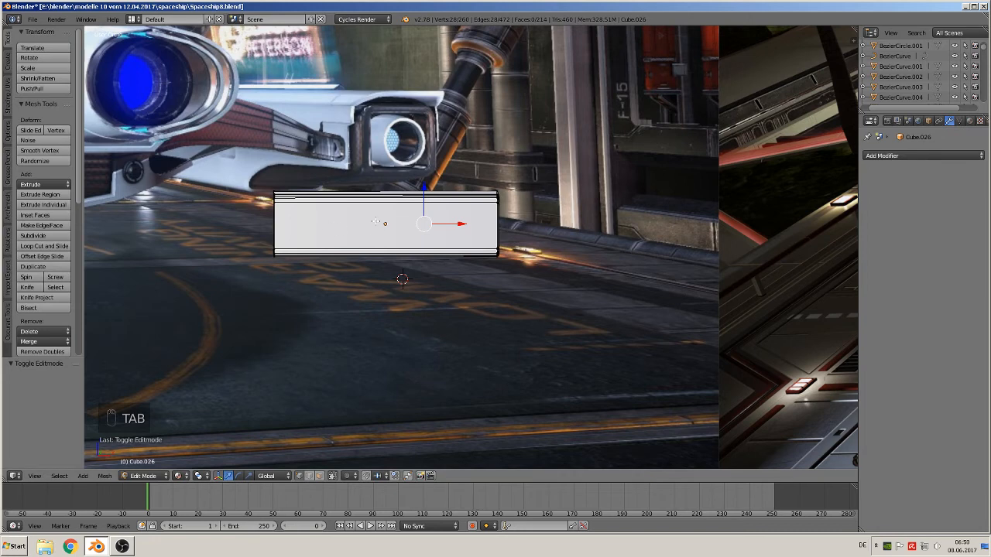
key(ctrl+r)
scroll(379, 208, up, 3)
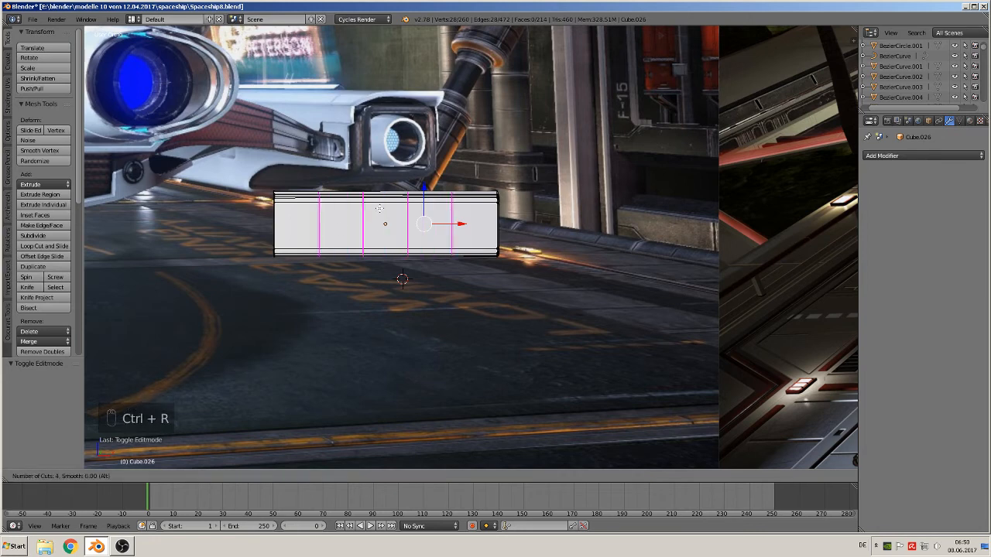
click(379, 208)
right_click(381, 211)
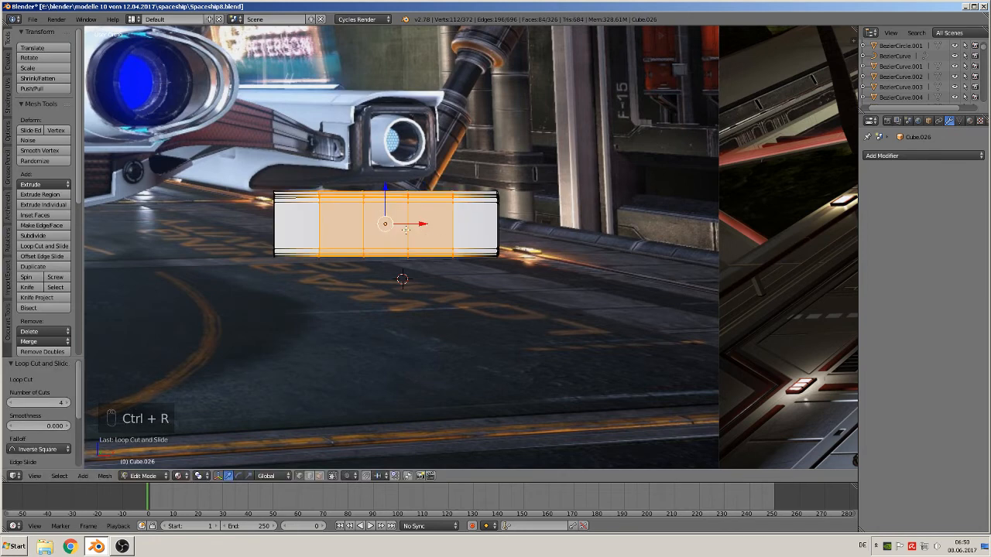
Scale the third of the four new edge loops, just right of the housing's centre, to about 1.05 along Z.
alt+right_click(406, 232)
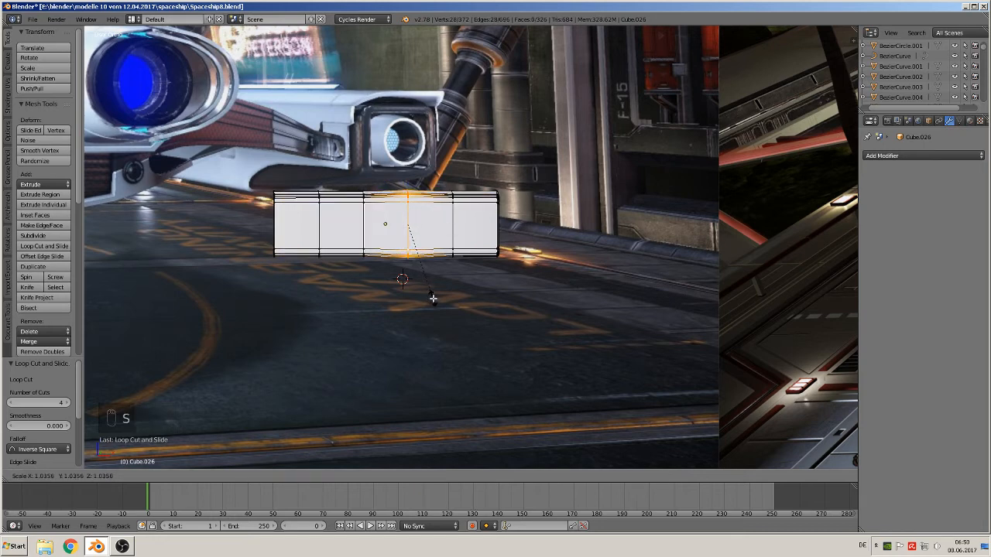
click(433, 298)
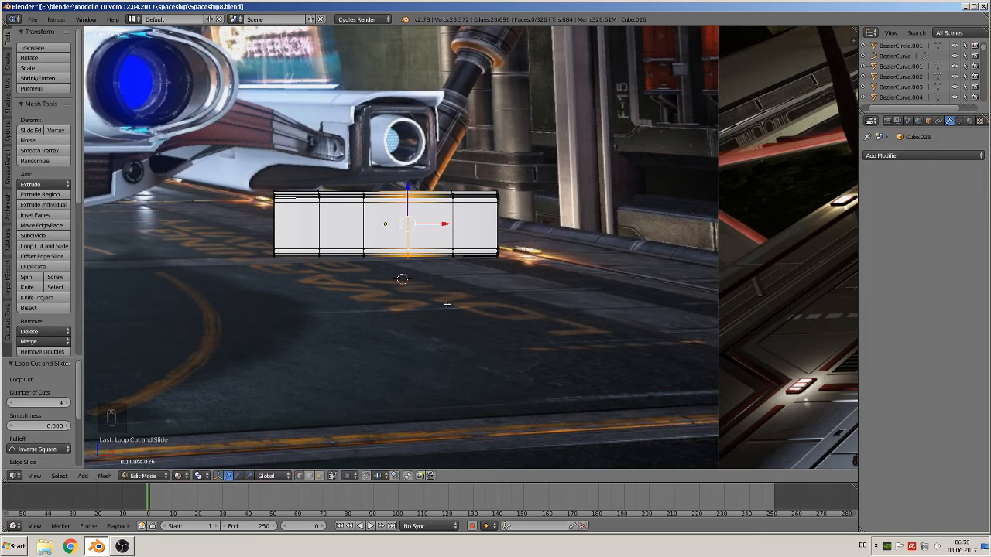
key(s)
key(z)
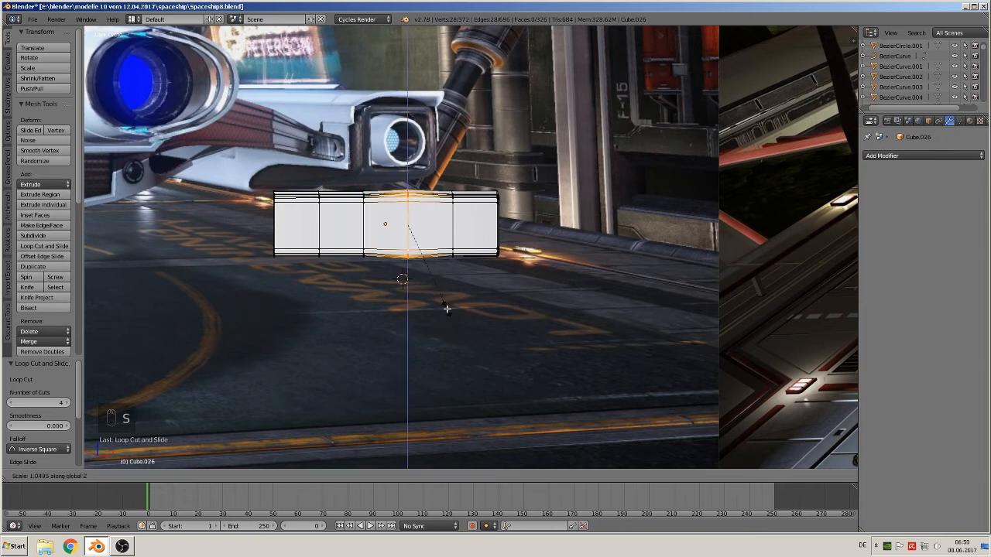
click(446, 308)
Scale the loop just left of the housing's centre to 1.068 and the leftmost new loop to about 1.05 along Z.
alt+right_click(366, 237)
key(s)
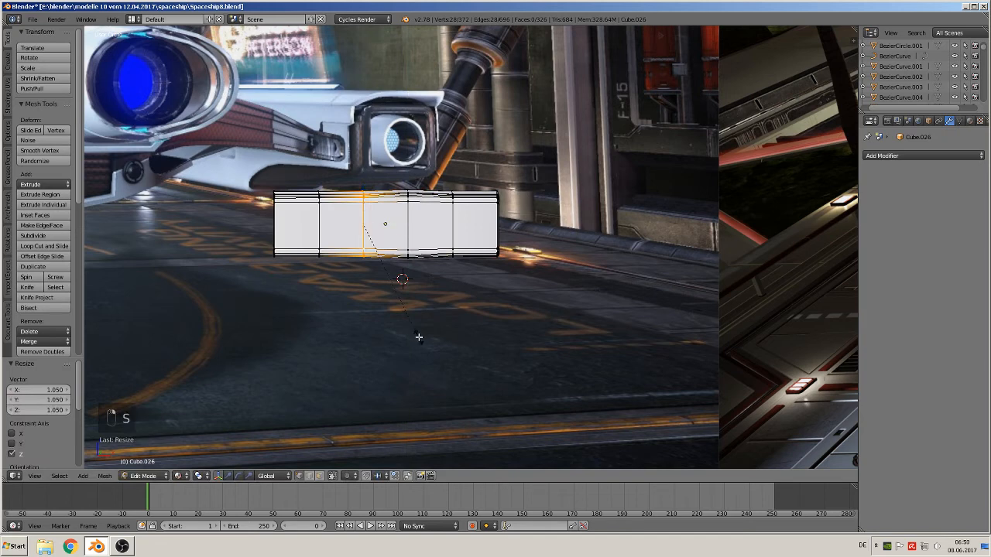
click(422, 345)
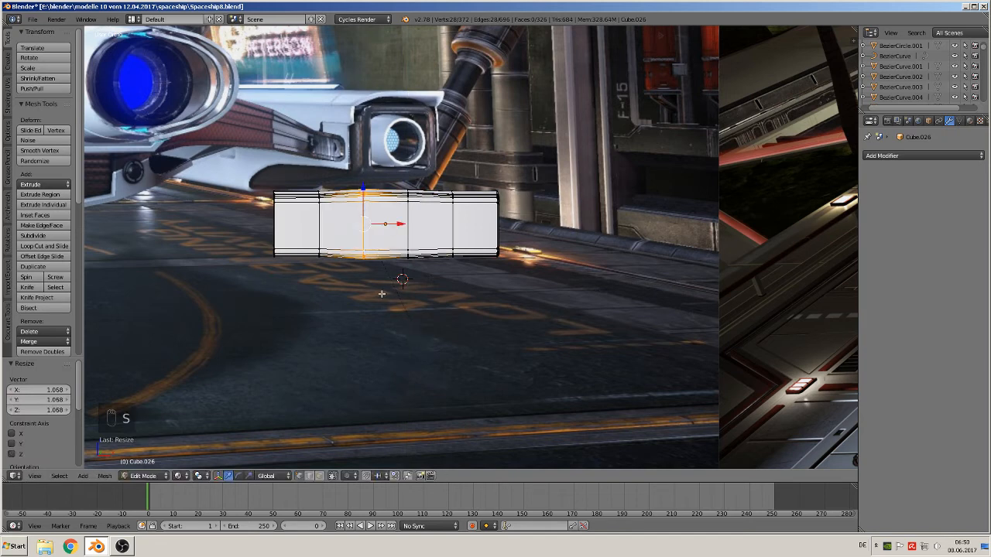
alt+right_click(318, 240)
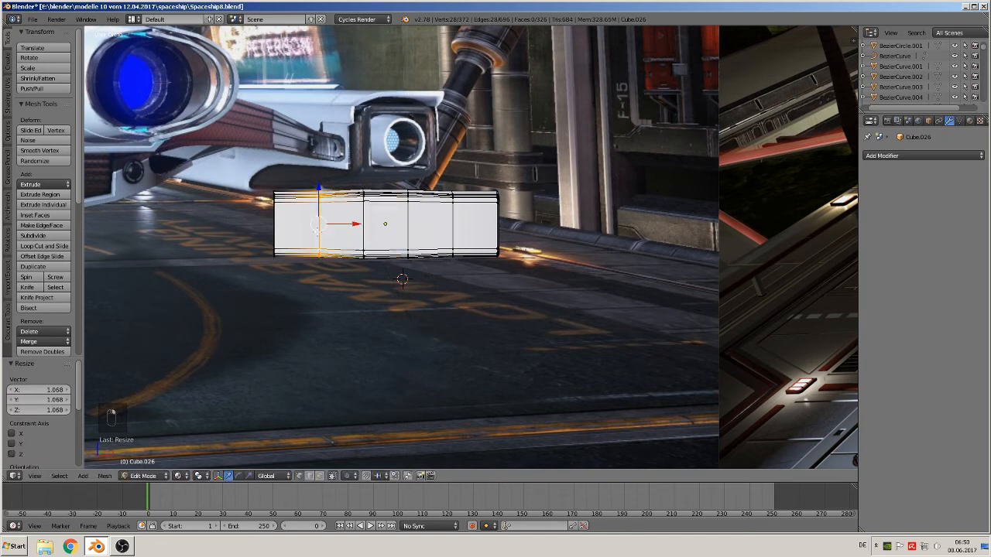
key(s)
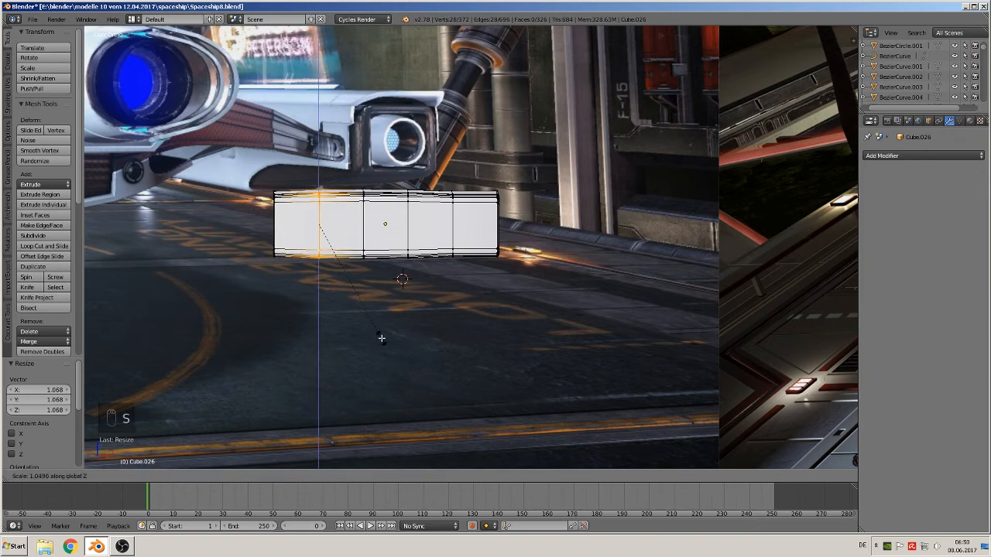
click(381, 338)
key(Tab)
mouse_move(383, 342)
middle_down()
mouse_move(389, 279)
mouse_move(435, 250)
mouse_move(377, 297)
mouse_move(387, 324)
middle_up()
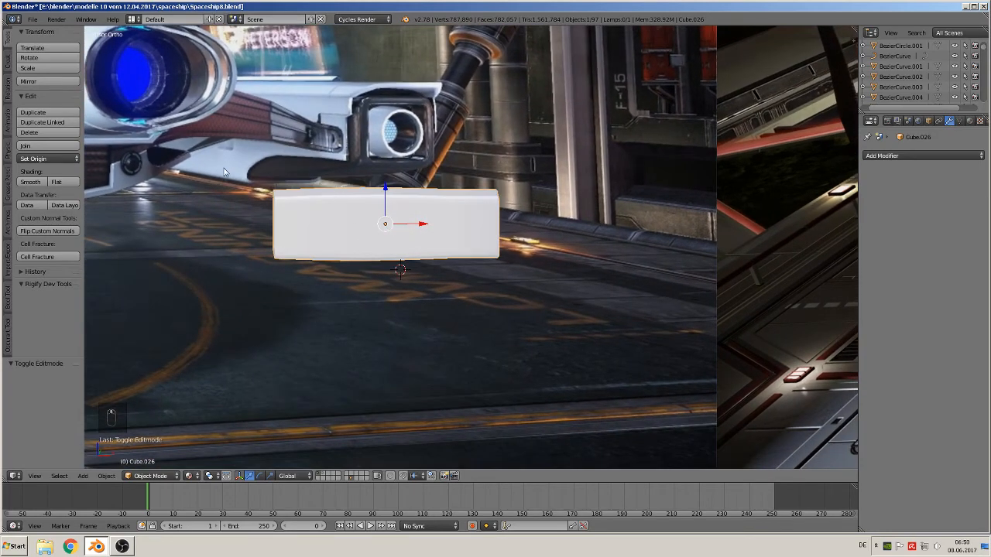
Move the housing down along Z and -3.704 along X, from the reference images towards the modelled ship parts.
middle_drag(526, 289, 506, 203)
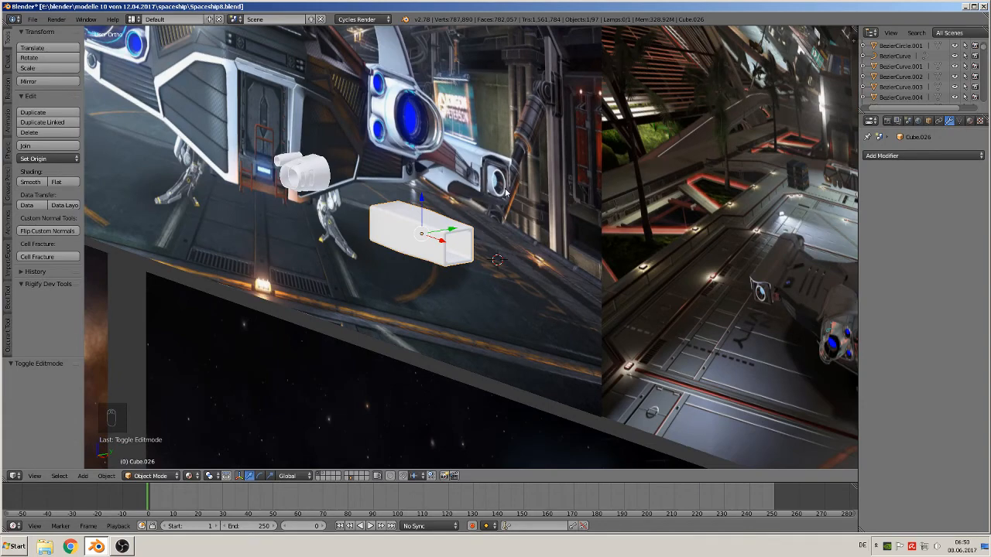
scroll(484, 280, down, 3)
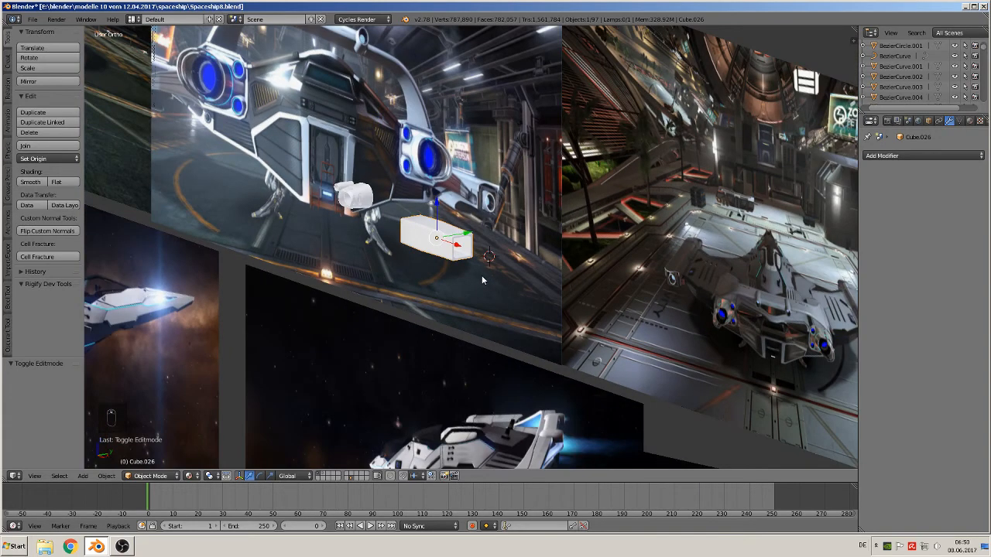
scroll(481, 280, down, 1)
key(Tab)
key(Tab)
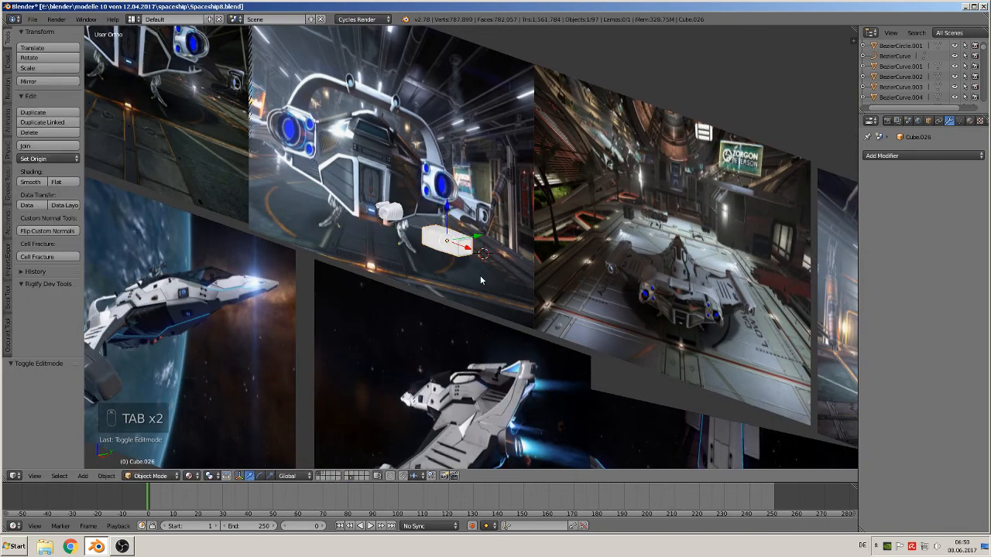
scroll(446, 238, down, 2)
key(KP_1)
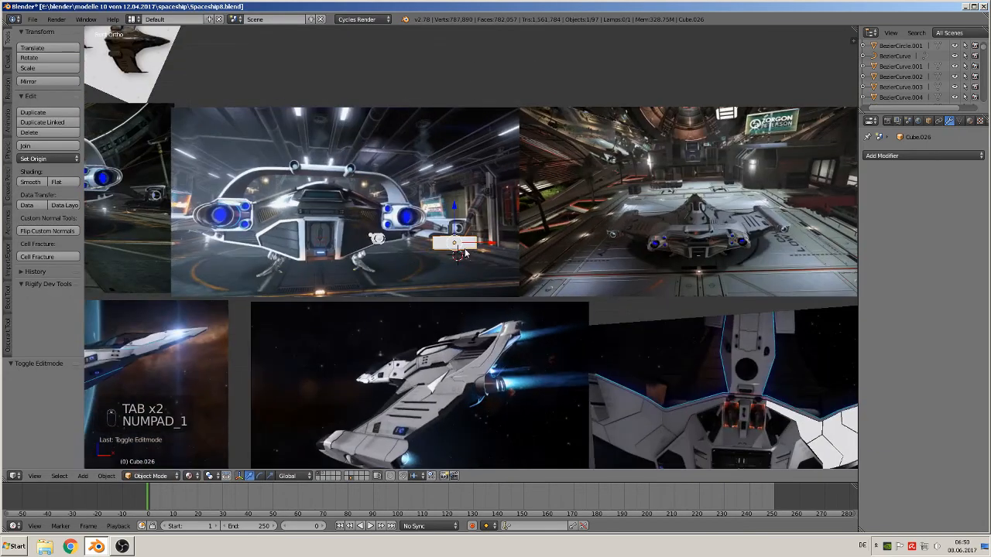
scroll(469, 256, down, 3)
key(g)
key(z)
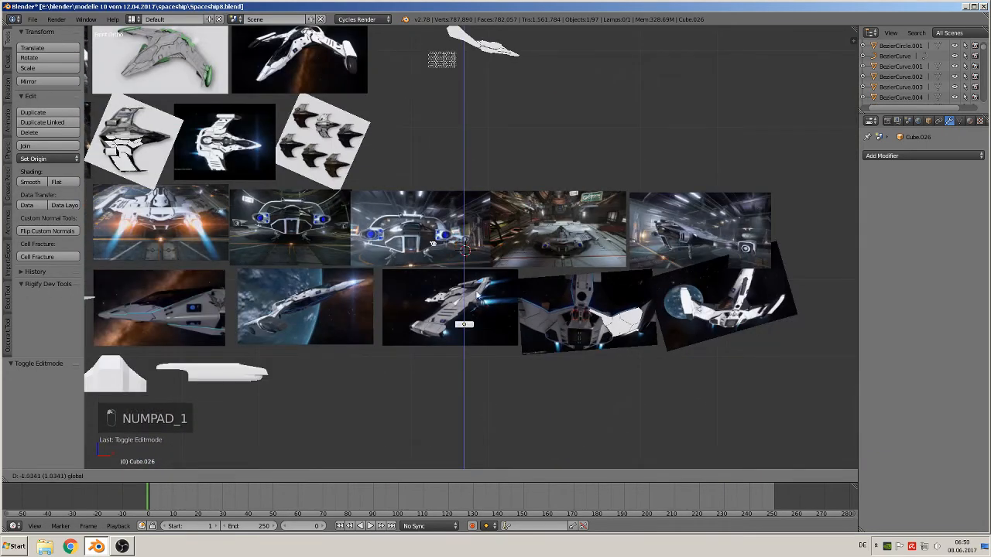
click(496, 325)
key(g)
key(x)
click(218, 362)
Lower the housing by 0.424 along Z to the height of the long hull part.
scroll(590, 219, up, 6)
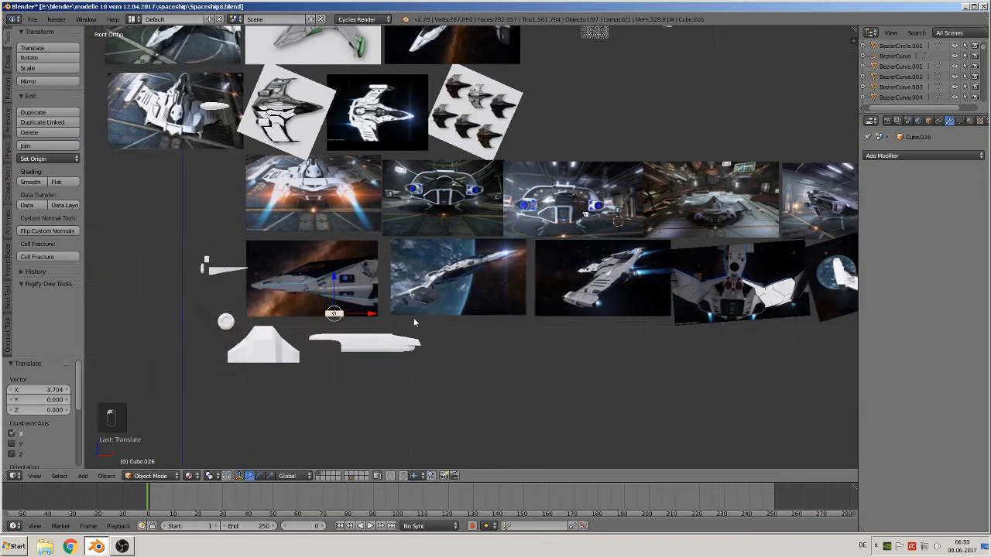
scroll(591, 219, up, 2)
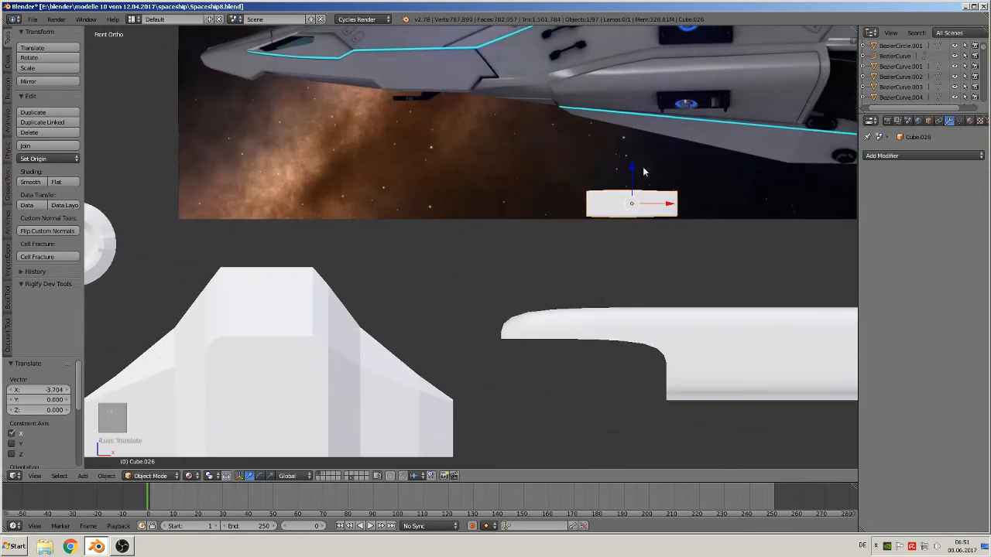
drag(635, 178, 641, 350)
Rotate the housing 180° about the Z axis.
middle_drag(641, 350, 504, 344)
key(r)
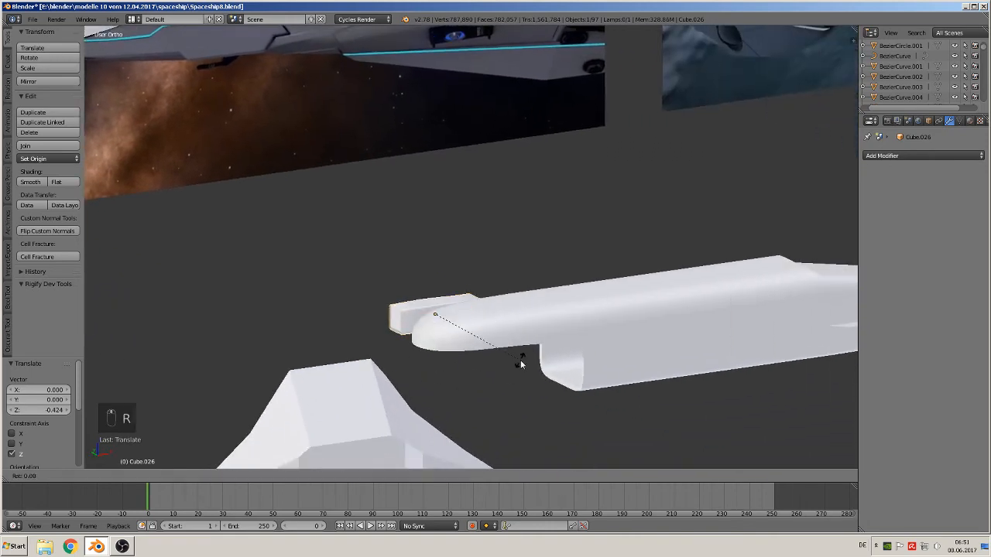
key(z)
key(1)
key(8)
key(0)
click(520, 364)
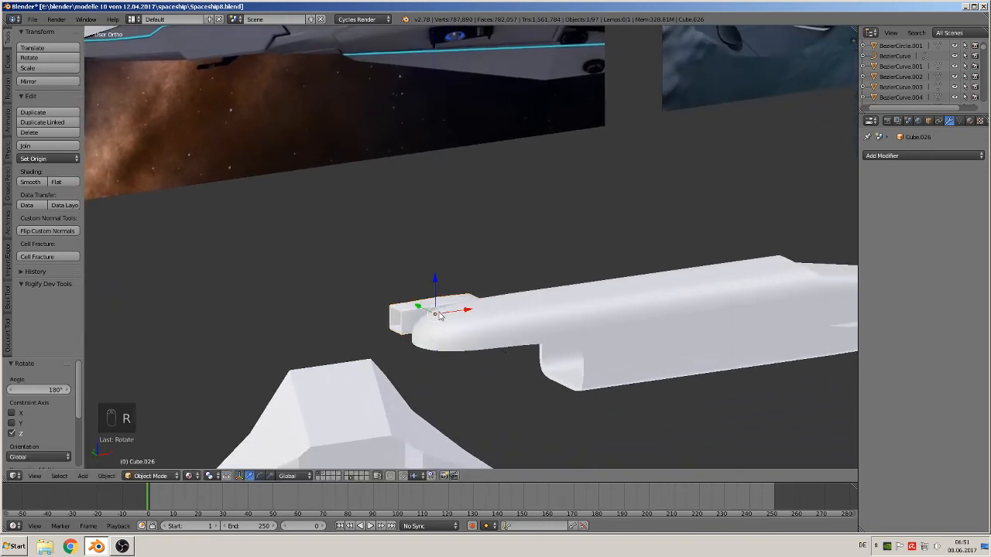
Move the housing -0.538 along Y in line with the long hull part and check its placement from the left side.
middle_drag(441, 316, 417, 314)
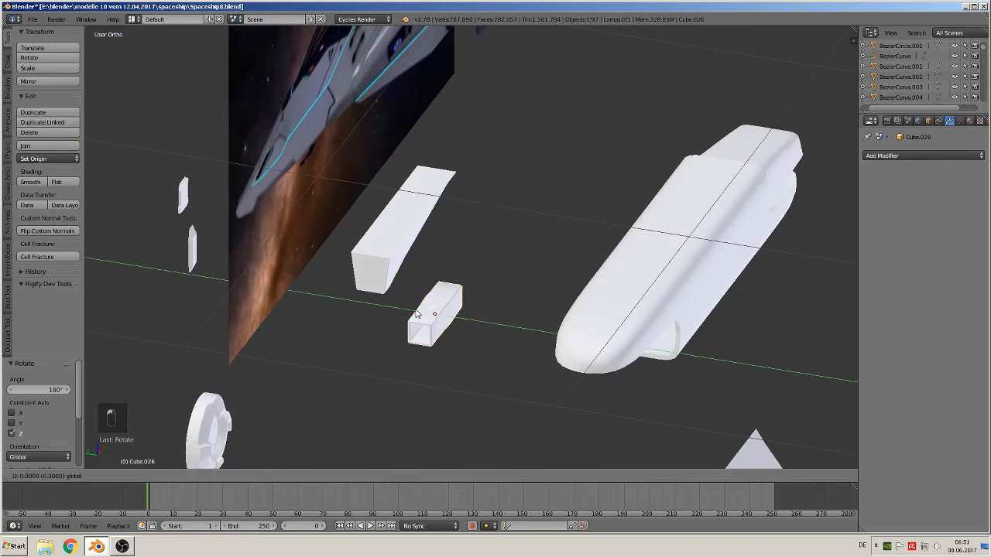
click(608, 388)
middle_drag(609, 389, 629, 350)
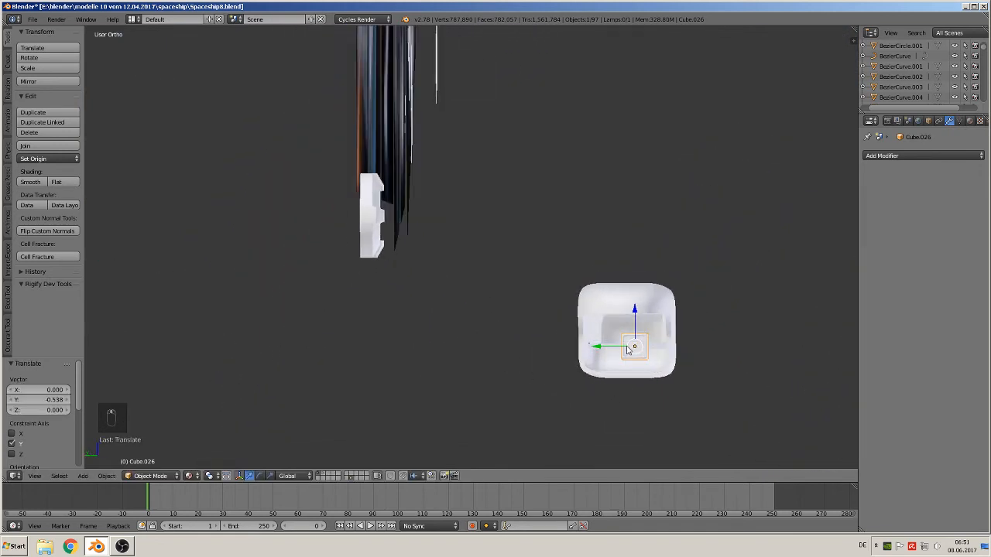
key(KP_3)
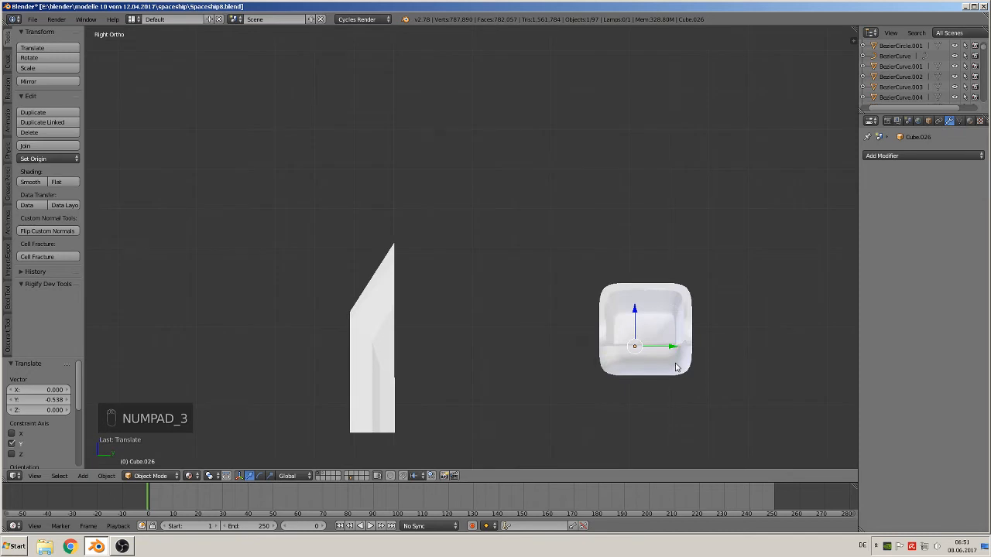
key(ctrl+KP_3)
scroll(675, 363, up, 2)
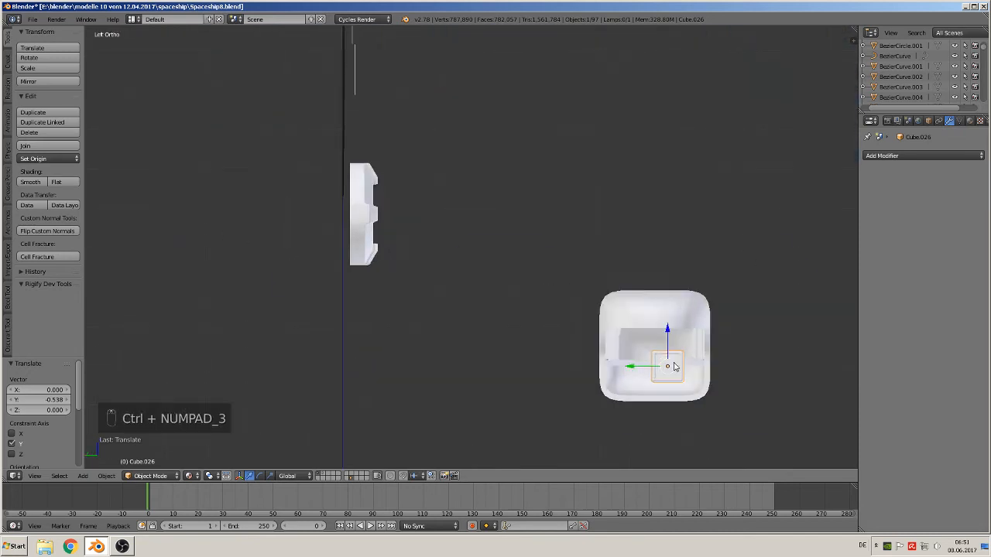
scroll(576, 296, up, 3)
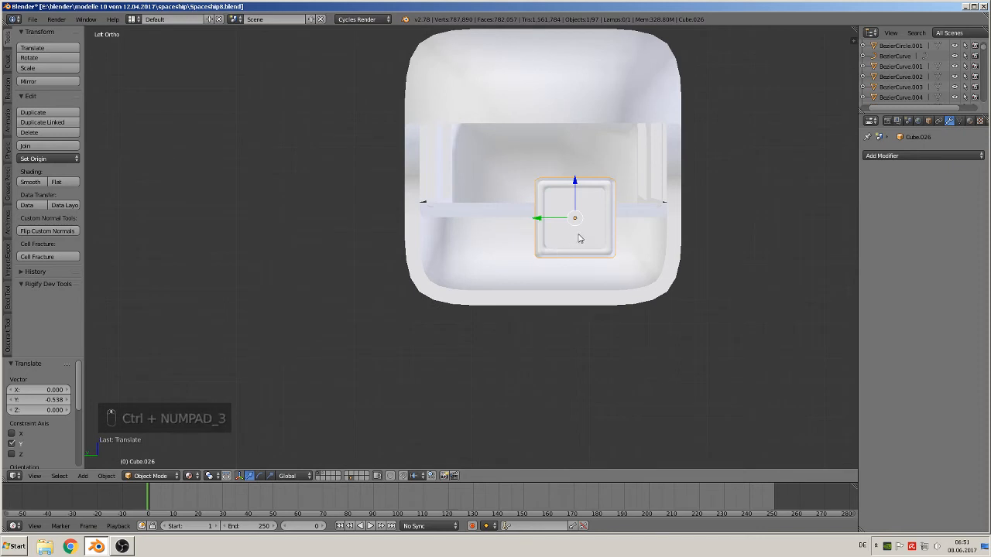
Move the housing 0.026 along Y and 0.028 along Z into the hull opening, and scale it uniformly by 2.465.
key(g)
click(549, 205)
key(s)
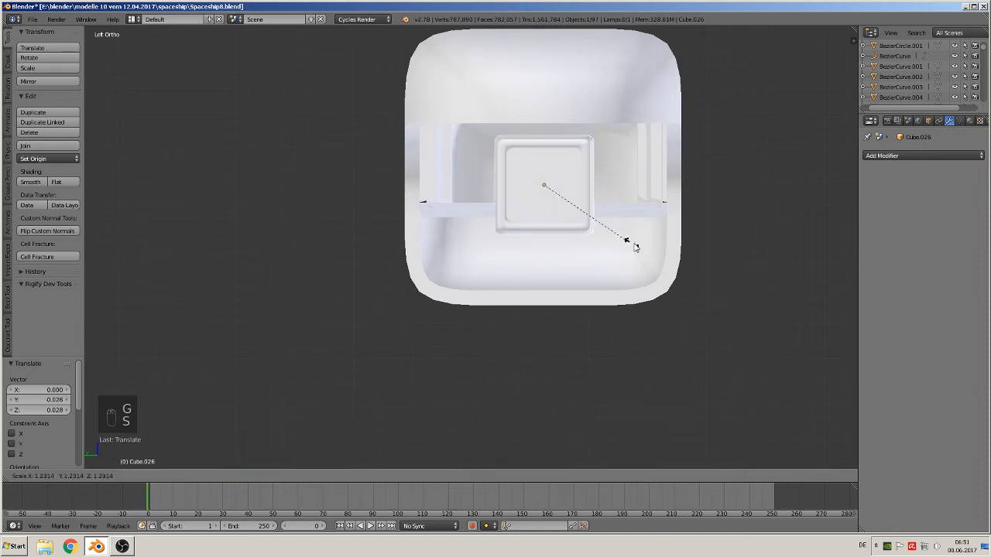
click(739, 254)
scroll(735, 273, up, 4)
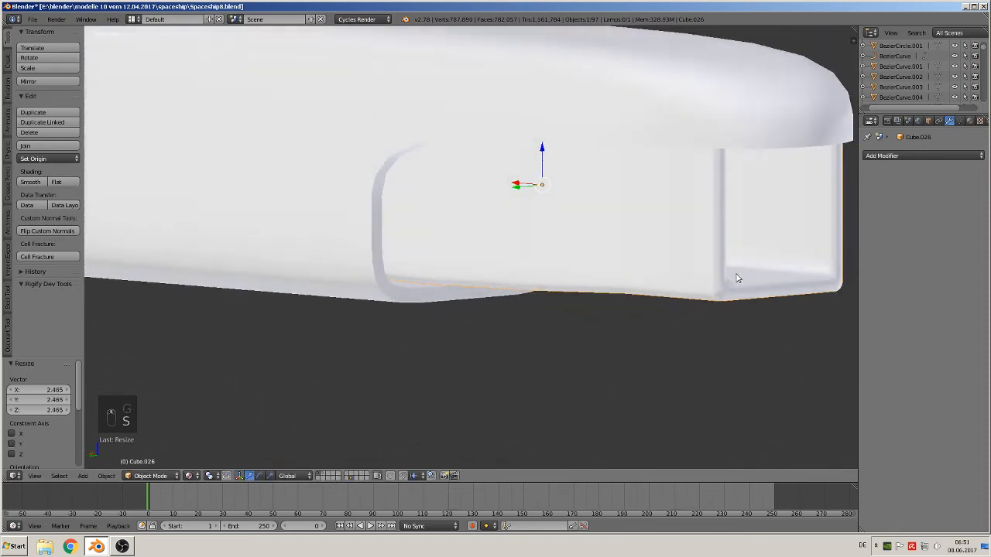
Move the housing -0.012 along Z and scale it by 0.827 along Z to fit below the hull's overhang.
scroll(759, 274, down, 2)
shift+middle_drag(604, 228, 479, 233)
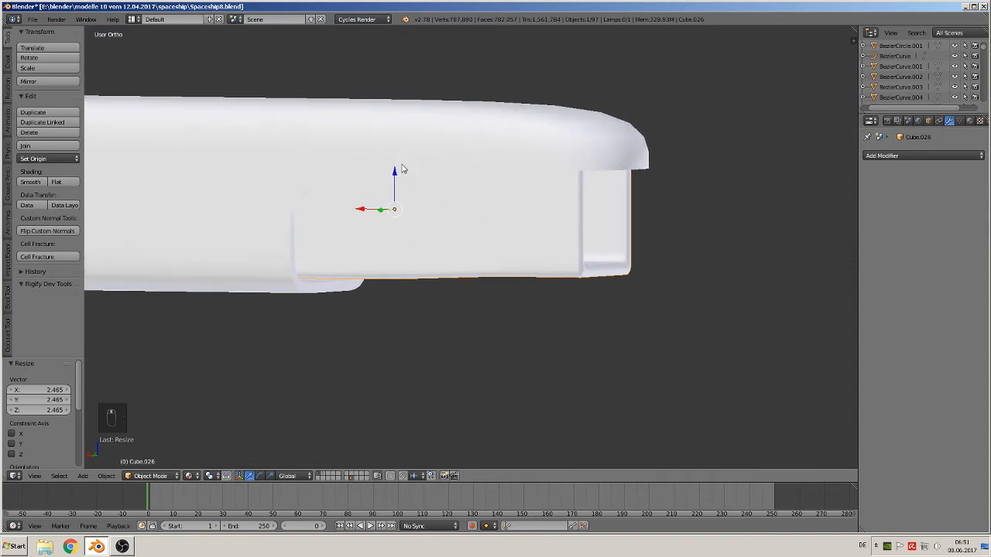
key(g)
key(z)
click(400, 183)
middle_drag(400, 183, 460, 324)
key(s)
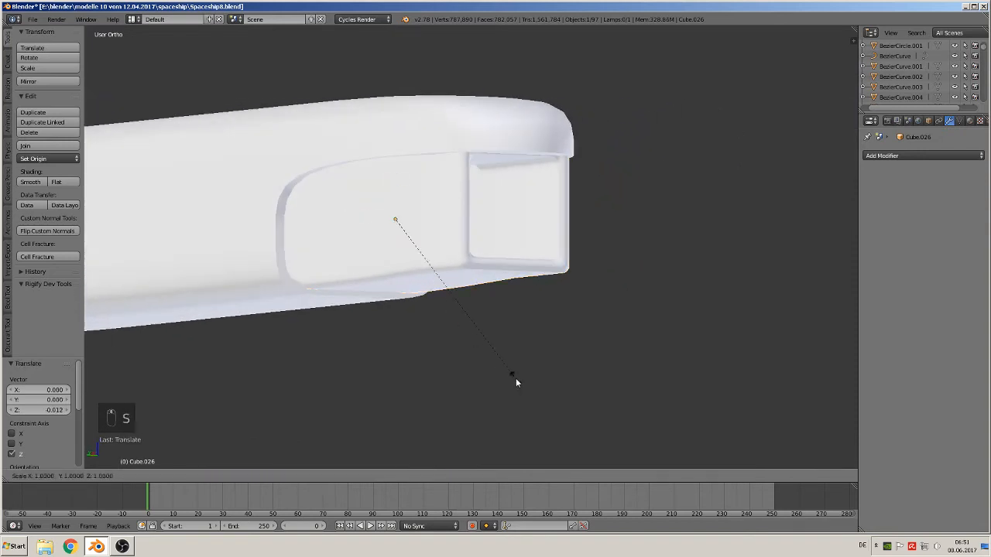
key(z)
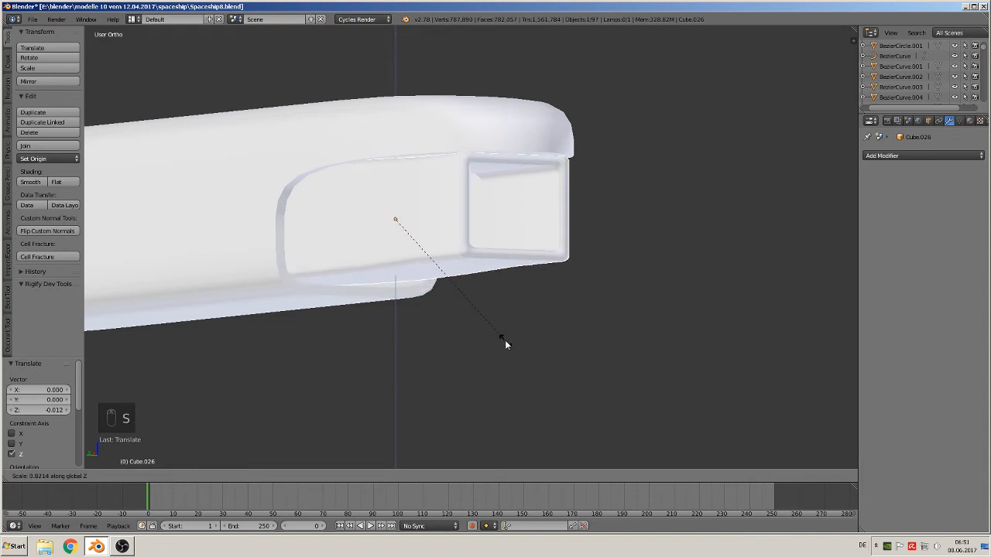
click(505, 344)
Narrow the housing by scaling it to 0.882 along the Y axis.
middle_drag(483, 353, 440, 359)
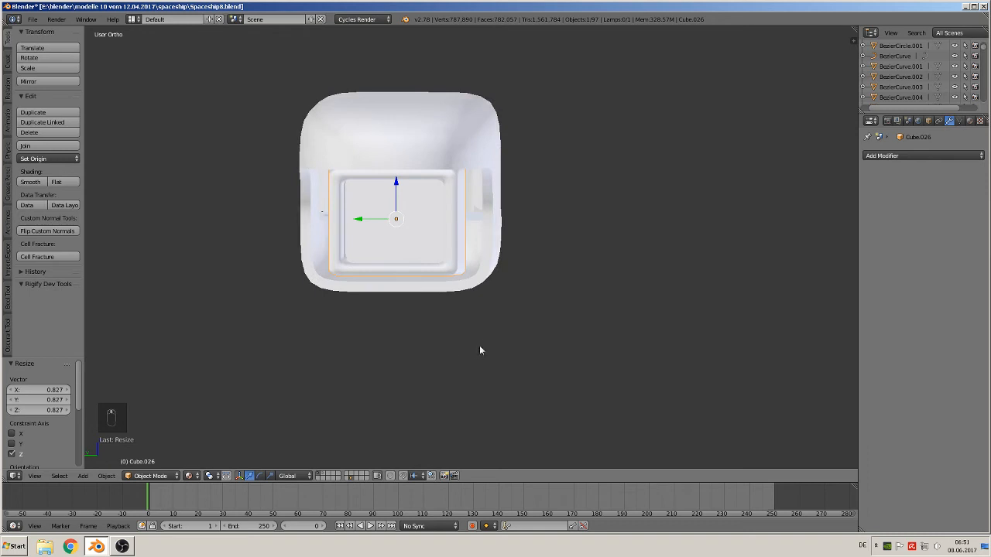
key(s)
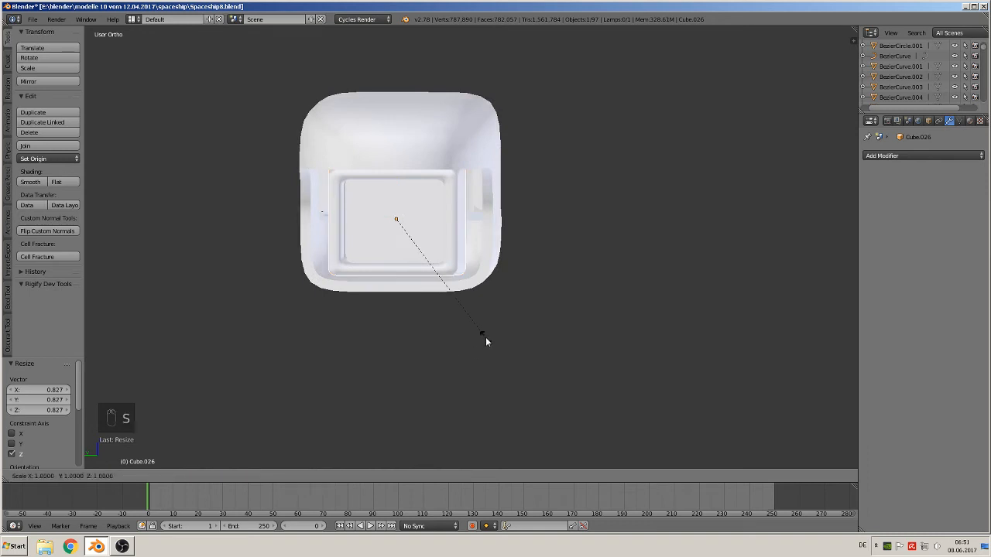
key(y)
click(467, 333)
Lower the housing by 0.006 along Z and scale it uniformly by 1.107.
middle_drag(468, 331, 492, 333)
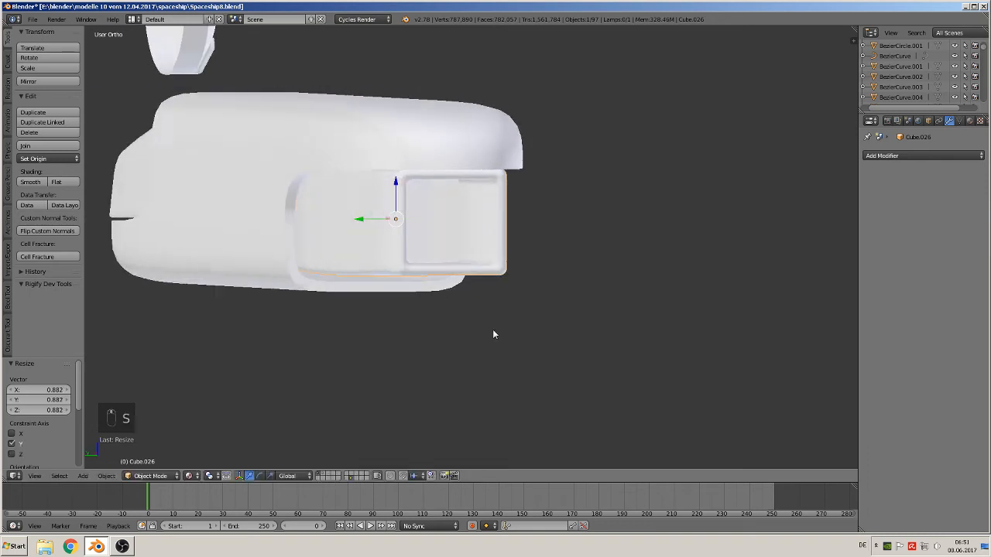
drag(398, 183, 398, 188)
key(s)
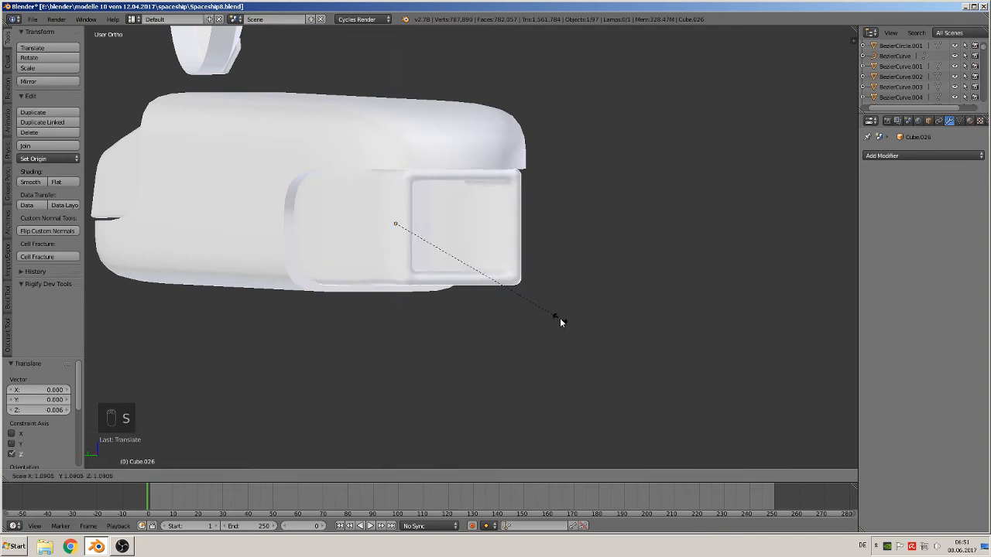
click(563, 325)
Move the housing 0.076 along X, deeper into the recess of the long hull part.
middle_drag(563, 325, 509, 324)
scroll(509, 319, down, 4)
shift+middle_drag(520, 278, 387, 353)
scroll(470, 261, up, 3)
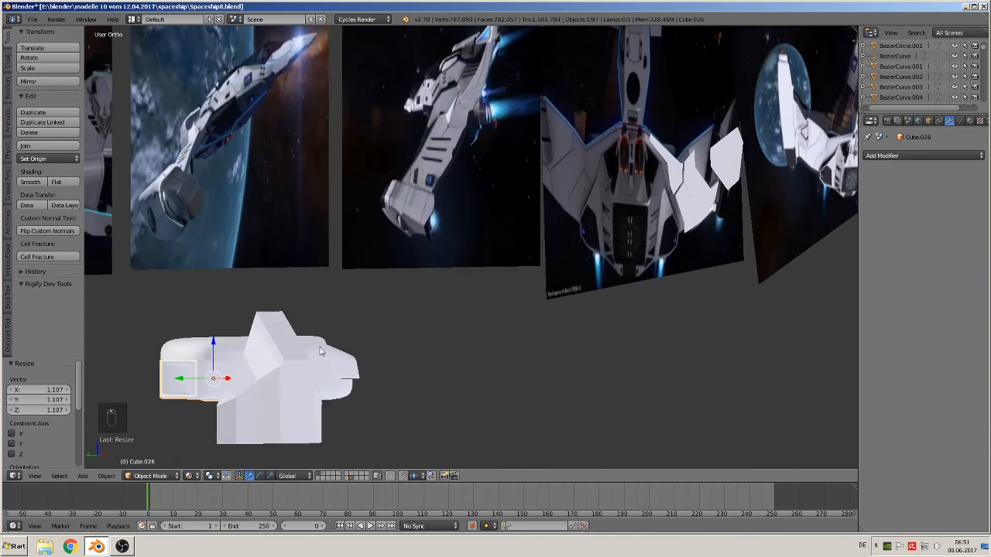
middle_drag(304, 369, 229, 361)
drag(194, 381, 171, 385)
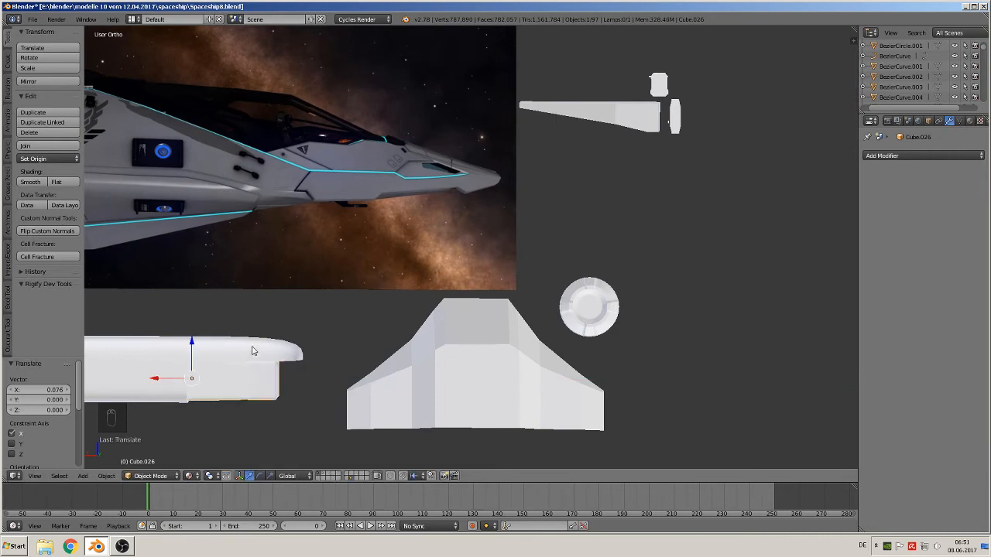
Select the open edge loop under the overhanging end of the long hull part and fill it with a face.
shift+middle_drag(254, 351, 544, 230)
middle_drag(551, 234, 474, 225)
scroll(602, 284, up, 3)
scroll(603, 283, up, 3)
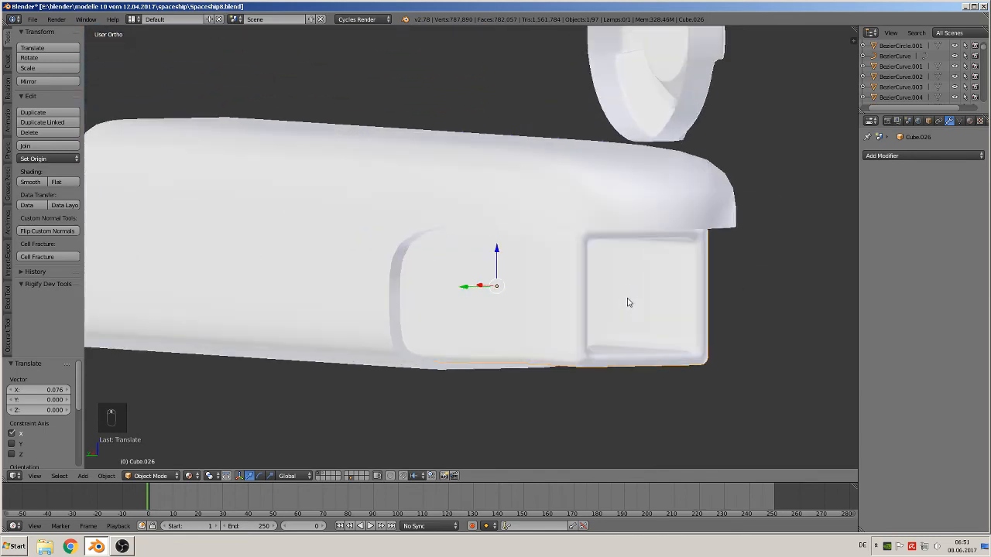
middle_drag(628, 301, 664, 261)
key(Tab)
key(Tab)
right_click(587, 152)
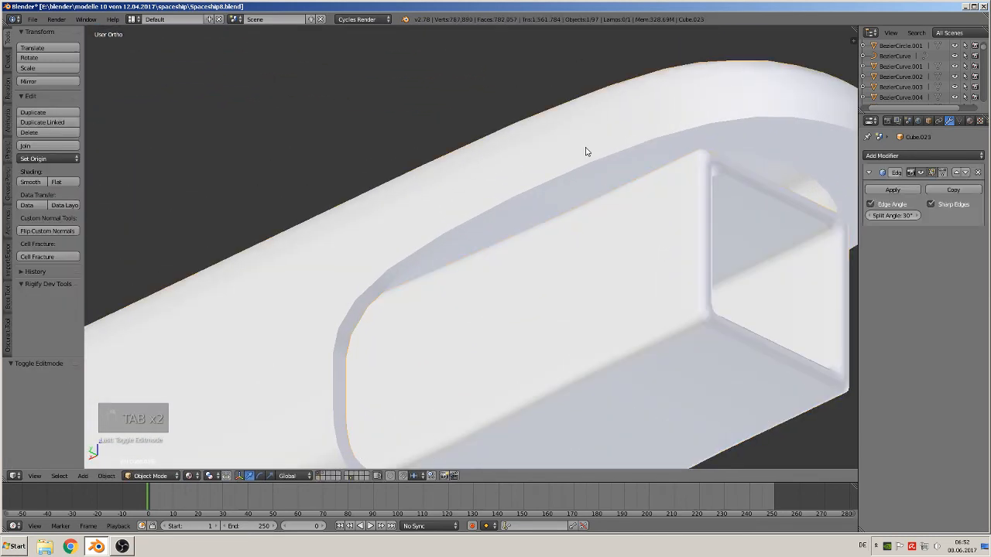
key(Tab)
alt+right_click(553, 192)
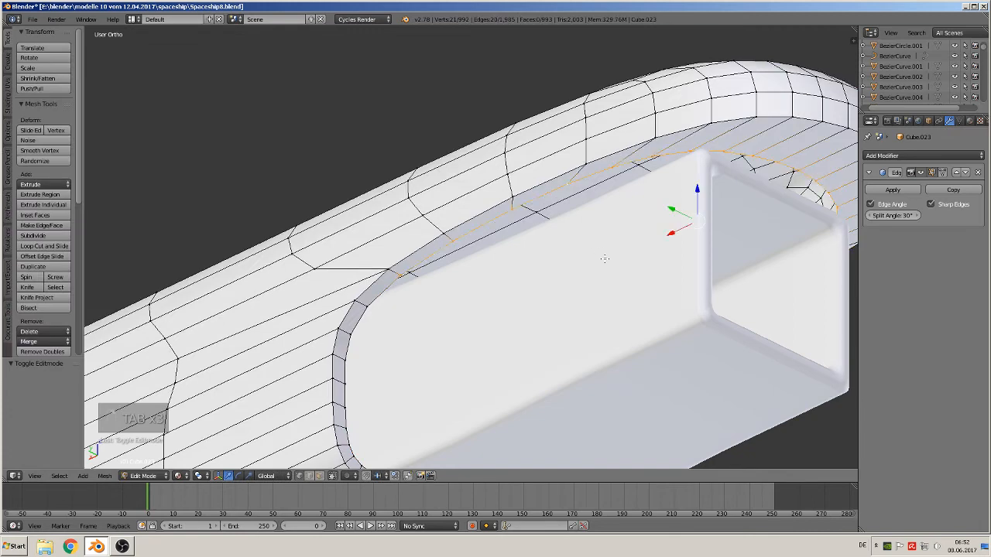
scroll(605, 259, down, 2)
key(f)
key(Tab)
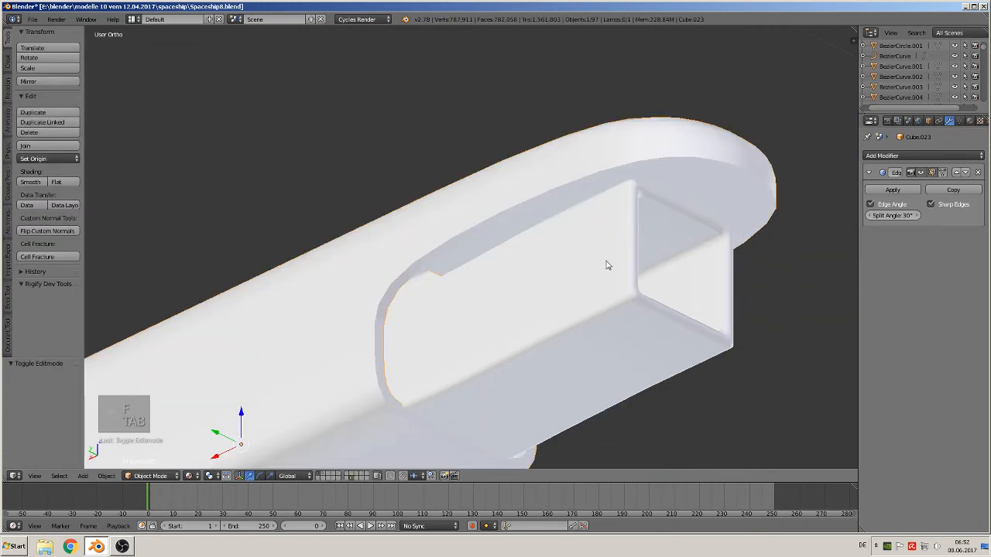
Fill the open edge loop around the housing at the end of the long hull part with a face.
middle_drag(608, 266, 649, 301)
scroll(649, 300, down, 3)
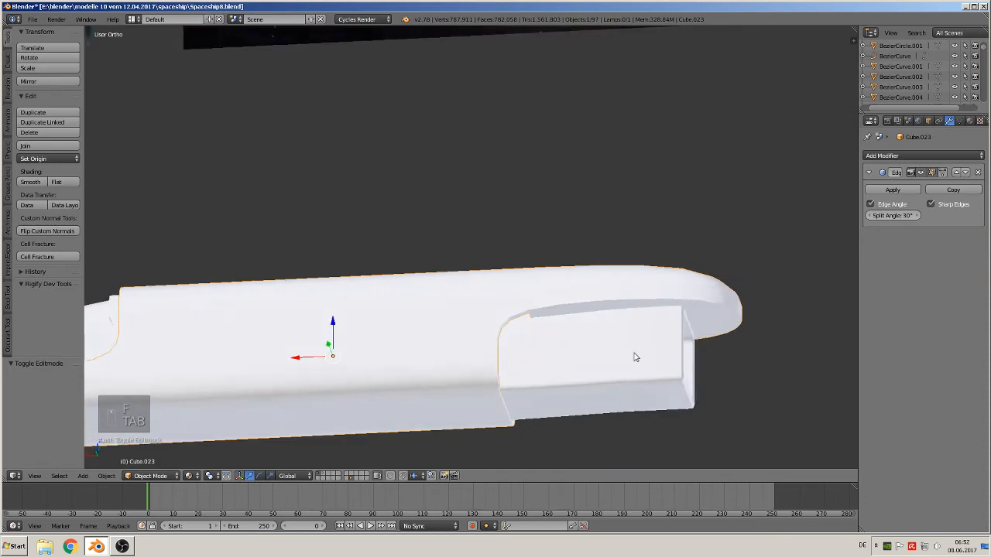
middle_drag(634, 353, 548, 387)
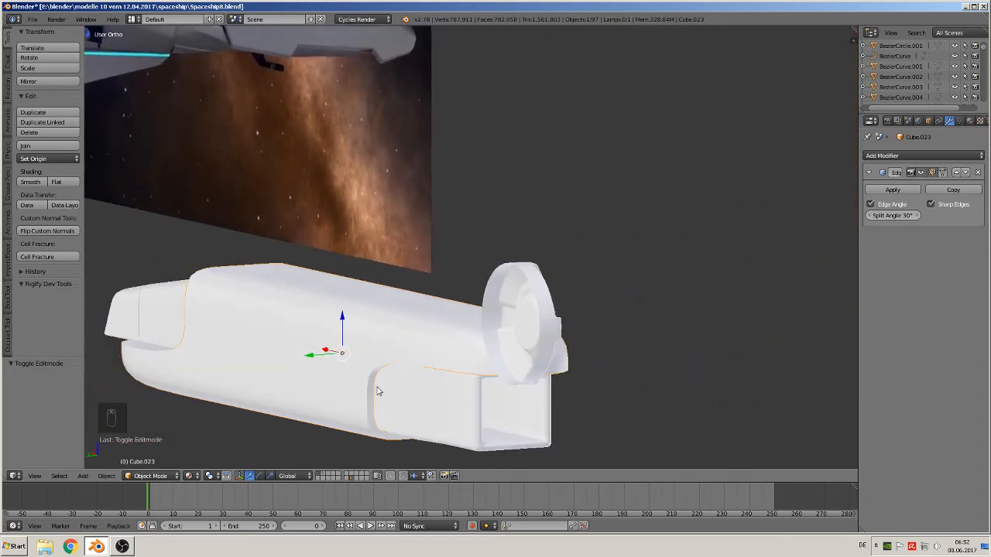
middle_drag(378, 391, 439, 255)
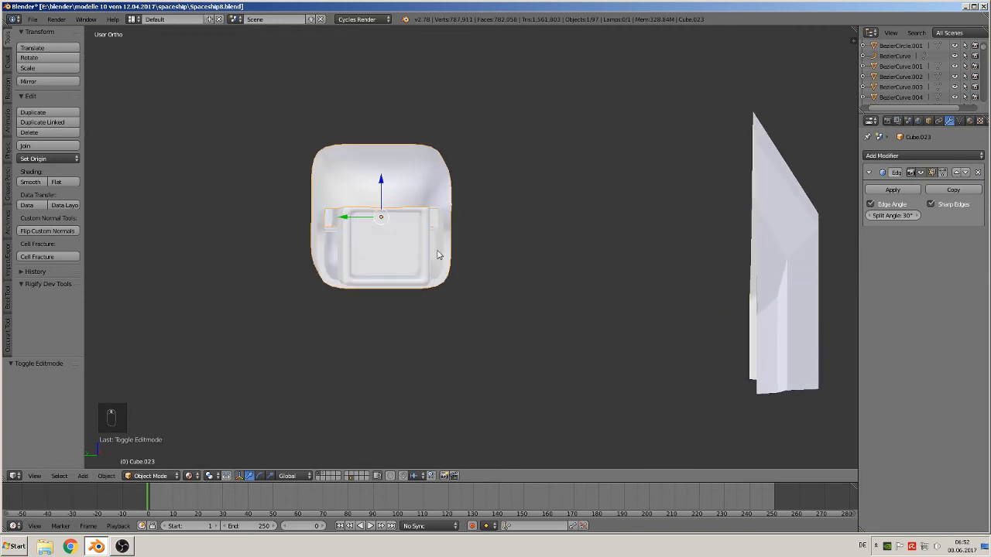
key(Tab)
scroll(440, 253, up, 2)
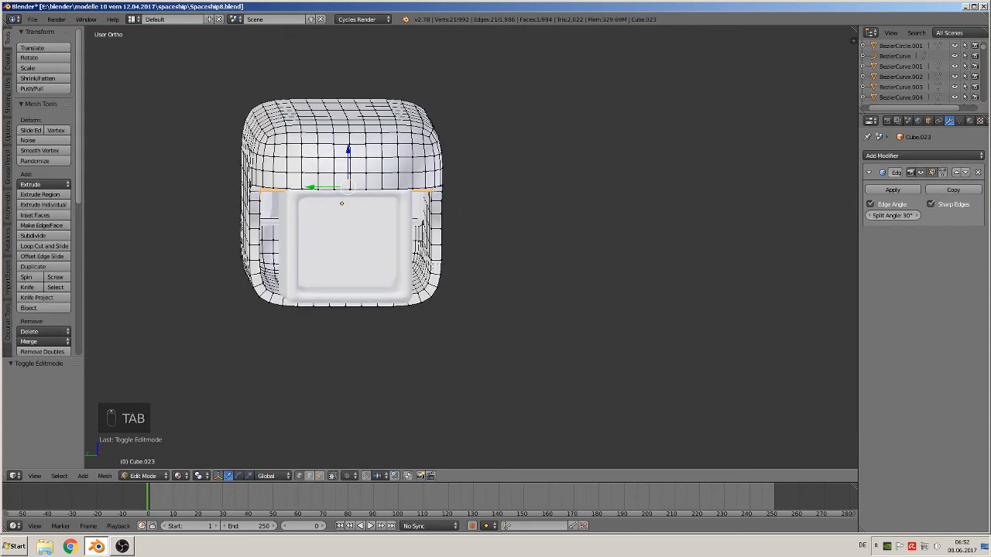
alt+right_click(430, 255)
key(f)
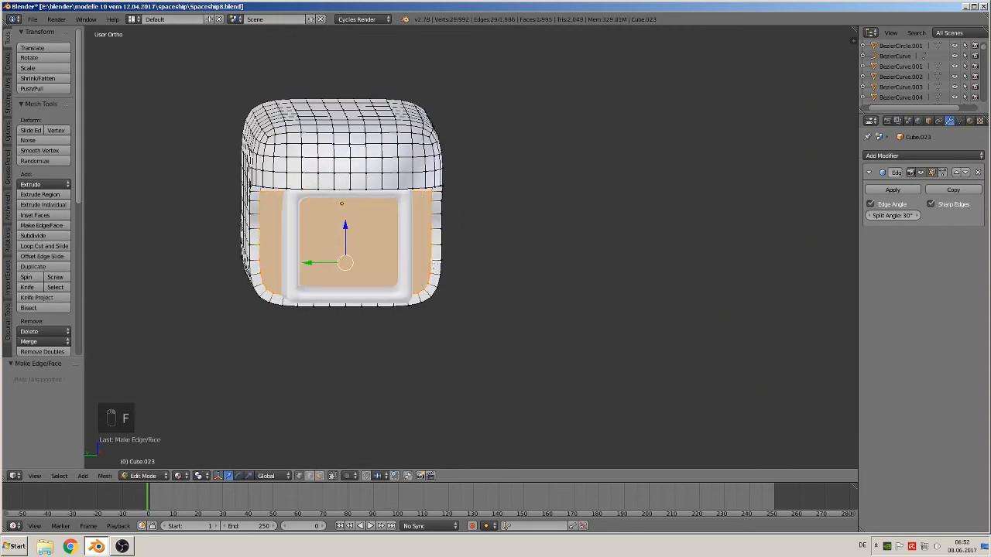
key(a)
middle_drag(456, 277, 591, 273)
key(Tab)
Add a 32-vertex mesh circle beside the square thruster in the hangar reference image and rotate it 90° about X.
scroll(509, 280, down, 3)
scroll(548, 290, down, 3)
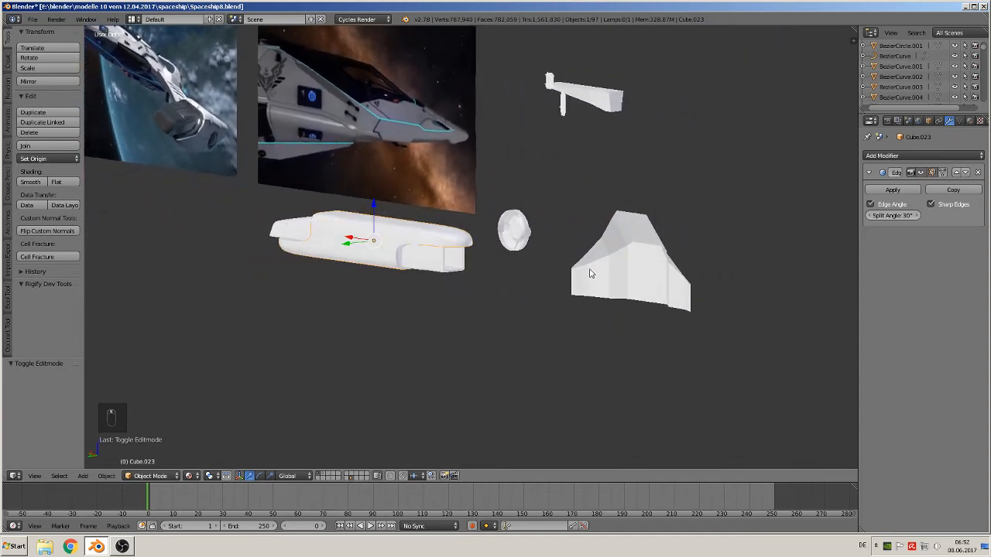
key(KP_1)
shift+middle_drag(619, 208, 93, 264)
shift+middle_drag(488, 183, 587, 215)
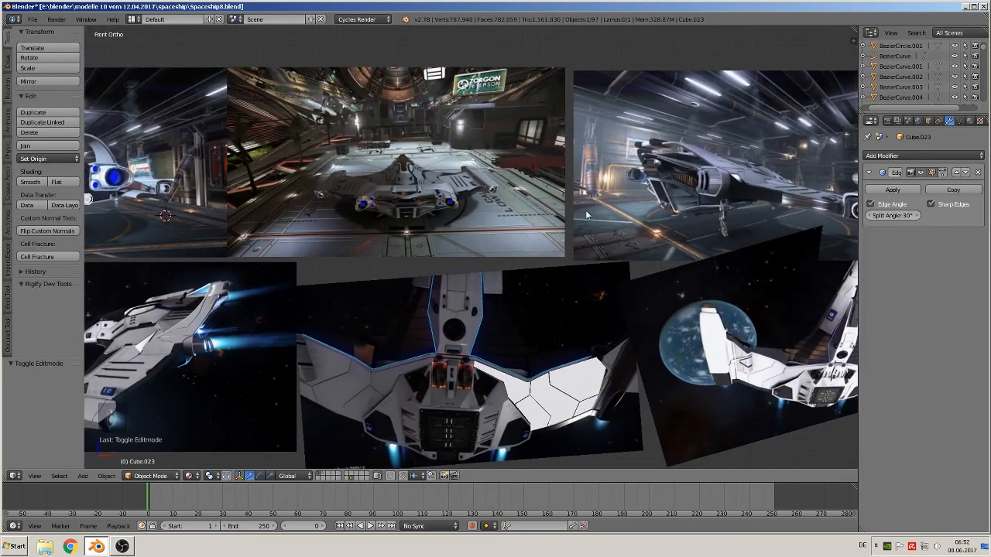
scroll(389, 243, up, 8)
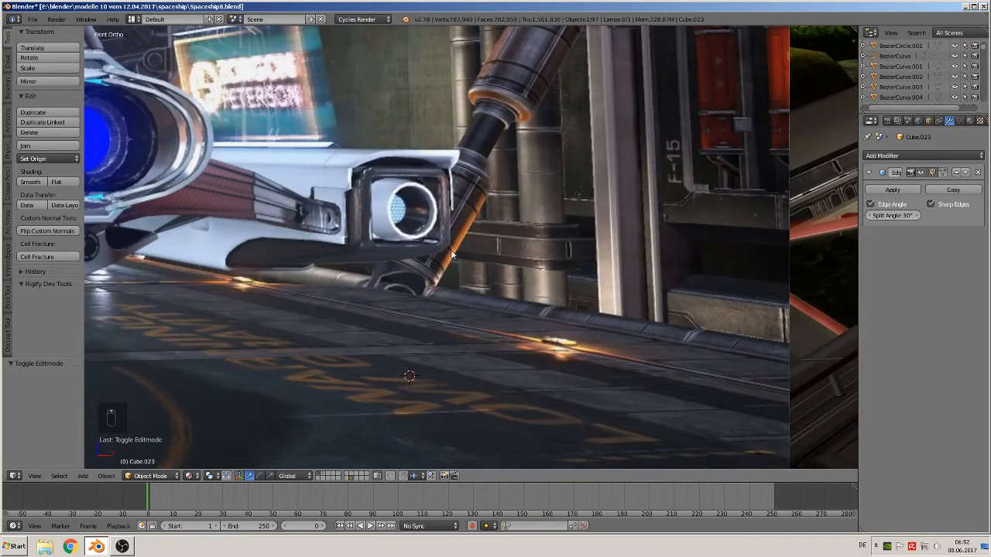
click(84, 476)
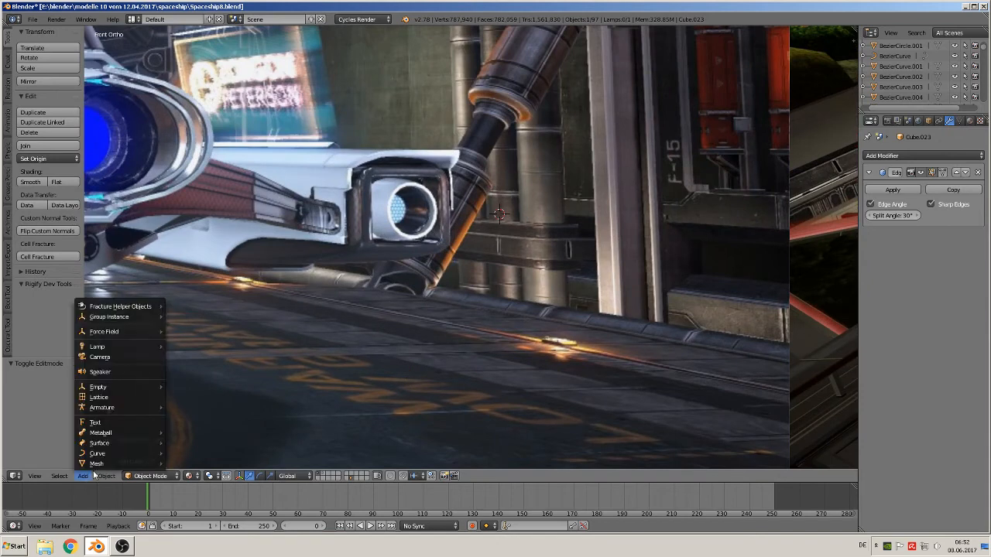
mouse_move(104, 464)
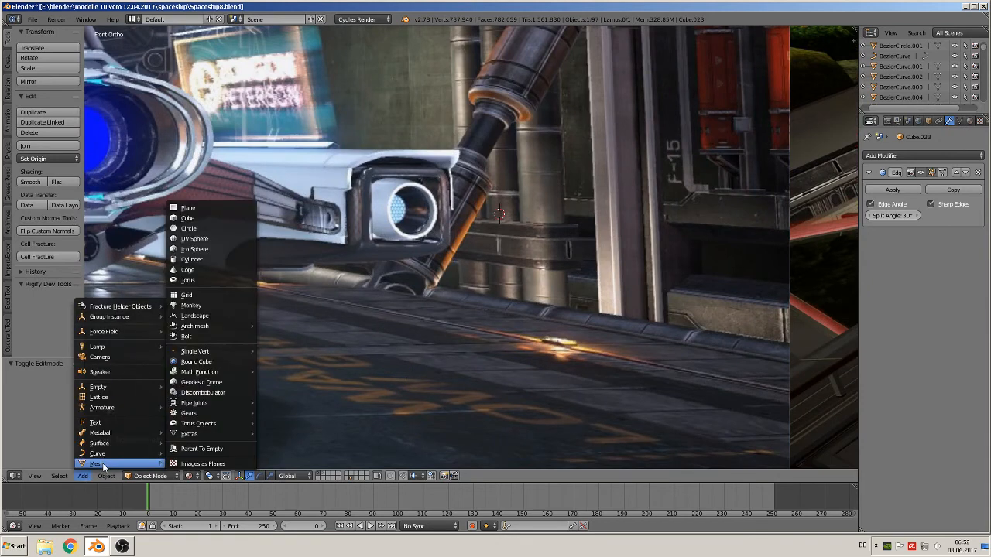
click(206, 229)
text(r)
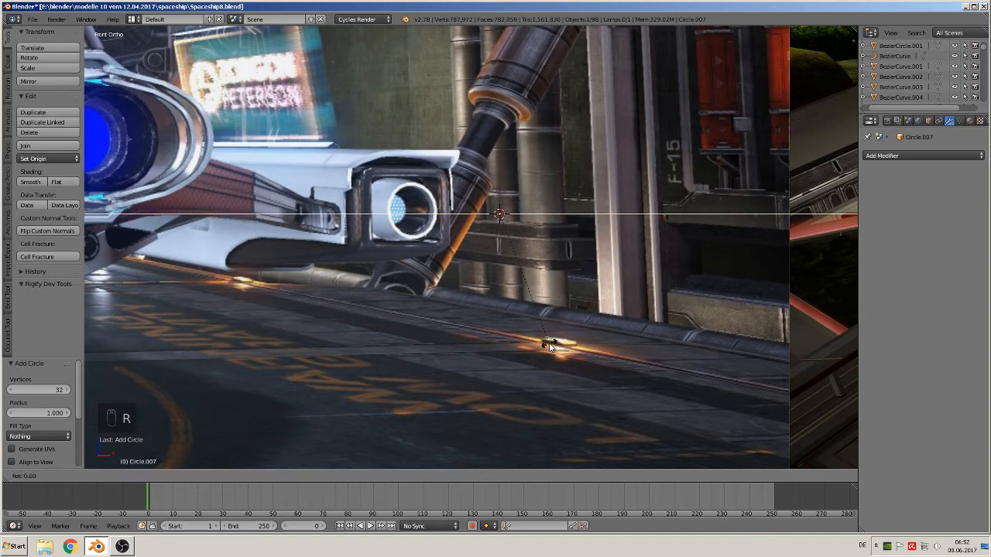
text(90)
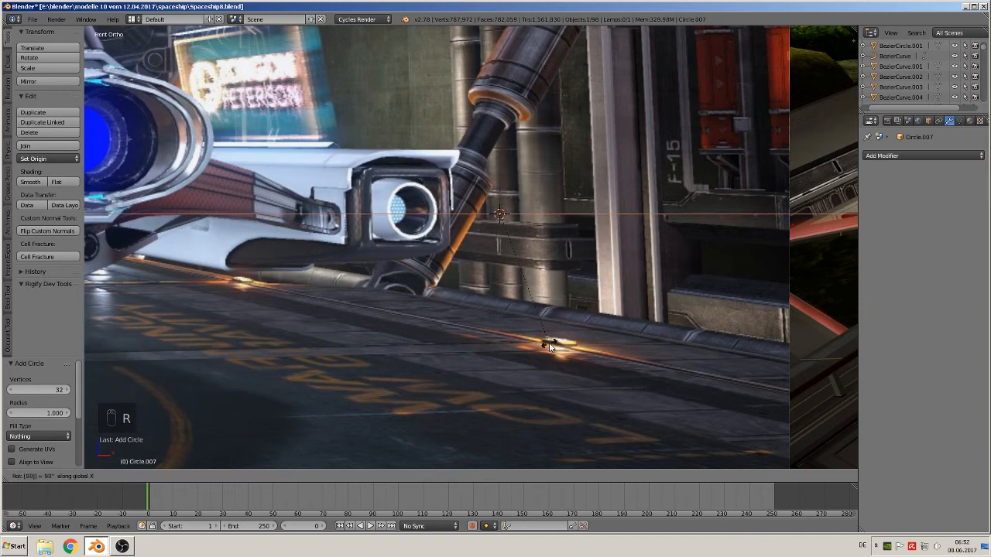
key(Return)
Scale the circle by -0.170 and again by 0.140 to roughly nozzle size, and bring it forward along Y off the image.
key(s)
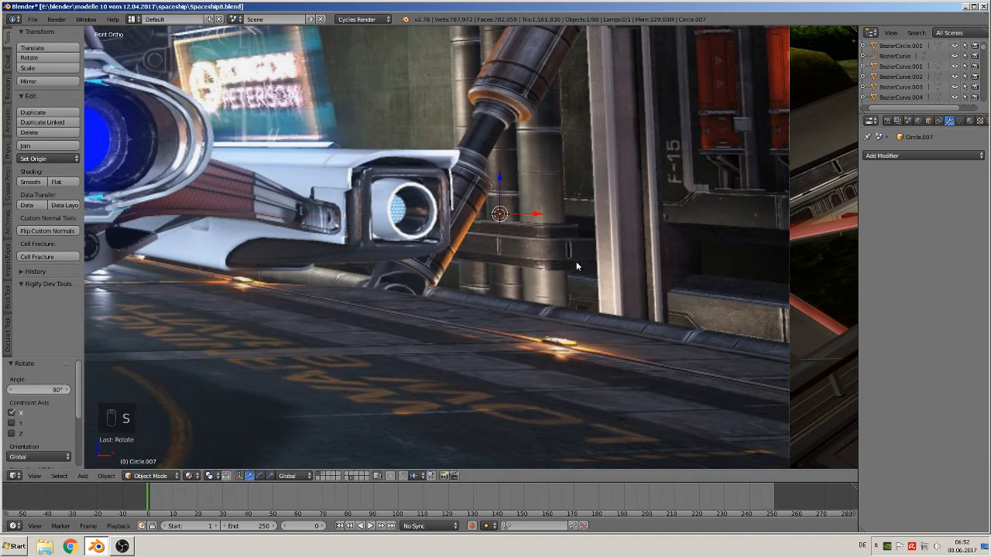
key(s)
click(726, 375)
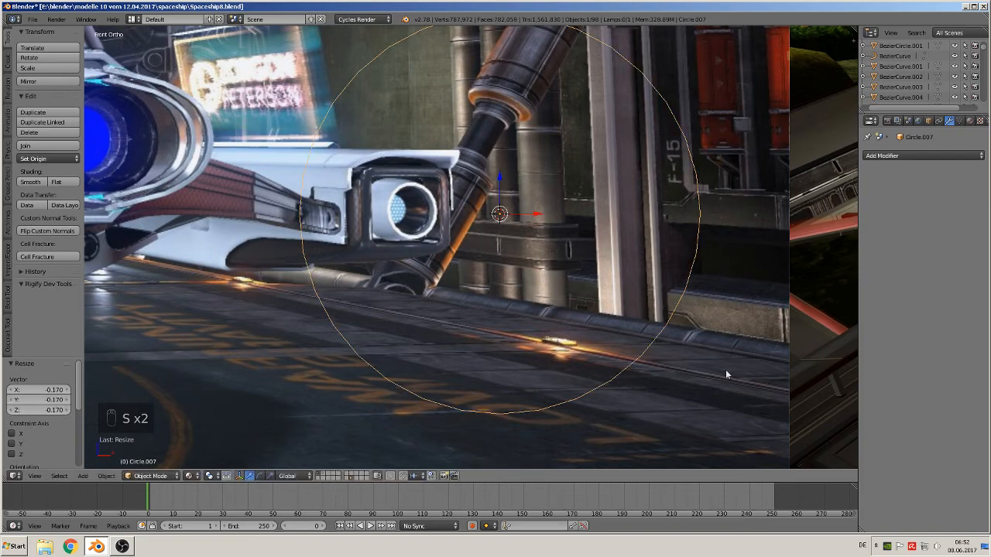
key(s)
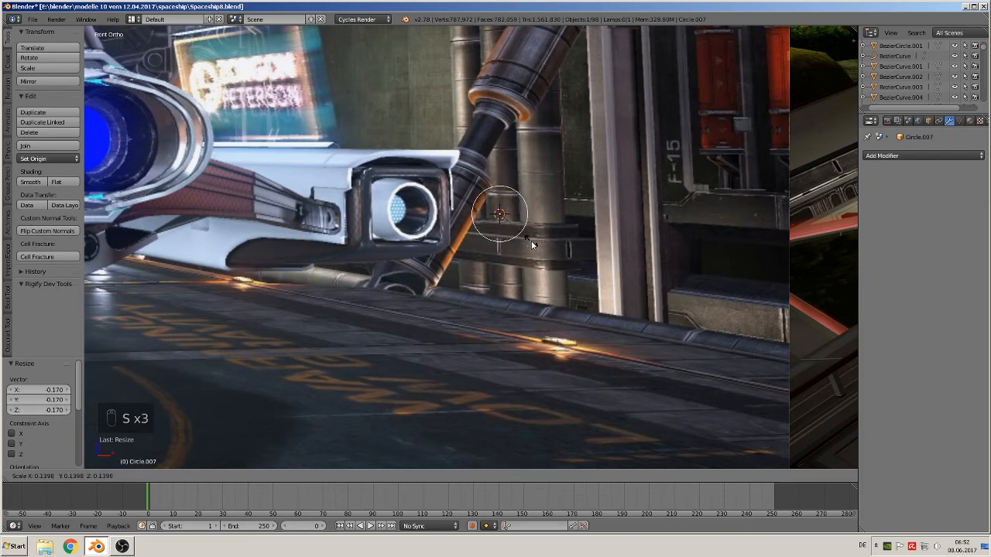
click(531, 240)
middle_drag(531, 240, 495, 279)
key(g)
key(y)
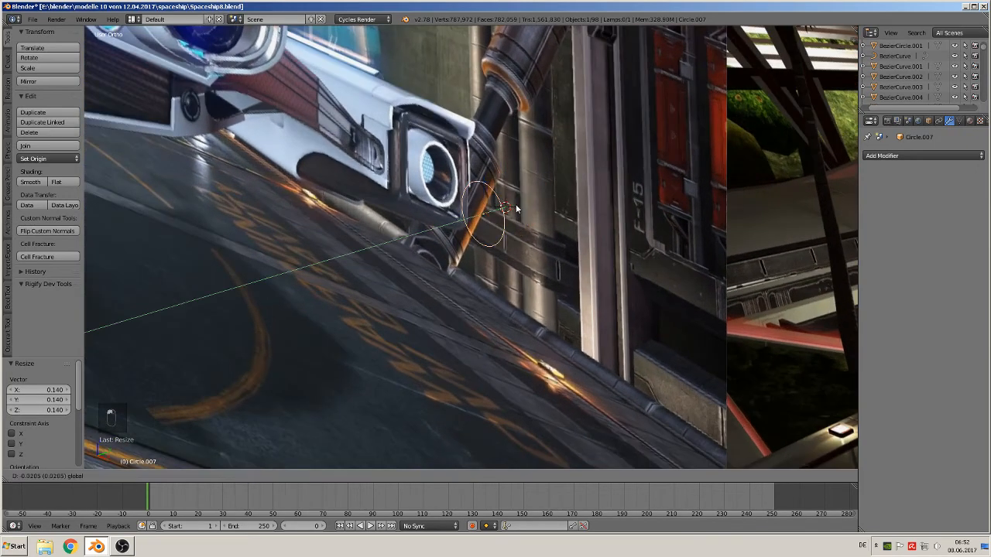
click(517, 209)
Extrude the circle's edge loop about -0.061 along Y into an open tube.
key(Tab)
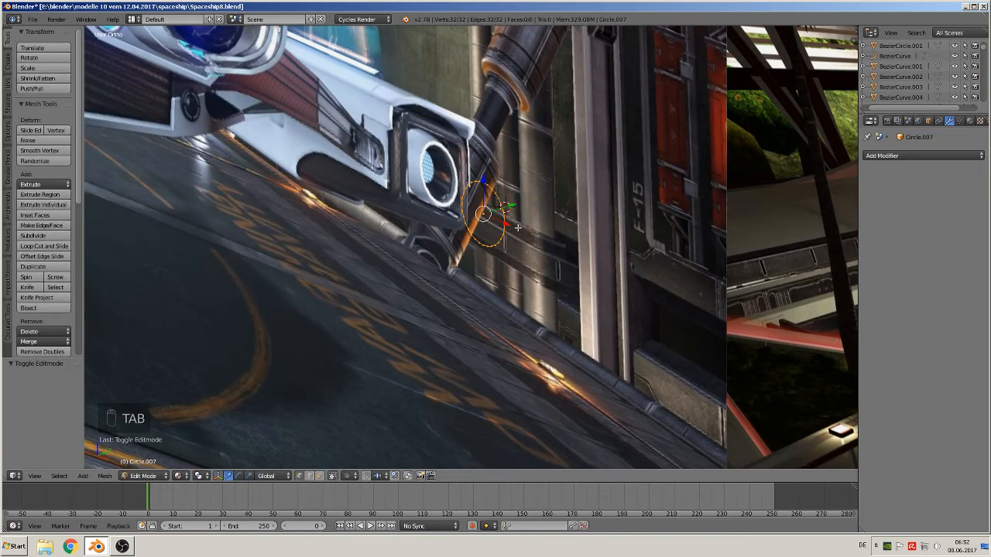
key(e)
drag(516, 205, 452, 228)
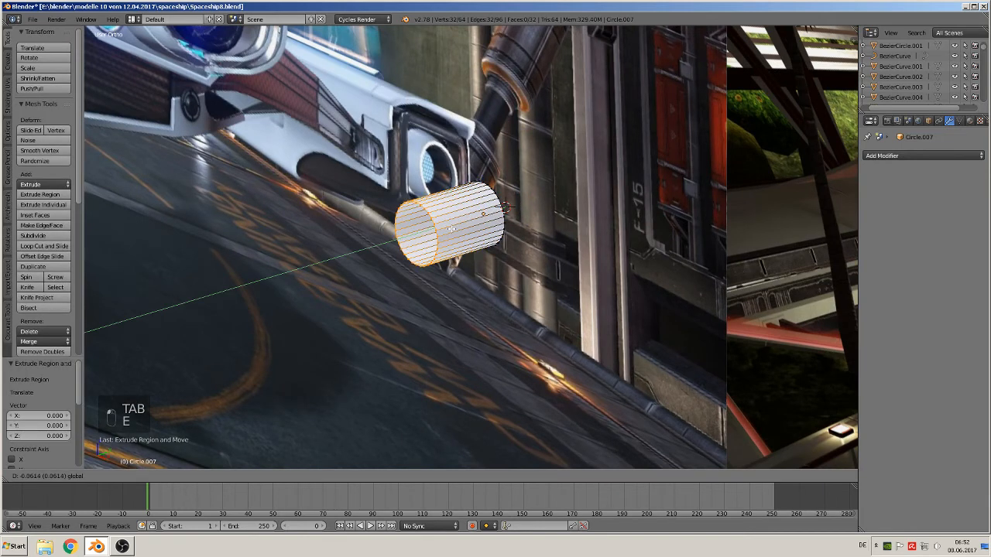
click(452, 229)
Taper the tube by scaling its front ring to 0.749, and shorten it by moving the ring 0.026 along Y.
key(s)
click(482, 251)
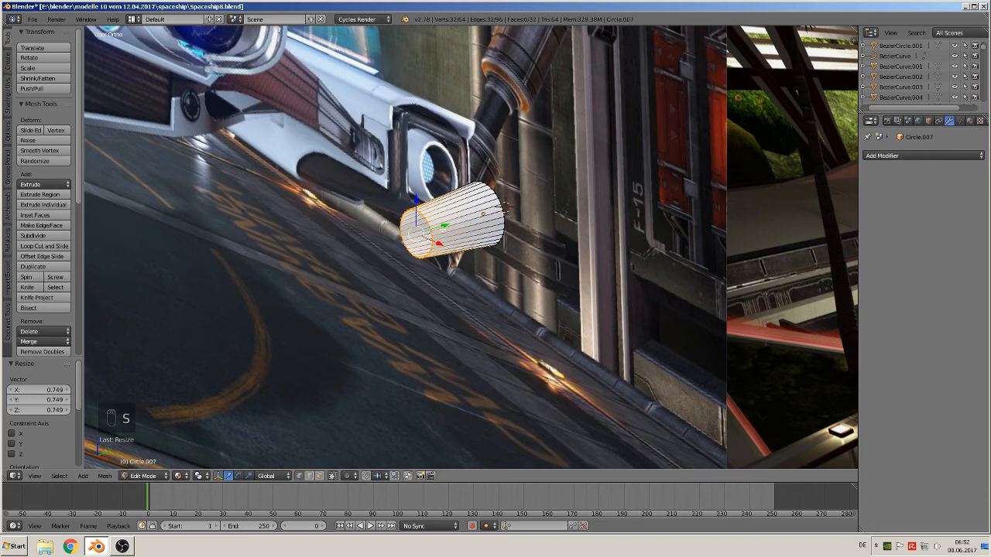
key(g)
key(y)
click(490, 236)
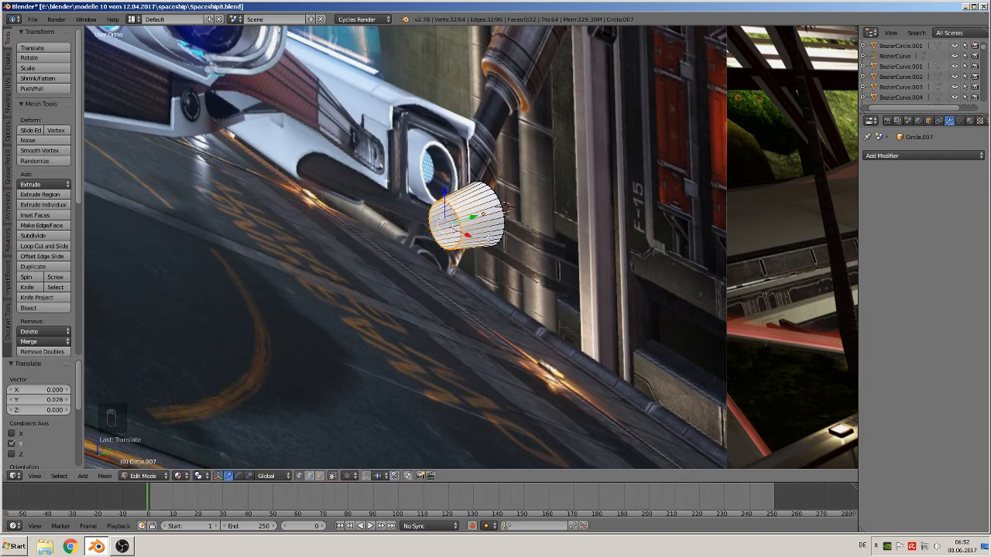
Extrude the tube's front edge ring inward, scaling it to 0.851 to form a flat rim.
scroll(489, 237, up, 5)
key(e)
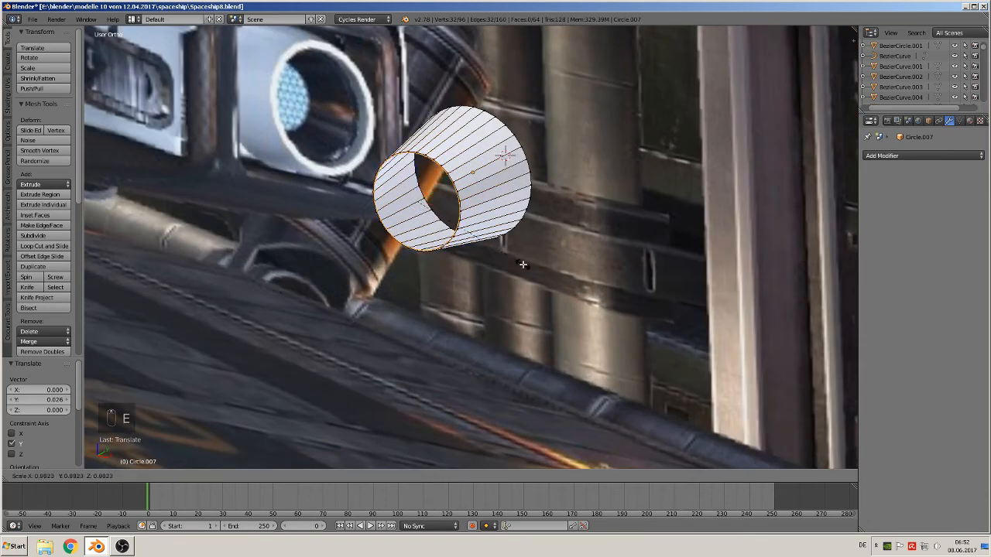
key(s)
click(508, 256)
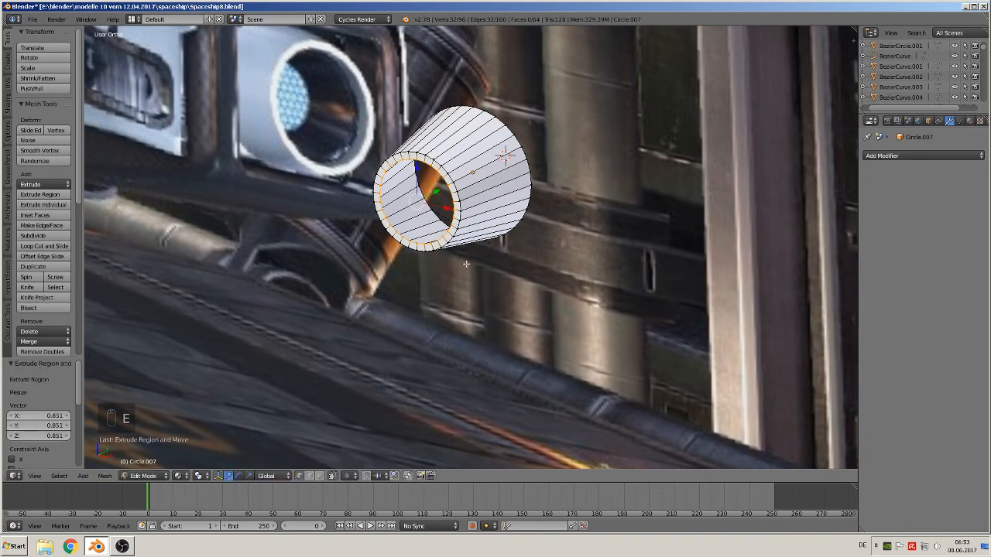
Extrude the rim's inner edge 0.021 along Y into the tube and narrow the new ring to about 0.76.
key(e)
right_click(471, 242)
drag(441, 190, 476, 173)
key(s)
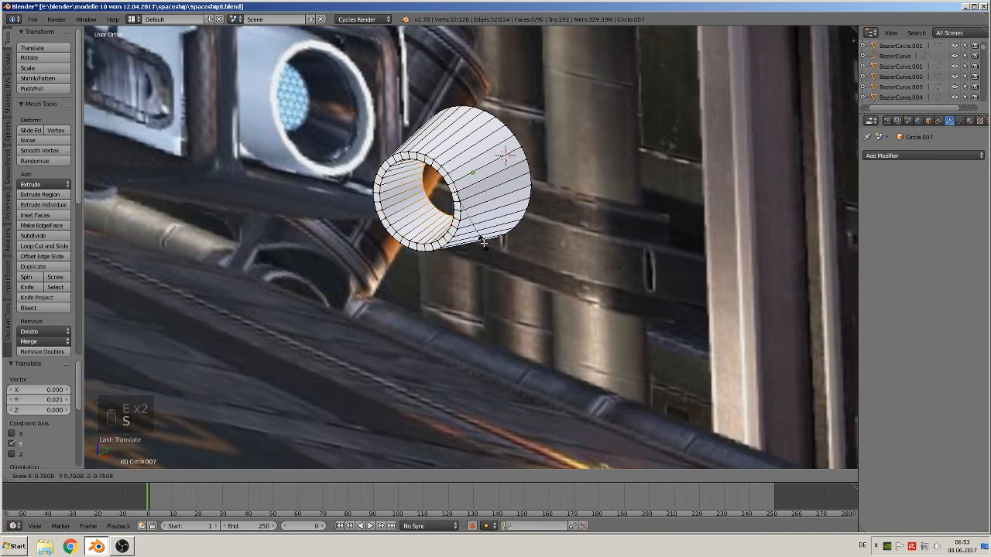
click(486, 246)
Close the inner end of the nozzle with a face and shade the whole nozzle smooth.
middle_drag(487, 246, 602, 277)
key(f)
key(Tab)
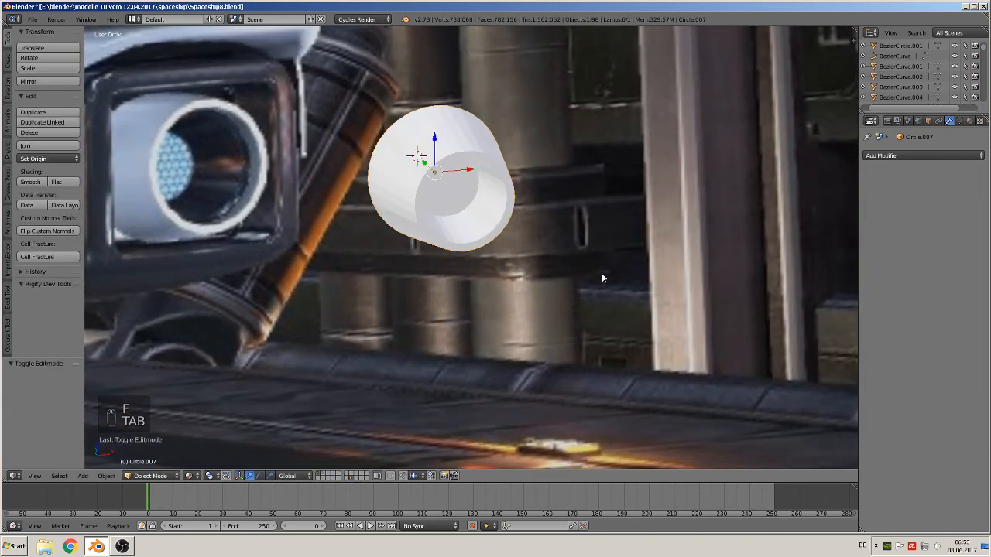
click(30, 182)
scroll(471, 206, up, 3)
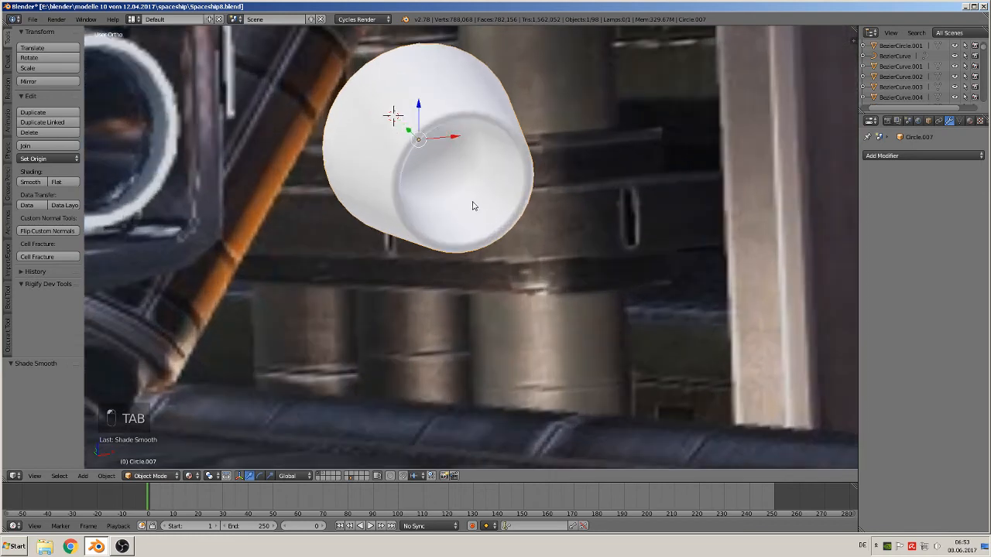
Select the loop of faces on the nozzle's front rim and shade it flat.
middle_drag(471, 206, 491, 276)
scroll(468, 277, up, 4)
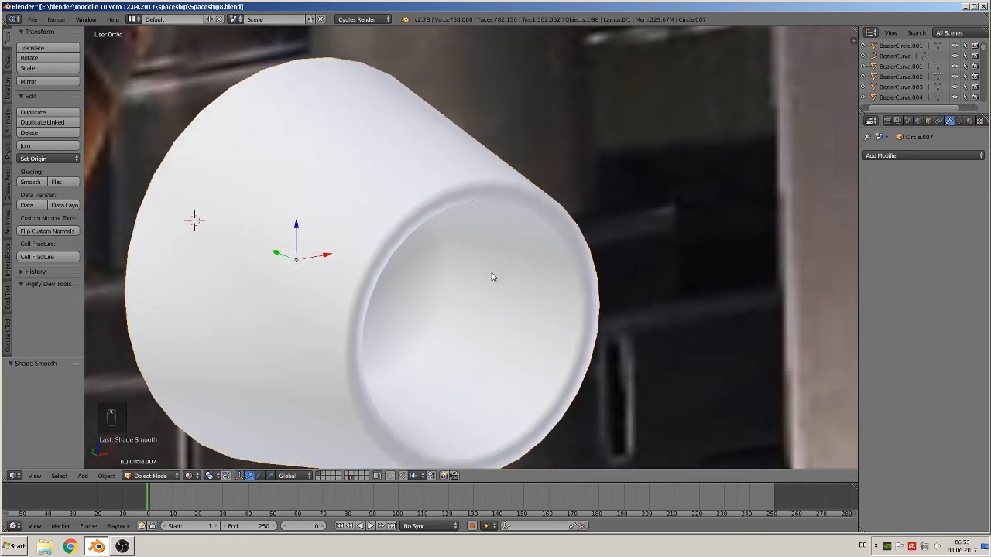
key(Tab)
click(320, 476)
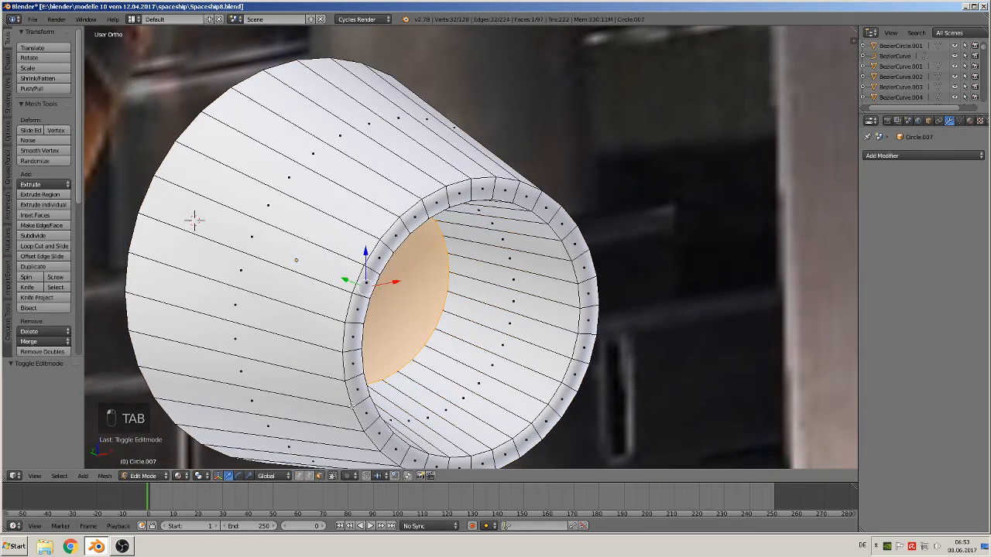
alt+right_click(376, 268)
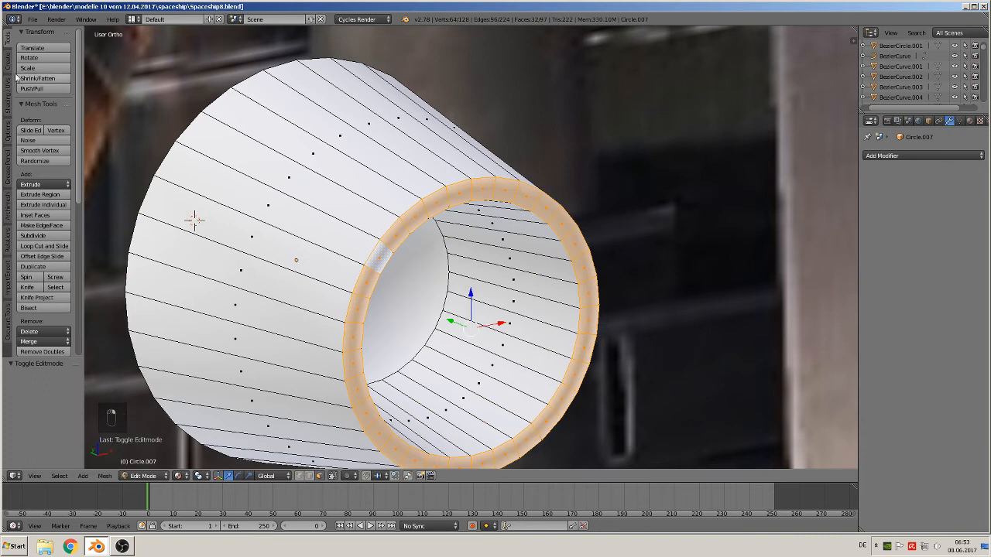
click(9, 91)
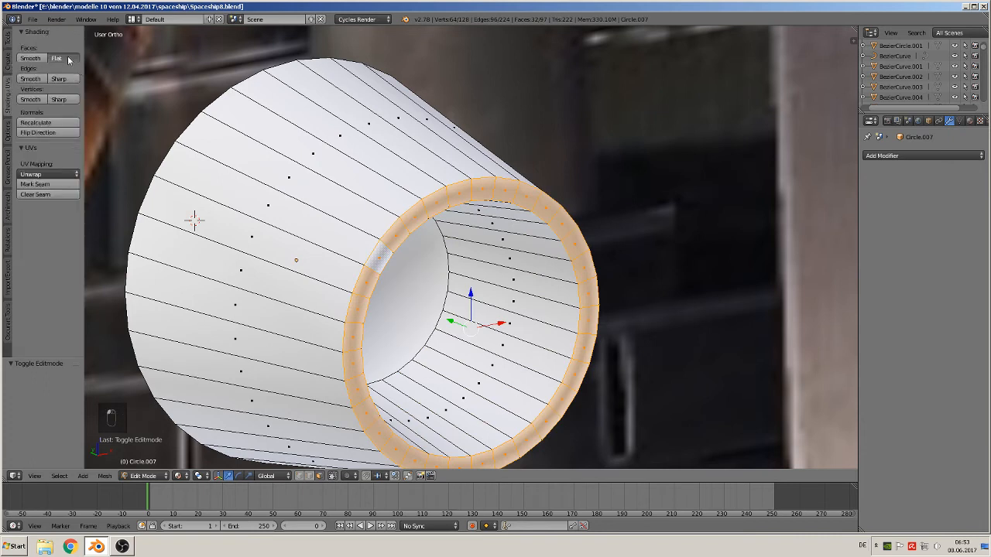
click(56, 58)
key(Tab)
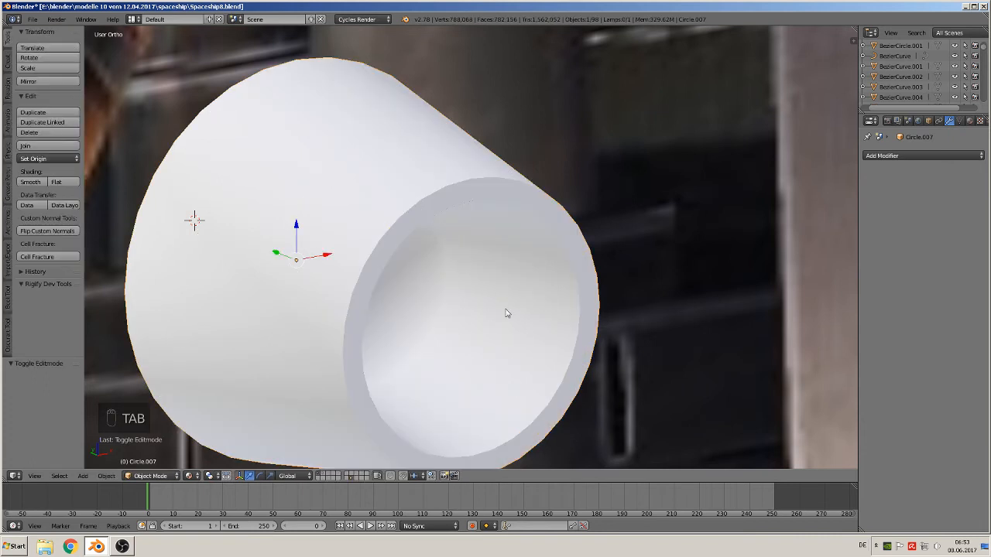
Shade the round end face inside the nozzle flat.
middle_drag(506, 313, 464, 352)
key(Tab)
right_click(431, 285)
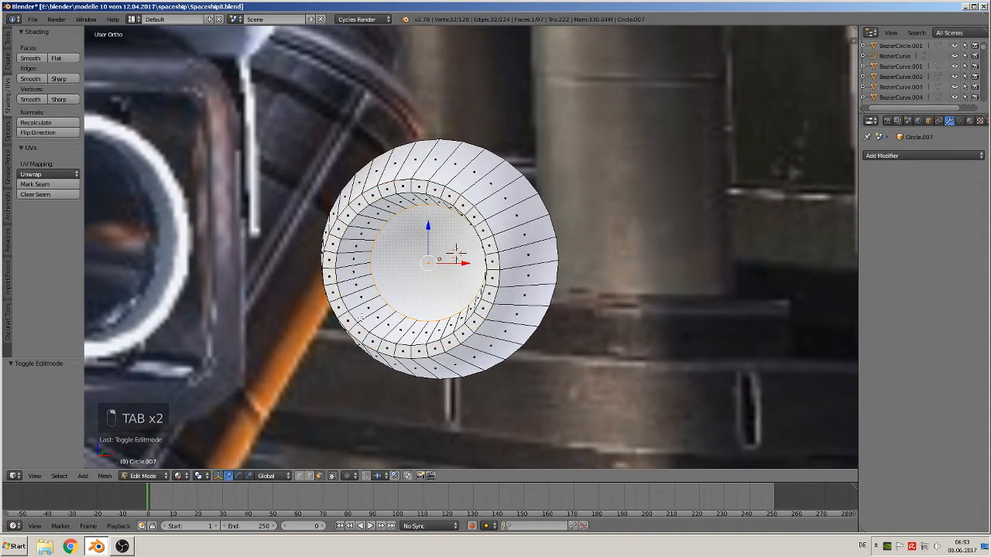
click(56, 58)
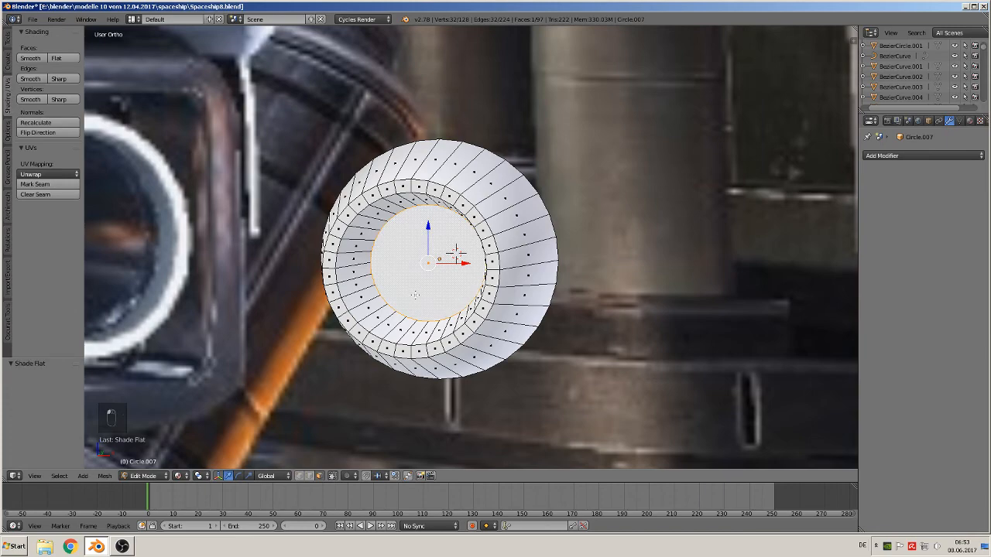
key(Tab)
mouse_move(441, 326)
middle_down()
mouse_move(490, 336)
mouse_move(435, 350)
mouse_move(435, 337)
mouse_move(419, 338)
mouse_move(439, 323)
middle_up()
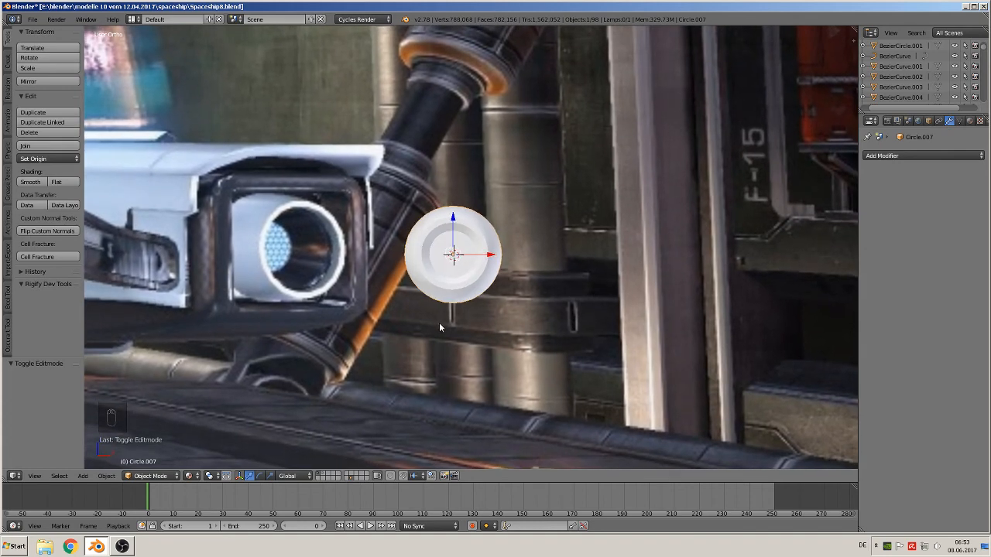
Select the nozzle's rear outer edge ring and scale it to 0.865.
key(Tab)
key(a)
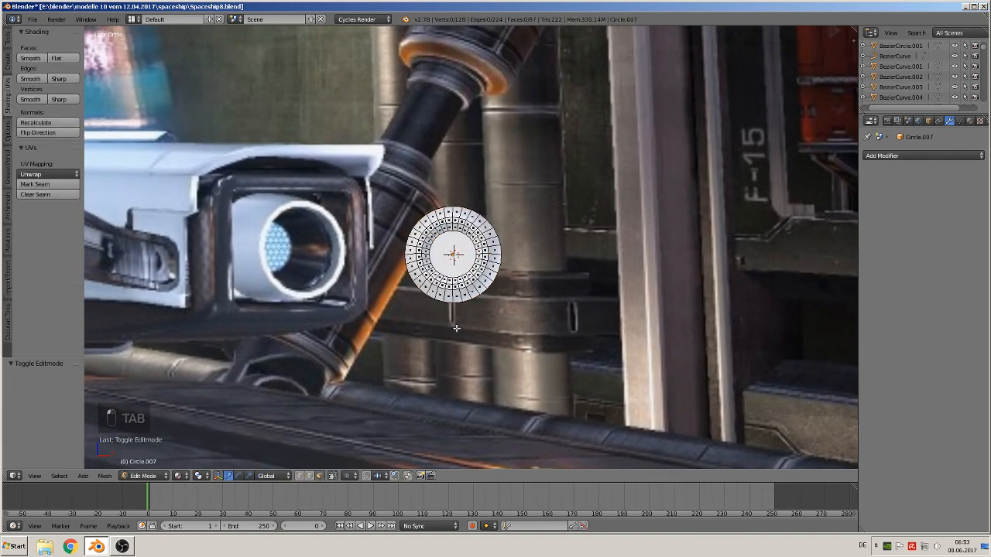
middle_drag(523, 231, 503, 265)
scroll(508, 306, up, 2)
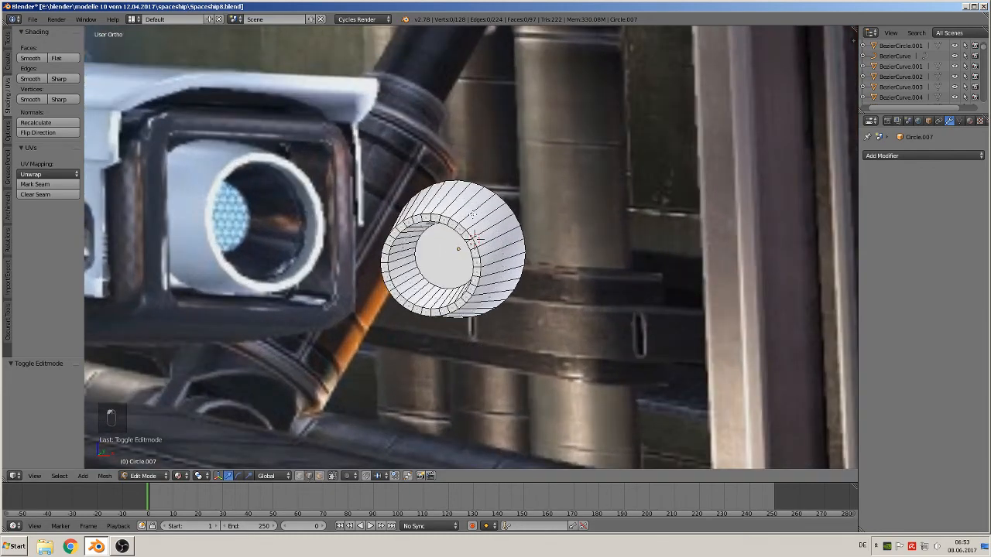
alt+right_click(507, 195)
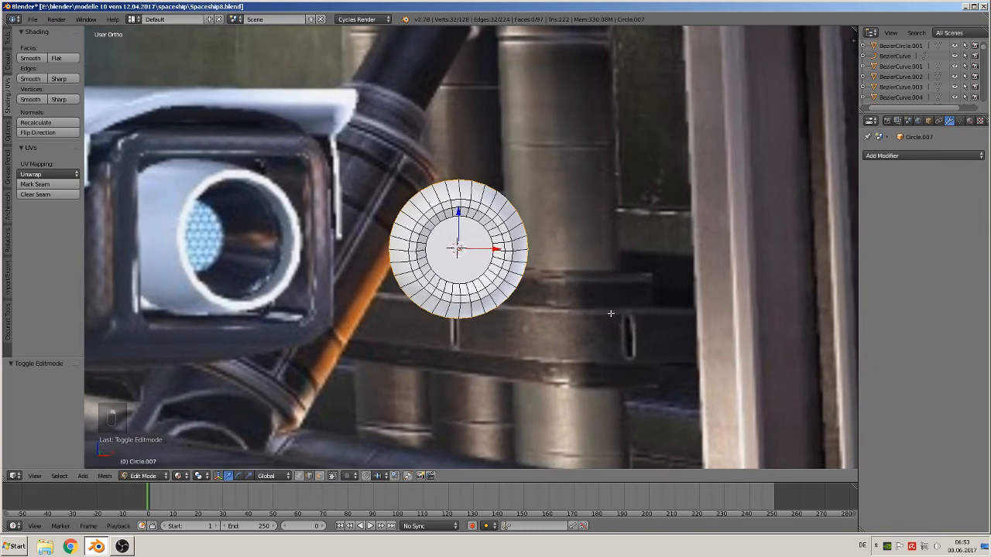
key(s)
click(585, 312)
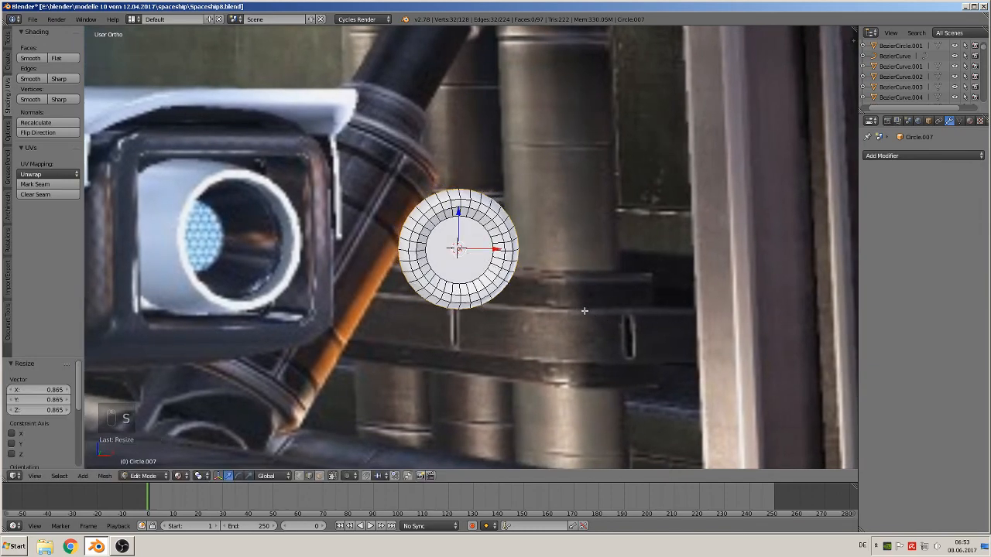
middle_drag(585, 312, 618, 339)
key(Tab)
Move the nozzle about -4.071 along X and -1.750 along Z beside the hull model, and set its origin to its geometry.
scroll(525, 333, down, 2)
scroll(525, 333, down, 3)
scroll(604, 341, down, 3)
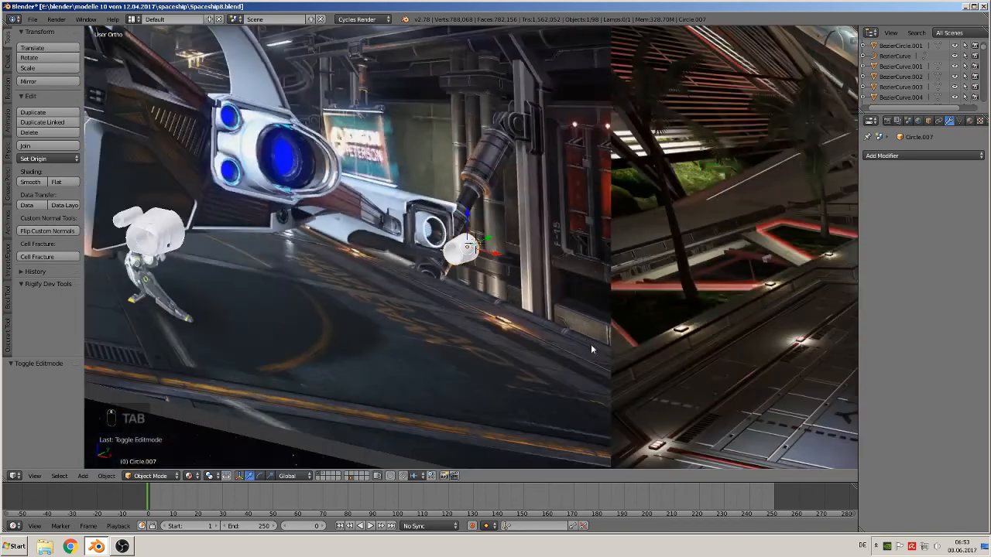
key(KP_1)
scroll(564, 319, down, 5)
shift+middle_drag(542, 329, 106, 142)
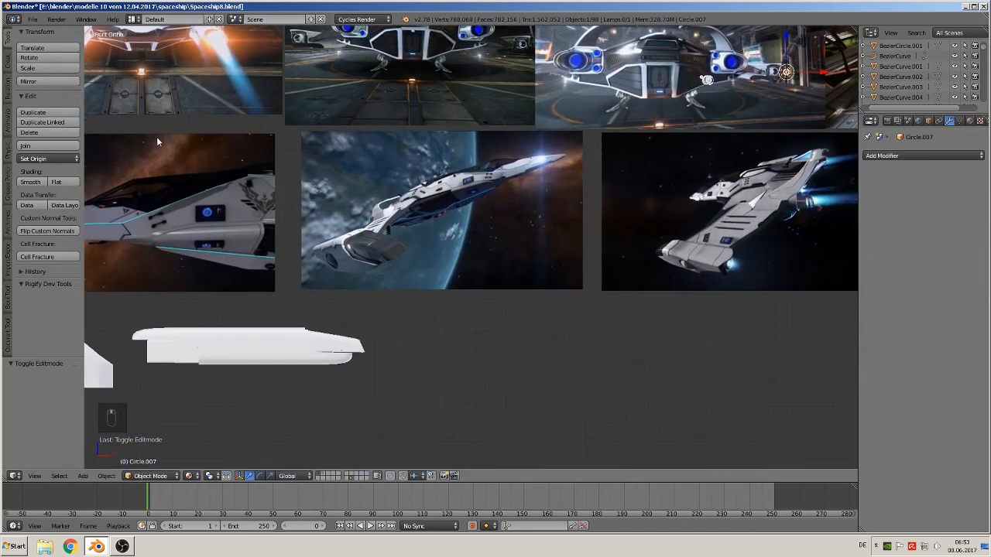
key(g)
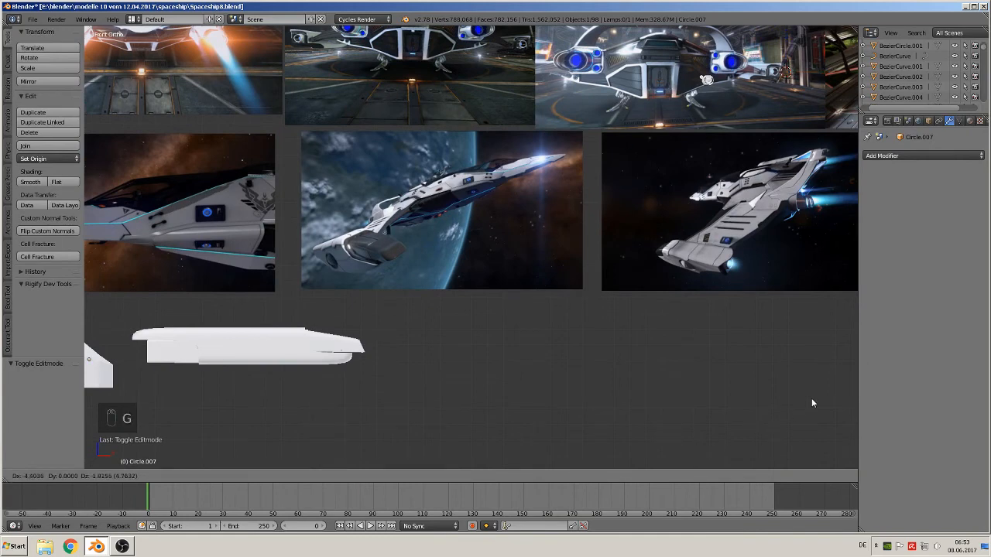
click(89, 391)
click(39, 158)
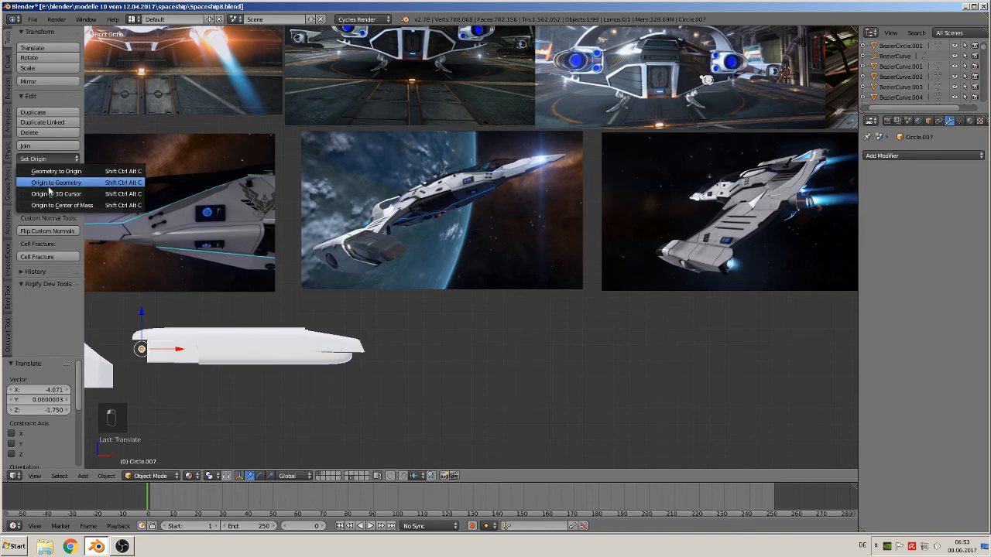
click(50, 185)
Rotate the nozzle 90° and a further 180° about Z, and scale it up by 2.605.
shift+middle_drag(235, 351, 558, 269)
scroll(553, 286, up, 6)
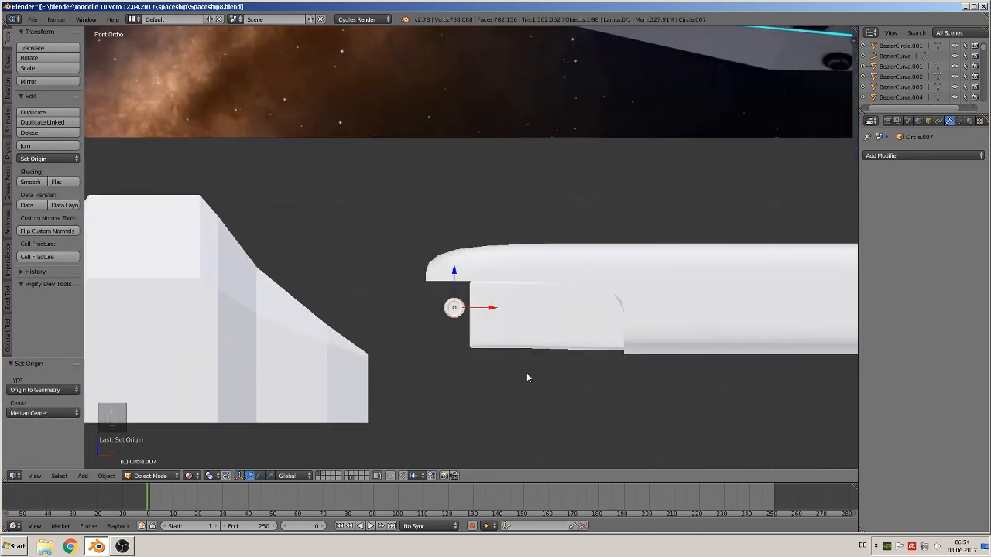
text(rz90)
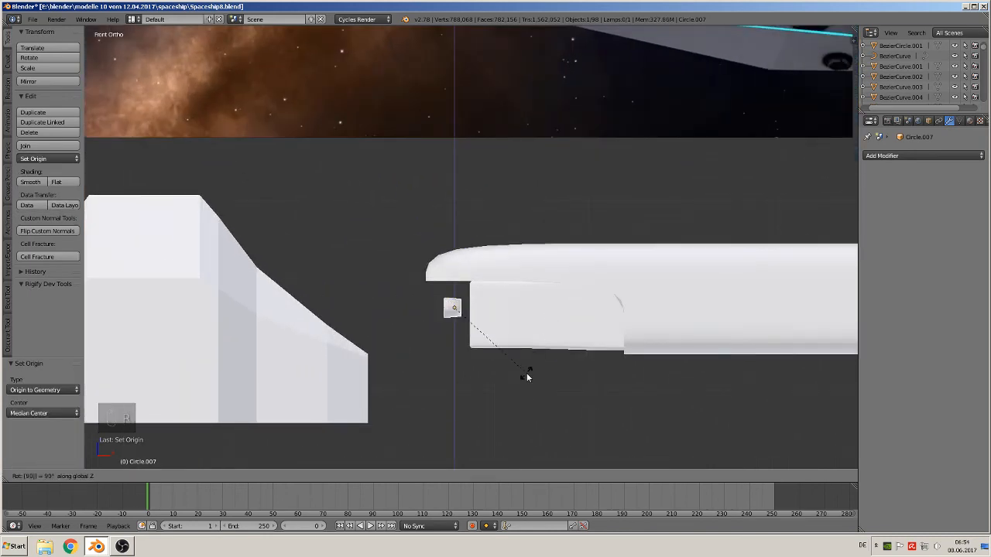
key(Return)
text(rz1)
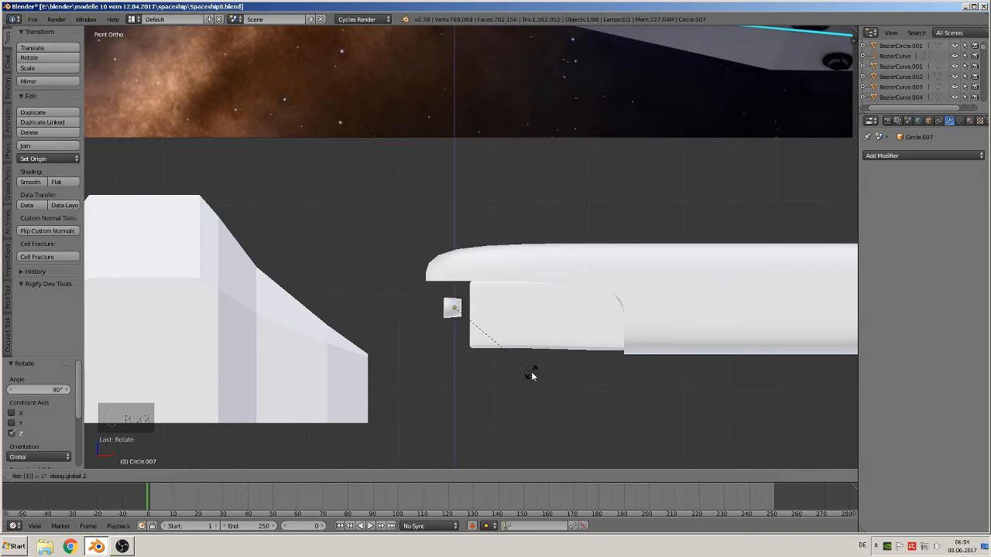
text(80)
key(Return)
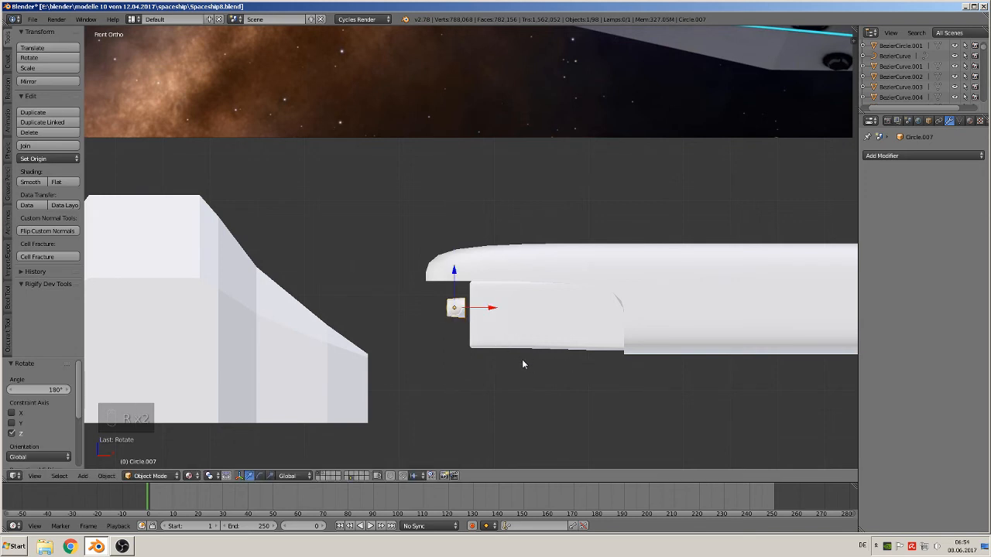
key(s)
click(657, 409)
Move the nozzle along Y to the hull's square thruster housing and centre it there, lowering it 0.012 and shifting it 0.006 along Y.
middle_drag(657, 408, 649, 378)
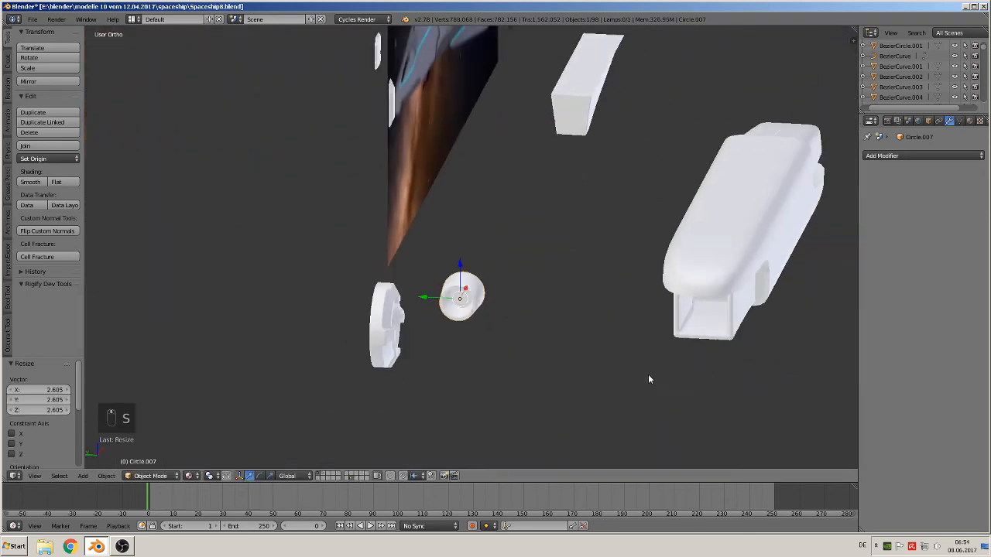
drag(425, 297, 668, 342)
middle_drag(667, 341, 534, 269)
scroll(541, 271, up, 6)
drag(606, 170, 607, 190)
middle_drag(607, 190, 625, 266)
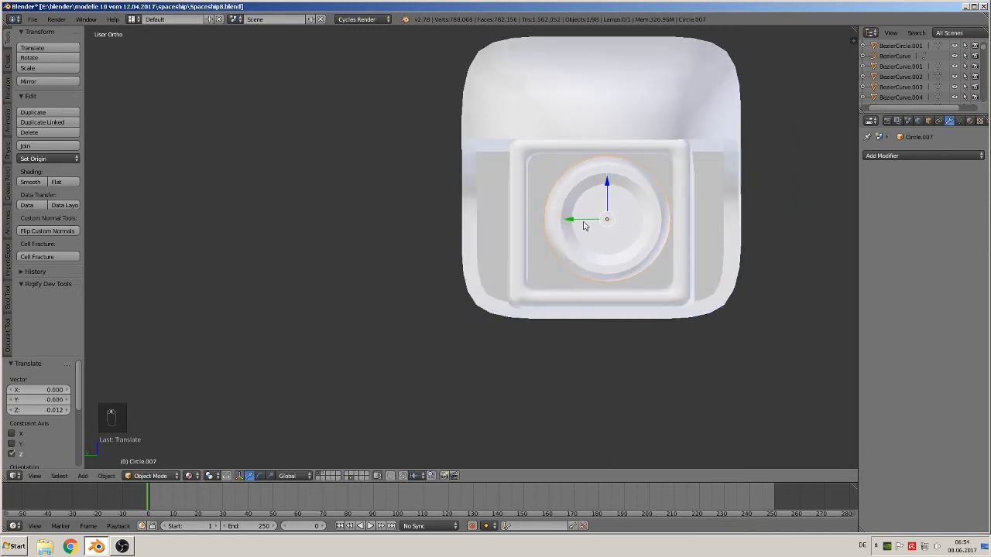
drag(584, 225, 572, 220)
Enlarge the nozzle to fill the square housing opening and adjust its height to stay centred.
key(s)
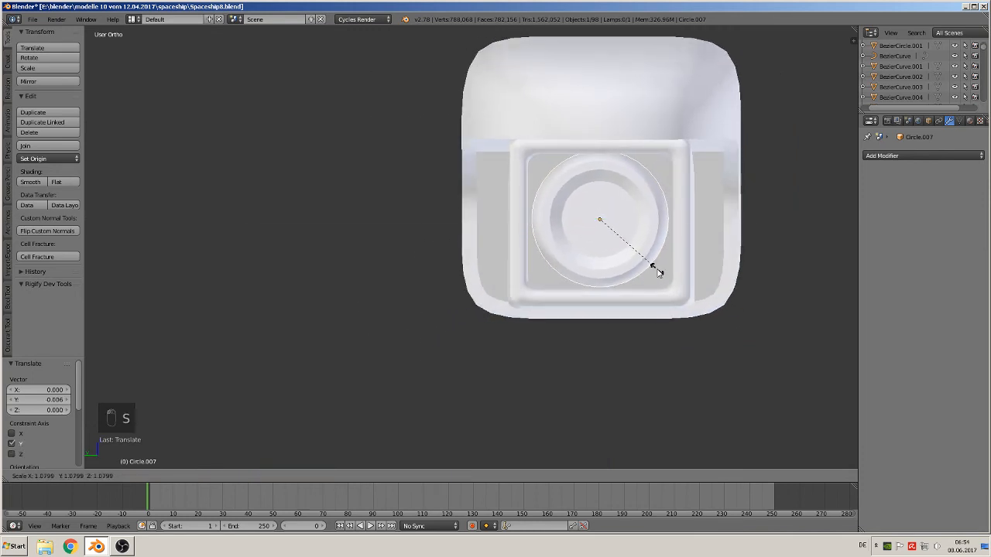
click(655, 269)
drag(600, 183, 615, 199)
key(s)
click(662, 258)
Slide the nozzle into position in the housing opening so that its front end protrudes slightly.
middle_drag(662, 258, 665, 237)
drag(583, 226, 542, 225)
middle_drag(533, 256, 547, 240)
mouse_move(540, 221)
mouse_down()
mouse_move(524, 224)
mouse_move(538, 226)
mouse_up()
Move the nozzle's rear outer edge ring along X inside the housing.
middle_drag(539, 226, 475, 231)
key(Tab)
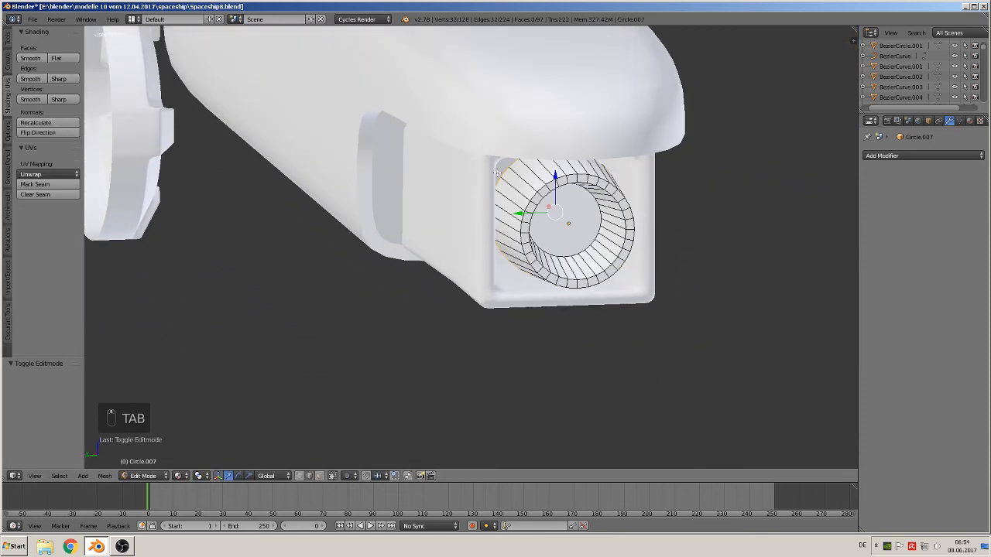
middle_drag(555, 216, 532, 196)
key(g)
key(x)
click(616, 200)
key(Tab)
Select both parts of the cover at the hull's opposite end and move them -0.001 along Z.
middle_drag(503, 262, 577, 306)
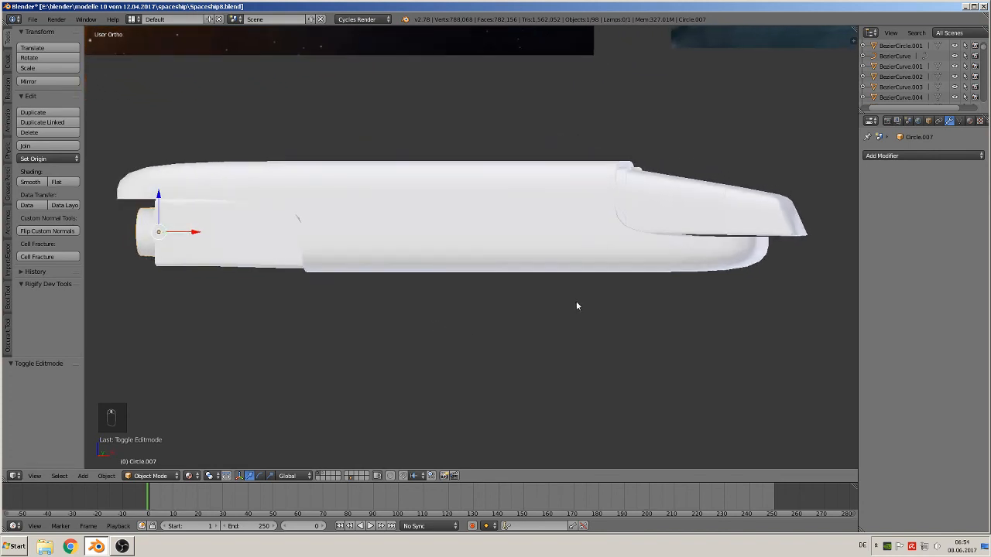
right_click(675, 217)
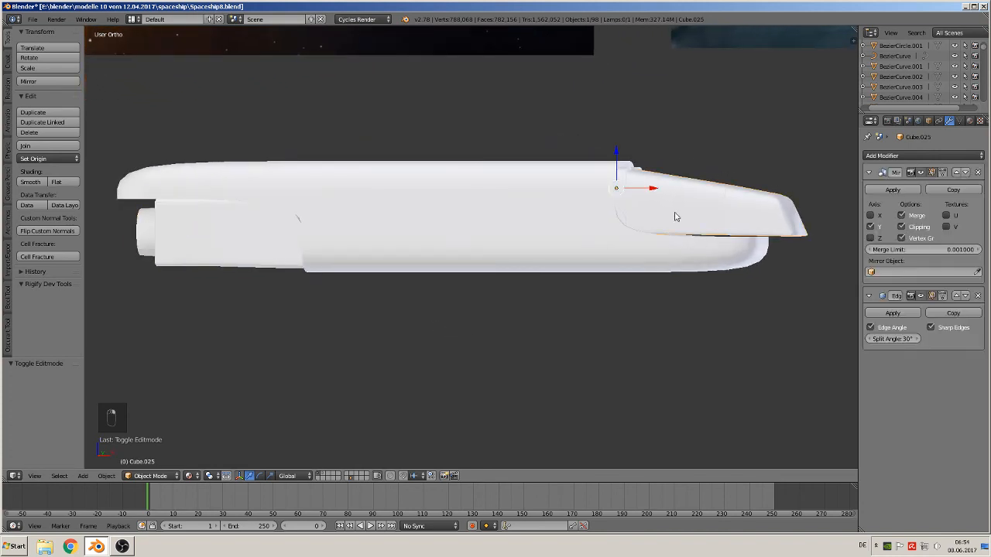
right_click(622, 183)
drag(626, 162, 626, 164)
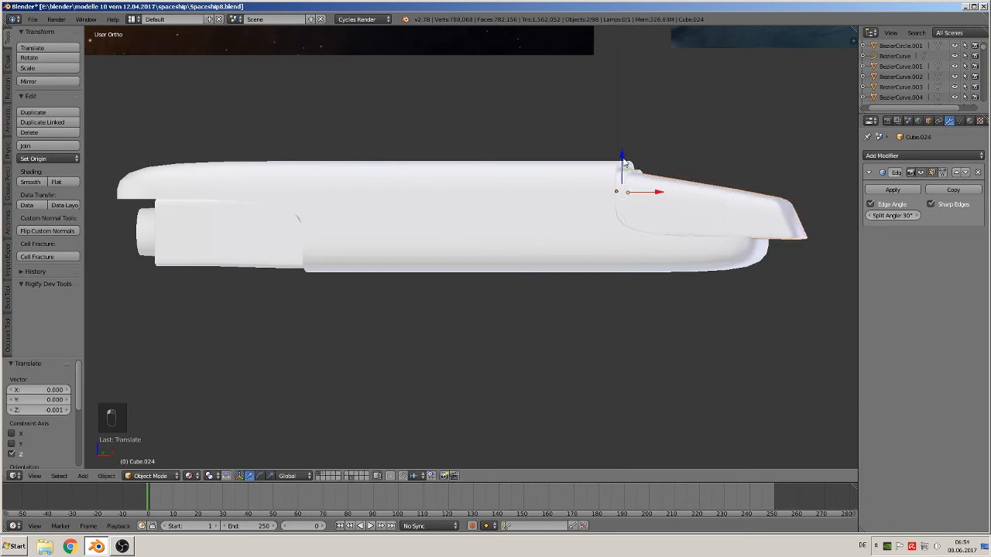
middle_drag(626, 164, 578, 246)
key(Tab)
key(Tab)
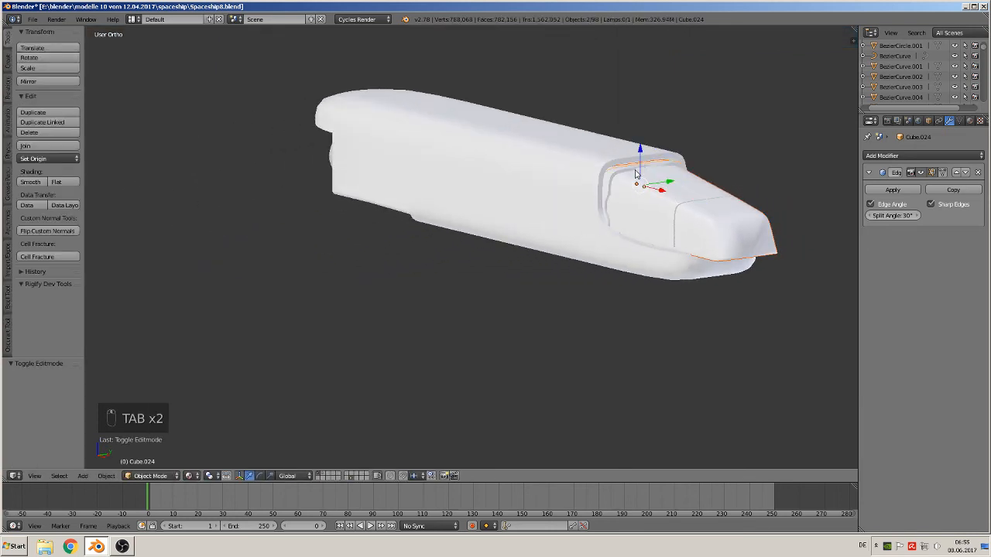
Select only the mirrored cover part, undo a first shift along Z and reposition it slightly against the hull.
scroll(652, 192, up, 2)
right_click(680, 148)
drag(704, 123, 710, 124)
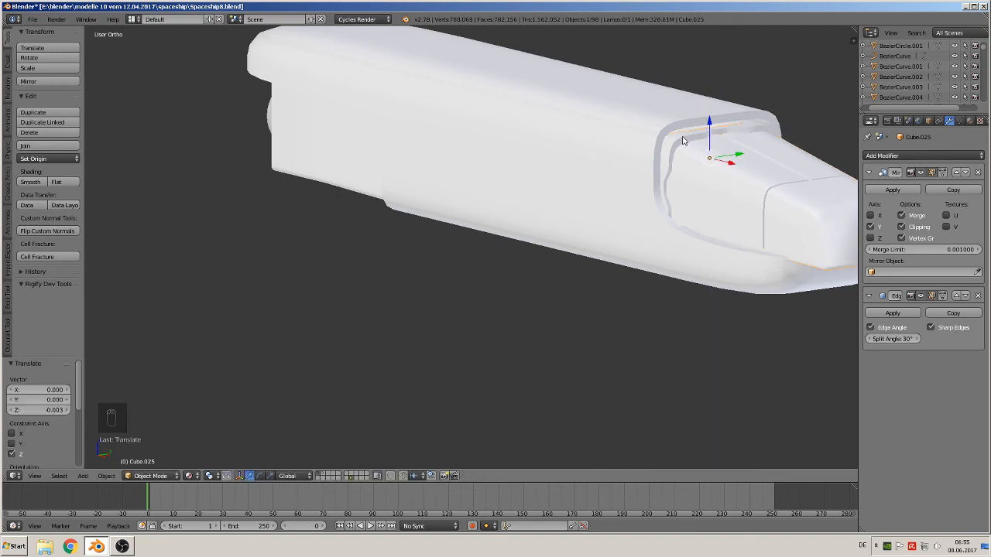
key(ctrl+z)
drag(723, 121, 719, 121)
mouse_move(705, 158)
middle_down()
mouse_move(686, 176)
mouse_move(649, 171)
mouse_move(703, 177)
middle_up()
Deselect all objects to leave the assembled hull part unselected.
key(Tab)
scroll(699, 182, down, 3)
key(Tab)
key(a)
key(a)
key(a)
middle_drag(655, 263, 504, 314)
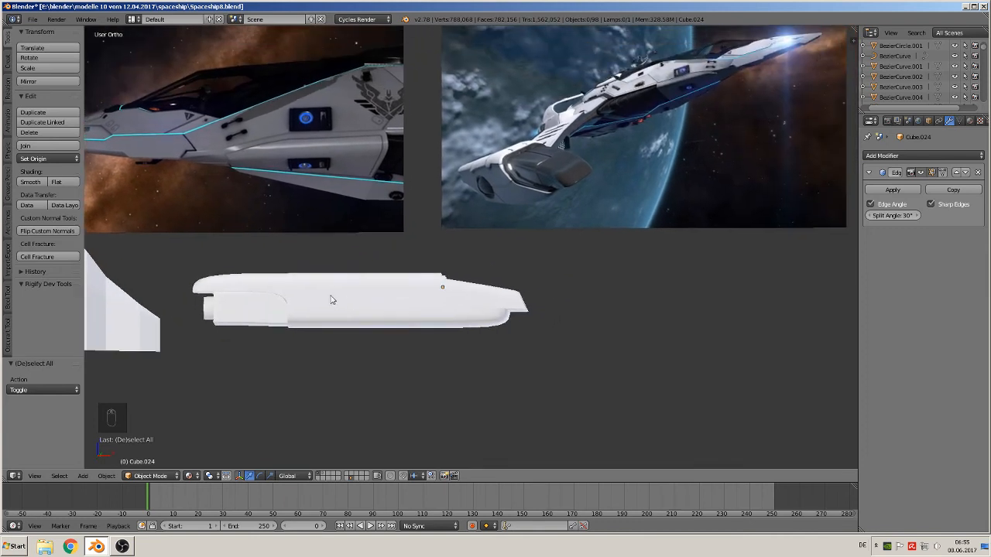
Add a UV sphere at the middle of the hull part and scale it to about 0.064.
click(82, 476)
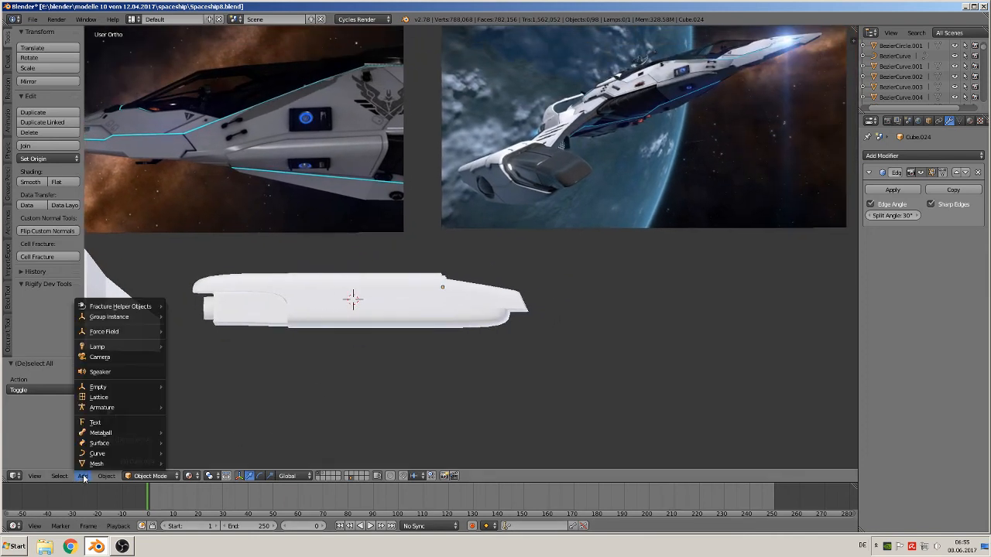
mouse_move(88, 463)
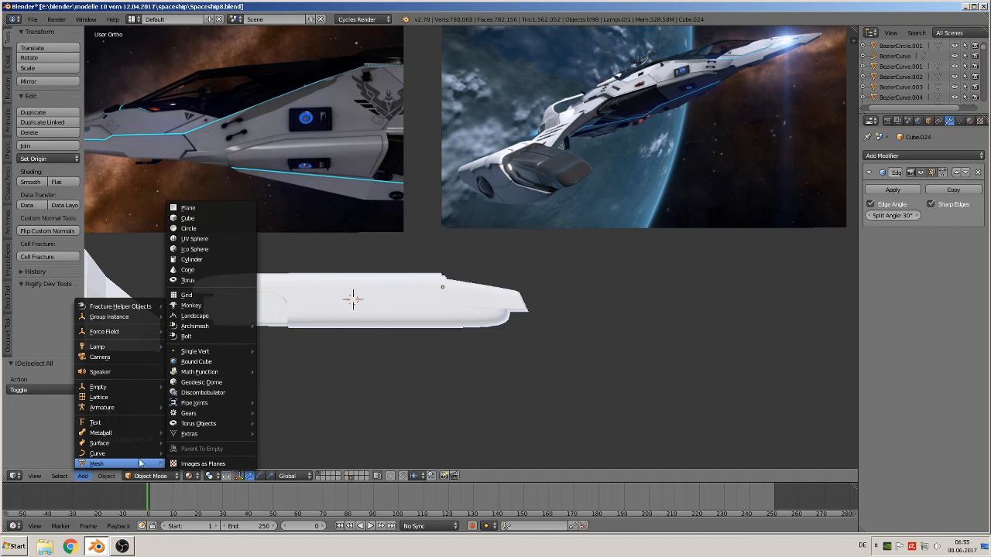
click(233, 240)
key(s)
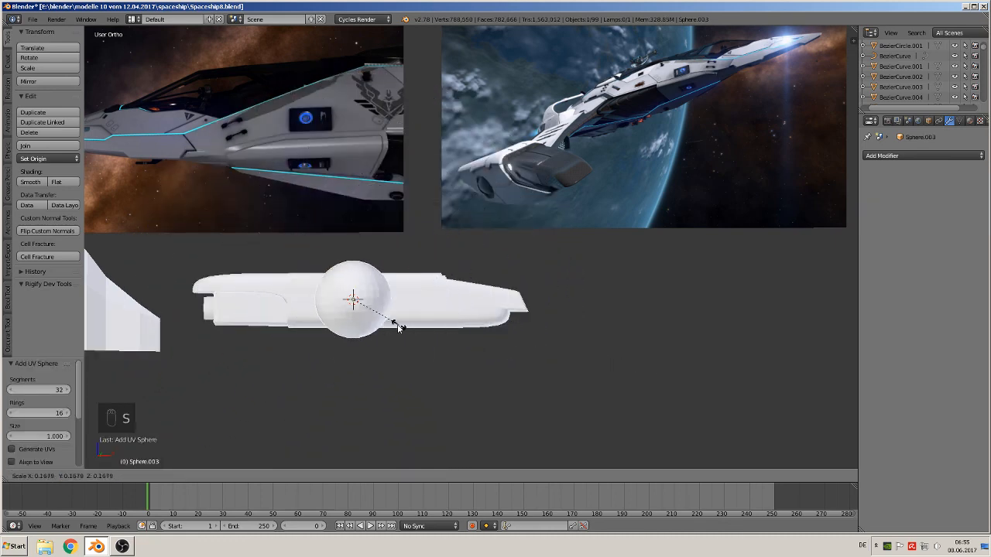
click(370, 322)
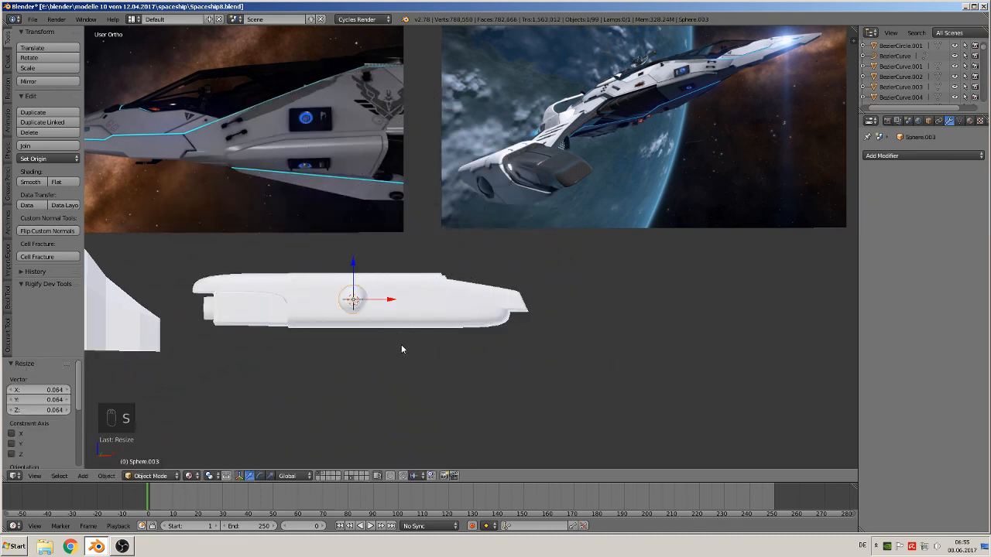
Stretch the sphere by about 1.73 along X and scale the resulting ellipsoid uniformly to about 0.765.
key(s)
key(x)
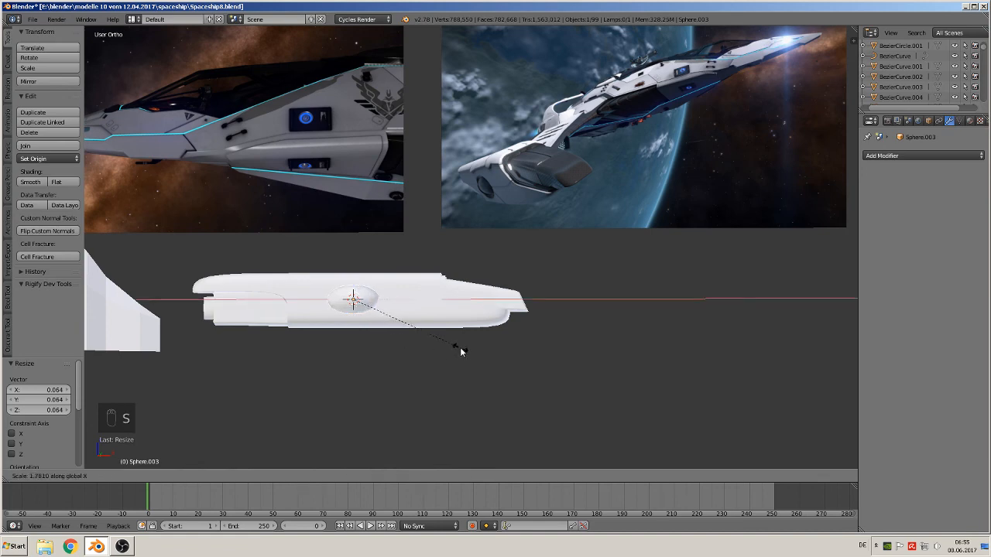
click(458, 353)
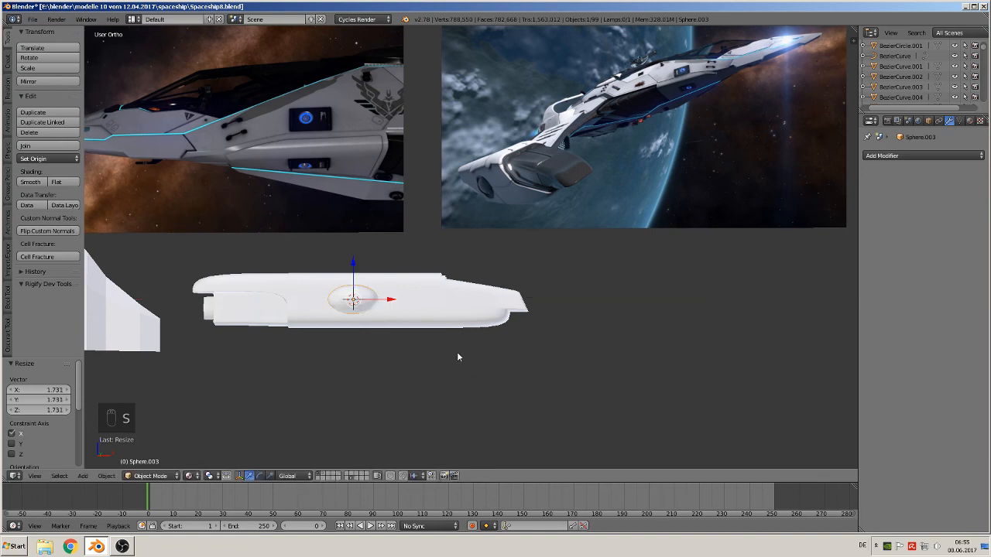
key(s)
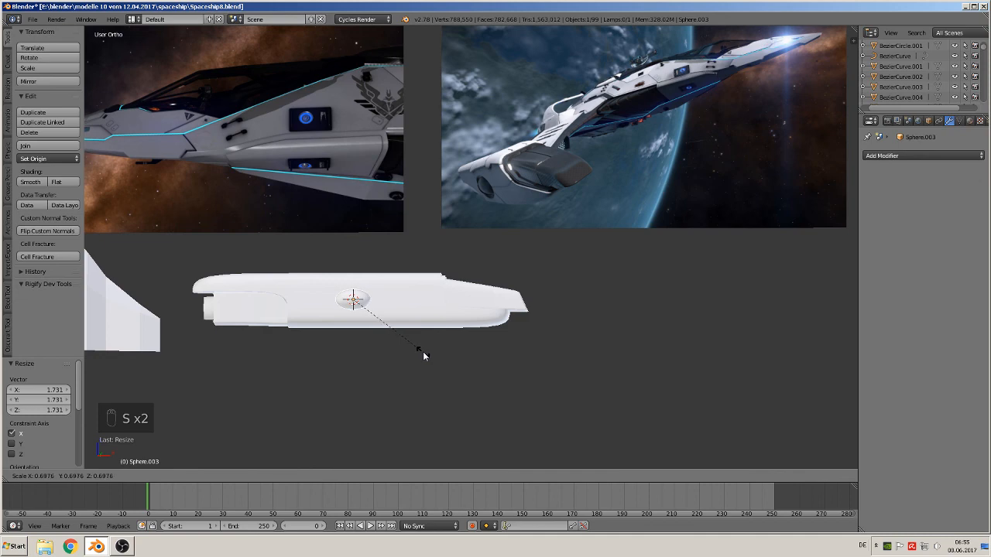
click(433, 352)
Move the ellipsoid about -0.385 along Y, out of the hull's side.
middle_drag(434, 351, 342, 392)
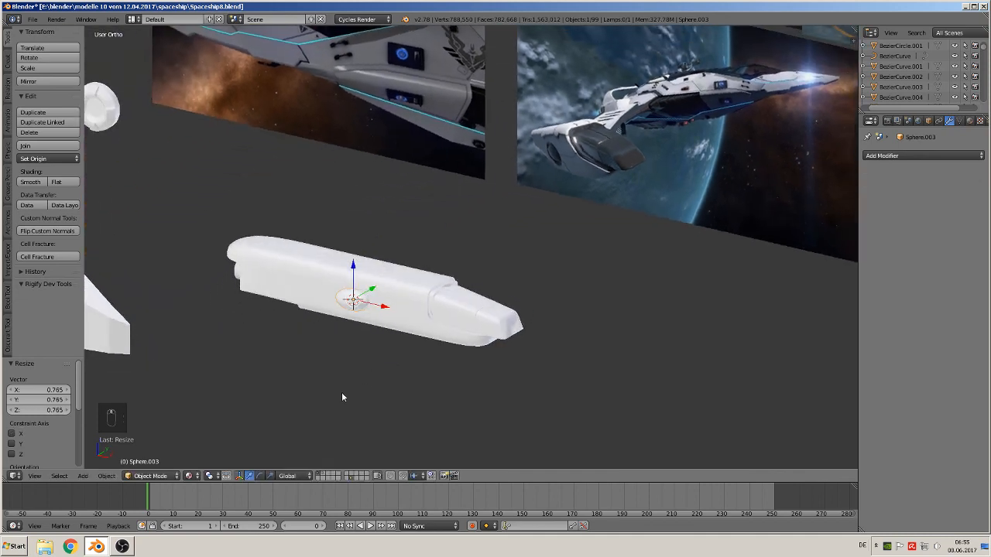
scroll(340, 375, up, 4)
shift+middle_drag(271, 379, 498, 233)
scroll(466, 154, up, 3)
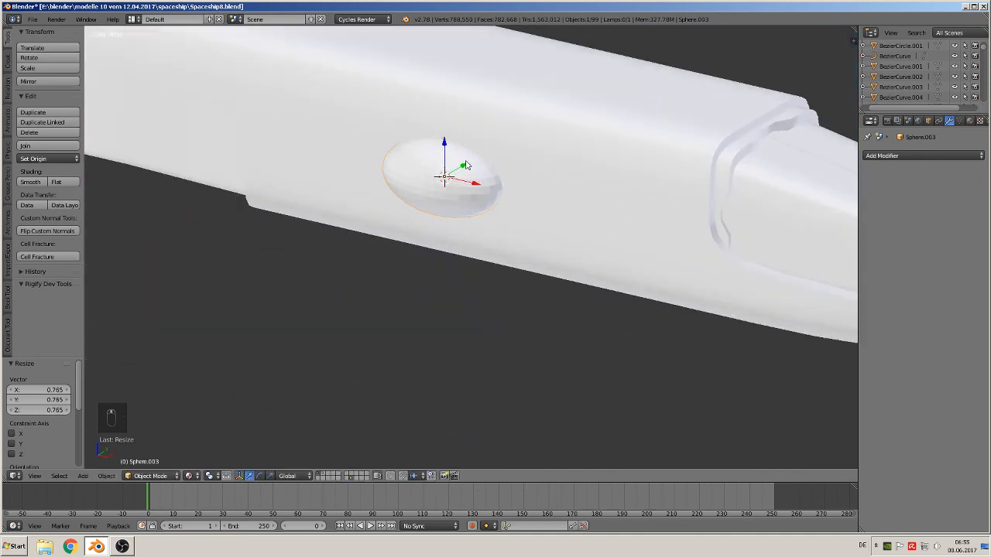
drag(466, 165, 309, 255)
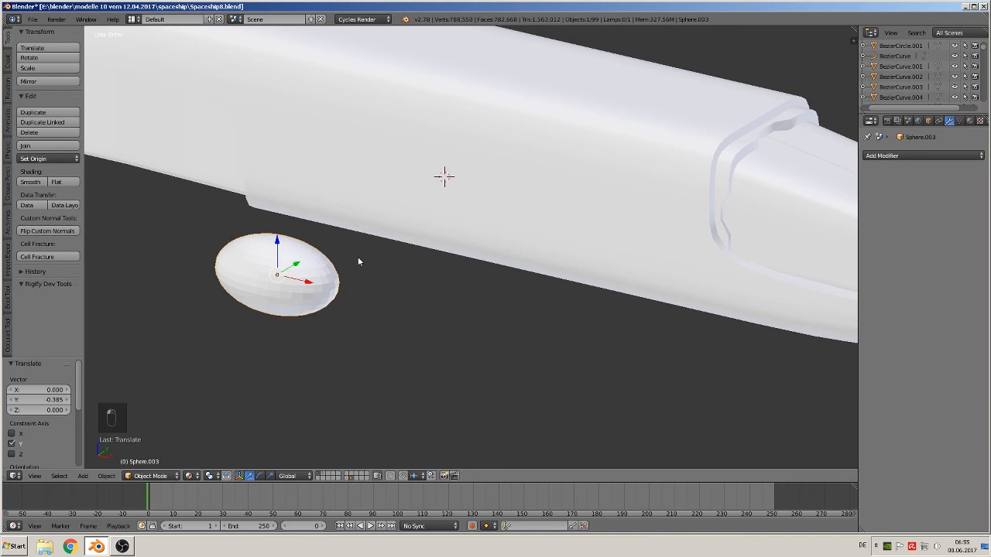
Delete the hull-facing half of the ellipsoid's vertices, keeping the outward-facing half.
key(KP_7)
key(Tab)
scroll(322, 274, up, 2)
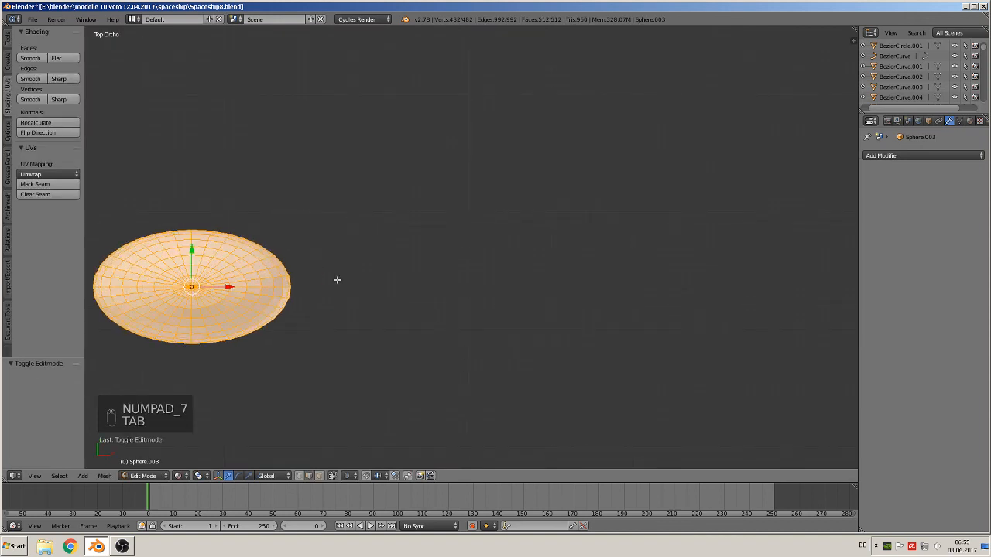
shift+middle_drag(336, 279, 621, 266)
click(302, 478)
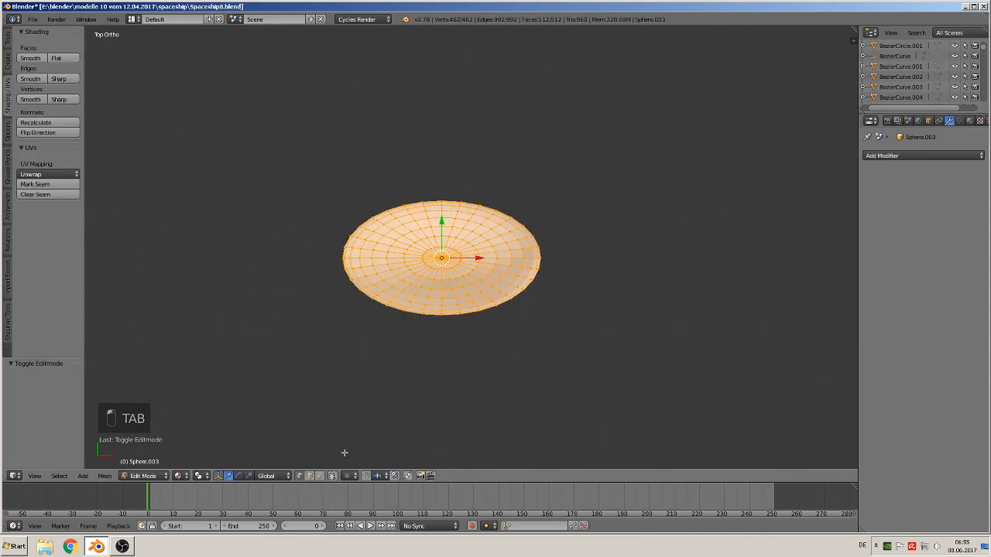
key(a)
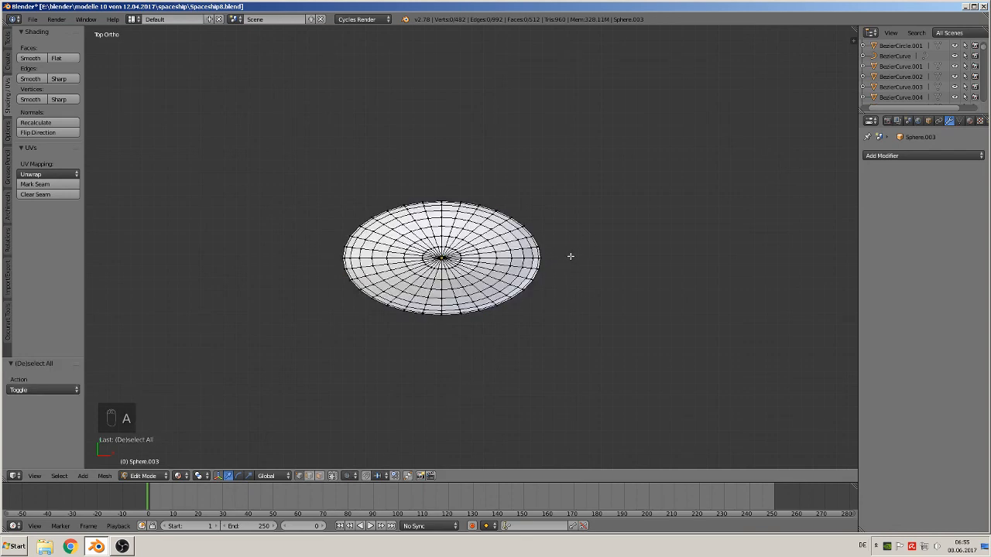
key(b)
drag(577, 257, 301, 201)
key(x)
click(301, 200)
key(Tab)
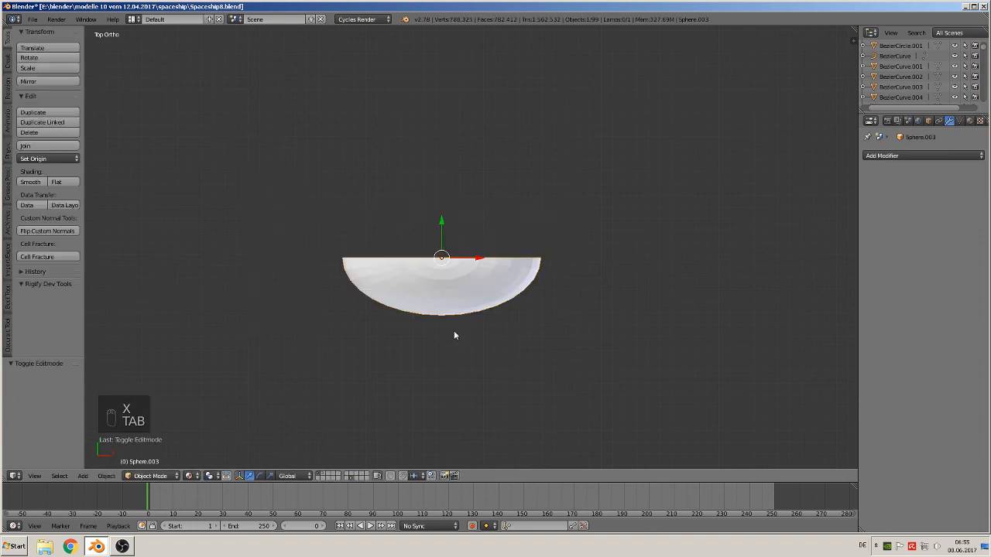
Shade the half ellipsoid smooth and separate a duplicate of its open rim edge loop as its own object.
middle_drag(454, 330, 440, 250)
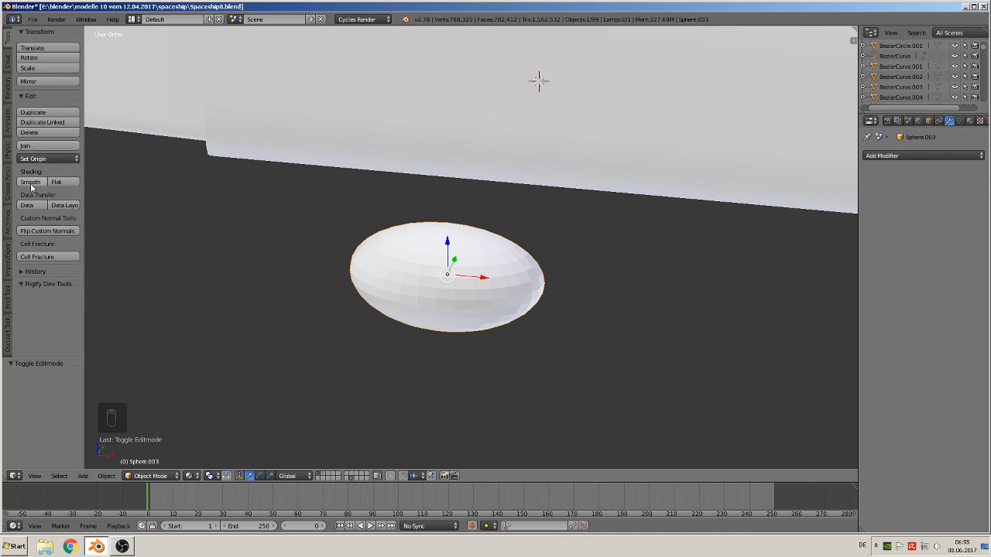
scroll(122, 204, down, 5)
key(Tab)
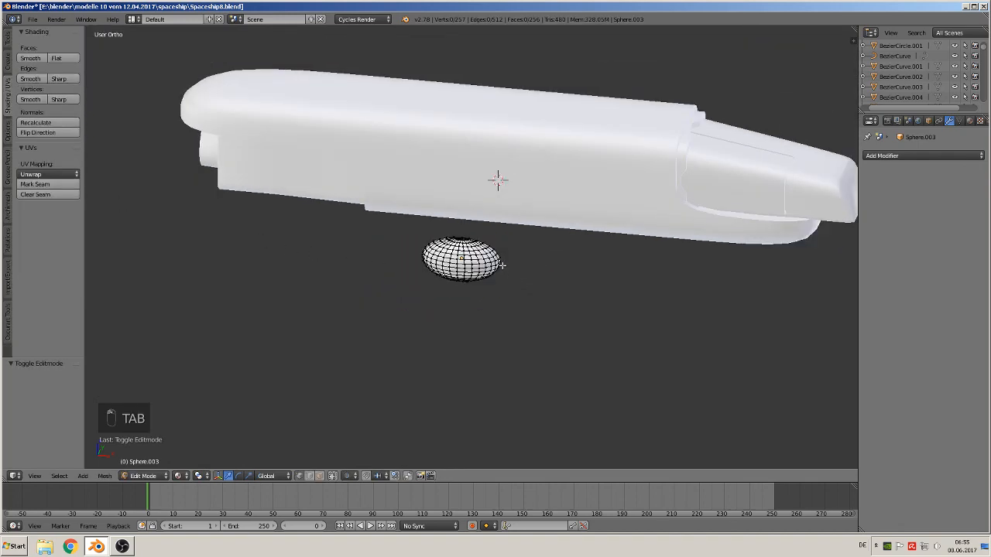
middle_drag(502, 265, 534, 247)
scroll(488, 245, up, 8)
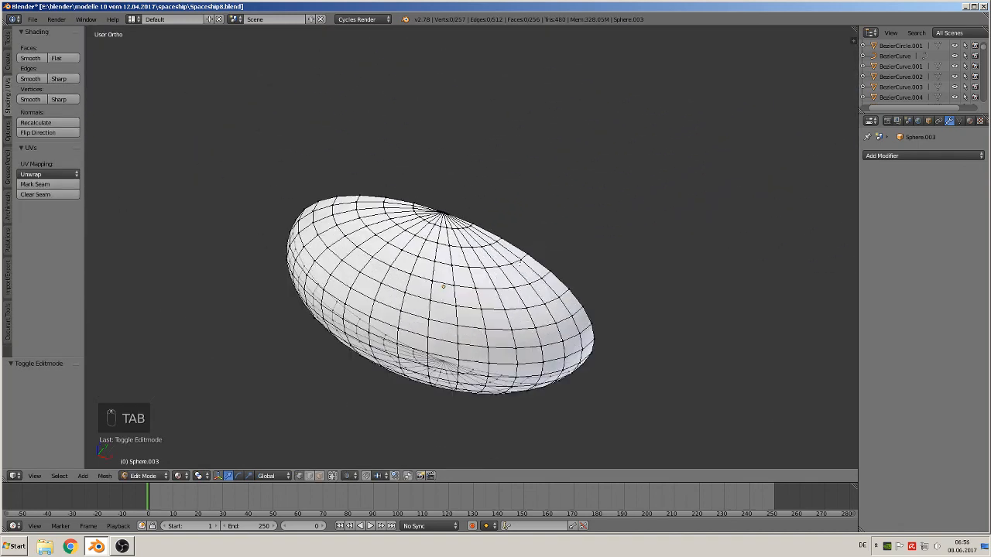
alt+click(515, 242)
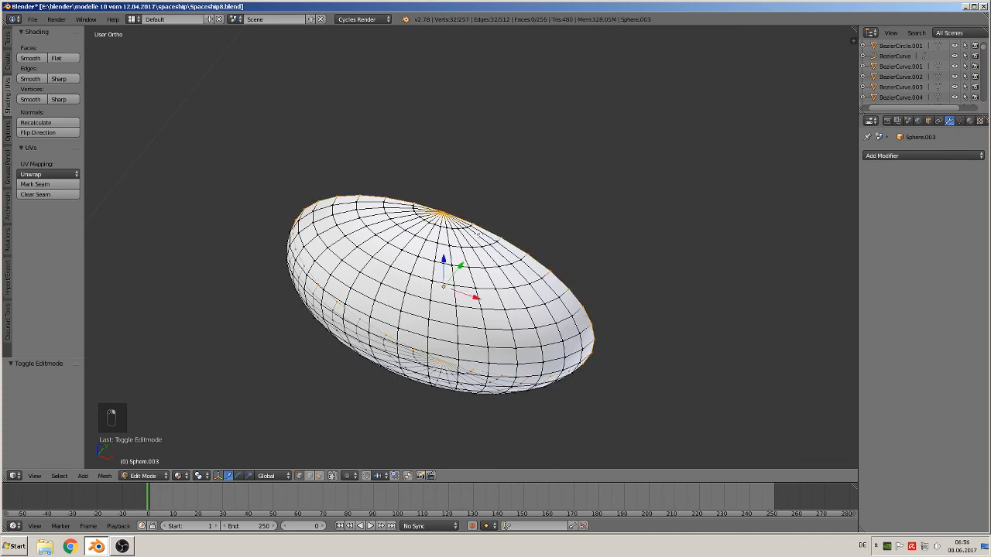
key(shift+d)
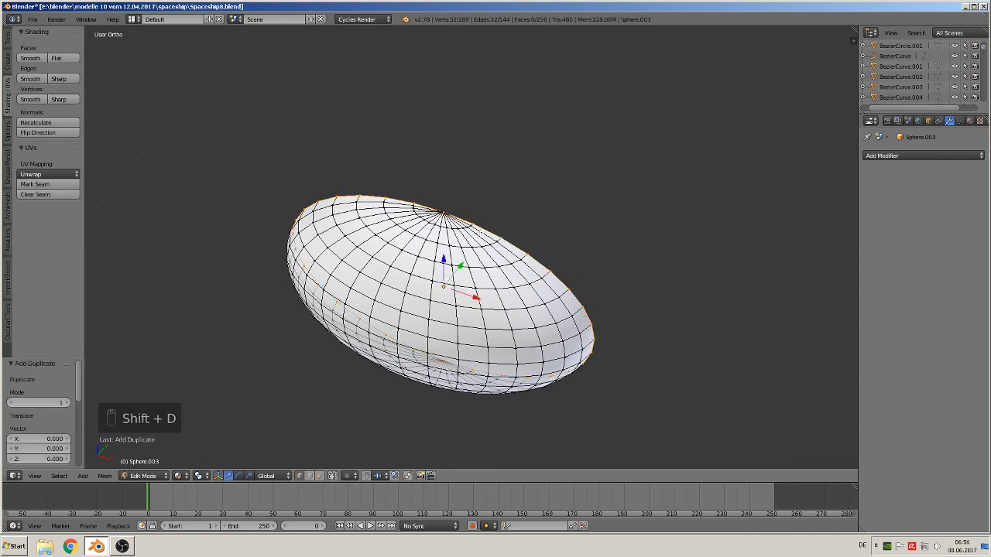
key(p)
click(480, 235)
key(Tab)
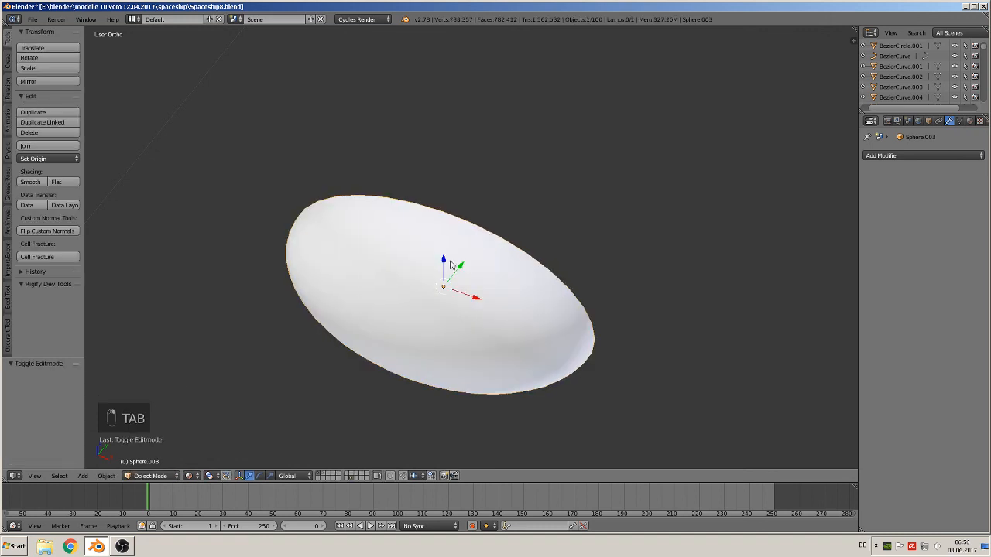
Move the half ellipsoid 0.116 along Z and scale the separated rim loop up by about 1.21.
drag(450, 264, 481, 95)
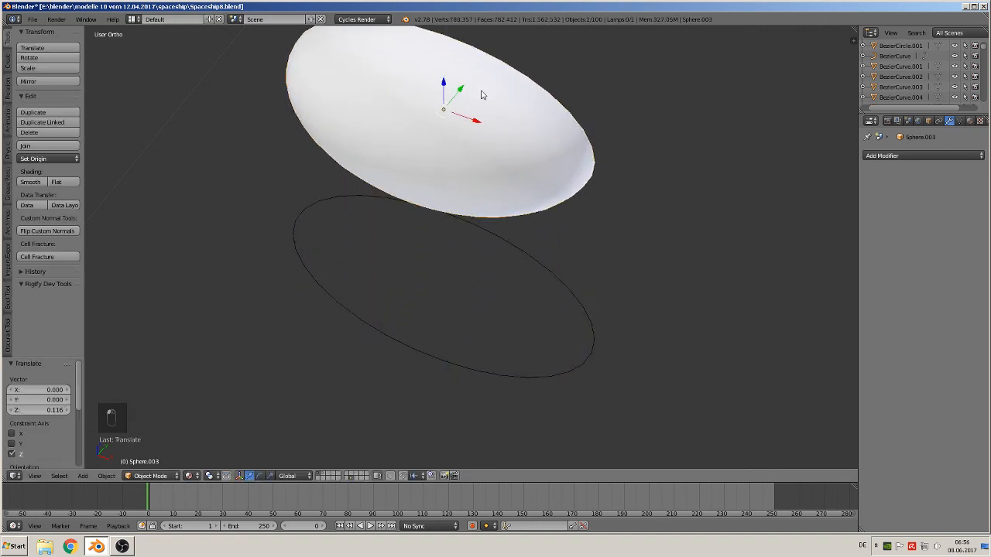
right_click(548, 262)
key(KP_Decimal)
key(KP_1)
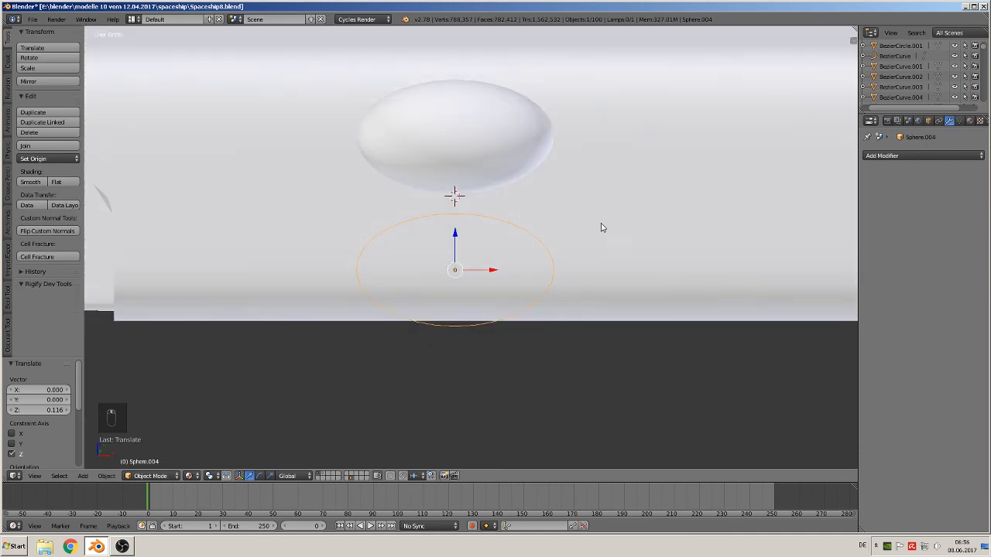
key(s)
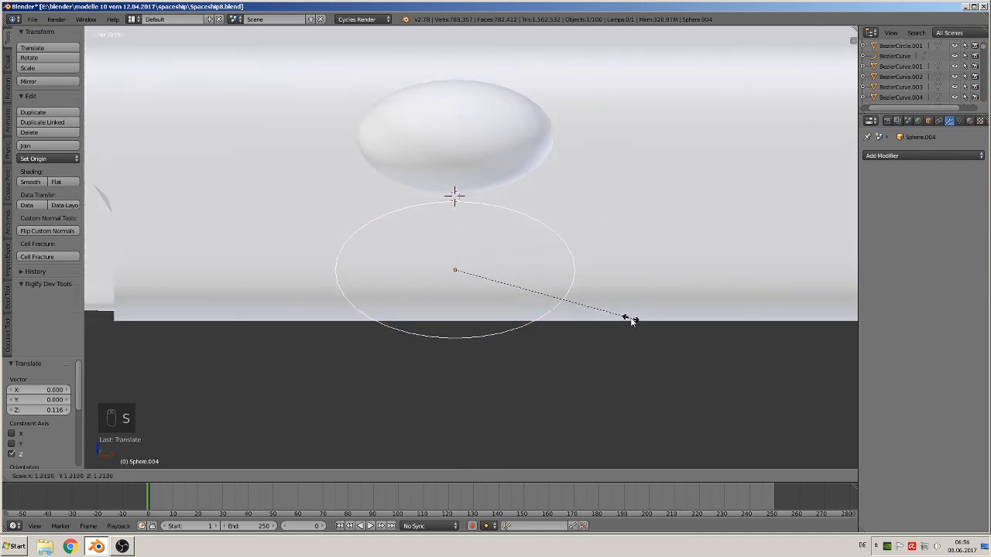
click(631, 320)
Move the enlarged rim loop 0.116 along Z so that it surrounds the half ellipsoid.
drag(460, 248, 456, 105)
click(455, 106)
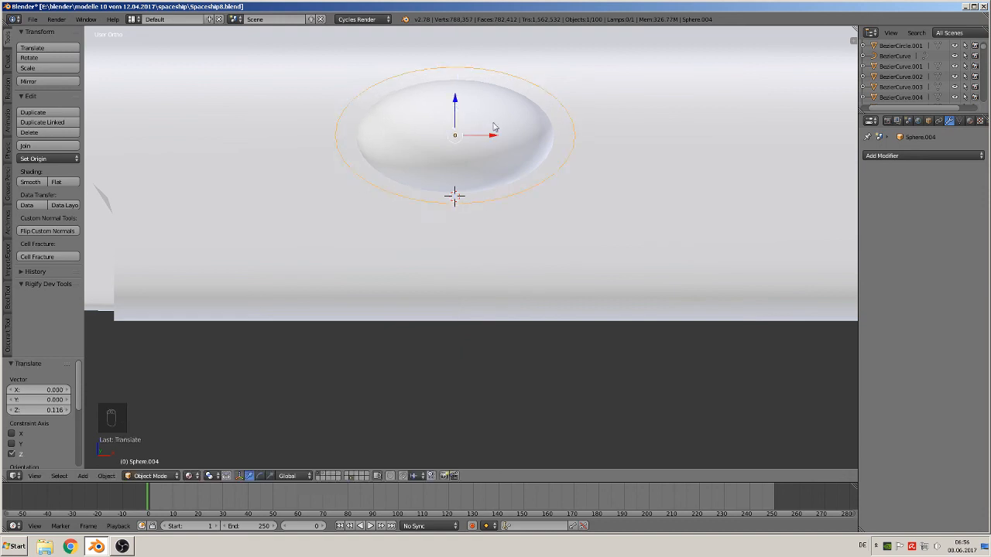
click(498, 138)
middle_drag(571, 214, 490, 280)
scroll(464, 206, down, 7)
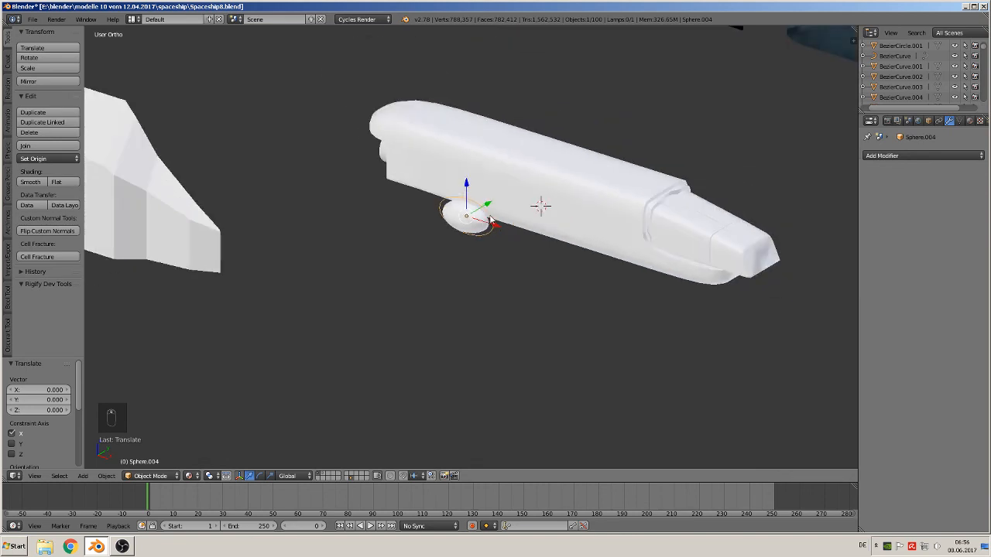
key(KP_1)
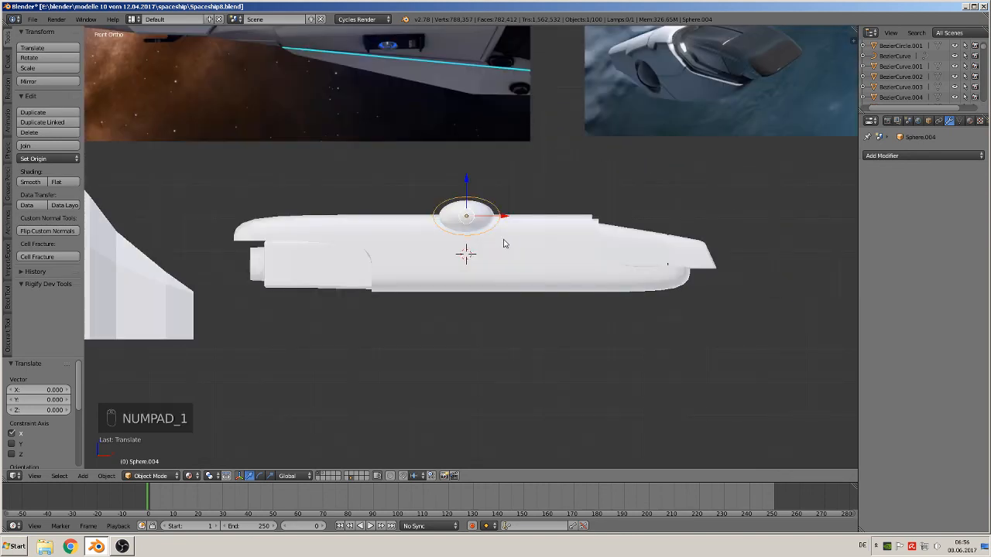
key(a)
key(a)
key(a)
key(s)
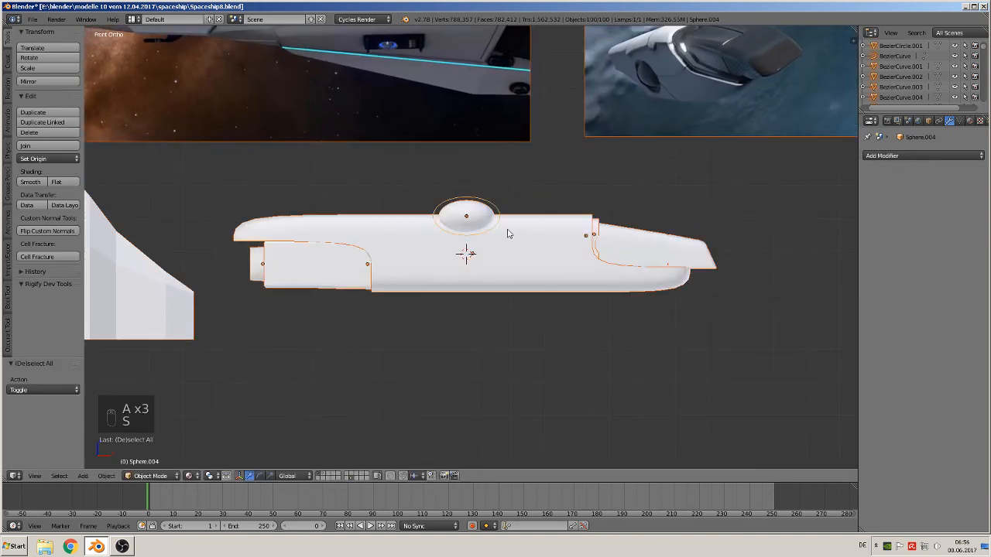
key(s)
right_click(509, 237)
key(a)
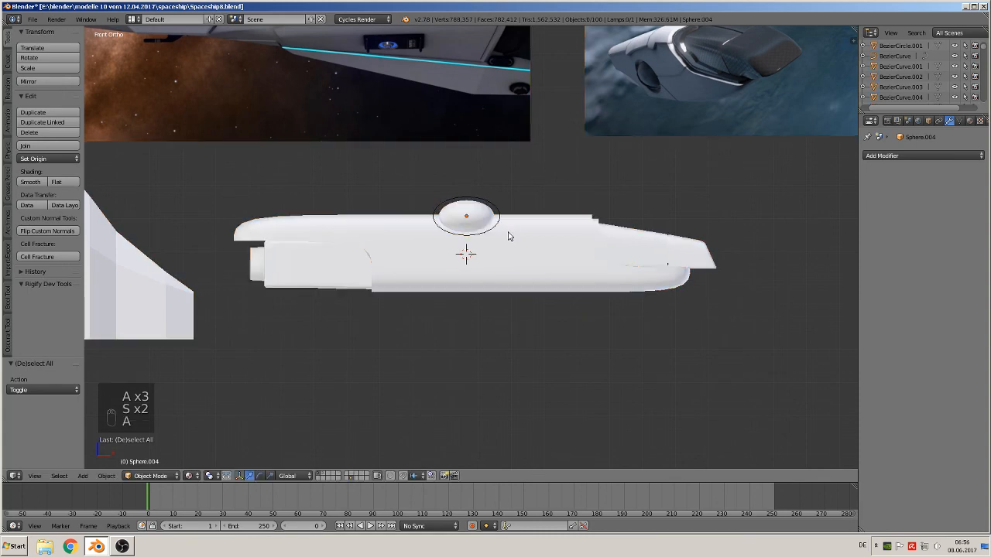
Examine the hull part with its new ellipsoid and rim loop alongside the other ship parts and the reference images.
scroll(505, 251, down, 2)
scroll(501, 258, down, 2)
middle_drag(497, 266, 479, 306)
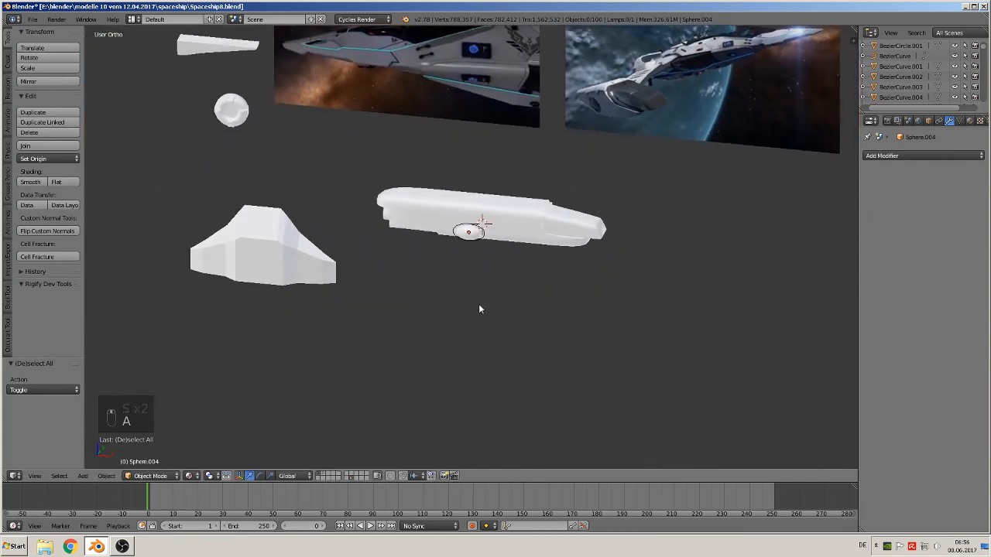
scroll(480, 309, up, 2)
key(a)
scroll(478, 301, down, 5)
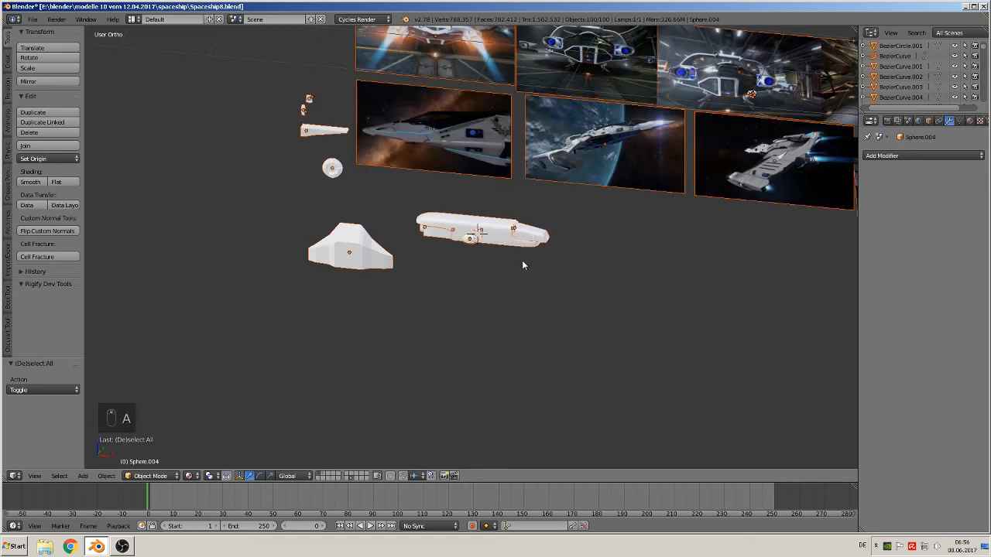
key(a)
shift+middle_drag(522, 260, 447, 385)
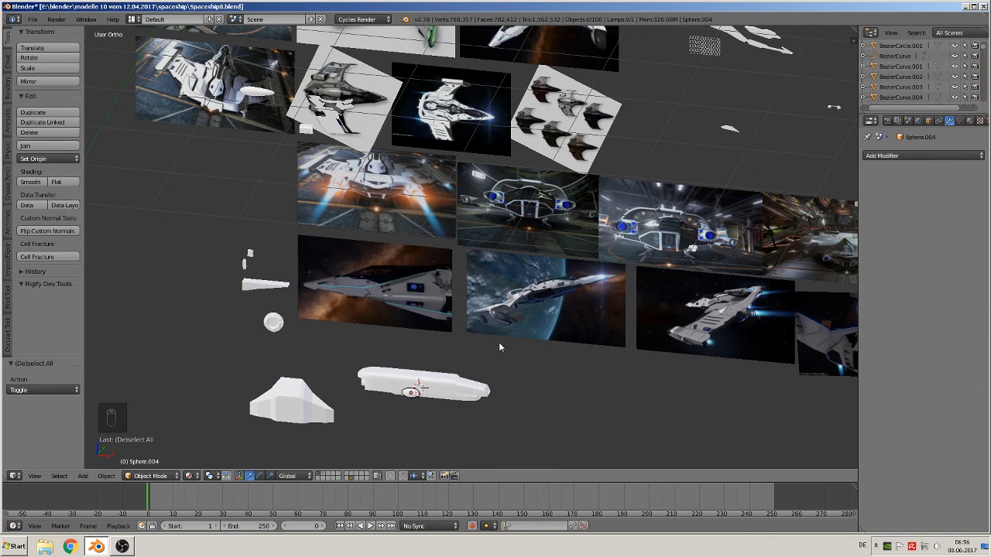
Switch to the OBS window.
click(122, 546)
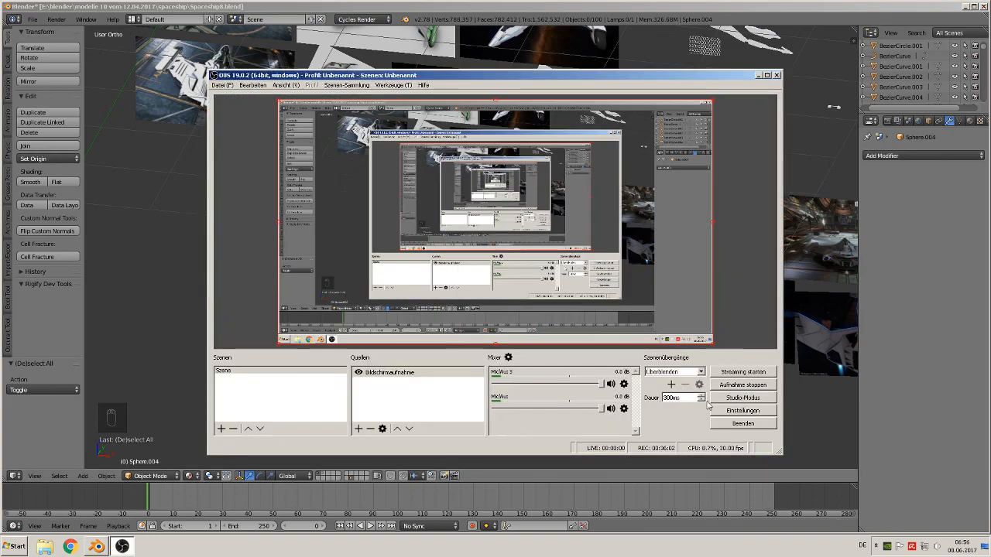